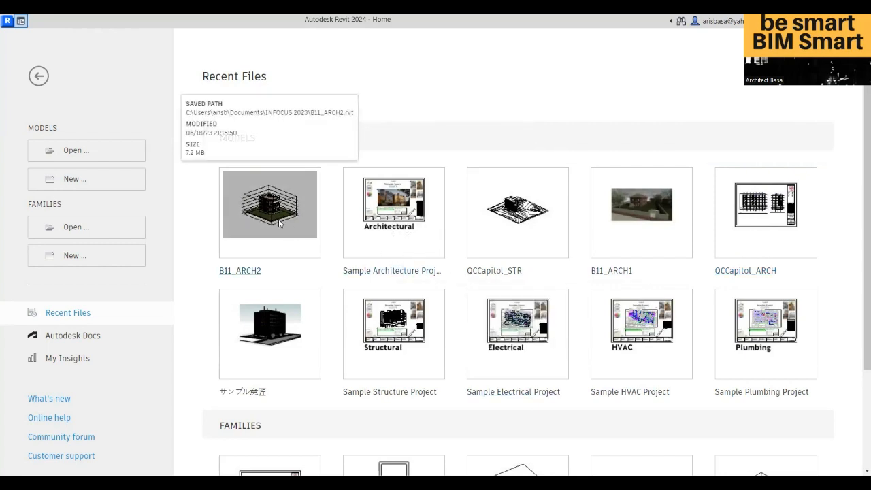
Step: Open the B11_ARCH2 model and inspect the balcony railings on the building's glazed facade
{"action": "left_click", "coordinate": [279, 225]}
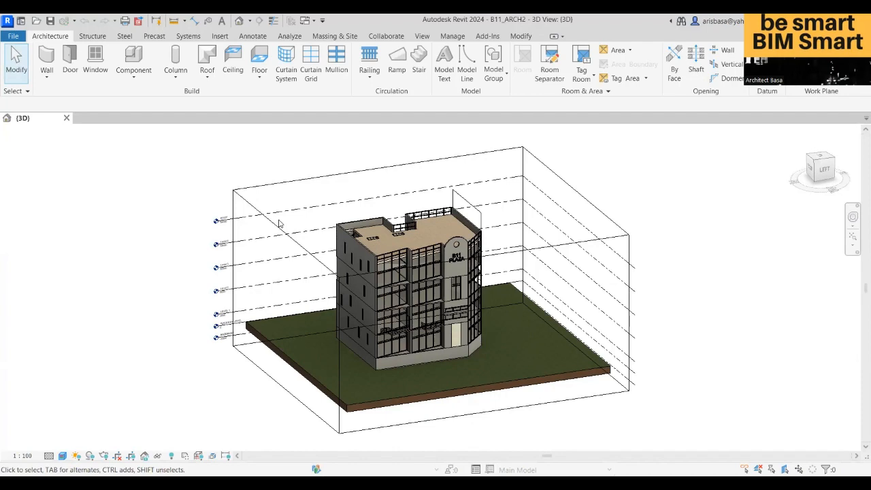
{"action": "scroll", "coordinate": [422, 320], "scroll_direction": "up", "scroll_amount": 8}
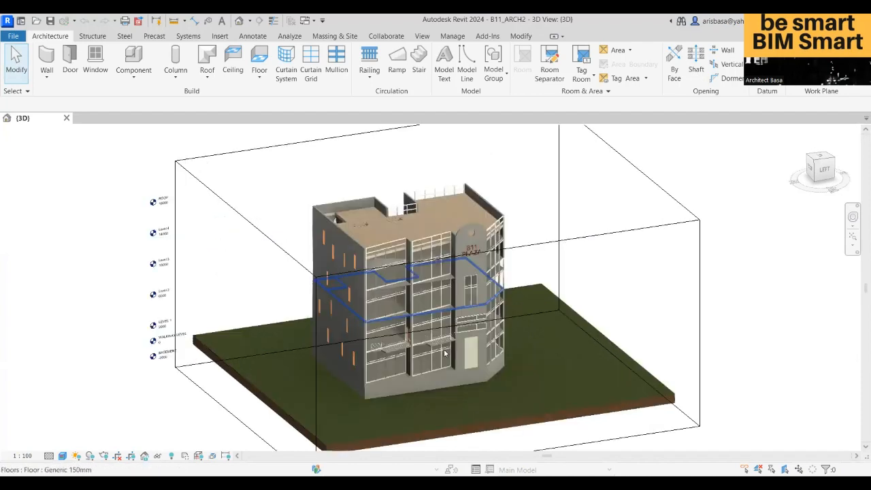
{"action": "scroll", "coordinate": [443, 349], "scroll_direction": "up", "scroll_amount": 4}
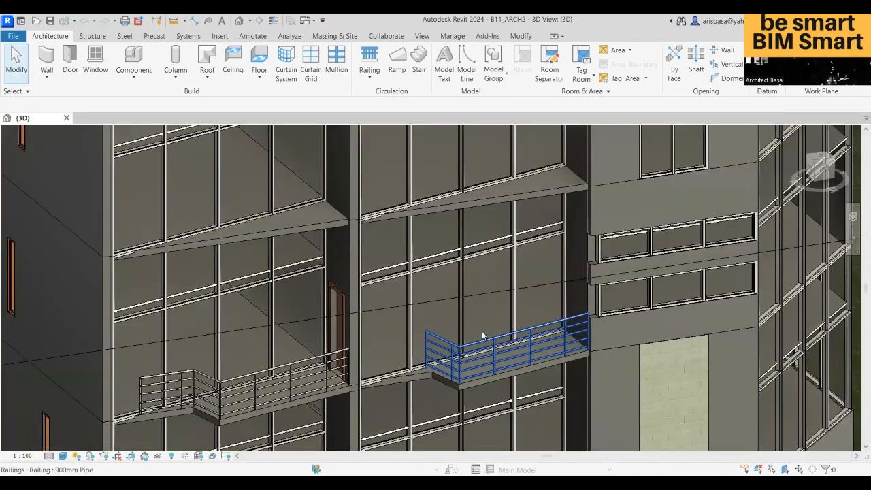
{"action": "scroll", "coordinate": [425, 329], "scroll_direction": "down", "scroll_amount": 5}
{"action": "middle_click_drag", "start_coordinate": [424, 330], "coordinate": [334, 315], "text": "shift"}
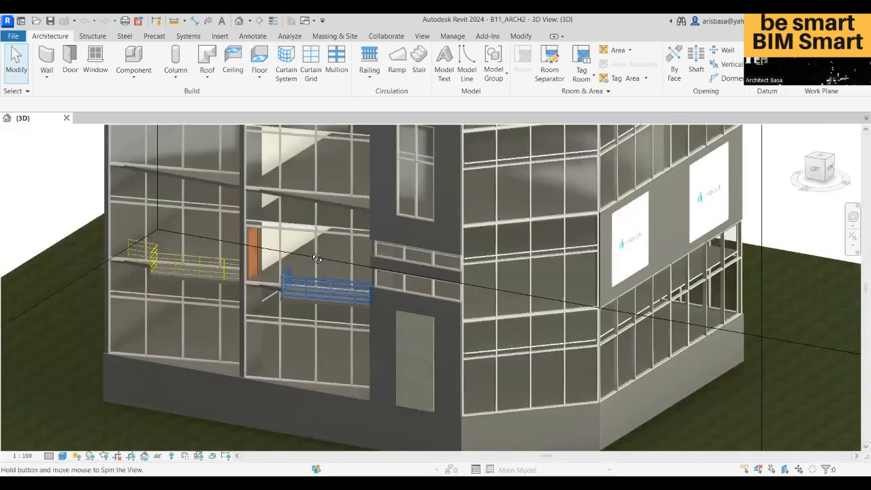
Step: Examine the ground-floor staircase behind the corner glazing, the left facade and the building's base on the grassland terrain
{"action": "scroll", "coordinate": [317, 236], "scroll_direction": "up", "scroll_amount": 3}
{"action": "middle_click_drag", "start_coordinate": [317, 236], "coordinate": [435, 319], "text": "shift"}
{"action": "scroll", "coordinate": [487, 355], "scroll_direction": "up", "scroll_amount": 6}
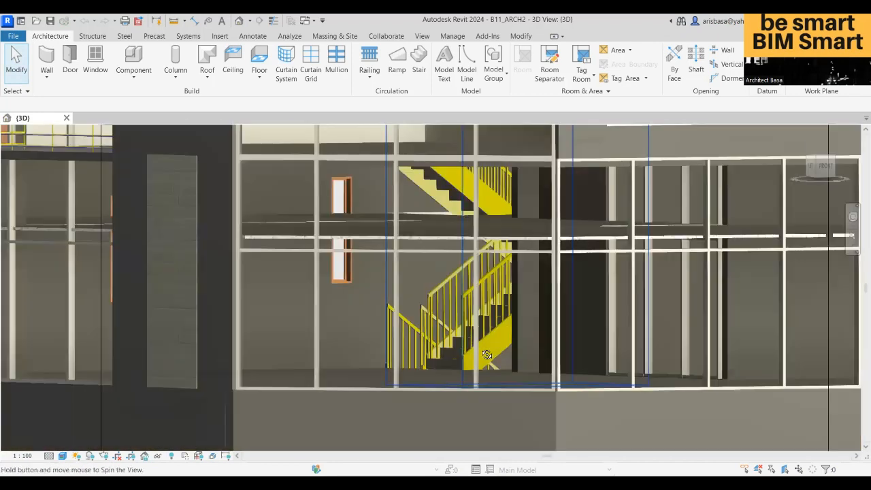
{"action": "middle_click_drag", "start_coordinate": [487, 355], "coordinate": [513, 334], "text": "shift"}
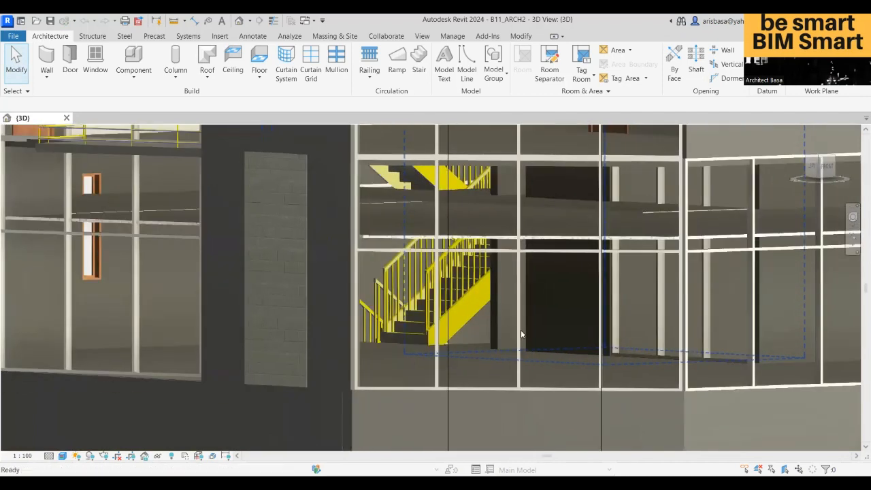
{"action": "middle_click_drag", "start_coordinate": [563, 315], "coordinate": [647, 373]}
{"action": "scroll", "coordinate": [567, 329], "scroll_direction": "down", "scroll_amount": 4}
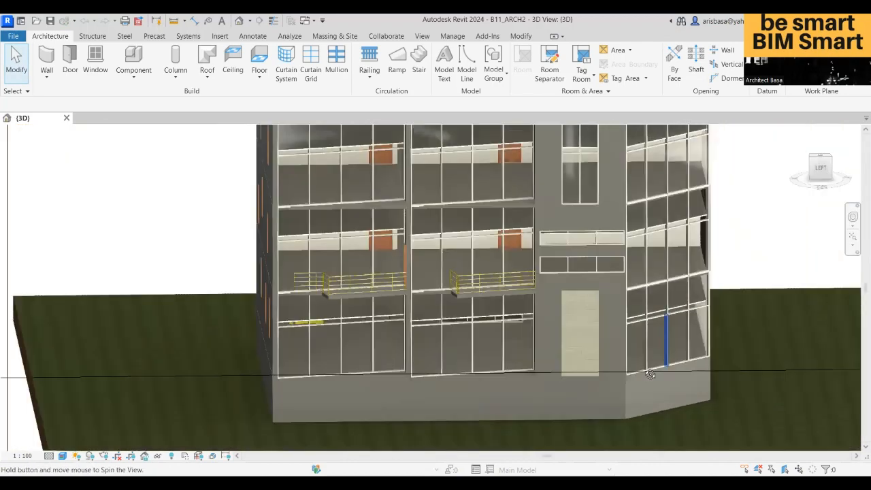
{"action": "scroll", "coordinate": [650, 372], "scroll_direction": "down", "scroll_amount": 2}
{"action": "middle_click_drag", "start_coordinate": [673, 408], "coordinate": [599, 335]}
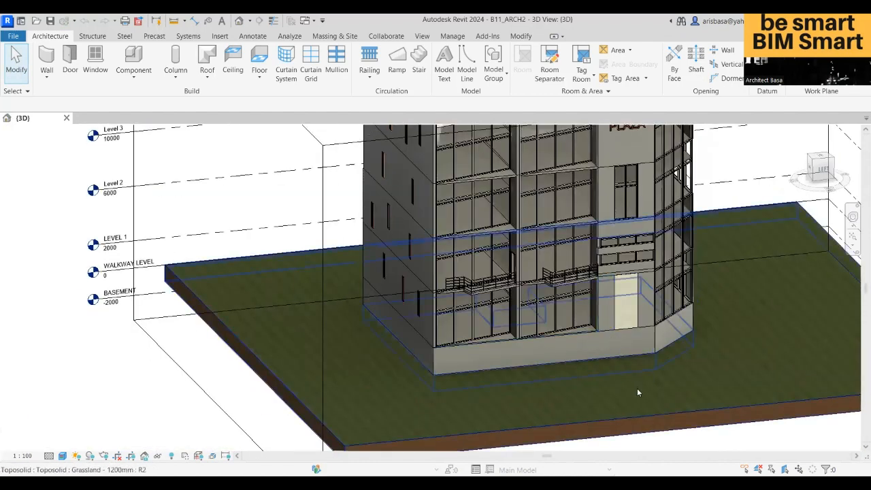
{"action": "scroll", "coordinate": [675, 372], "scroll_direction": "down", "scroll_amount": 1}
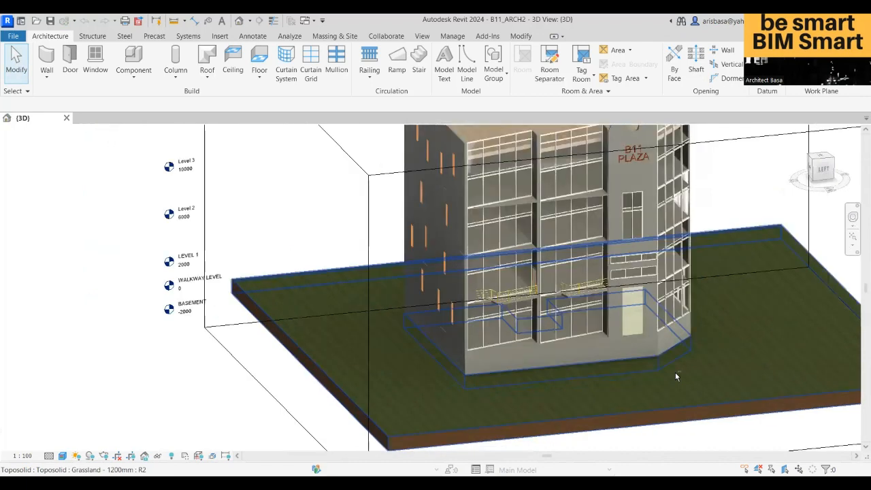
Step: Examine the roof from above, including its skylights and the multistory stair rising through the roof opening
{"action": "middle_click_drag", "start_coordinate": [675, 372], "coordinate": [656, 232], "text": "shift"}
{"action": "scroll", "coordinate": [664, 235], "scroll_direction": "up", "scroll_amount": 5}
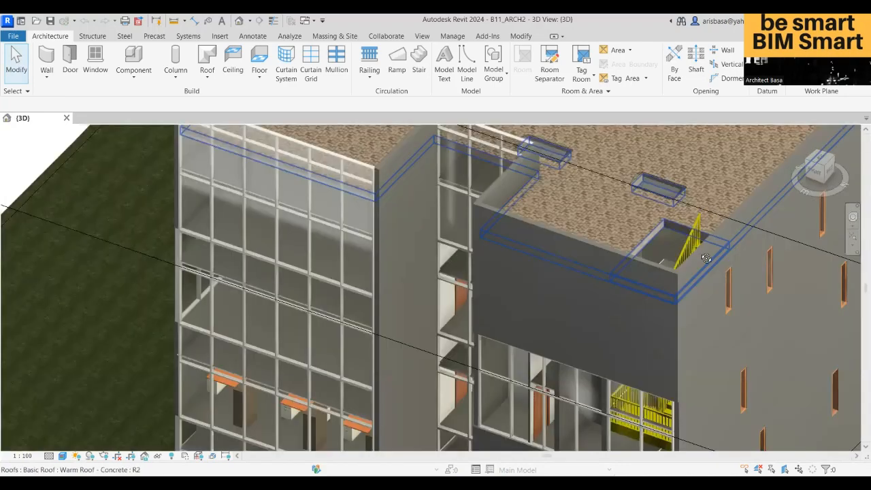
{"action": "scroll", "coordinate": [502, 263], "scroll_direction": "up", "scroll_amount": 2}
{"action": "middle_click_drag", "start_coordinate": [454, 315], "coordinate": [459, 330], "text": "shift"}
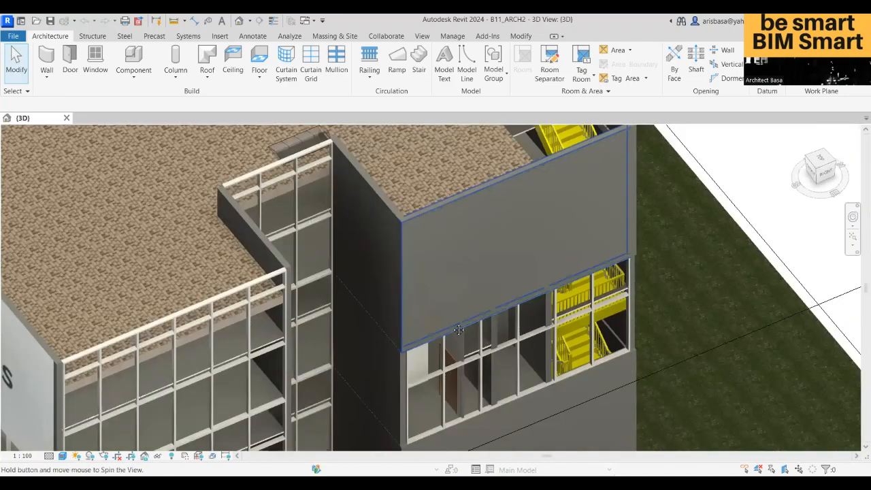
{"action": "scroll", "coordinate": [551, 230], "scroll_direction": "up", "scroll_amount": 3}
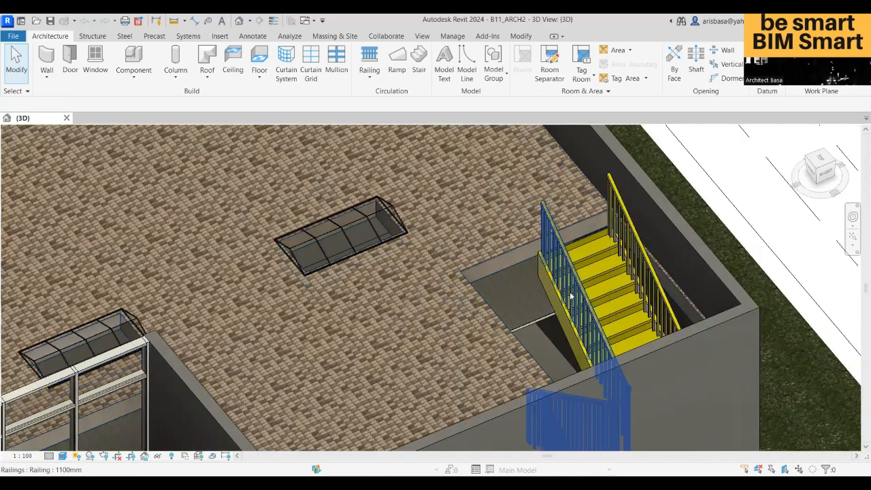
{"action": "middle_click_drag", "start_coordinate": [640, 284], "coordinate": [624, 285], "text": "shift"}
{"action": "scroll", "coordinate": [575, 278], "scroll_direction": "up", "scroll_amount": 4}
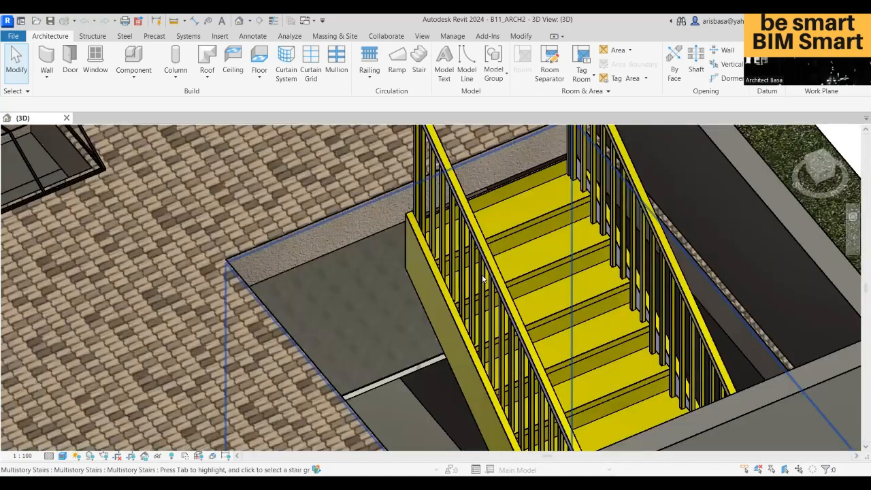
{"action": "scroll", "coordinate": [558, 270], "scroll_direction": "down", "scroll_amount": 3}
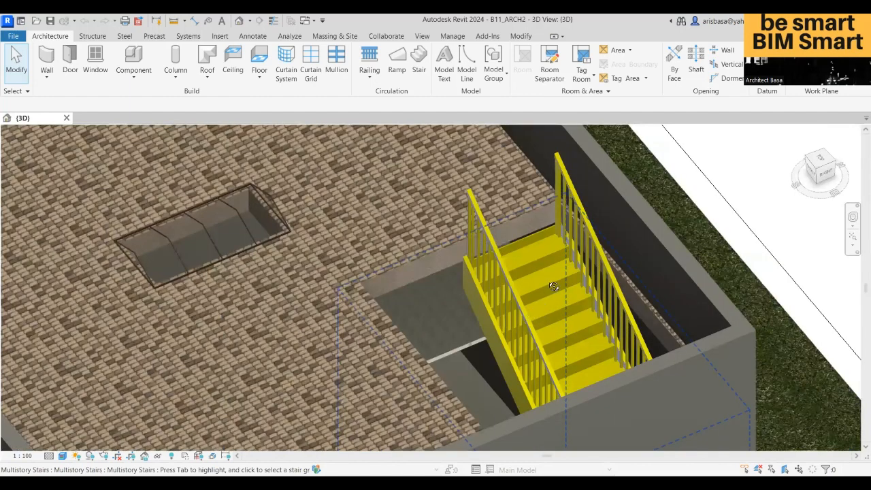
Step: Examine the large INFOCUS sign on the upper front wall and check the wall behind it
{"action": "scroll", "coordinate": [554, 288], "scroll_direction": "down", "scroll_amount": 10}
{"action": "middle_click_drag", "start_coordinate": [565, 252], "coordinate": [532, 311], "text": "shift"}
{"action": "middle_click_drag", "start_coordinate": [494, 362], "coordinate": [581, 278]}
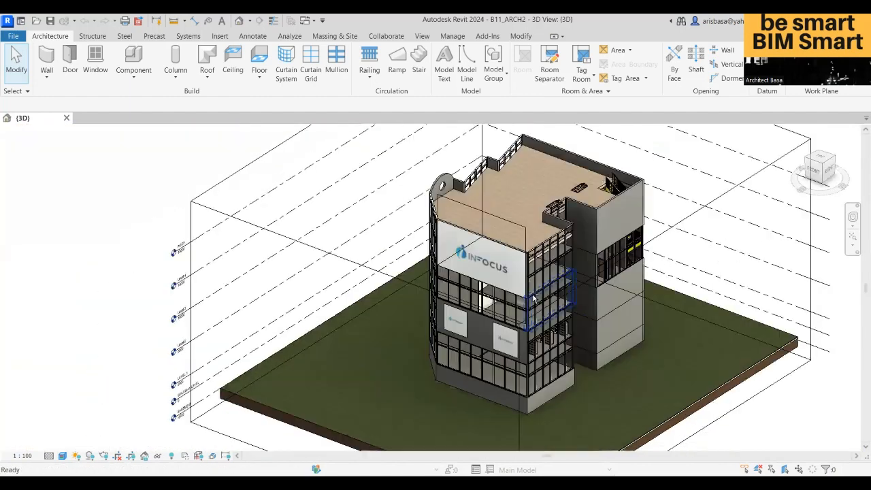
{"action": "scroll", "coordinate": [535, 296], "scroll_direction": "up", "scroll_amount": 2}
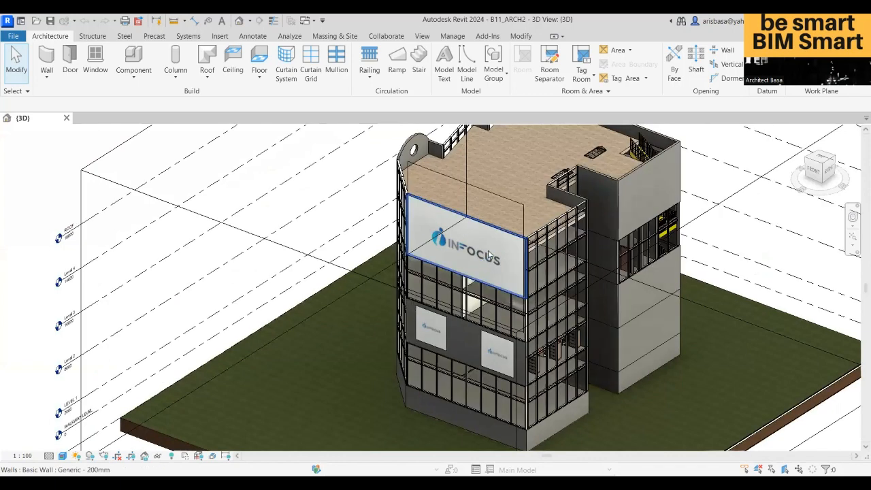
{"action": "scroll", "coordinate": [487, 252], "scroll_direction": "up", "scroll_amount": 4}
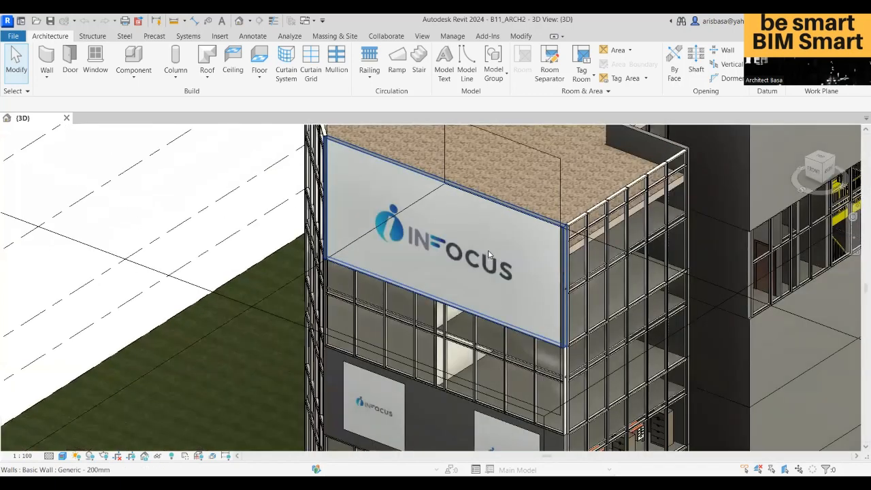
{"action": "left_click", "coordinate": [487, 252]}
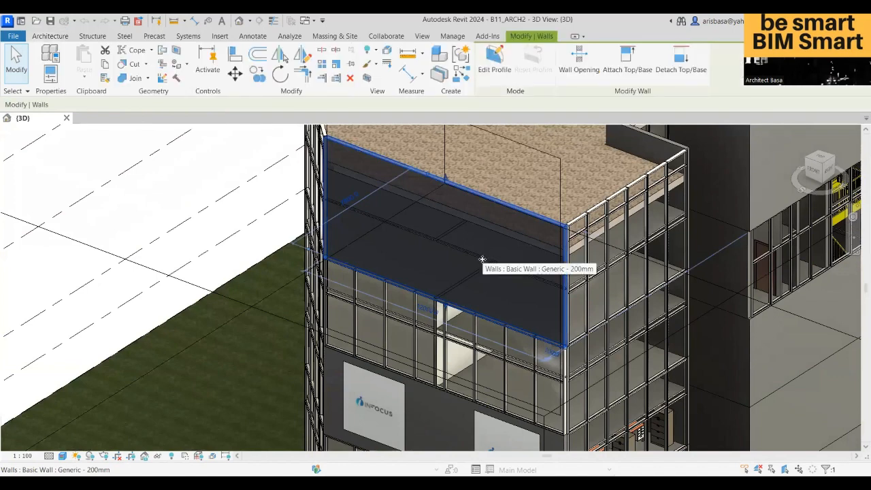
{"action": "key", "text": "Escape"}
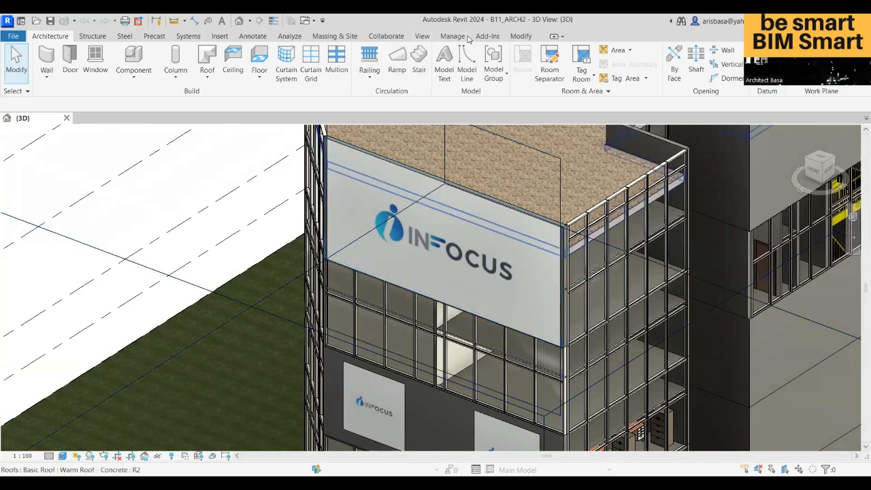
Step: Open the decal types to review how the logo images are defined
{"action": "left_click", "coordinate": [224, 38]}
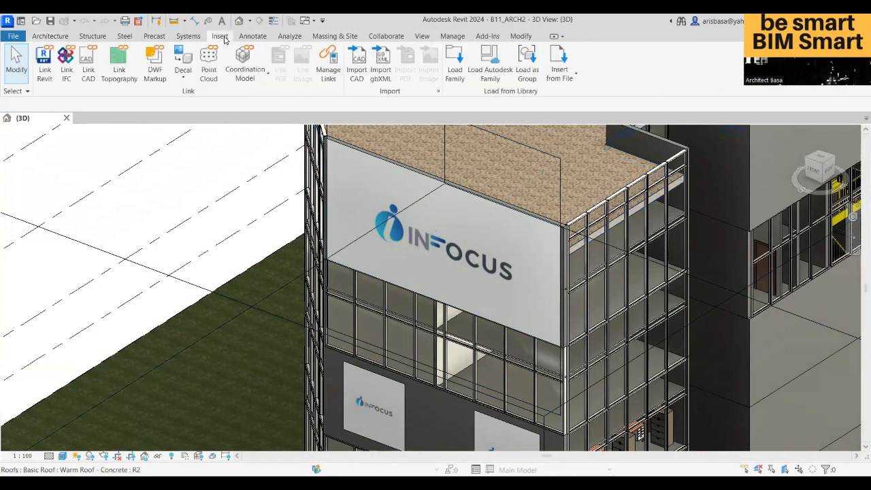
{"action": "left_click", "coordinate": [188, 80]}
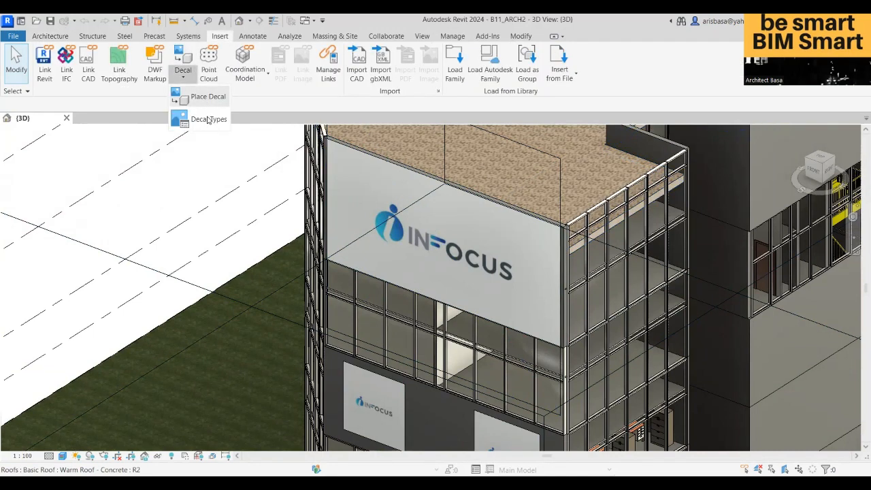
{"action": "left_click", "coordinate": [209, 119]}
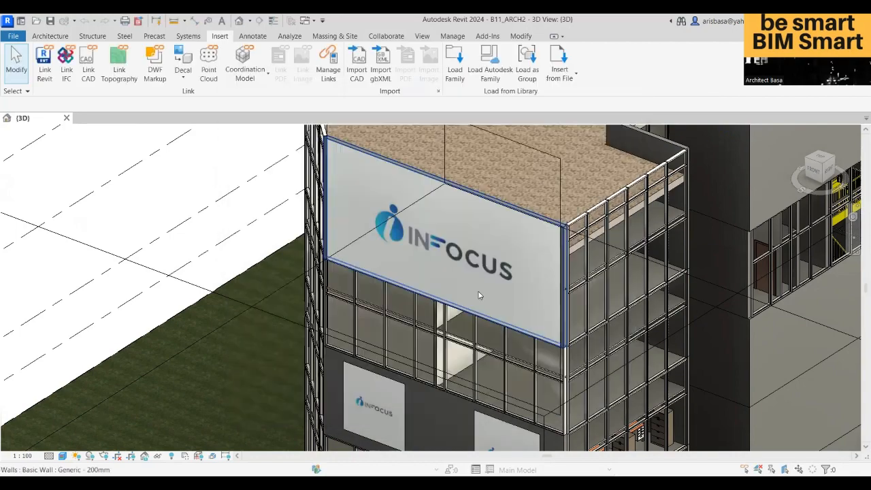
Step: Select the ground-floor Storefront curtain wall at the angled corner beside the entrance
{"action": "scroll", "coordinate": [479, 307], "scroll_direction": "down", "scroll_amount": 2}
{"action": "middle_click_drag", "start_coordinate": [479, 307], "coordinate": [561, 369]}
{"action": "left_click", "coordinate": [595, 332]}
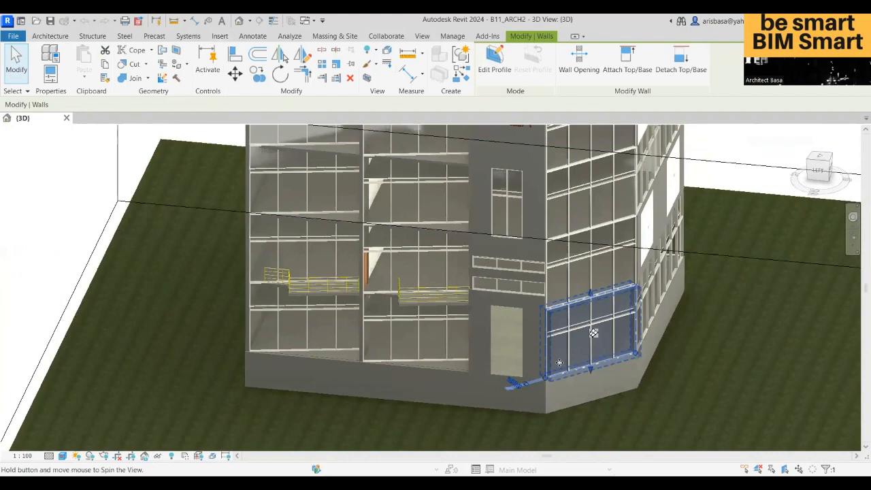
{"action": "key", "text": "Escape"}
{"action": "left_click", "coordinate": [584, 353]}
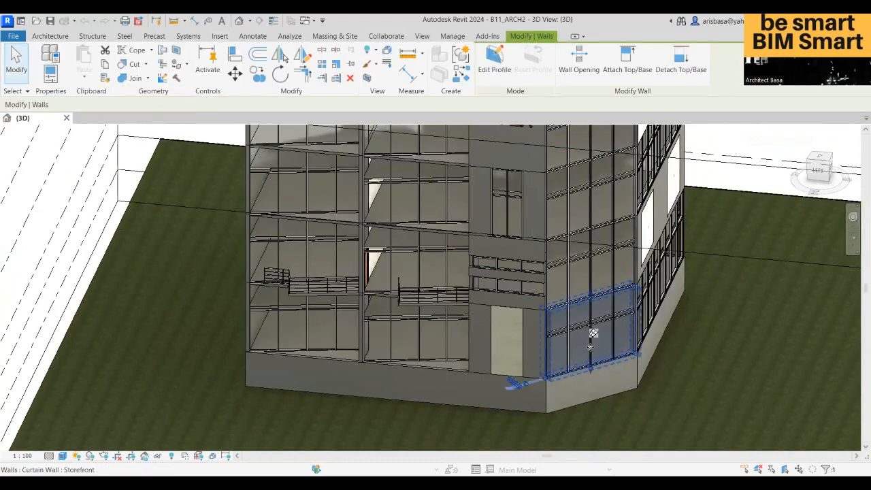
{"action": "mouse_move", "coordinate": [592, 334]}
{"action": "middle_mouse_down", "text": "shift"}
{"action": "mouse_move", "coordinate": [552, 356]}
{"action": "mouse_move", "coordinate": [604, 334]}
{"action": "middle_mouse_up", "text": "shift"}
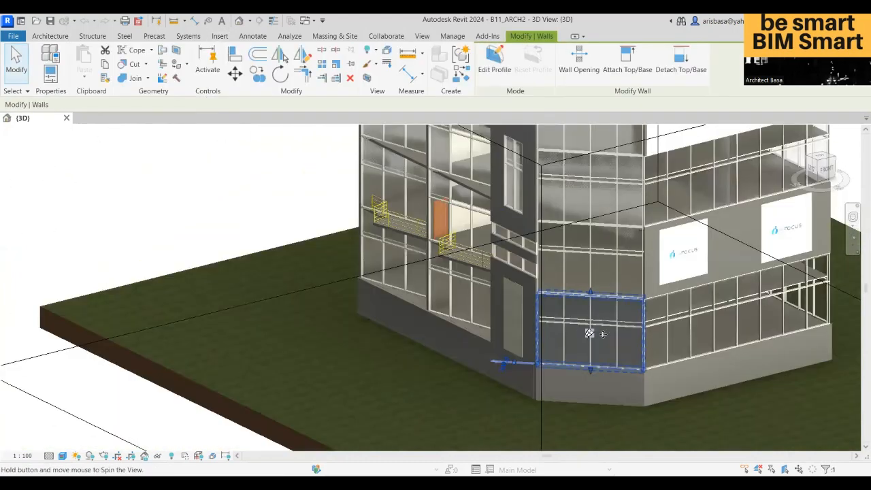
{"action": "scroll", "coordinate": [660, 330], "scroll_direction": "up", "scroll_amount": 6}
{"action": "scroll", "coordinate": [648, 336], "scroll_direction": "down", "scroll_amount": 4}
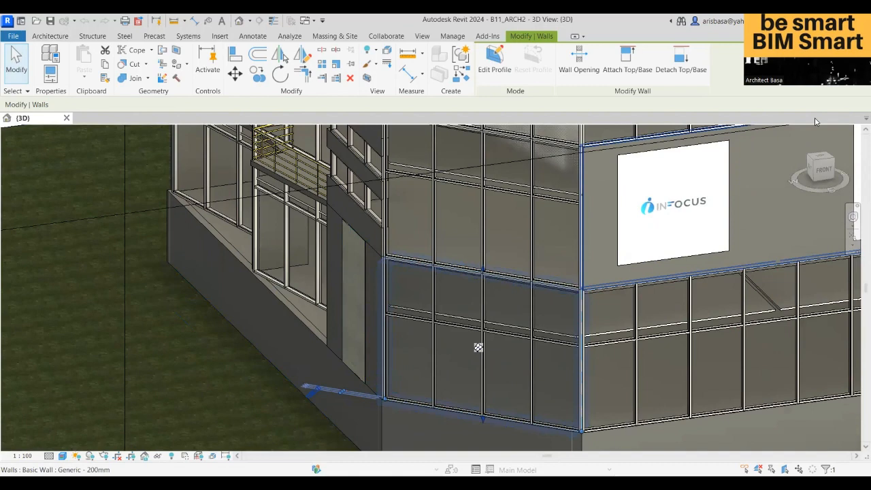
Step: Show the selected curtain wall's properties and widen their palette so names and values are readable
{"action": "key", "text": "p"}
{"action": "key", "text": "p"}
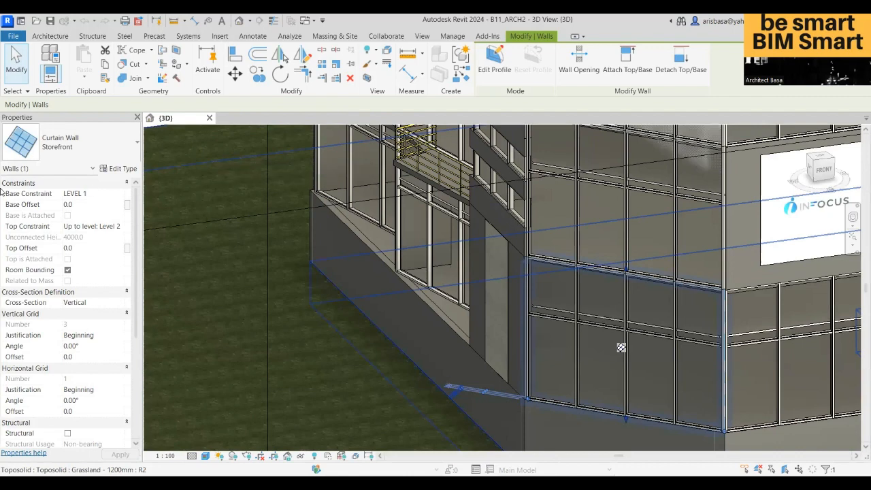
{"action": "left_click_drag", "start_coordinate": [143, 154], "coordinate": [207, 164]}
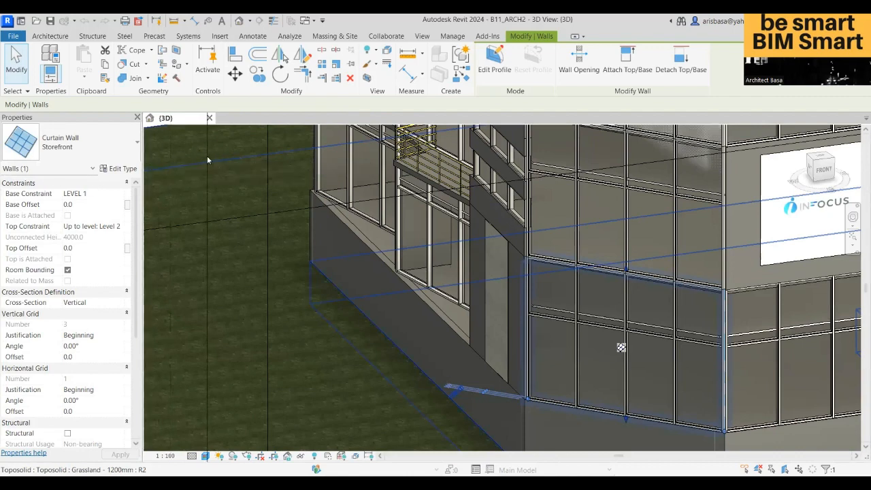
{"action": "middle_click_drag", "start_coordinate": [670, 315], "coordinate": [529, 278]}
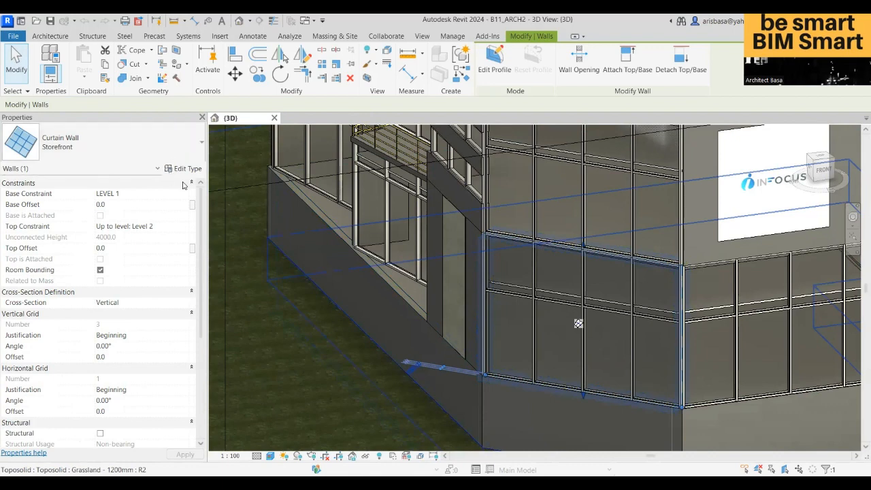
{"action": "mouse_move", "coordinate": [199, 211]}
{"action": "left_mouse_down"}
{"action": "mouse_move", "coordinate": [198, 264]}
{"action": "mouse_move", "coordinate": [206, 213]}
{"action": "left_mouse_up"}
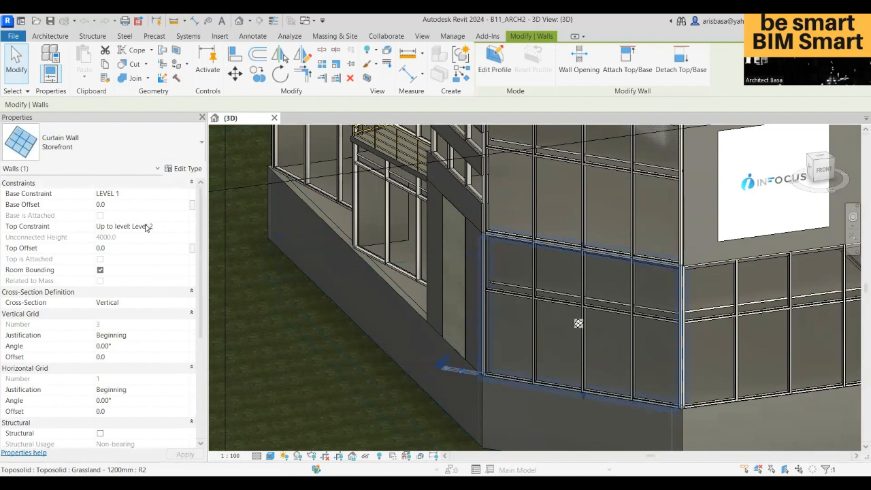
Step: Review the Storefront curtain wall's instance properties, from its constraints and grid settings to the IFC parameters
{"action": "scroll", "coordinate": [127, 278], "scroll_direction": "down", "scroll_amount": 1}
{"action": "scroll", "coordinate": [128, 277], "scroll_direction": "down", "scroll_amount": 5}
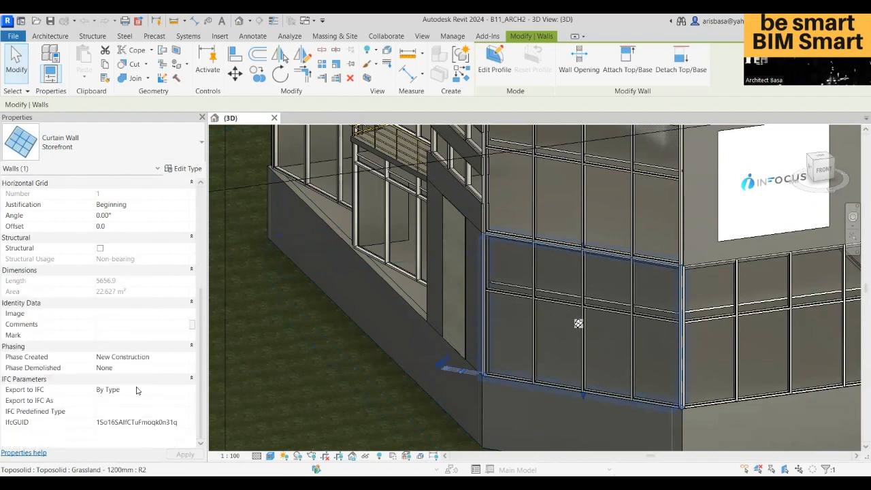
{"action": "scroll", "coordinate": [117, 358], "scroll_direction": "up", "scroll_amount": 2}
{"action": "scroll", "coordinate": [117, 356], "scroll_direction": "up", "scroll_amount": 3}
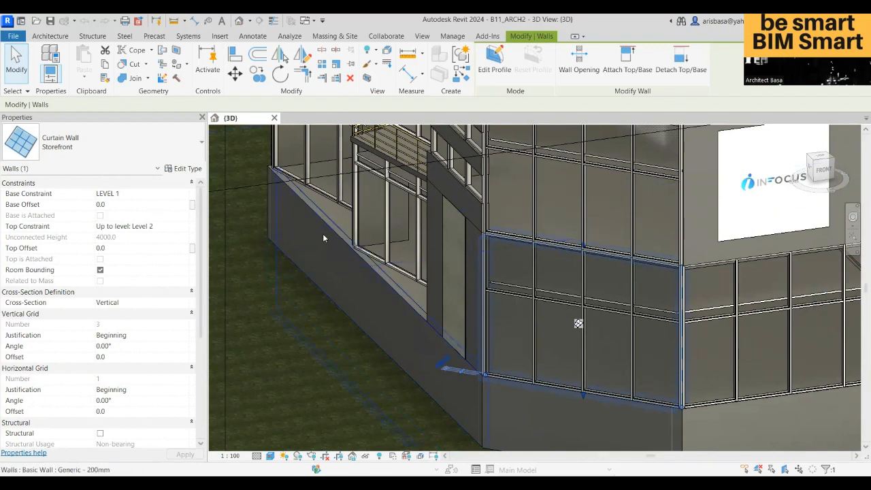
Step: Open the Storefront curtain wall's type properties and review its construction, grid and mullion parameters
{"action": "left_click", "coordinate": [191, 171]}
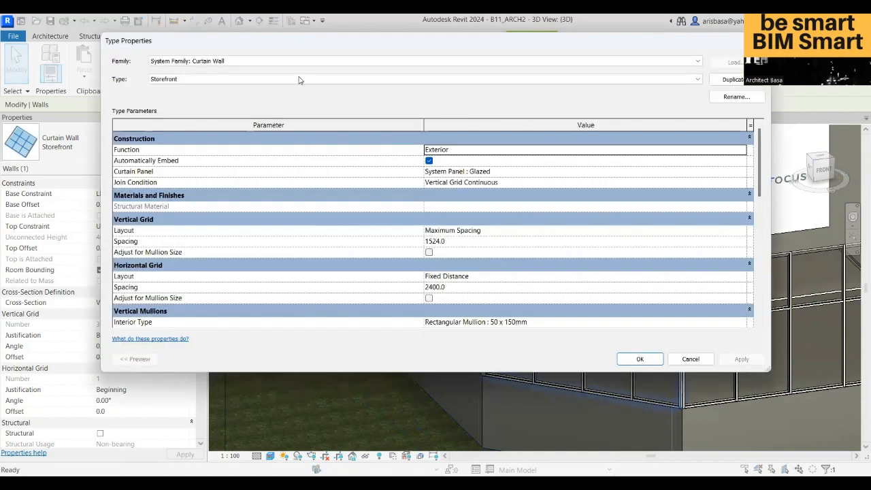
{"action": "left_click_drag", "start_coordinate": [360, 53], "coordinate": [375, 101]}
{"action": "scroll", "coordinate": [755, 306], "scroll_direction": "down", "scroll_amount": 8}
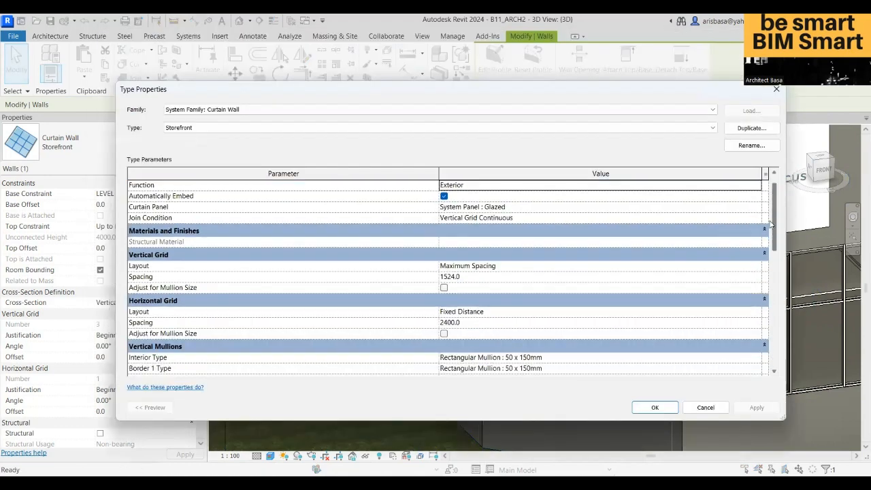
{"action": "scroll", "coordinate": [751, 335], "scroll_direction": "up", "scroll_amount": 8}
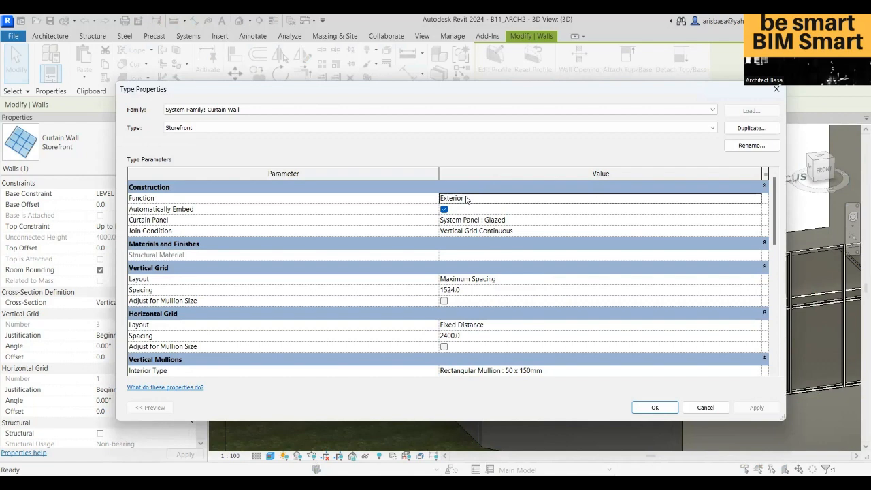
Step: Review the Storefront type's wall function options, vertical grid spacing and remaining type parameters without changing them, and clear the wall selection
{"action": "left_click", "coordinate": [534, 201]}
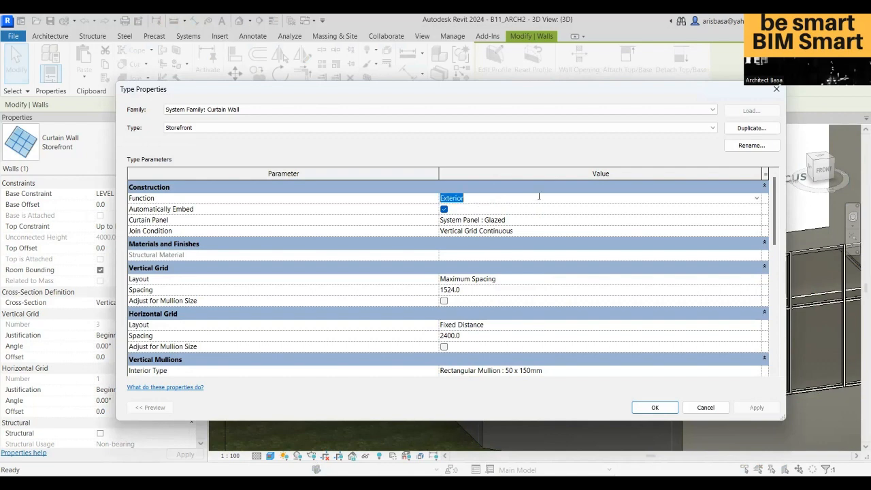
{"action": "left_click", "coordinate": [749, 198]}
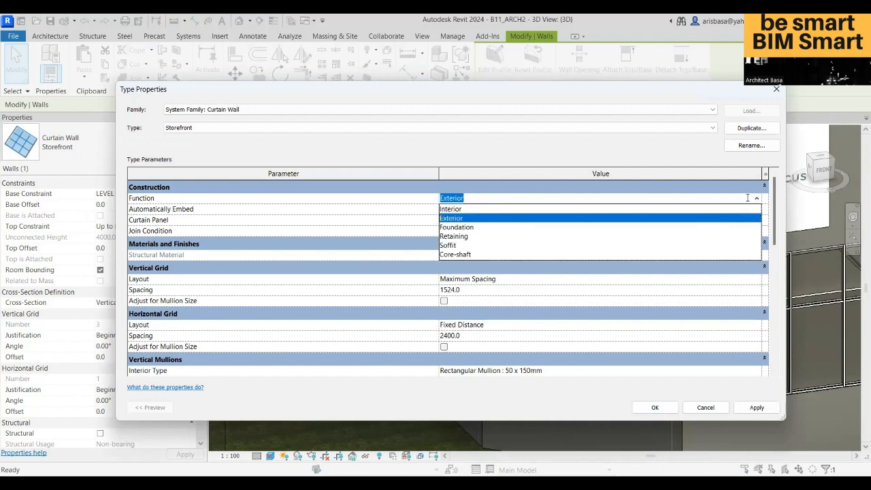
{"action": "left_click", "coordinate": [553, 198]}
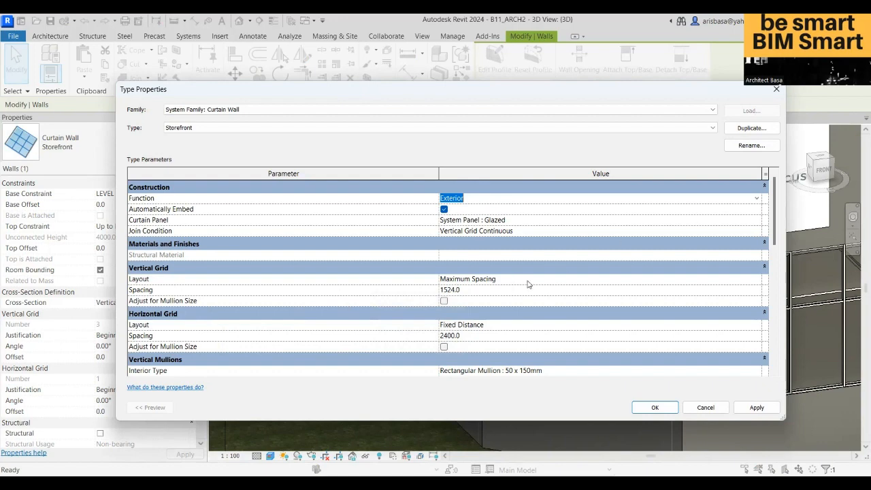
{"action": "left_click", "coordinate": [475, 287]}
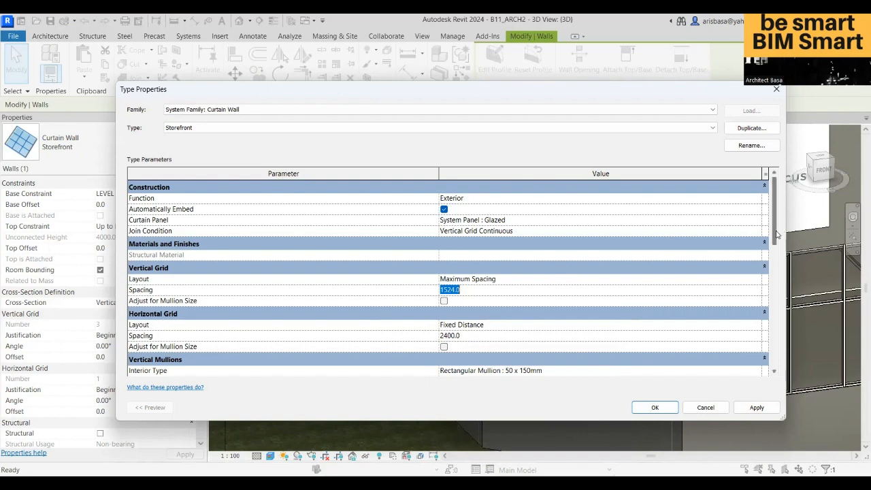
{"action": "left_click_drag", "start_coordinate": [776, 235], "coordinate": [773, 259]}
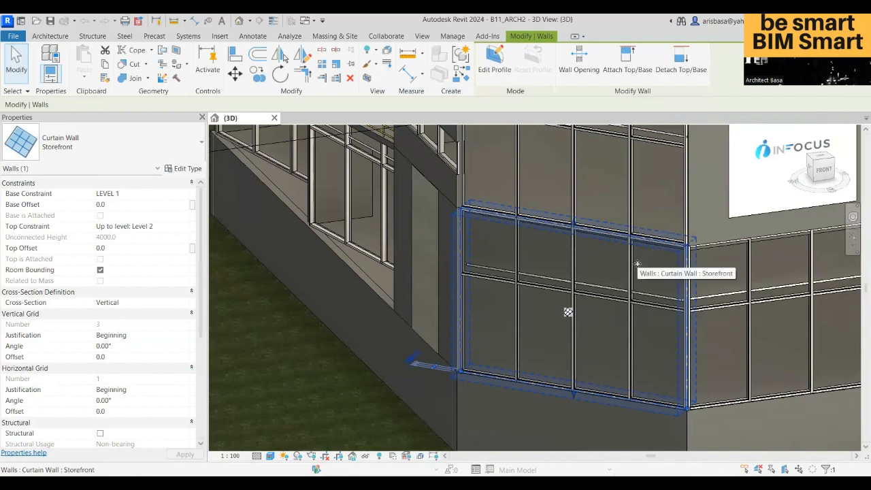
{"action": "key", "text": "Escape"}
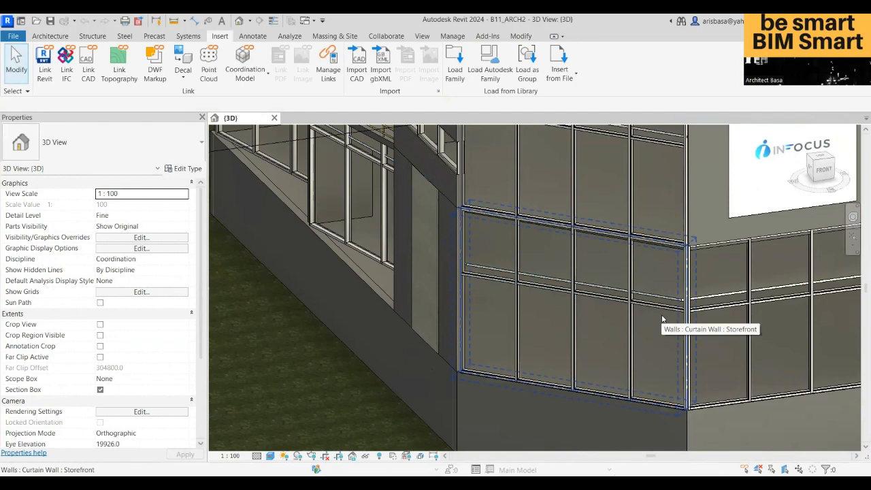
Step: Duplicate the type of the ground-floor Storefront curtain wall at the angled corner as Storefront 2
{"action": "left_click", "coordinate": [658, 282]}
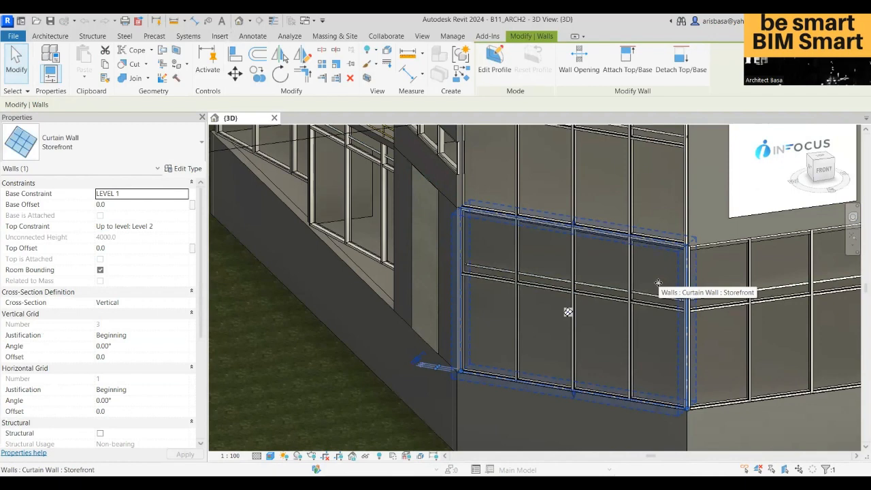
{"action": "left_click", "coordinate": [187, 169]}
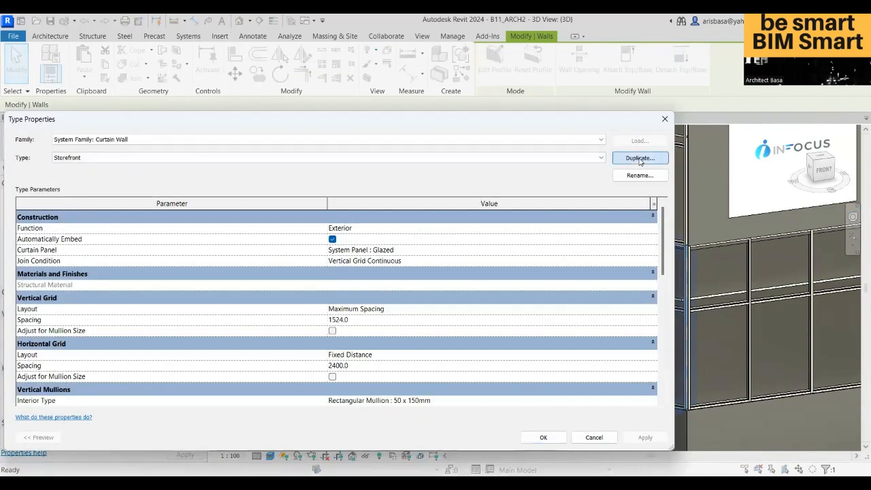
{"action": "left_click", "coordinate": [640, 159]}
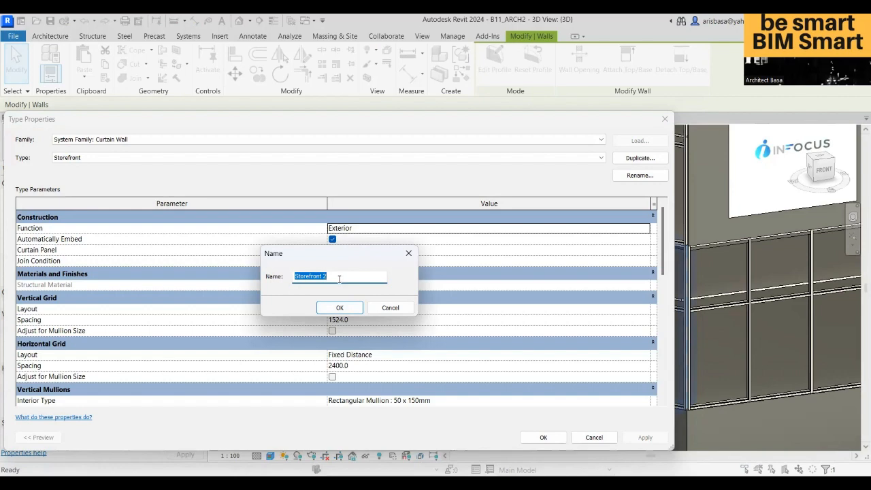
{"action": "left_click", "coordinate": [339, 308]}
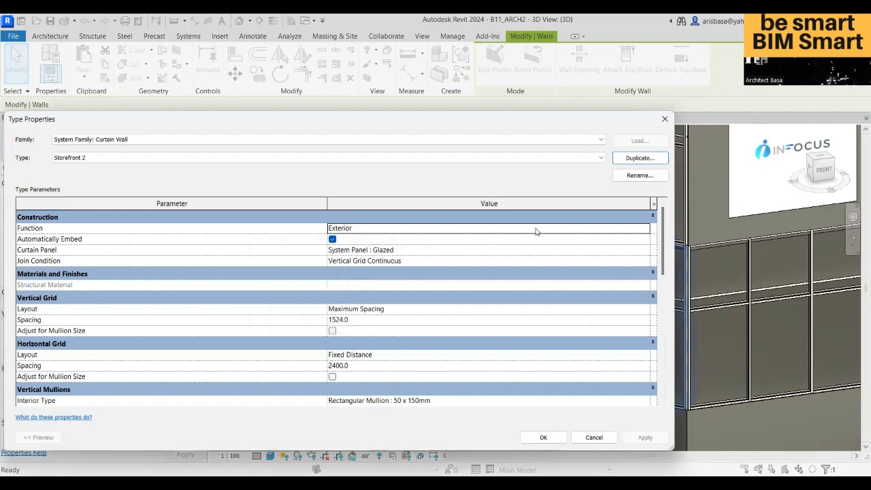
Step: Set the Storefront 2 vertical grid layout to Fixed Distance with a spacing of 600
{"action": "left_click_drag", "start_coordinate": [665, 247], "coordinate": [666, 275]}
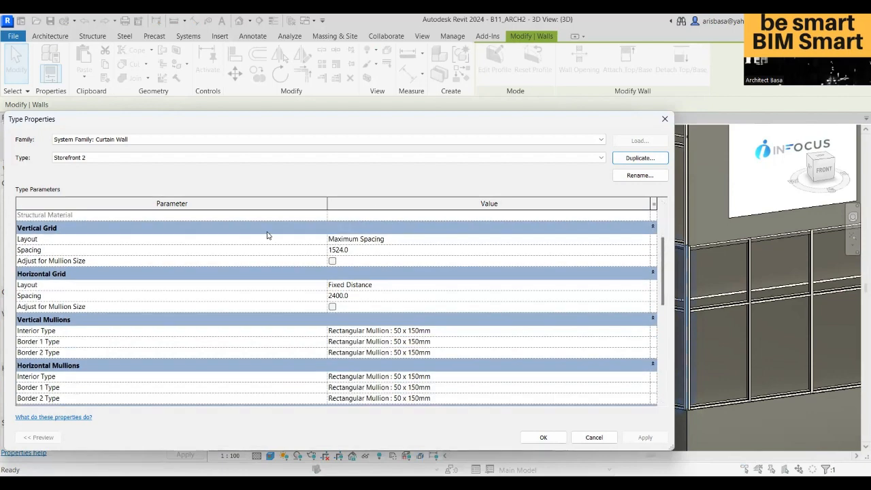
{"action": "left_click", "coordinate": [559, 239]}
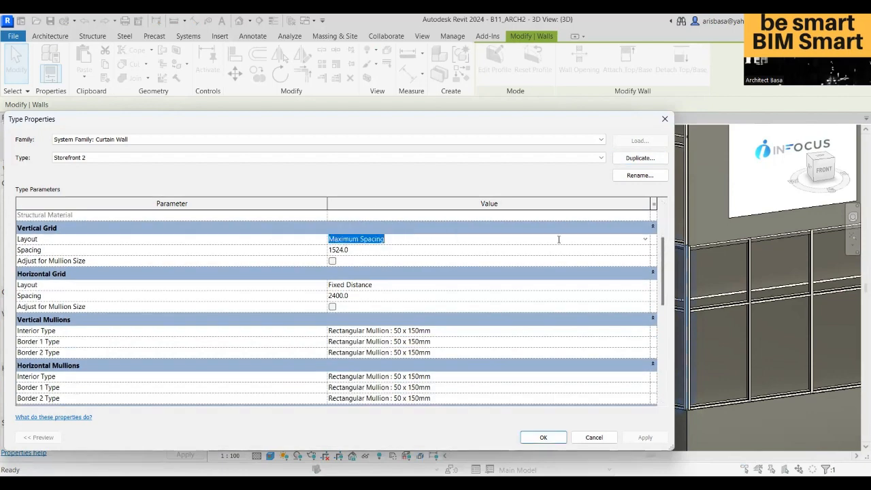
{"action": "left_click", "coordinate": [645, 240]}
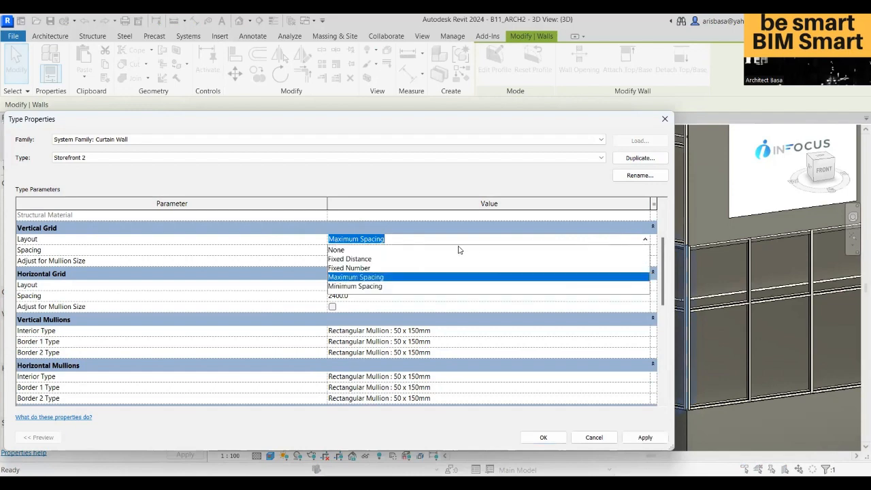
{"action": "left_click", "coordinate": [372, 259]}
{"action": "left_click", "coordinate": [372, 251]}
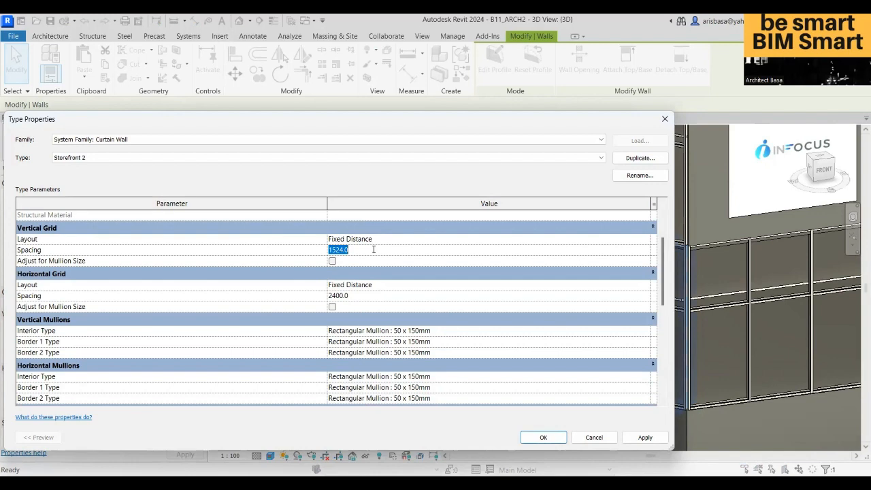
{"action": "type", "text": "600"}
Step: Set the Storefront 2 horizontal grid spacing to 1200, keeping its Fixed Distance layout
{"action": "left_click", "coordinate": [451, 285]}
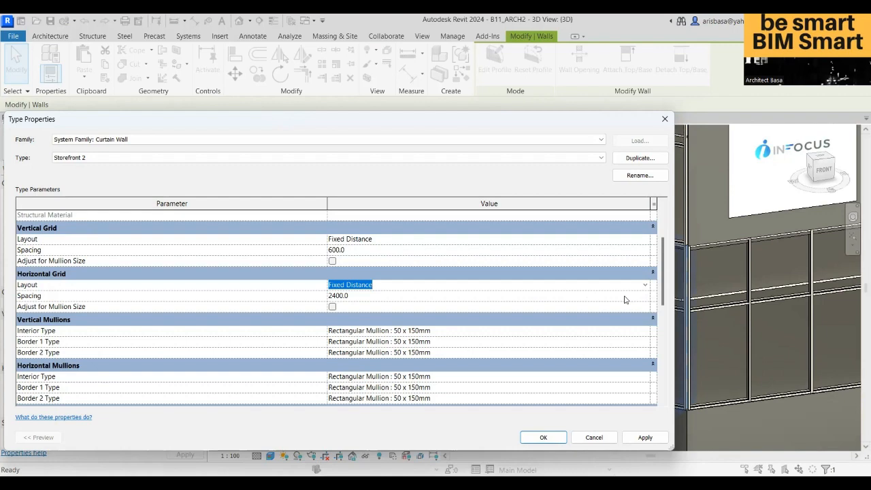
{"action": "left_click", "coordinate": [528, 298]}
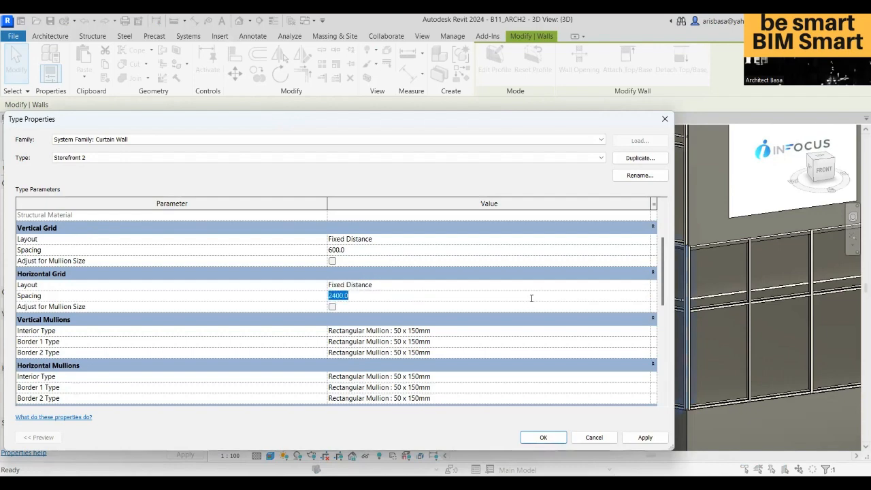
{"action": "type", "text": "1200"}
{"action": "left_click", "coordinate": [525, 309]}
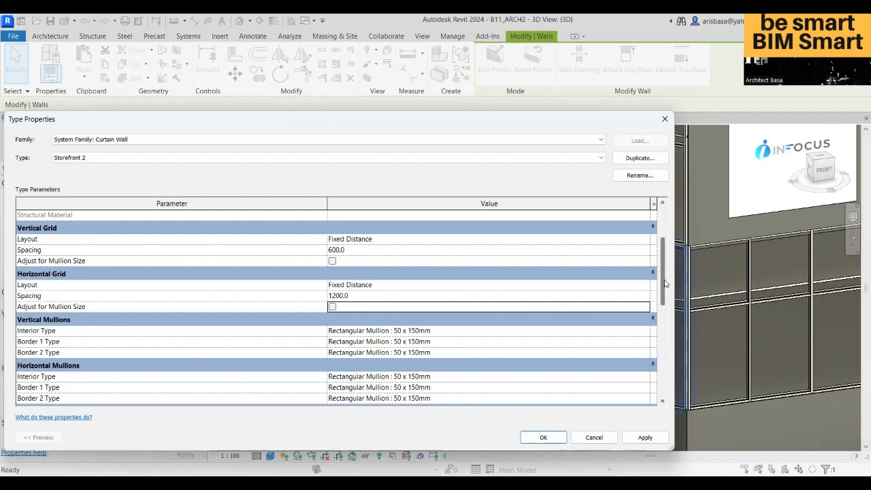
Step: Set the horizontal mullions' Interior, Border 1 and Border 2 types to Rectangular Mullion : 30mm Square
{"action": "scroll", "coordinate": [665, 283], "scroll_direction": "down", "scroll_amount": 3}
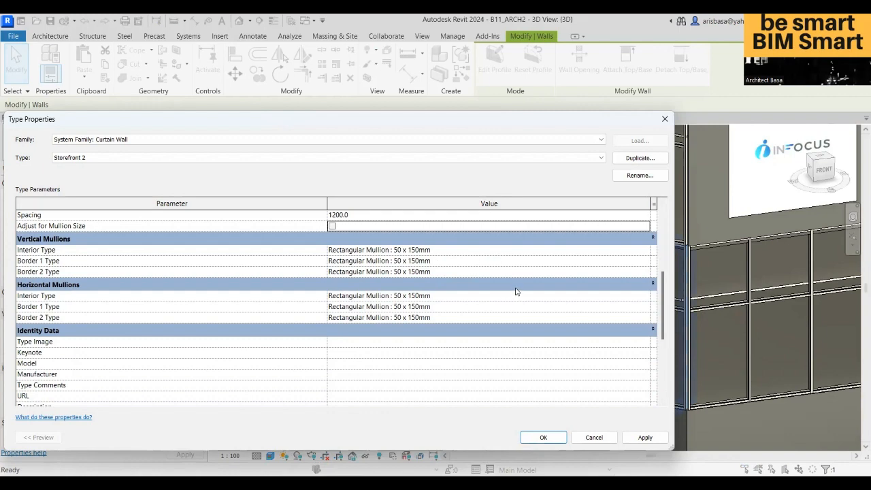
{"action": "left_click", "coordinate": [637, 299]}
{"action": "left_click", "coordinate": [645, 297]}
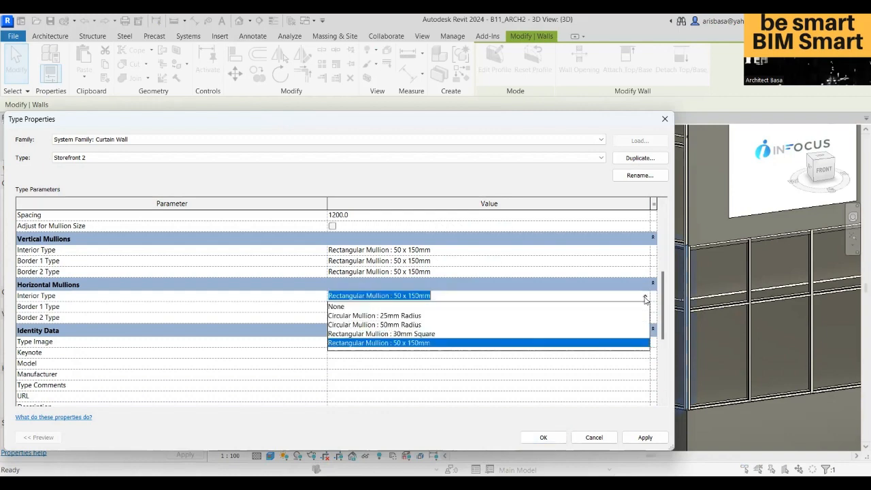
{"action": "left_click", "coordinate": [408, 334]}
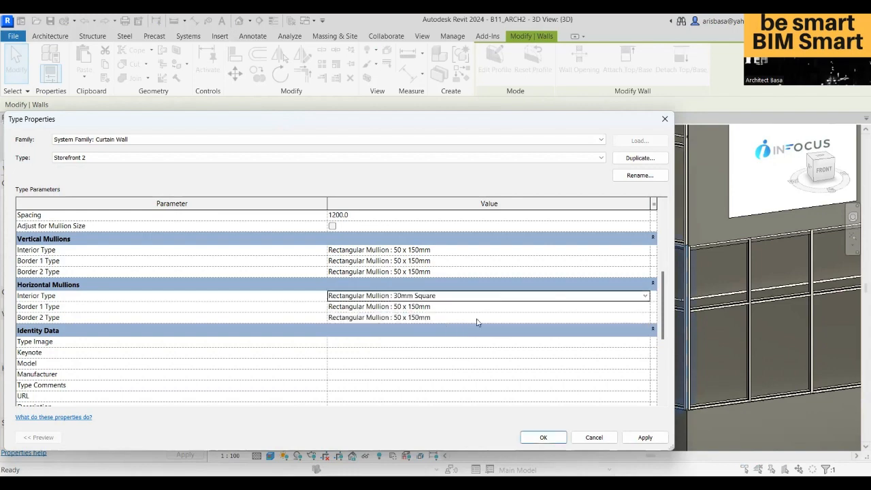
{"action": "left_click", "coordinate": [641, 308]}
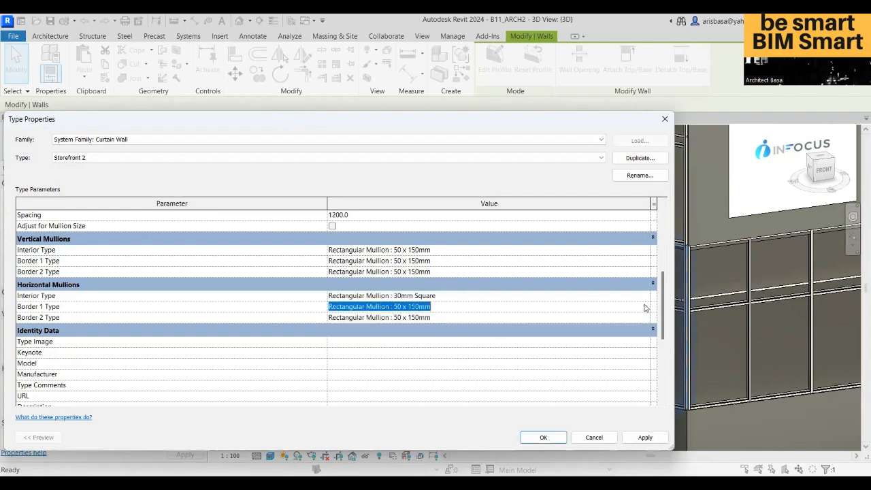
{"action": "left_click", "coordinate": [646, 308]}
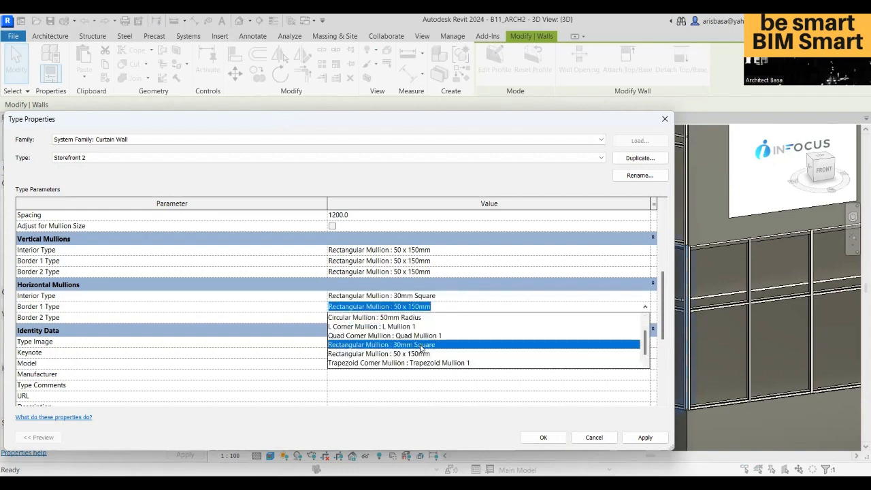
{"action": "left_click", "coordinate": [416, 343]}
{"action": "left_click", "coordinate": [640, 318]}
{"action": "left_click", "coordinate": [645, 317]}
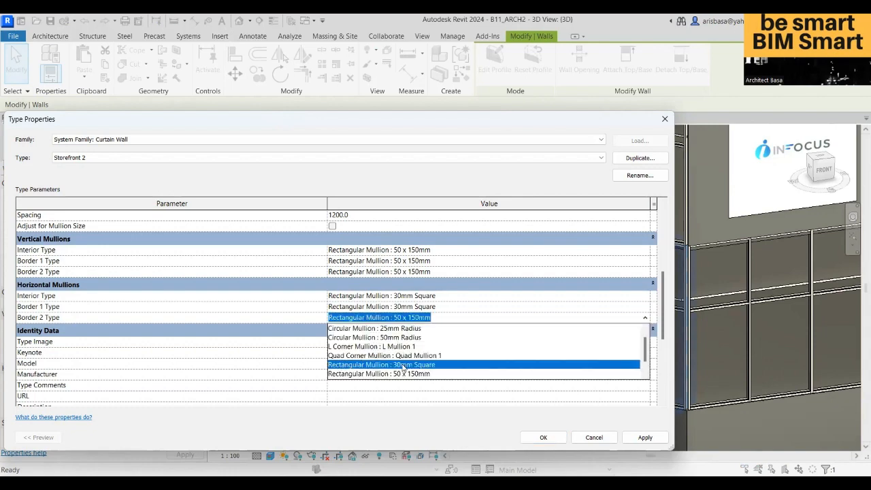
{"action": "left_click", "coordinate": [404, 365]}
Step: Check the remaining identity and IFC parameters and apply the Storefront 2 type settings to the corner curtain wall
{"action": "left_click_drag", "start_coordinate": [661, 318], "coordinate": [659, 350]}
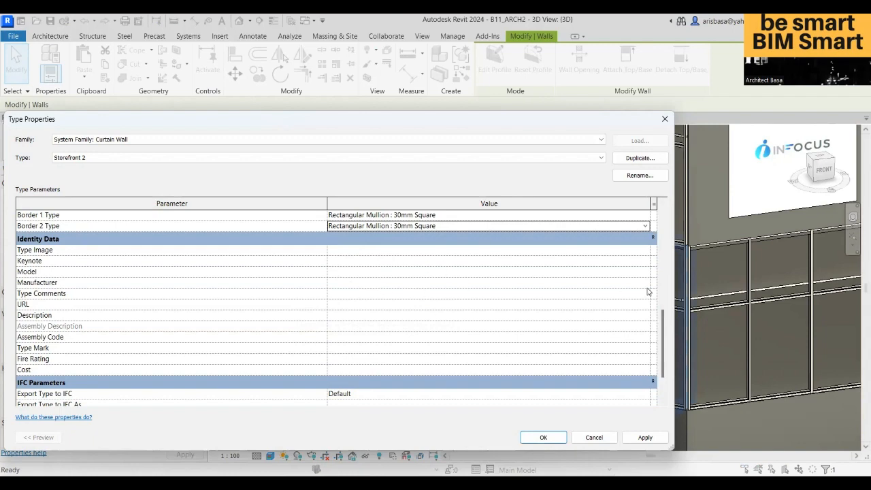
{"action": "left_click_drag", "start_coordinate": [665, 338], "coordinate": [665, 362]}
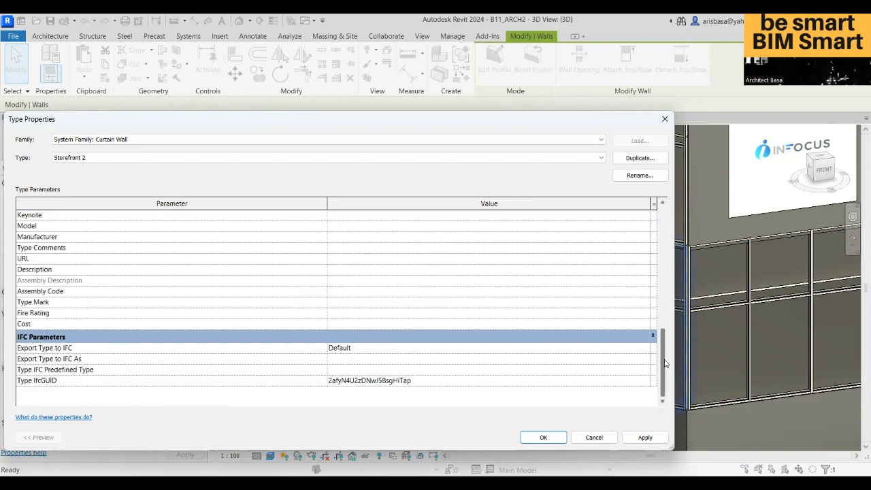
{"action": "left_click", "coordinate": [646, 439]}
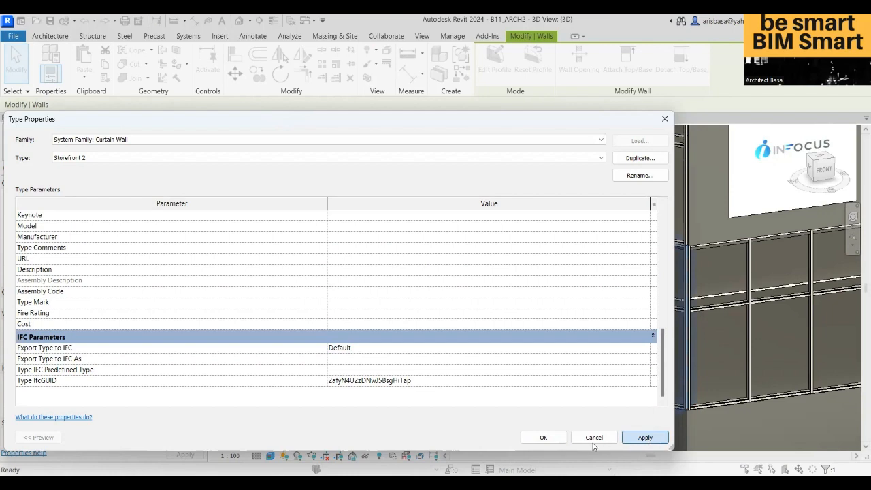
{"action": "left_click", "coordinate": [543, 438]}
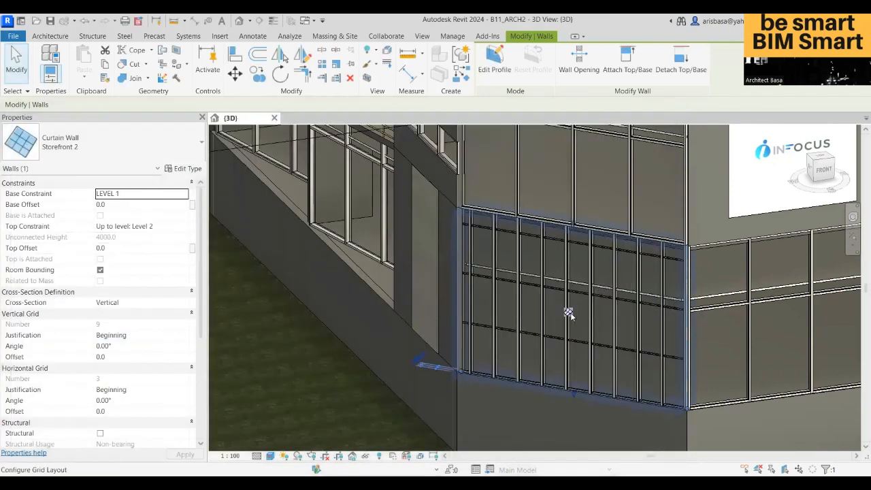
Step: Examine the grid and the horizontal and vertical mullions of the Storefront 2 corner wall up close and within the whole building
{"action": "scroll", "coordinate": [569, 313], "scroll_direction": "up", "scroll_amount": 6}
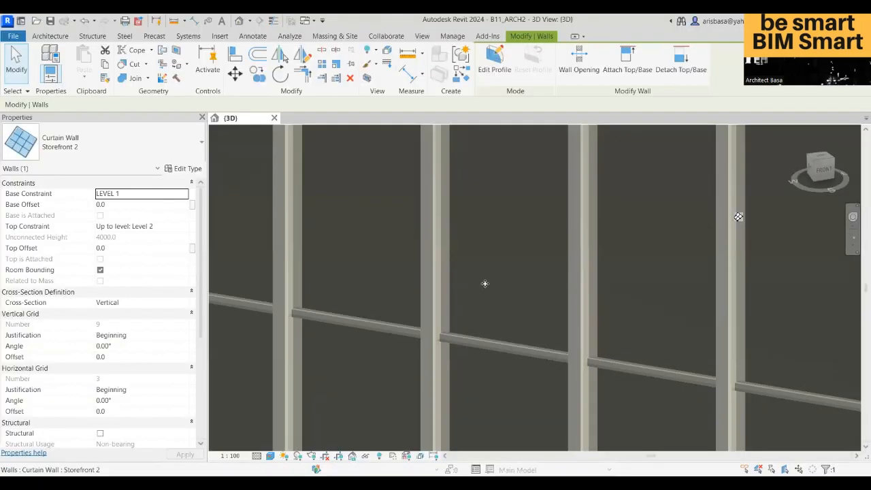
{"action": "scroll", "coordinate": [483, 284], "scroll_direction": "down", "scroll_amount": 2}
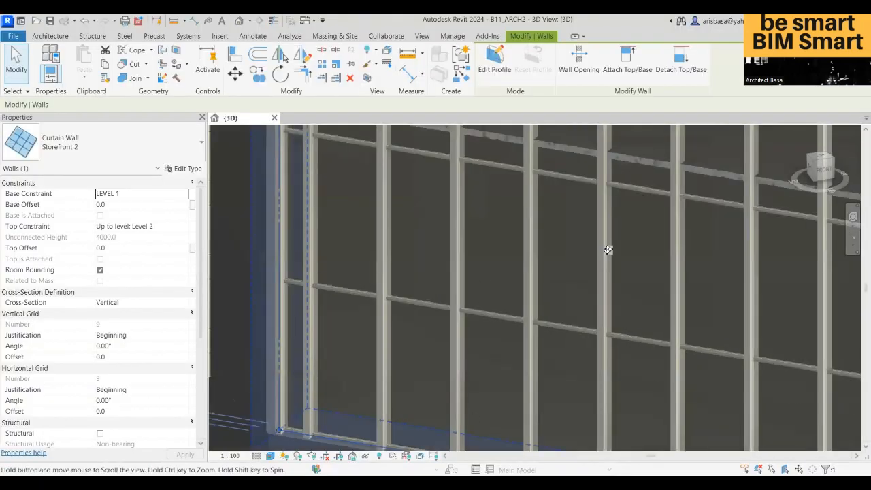
{"action": "middle_click_drag", "start_coordinate": [609, 251], "coordinate": [494, 415]}
{"action": "middle_click_drag", "start_coordinate": [458, 343], "coordinate": [463, 186]}
{"action": "scroll", "coordinate": [484, 281], "scroll_direction": "up", "scroll_amount": 5}
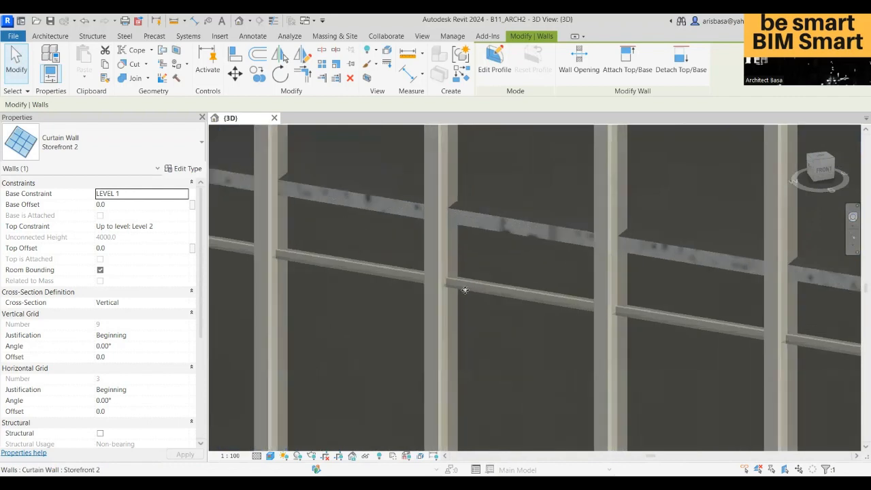
{"action": "scroll", "coordinate": [481, 288], "scroll_direction": "down", "scroll_amount": 4}
{"action": "middle_click_drag", "start_coordinate": [517, 320], "coordinate": [593, 364], "text": "shift"}
{"action": "scroll", "coordinate": [522, 325], "scroll_direction": "down", "scroll_amount": 6}
{"action": "scroll", "coordinate": [482, 382], "scroll_direction": "up", "scroll_amount": 1}
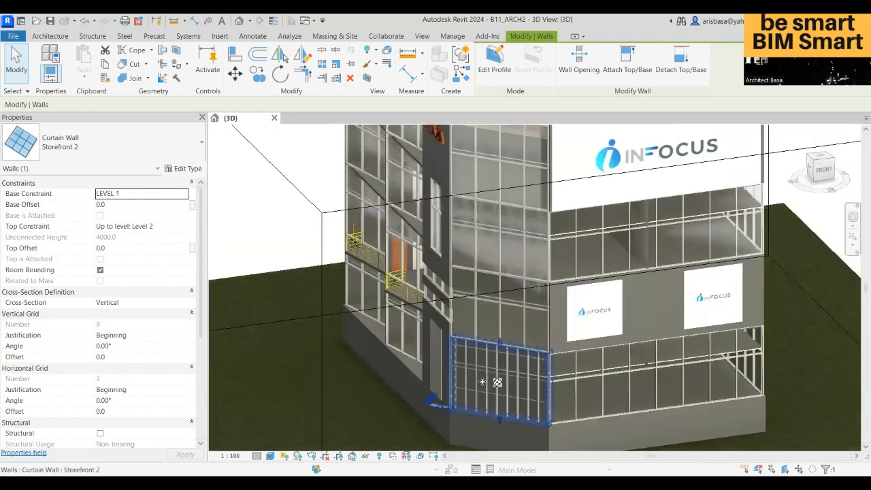
{"action": "key", "text": "Escape"}
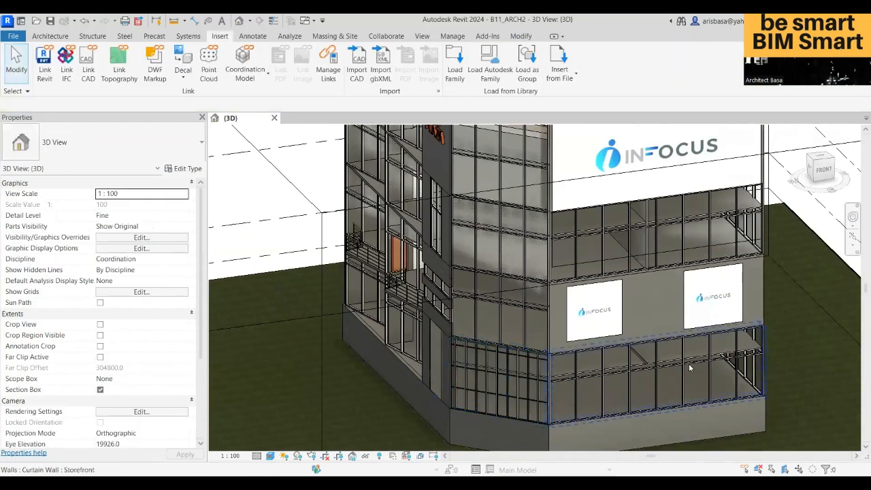
Step: Try to change the ground-floor front wall and the two side walls beneath the balconies from Storefront to the Storefront 2 type
{"action": "left_click", "coordinate": [662, 394]}
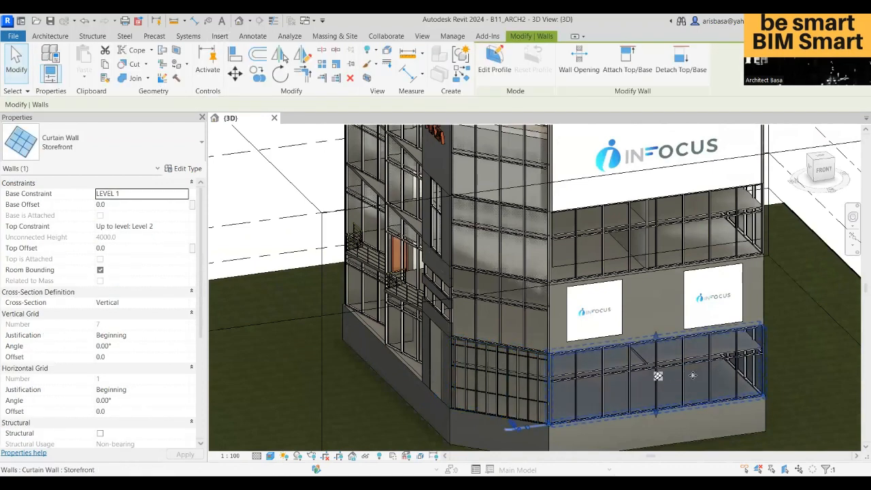
{"action": "middle_click_drag", "start_coordinate": [638, 396], "coordinate": [694, 395], "text": "shift"}
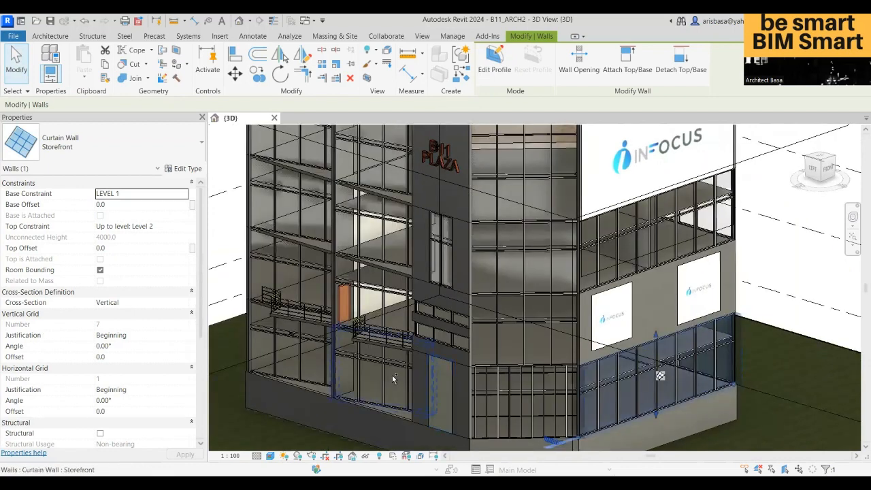
{"action": "left_click", "coordinate": [311, 358], "text": "ctrl"}
{"action": "left_click", "coordinate": [361, 370], "text": "ctrl"}
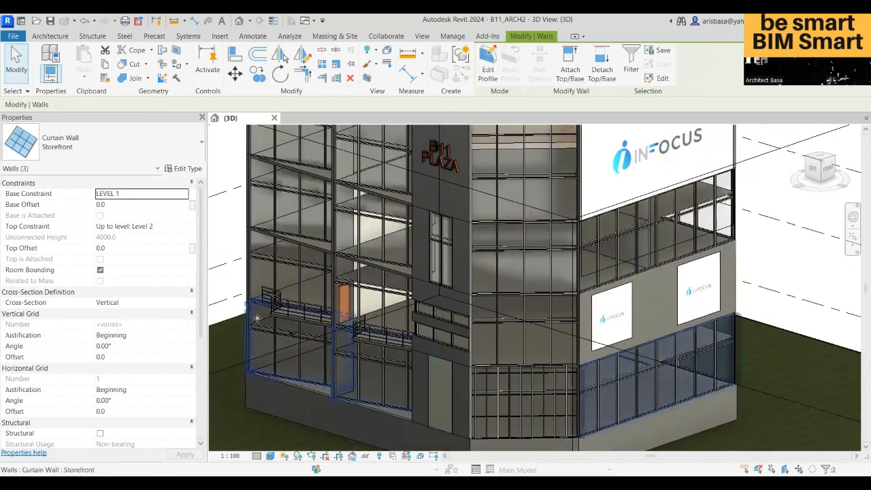
{"action": "left_click", "coordinate": [144, 158]}
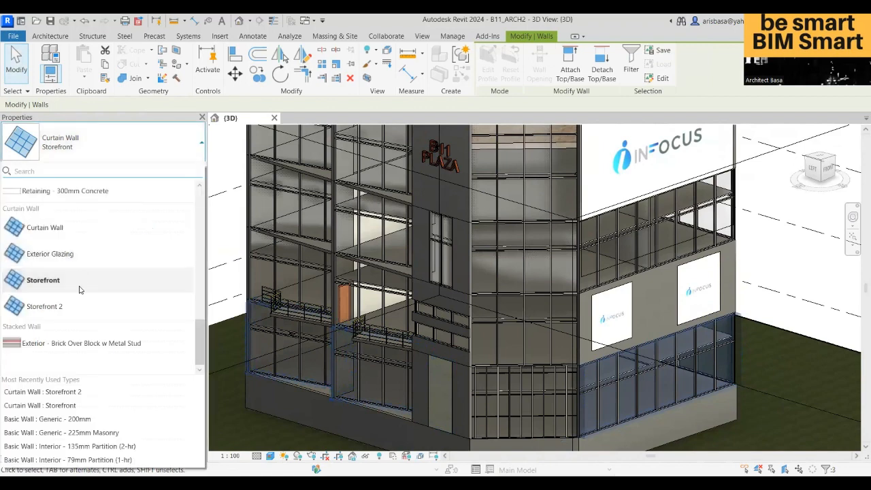
{"action": "left_click", "coordinate": [383, 379]}
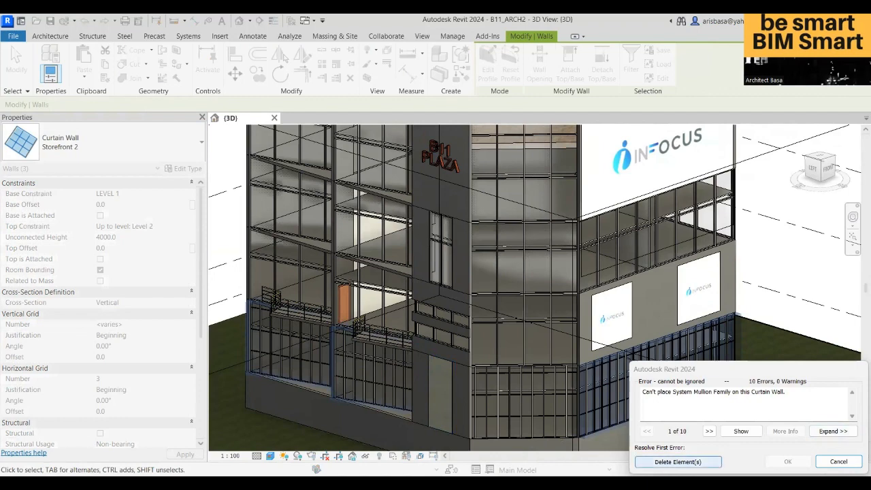
Step: Try to resolve the mullion placement errors by deleting the conflicting elements and instances, and cancel the type change
{"action": "key", "text": "Return"}
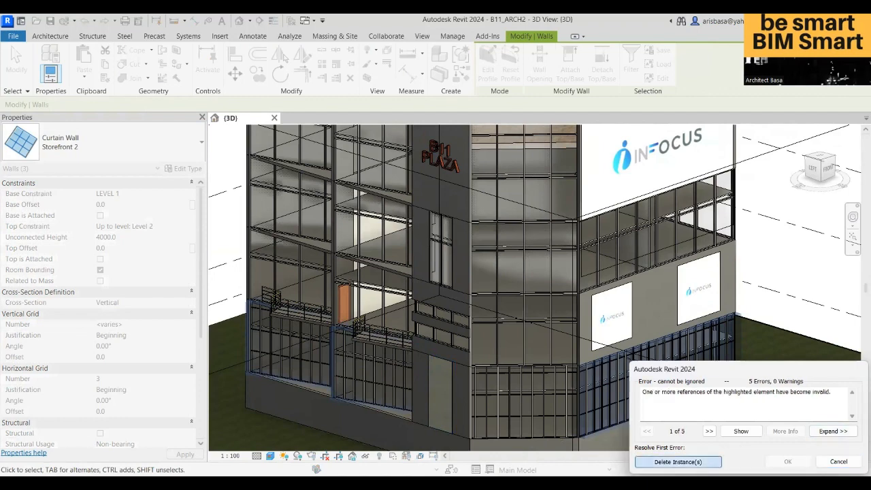
{"action": "left_click", "coordinate": [682, 460]}
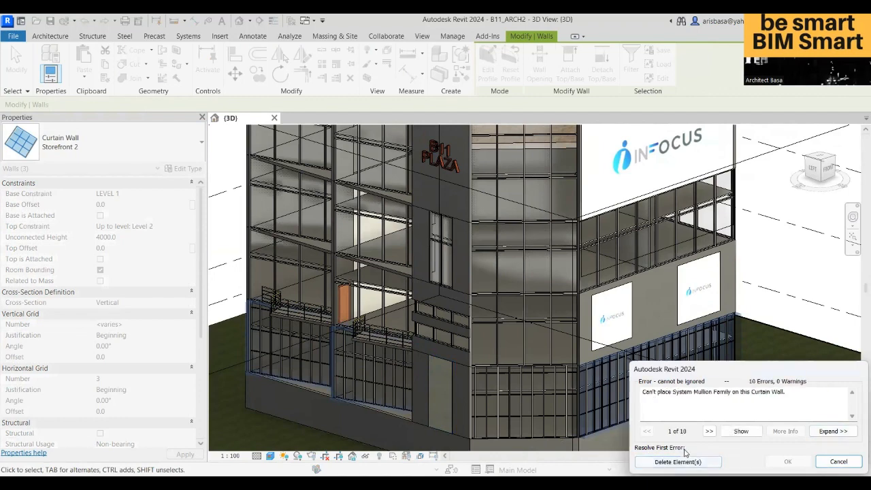
{"action": "left_click", "coordinate": [684, 461]}
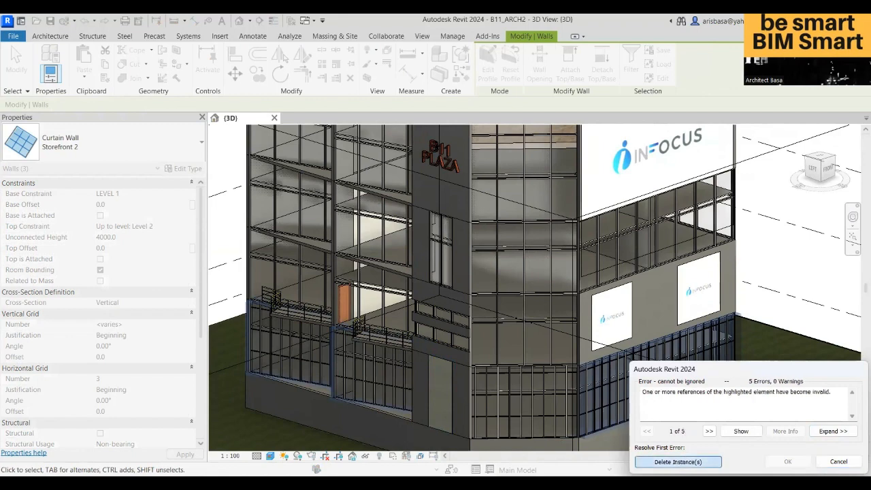
{"action": "key", "text": "Return"}
{"action": "left_click", "coordinate": [679, 462]}
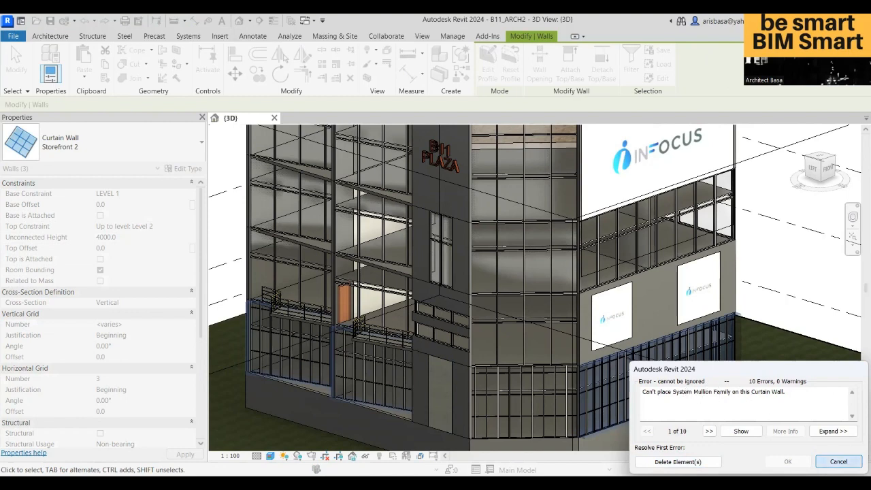
{"action": "left_click", "coordinate": [838, 462]}
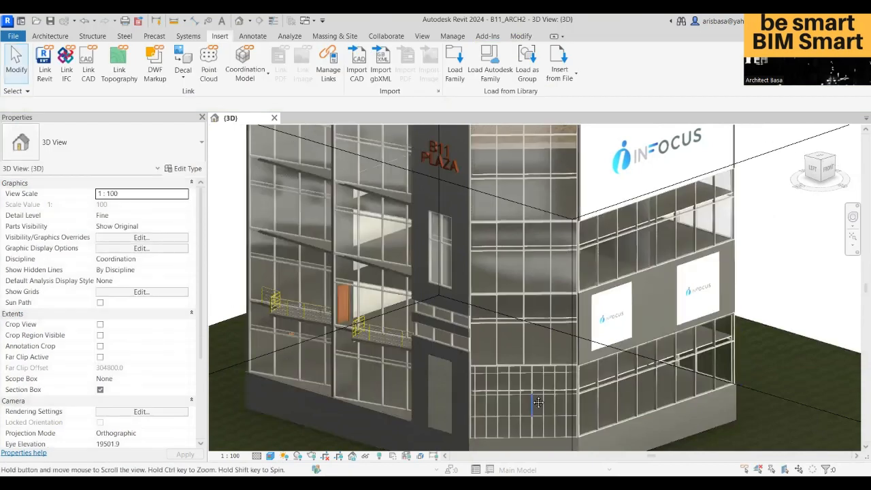
Step: Change the ground-floor curtain wall beneath the balcony nearest the masonry infill panel to the Storefront 2 type
{"action": "scroll", "coordinate": [387, 358], "scroll_direction": "up", "scroll_amount": 3}
{"action": "scroll", "coordinate": [357, 353], "scroll_direction": "up", "scroll_amount": 2}
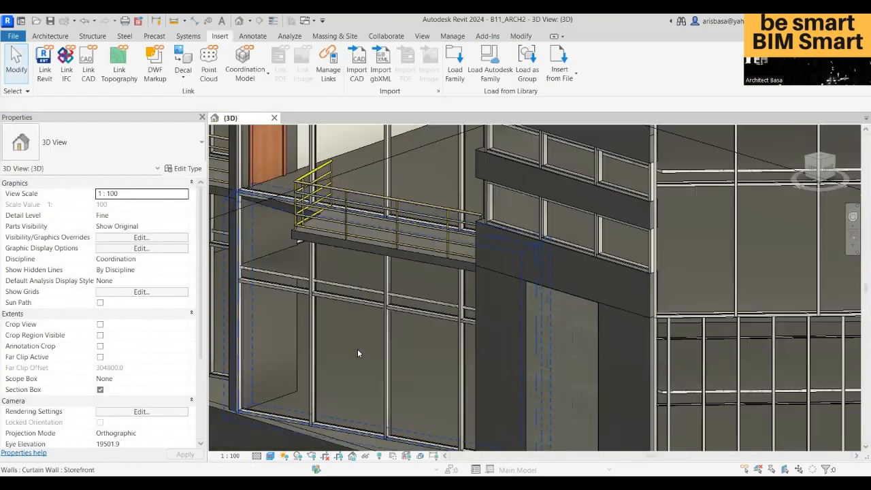
{"action": "left_click", "coordinate": [371, 351]}
{"action": "middle_click_drag", "start_coordinate": [386, 374], "coordinate": [523, 383], "text": "shift"}
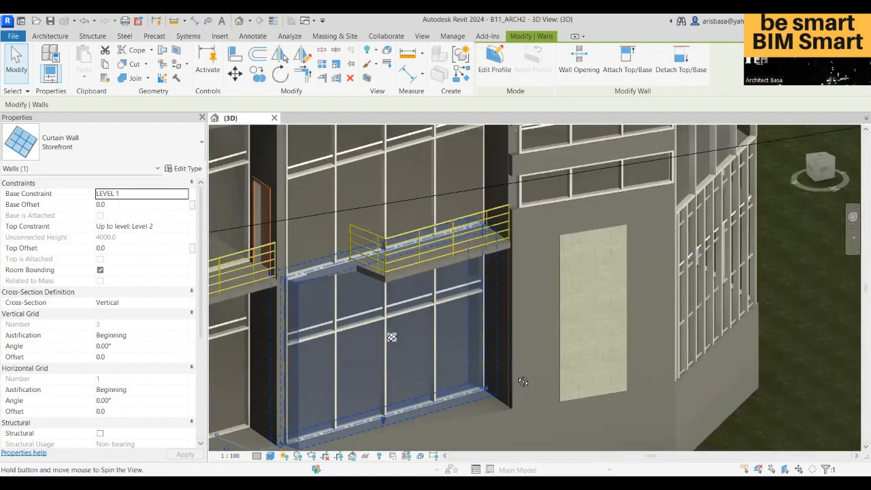
{"action": "scroll", "coordinate": [409, 372], "scroll_direction": "up", "scroll_amount": 2}
{"action": "middle_click_drag", "start_coordinate": [408, 371], "coordinate": [471, 364], "text": "shift"}
{"action": "key", "text": "Escape"}
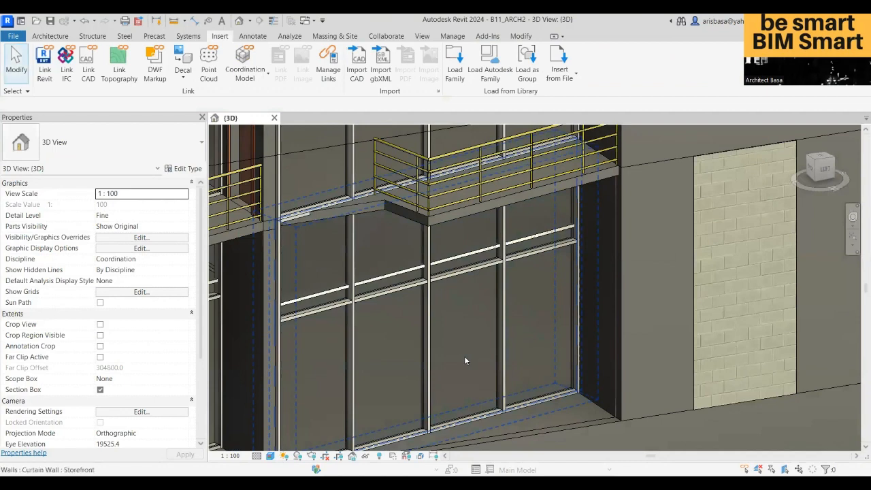
{"action": "left_click", "coordinate": [464, 357]}
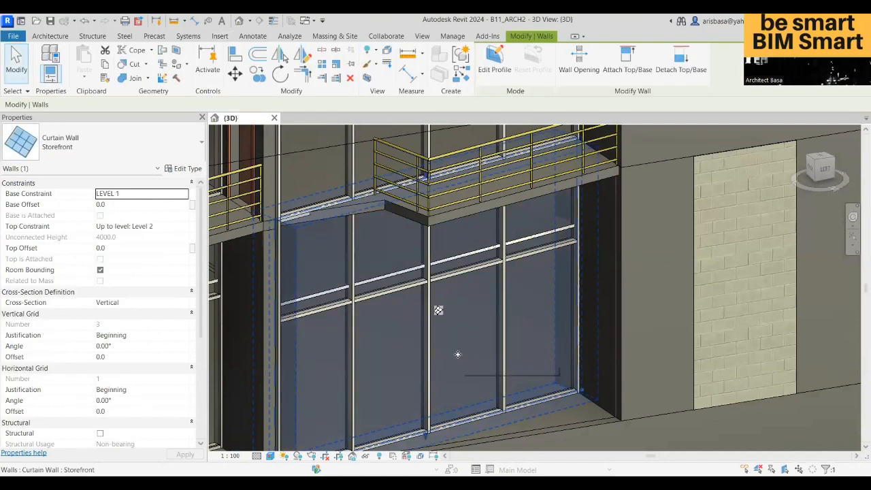
{"action": "left_click", "coordinate": [188, 159]}
{"action": "left_click", "coordinate": [68, 305]}
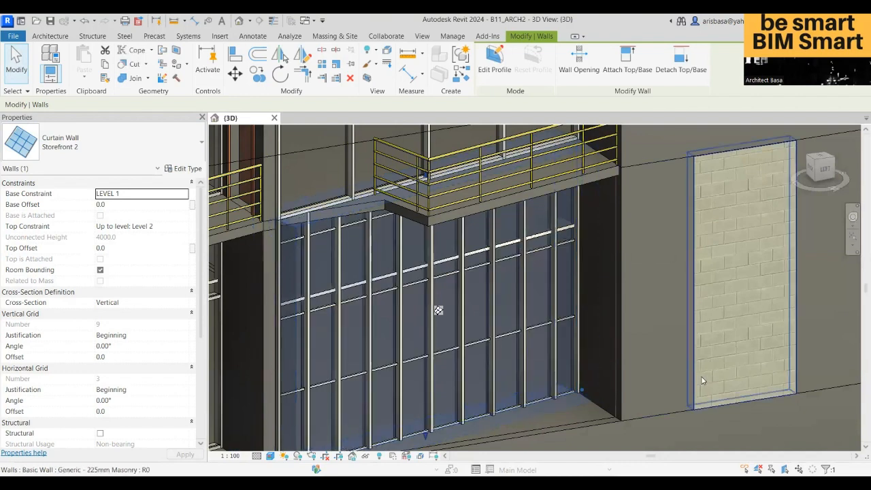
Step: Try to change the outer ground-floor curtain wall beneath the other balcony to Storefront 2, deleting the conflicting elements and instances
{"action": "scroll", "coordinate": [549, 354], "scroll_direction": "down", "scroll_amount": 1}
{"action": "scroll", "coordinate": [577, 353], "scroll_direction": "down", "scroll_amount": 3}
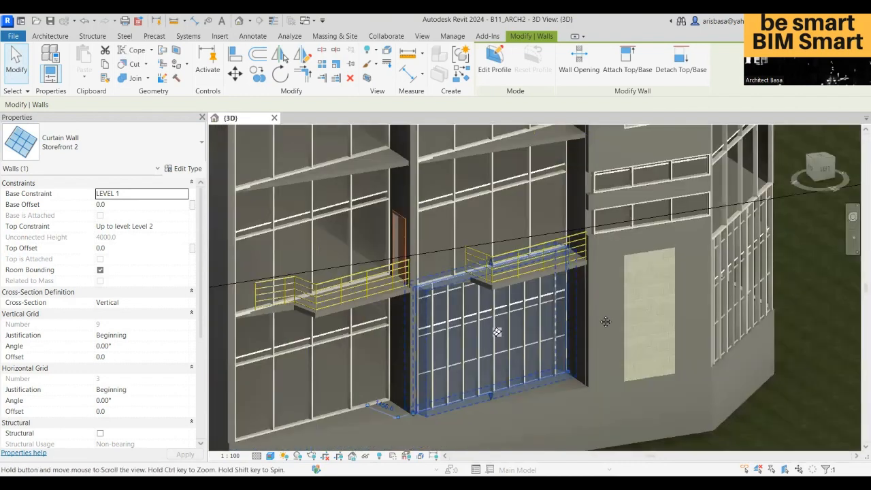
{"action": "key", "text": "Escape"}
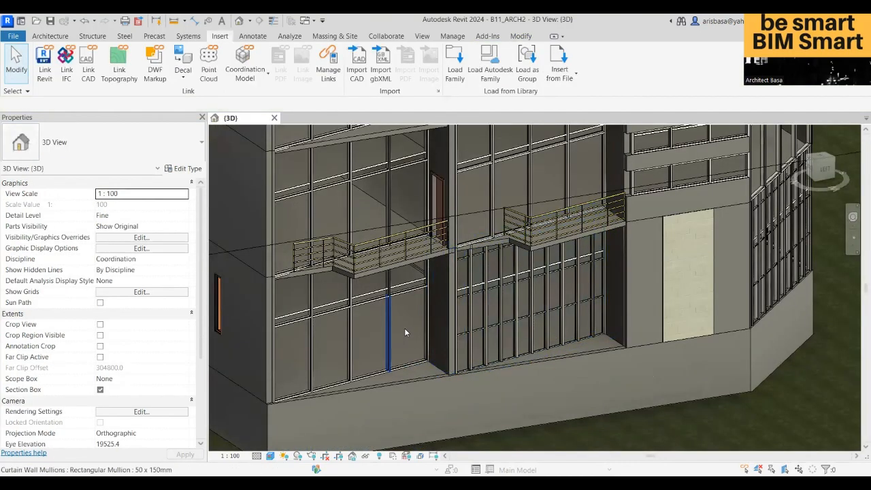
{"action": "left_click", "coordinate": [404, 328]}
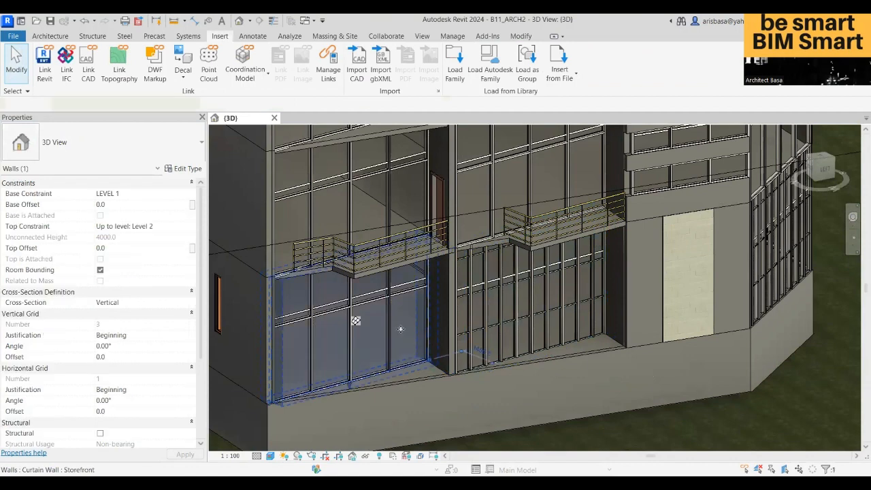
{"action": "left_click", "coordinate": [179, 152]}
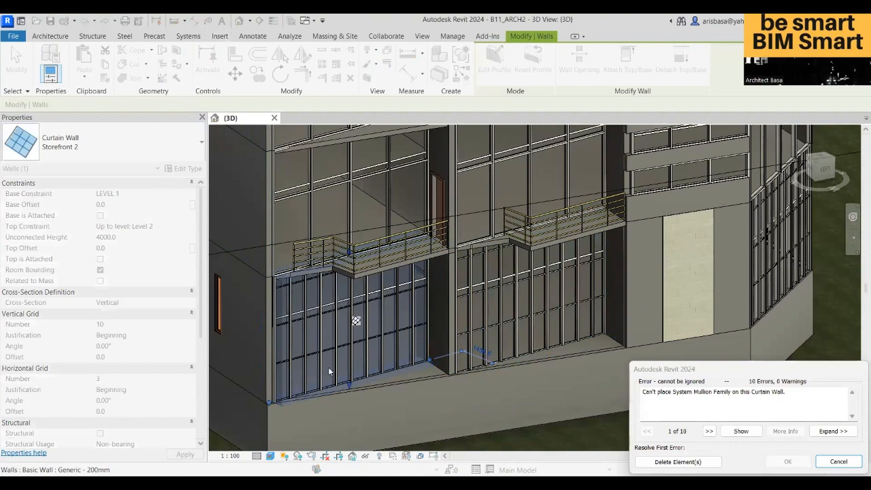
{"action": "scroll", "coordinate": [329, 370], "scroll_direction": "up", "scroll_amount": 4}
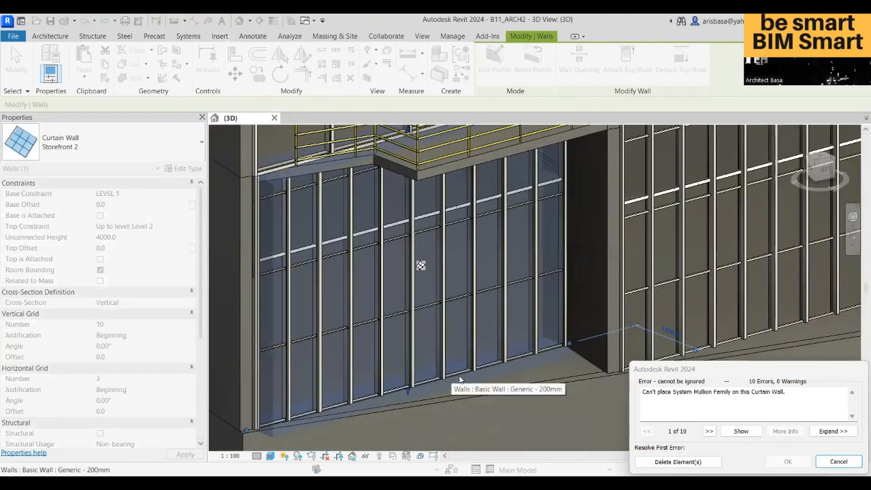
{"action": "middle_click_drag", "start_coordinate": [459, 379], "coordinate": [464, 340], "text": "shift"}
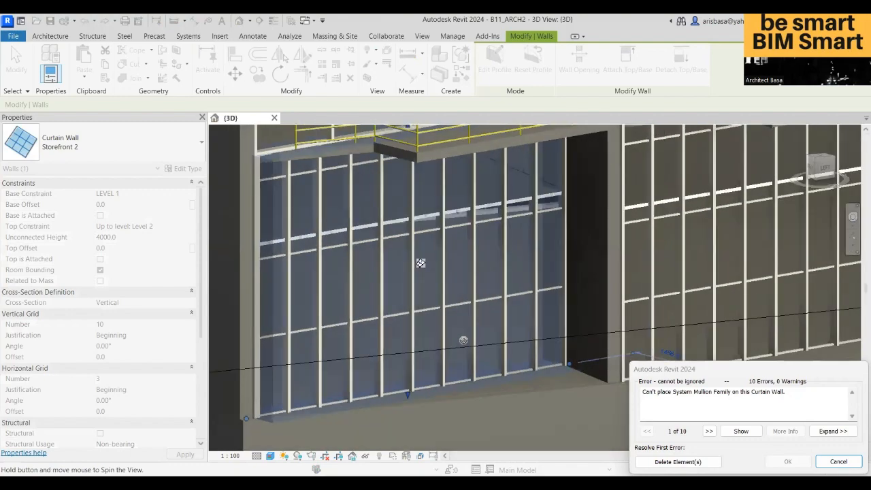
{"action": "mouse_move", "coordinate": [420, 263]}
{"action": "middle_mouse_down", "text": "shift"}
{"action": "mouse_move", "coordinate": [399, 257]}
{"action": "mouse_move", "coordinate": [419, 263]}
{"action": "middle_mouse_up", "text": "shift"}
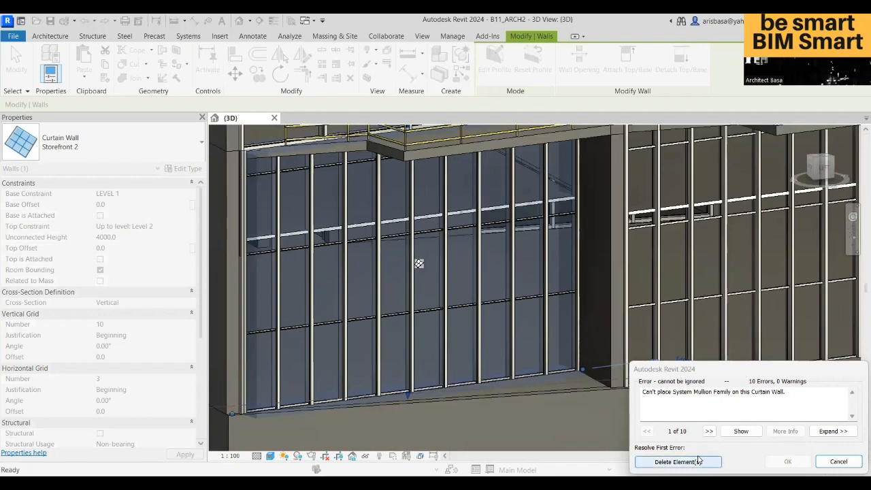
{"action": "left_click", "coordinate": [642, 460]}
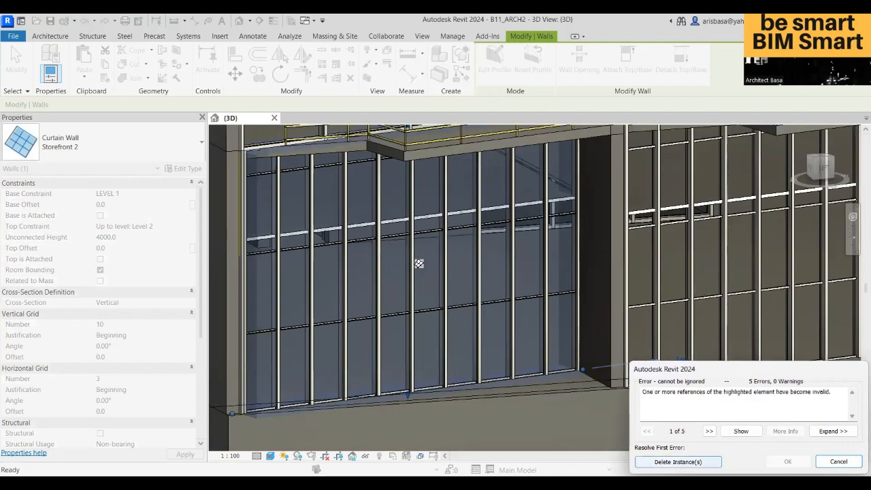
{"action": "left_click", "coordinate": [678, 461]}
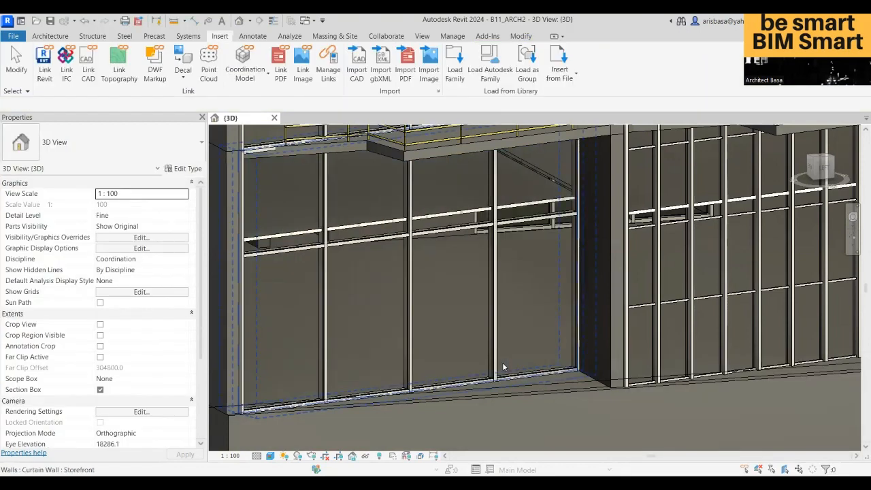
Step: Delete the outer ground-floor Storefront wall beneath the balcony and undo the deletion
{"action": "left_click", "coordinate": [535, 348]}
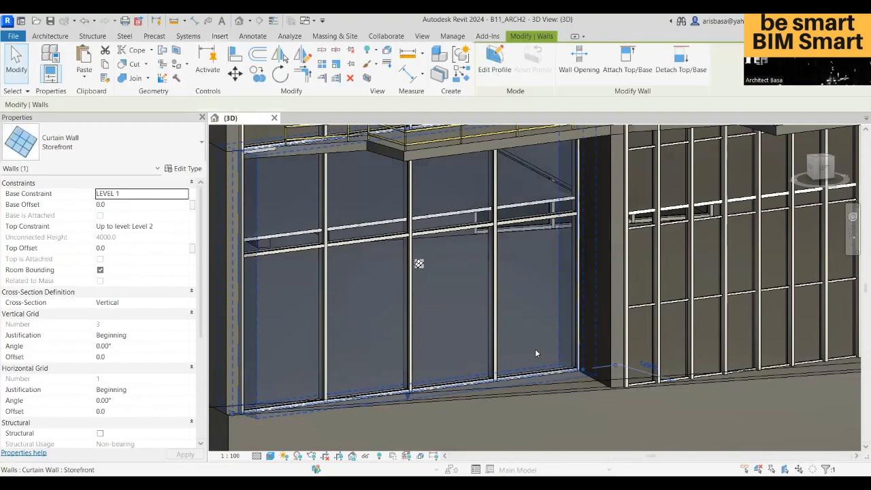
{"action": "key", "text": "Delete"}
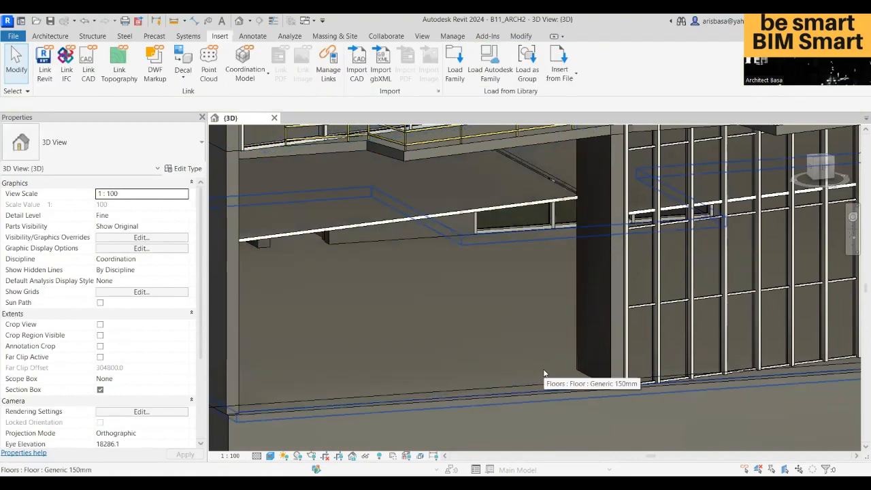
{"action": "scroll", "coordinate": [545, 373], "scroll_direction": "down", "scroll_amount": 2}
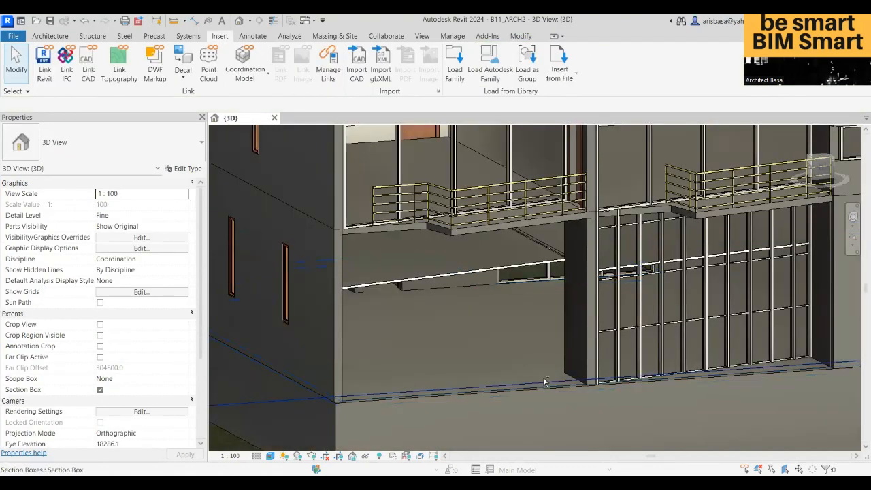
{"action": "key", "text": "ctrl+z"}
{"action": "scroll", "coordinate": [476, 336], "scroll_direction": "up", "scroll_amount": 3}
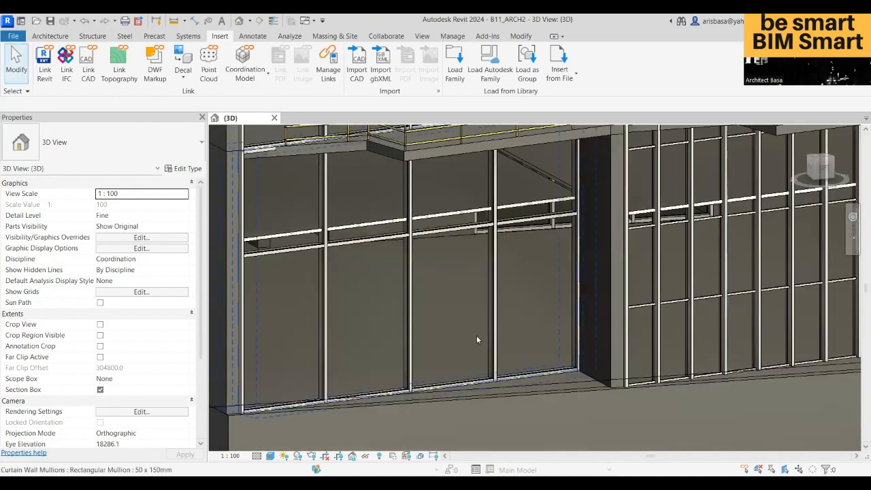
Step: Change the Generic - 225mm Masonry infill wall beside the corner curtain wall to the Storefront curtain wall type
{"action": "scroll", "coordinate": [504, 320], "scroll_direction": "down", "scroll_amount": 3}
{"action": "scroll", "coordinate": [501, 357], "scroll_direction": "down", "scroll_amount": 3}
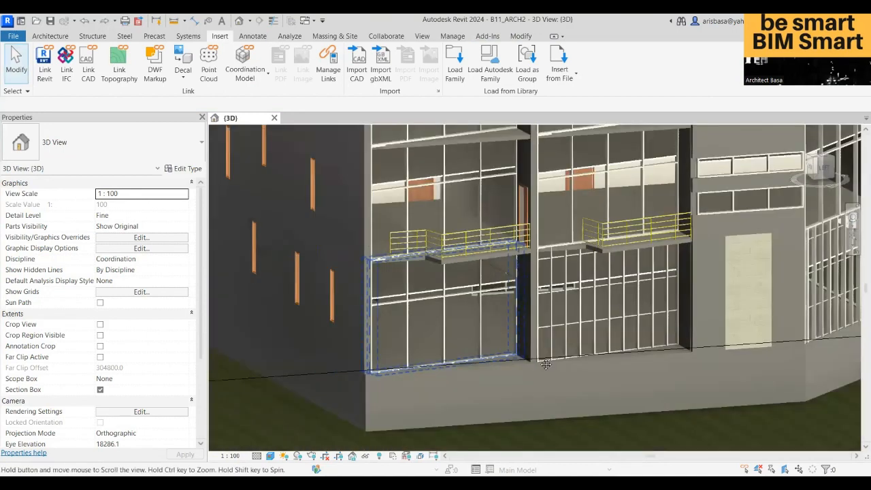
{"action": "middle_click_drag", "start_coordinate": [487, 357], "coordinate": [467, 331], "text": "shift"}
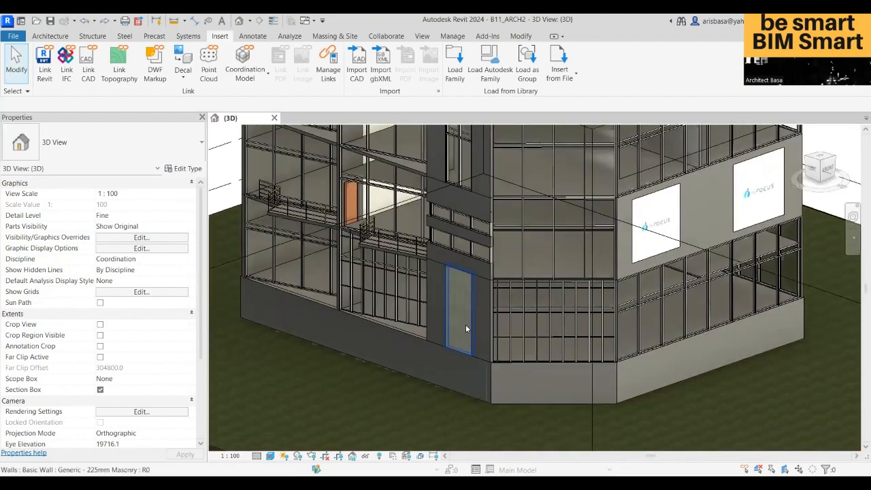
{"action": "left_click", "coordinate": [466, 326]}
{"action": "scroll", "coordinate": [466, 326], "scroll_direction": "up", "scroll_amount": 2}
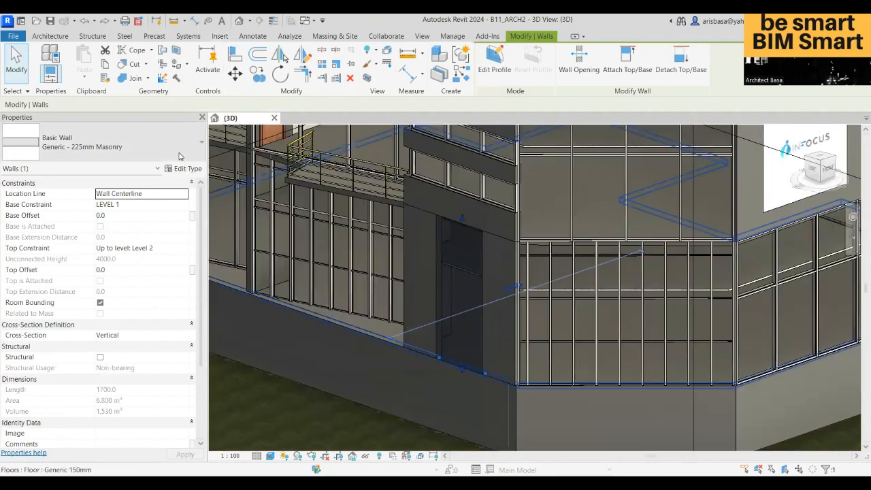
{"action": "left_click", "coordinate": [140, 157]}
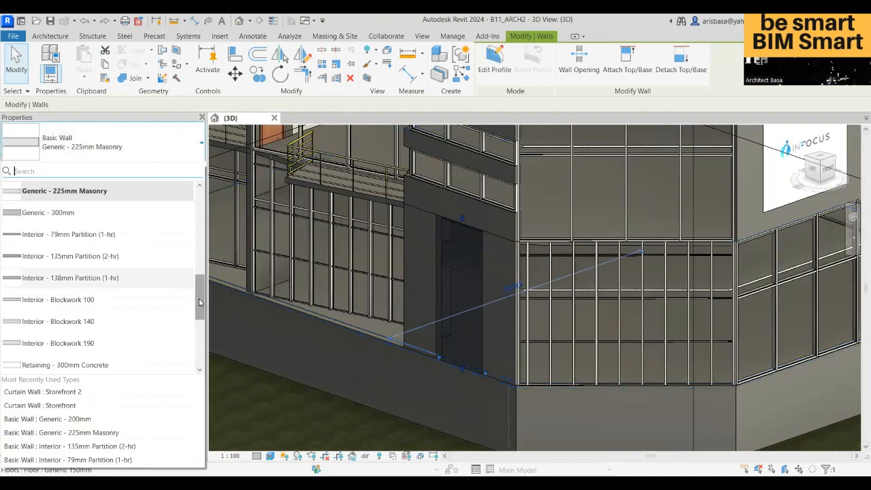
{"action": "left_click_drag", "start_coordinate": [203, 299], "coordinate": [200, 398]}
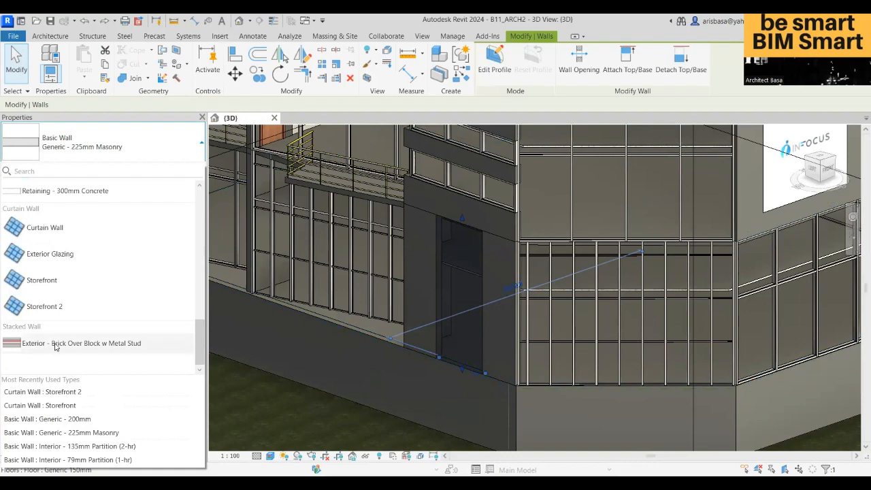
{"action": "left_click", "coordinate": [66, 283]}
{"action": "middle_click_drag", "start_coordinate": [484, 326], "coordinate": [464, 333], "text": "shift"}
{"action": "key", "text": "Escape"}
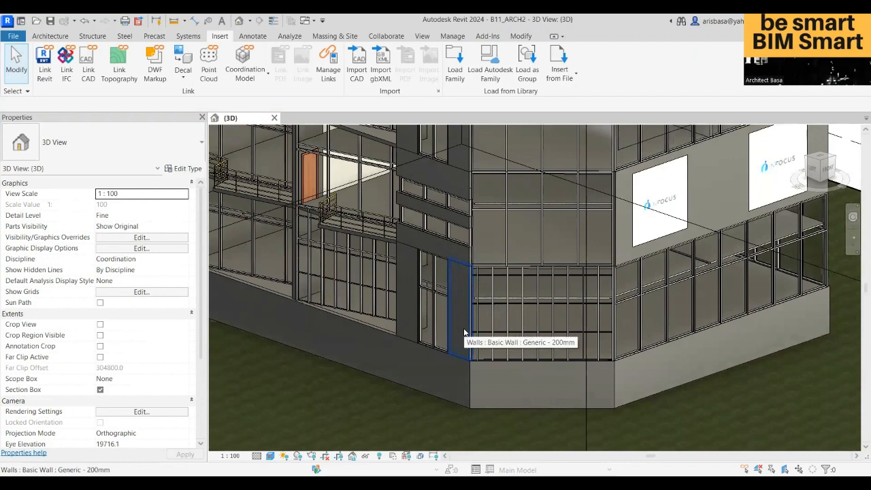
{"action": "middle_click_drag", "start_coordinate": [465, 333], "coordinate": [485, 365], "text": "shift"}
{"action": "scroll", "coordinate": [572, 326], "scroll_direction": "down", "scroll_amount": 3}
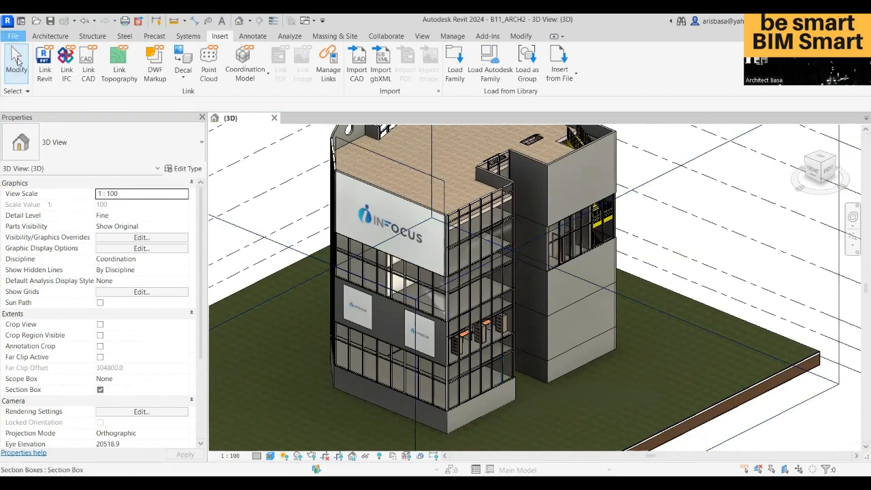
Step: Start an architectural wall and examine the curtain wall types available for it, leaving the command without drawing
{"action": "left_click", "coordinate": [13, 36]}
{"action": "left_click", "coordinate": [50, 36]}
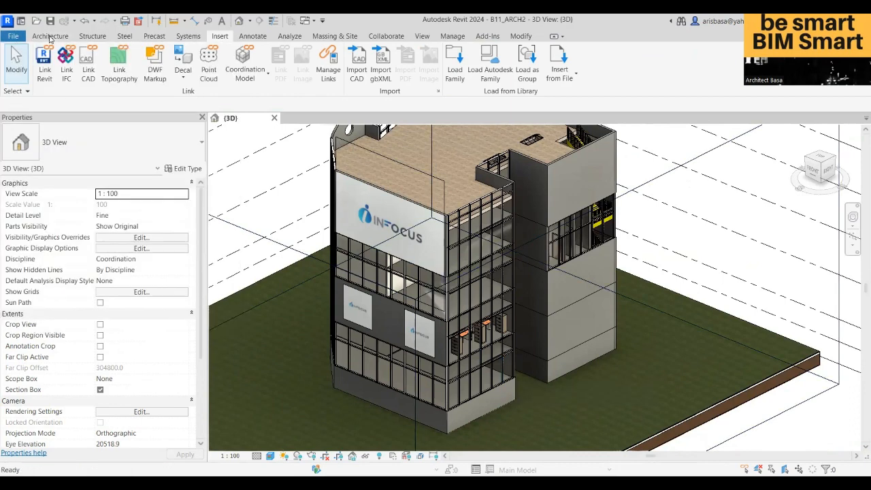
{"action": "left_click", "coordinate": [50, 36]}
{"action": "left_click", "coordinate": [47, 76]}
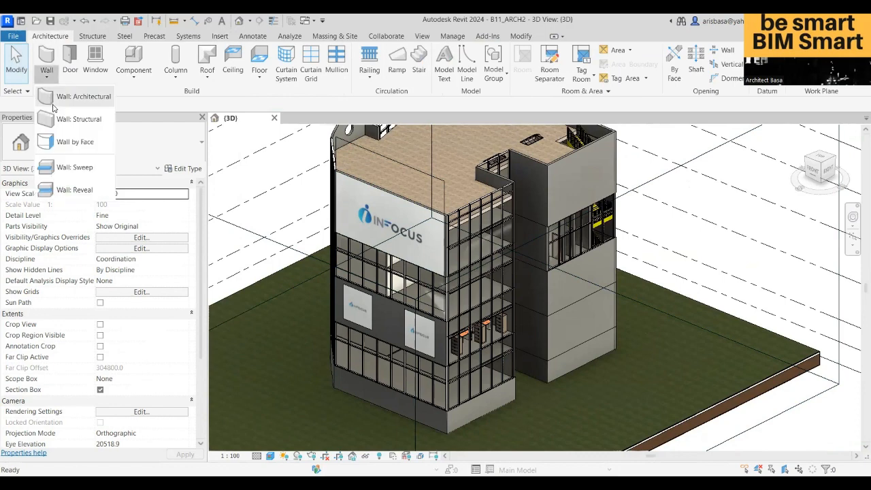
{"action": "left_click", "coordinate": [55, 102]}
{"action": "scroll", "coordinate": [194, 272], "scroll_direction": "down", "scroll_amount": 3}
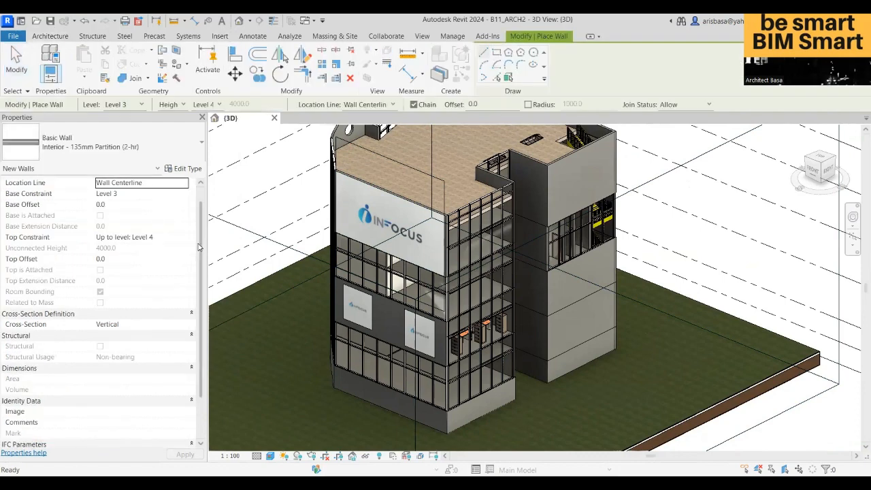
{"action": "left_click", "coordinate": [144, 140]}
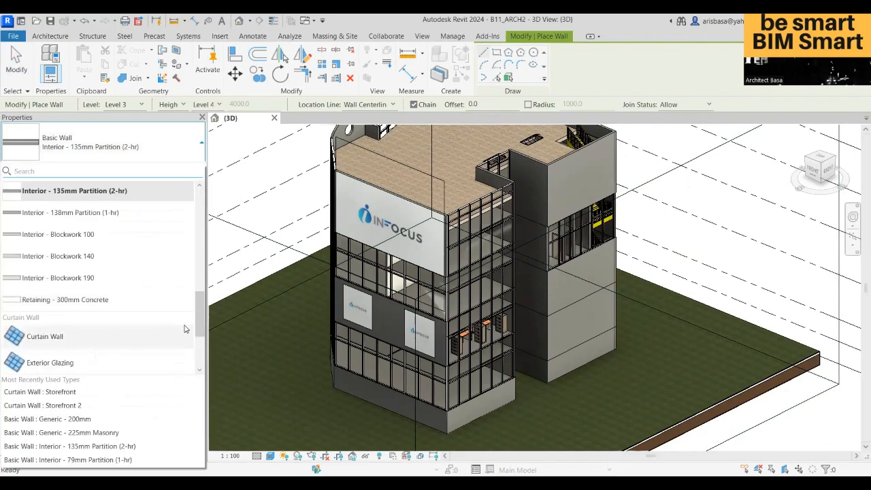
{"action": "left_click_drag", "start_coordinate": [201, 326], "coordinate": [194, 358]}
{"action": "scroll", "coordinate": [196, 340], "scroll_direction": "up", "scroll_amount": 2}
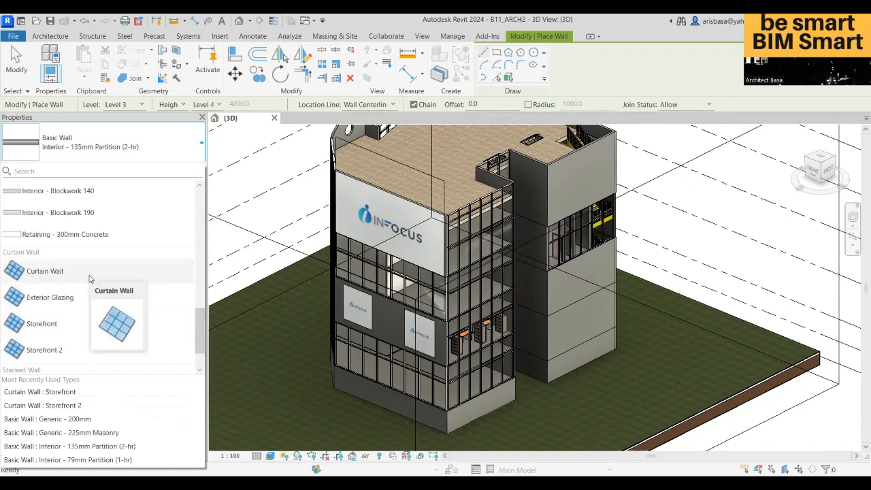
{"action": "mouse_move", "coordinate": [65, 331]}
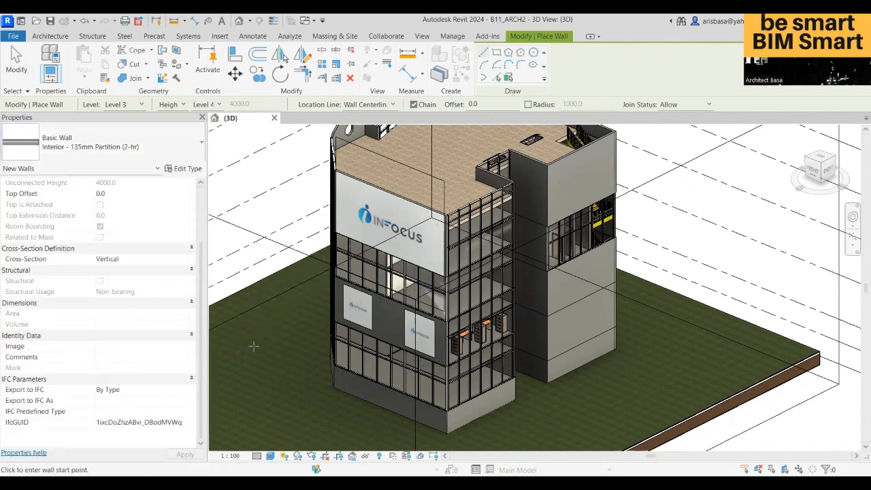
{"action": "scroll", "coordinate": [551, 313], "scroll_direction": "up", "scroll_amount": 4}
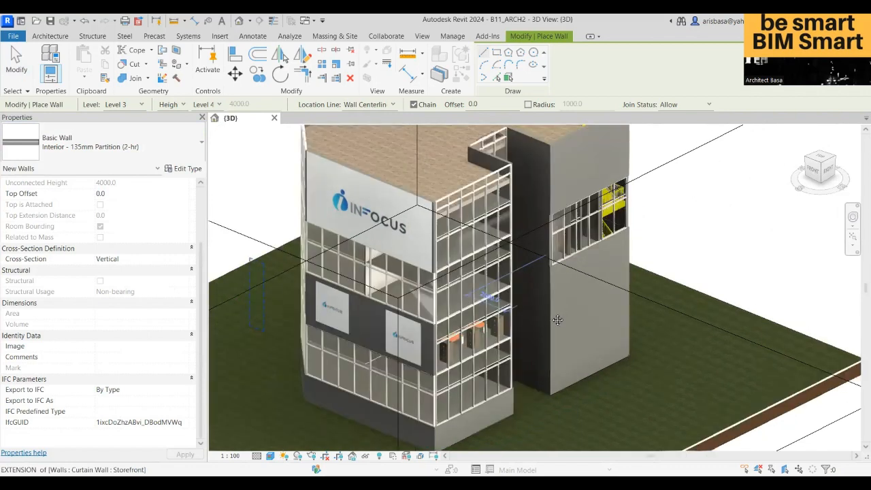
{"action": "key", "text": "Escape"}
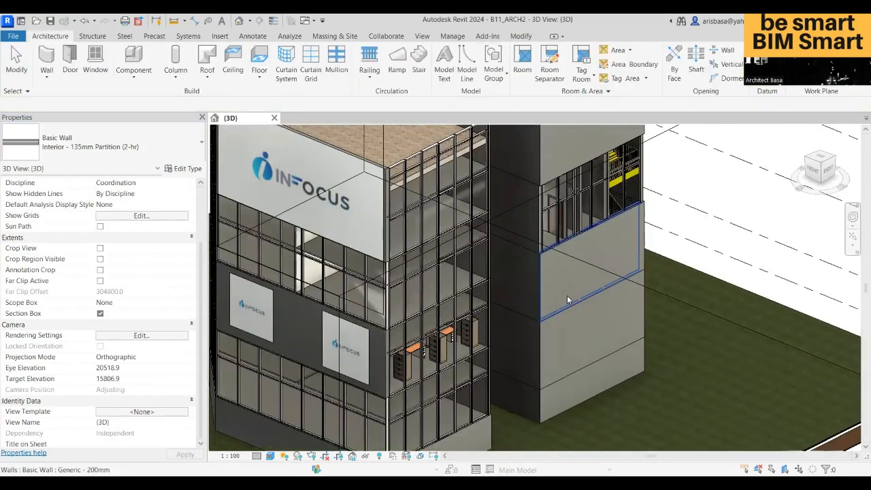
Step: Change the Level 2 Generic - 200mm wall directly below the glazed stair bay to the Curtain Wall type
{"action": "left_click", "coordinate": [574, 337]}
{"action": "left_click", "coordinate": [589, 270]}
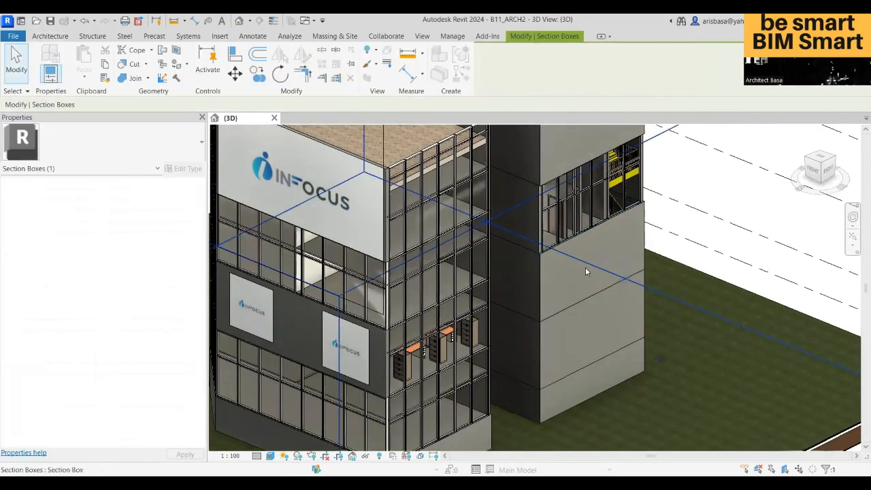
{"action": "left_click", "coordinate": [567, 285]}
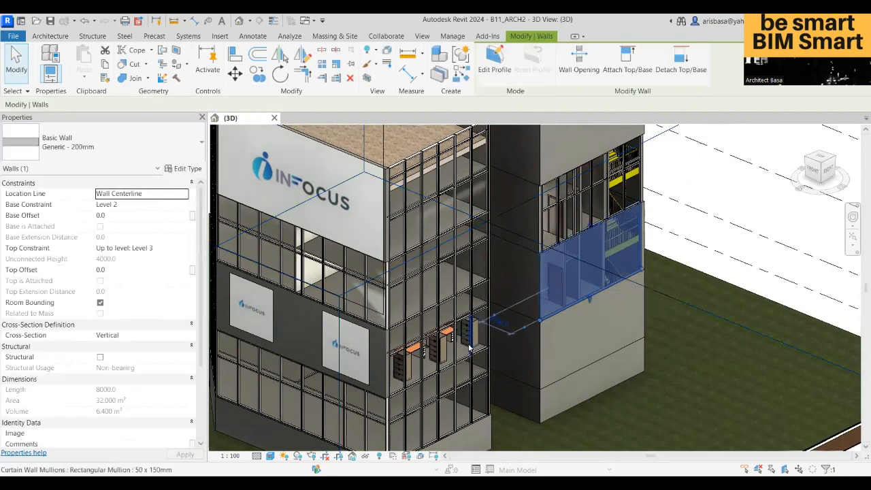
{"action": "left_click", "coordinate": [168, 151]}
{"action": "scroll", "coordinate": [79, 230], "scroll_direction": "down", "scroll_amount": 5}
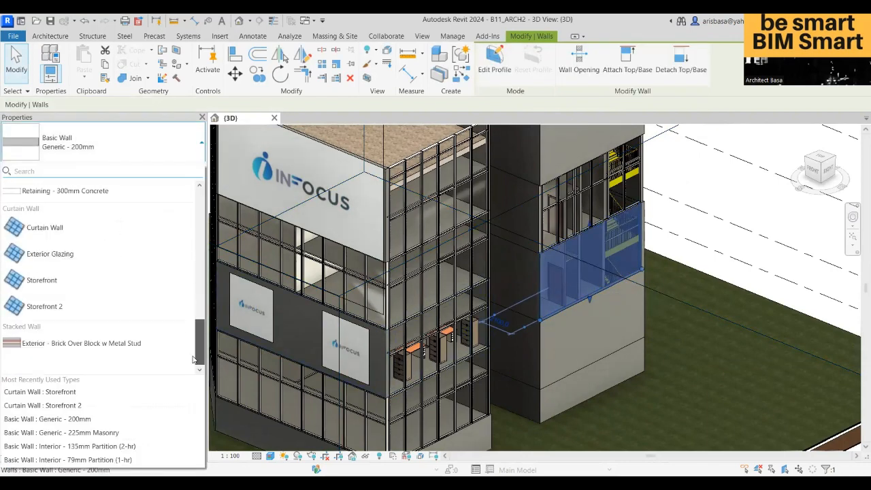
{"action": "left_click", "coordinate": [79, 230]}
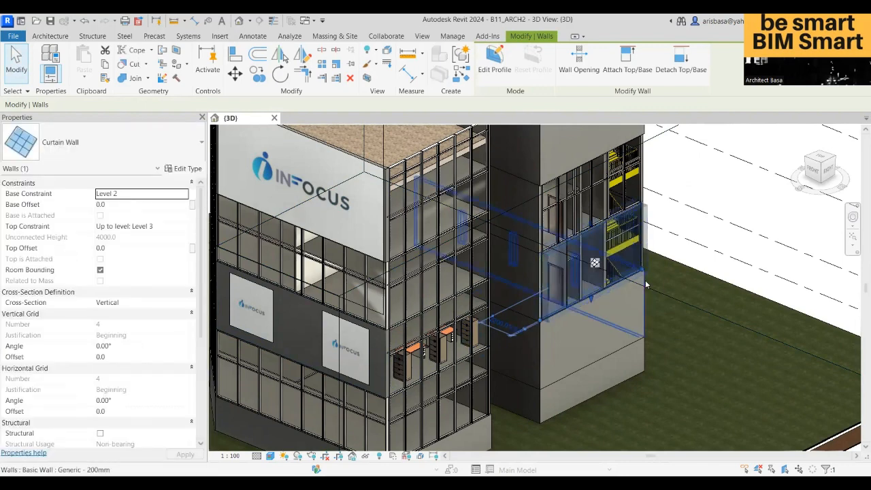
{"action": "left_click", "coordinate": [690, 232]}
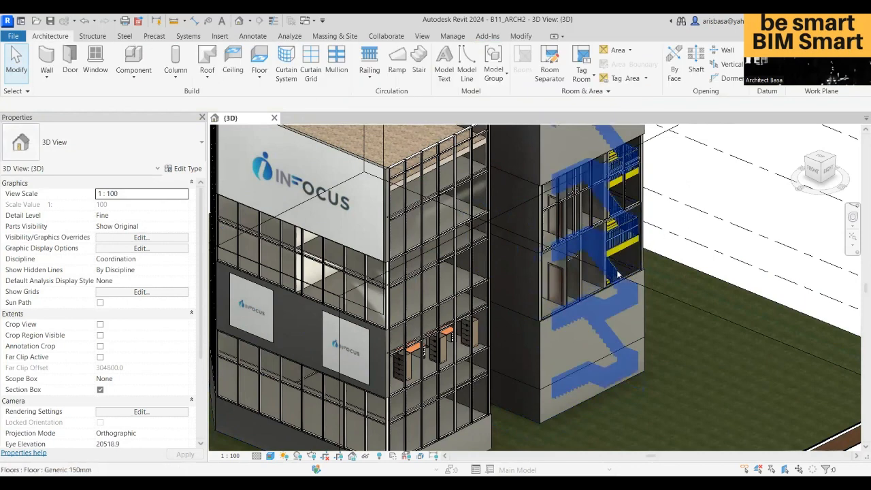
Step: Place four vertical curtain grid lines on the undivided Level 2 curtain wall, the first 900 mm from the door-side edge and the second 700 mm further
{"action": "scroll", "coordinate": [545, 263], "scroll_direction": "up", "scroll_amount": 2}
{"action": "scroll", "coordinate": [544, 263], "scroll_direction": "up", "scroll_amount": 3}
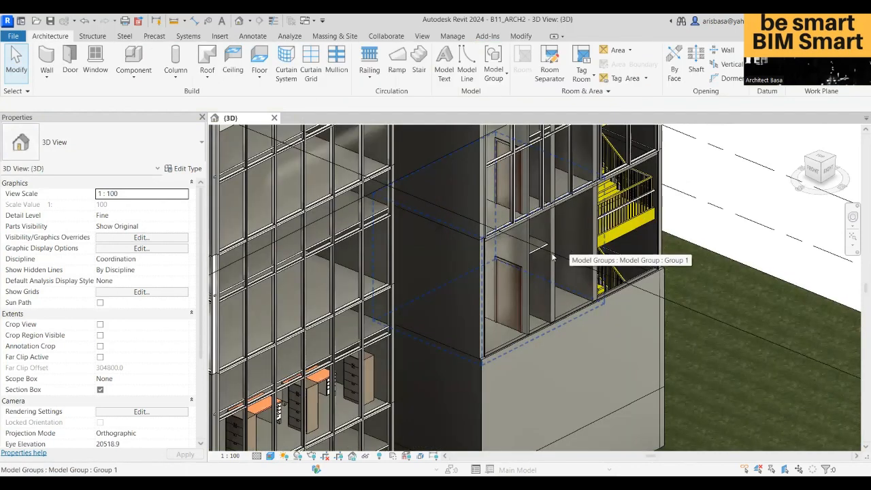
{"action": "left_click", "coordinate": [644, 244]}
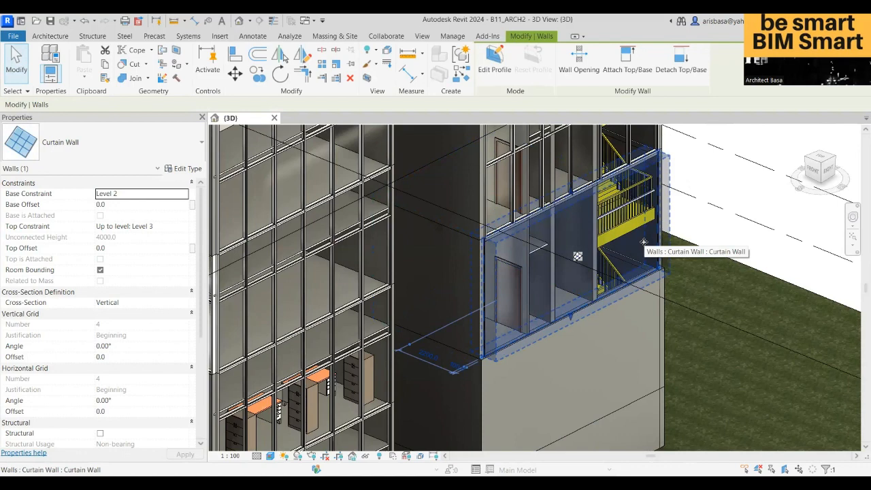
{"action": "left_click", "coordinate": [50, 36]}
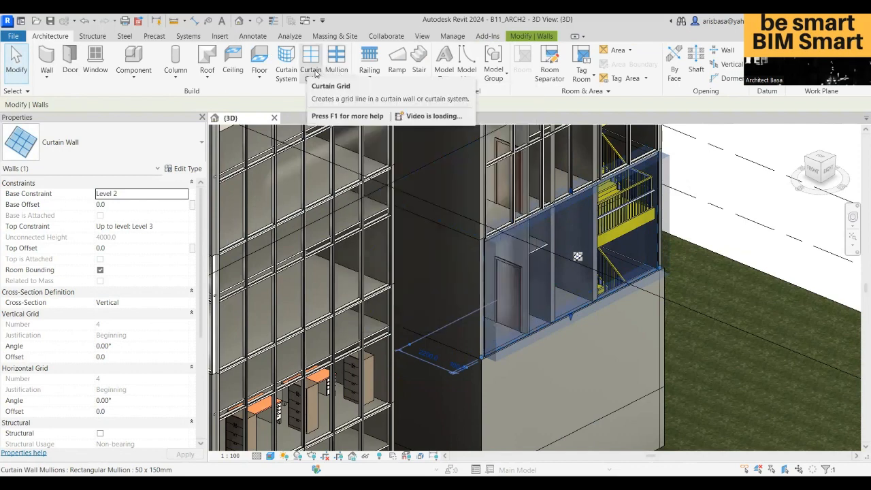
{"action": "mouse_move", "coordinate": [315, 73]}
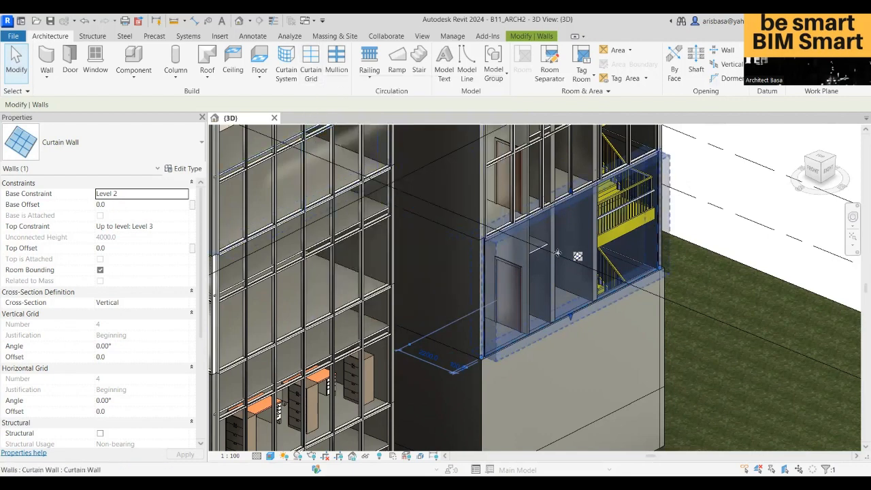
{"action": "left_click", "coordinate": [312, 75]}
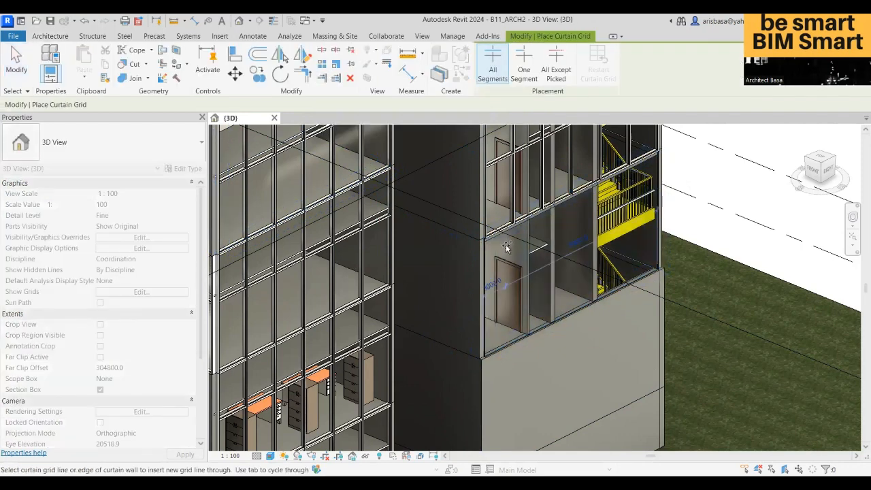
{"action": "scroll", "coordinate": [509, 249], "scroll_direction": "up", "scroll_amount": 3}
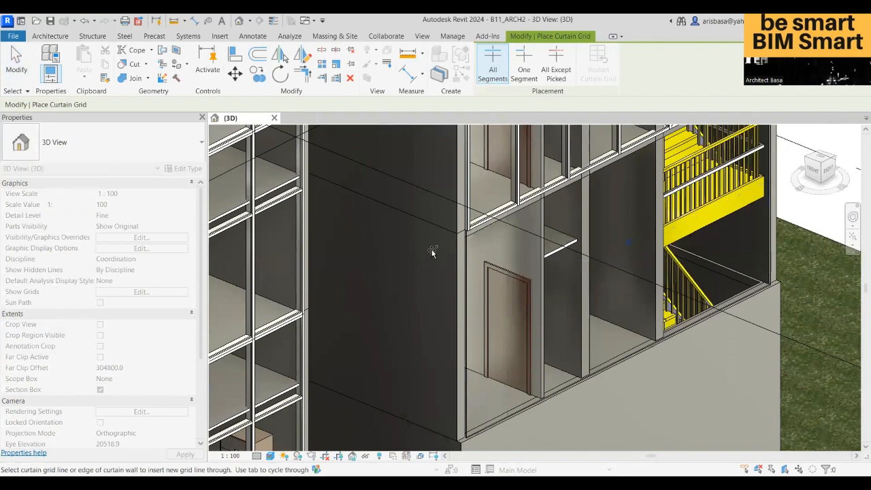
{"action": "left_click", "coordinate": [500, 253]}
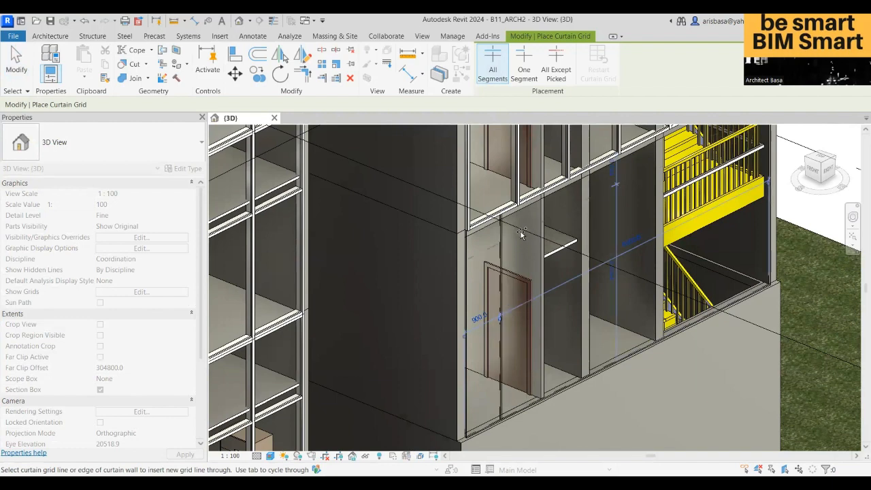
{"action": "left_click", "coordinate": [528, 233]}
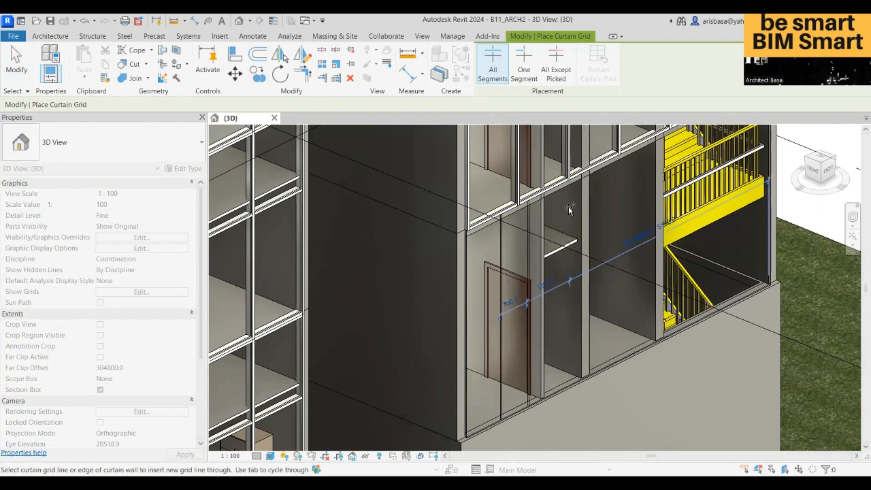
{"action": "left_click", "coordinate": [569, 209]}
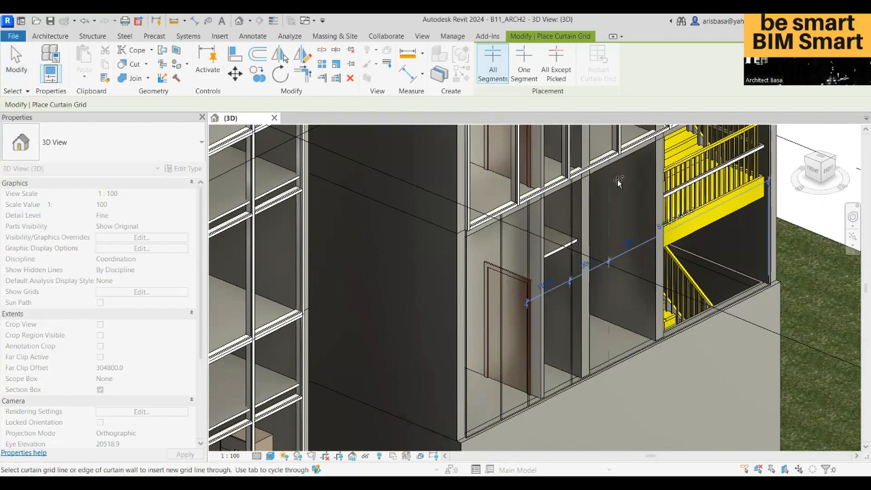
{"action": "left_click", "coordinate": [617, 181]}
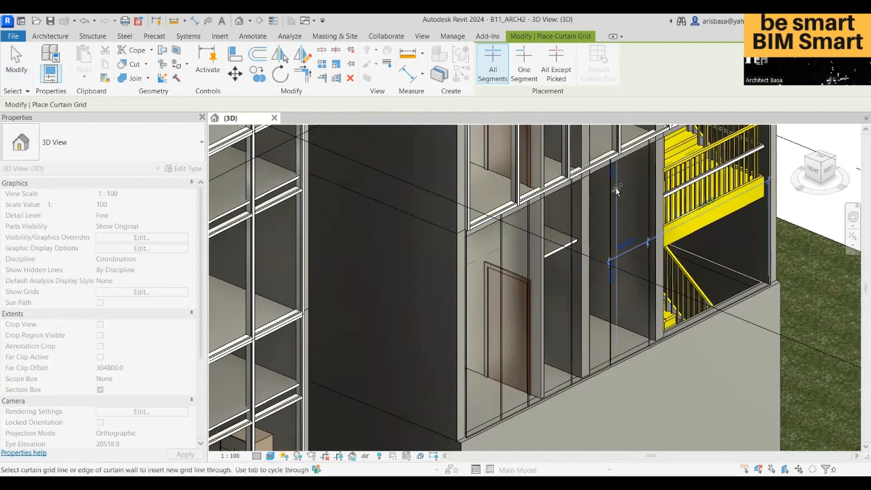
Step: Add horizontal curtain grid lines near the top and base of the Level 2 curtain wall, plus further vertical lines towards the stair
{"action": "scroll", "coordinate": [621, 189], "scroll_direction": "up", "scroll_amount": 2}
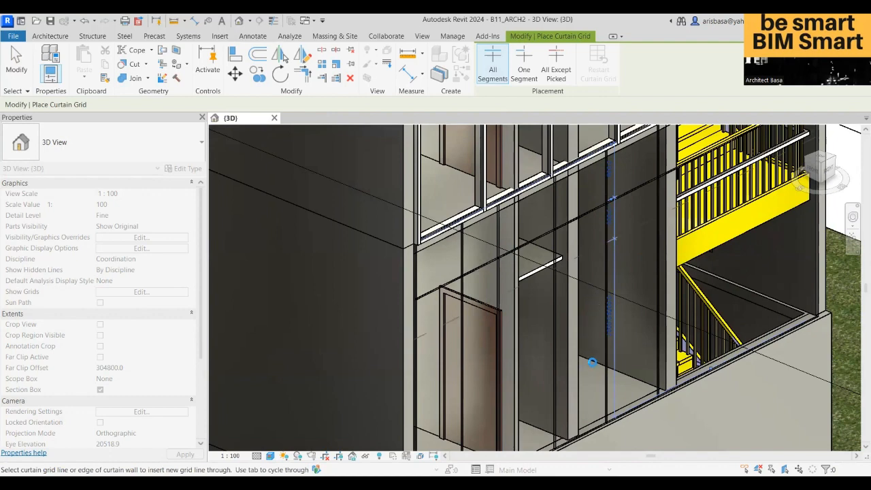
{"action": "left_click", "coordinate": [596, 362]}
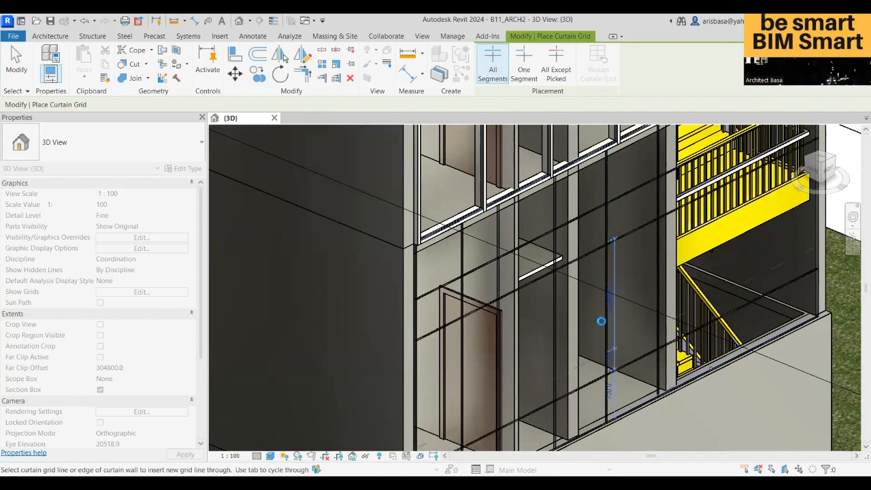
{"action": "scroll", "coordinate": [616, 296], "scroll_direction": "down", "scroll_amount": 2}
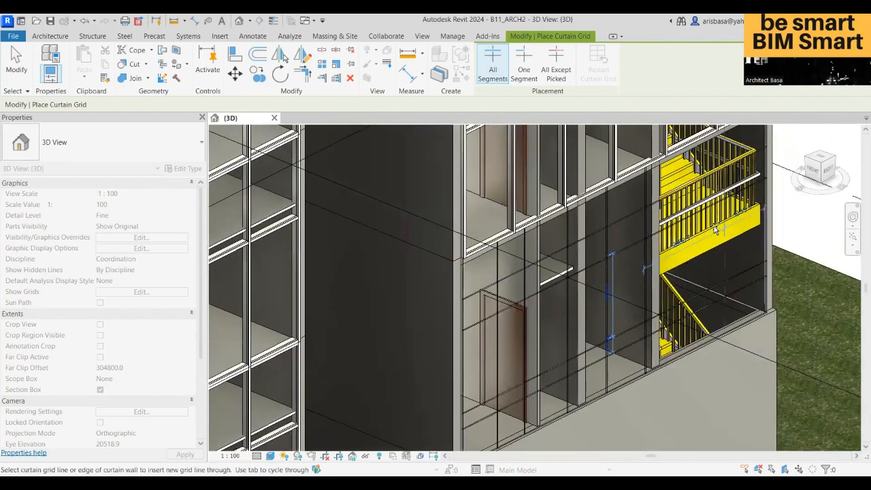
{"action": "scroll", "coordinate": [725, 262], "scroll_direction": "down", "scroll_amount": 1}
{"action": "middle_click_drag", "start_coordinate": [659, 280], "coordinate": [614, 291]}
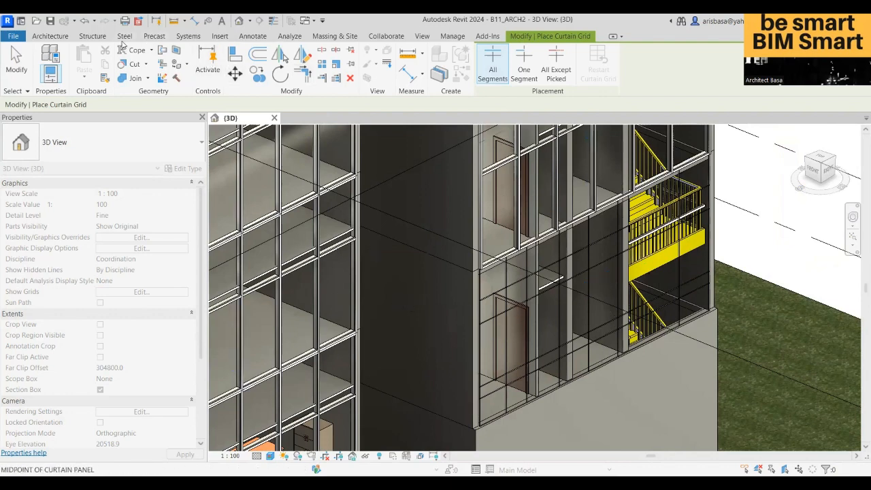
Step: Place 50 x 150mm rectangular mullions on individual grid line segments framing the small panel at the door head of the Level 2 curtain wall
{"action": "left_click", "coordinate": [61, 38]}
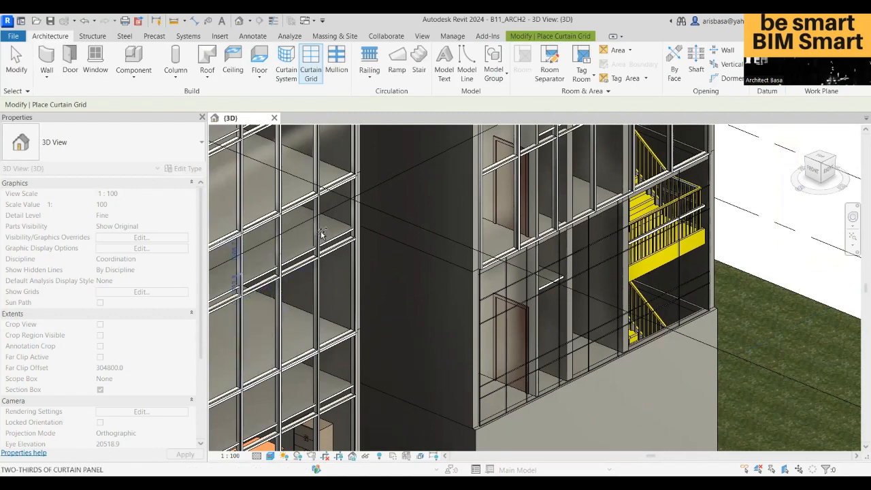
{"action": "left_click", "coordinate": [337, 66]}
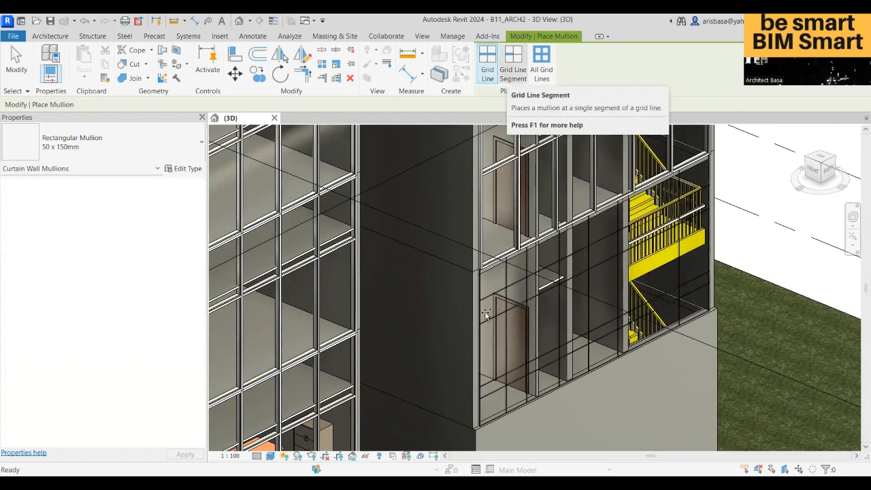
{"action": "scroll", "coordinate": [511, 282], "scroll_direction": "up", "scroll_amount": 3}
{"action": "left_click", "coordinate": [511, 282]}
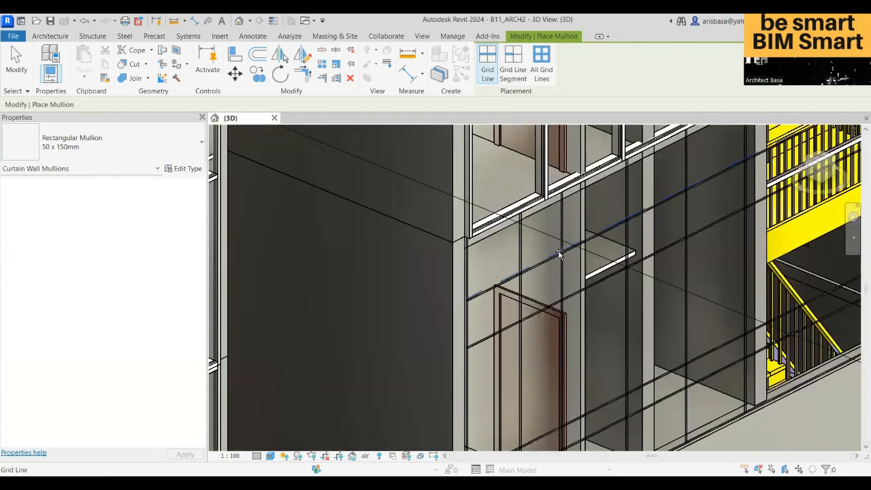
{"action": "left_click", "coordinate": [512, 72]}
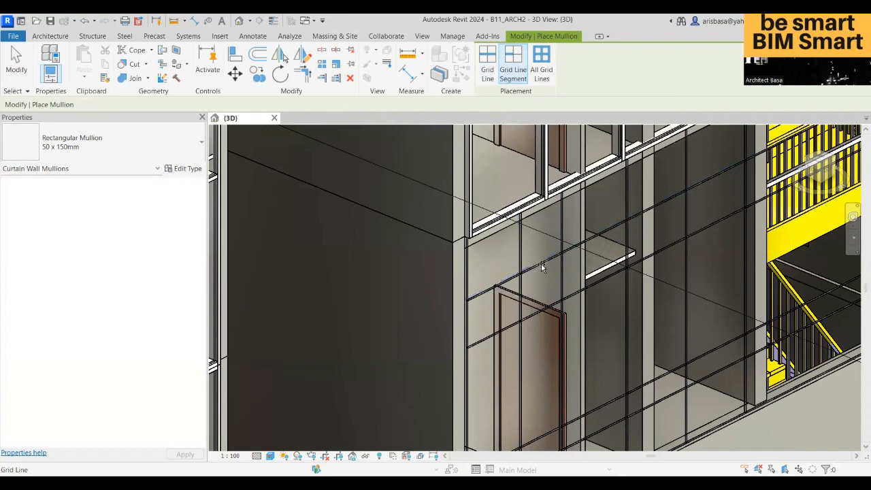
{"action": "left_click", "coordinate": [528, 295]}
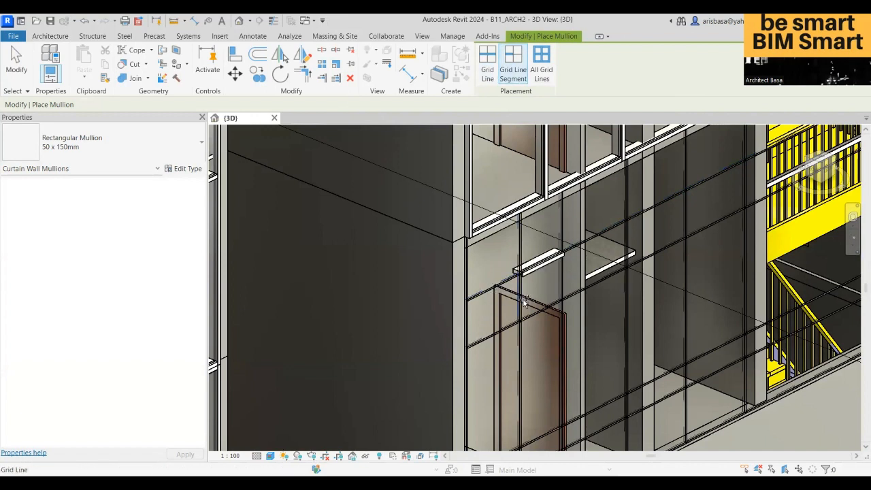
{"action": "left_click", "coordinate": [534, 315]}
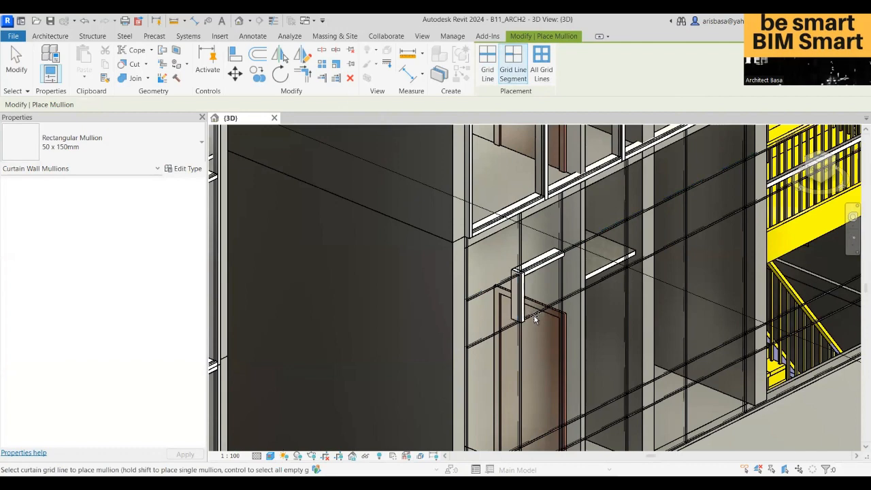
{"action": "left_click", "coordinate": [565, 288]}
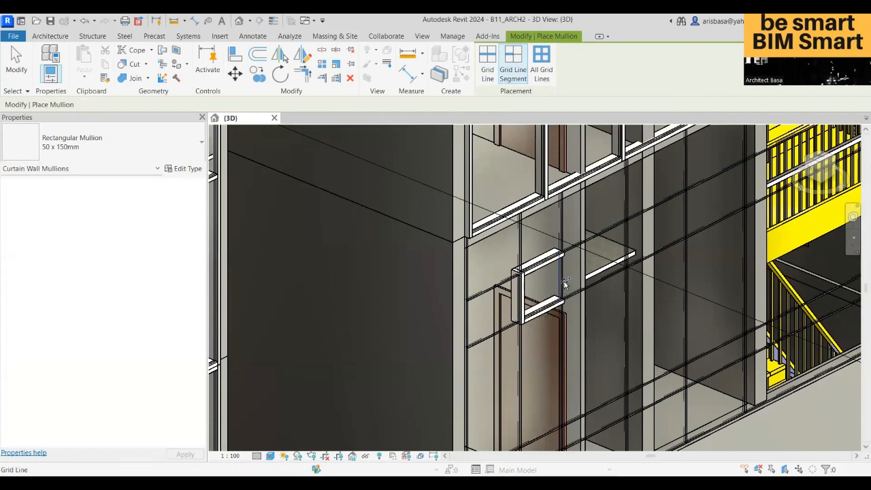
{"action": "scroll", "coordinate": [586, 313], "scroll_direction": "down", "scroll_amount": 5}
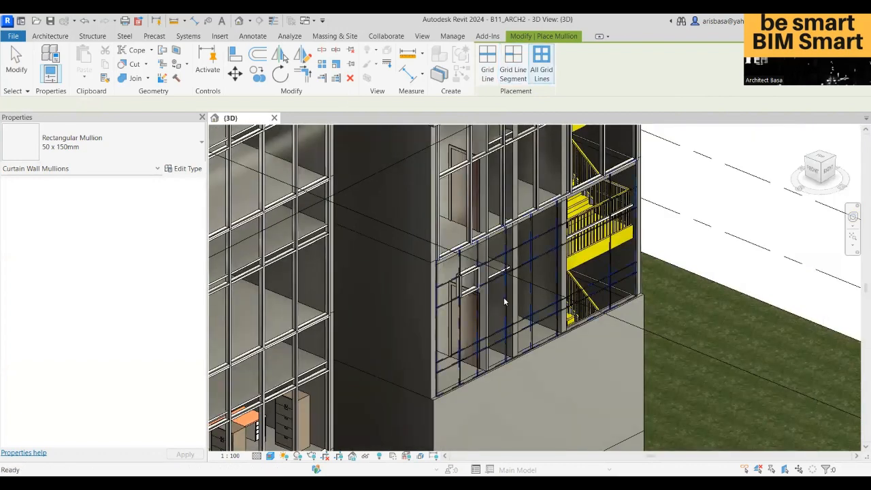
Step: Undo the mullions placed on the grid line segments around the door head panel of the Level 2 curtain wall
{"action": "scroll", "coordinate": [503, 297], "scroll_direction": "up", "scroll_amount": 5}
{"action": "key", "text": "ctrl+z"}
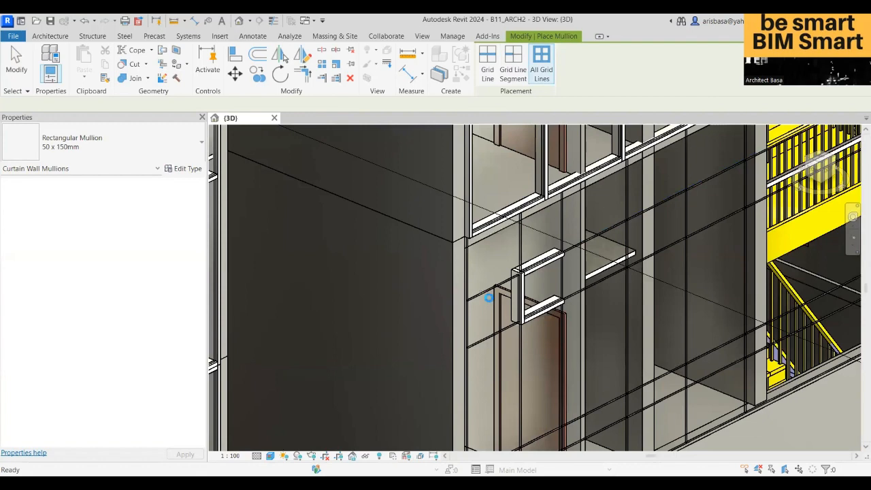
{"action": "key", "text": "ctrl+z"}
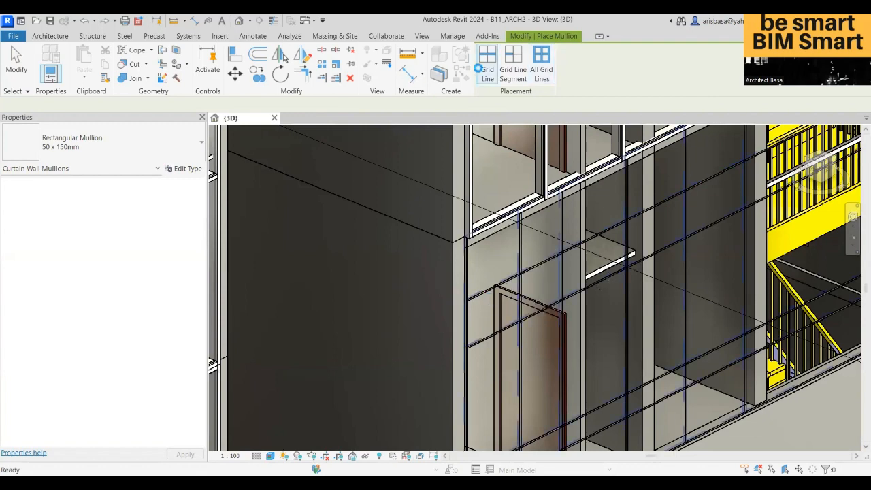
{"action": "key", "text": "Escape"}
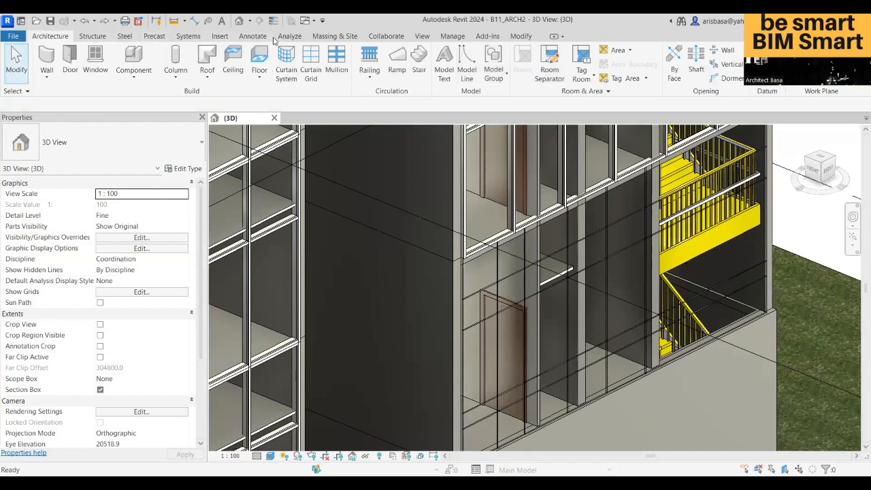
Step: Try placing 50 x 150mm rectangular mullions along one full horizontal and one full vertical grid line of the Level 2 curtain wall
{"action": "left_click", "coordinate": [339, 68]}
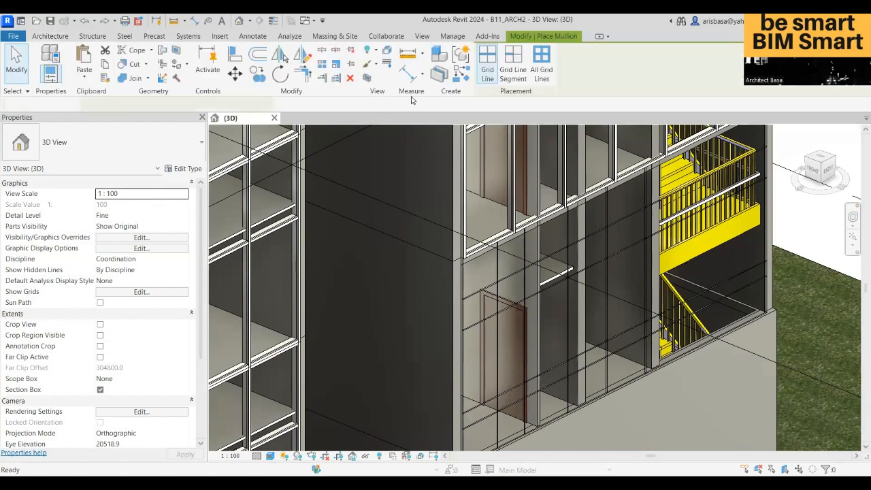
{"action": "left_click", "coordinate": [492, 74]}
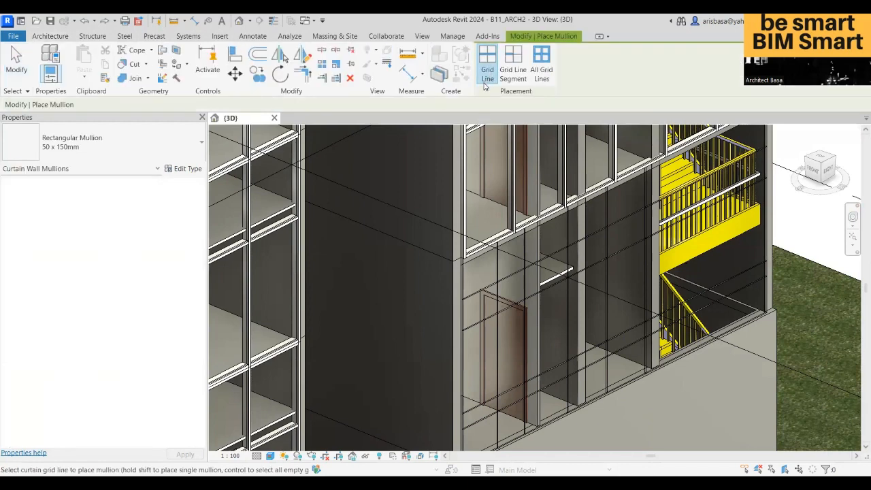
{"action": "left_click", "coordinate": [482, 409]}
{"action": "left_click", "coordinate": [572, 336]}
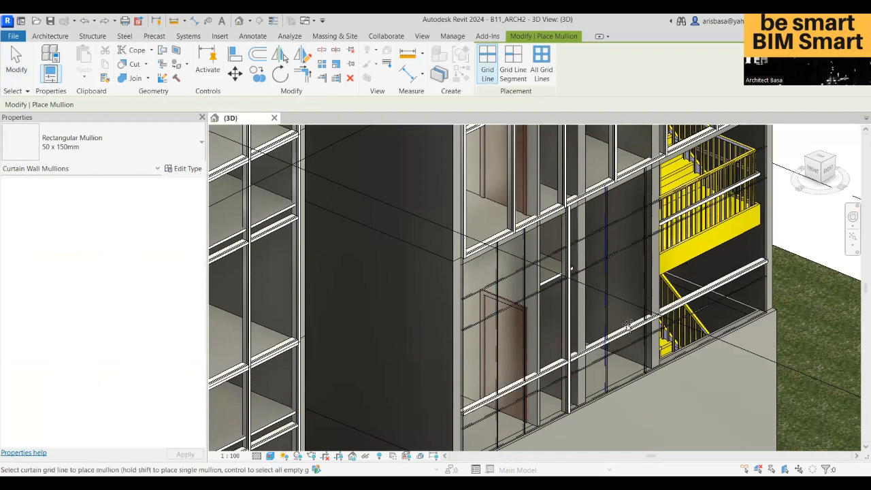
{"action": "scroll", "coordinate": [632, 334], "scroll_direction": "down", "scroll_amount": 2}
{"action": "middle_click_drag", "start_coordinate": [569, 333], "coordinate": [566, 330]}
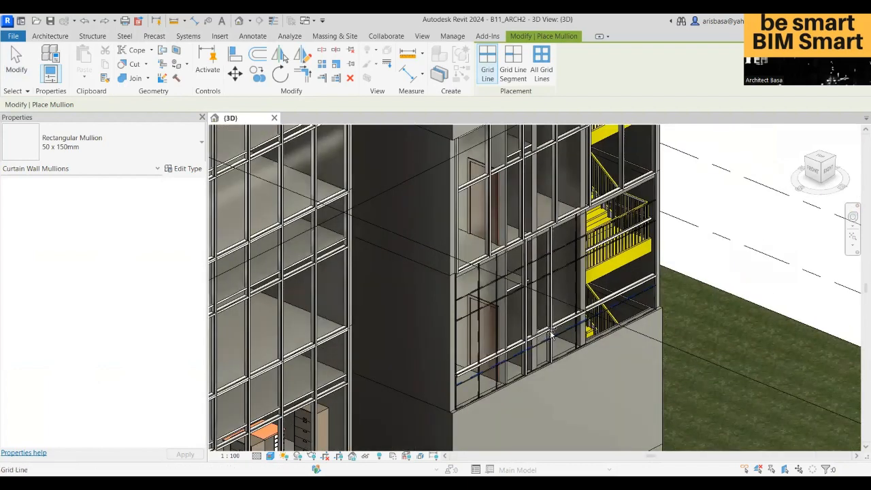
{"action": "key", "text": "Escape"}
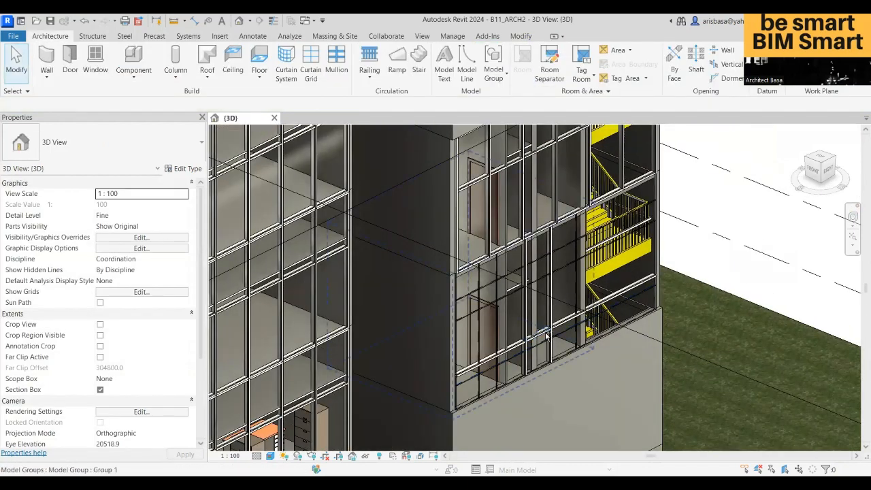
Step: Undo the vertical and horizontal mullions just placed along whole grid lines
{"action": "scroll", "coordinate": [544, 333], "scroll_direction": "up", "scroll_amount": 3}
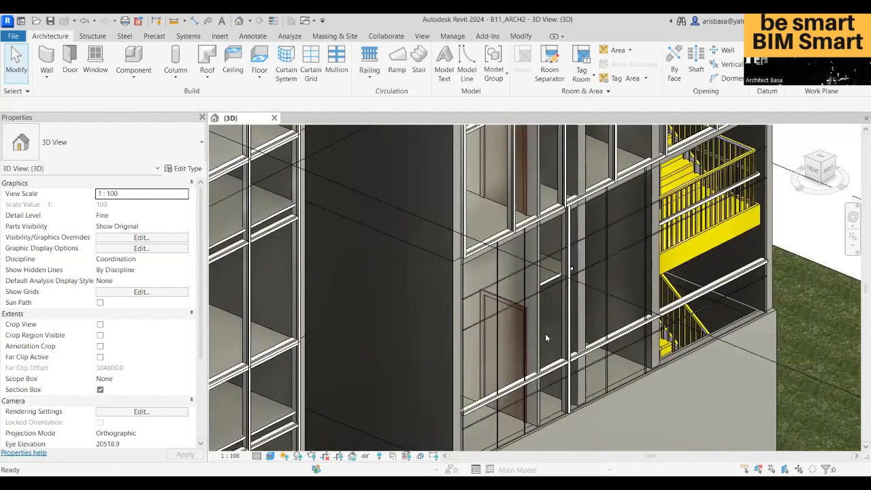
{"action": "key", "text": "ctrl+z"}
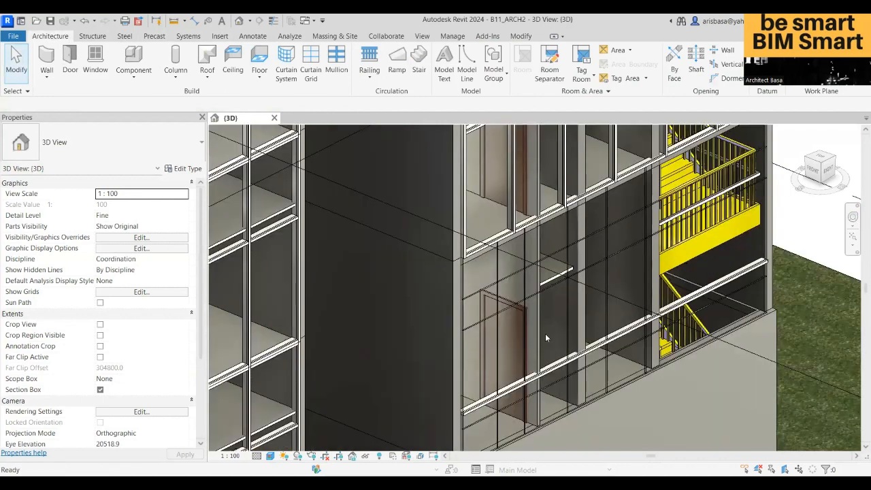
{"action": "key", "text": "ctrl+z"}
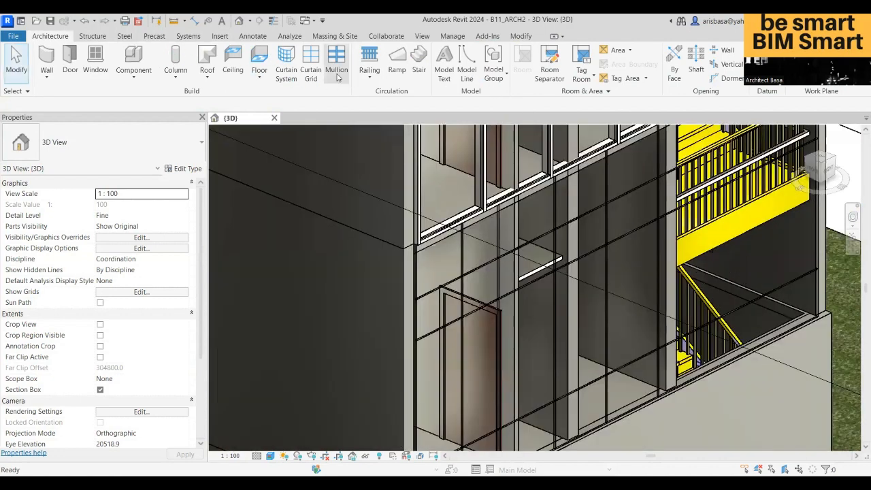
Step: Try 50 x 150mm rectangular mullions on all grid lines of the Level 2 curtain wall at once, and undo them
{"action": "left_click", "coordinate": [336, 68]}
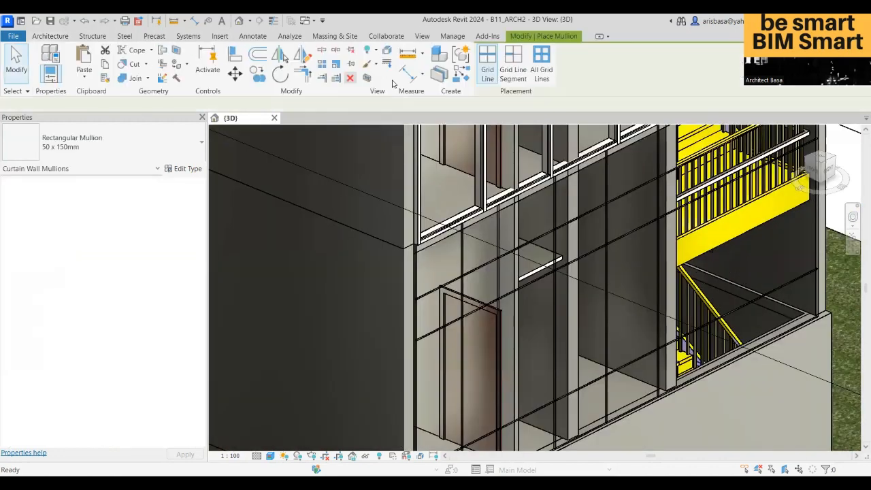
{"action": "left_click", "coordinate": [542, 68]}
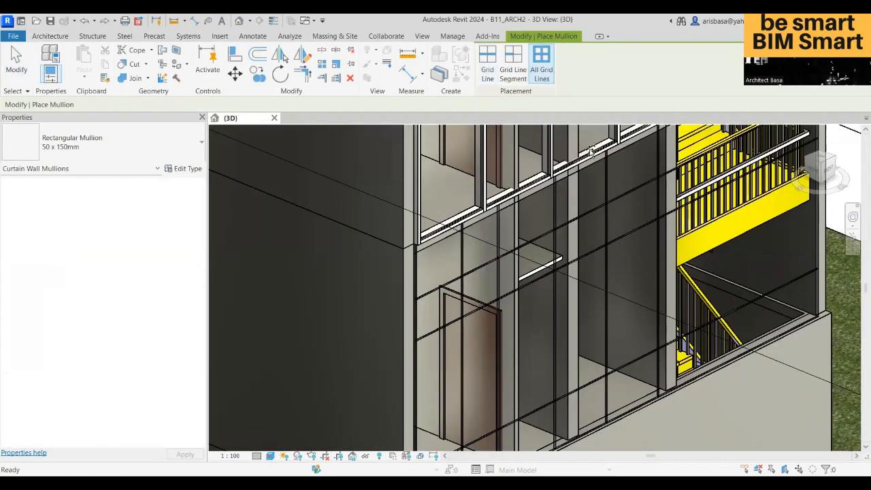
{"action": "left_click", "coordinate": [613, 322]}
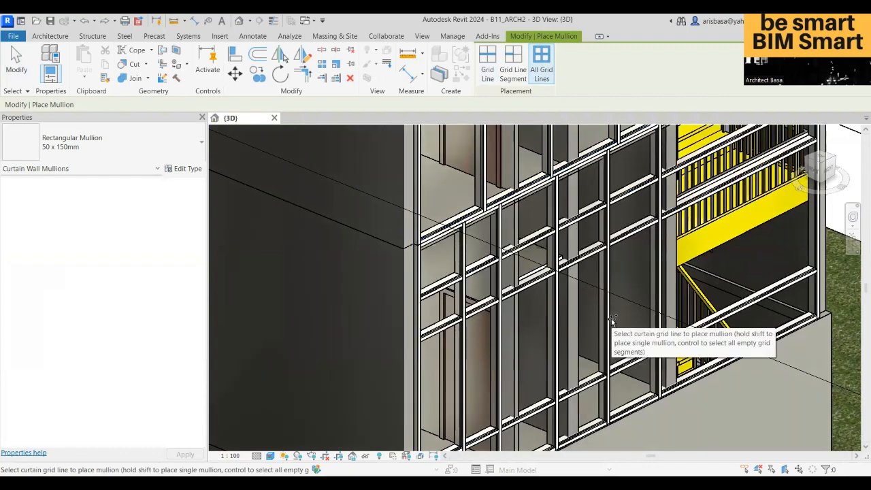
{"action": "scroll", "coordinate": [612, 322], "scroll_direction": "down", "scroll_amount": 4}
{"action": "middle_click_drag", "start_coordinate": [614, 333], "coordinate": [601, 310]}
{"action": "key", "text": "Escape"}
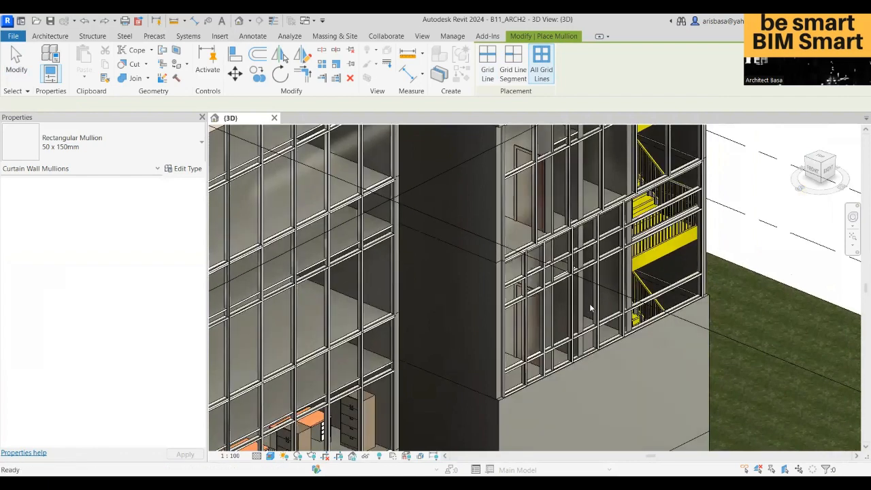
{"action": "key", "text": "ctrl+z"}
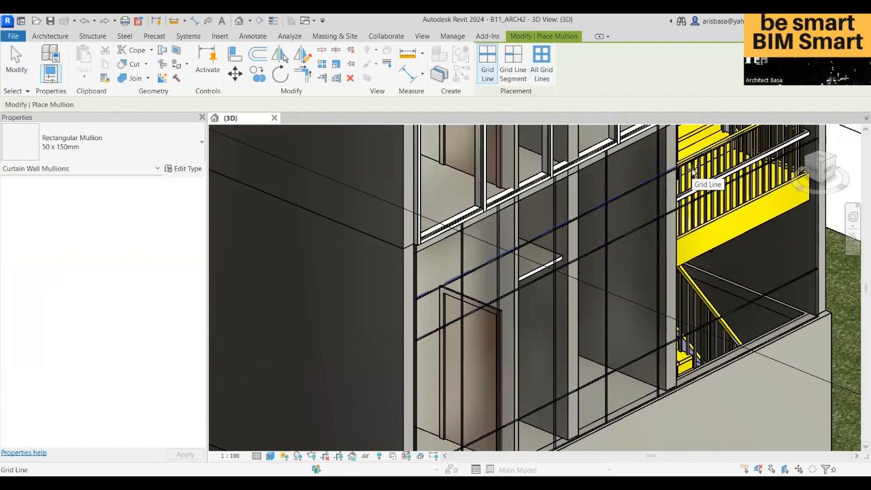
Step: Repeat the all-grid-lines placement of 50 x 150mm mullions on the Level 2 curtain wall, and remove the mullions again
{"action": "left_click", "coordinate": [52, 36]}
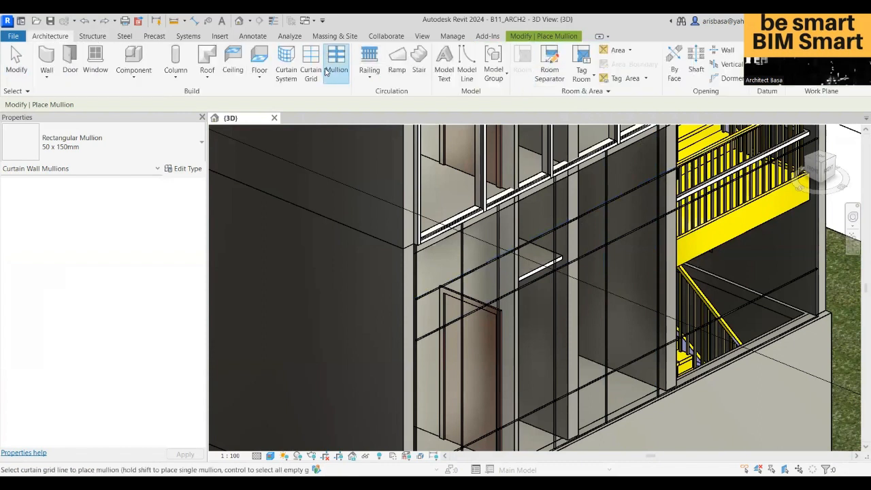
{"action": "left_click", "coordinate": [559, 38]}
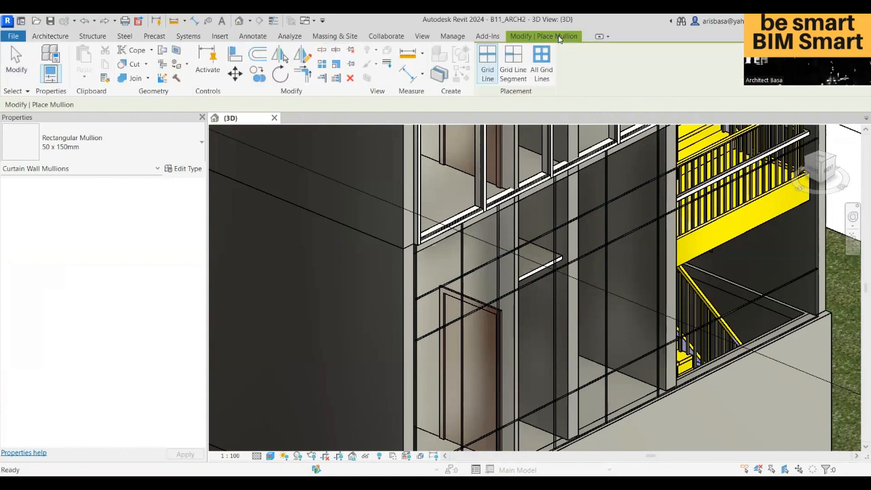
{"action": "left_click", "coordinate": [544, 74]}
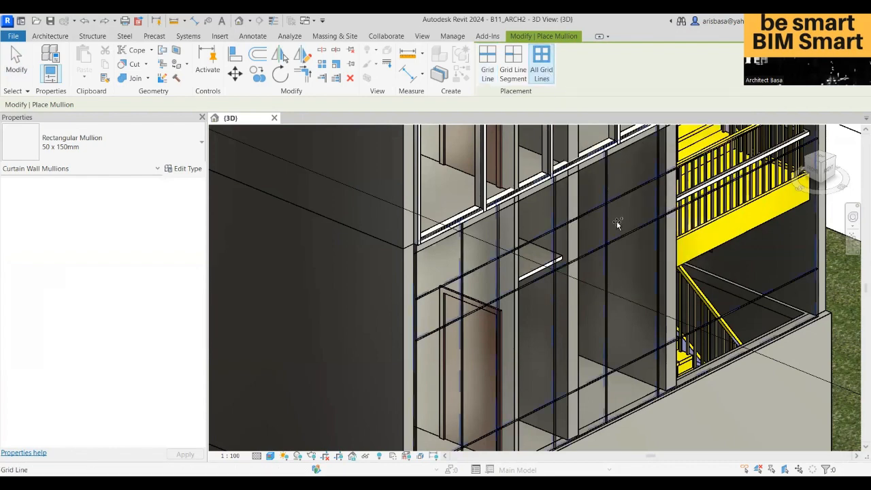
{"action": "left_click", "coordinate": [631, 340]}
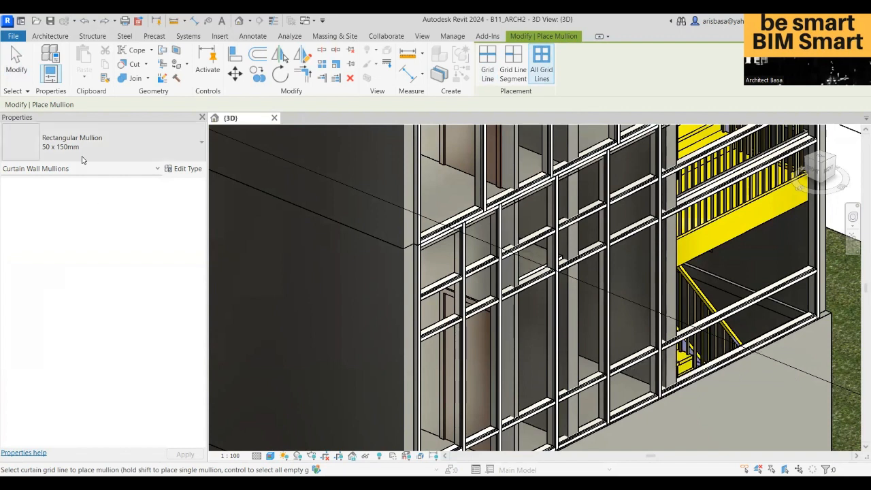
{"action": "key", "text": "Escape"}
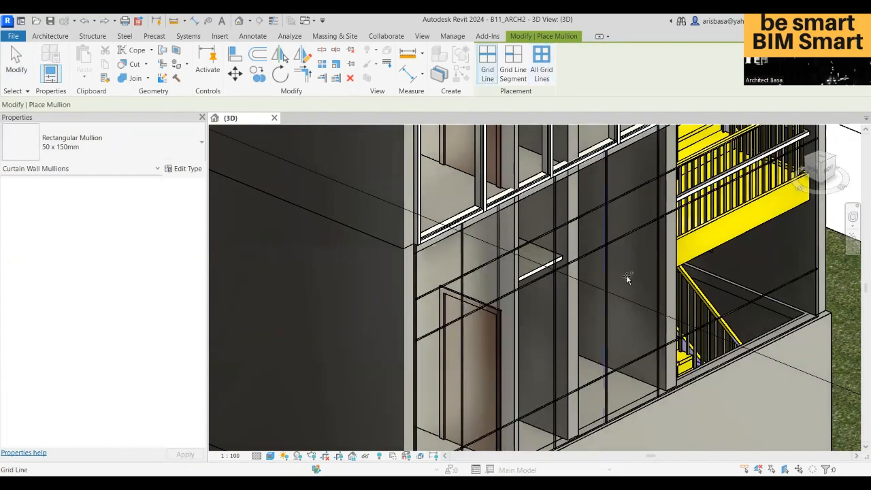
Step: Place 30mm Square rectangular mullions on all grid lines of the Level 2 curtain wall below the glazed stair bay
{"action": "left_click", "coordinate": [131, 147]}
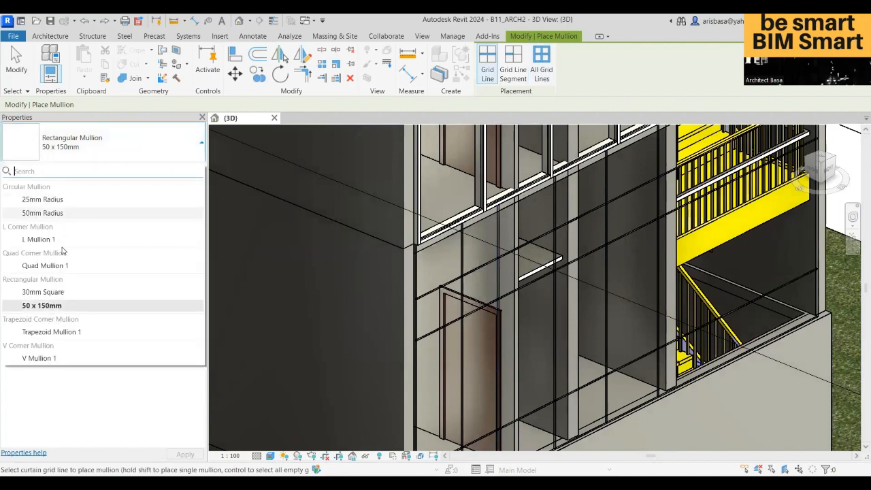
{"action": "left_click", "coordinate": [59, 294]}
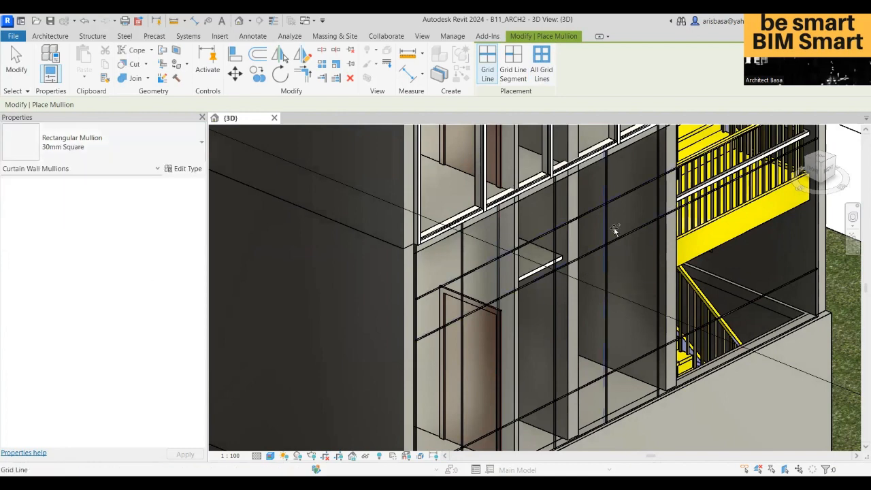
{"action": "left_click", "coordinate": [542, 65]}
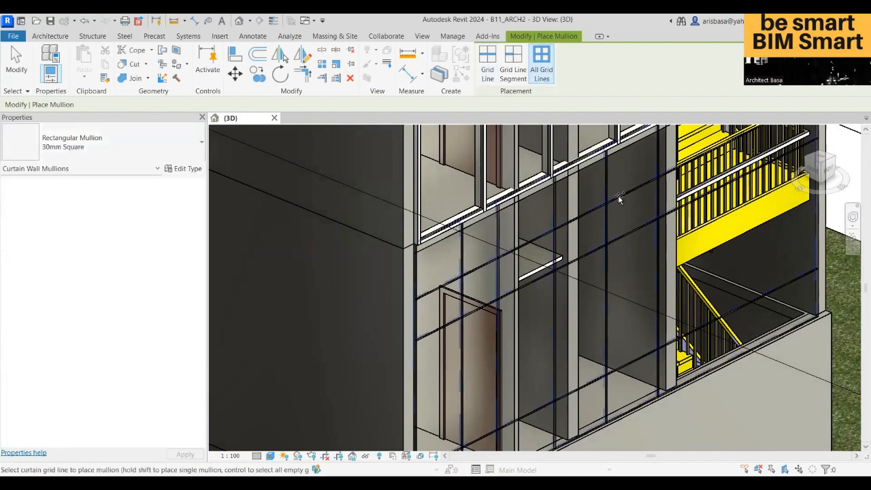
{"action": "left_click", "coordinate": [636, 287]}
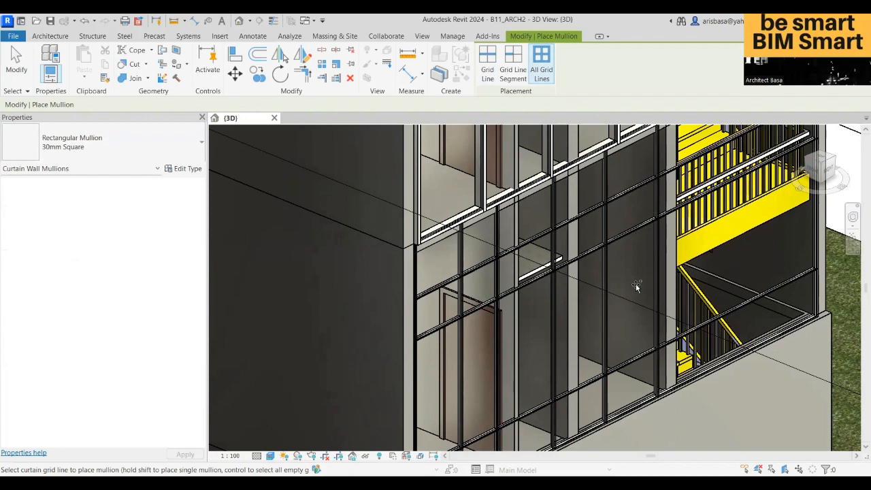
Step: Leave mullion placement and examine the finished curtain walls and storefront facades from several sides of the building
{"action": "middle_click_drag", "start_coordinate": [636, 286], "coordinate": [625, 310], "text": "shift"}
{"action": "scroll", "coordinate": [624, 309], "scroll_direction": "down", "scroll_amount": 4}
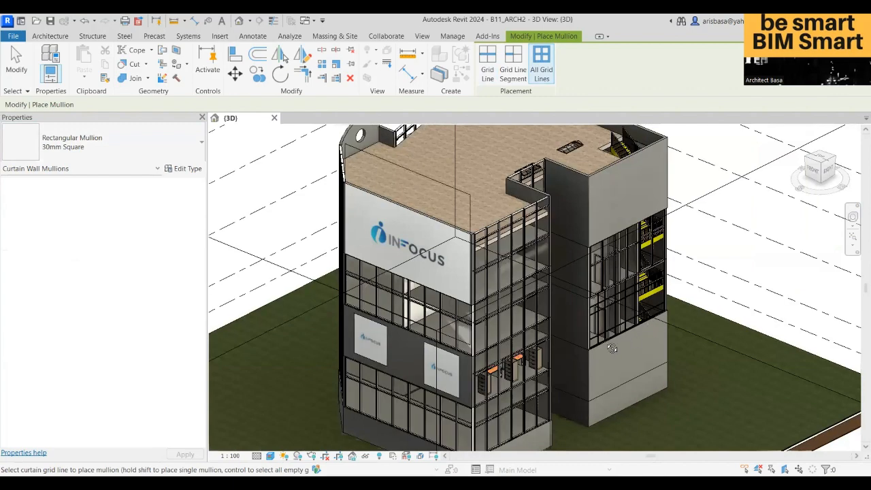
{"action": "middle_click_drag", "start_coordinate": [613, 349], "coordinate": [664, 334], "text": "shift"}
{"action": "key", "text": "Escape"}
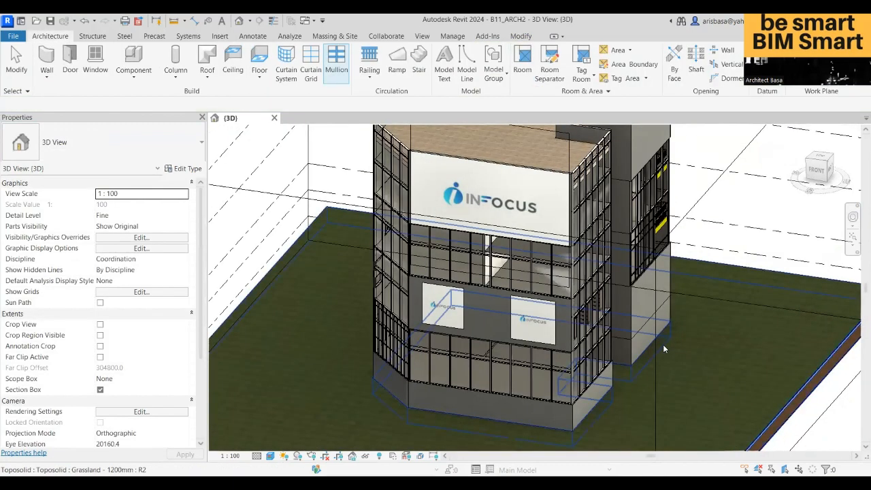
{"action": "middle_click_drag", "start_coordinate": [637, 374], "coordinate": [650, 356], "text": "shift"}
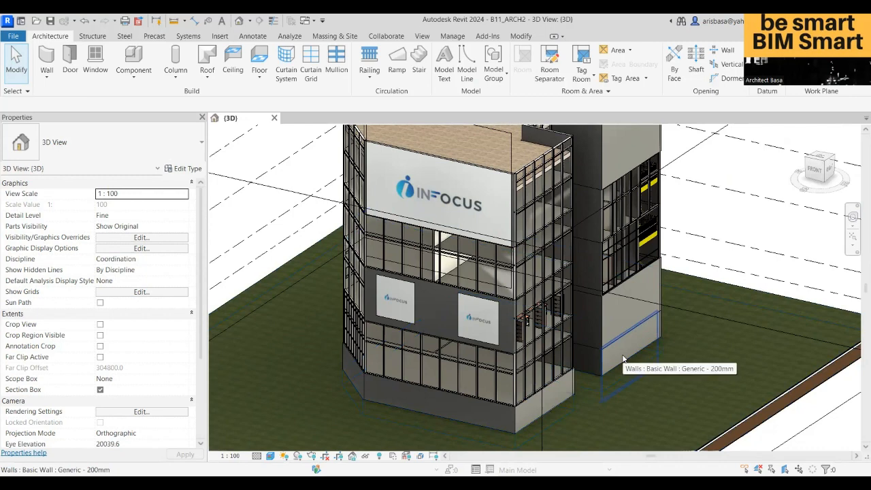
{"action": "scroll", "coordinate": [622, 359], "scroll_direction": "up", "scroll_amount": 6}
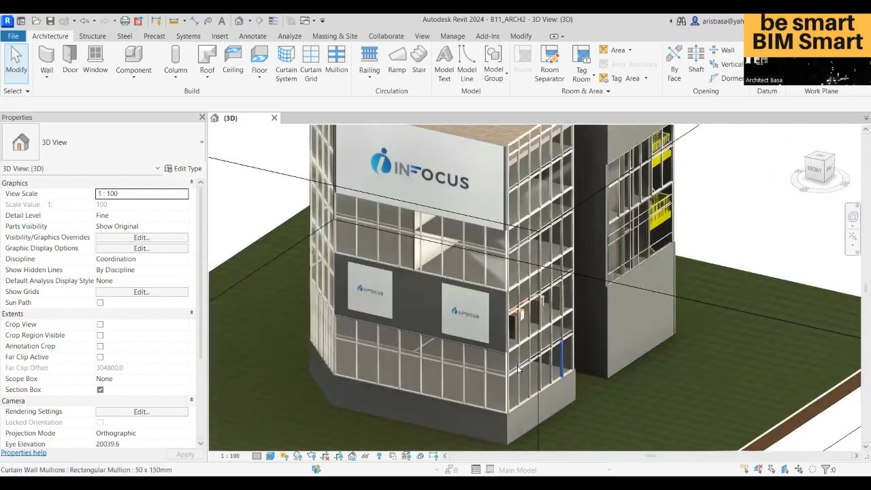
{"action": "middle_click_drag", "start_coordinate": [616, 259], "coordinate": [545, 261]}
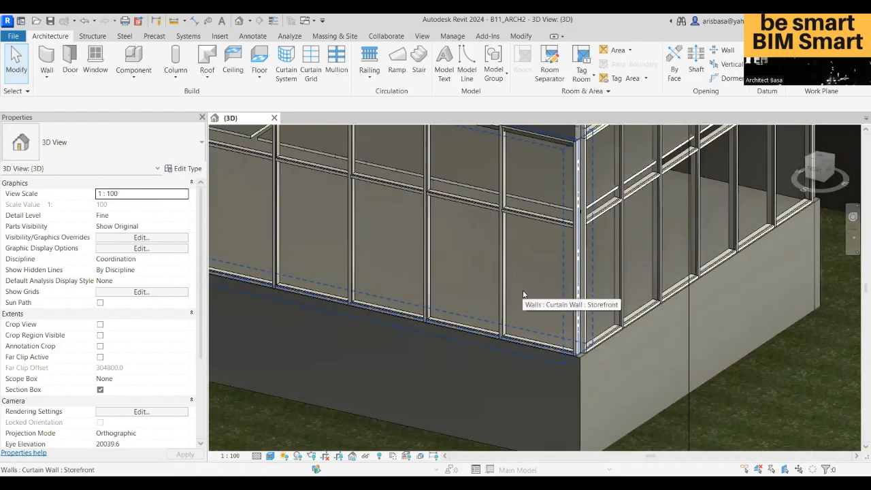
{"action": "scroll", "coordinate": [527, 292], "scroll_direction": "down", "scroll_amount": 1}
{"action": "scroll", "coordinate": [526, 295], "scroll_direction": "down", "scroll_amount": 6}
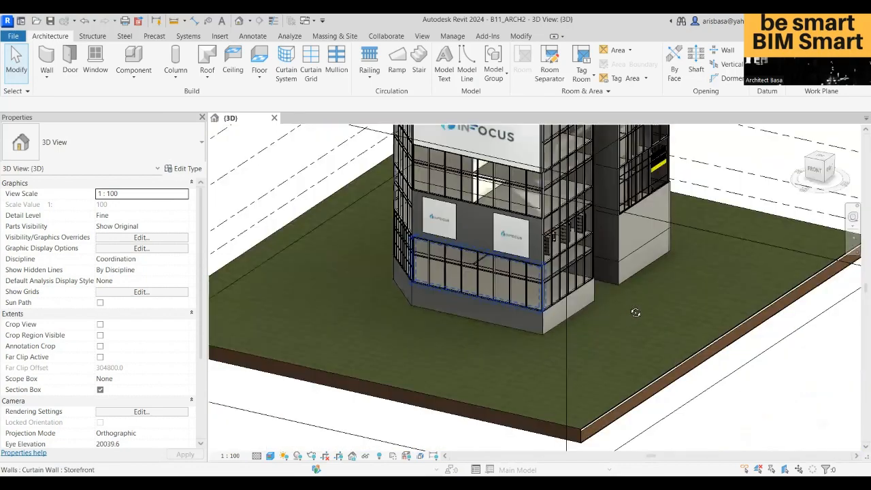
{"action": "middle_click_drag", "start_coordinate": [636, 313], "coordinate": [557, 351], "text": "shift"}
{"action": "scroll", "coordinate": [493, 327], "scroll_direction": "down", "scroll_amount": 6}
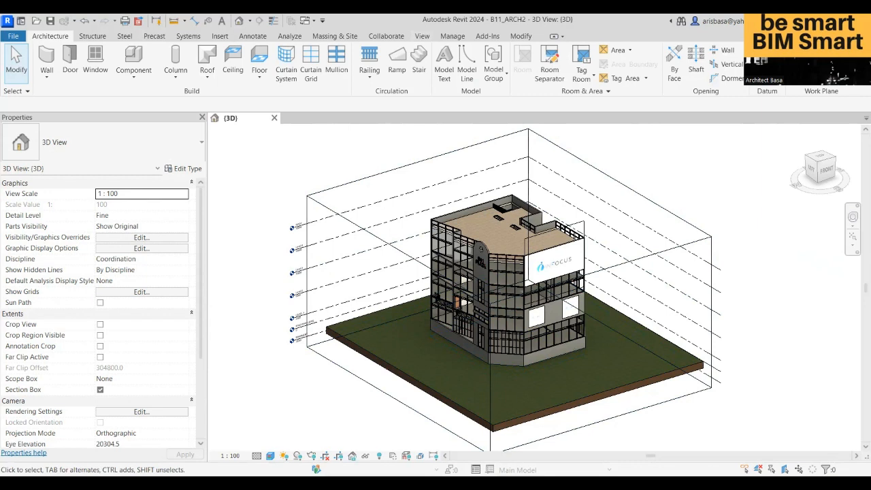
Step: Show the Project Browser beside the properties and widen it so the view names are fully readable
{"action": "left_click", "coordinate": [422, 36]}
{"action": "left_click", "coordinate": [831, 65]}
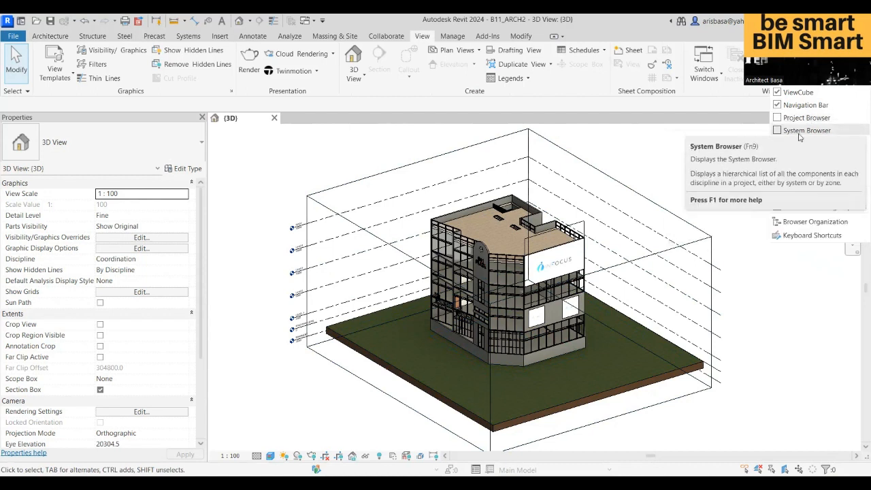
{"action": "left_click", "coordinate": [798, 121]}
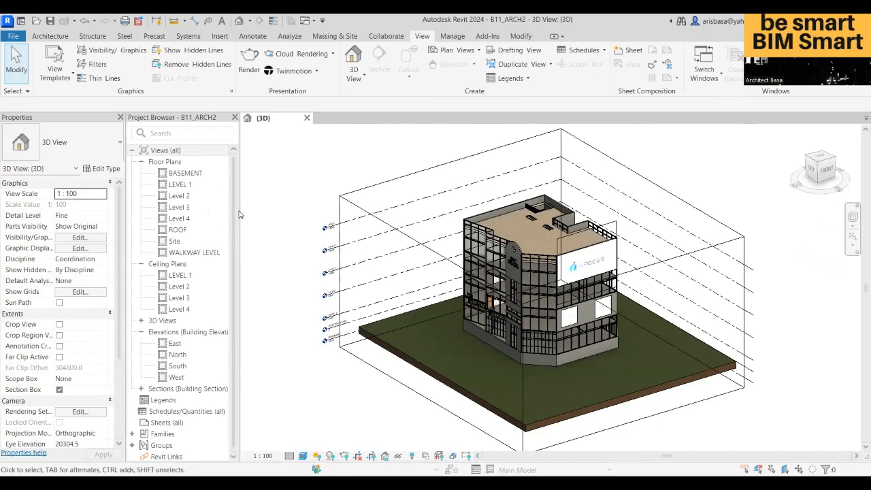
{"action": "left_click_drag", "start_coordinate": [240, 214], "coordinate": [265, 214]}
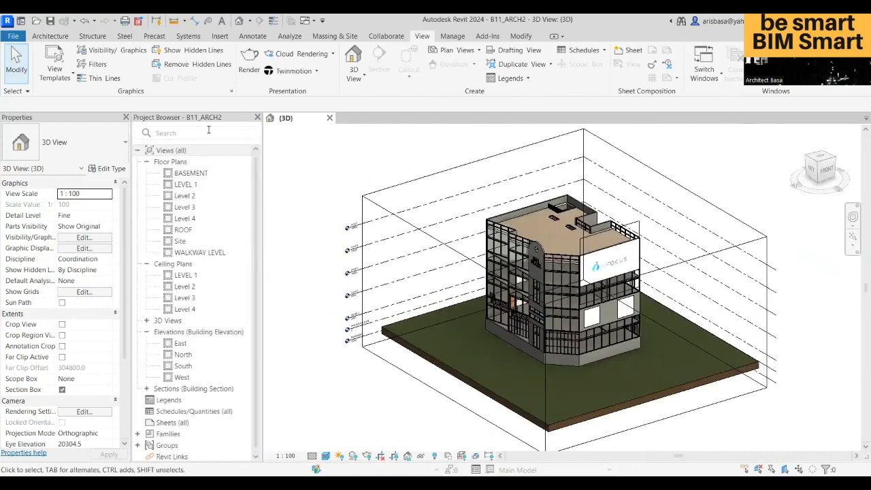
Step: Dock the Project Browser alone beside the drawing area at a narrower width, and dock the properties on the opposite side
{"action": "left_click_drag", "start_coordinate": [212, 117], "coordinate": [817, 174]}
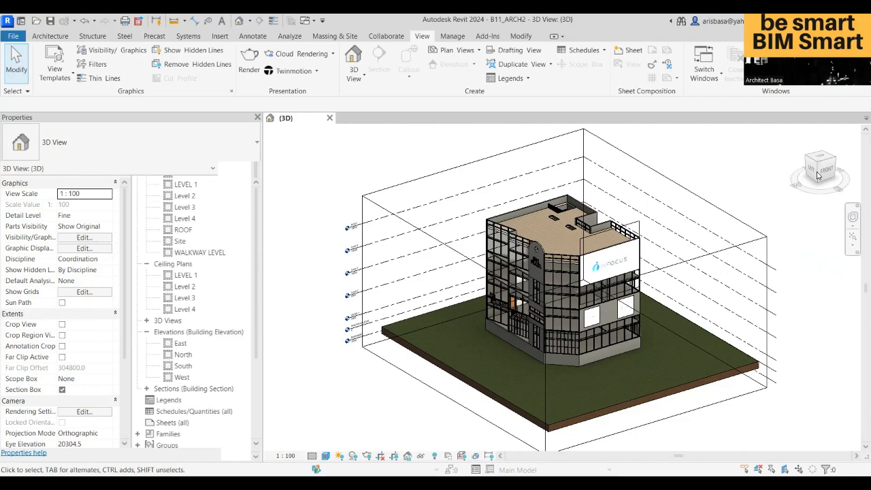
{"action": "left_click_drag", "start_coordinate": [818, 172], "coordinate": [97, 120]}
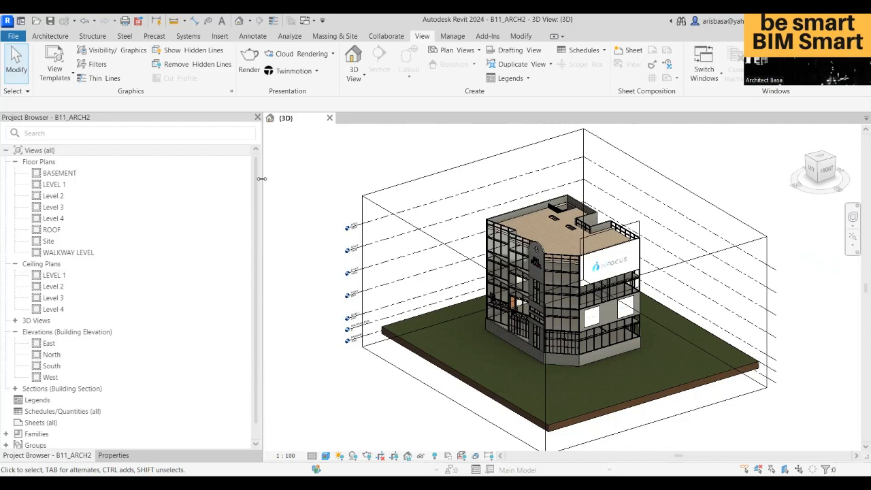
{"action": "left_click_drag", "start_coordinate": [261, 179], "coordinate": [167, 188]}
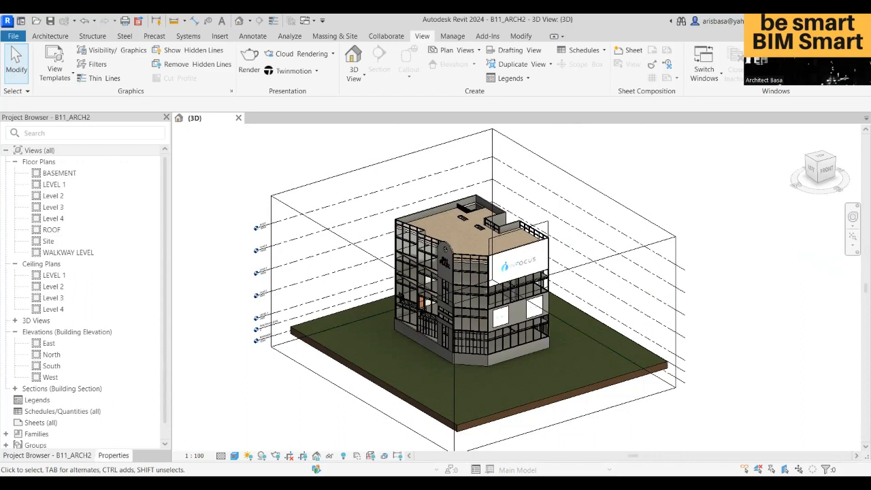
{"action": "left_click_drag", "start_coordinate": [113, 455], "coordinate": [859, 154]}
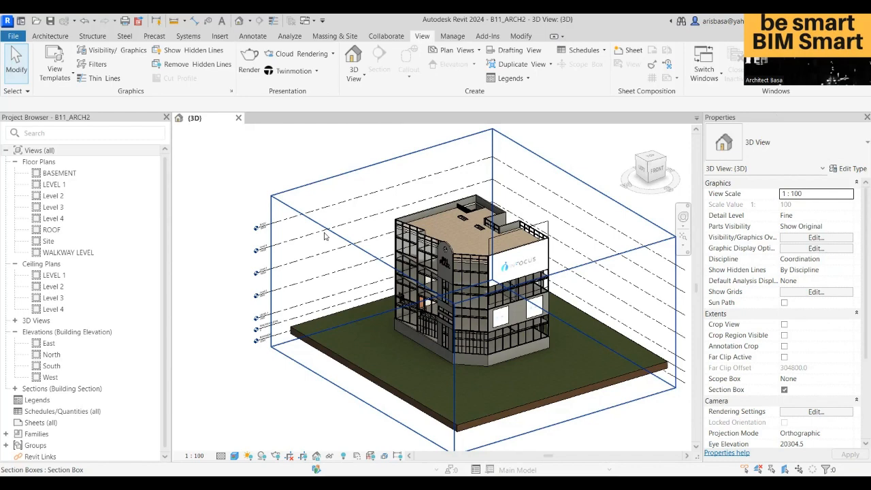
Step: Examine the building's front and corner facades, including the solid Level 2 wall between the curtain walls
{"action": "left_click", "coordinate": [544, 434]}
{"action": "middle_click_drag", "start_coordinate": [544, 434], "coordinate": [518, 426], "text": "shift"}
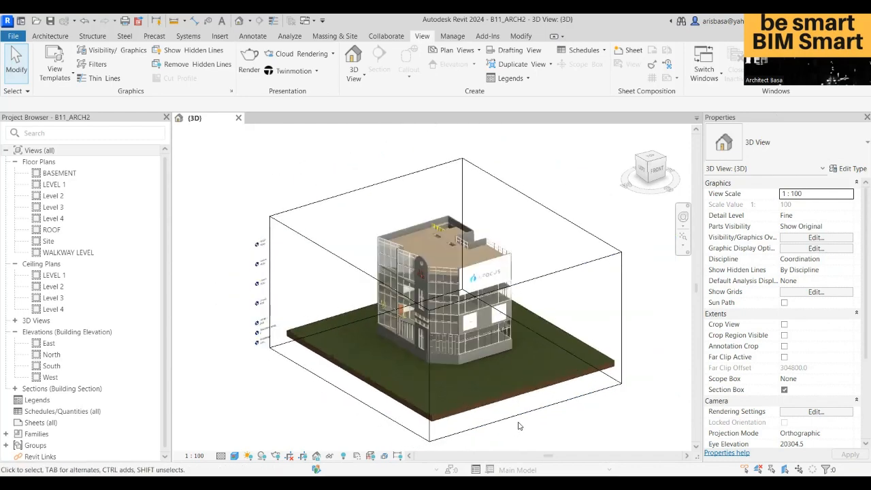
{"action": "left_click", "coordinate": [512, 413]}
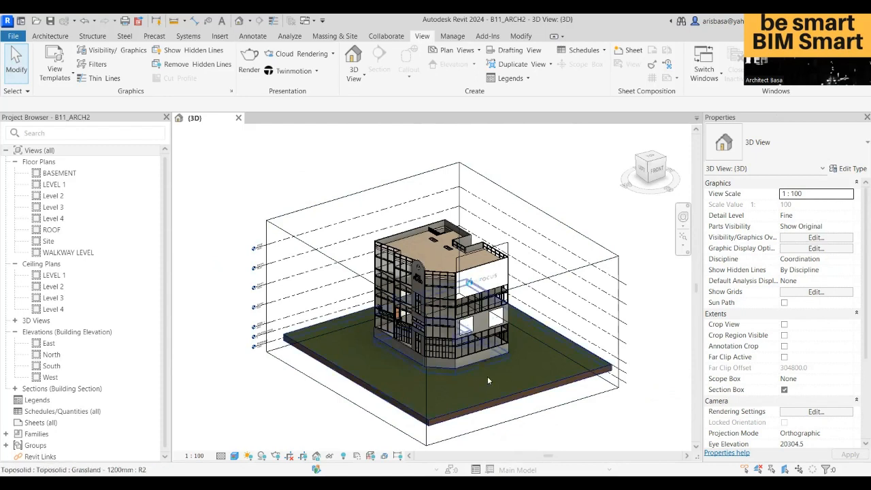
{"action": "scroll", "coordinate": [517, 409], "scroll_direction": "up", "scroll_amount": 3}
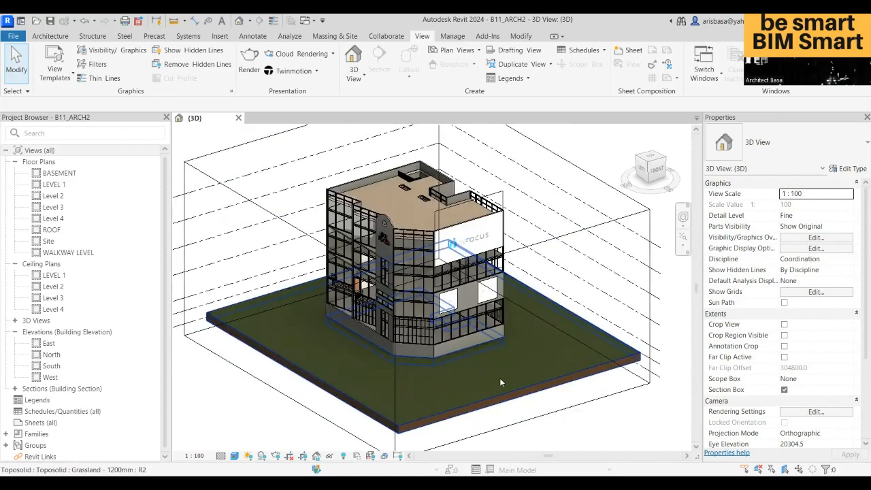
{"action": "middle_click_drag", "start_coordinate": [564, 425], "coordinate": [416, 340]}
{"action": "scroll", "coordinate": [429, 330], "scroll_direction": "up", "scroll_amount": 2}
{"action": "scroll", "coordinate": [450, 325], "scroll_direction": "up", "scroll_amount": 3}
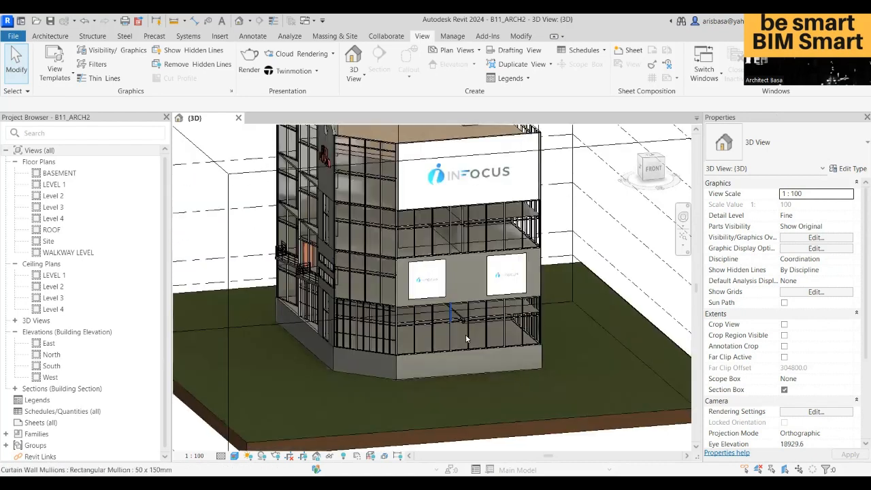
{"action": "scroll", "coordinate": [468, 345], "scroll_direction": "down", "scroll_amount": 6}
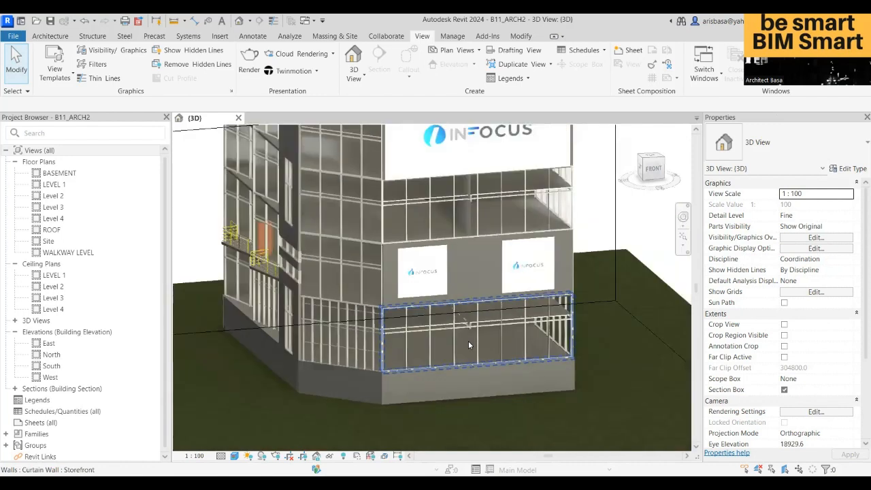
{"action": "middle_click_drag", "start_coordinate": [473, 371], "coordinate": [492, 372], "text": "shift"}
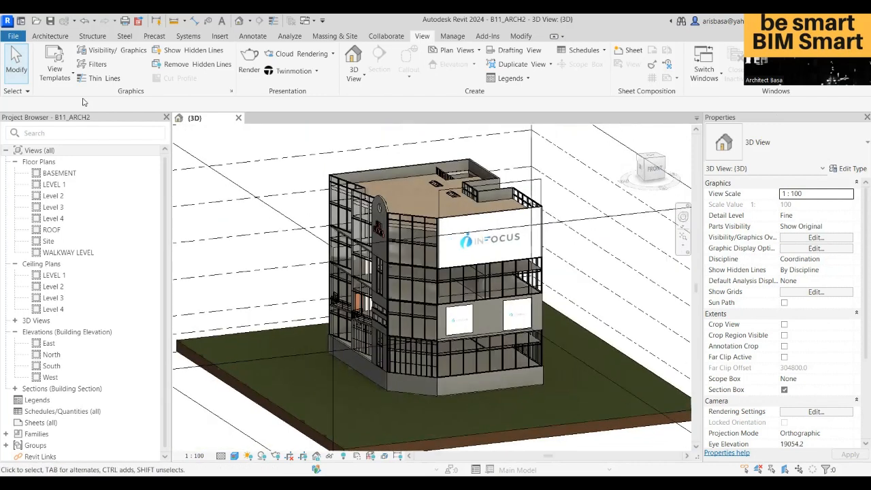
Step: Delete the two InFocus decals from the solid Generic - 200mm wall on Level 2
{"action": "left_click", "coordinate": [50, 36]}
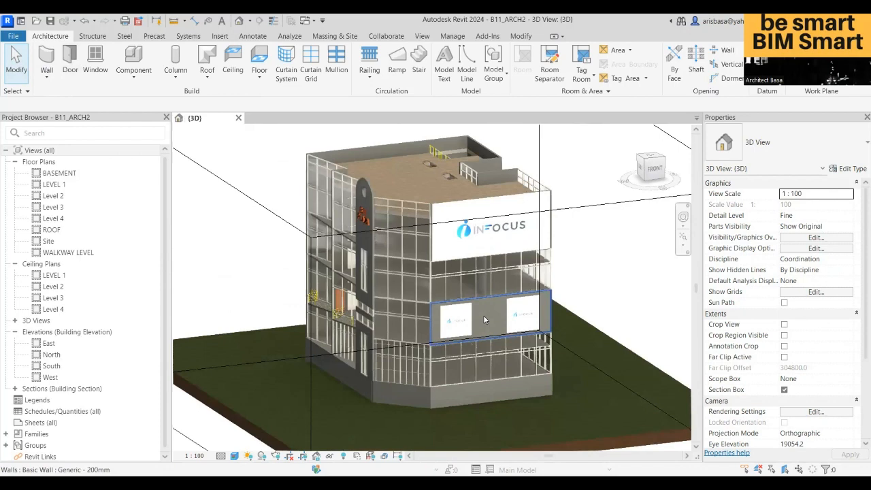
{"action": "scroll", "coordinate": [487, 320], "scroll_direction": "up", "scroll_amount": 5}
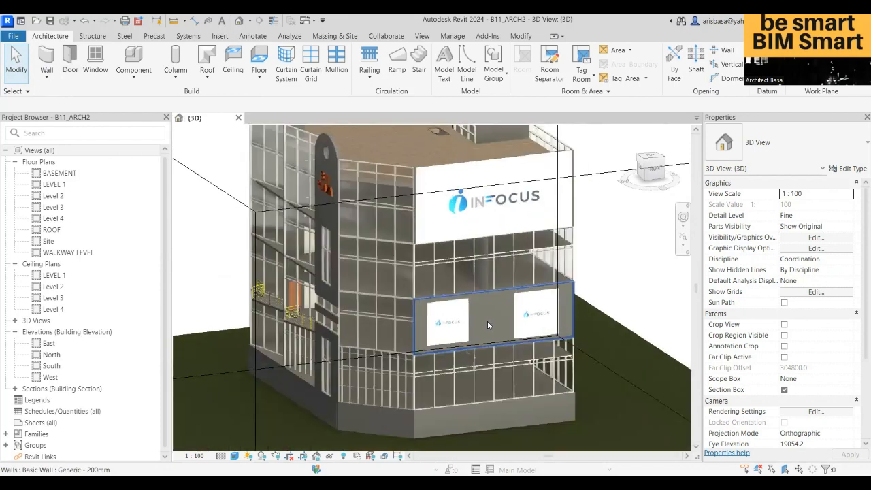
{"action": "left_click", "coordinate": [49, 82]}
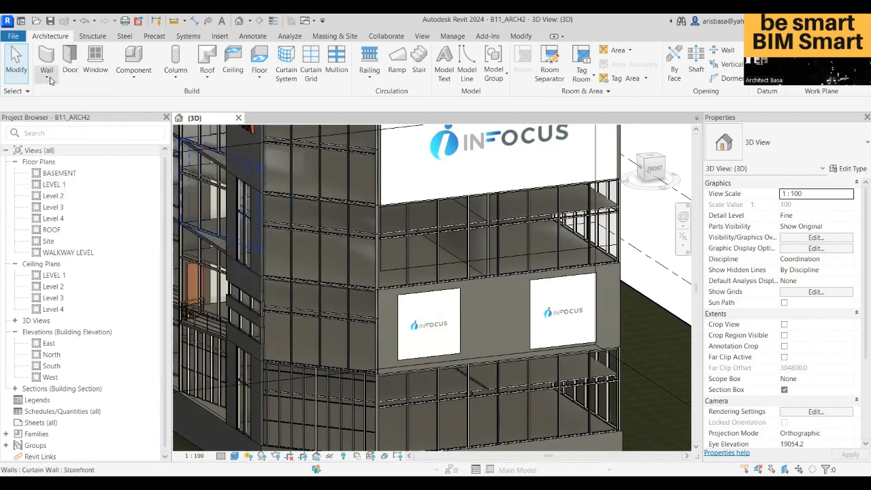
{"action": "left_click", "coordinate": [504, 316]}
{"action": "middle_click_drag", "start_coordinate": [502, 314], "coordinate": [483, 306]}
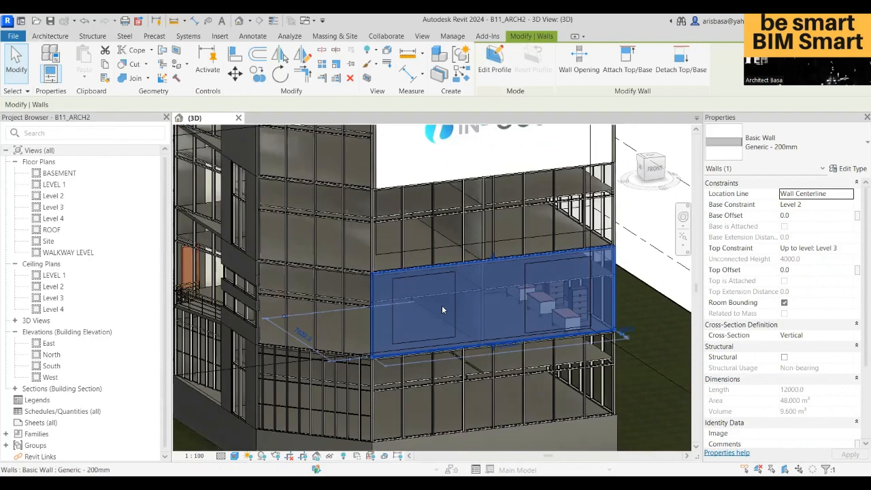
{"action": "key", "text": "Delete"}
{"action": "left_click", "coordinate": [454, 300]}
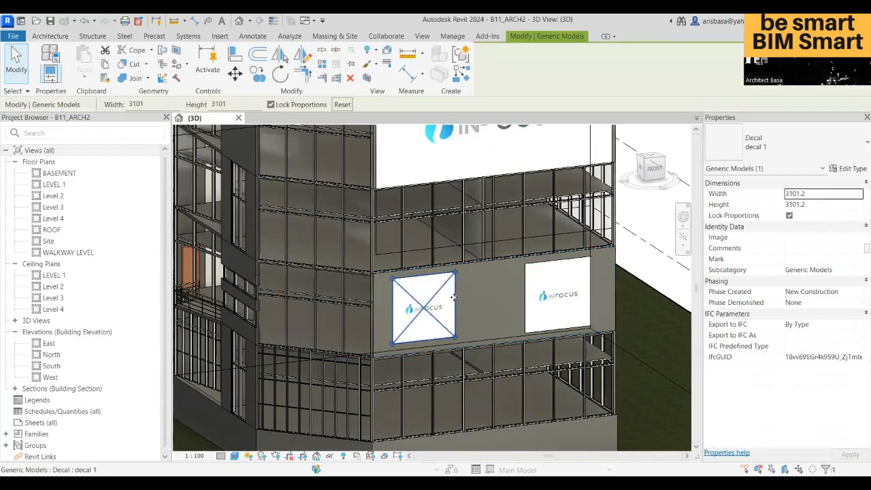
{"action": "key", "text": "Delete"}
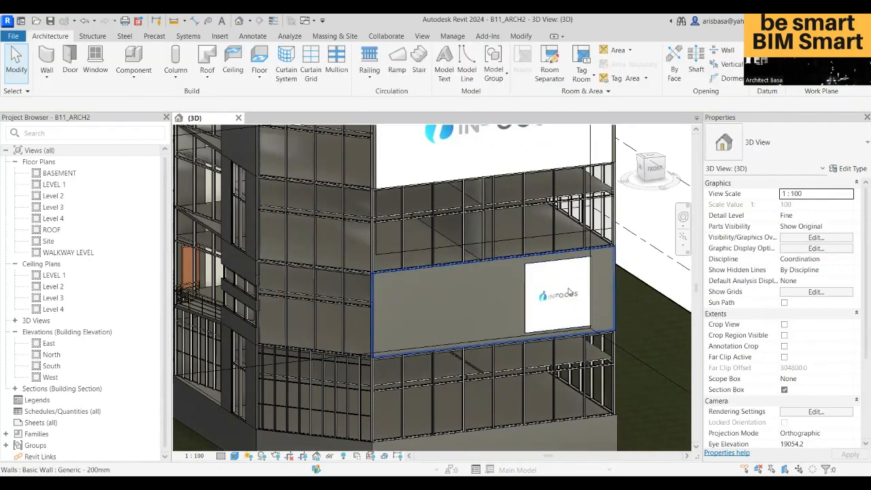
{"action": "left_click", "coordinate": [548, 295]}
{"action": "key", "text": "Delete"}
Step: Place a horizontal Cornice wall sweep along the upper part of the blank Level 2 wall, about 3300 mm above the level
{"action": "scroll", "coordinate": [477, 306], "scroll_direction": "up", "scroll_amount": 2}
{"action": "scroll", "coordinate": [489, 309], "scroll_direction": "up", "scroll_amount": 1}
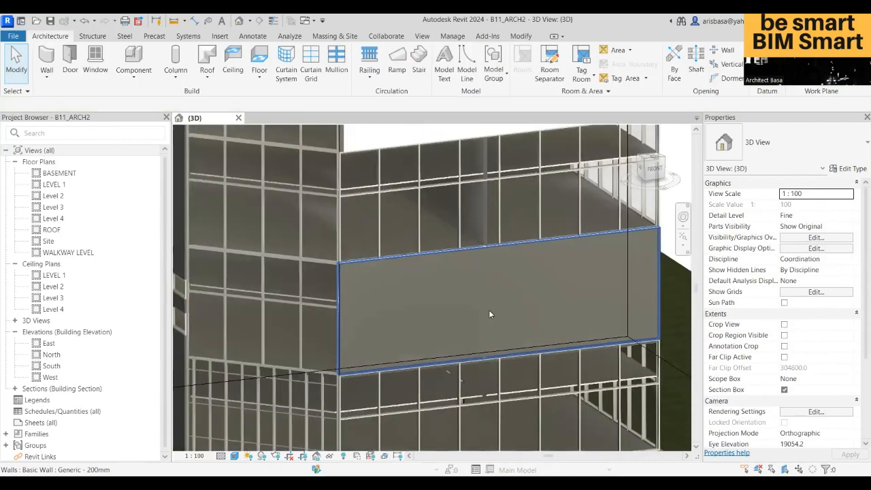
{"action": "middle_click_drag", "start_coordinate": [493, 310], "coordinate": [489, 287]}
{"action": "left_click", "coordinate": [47, 78]}
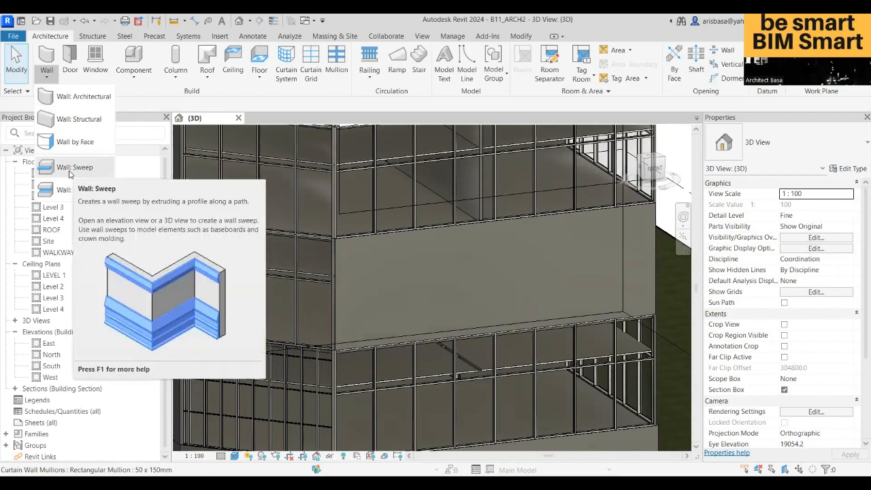
{"action": "left_click", "coordinate": [70, 167]}
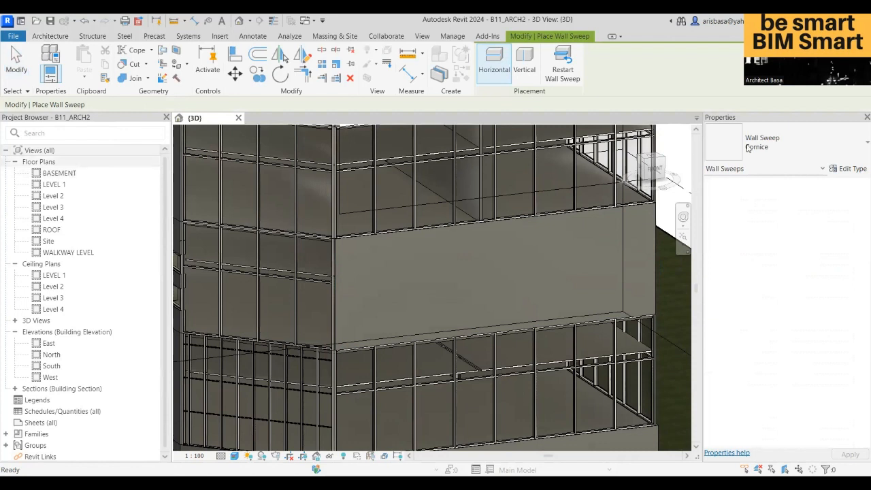
{"action": "left_click", "coordinate": [786, 150]}
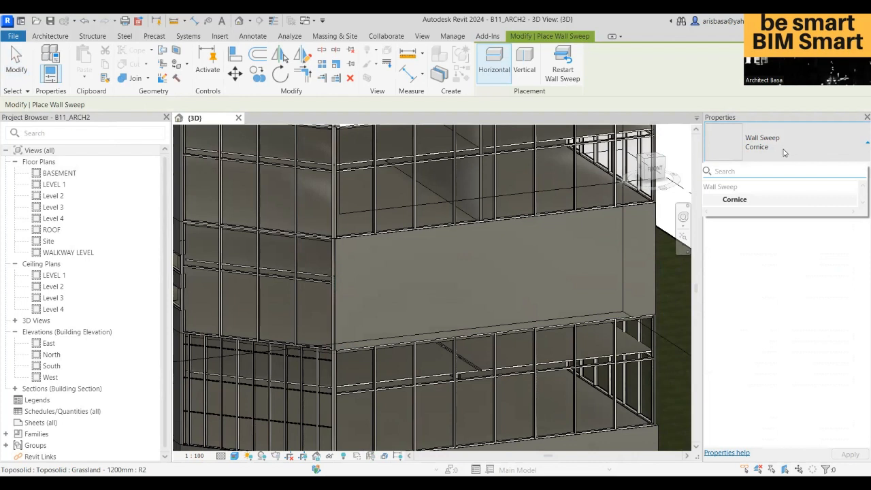
{"action": "left_click", "coordinate": [793, 149]}
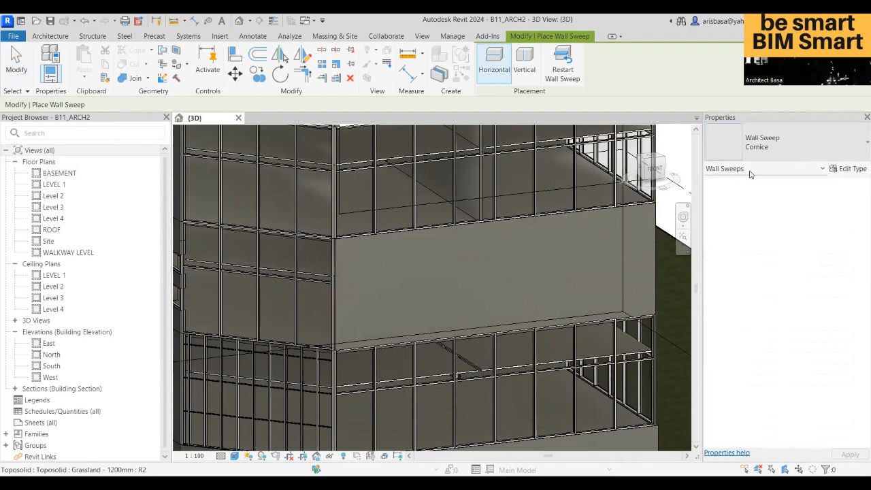
{"action": "scroll", "coordinate": [384, 254], "scroll_direction": "up", "scroll_amount": 4}
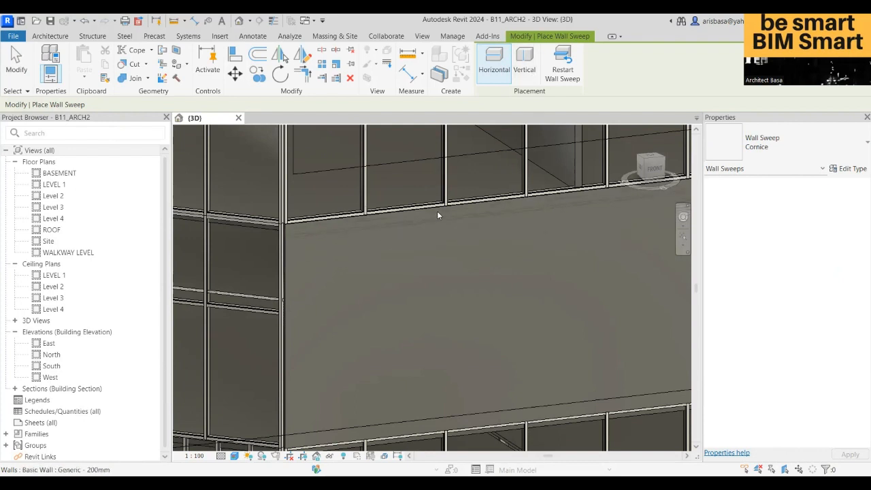
{"action": "left_click", "coordinate": [332, 264]}
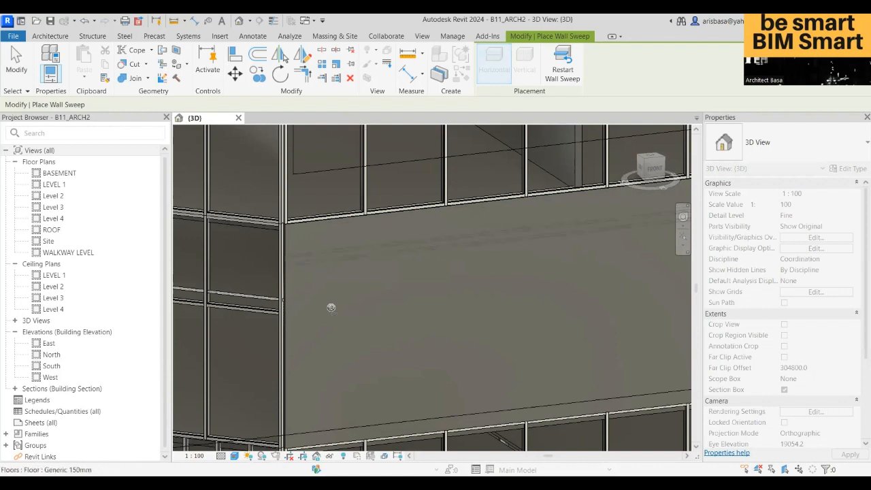
Step: Set the 3D view's visual style to Hidden Line and place a second horizontal cornice sweep along the lower part of the wall
{"action": "left_click", "coordinate": [234, 455]}
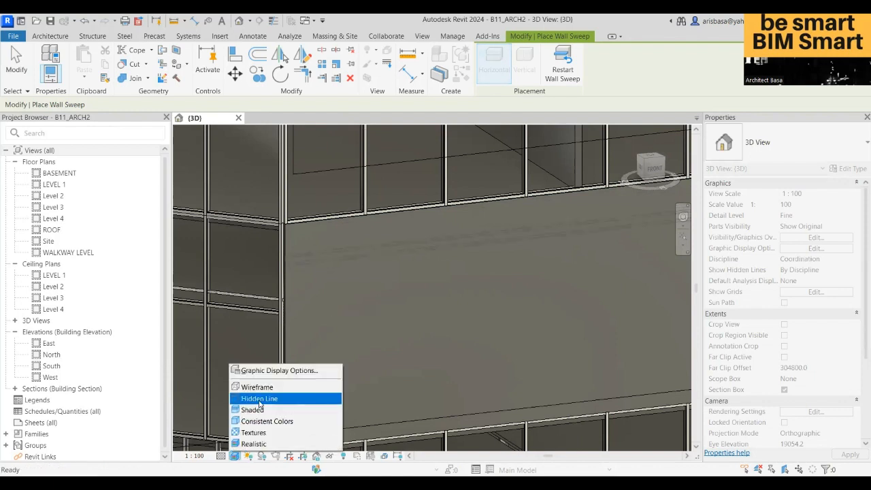
{"action": "left_click", "coordinate": [260, 399]}
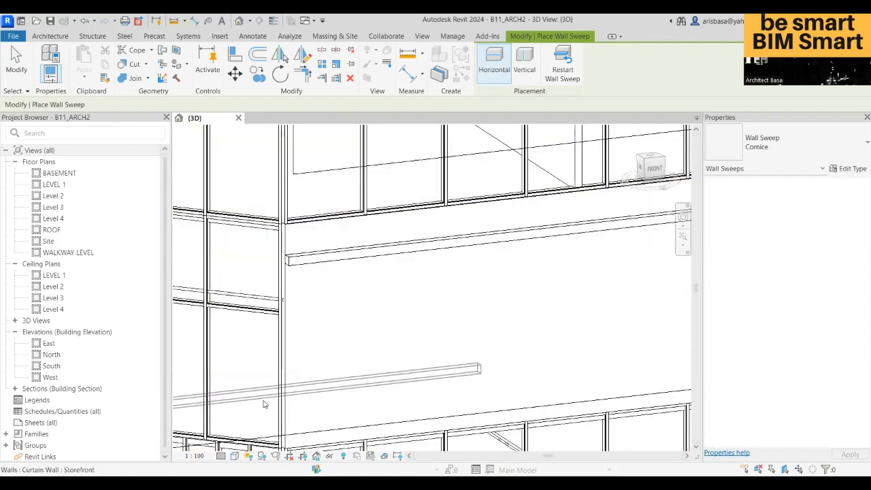
{"action": "left_click", "coordinate": [320, 383]}
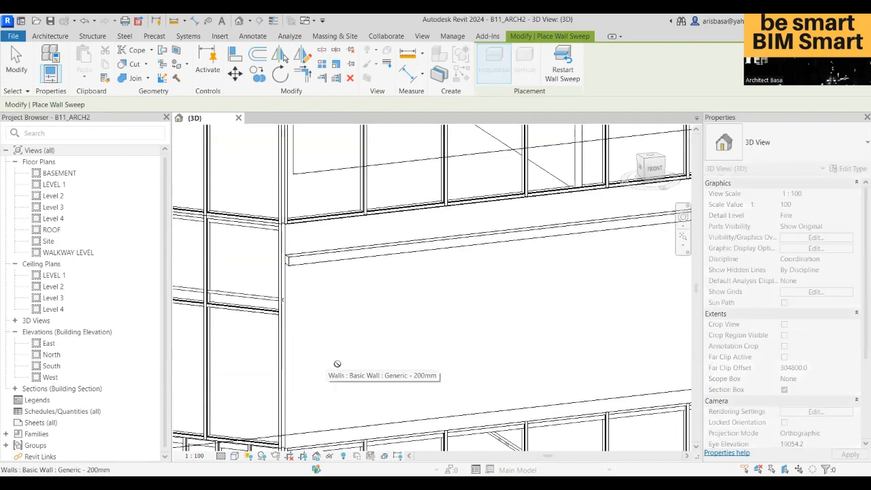
{"action": "middle_click_drag", "start_coordinate": [356, 345], "coordinate": [335, 318]}
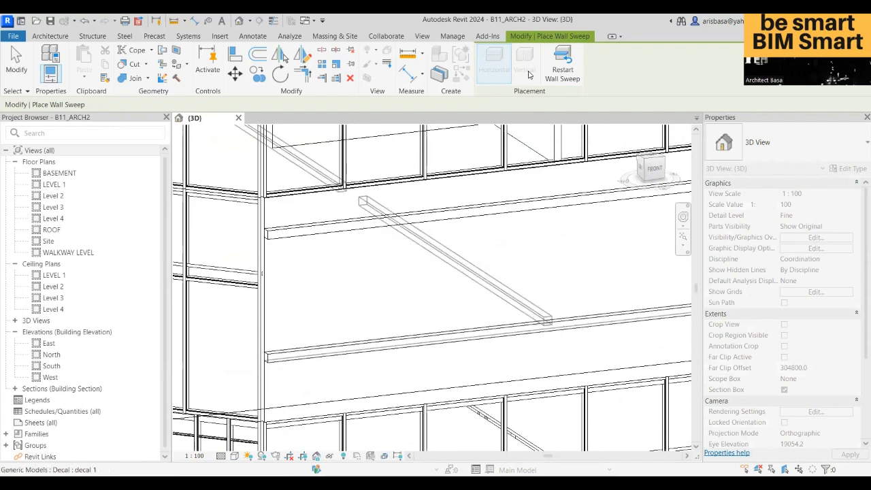
{"action": "middle_click_drag", "start_coordinate": [506, 275], "coordinate": [499, 292]}
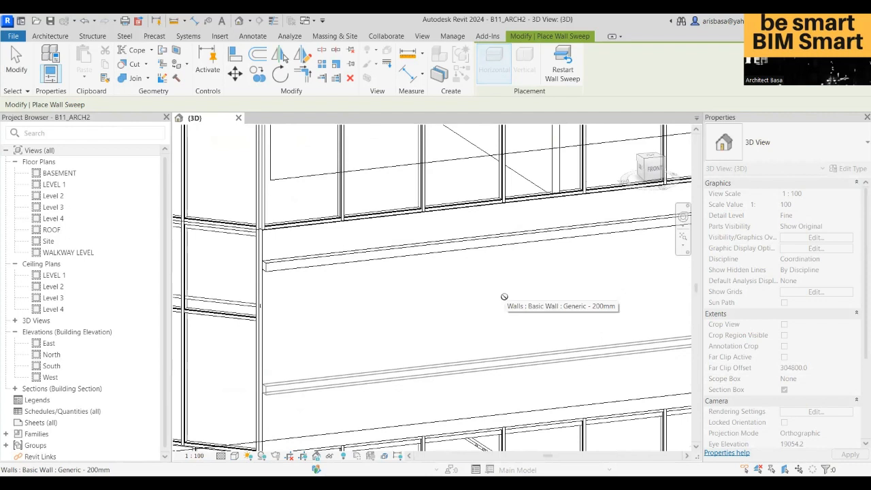
{"action": "key", "text": "Escape"}
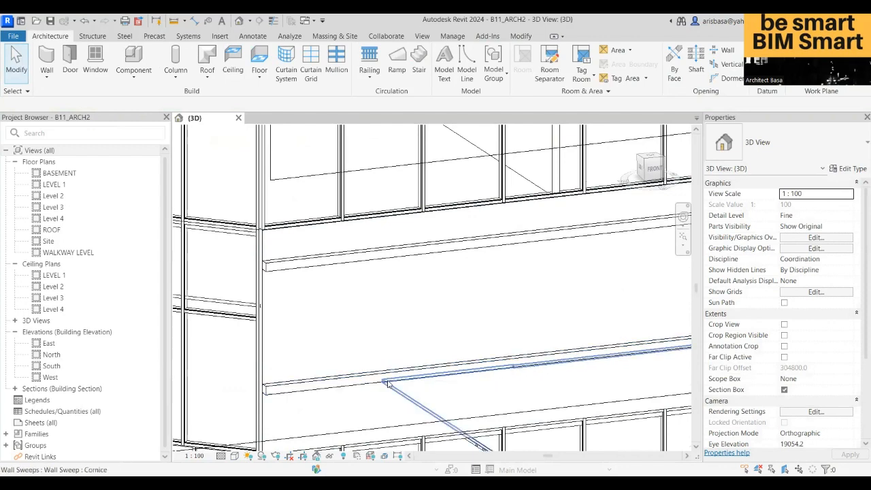
Step: Create a similar sweep from the upper cornice and place it vertically on the Level 2 wall, crossing both horizontal cornices
{"action": "left_click", "coordinate": [397, 255]}
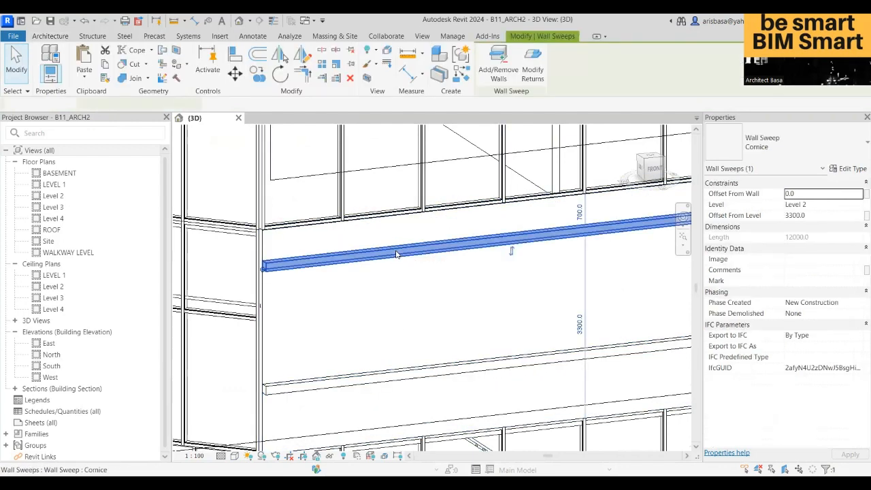
{"action": "right_click", "coordinate": [397, 254]}
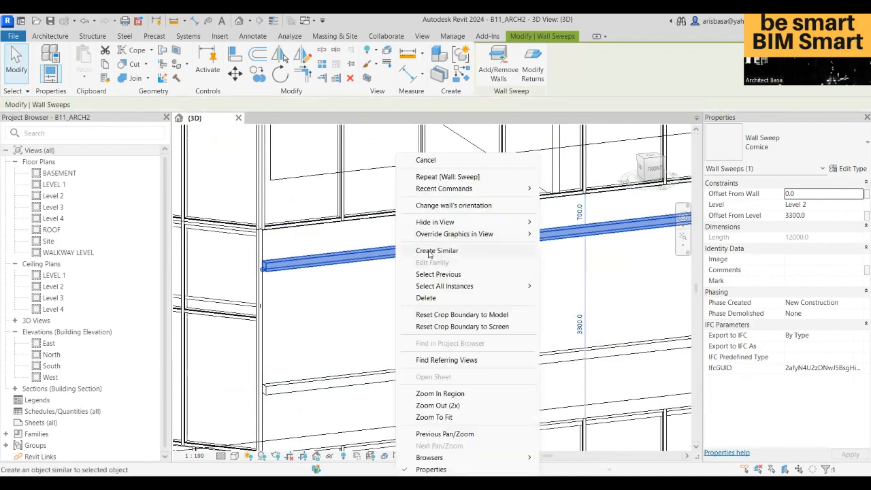
{"action": "left_click", "coordinate": [437, 252]}
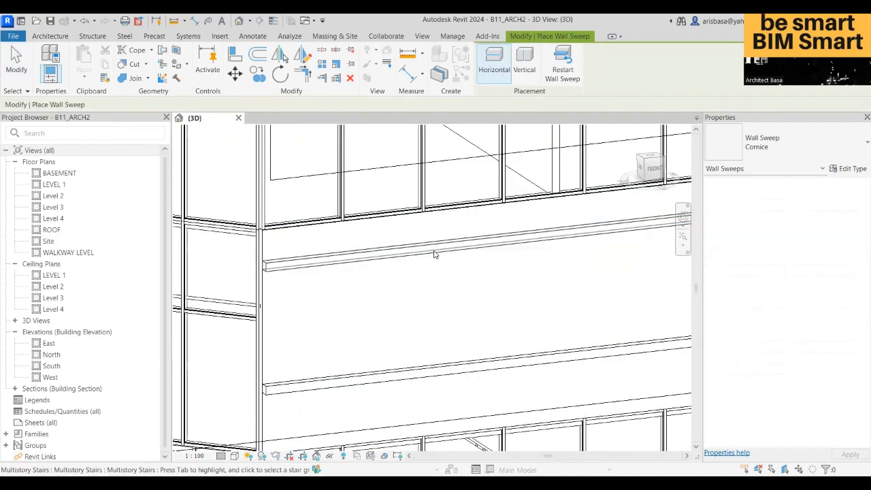
{"action": "left_click", "coordinate": [526, 65]}
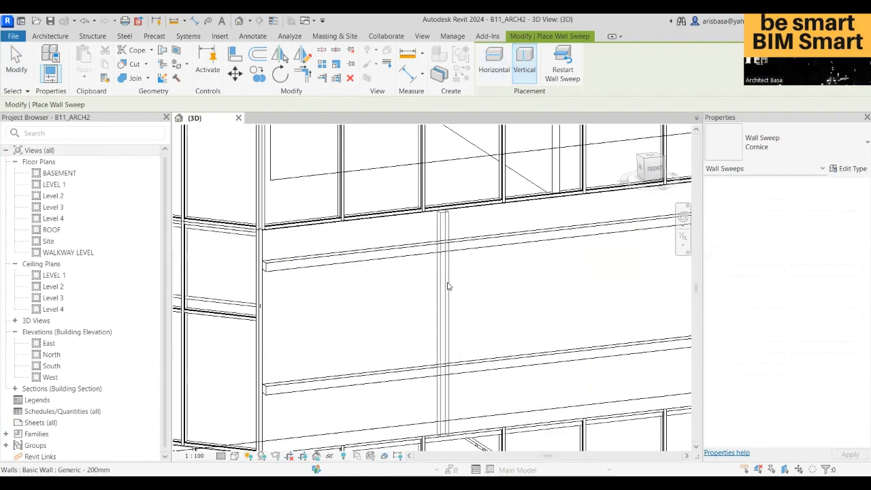
{"action": "left_click", "coordinate": [446, 286]}
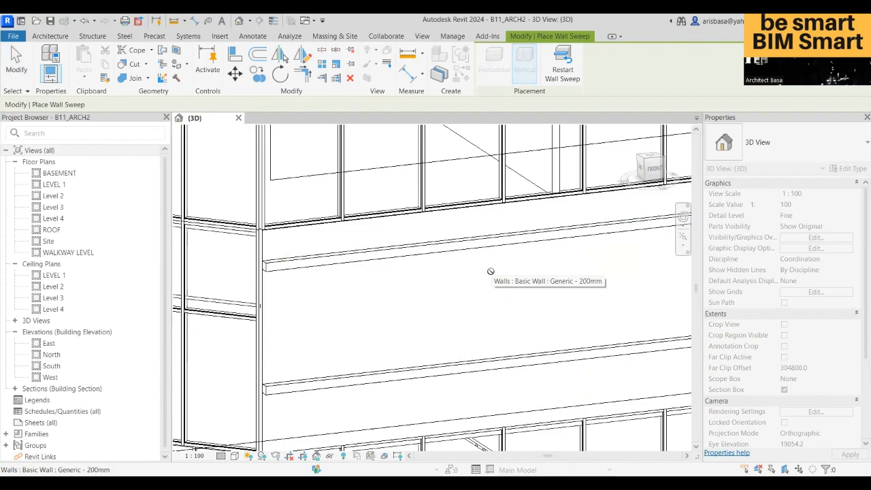
{"action": "scroll", "coordinate": [448, 270], "scroll_direction": "down", "scroll_amount": 3}
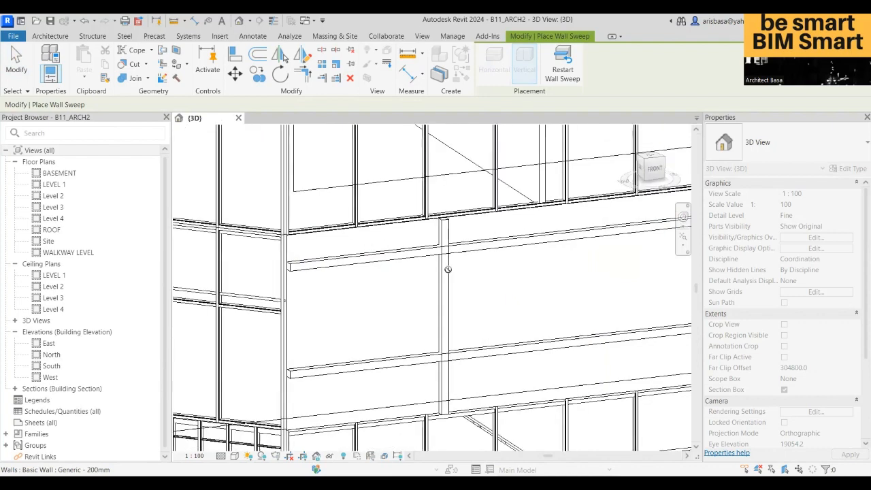
Step: Place a horizontal Cornice wall sweep on the short blank Level 1 wall at the building's end, about 700 mm above the level
{"action": "middle_click_drag", "start_coordinate": [443, 270], "coordinate": [324, 241]}
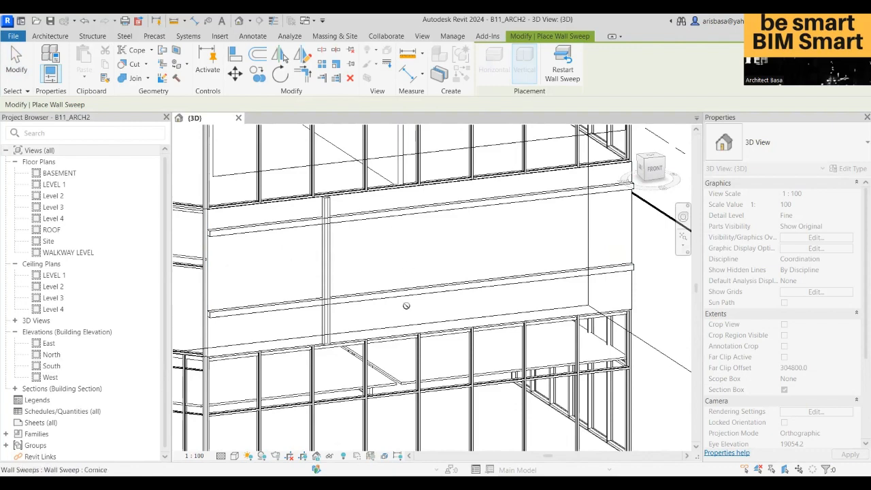
{"action": "key", "text": "Escape"}
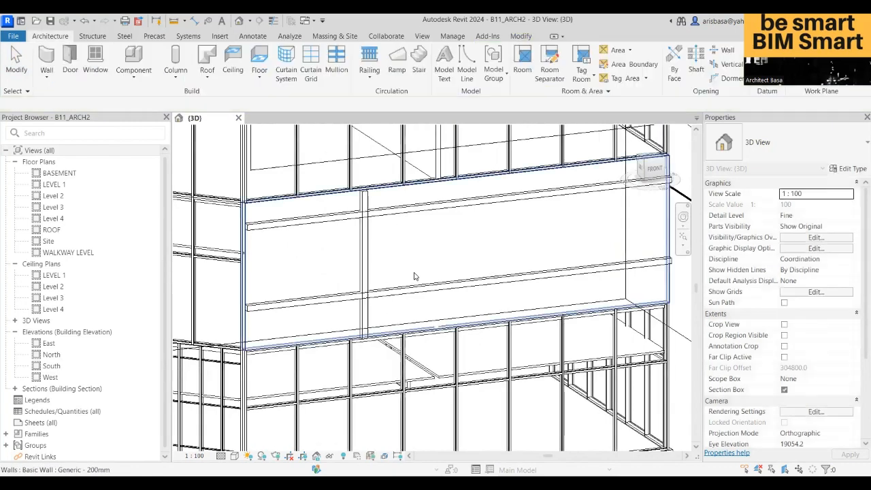
{"action": "middle_click_drag", "start_coordinate": [402, 270], "coordinate": [637, 306]}
{"action": "scroll", "coordinate": [496, 305], "scroll_direction": "down", "scroll_amount": 2}
{"action": "middle_click_drag", "start_coordinate": [489, 309], "coordinate": [401, 272]}
{"action": "scroll", "coordinate": [460, 283], "scroll_direction": "down", "scroll_amount": 2}
{"action": "scroll", "coordinate": [461, 283], "scroll_direction": "up", "scroll_amount": 2}
{"action": "scroll", "coordinate": [319, 294], "scroll_direction": "up", "scroll_amount": 1}
{"action": "scroll", "coordinate": [306, 294], "scroll_direction": "up", "scroll_amount": 1}
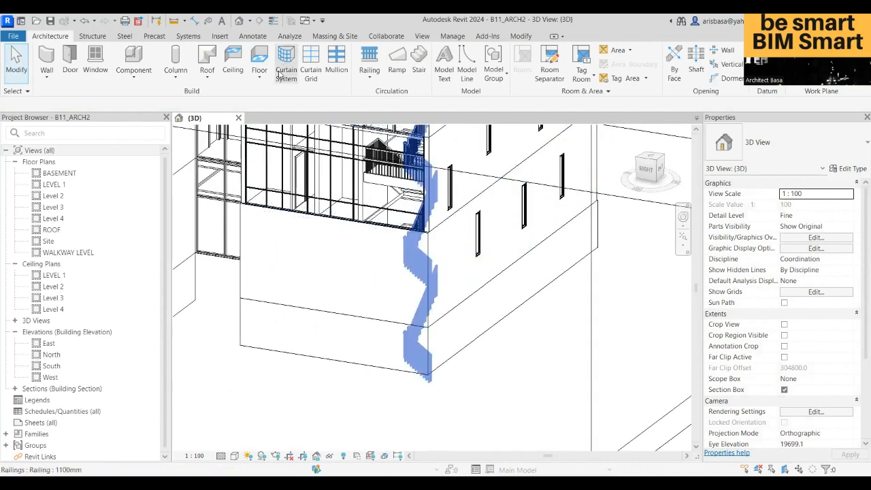
{"action": "left_click", "coordinate": [52, 79]}
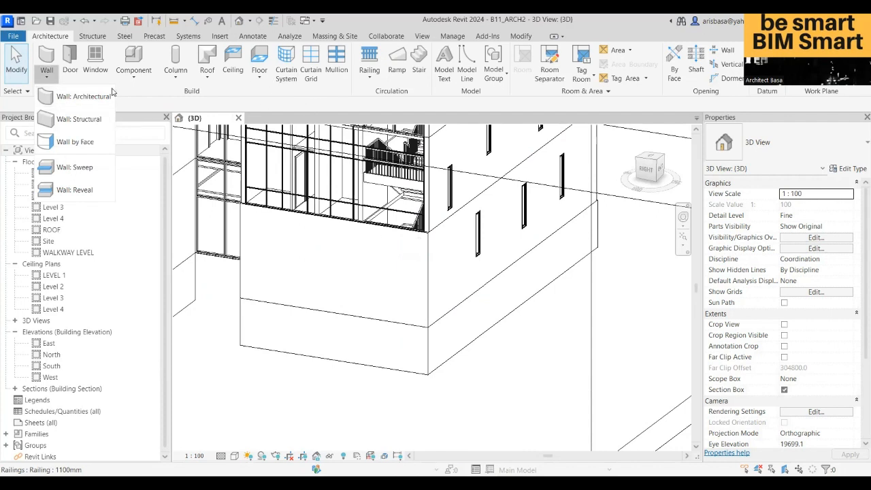
{"action": "left_click", "coordinate": [74, 168]}
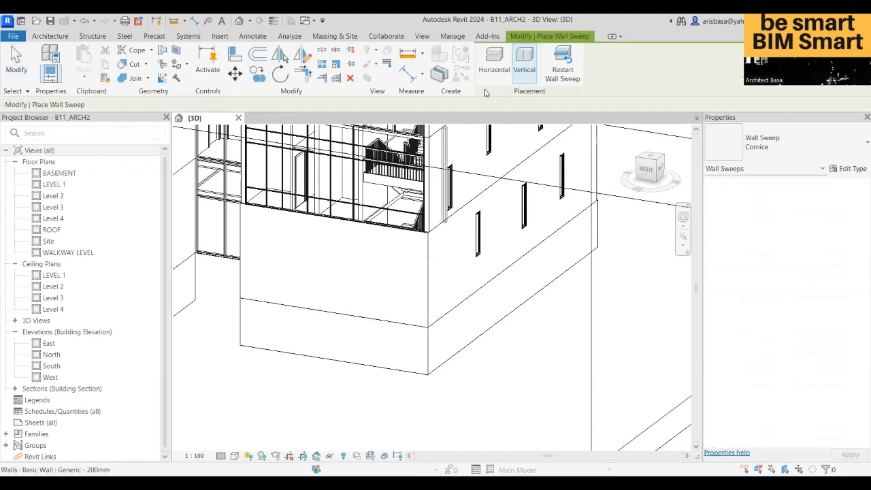
{"action": "left_click", "coordinate": [494, 61]}
{"action": "left_click", "coordinate": [399, 309]}
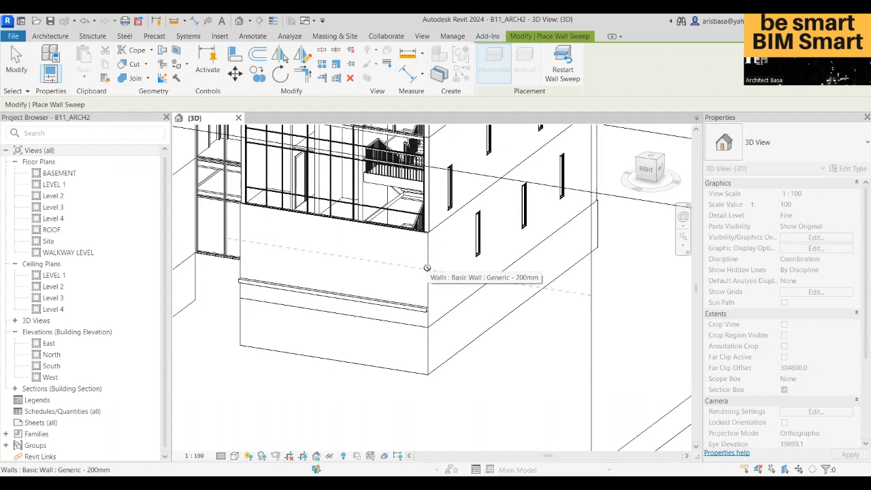
{"action": "left_click", "coordinate": [484, 258]}
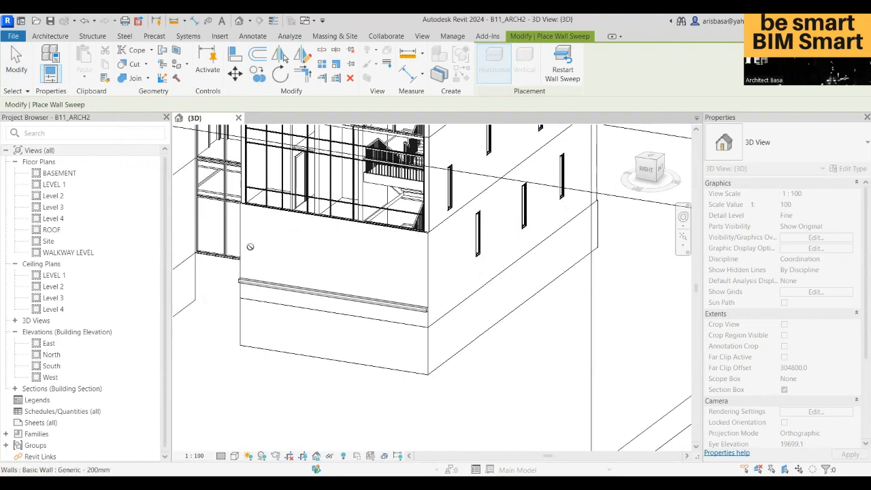
{"action": "scroll", "coordinate": [320, 256], "scroll_direction": "up", "scroll_amount": 2}
{"action": "scroll", "coordinate": [321, 257], "scroll_direction": "up", "scroll_amount": 1}
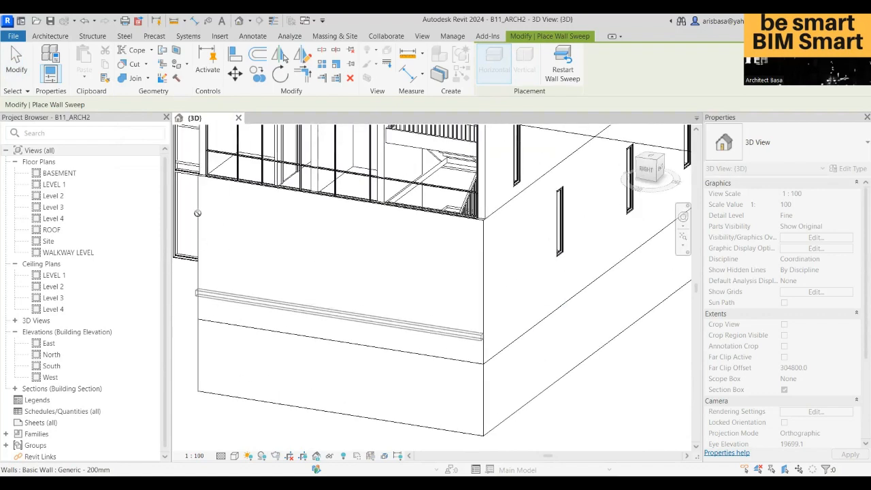
{"action": "key", "text": "Escape"}
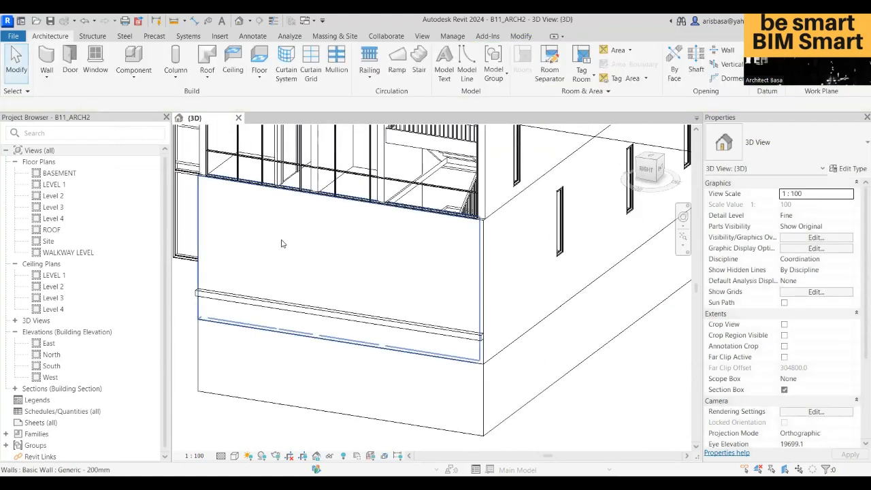
Step: Copy the new horizontal cornice sweep about 1600 mm straight up on the same wall
{"action": "scroll", "coordinate": [338, 289], "scroll_direction": "down", "scroll_amount": 2}
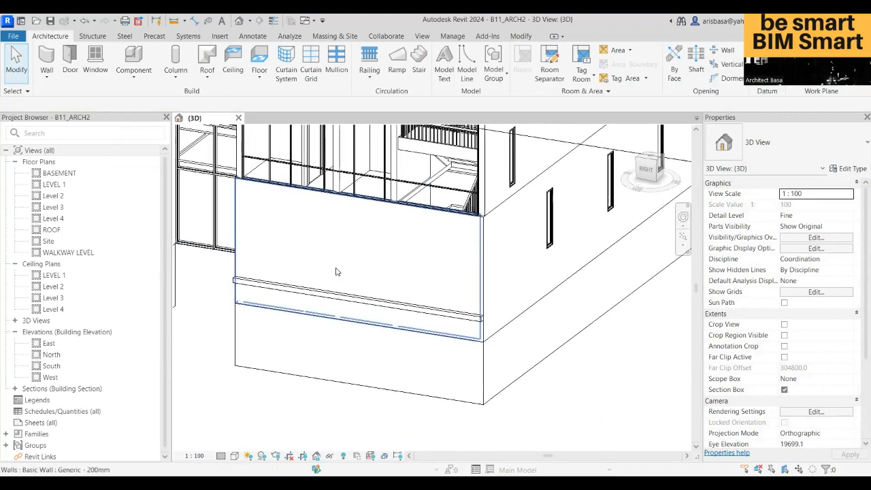
{"action": "middle_click_drag", "start_coordinate": [336, 270], "coordinate": [278, 261], "text": "shift"}
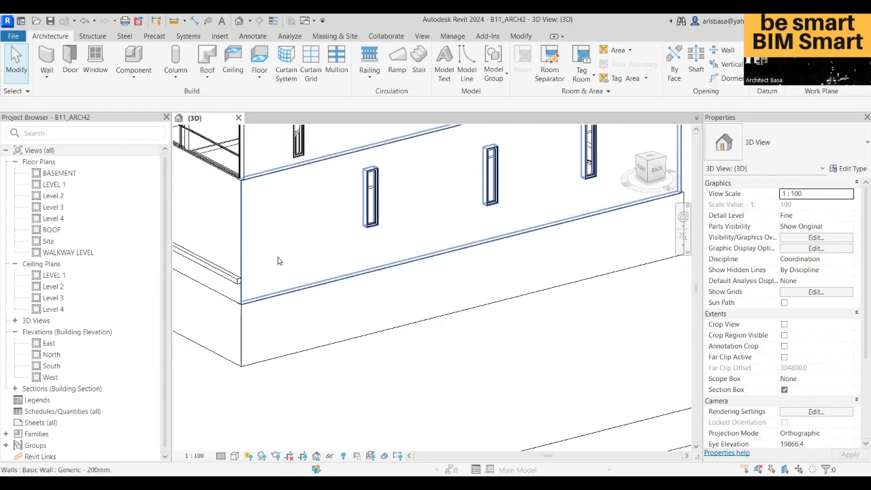
{"action": "middle_click_drag", "start_coordinate": [352, 284], "coordinate": [535, 296]}
{"action": "left_click", "coordinate": [353, 287]}
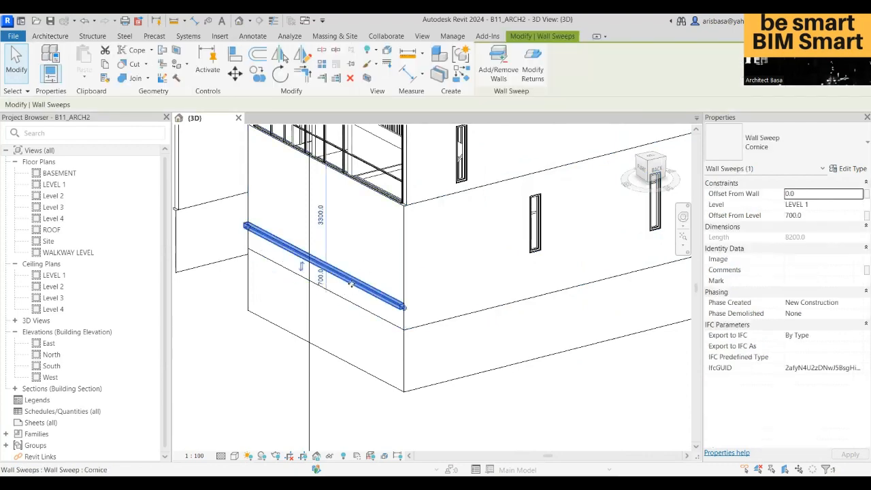
{"action": "middle_click_drag", "start_coordinate": [217, 208], "coordinate": [268, 211]}
{"action": "key", "text": "c"}
{"action": "key", "text": "o"}
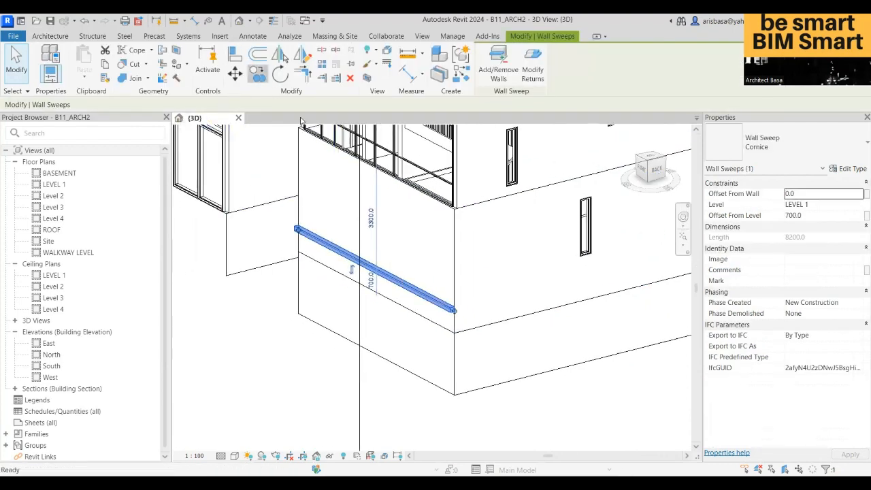
{"action": "left_click", "coordinate": [406, 289]}
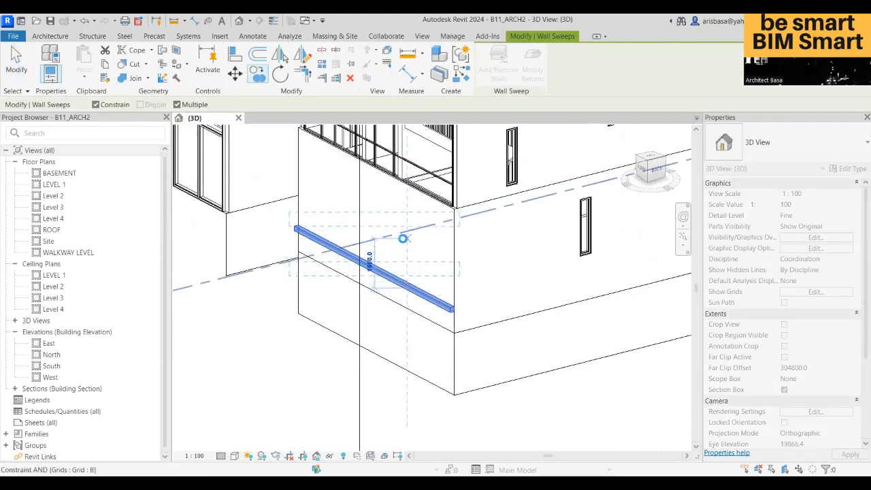
{"action": "left_click", "coordinate": [407, 240]}
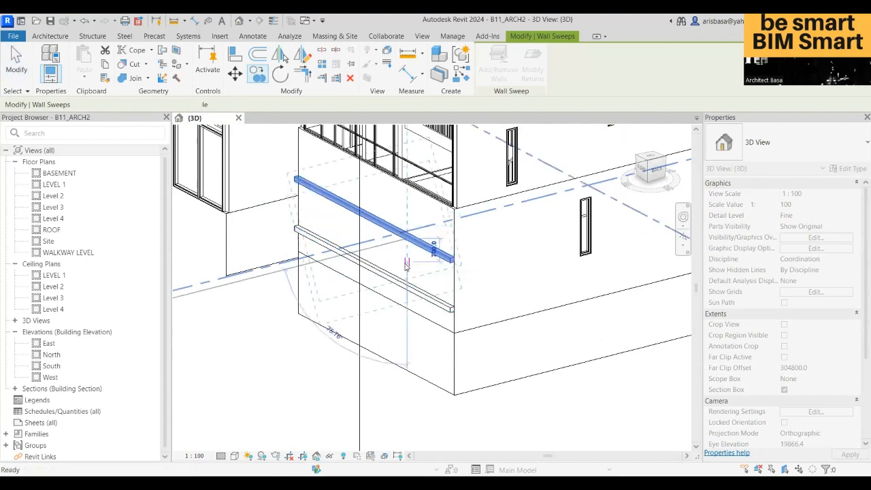
{"action": "key", "text": "Escape"}
{"action": "key", "text": "Escape"}
{"action": "scroll", "coordinate": [407, 282], "scroll_direction": "down", "scroll_amount": 1}
{"action": "middle_click_drag", "start_coordinate": [403, 294], "coordinate": [384, 300]}
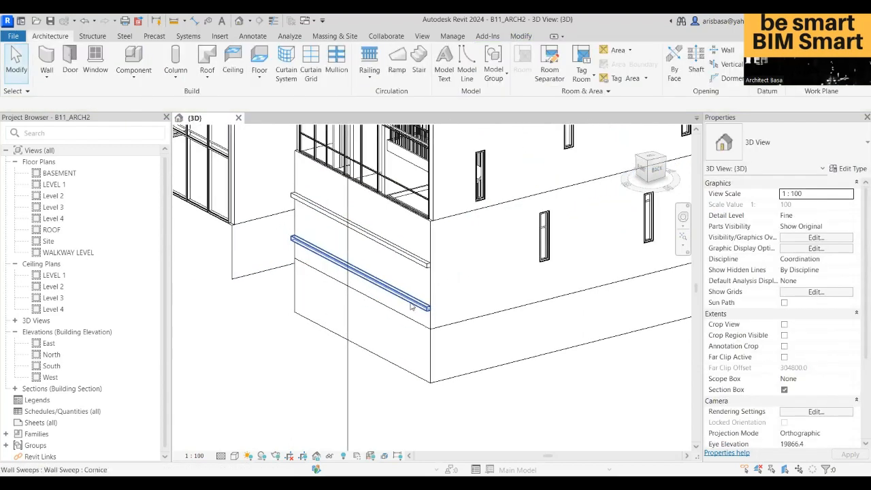
Step: Continue the lower cornice sweep around the corner onto the adjoining long Level 1 wall with windows, using Add/Remove Walls
{"action": "left_click", "coordinate": [414, 302]}
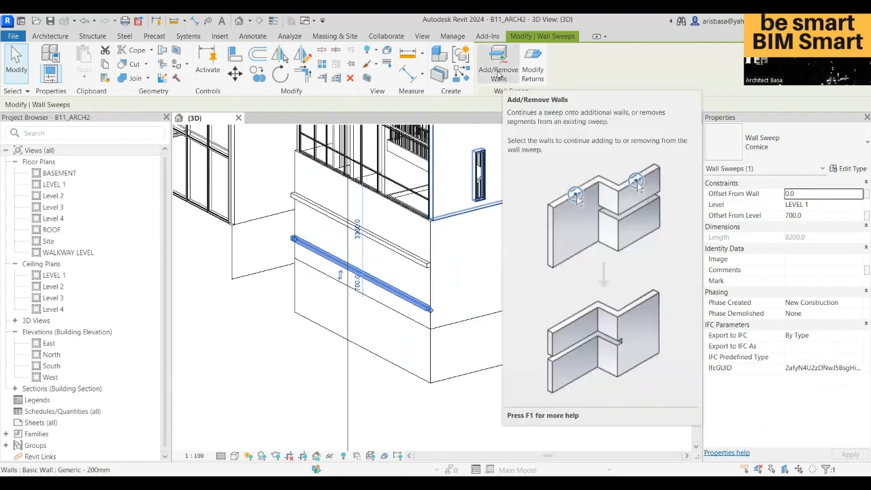
{"action": "left_click", "coordinate": [499, 73]}
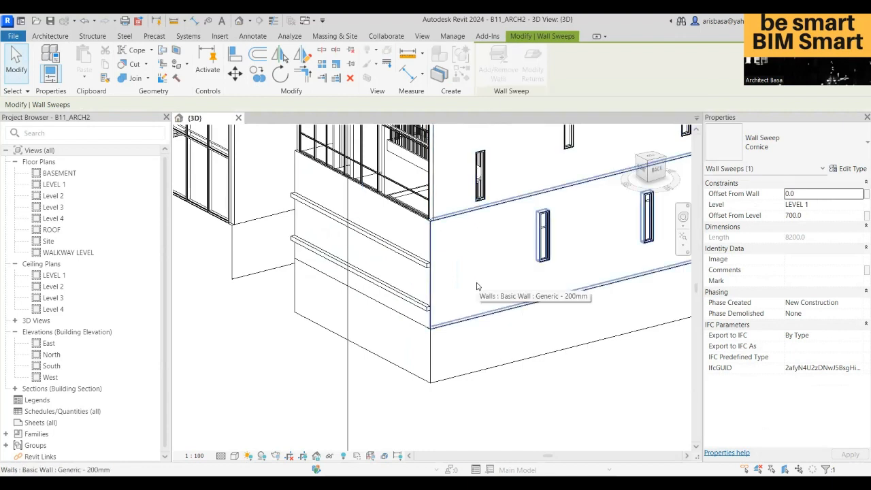
{"action": "left_click", "coordinate": [497, 332]}
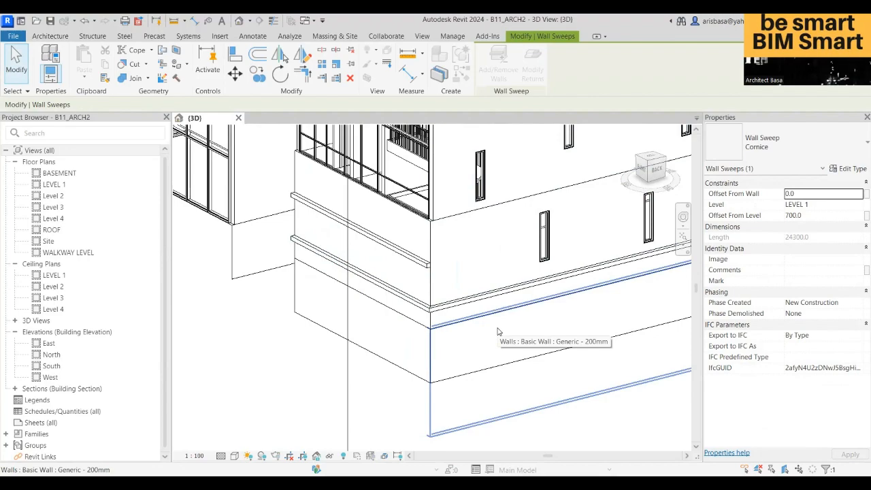
{"action": "scroll", "coordinate": [497, 331], "scroll_direction": "down", "scroll_amount": 2}
{"action": "middle_click_drag", "start_coordinate": [498, 331], "coordinate": [440, 286]}
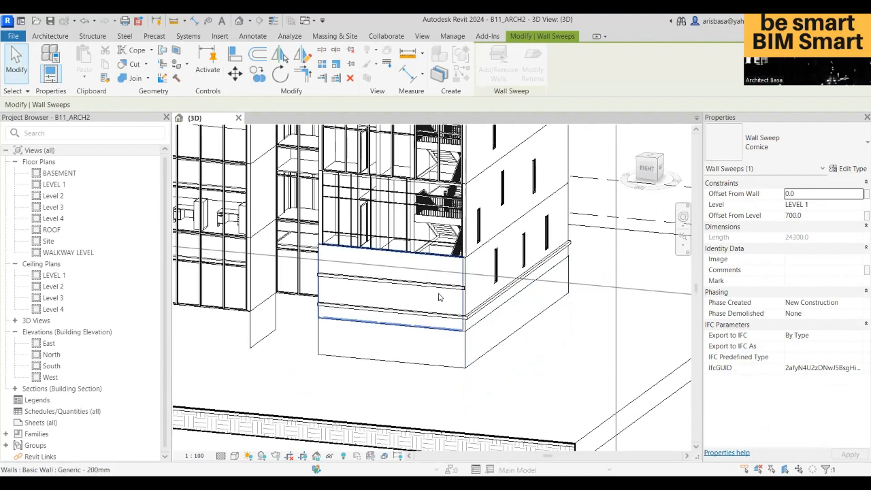
{"action": "key", "text": "Escape"}
Step: Extend the upper cornice sweep onto the same windowed wall with Add/Remove Walls and inspect where it meets the windows
{"action": "left_click", "coordinate": [442, 288]}
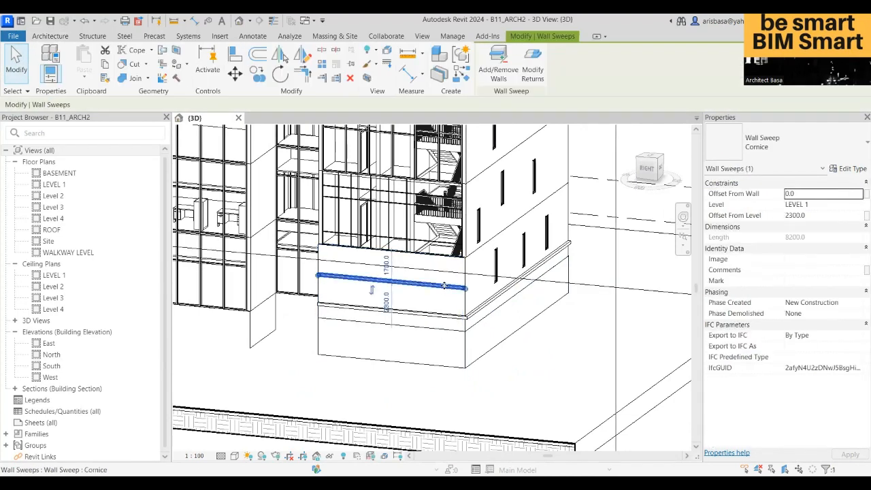
{"action": "left_click", "coordinate": [494, 68]}
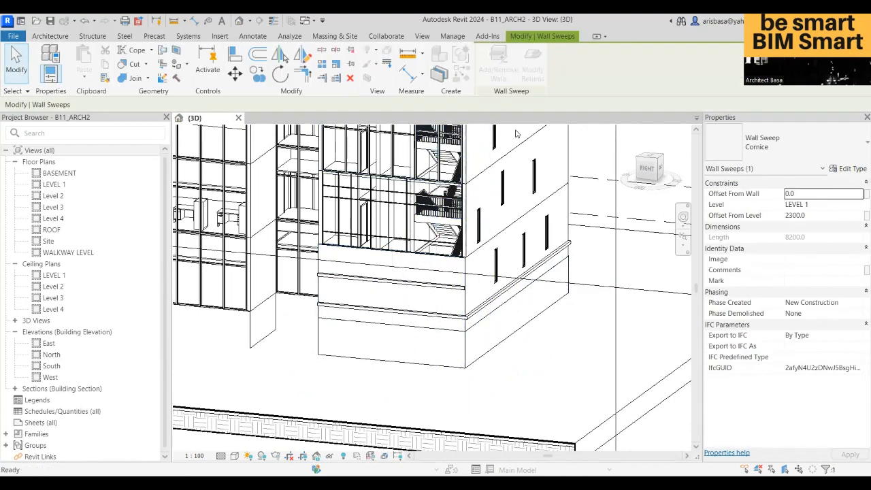
{"action": "left_click", "coordinate": [480, 286]}
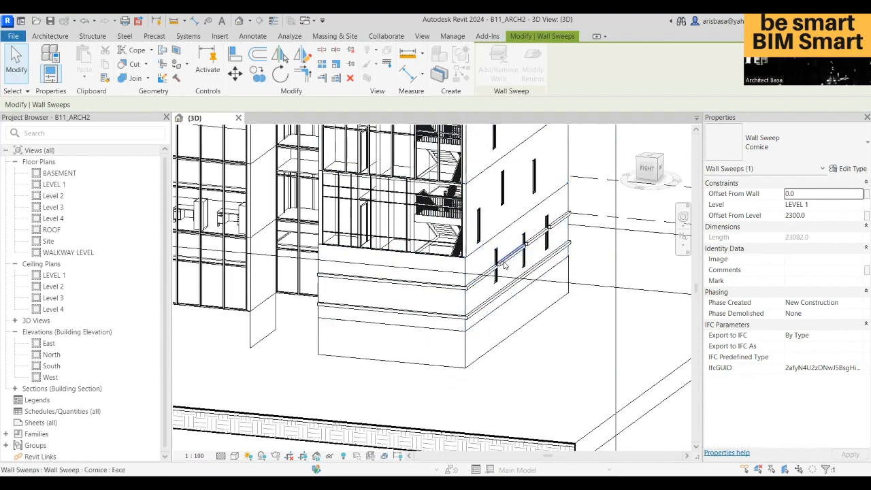
{"action": "scroll", "coordinate": [480, 286], "scroll_direction": "up", "scroll_amount": 3}
{"action": "middle_click_drag", "start_coordinate": [480, 286], "coordinate": [446, 287], "text": "shift"}
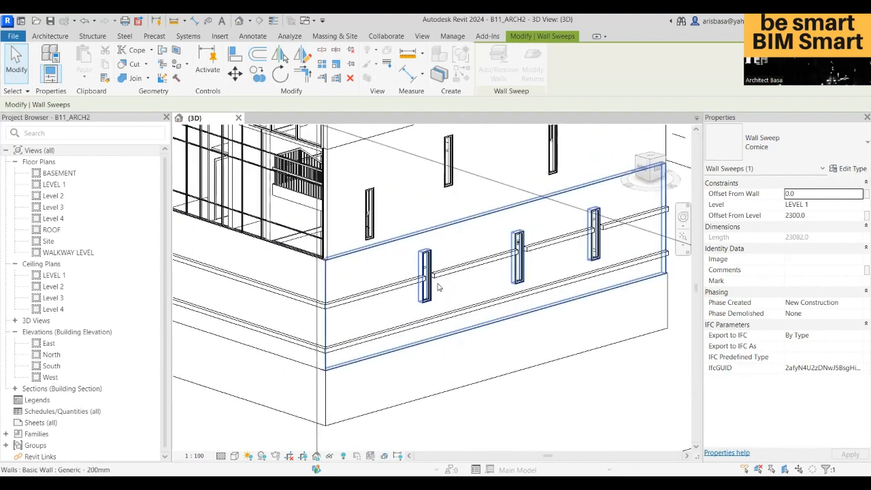
{"action": "scroll", "coordinate": [442, 286], "scroll_direction": "up", "scroll_amount": 4}
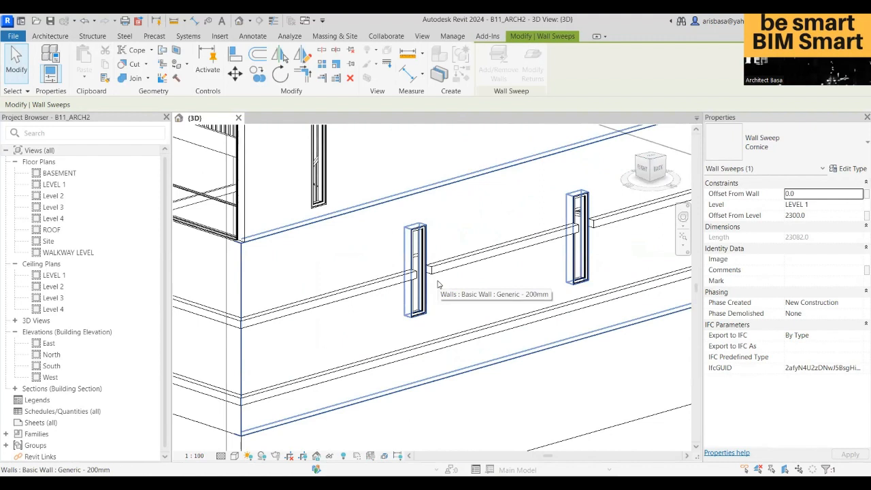
{"action": "scroll", "coordinate": [438, 285], "scroll_direction": "down", "scroll_amount": 1}
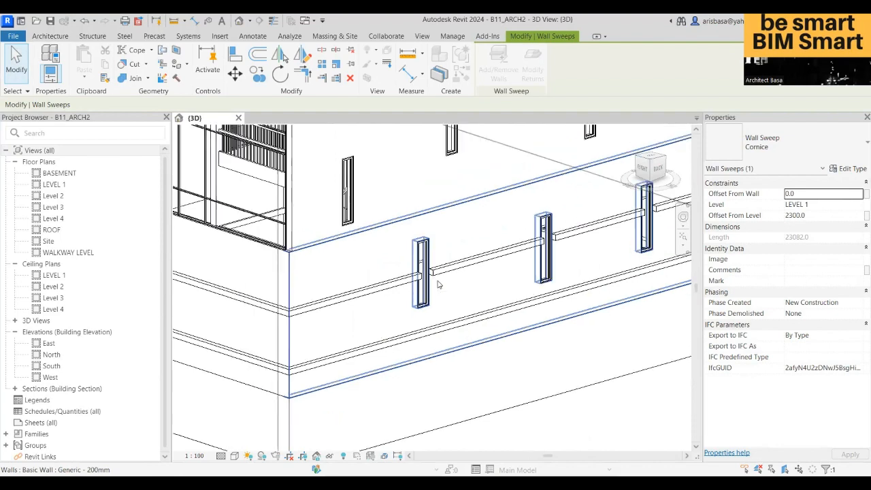
{"action": "scroll", "coordinate": [439, 286], "scroll_direction": "down", "scroll_amount": 2}
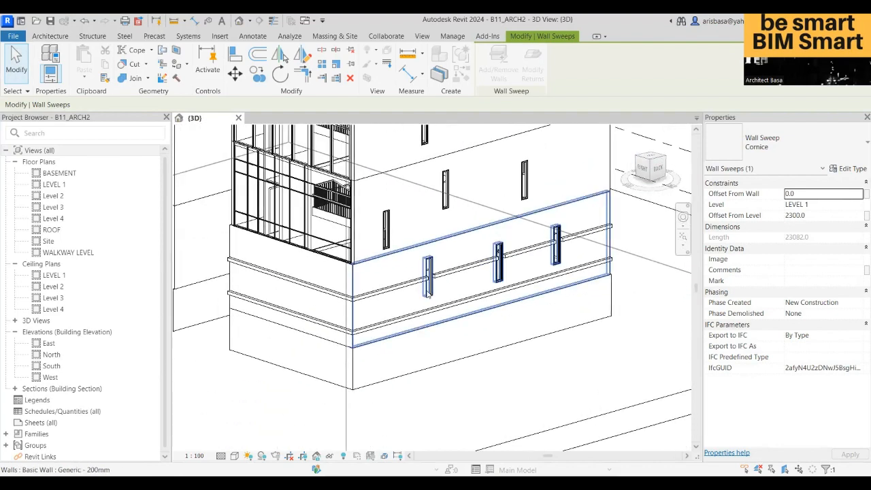
{"action": "middle_click_drag", "start_coordinate": [429, 295], "coordinate": [465, 314], "text": "shift"}
{"action": "scroll", "coordinate": [548, 310], "scroll_direction": "up", "scroll_amount": 2}
{"action": "scroll", "coordinate": [587, 307], "scroll_direction": "up", "scroll_amount": 2}
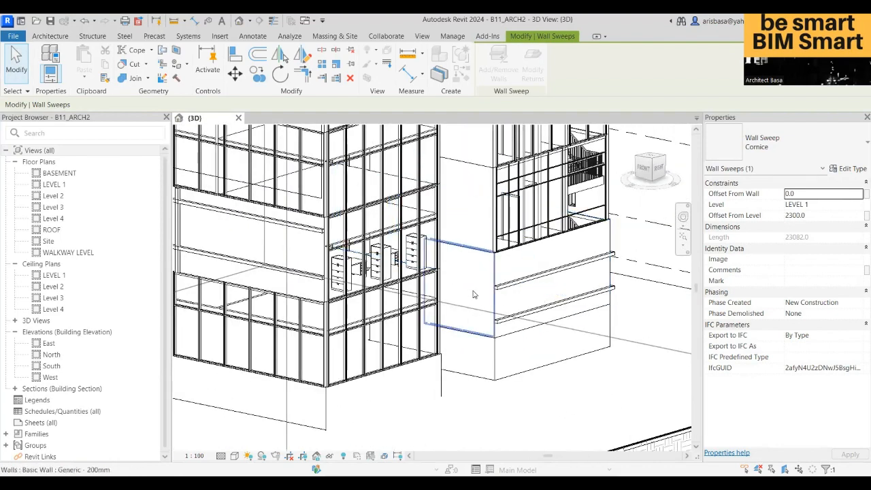
{"action": "scroll", "coordinate": [485, 297], "scroll_direction": "up", "scroll_amount": 2}
{"action": "left_click", "coordinate": [502, 305]}
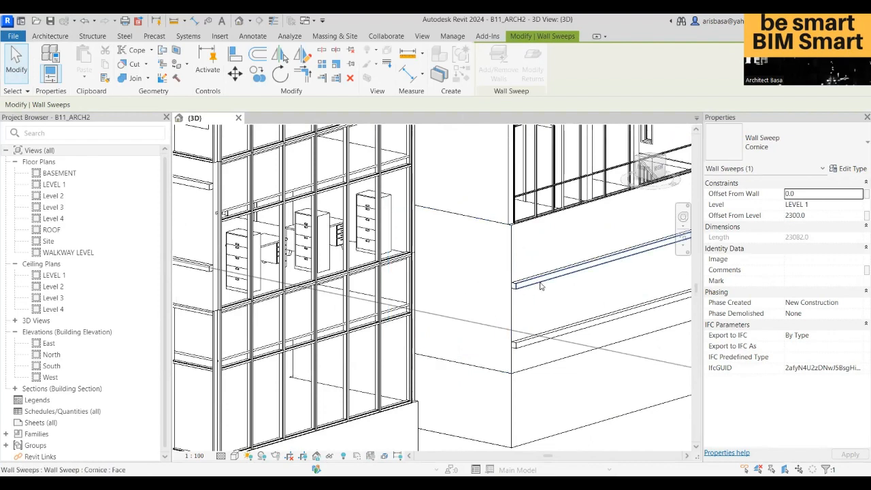
{"action": "key", "text": "ctrl+z"}
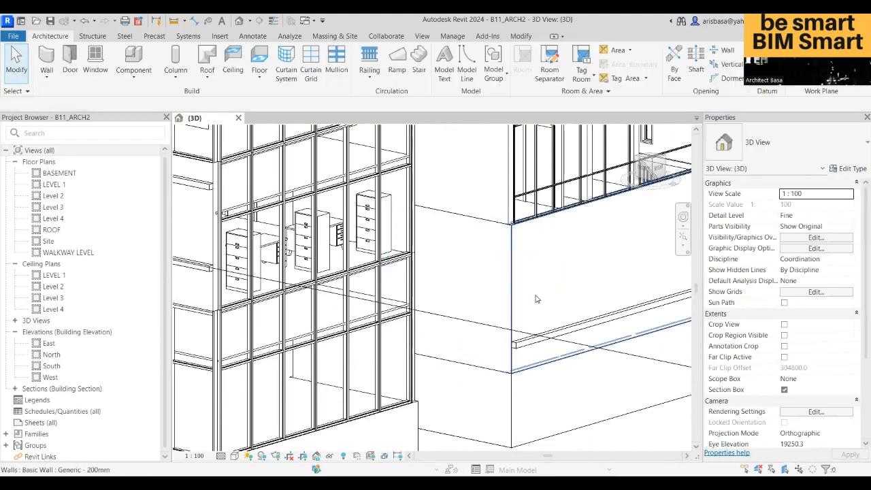
{"action": "left_click", "coordinate": [527, 284]}
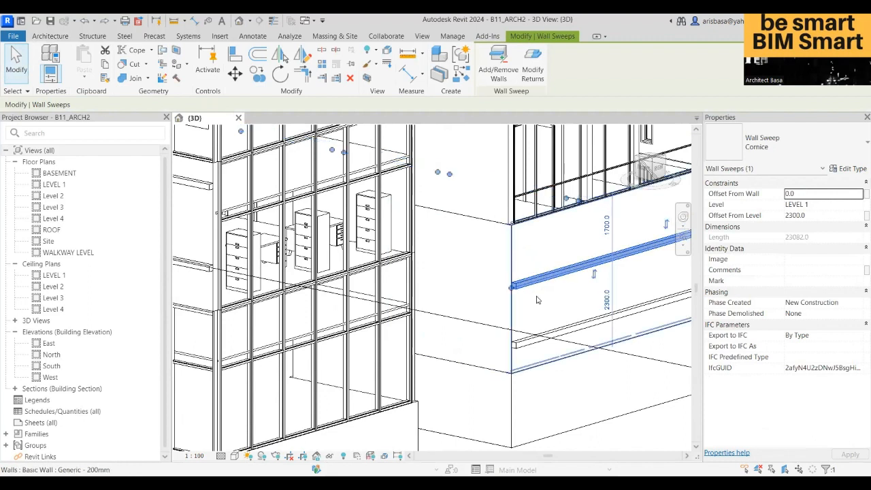
{"action": "left_click", "coordinate": [540, 341], "text": "ctrl"}
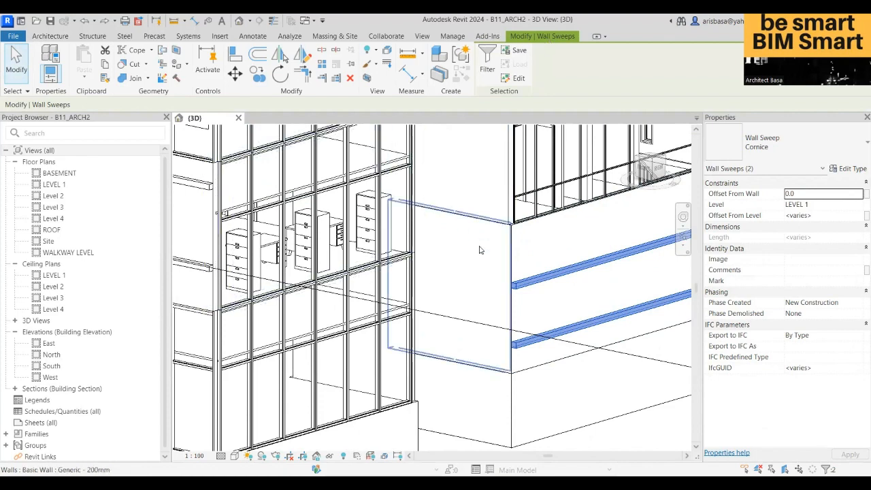
{"action": "key", "text": "Escape"}
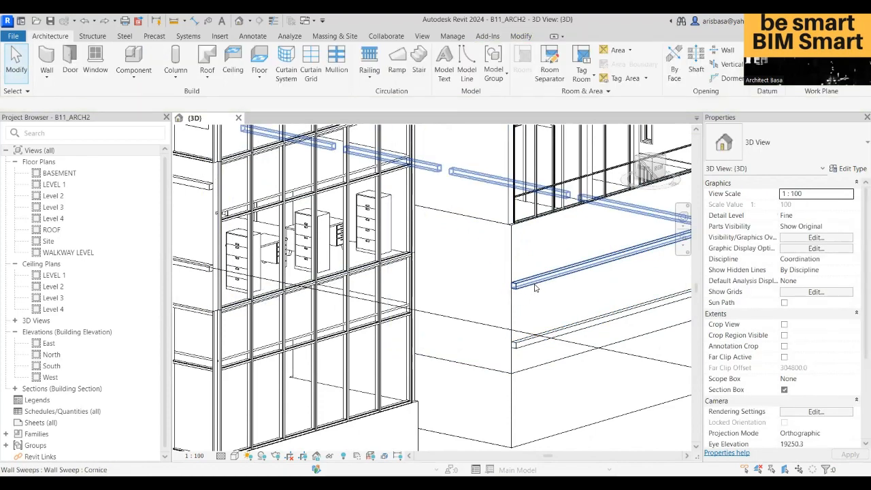
Step: Extend the upper cornice sweep onto the wall at the opposite corner of the short end wall, using Add/Remove Walls
{"action": "left_click", "coordinate": [532, 284]}
{"action": "left_click", "coordinate": [496, 72]}
{"action": "left_click", "coordinate": [500, 286]}
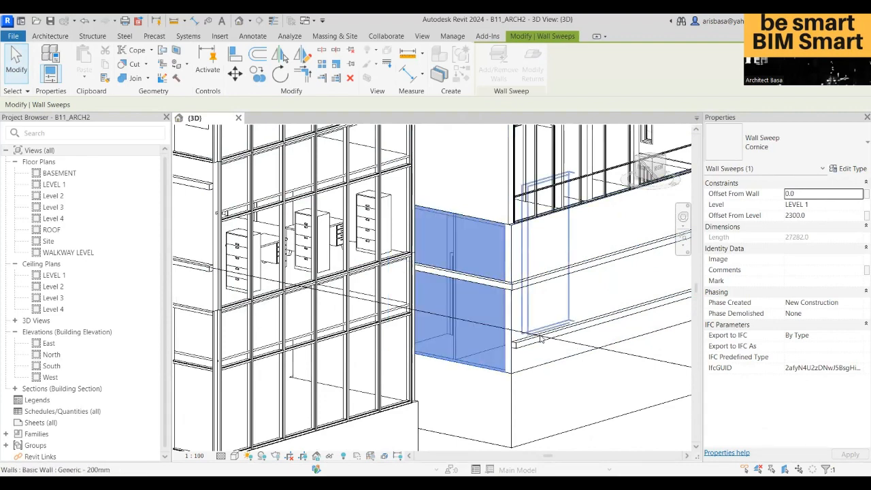
{"action": "key", "text": "Escape"}
{"action": "key", "text": "Escape"}
Step: Extend the lower cornice sweep around the same corner onto the adjoining wall with Add/Remove Walls, and look over the building
{"action": "left_click", "coordinate": [516, 344]}
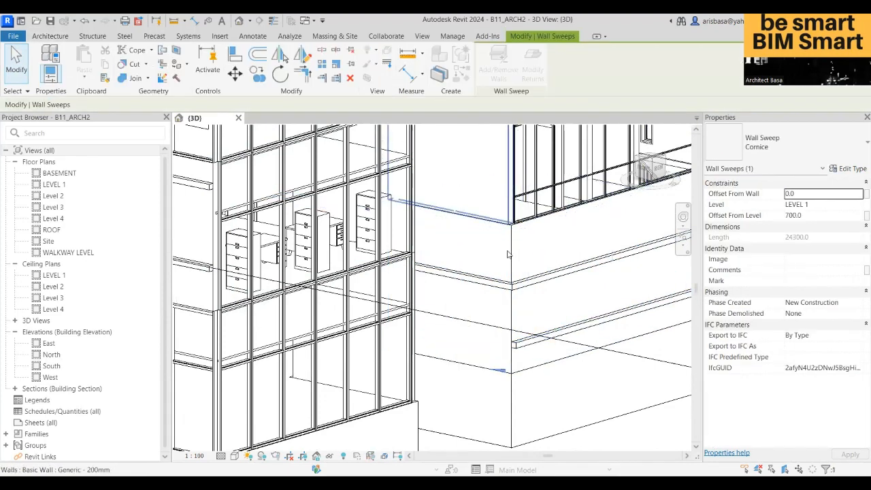
{"action": "key", "text": "Escape"}
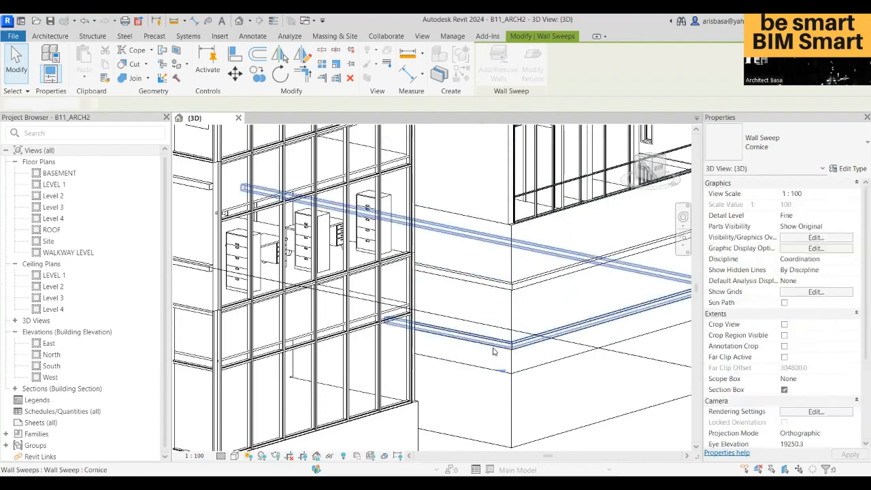
{"action": "scroll", "coordinate": [493, 347], "scroll_direction": "down", "scroll_amount": 2}
{"action": "middle_click_drag", "start_coordinate": [510, 359], "coordinate": [602, 385], "text": "shift"}
{"action": "scroll", "coordinate": [515, 339], "scroll_direction": "down", "scroll_amount": 1}
{"action": "scroll", "coordinate": [545, 379], "scroll_direction": "down", "scroll_amount": 1}
{"action": "middle_click_drag", "start_coordinate": [545, 359], "coordinate": [674, 349], "text": "shift"}
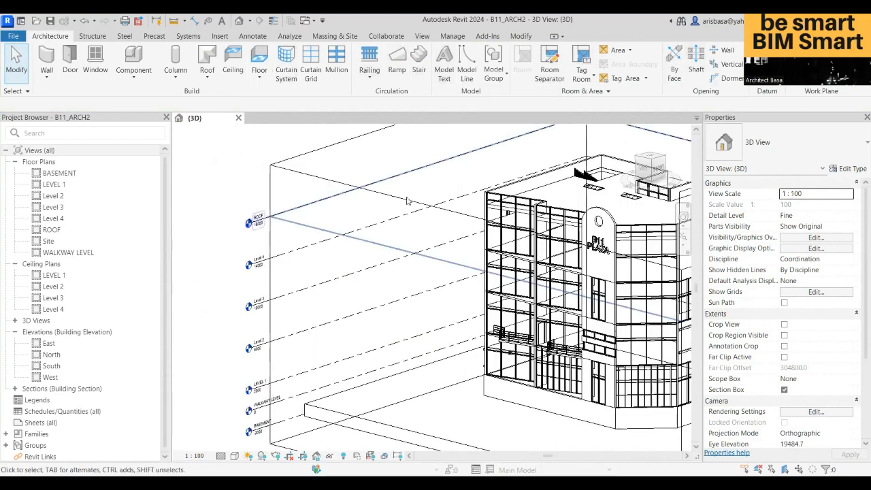
Step: Open the LEVEL 1 floor plan and examine the model group of walls and toilets next to the stair
{"action": "double_click", "coordinate": [55, 184]}
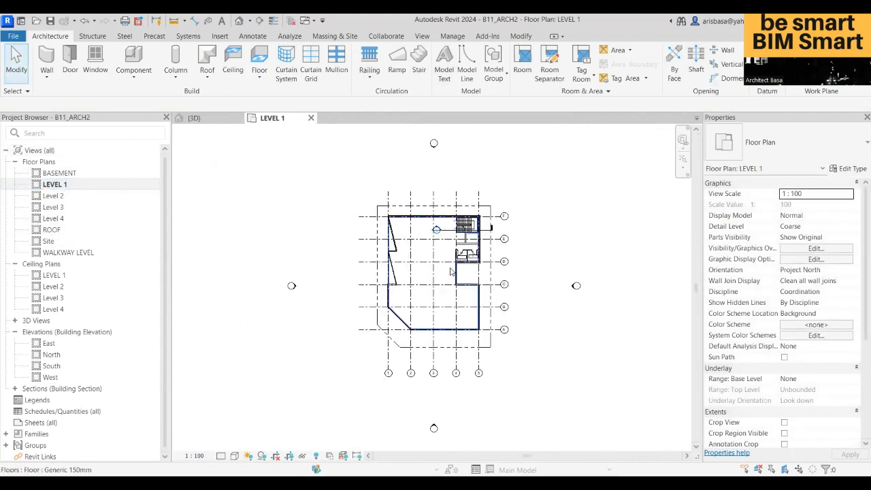
{"action": "scroll", "coordinate": [472, 253], "scroll_direction": "up", "scroll_amount": 6}
{"action": "scroll", "coordinate": [471, 253], "scroll_direction": "up", "scroll_amount": 2}
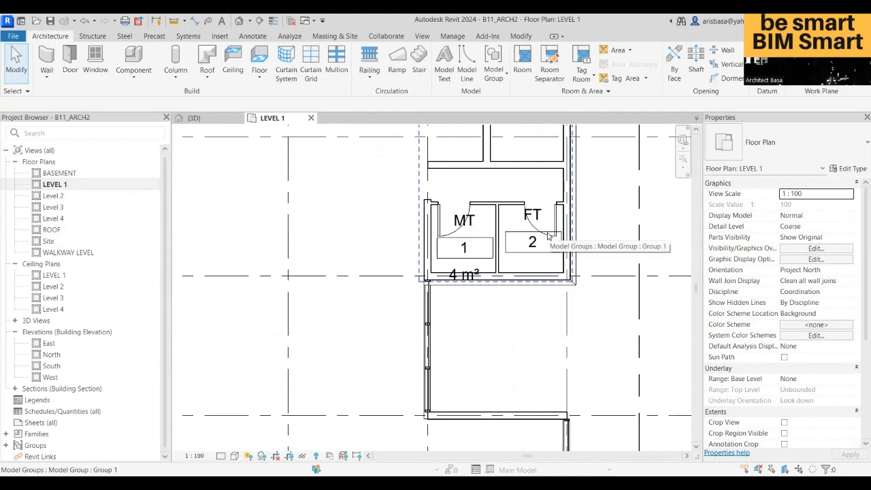
{"action": "scroll", "coordinate": [373, 313], "scroll_direction": "down", "scroll_amount": 3}
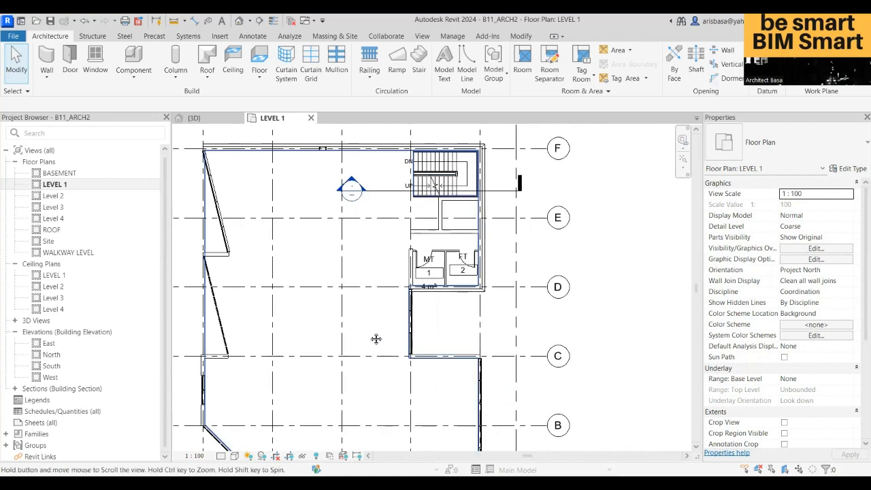
{"action": "scroll", "coordinate": [439, 248], "scroll_direction": "up", "scroll_amount": 4}
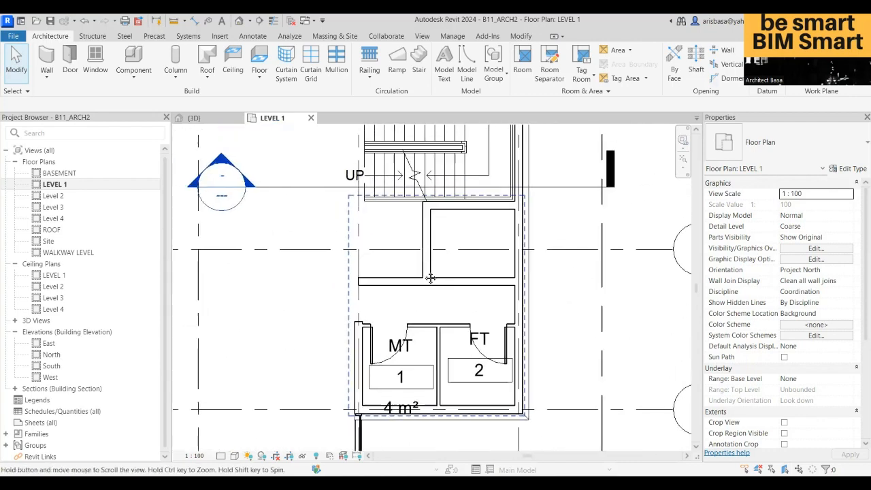
{"action": "left_click", "coordinate": [430, 242]}
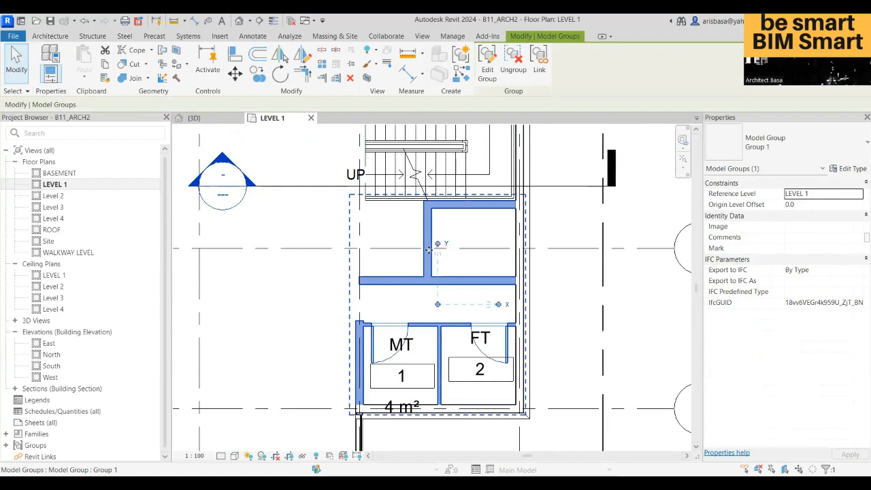
{"action": "key", "text": "Escape"}
{"action": "left_click", "coordinate": [430, 247]}
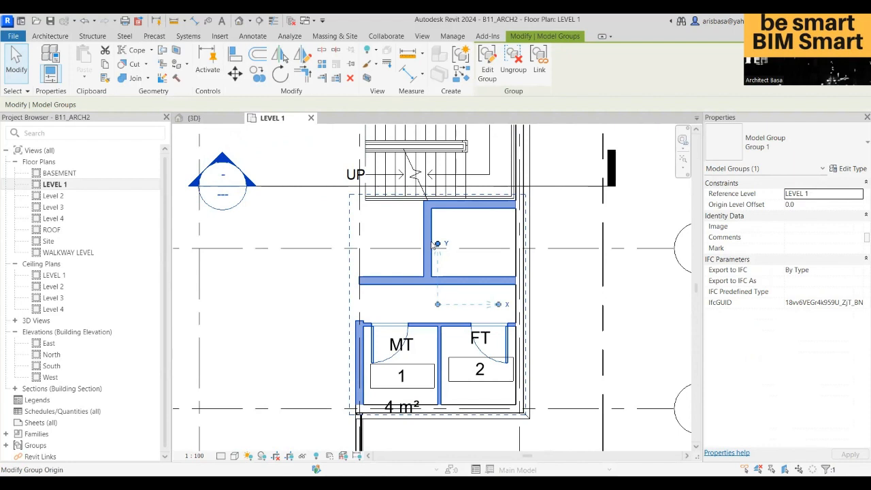
{"action": "scroll", "coordinate": [433, 259], "scroll_direction": "down", "scroll_amount": 3}
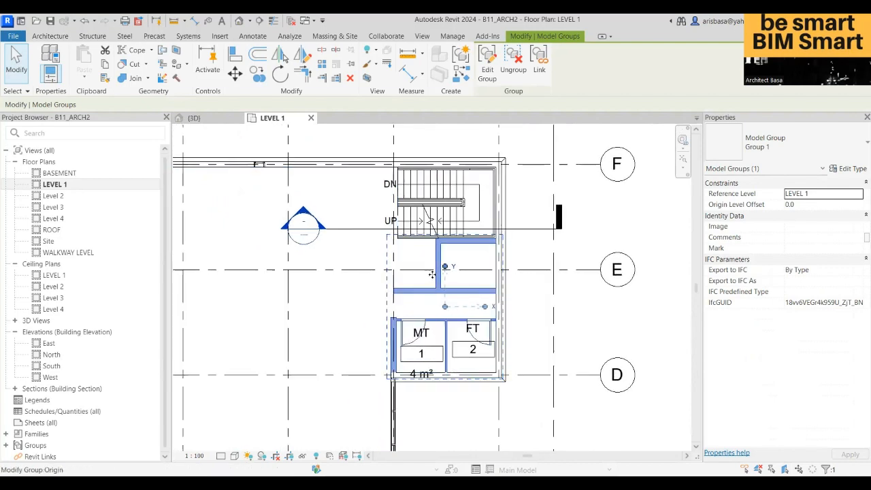
{"action": "scroll", "coordinate": [411, 286], "scroll_direction": "down", "scroll_amount": 2}
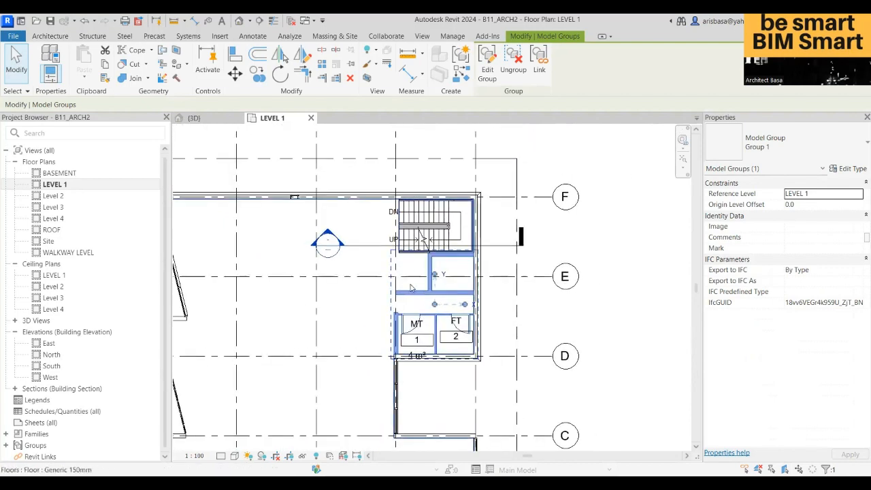
{"action": "key", "text": "Escape"}
Step: Place a building section beside the stair and toilets, running from beyond grid F to past grid D and facing the stair
{"action": "scroll", "coordinate": [410, 287], "scroll_direction": "up", "scroll_amount": 3}
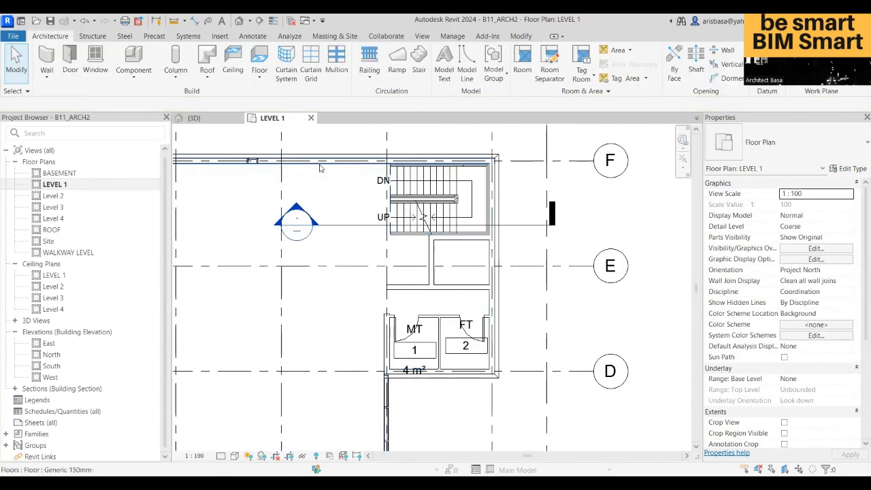
{"action": "left_click", "coordinate": [259, 20]}
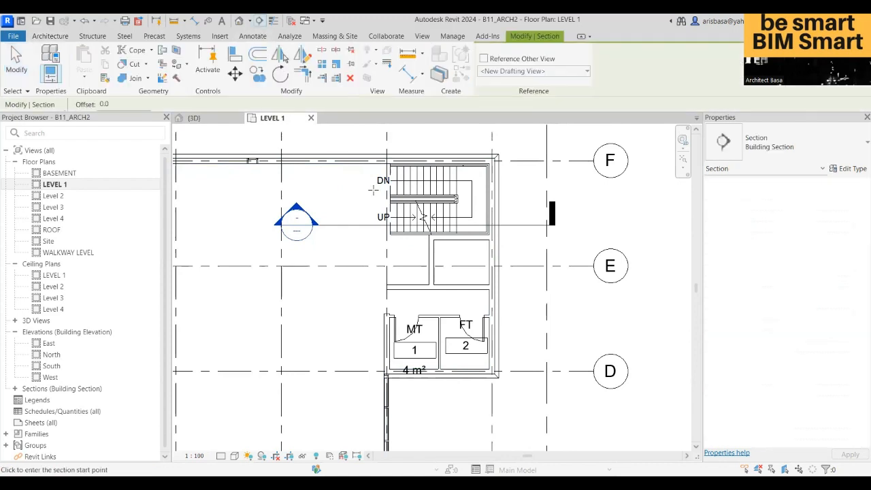
{"action": "left_click", "coordinate": [357, 146]}
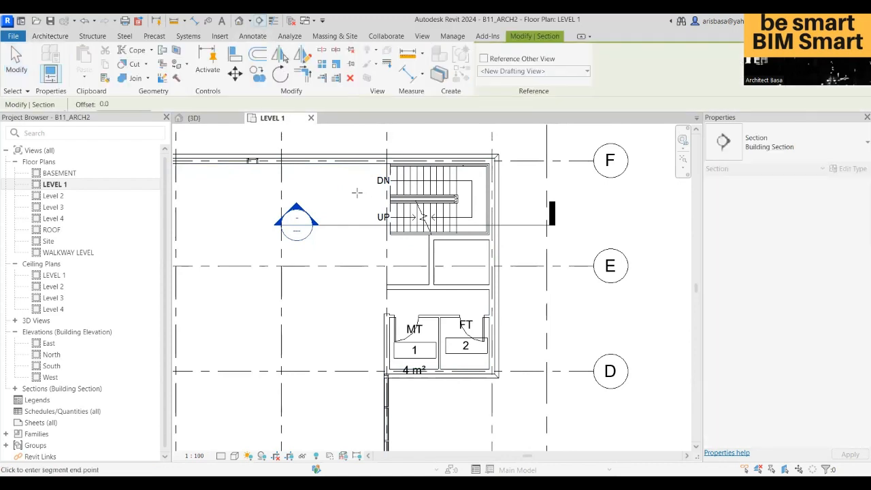
{"action": "left_click", "coordinate": [357, 390]}
{"action": "middle_click_drag", "start_coordinate": [415, 337], "coordinate": [417, 374]}
{"action": "scroll", "coordinate": [419, 320], "scroll_direction": "up", "scroll_amount": 2}
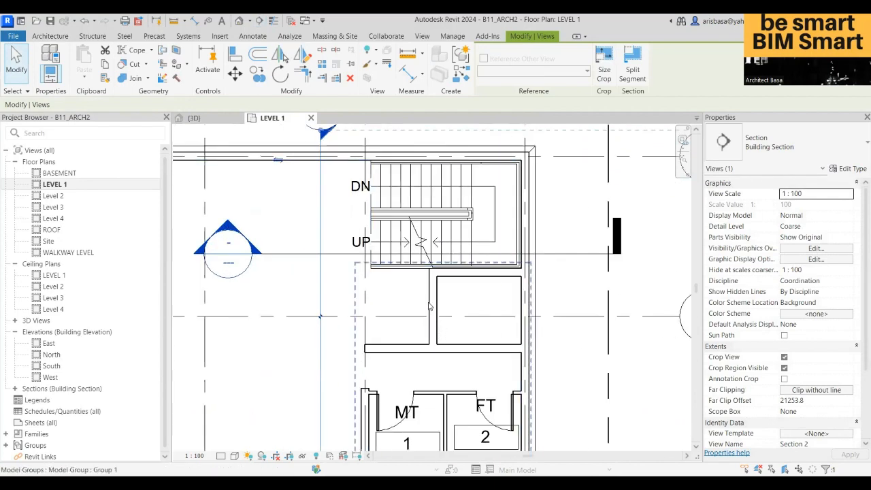
{"action": "scroll", "coordinate": [432, 313], "scroll_direction": "down", "scroll_amount": 2}
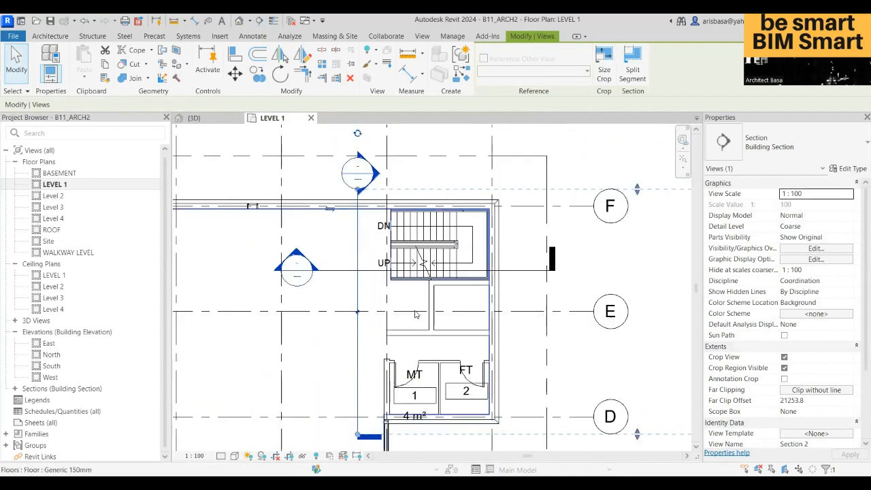
Step: Open the view of the new building section and examine its Level 1 storey
{"action": "left_click", "coordinate": [372, 308]}
{"action": "right_click", "coordinate": [358, 257]}
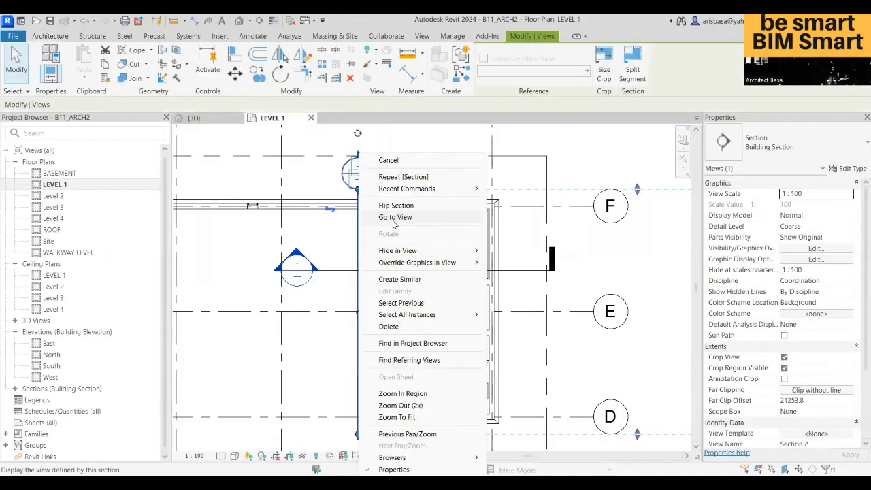
{"action": "left_click", "coordinate": [398, 215]}
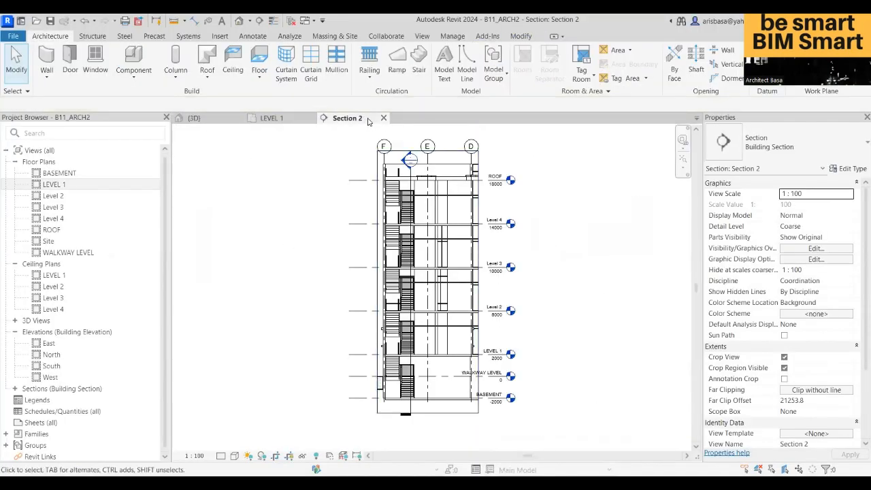
{"action": "scroll", "coordinate": [454, 350], "scroll_direction": "up", "scroll_amount": 3}
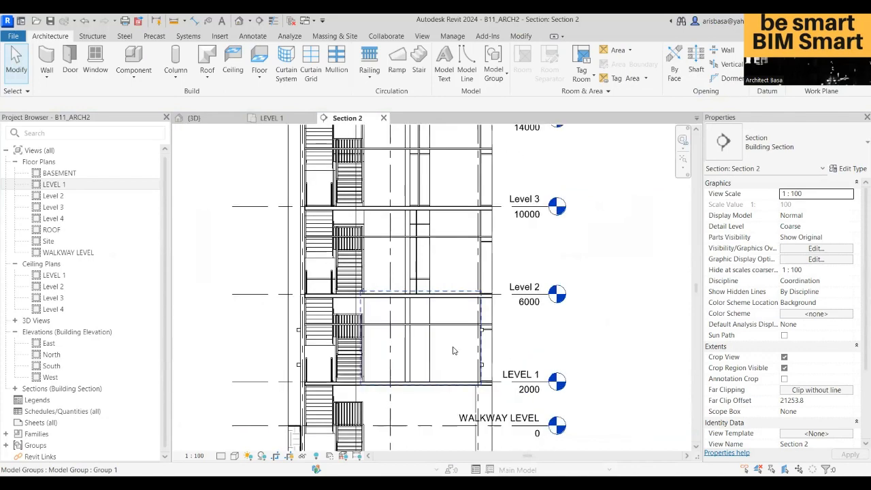
Step: Select the Level 1 model group in the section, return to the LEVEL 1 floor plan and open the group for editing
{"action": "left_click", "coordinate": [468, 347]}
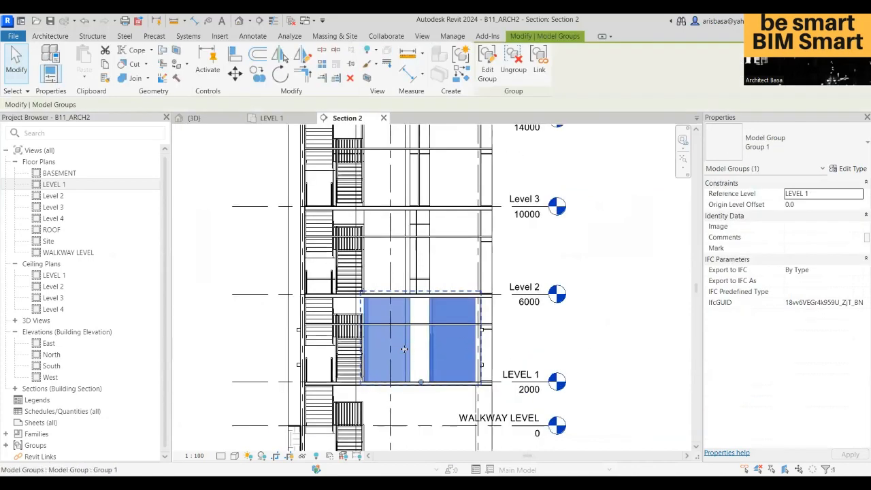
{"action": "scroll", "coordinate": [404, 349], "scroll_direction": "down", "scroll_amount": 2}
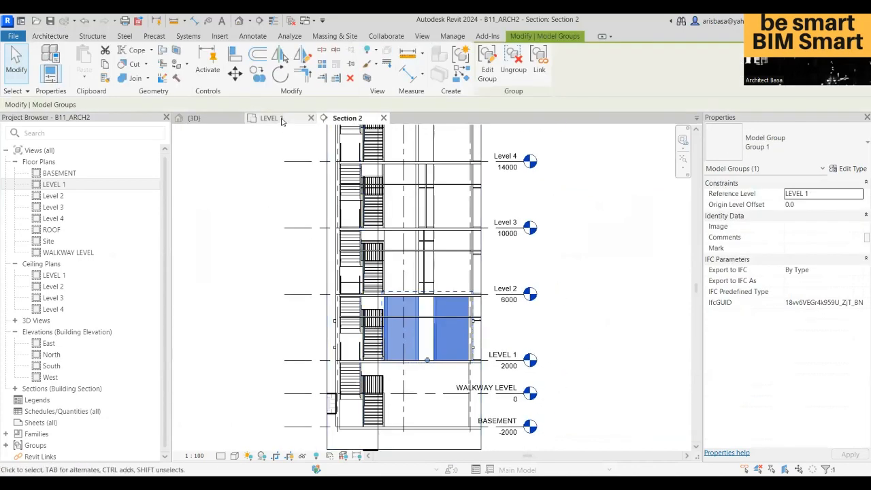
{"action": "left_click", "coordinate": [282, 121]}
{"action": "scroll", "coordinate": [412, 302], "scroll_direction": "up", "scroll_amount": 4}
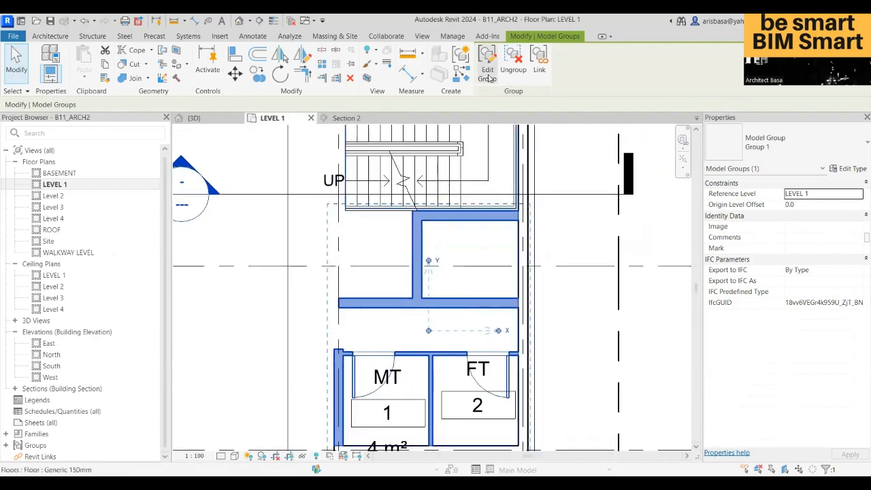
{"action": "left_click", "coordinate": [486, 65]}
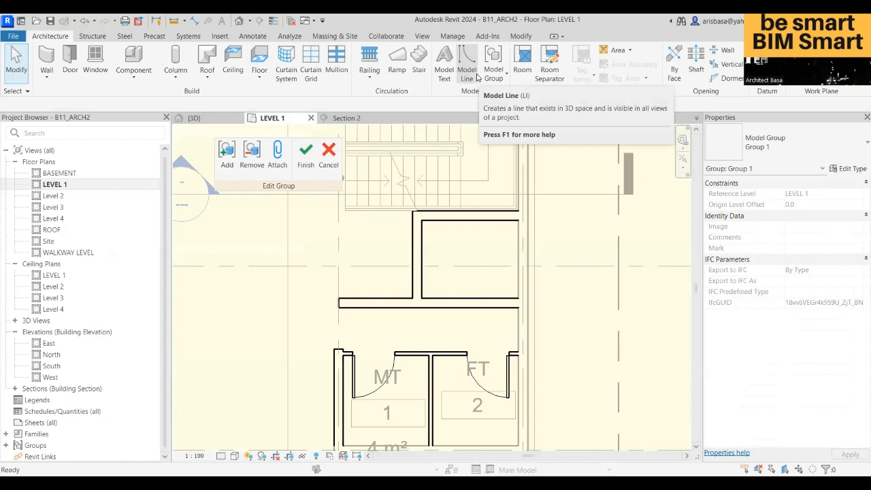
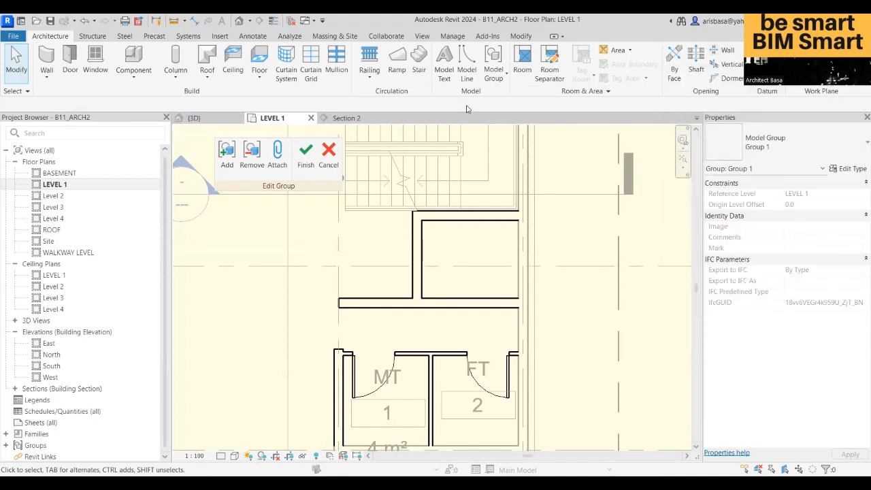
Step: Cut a rectangular Wall Opening in the group's short wall crossing grid E beside the stair, and set its width to 1000 mm
{"action": "left_click", "coordinate": [723, 54]}
{"action": "scroll", "coordinate": [433, 243], "scroll_direction": "up", "scroll_amount": 2}
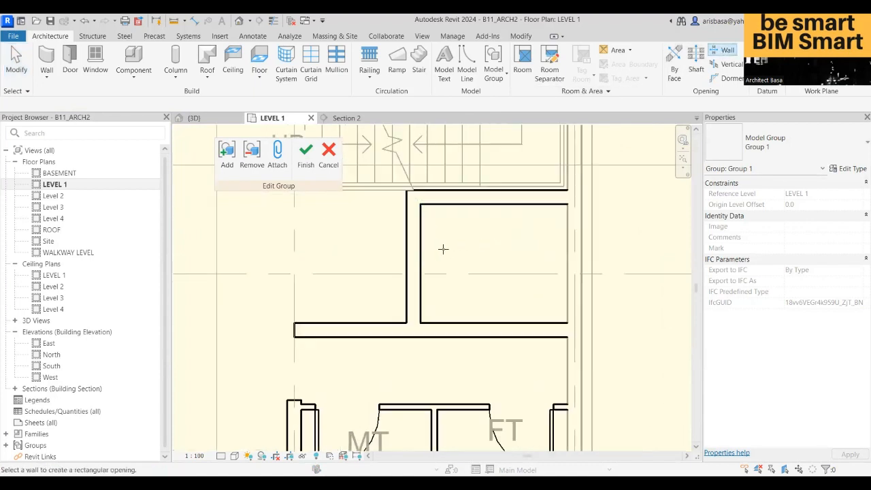
{"action": "scroll", "coordinate": [473, 236], "scroll_direction": "up", "scroll_amount": 1}
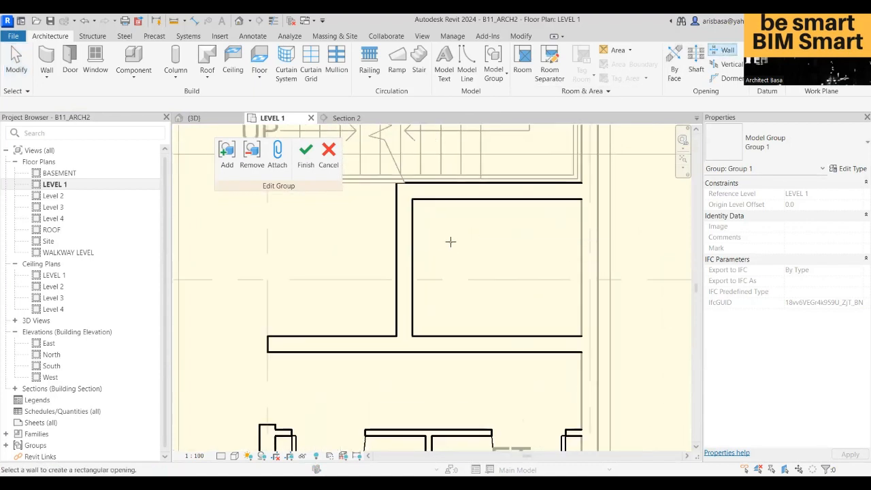
{"action": "left_click", "coordinate": [396, 218]}
{"action": "left_click", "coordinate": [396, 218]}
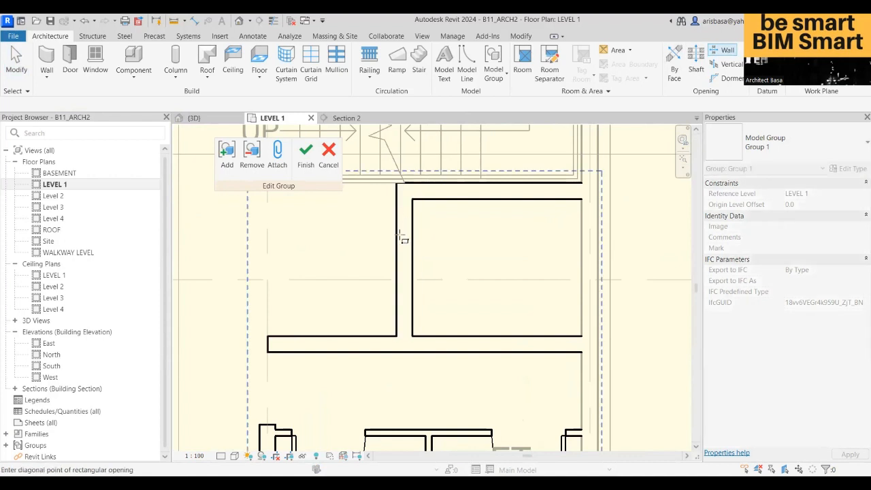
{"action": "left_click", "coordinate": [400, 318]}
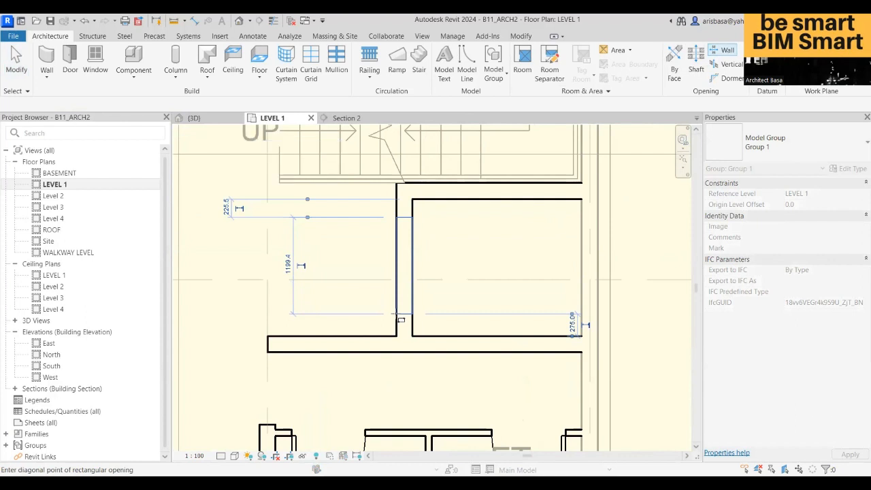
{"action": "left_click", "coordinate": [287, 267]}
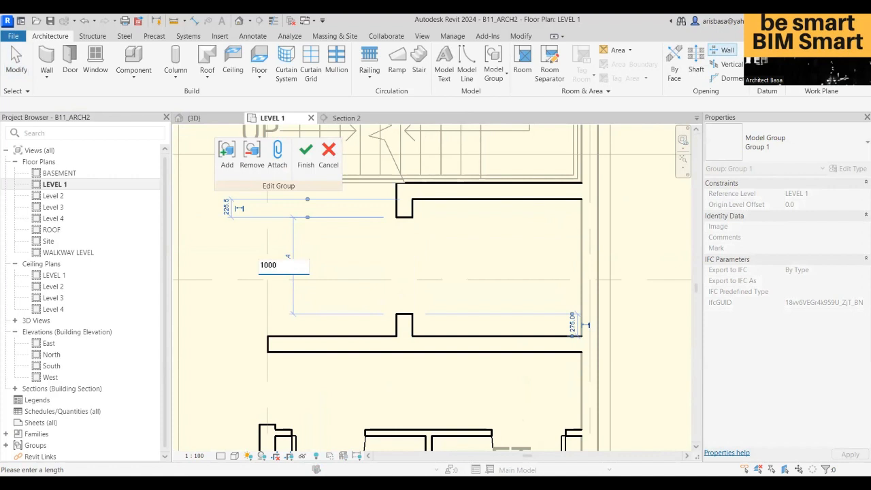
{"action": "key", "text": "Return"}
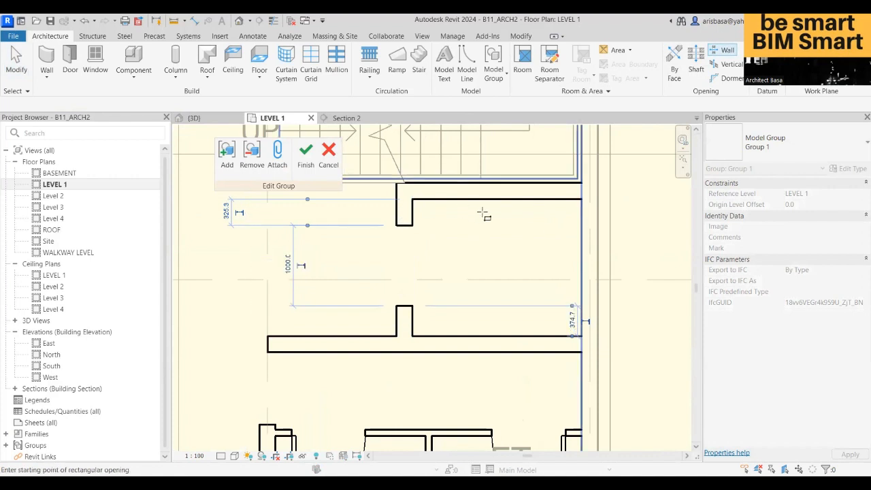
Step: Inspect the new wall opening in plan and in the Section 2 view
{"action": "scroll", "coordinate": [486, 218], "scroll_direction": "down", "scroll_amount": 2}
{"action": "middle_click_drag", "start_coordinate": [487, 255], "coordinate": [488, 270]}
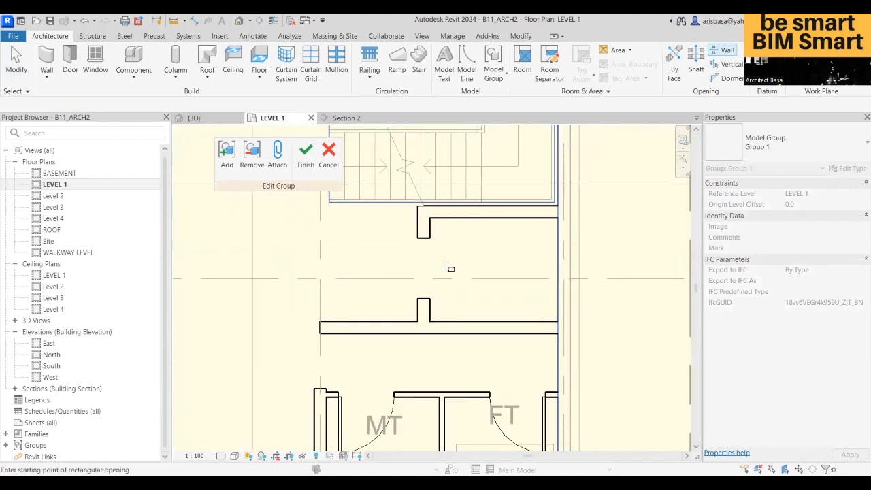
{"action": "scroll", "coordinate": [424, 266], "scroll_direction": "down", "scroll_amount": 2}
{"action": "middle_click_drag", "start_coordinate": [477, 246], "coordinate": [528, 224]}
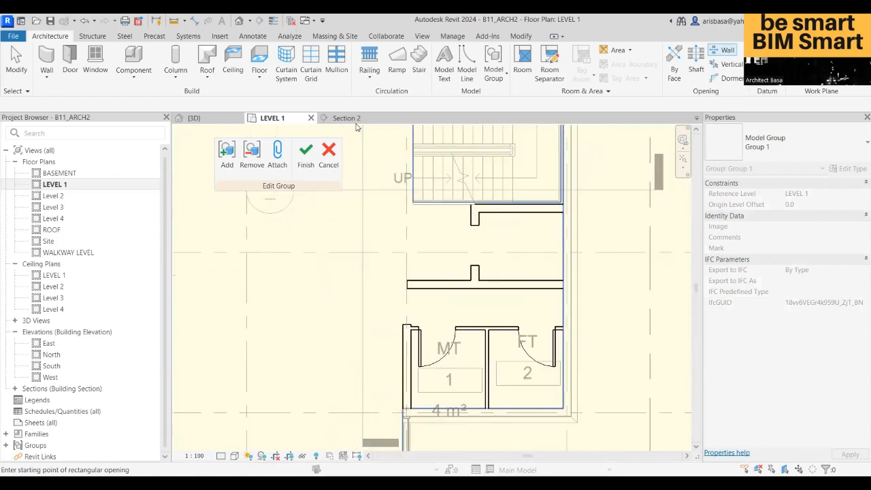
{"action": "left_click", "coordinate": [353, 118]}
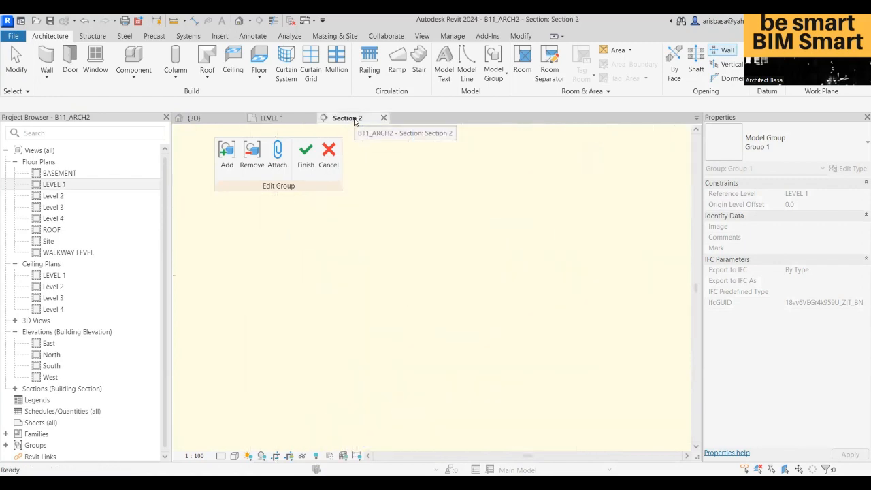
{"action": "scroll", "coordinate": [405, 355], "scroll_direction": "up", "scroll_amount": 3}
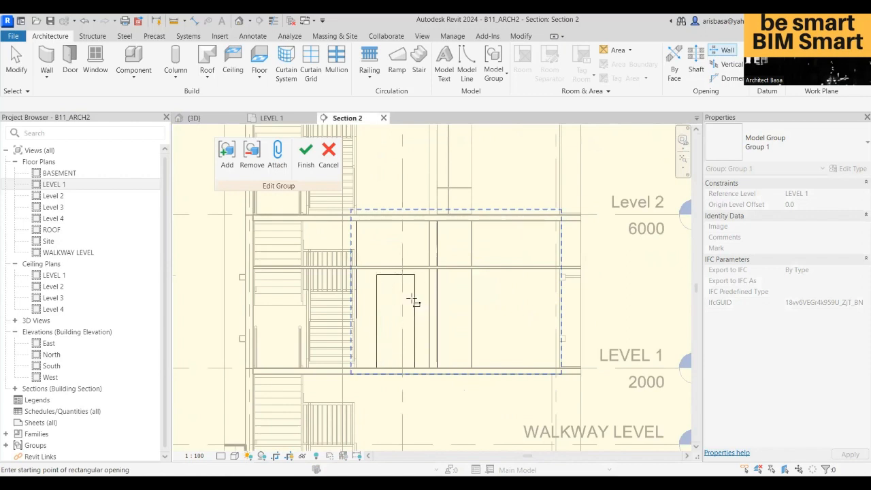
{"action": "scroll", "coordinate": [413, 300], "scroll_direction": "up", "scroll_amount": 1}
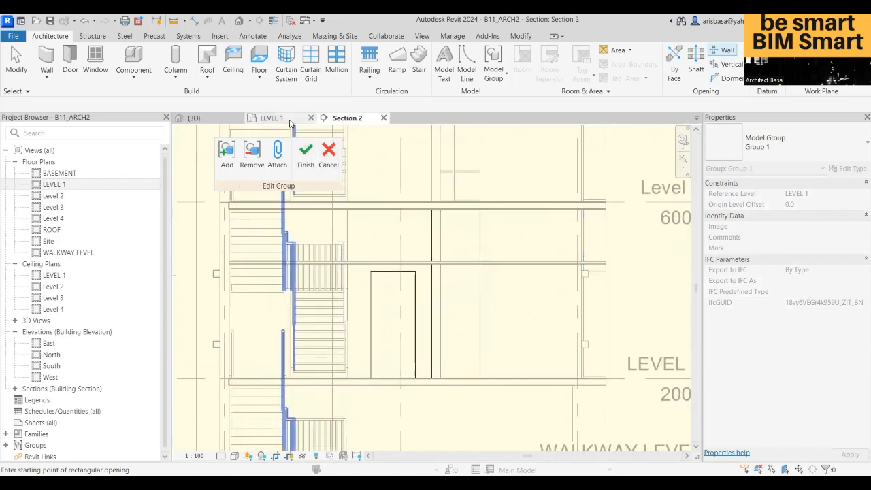
Step: Leave the opening command, select the new wall opening in the LEVEL 1 plan and bring it up in the Section 2 view
{"action": "left_click", "coordinate": [292, 121]}
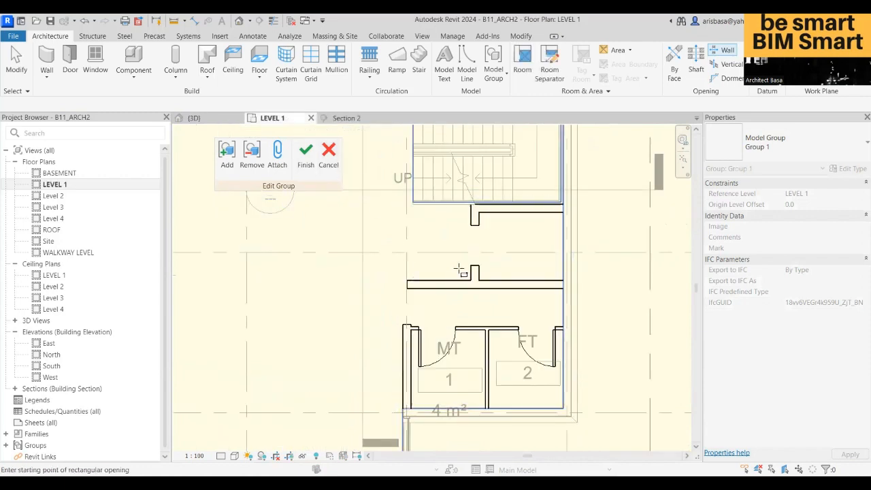
{"action": "key", "text": "Escape"}
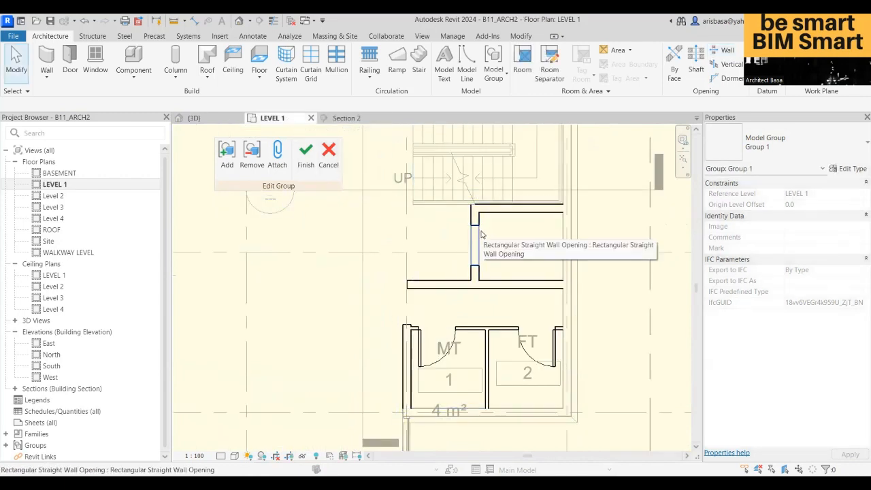
{"action": "left_click", "coordinate": [481, 235]}
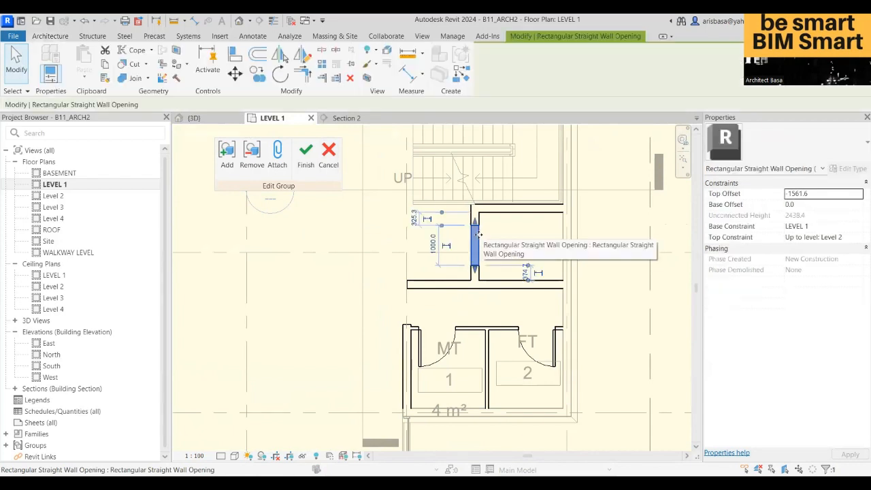
{"action": "left_click", "coordinate": [348, 119]}
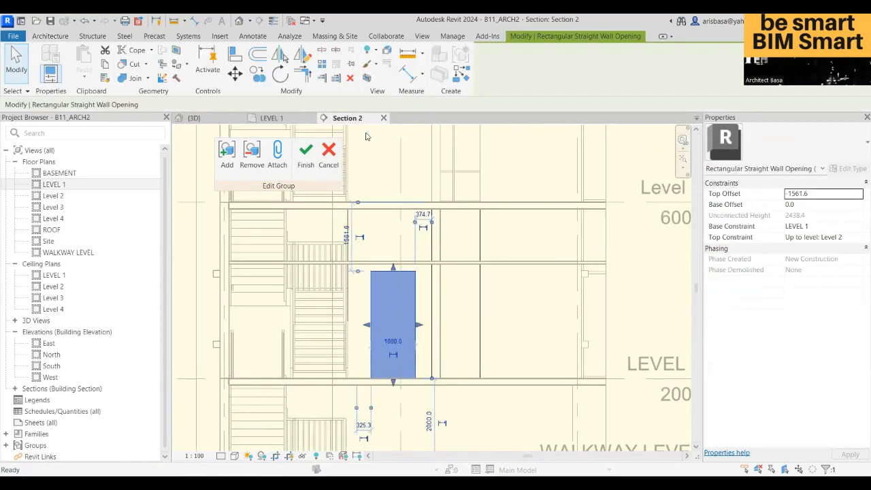
{"action": "scroll", "coordinate": [385, 291], "scroll_direction": "up", "scroll_amount": 2}
{"action": "middle_click_drag", "start_coordinate": [389, 267], "coordinate": [428, 233]}
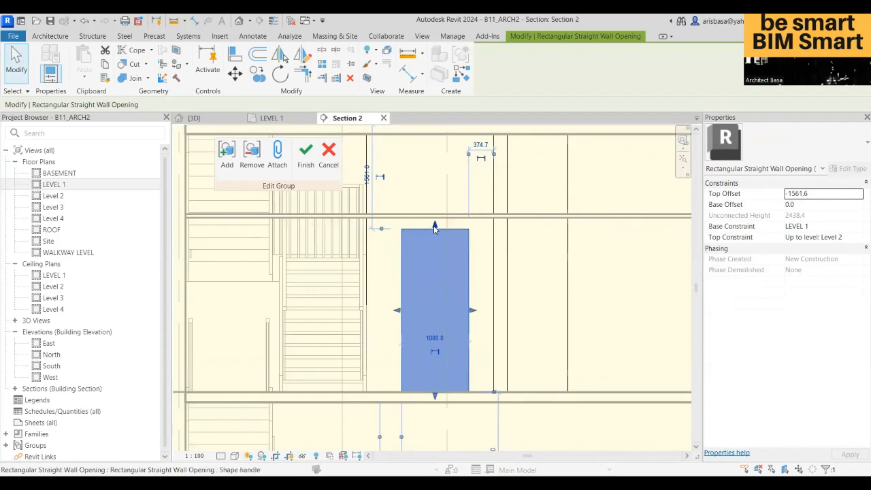
Step: Lower the top edge of the selected wall opening in section and set its Top Offset to -2000
{"action": "left_click_drag", "start_coordinate": [434, 229], "coordinate": [435, 251]}
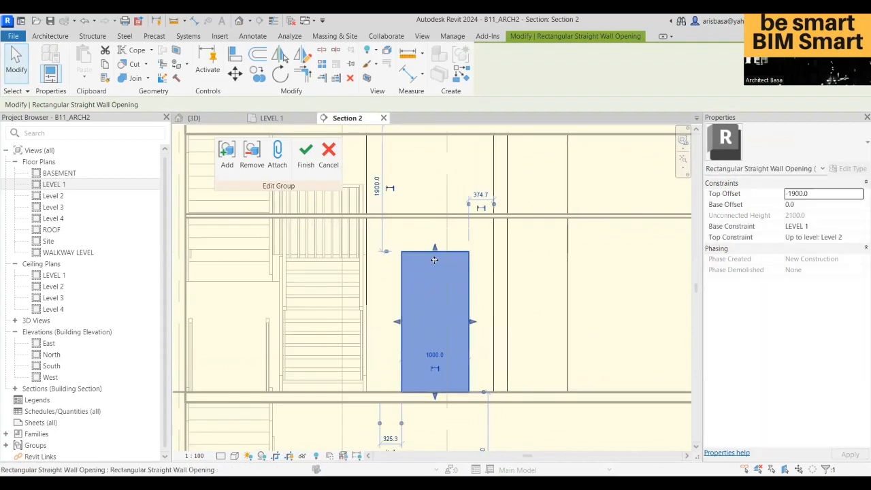
{"action": "middle_click_drag", "start_coordinate": [441, 271], "coordinate": [473, 278]}
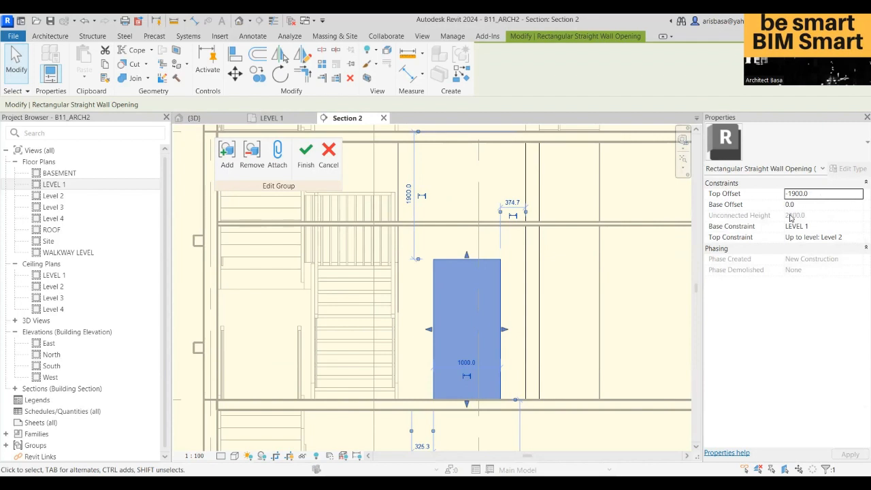
{"action": "left_click", "coordinate": [817, 194]}
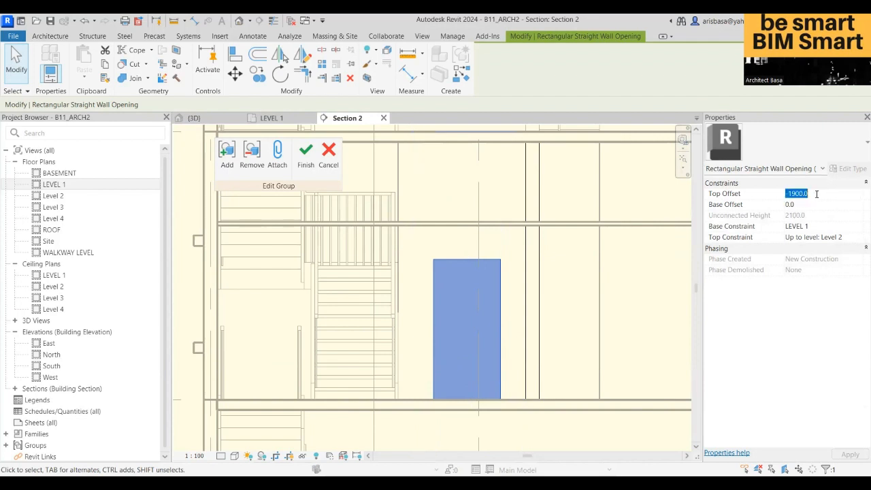
{"action": "type", "text": "-2000"}
{"action": "key", "text": "Return"}
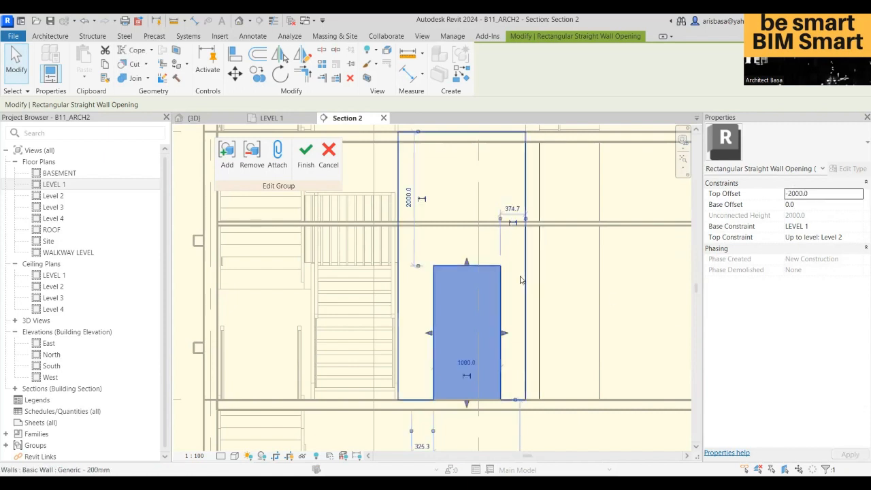
{"action": "scroll", "coordinate": [515, 283], "scroll_direction": "down", "scroll_amount": 3}
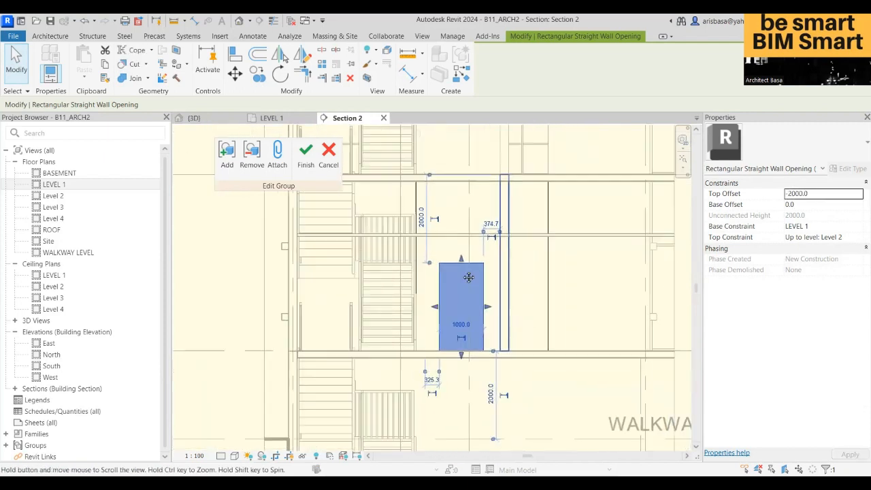
Step: Finish editing the group and accept the redundant-room warnings
{"action": "left_click", "coordinate": [305, 156]}
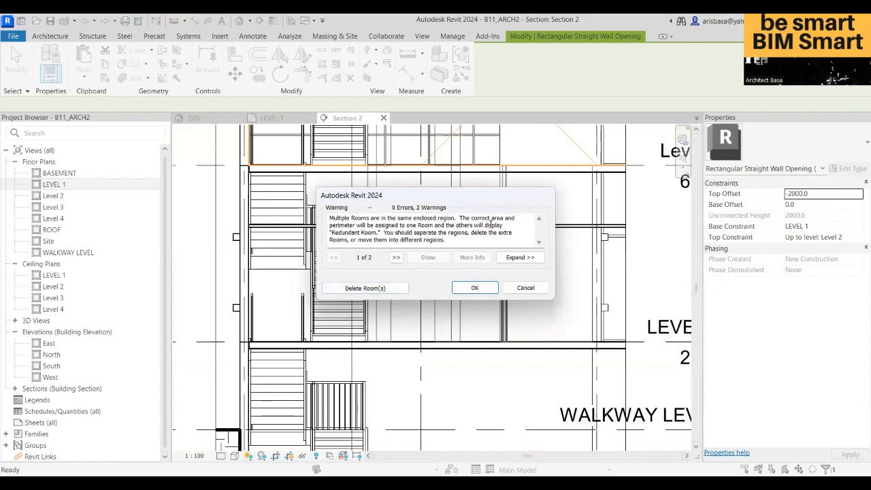
{"action": "left_click", "coordinate": [373, 288]}
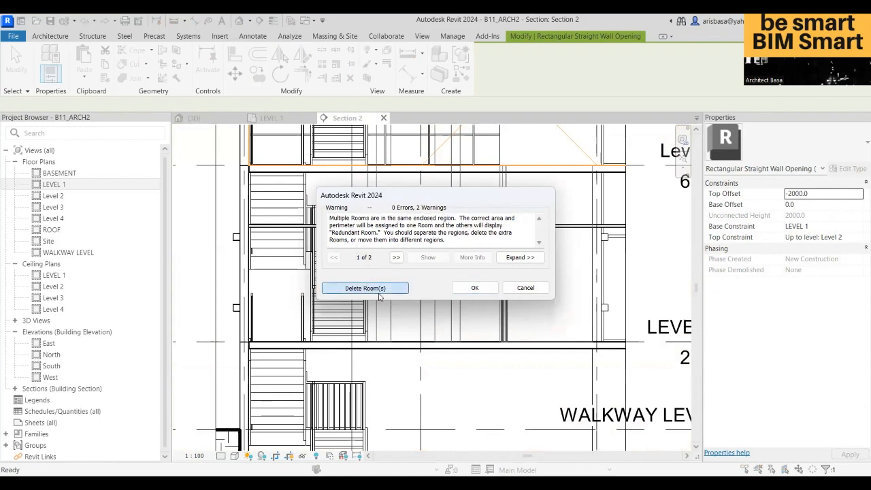
{"action": "left_click", "coordinate": [480, 291]}
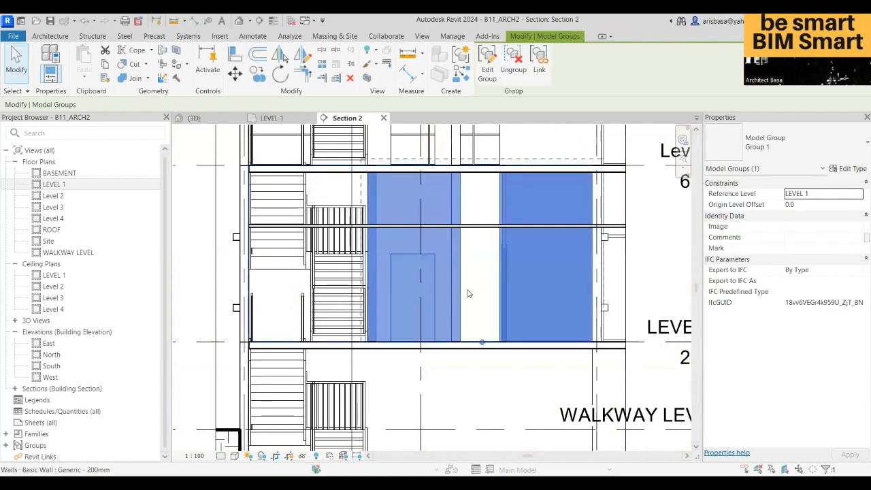
Step: Examine the wall openings on every storey up to the roof in Section 2, and return to the LEVEL 1 floor plan
{"action": "scroll", "coordinate": [422, 317], "scroll_direction": "down", "scroll_amount": 1}
{"action": "middle_click_drag", "start_coordinate": [436, 339], "coordinate": [443, 420]}
{"action": "middle_click_drag", "start_coordinate": [432, 291], "coordinate": [439, 388]}
{"action": "middle_click_drag", "start_coordinate": [435, 270], "coordinate": [425, 361]}
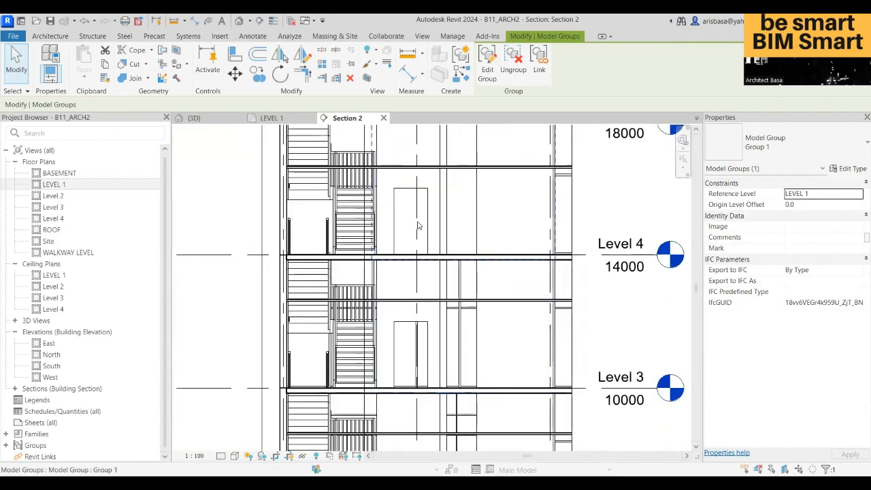
{"action": "middle_click_drag", "start_coordinate": [419, 226], "coordinate": [422, 319]}
{"action": "middle_click_drag", "start_coordinate": [425, 279], "coordinate": [422, 301]}
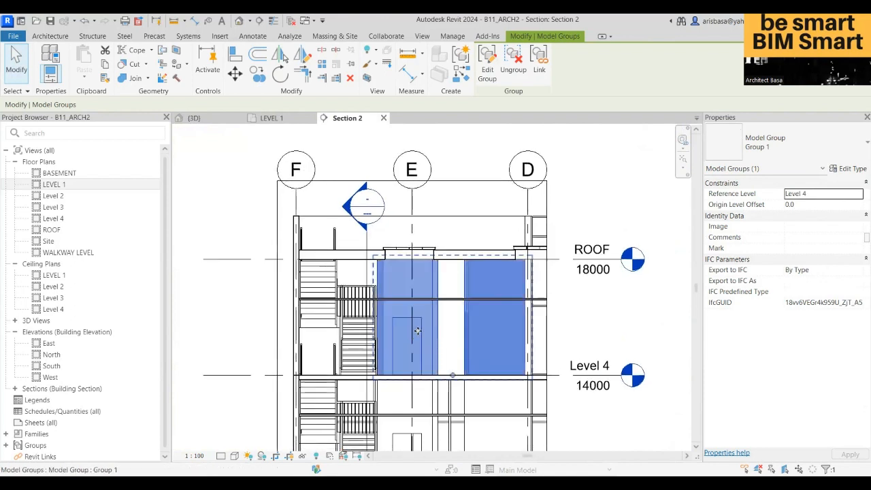
{"action": "key", "text": "Escape"}
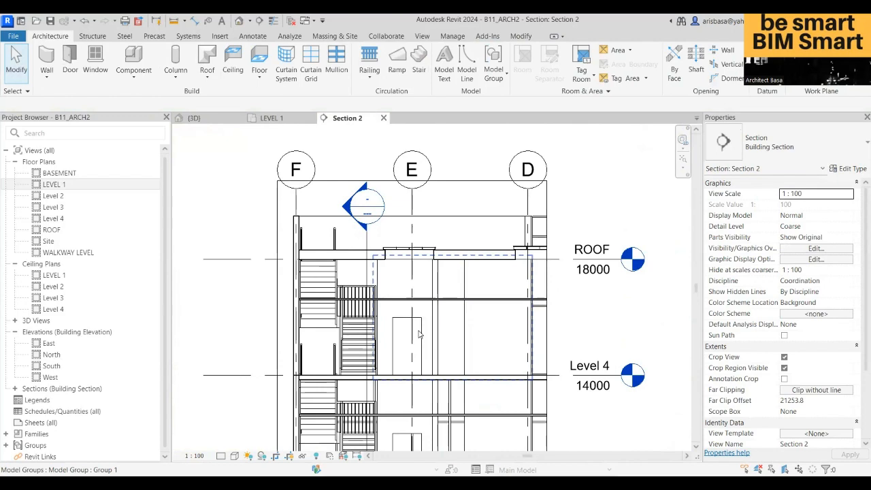
{"action": "scroll", "coordinate": [419, 345], "scroll_direction": "down", "scroll_amount": 2}
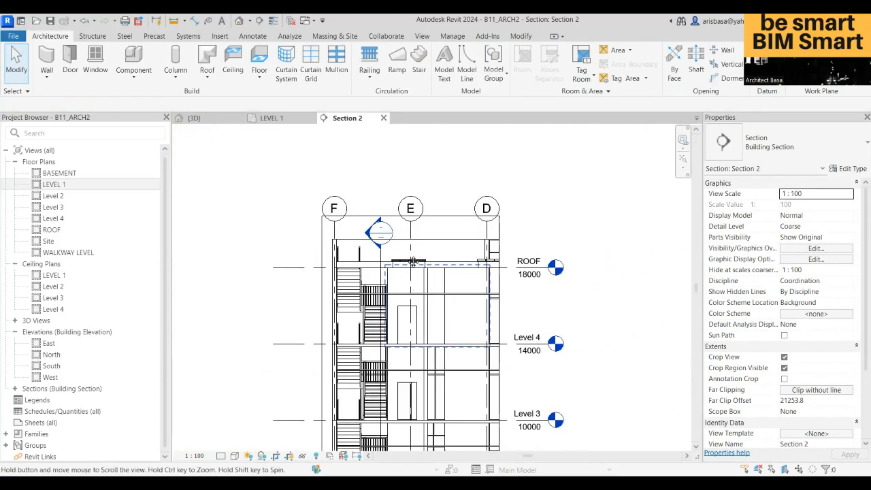
{"action": "middle_click_drag", "start_coordinate": [440, 358], "coordinate": [496, 234]}
{"action": "scroll", "coordinate": [479, 272], "scroll_direction": "up", "scroll_amount": 1}
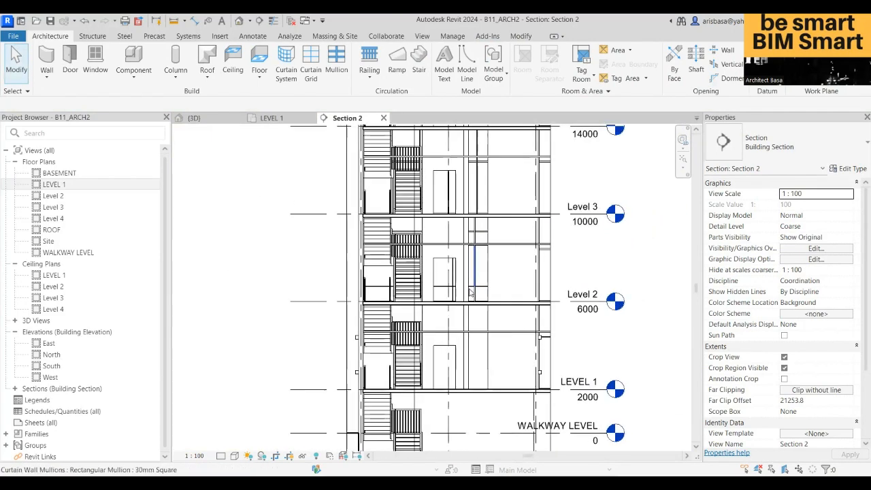
{"action": "middle_click_drag", "start_coordinate": [460, 310], "coordinate": [451, 266]}
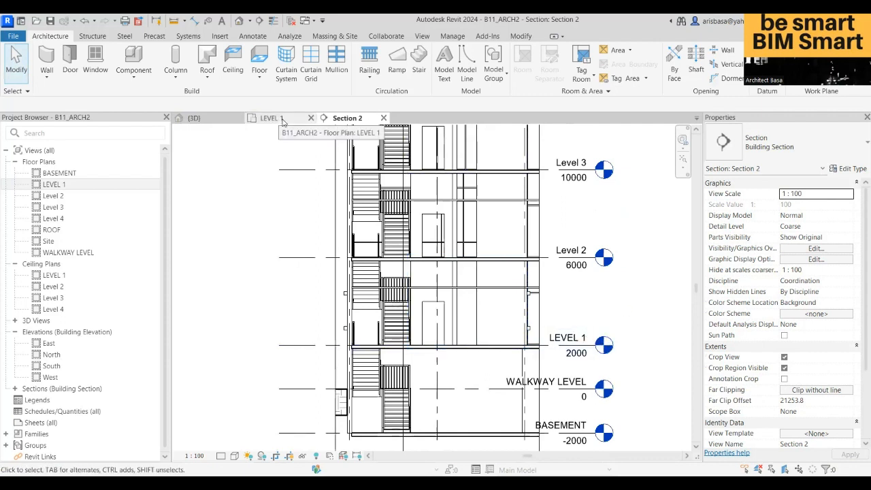
{"action": "left_click", "coordinate": [283, 120]}
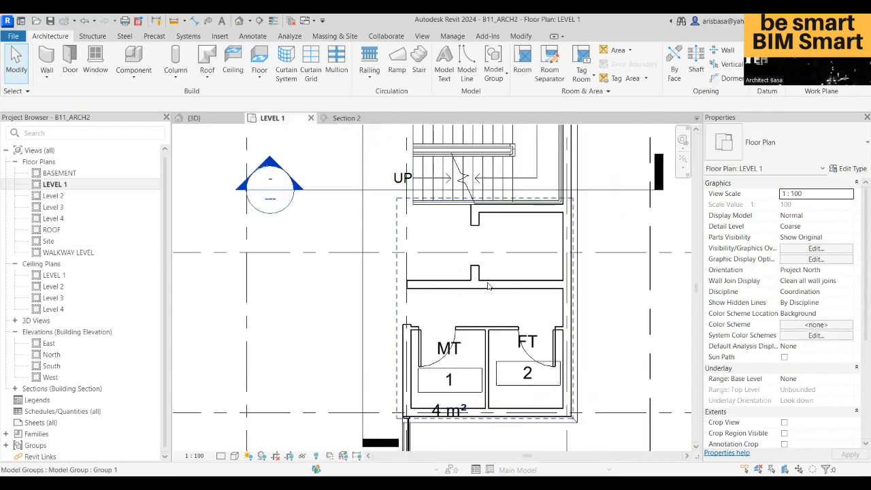
{"action": "left_click", "coordinate": [487, 286]}
{"action": "scroll", "coordinate": [502, 306], "scroll_direction": "down", "scroll_amount": 2}
{"action": "middle_click_drag", "start_coordinate": [509, 311], "coordinate": [461, 266]}
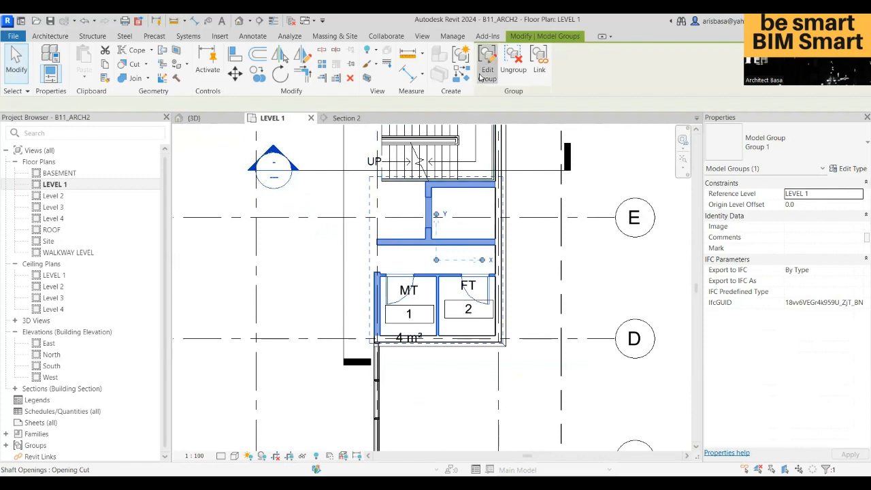
{"action": "left_click", "coordinate": [485, 73]}
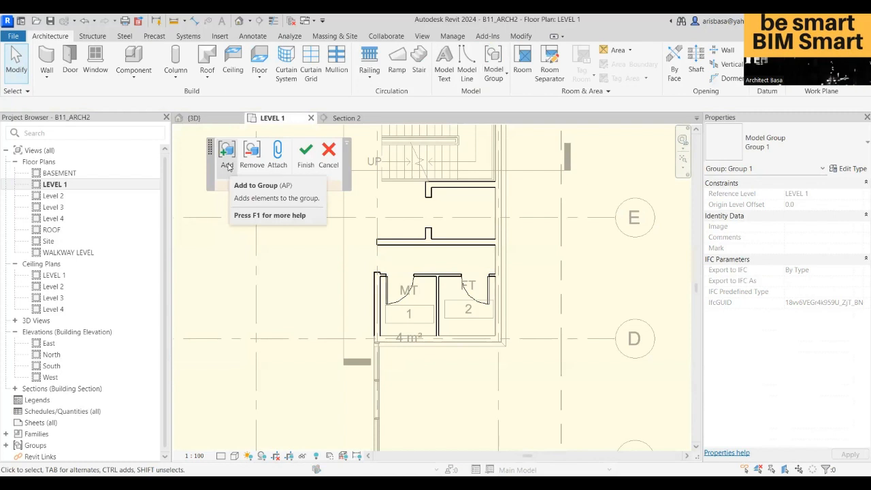
{"action": "left_click", "coordinate": [331, 151]}
{"action": "scroll", "coordinate": [413, 282], "scroll_direction": "up", "scroll_amount": 5}
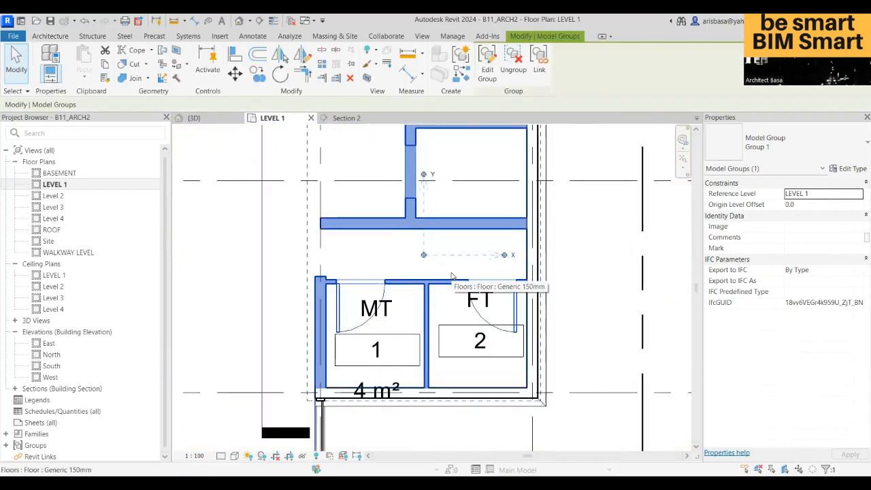
{"action": "key", "text": "Escape"}
Step: Draw an Interior - 135mm Partition (2-hr) wall about 1035 mm long from beside the FT door up to the corridor wall
{"action": "mouse_move", "coordinate": [439, 266]}
{"action": "middle_mouse_down"}
{"action": "mouse_move", "coordinate": [483, 308]}
{"action": "mouse_move", "coordinate": [480, 255]}
{"action": "mouse_move", "coordinate": [501, 376]}
{"action": "mouse_move", "coordinate": [531, 241]}
{"action": "mouse_move", "coordinate": [504, 268]}
{"action": "middle_mouse_up"}
{"action": "scroll", "coordinate": [502, 376], "scroll_direction": "down", "scroll_amount": 2}
{"action": "scroll", "coordinate": [527, 248], "scroll_direction": "up", "scroll_amount": 2}
{"action": "scroll", "coordinate": [505, 269], "scroll_direction": "up", "scroll_amount": 2}
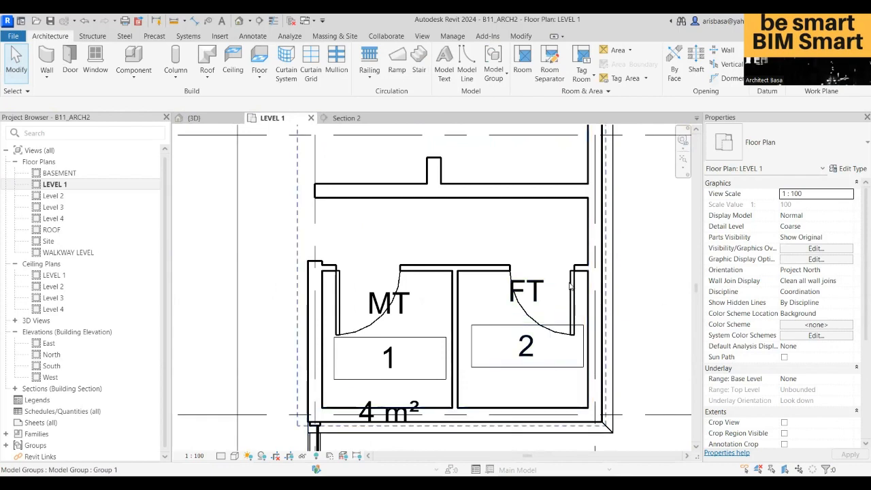
{"action": "left_click", "coordinate": [467, 271]}
{"action": "key", "text": "Escape"}
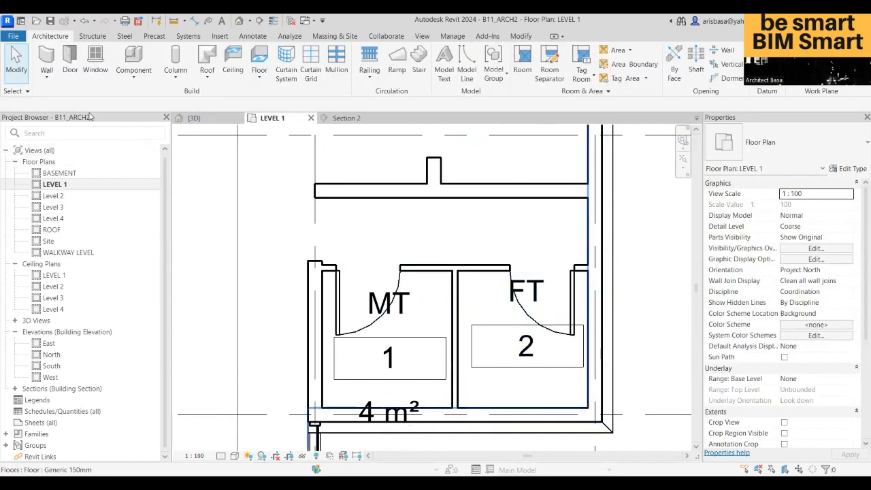
{"action": "left_click", "coordinate": [46, 77]}
{"action": "left_click", "coordinate": [54, 102]}
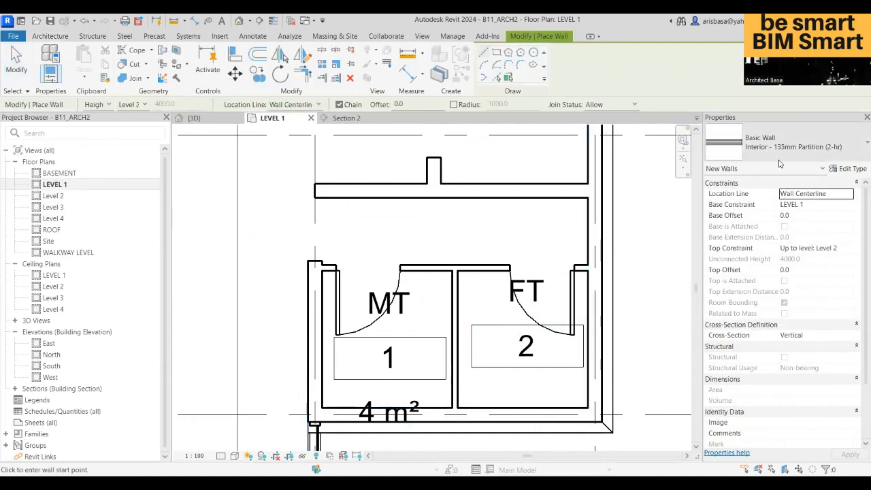
{"action": "scroll", "coordinate": [571, 264], "scroll_direction": "up", "scroll_amount": 2}
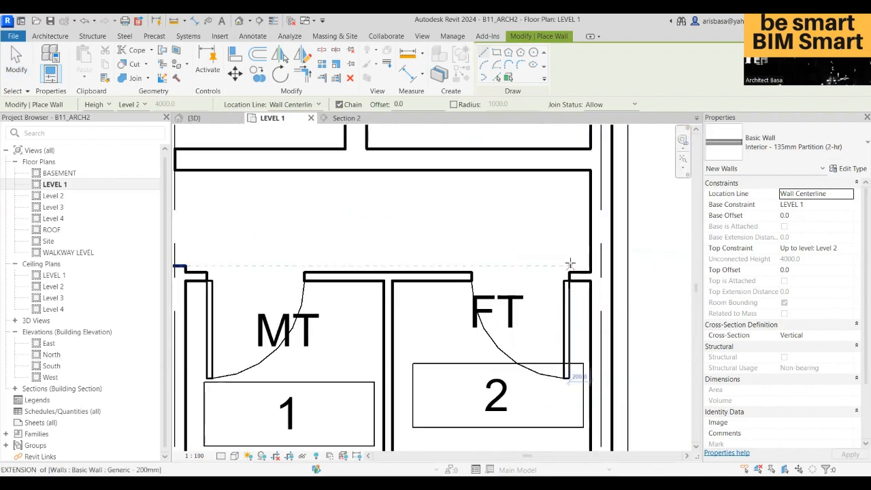
{"action": "left_click", "coordinate": [569, 269]}
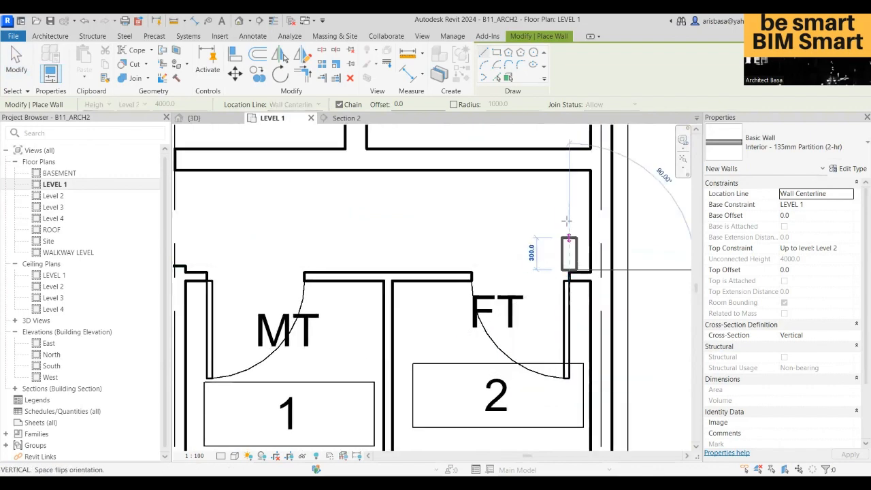
{"action": "left_click", "coordinate": [569, 169]}
{"action": "key", "text": "Escape"}
{"action": "key", "text": "Escape"}
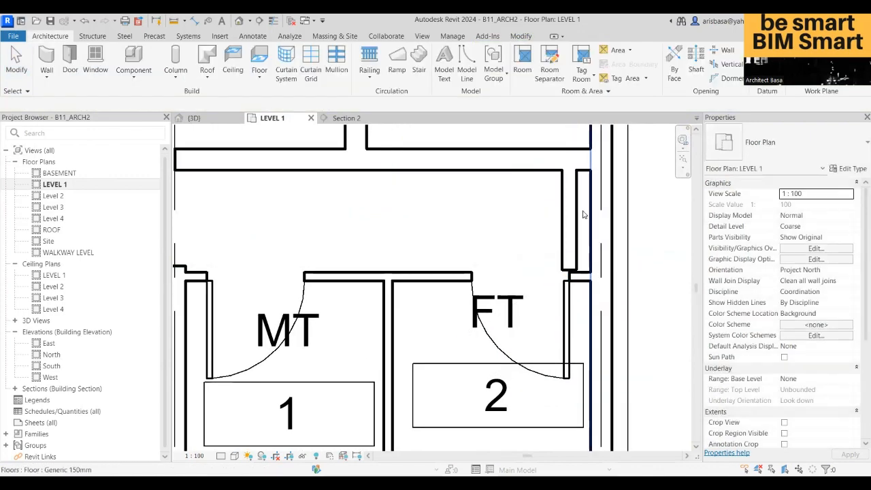
Step: Change the new short partition wall's type to Interior - Blockwork 100
{"action": "left_click", "coordinate": [570, 215]}
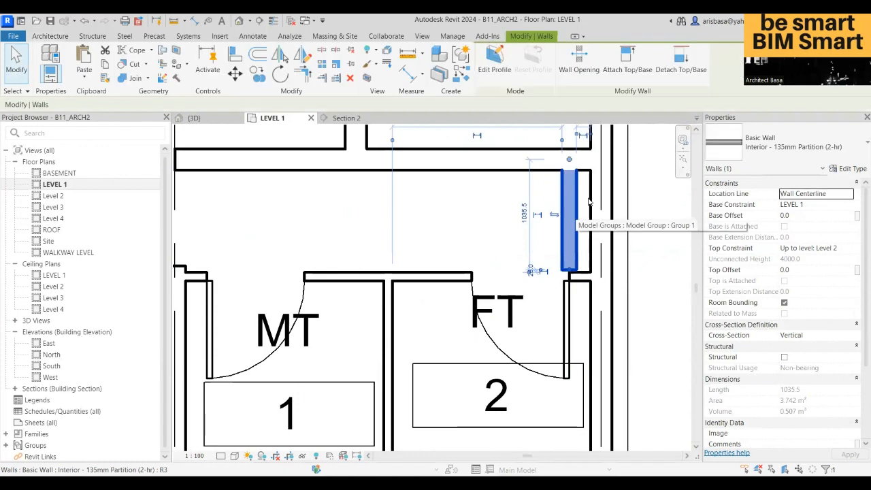
{"action": "left_click", "coordinate": [796, 144]}
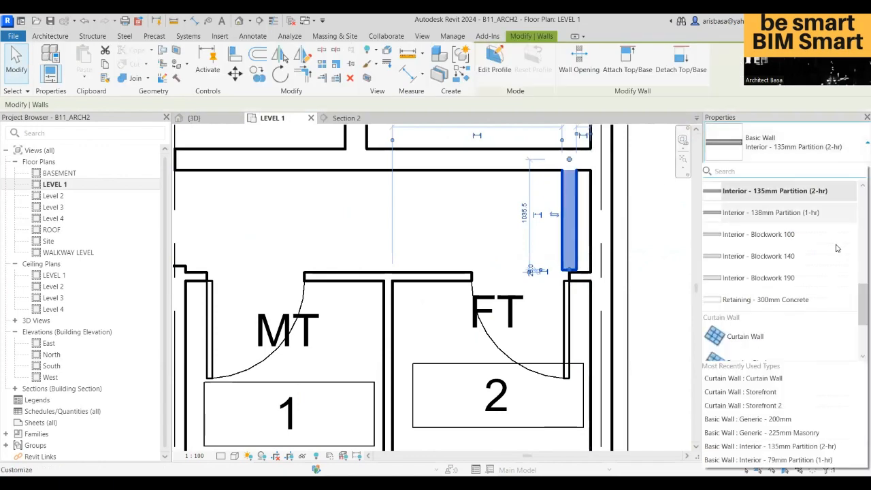
{"action": "left_click", "coordinate": [780, 234]}
{"action": "key", "text": "Escape"}
{"action": "scroll", "coordinate": [591, 253], "scroll_direction": "down", "scroll_amount": 2}
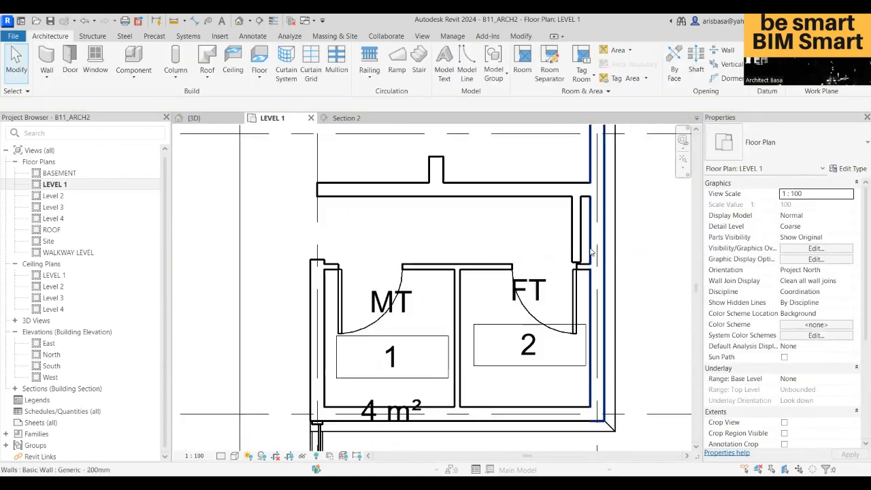
Step: Open the Level 1 model group for editing and start adding elements to it
{"action": "scroll", "coordinate": [591, 254], "scroll_direction": "down", "scroll_amount": 2}
{"action": "scroll", "coordinate": [574, 271], "scroll_direction": "up", "scroll_amount": 1}
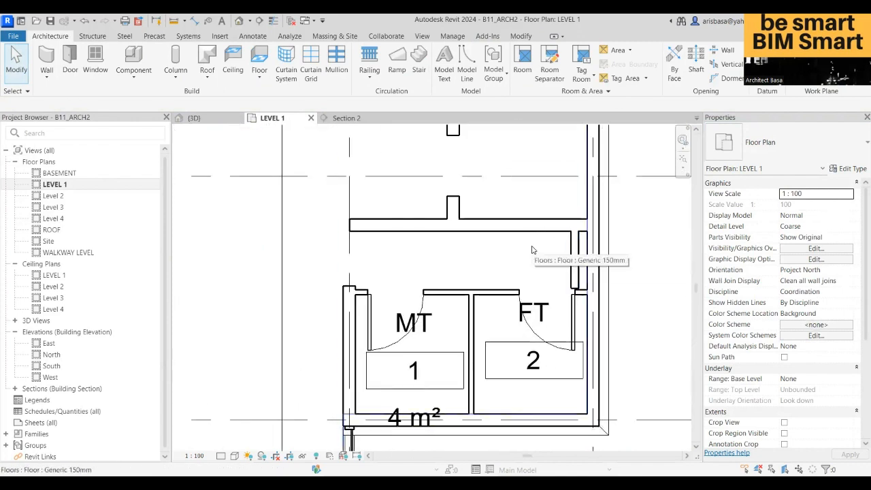
{"action": "scroll", "coordinate": [531, 252], "scroll_direction": "down", "scroll_amount": 2}
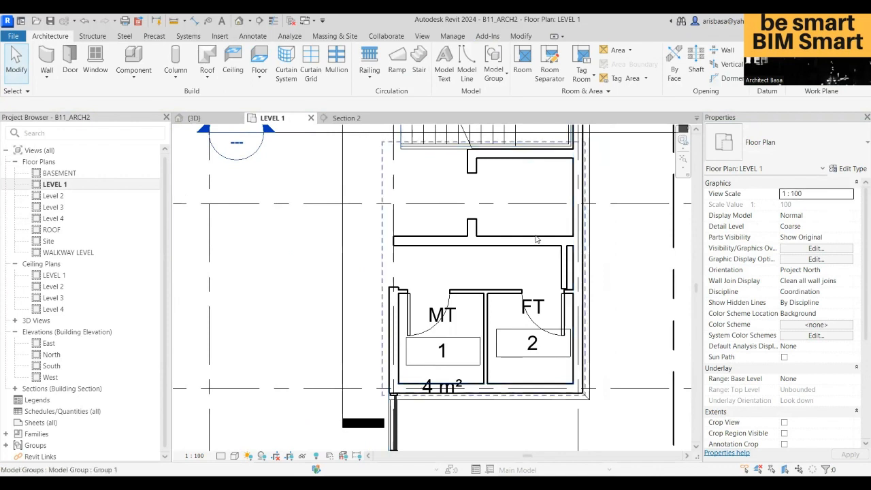
{"action": "left_click", "coordinate": [531, 247]}
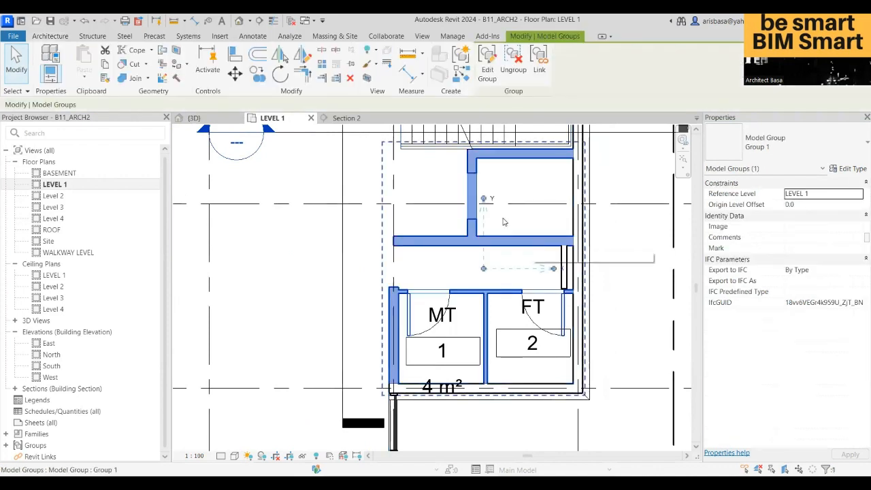
{"action": "left_click", "coordinate": [487, 74]}
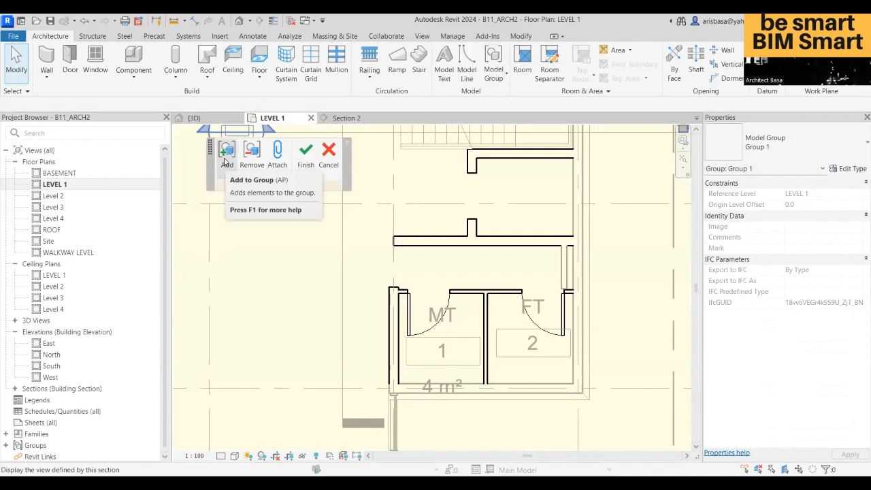
{"action": "left_click", "coordinate": [226, 160]}
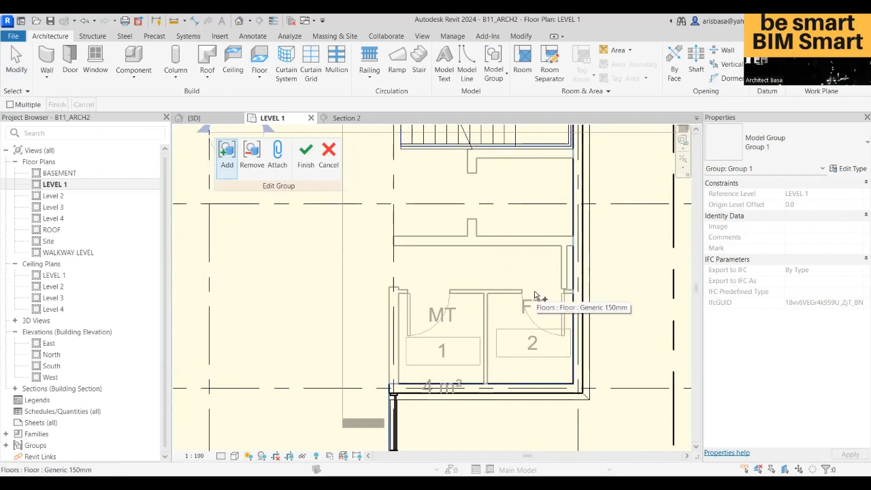
{"action": "scroll", "coordinate": [534, 296], "scroll_direction": "up", "scroll_amount": 2}
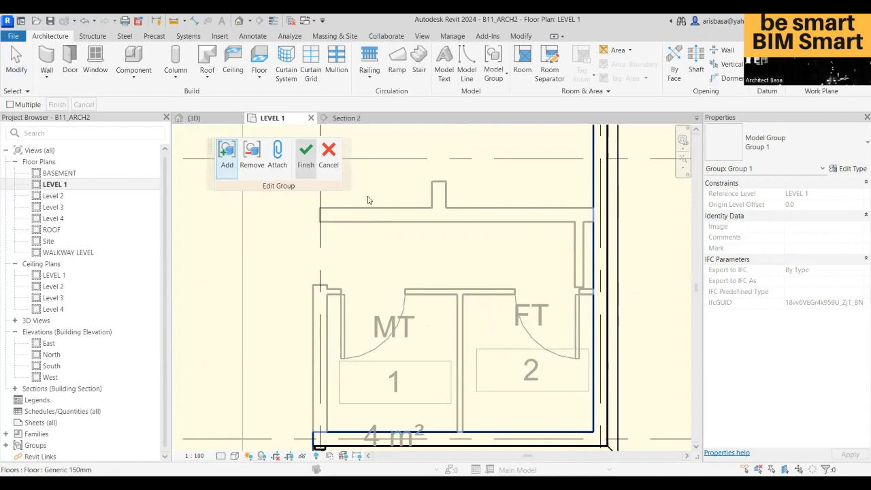
Step: Finish the current edit of the toilet block's model group
{"action": "left_click", "coordinate": [305, 158]}
{"action": "scroll", "coordinate": [579, 266], "scroll_direction": "up", "scroll_amount": 2}
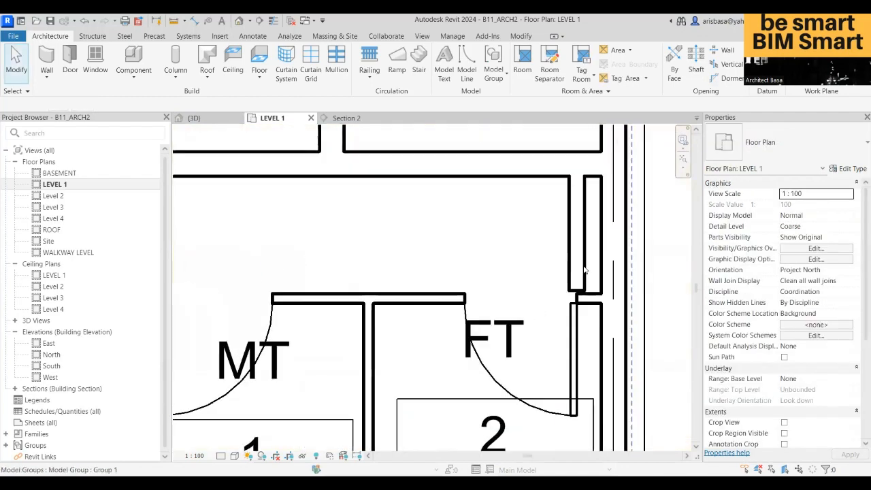
{"action": "scroll", "coordinate": [580, 269], "scroll_direction": "down", "scroll_amount": 1}
Step: Reopen the toilet group for editing and shift the FT room door toward the partition between the two toilets
{"action": "left_click", "coordinate": [578, 272]}
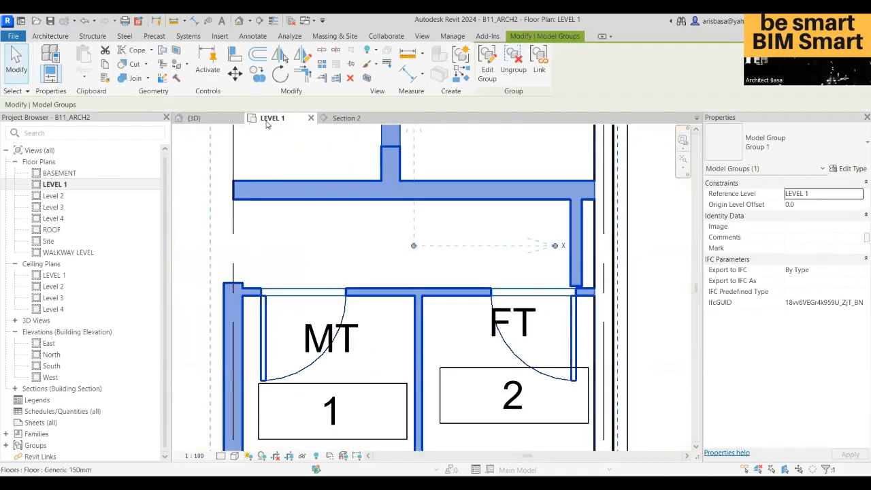
{"action": "left_click", "coordinate": [492, 68]}
{"action": "scroll", "coordinate": [580, 300], "scroll_direction": "up", "scroll_amount": 3}
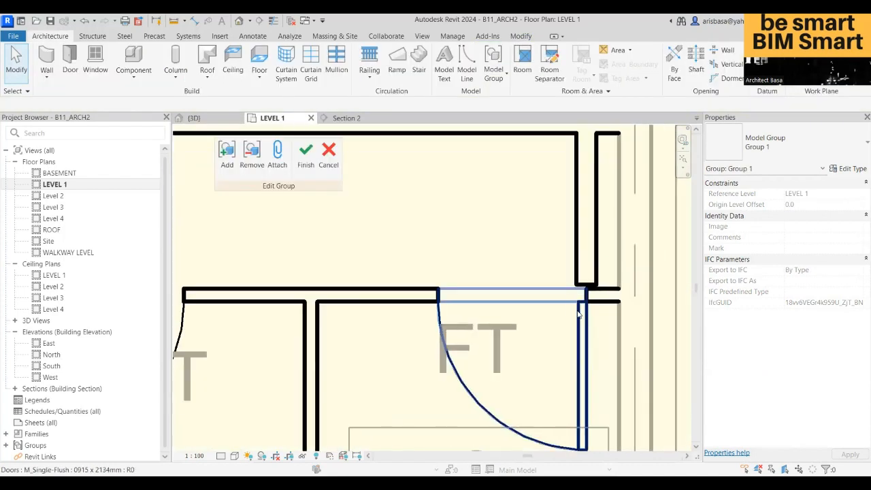
{"action": "left_click", "coordinate": [581, 310]}
{"action": "left_click_drag", "start_coordinate": [581, 310], "coordinate": [556, 311]}
Step: Extend the short blockwork wall to meet the toilets' front wall and move it to about 200 mm from the outer wall
{"action": "left_click", "coordinate": [589, 274]}
{"action": "left_click_drag", "start_coordinate": [589, 274], "coordinate": [586, 280]}
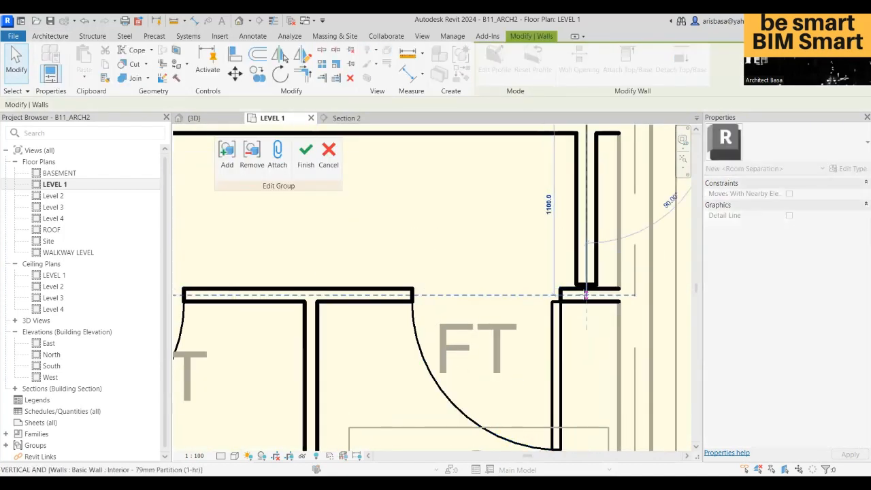
{"action": "scroll", "coordinate": [570, 255], "scroll_direction": "down", "scroll_amount": 2}
{"action": "middle_click_drag", "start_coordinate": [571, 255], "coordinate": [566, 275]}
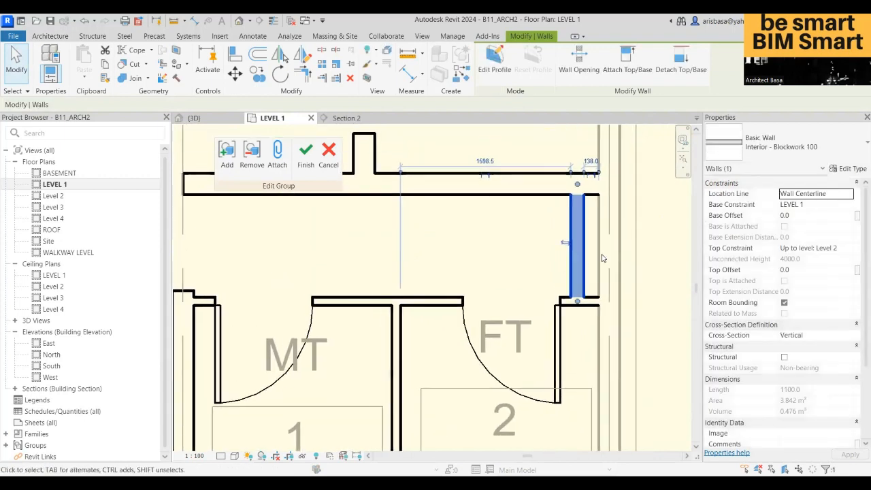
{"action": "scroll", "coordinate": [578, 252], "scroll_direction": "up", "scroll_amount": 2}
{"action": "left_click_drag", "start_coordinate": [576, 270], "coordinate": [563, 272]}
{"action": "scroll", "coordinate": [564, 273], "scroll_direction": "down", "scroll_amount": 2}
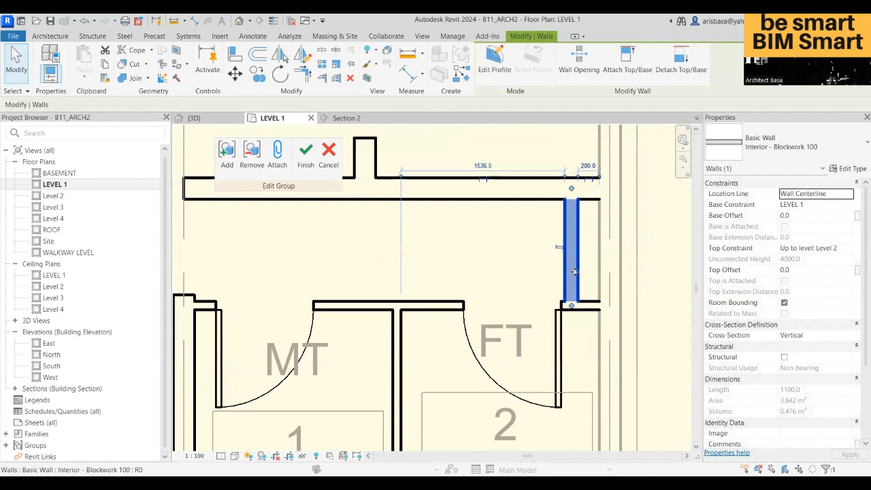
Step: Move the FT door to about 460 mm from the partition between the toilets and finish the group edit
{"action": "left_click", "coordinate": [559, 333]}
{"action": "scroll", "coordinate": [560, 333], "scroll_direction": "up", "scroll_amount": 1}
{"action": "left_click_drag", "start_coordinate": [549, 331], "coordinate": [531, 331]}
{"action": "scroll", "coordinate": [557, 318], "scroll_direction": "down", "scroll_amount": 3}
{"action": "scroll", "coordinate": [557, 318], "scroll_direction": "down", "scroll_amount": 1}
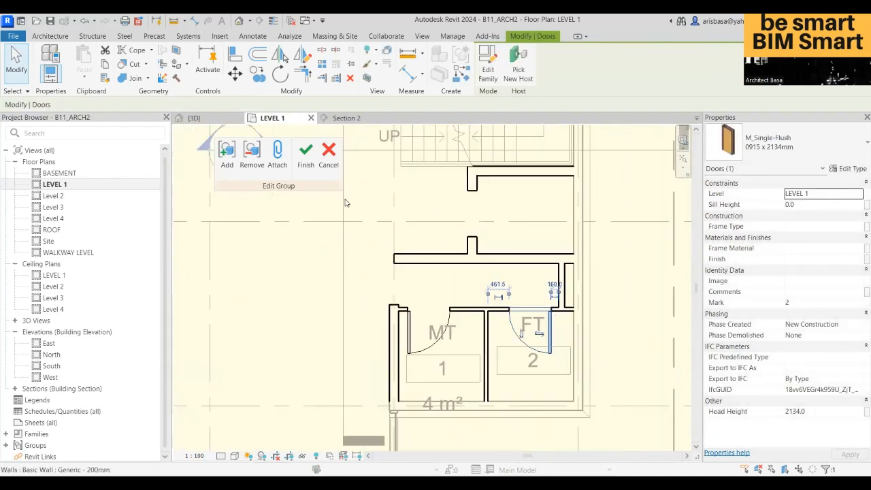
{"action": "scroll", "coordinate": [621, 287], "scroll_direction": "down", "scroll_amount": 4}
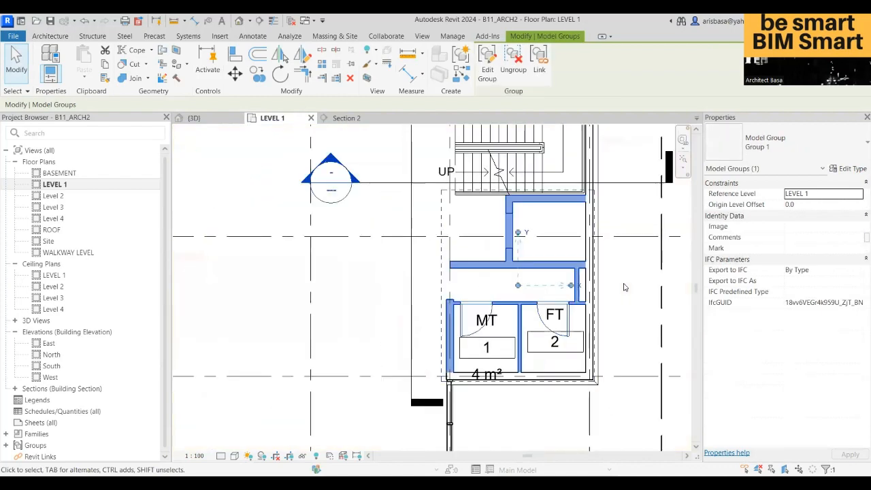
Step: Inspect the stairwell on the Level 1 plan, checking its shaft opening and multistory stairs
{"action": "left_click", "coordinate": [576, 299]}
{"action": "scroll", "coordinate": [576, 299], "scroll_direction": "up", "scroll_amount": 2}
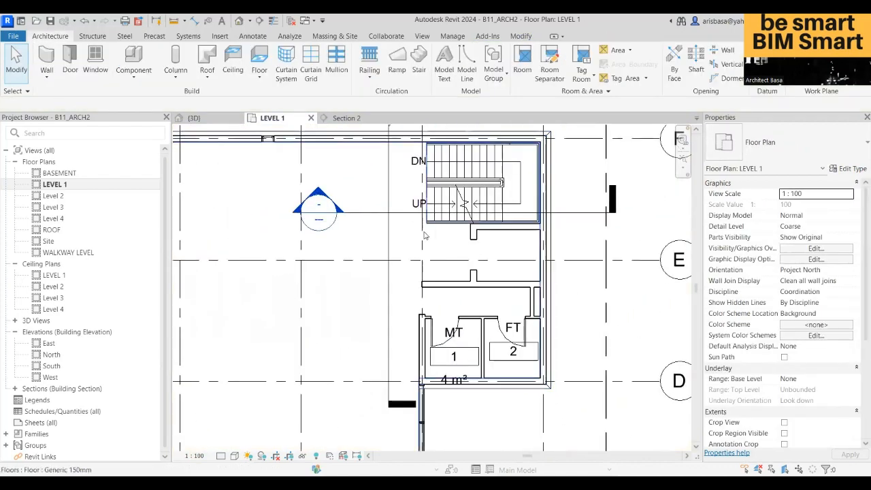
{"action": "scroll", "coordinate": [514, 268], "scroll_direction": "down", "scroll_amount": 3}
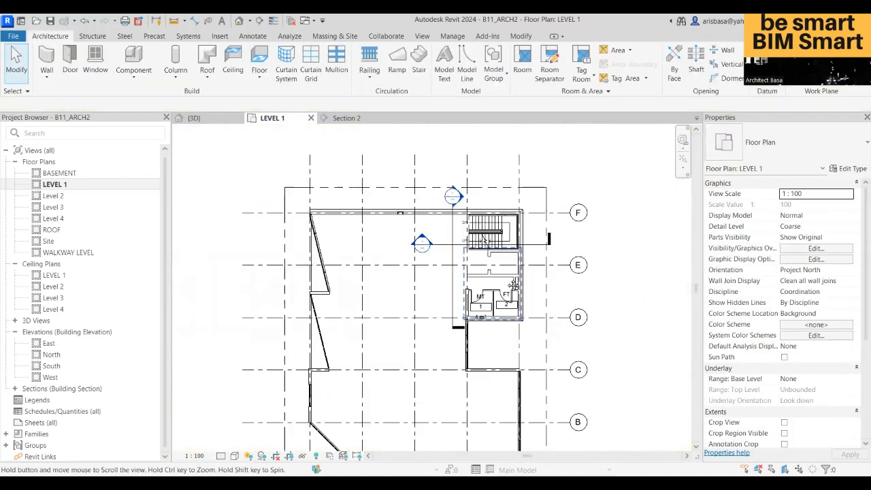
{"action": "scroll", "coordinate": [468, 240], "scroll_direction": "up", "scroll_amount": 3}
{"action": "scroll", "coordinate": [468, 240], "scroll_direction": "up", "scroll_amount": 5}
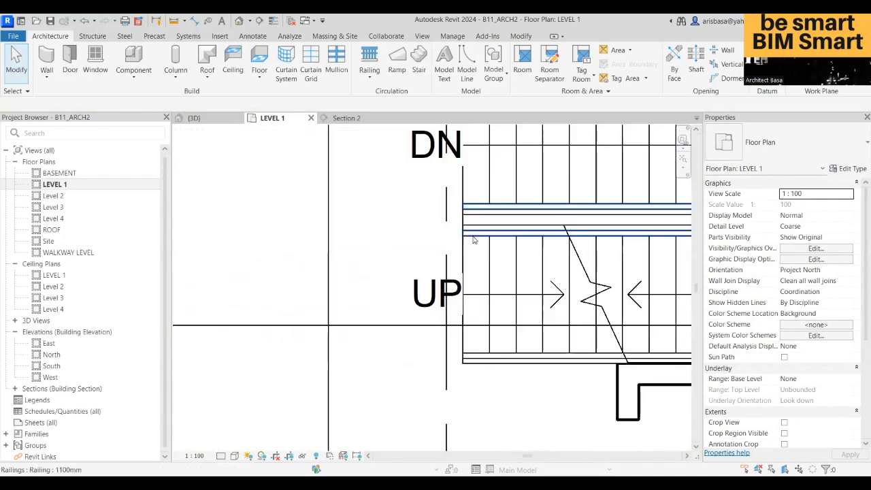
{"action": "left_click", "coordinate": [523, 239]}
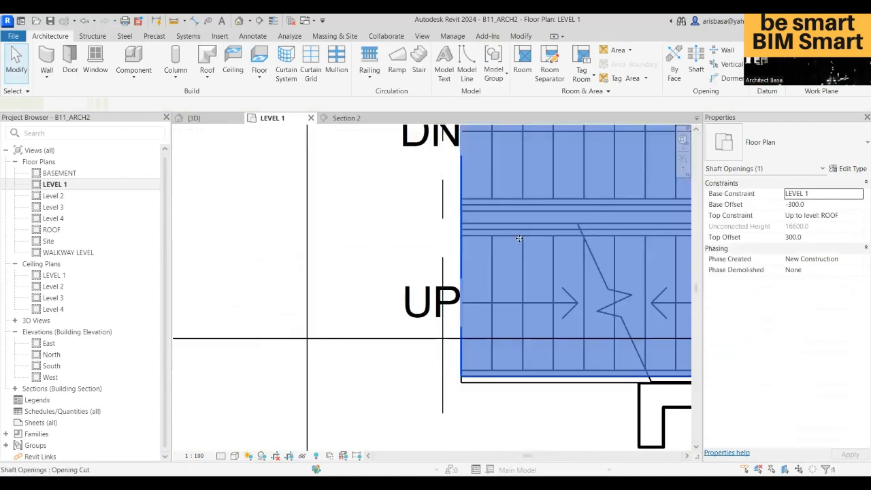
{"action": "key", "text": "Escape"}
{"action": "left_click", "coordinate": [517, 273]}
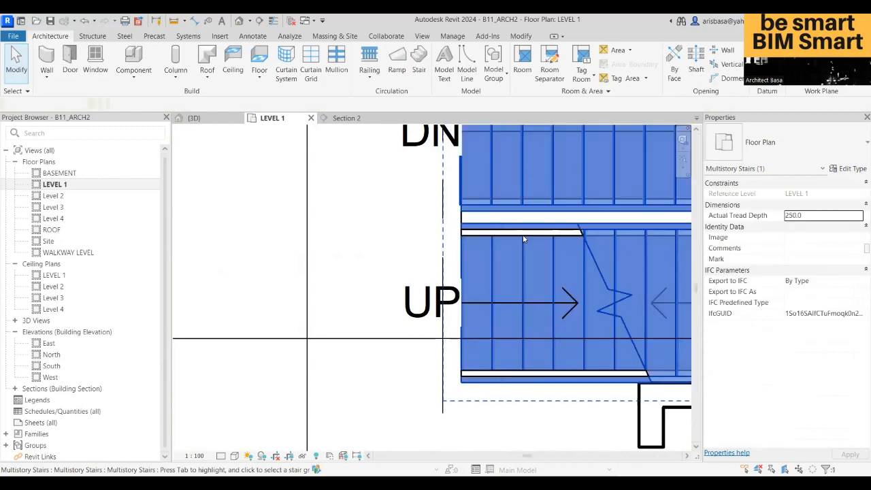
{"action": "scroll", "coordinate": [517, 273], "scroll_direction": "down", "scroll_amount": 4}
{"action": "scroll", "coordinate": [517, 273], "scroll_direction": "down", "scroll_amount": 4}
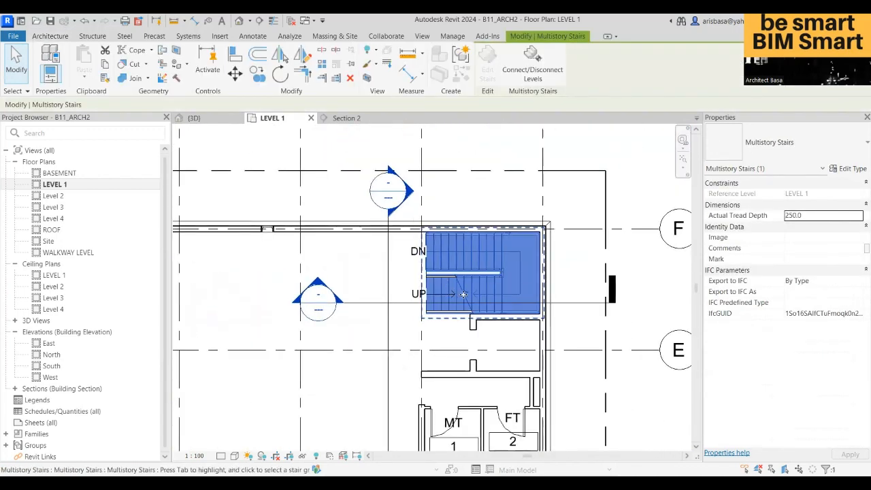
{"action": "scroll", "coordinate": [507, 262], "scroll_direction": "up", "scroll_amount": 3}
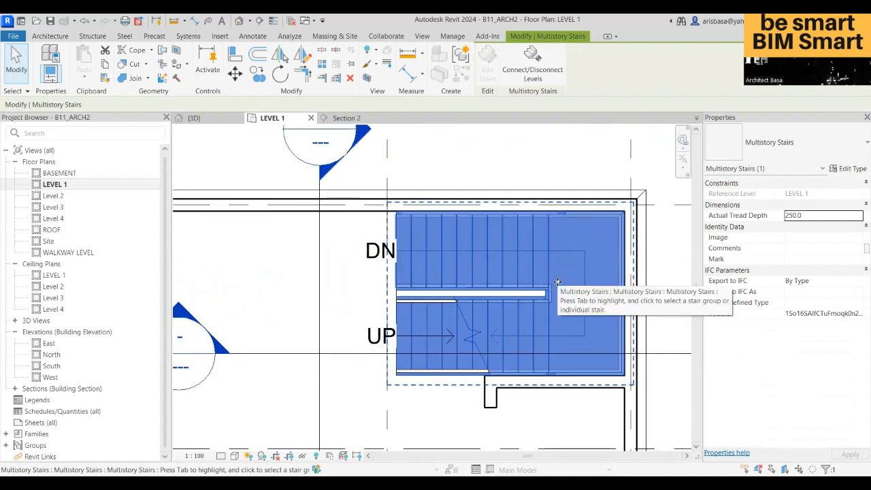
{"action": "key", "text": "Escape"}
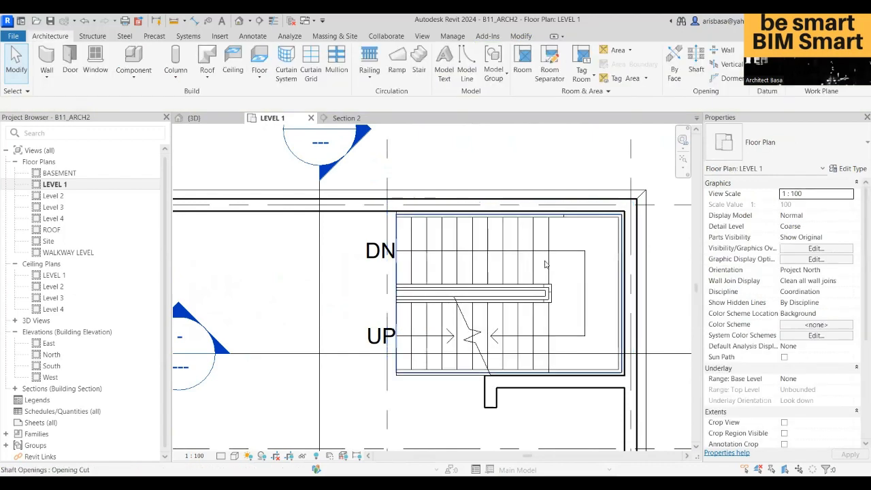
Step: Isolate the stairwell's shaft opening in the 3D view with a selection box
{"action": "left_click", "coordinate": [544, 264]}
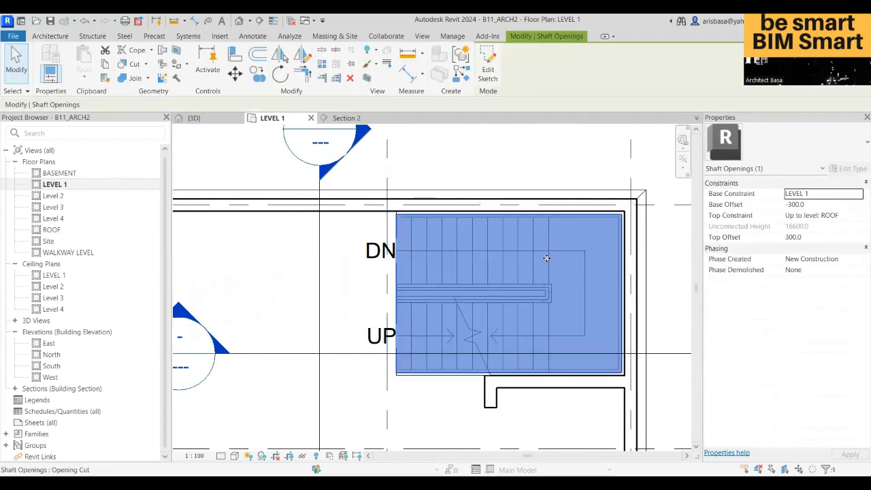
{"action": "left_click", "coordinate": [366, 79]}
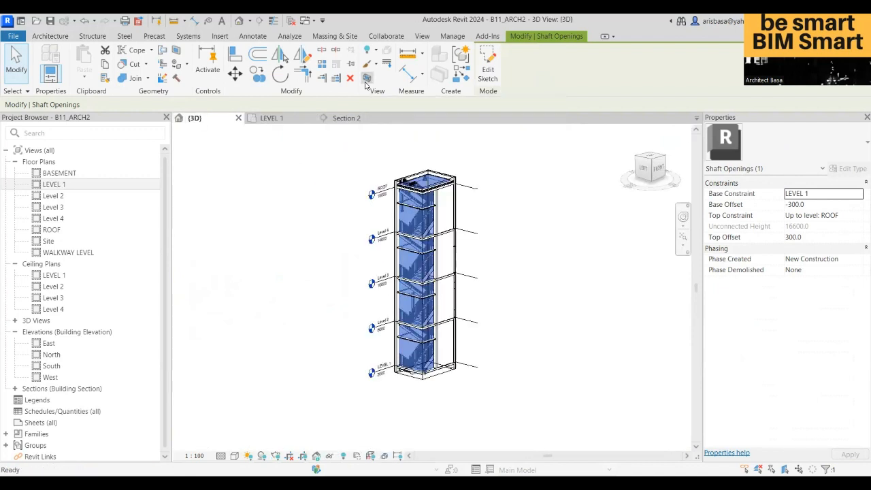
{"action": "scroll", "coordinate": [406, 364], "scroll_direction": "up", "scroll_amount": 4}
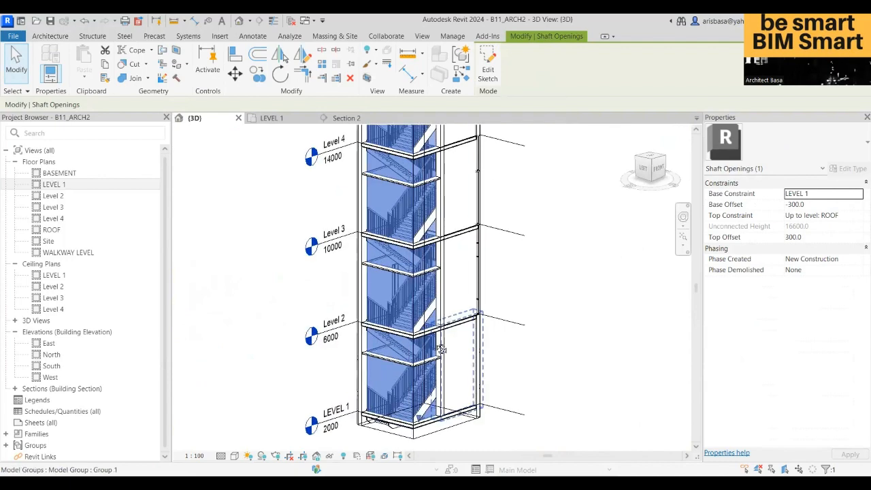
{"action": "middle_click_drag", "start_coordinate": [406, 364], "coordinate": [435, 354], "text": "shift"}
{"action": "left_click", "coordinate": [509, 374]}
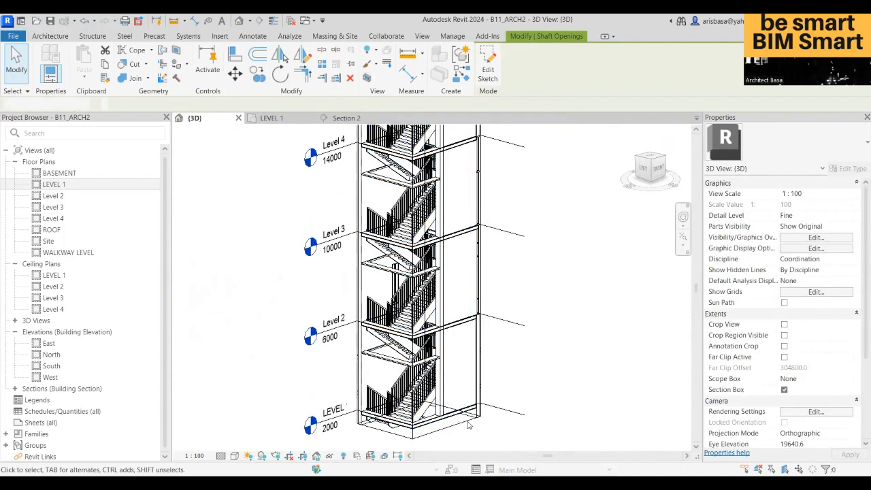
Step: Pull one side face of the section box inward to cut through the stairwell and expose the stair flights
{"action": "scroll", "coordinate": [463, 426], "scroll_direction": "up", "scroll_amount": 2}
{"action": "left_click", "coordinate": [461, 425]}
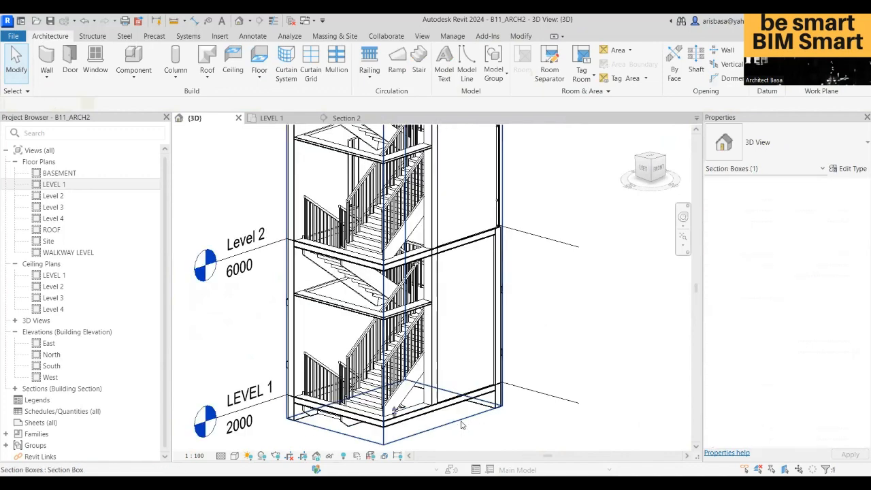
{"action": "scroll", "coordinate": [461, 422], "scroll_direction": "down", "scroll_amount": 2}
{"action": "middle_click_drag", "start_coordinate": [459, 342], "coordinate": [485, 388]}
{"action": "left_click_drag", "start_coordinate": [480, 226], "coordinate": [453, 215]}
{"action": "middle_click_drag", "start_coordinate": [500, 252], "coordinate": [523, 244]}
{"action": "middle_click_drag", "start_coordinate": [474, 287], "coordinate": [494, 279], "text": "shift"}
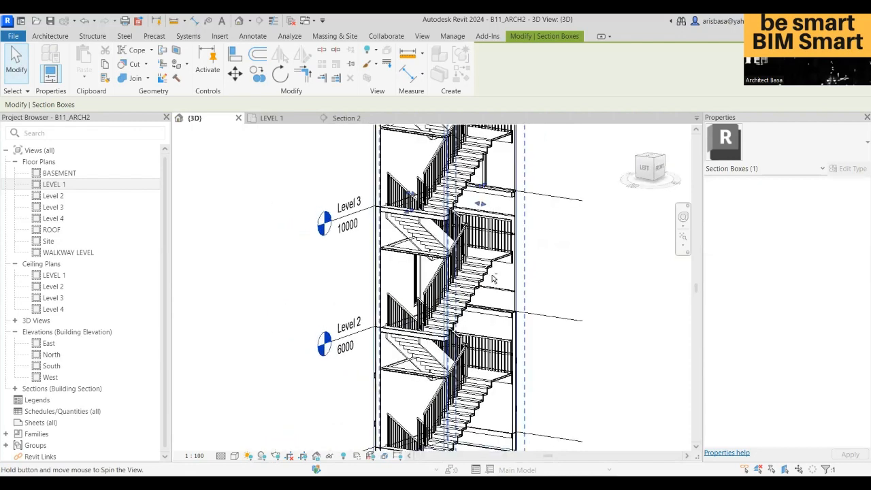
{"action": "left_click", "coordinate": [586, 302]}
{"action": "middle_click_drag", "start_coordinate": [578, 364], "coordinate": [563, 329]}
{"action": "left_click", "coordinate": [556, 333]}
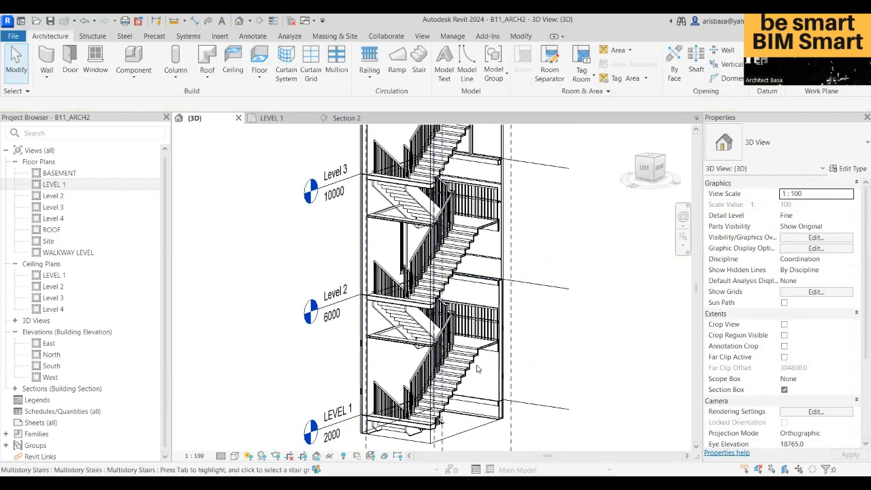
Step: Inspect the properties of the lower stair run between Level 1 and Level 2
{"action": "scroll", "coordinate": [470, 371], "scroll_direction": "up", "scroll_amount": 3}
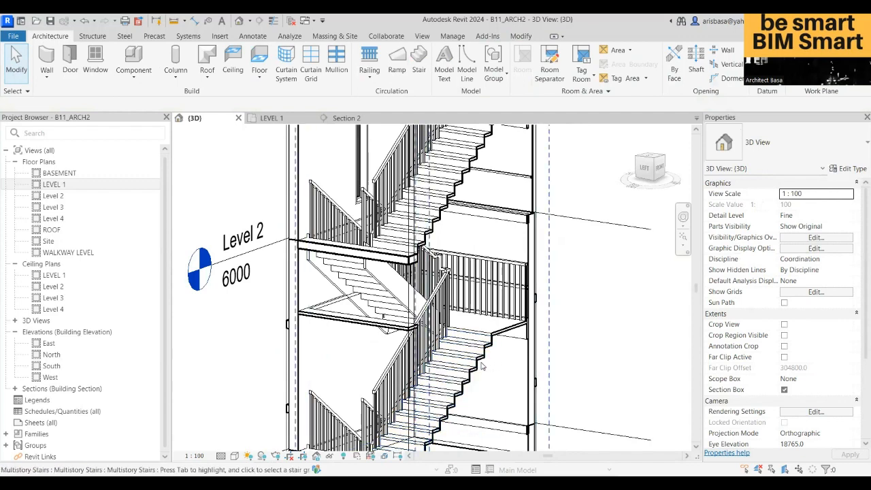
{"action": "key", "text": "Tab"}
{"action": "left_click", "coordinate": [482, 367]}
{"action": "scroll", "coordinate": [490, 333], "scroll_direction": "down", "scroll_amount": 2}
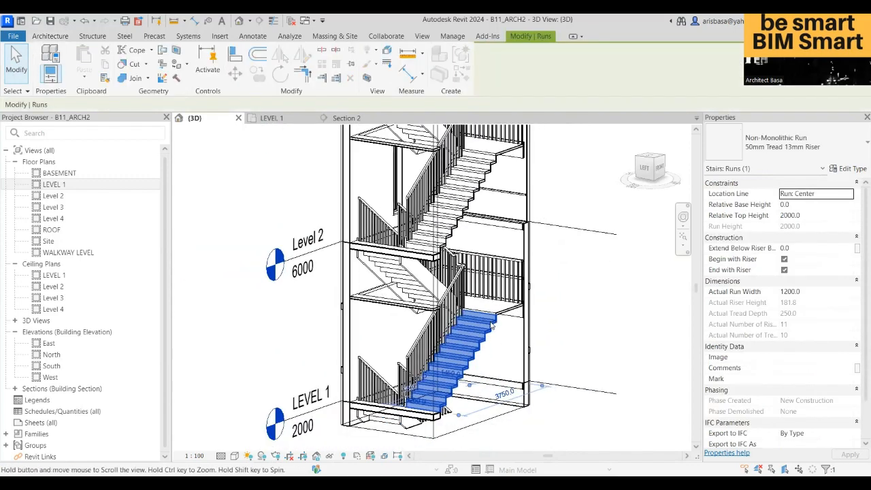
{"action": "middle_click_drag", "start_coordinate": [492, 327], "coordinate": [494, 307]}
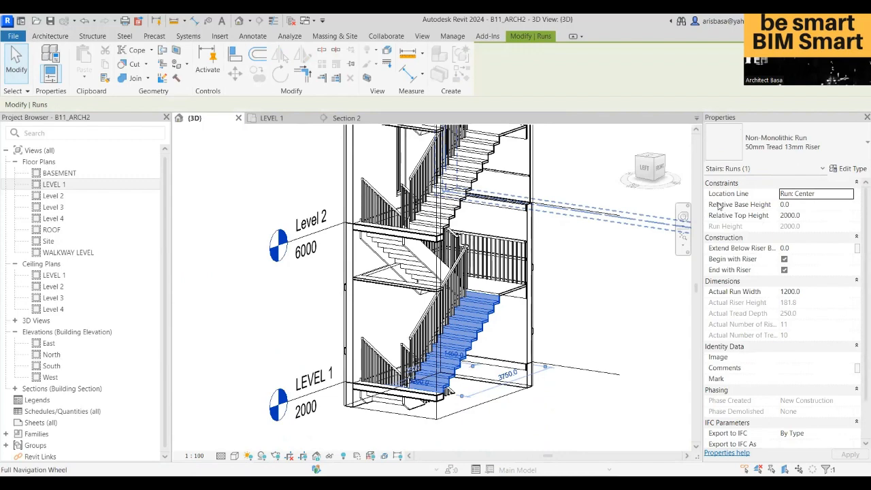
{"action": "middle_click_drag", "start_coordinate": [491, 343], "coordinate": [468, 361], "text": "shift"}
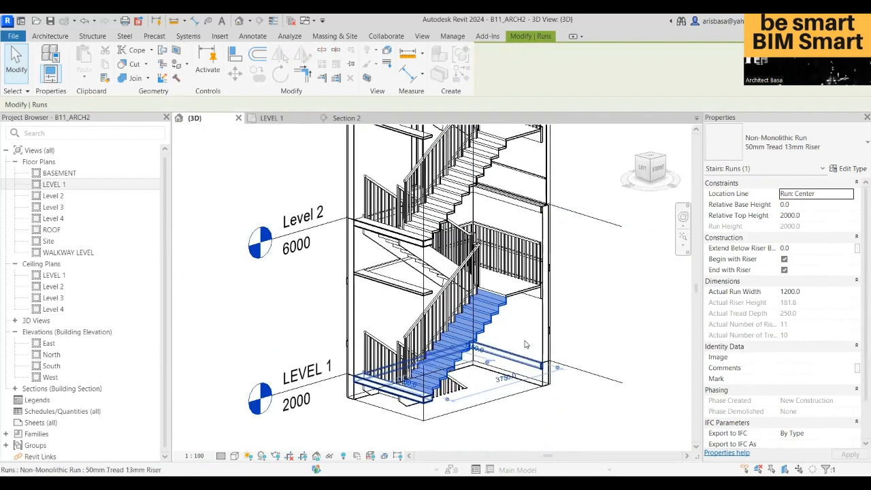
{"action": "left_click", "coordinate": [598, 332]}
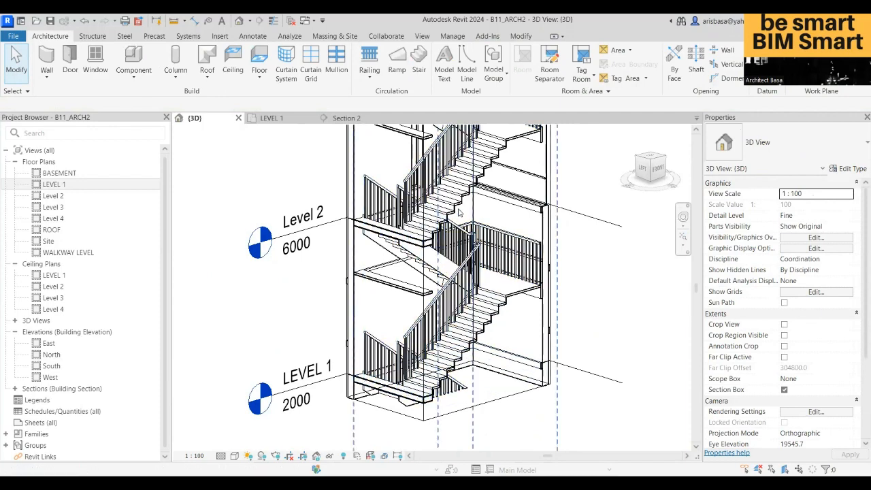
Step: Check the multistory stairs' type properties for available types and parameters, leaving them without changes
{"action": "left_click", "coordinate": [454, 186]}
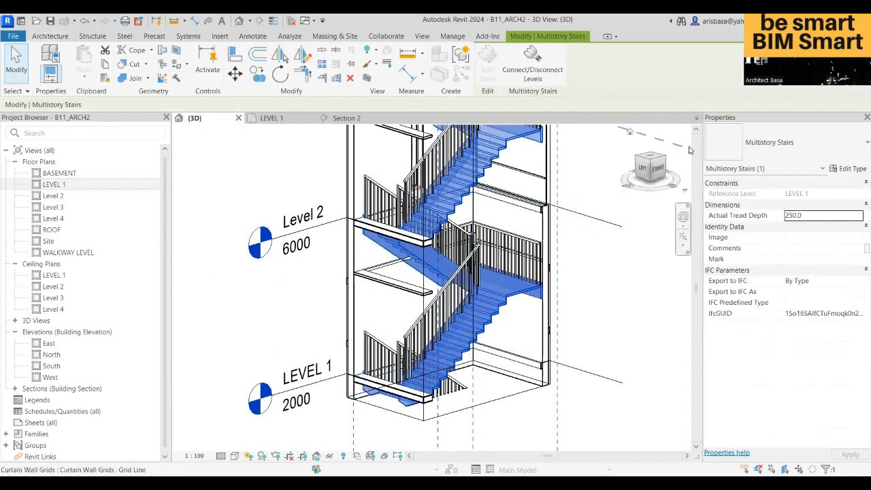
{"action": "left_click", "coordinate": [855, 170]}
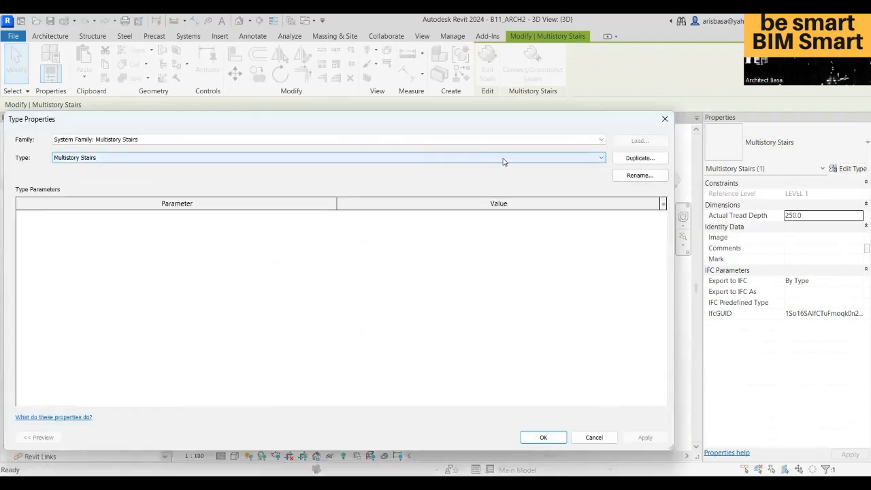
{"action": "left_click", "coordinate": [535, 161]}
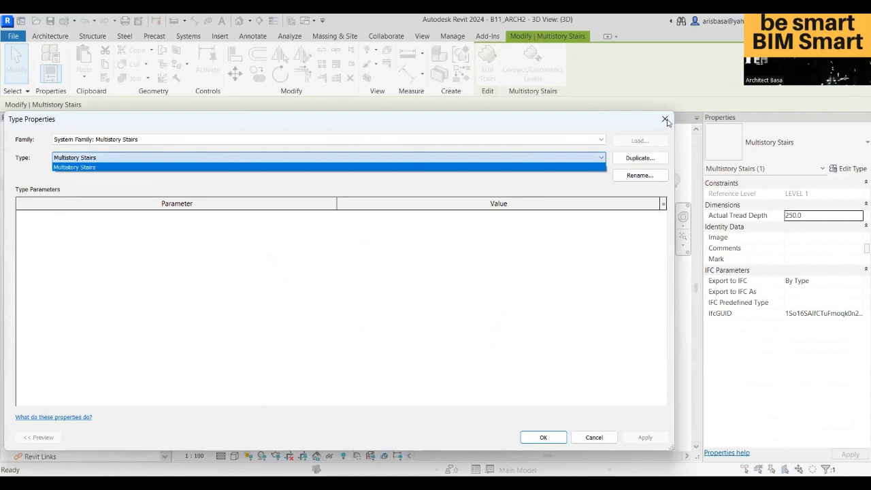
{"action": "left_click", "coordinate": [665, 121]}
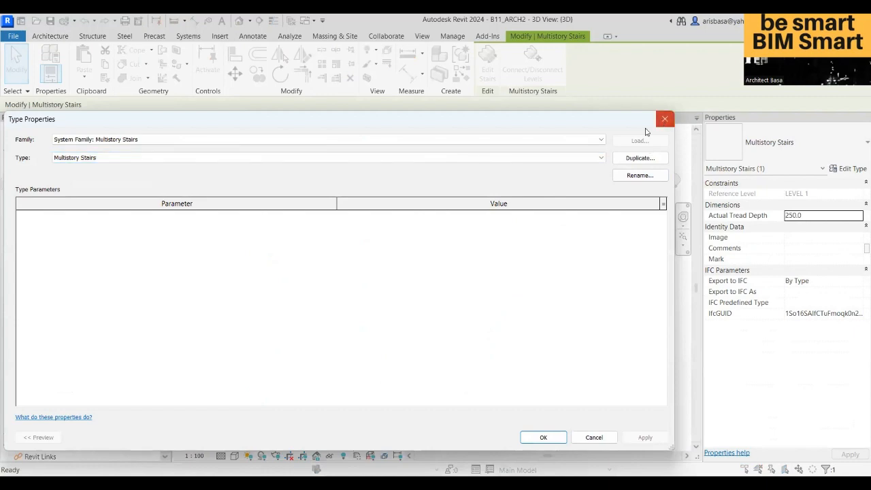
{"action": "key", "text": "Escape"}
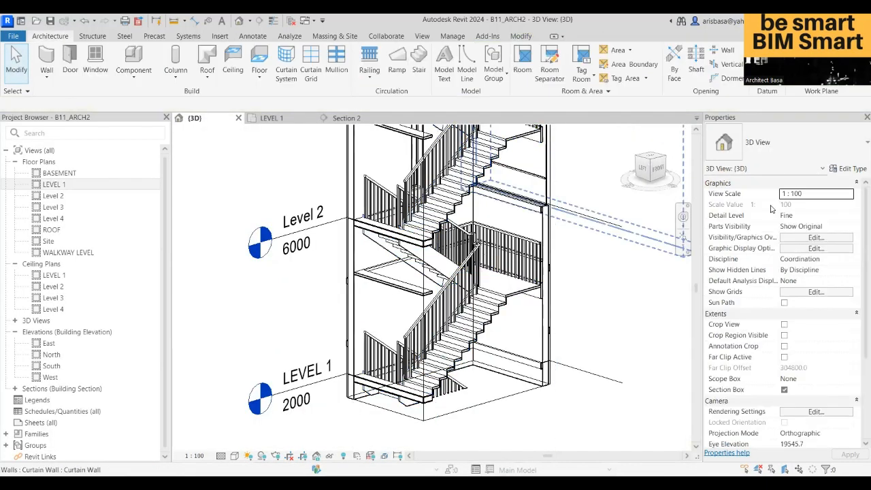
Step: Look through the types that can be assigned to the selected multistory stairs in the 3D view
{"action": "left_click", "coordinate": [541, 272]}
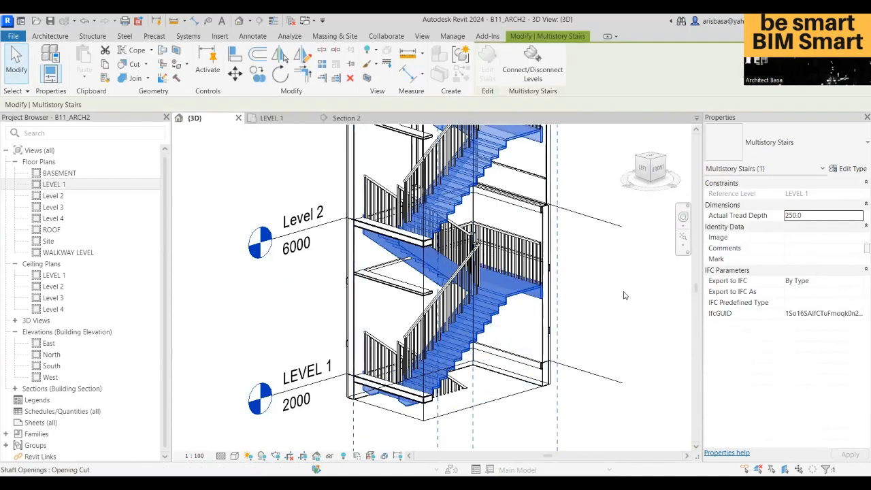
{"action": "left_click", "coordinate": [852, 146]}
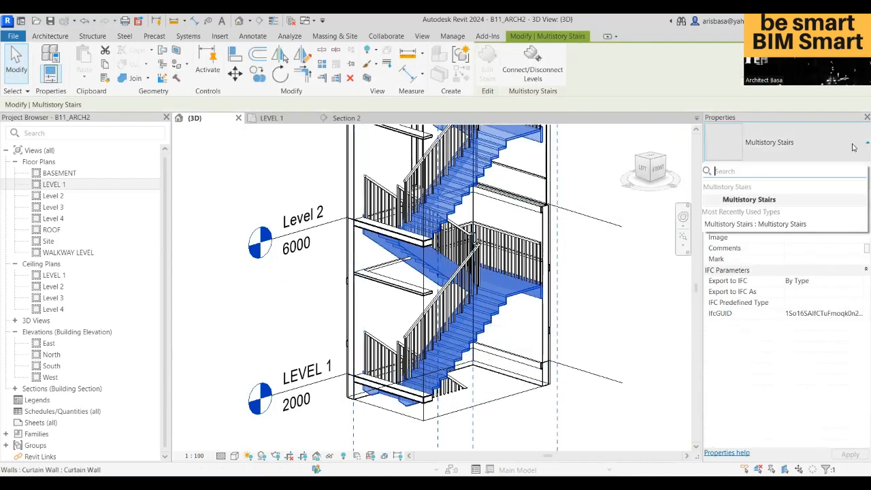
{"action": "left_click", "coordinate": [853, 149]}
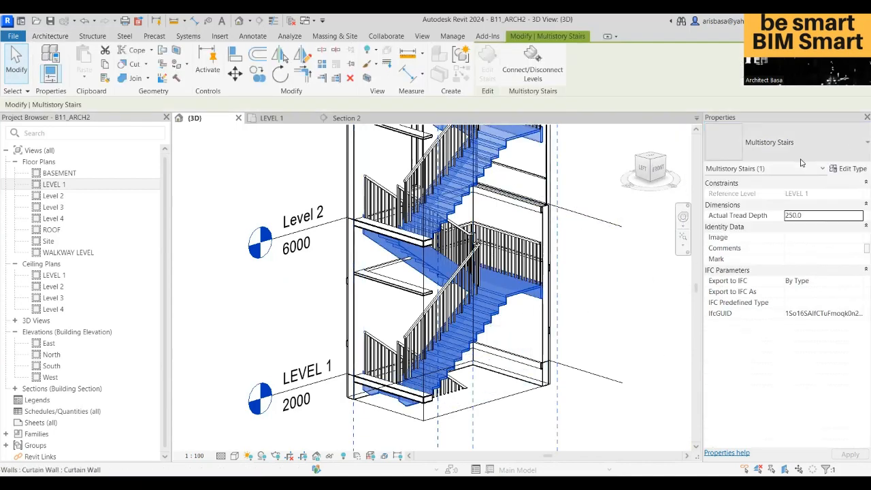
{"action": "key", "text": "Escape"}
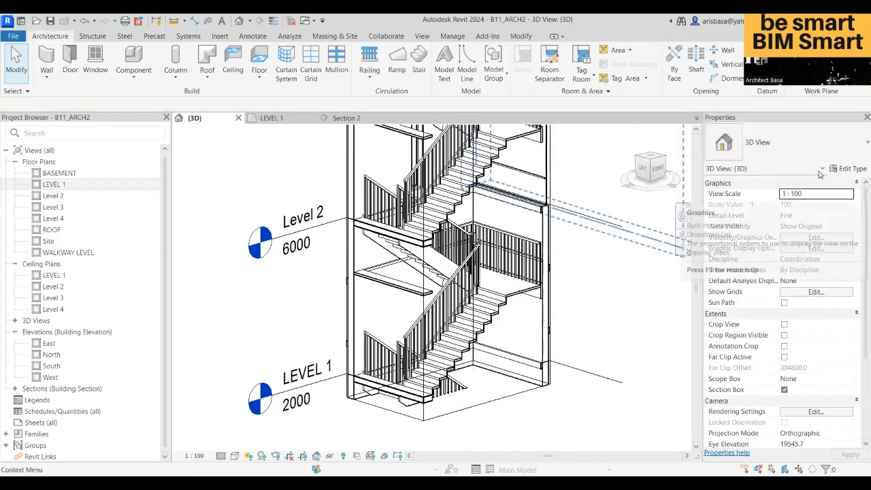
{"action": "left_click", "coordinate": [494, 322]}
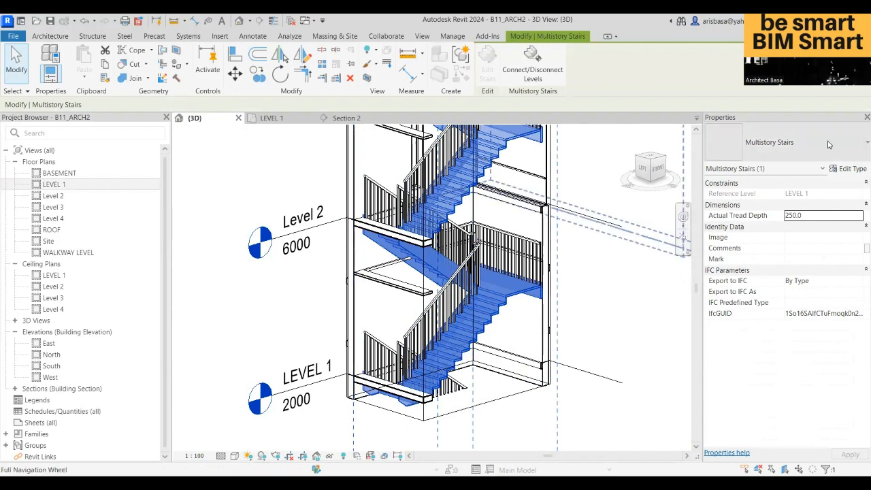
{"action": "key", "text": "Escape"}
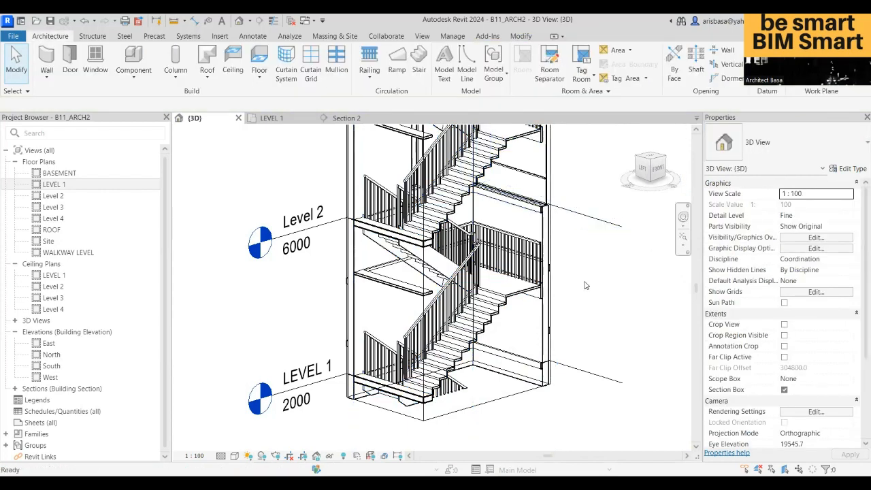
Step: Examine the run type and dimensions of the individual flight rising from Level 1 to the landing
{"action": "left_click", "coordinate": [497, 326]}
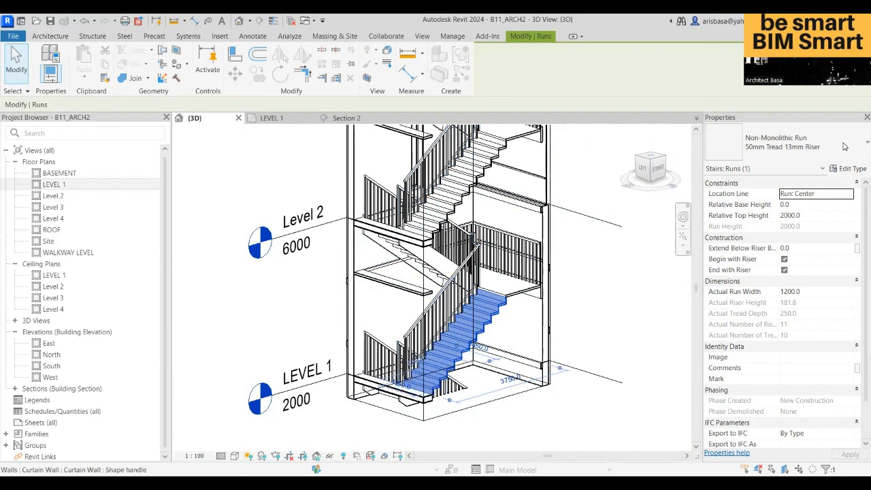
{"action": "key", "text": "Escape"}
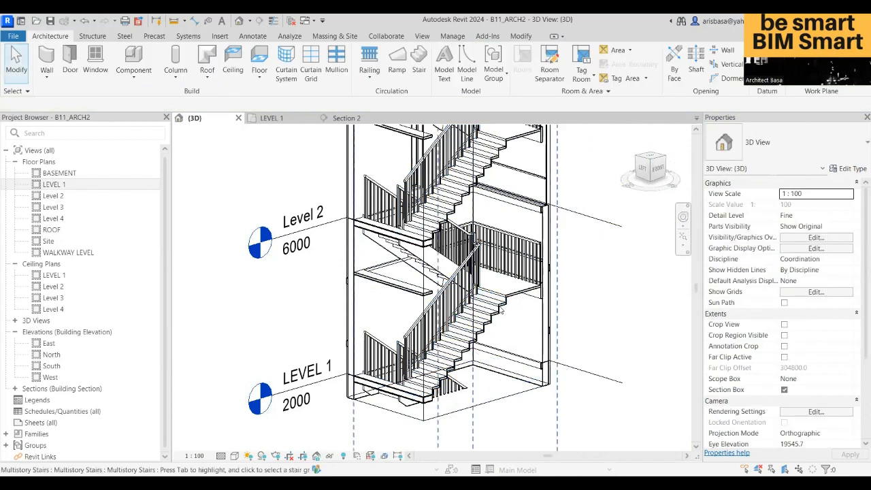
{"action": "scroll", "coordinate": [507, 310], "scroll_direction": "up", "scroll_amount": 4}
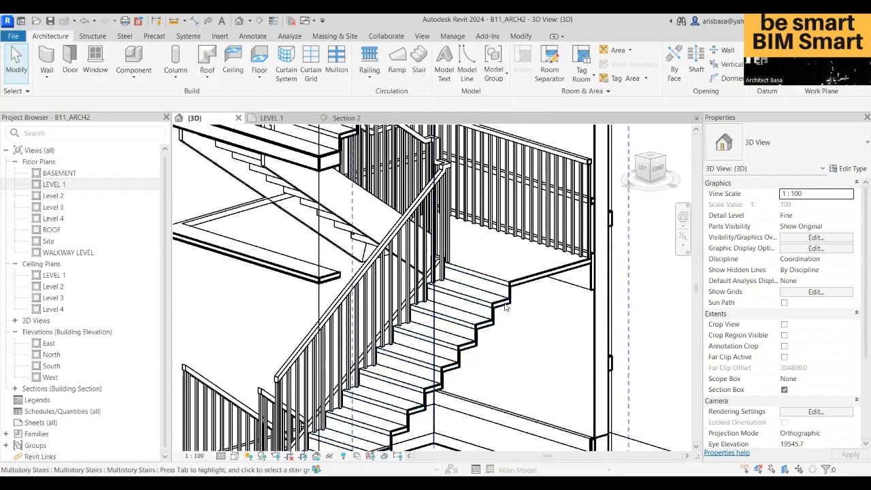
{"action": "left_click", "coordinate": [509, 312]}
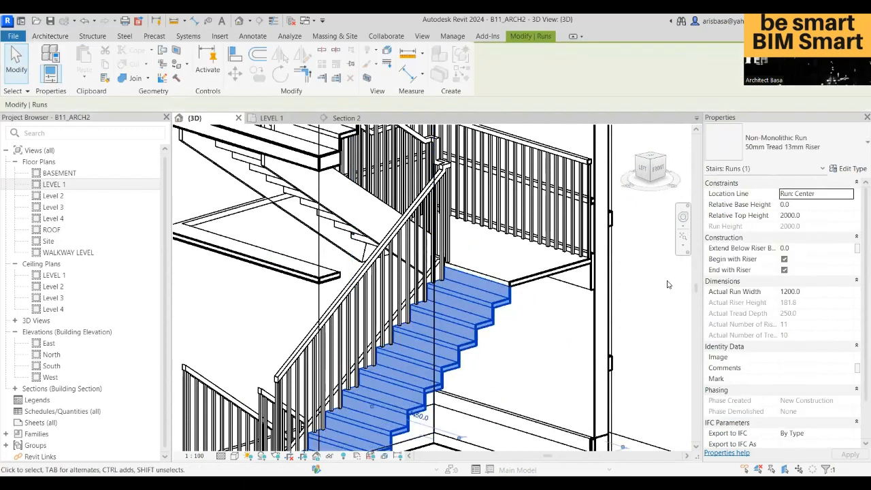
{"action": "key", "text": "Escape"}
{"action": "scroll", "coordinate": [402, 359], "scroll_direction": "down", "scroll_amount": 3}
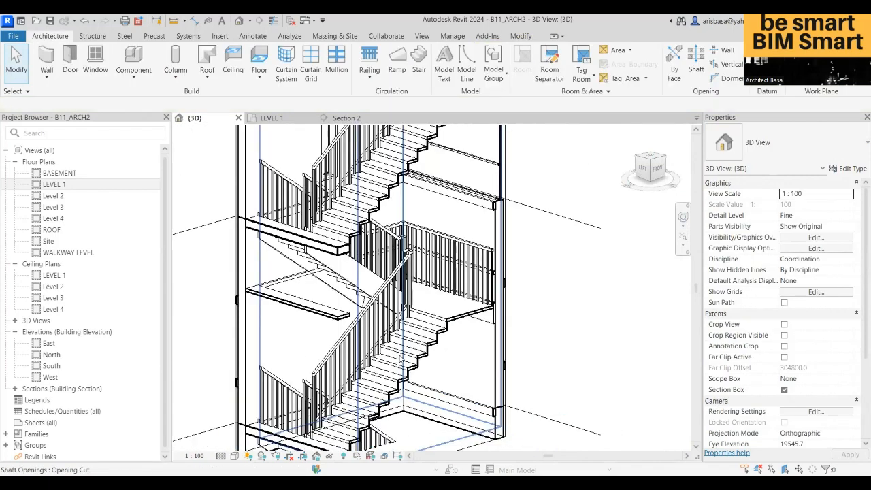
Step: Disconnect Level 3, Level 4 and ROOF from the multistory stairs, keeping only the flight between Level 1 and Level 2
{"action": "scroll", "coordinate": [401, 359], "scroll_direction": "down", "scroll_amount": 5}
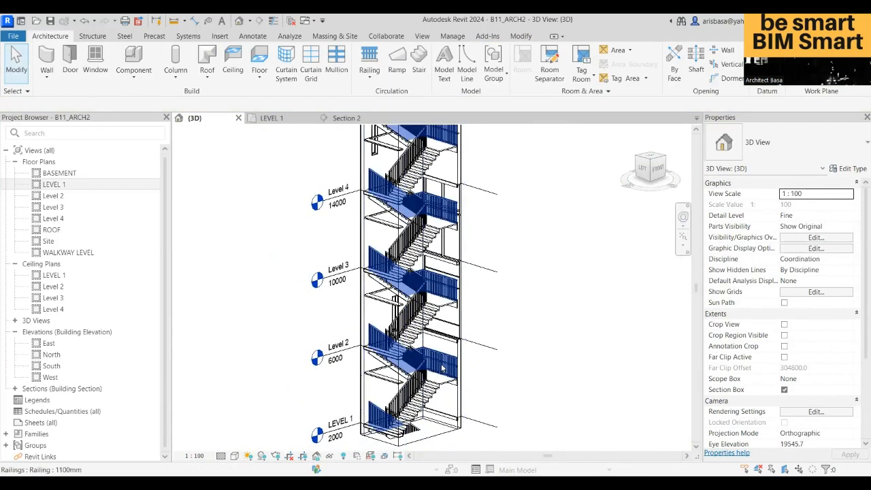
{"action": "scroll", "coordinate": [470, 347], "scroll_direction": "down", "scroll_amount": 2}
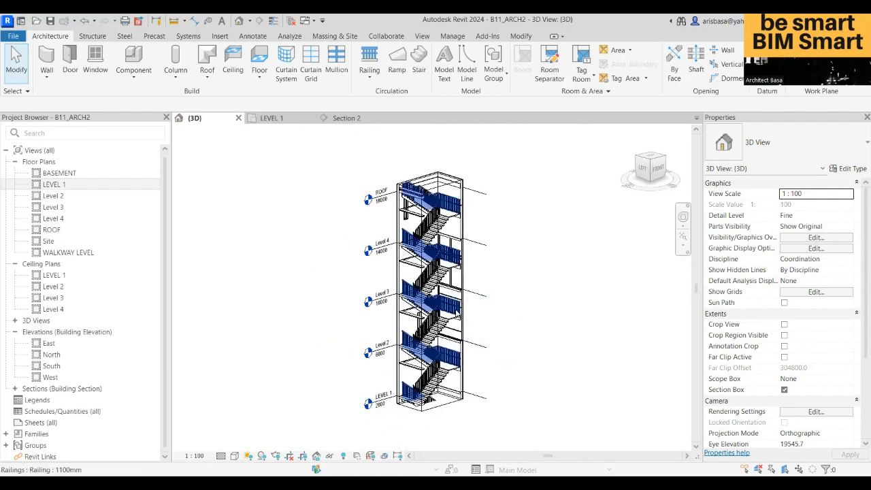
{"action": "left_click", "coordinate": [451, 326]}
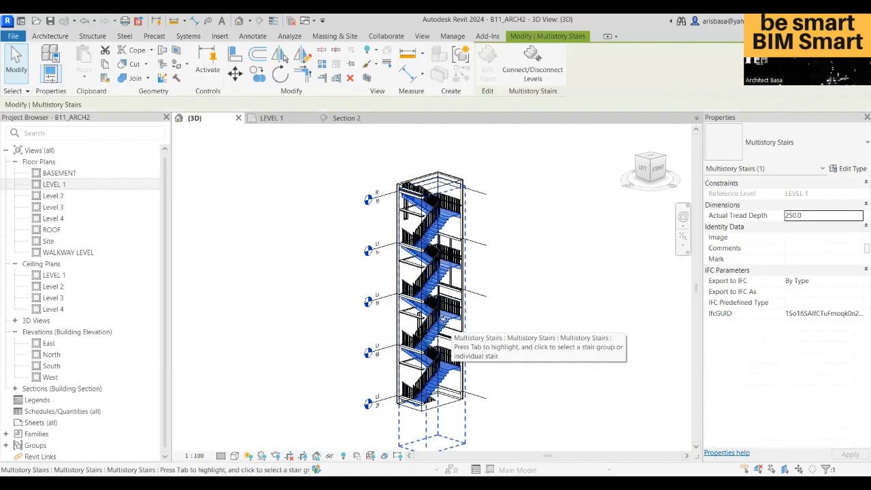
{"action": "left_click", "coordinate": [533, 75]}
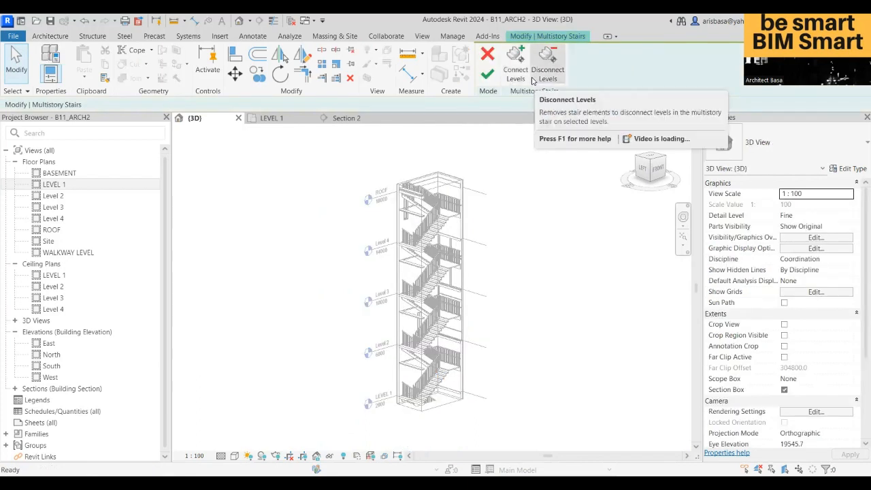
{"action": "left_click", "coordinate": [552, 75]}
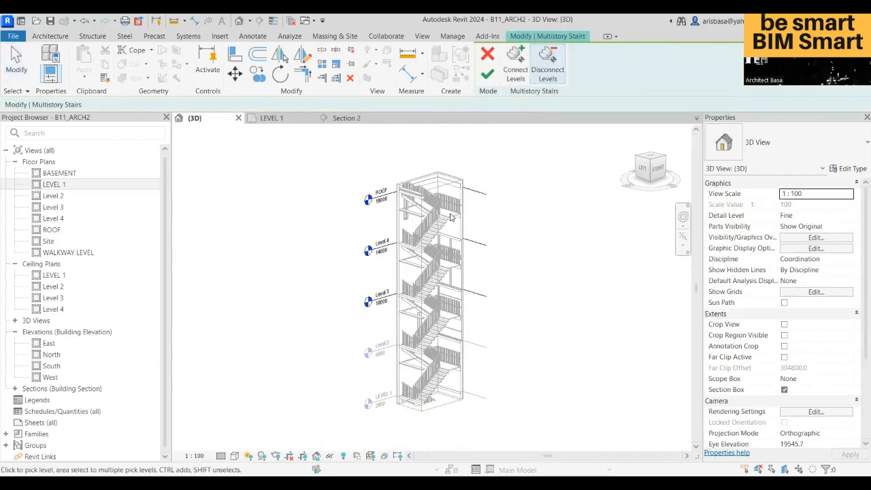
{"action": "left_click", "coordinate": [475, 197]}
{"action": "left_click_drag", "start_coordinate": [524, 341], "coordinate": [482, 186]}
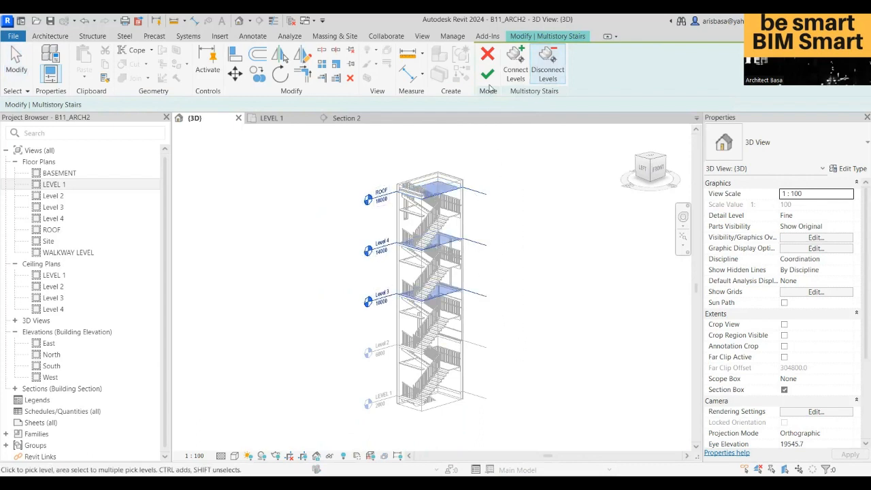
{"action": "left_click", "coordinate": [487, 75]}
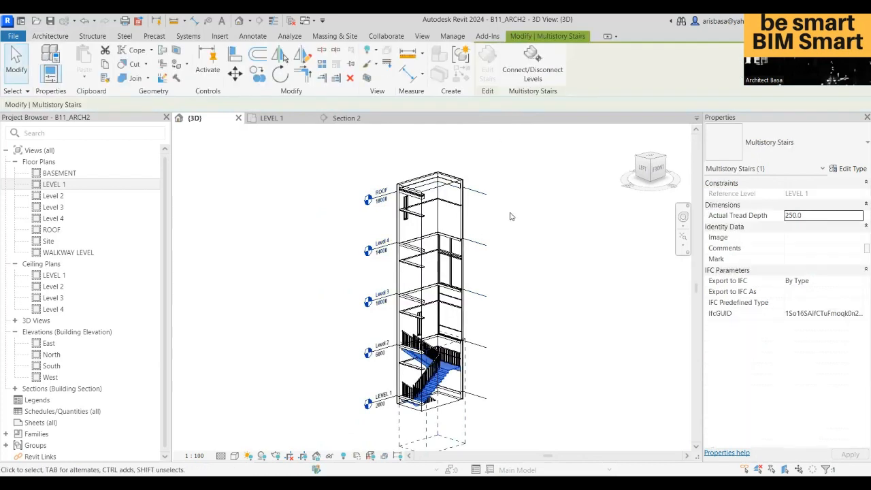
{"action": "scroll", "coordinate": [494, 338], "scroll_direction": "up", "scroll_amount": 5}
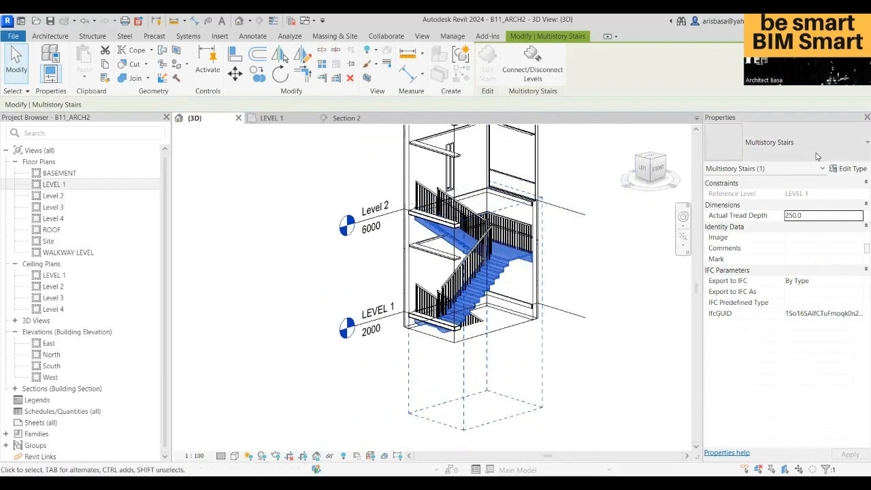
{"action": "left_click", "coordinate": [597, 241]}
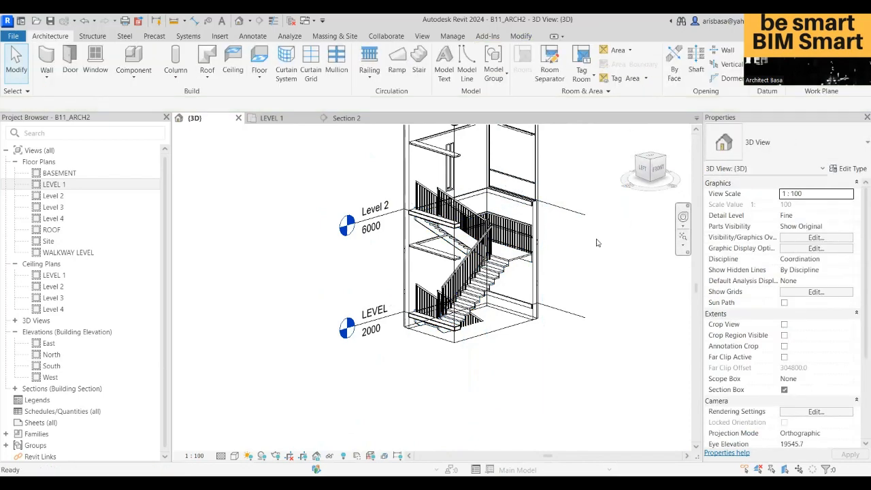
Step: Review the level connections of the remaining Level 1 to Level 2 stairs and finish without changing them
{"action": "left_click", "coordinate": [499, 279]}
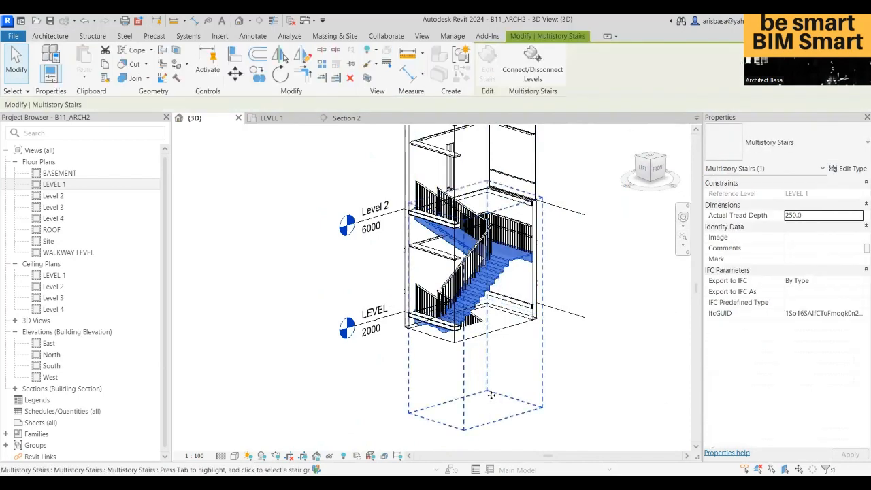
{"action": "middle_click_drag", "start_coordinate": [584, 329], "coordinate": [528, 333]}
{"action": "left_click", "coordinate": [533, 61]}
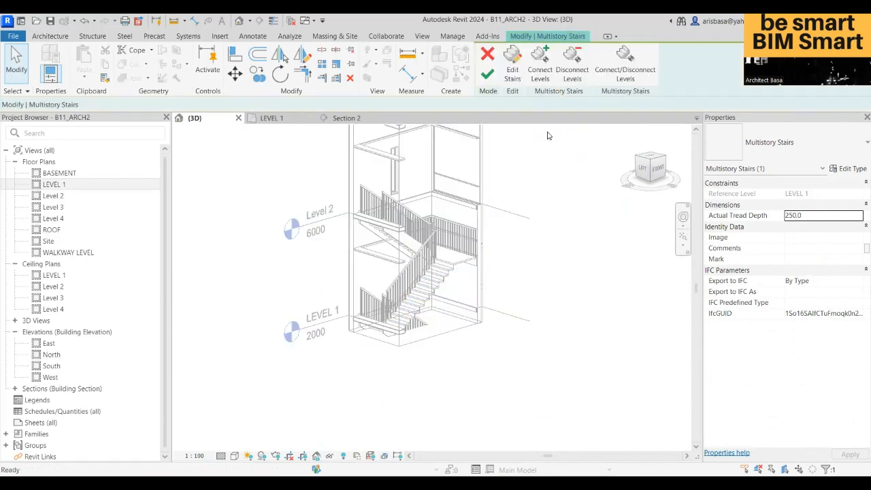
{"action": "middle_click_drag", "start_coordinate": [511, 322], "coordinate": [504, 347], "text": "shift"}
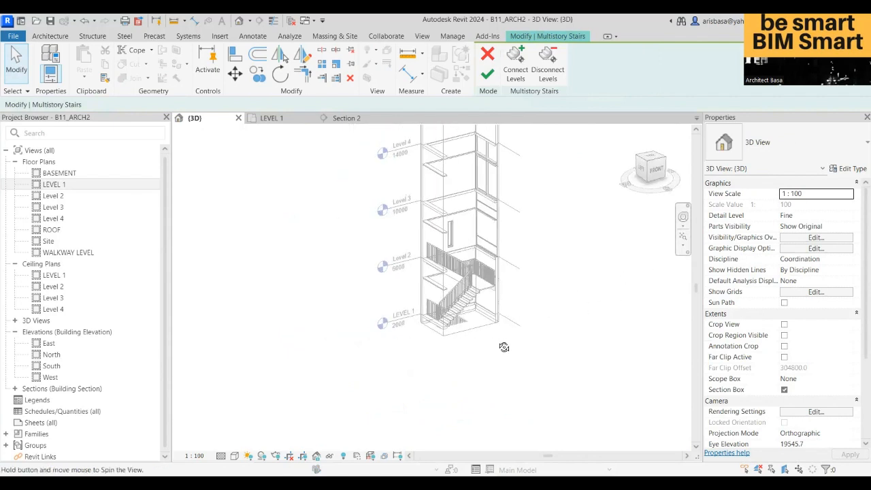
{"action": "left_click", "coordinate": [487, 73]}
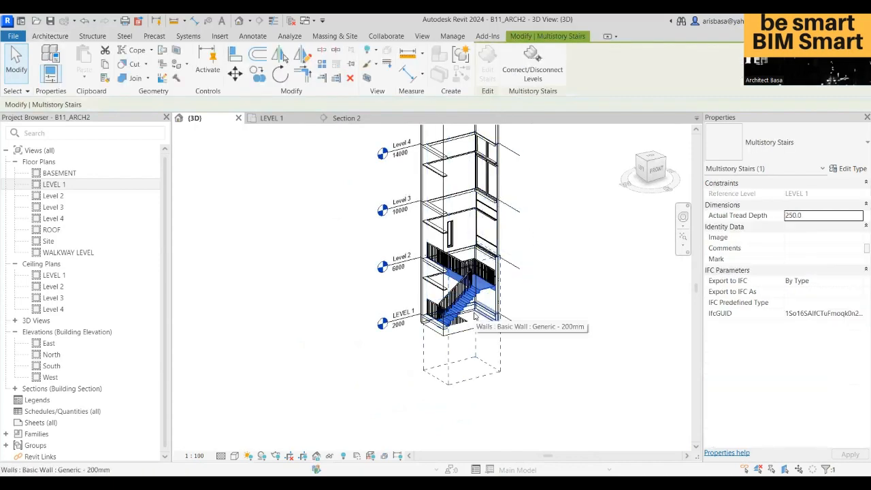
{"action": "left_click", "coordinate": [604, 283]}
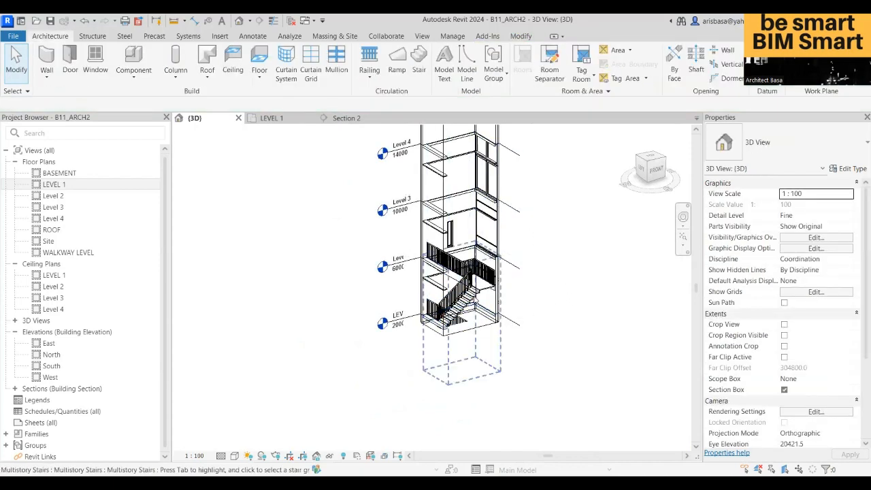
Step: Check which types are available for the stairs on the Level 1 floor plan
{"action": "scroll", "coordinate": [474, 296], "scroll_direction": "up", "scroll_amount": 2}
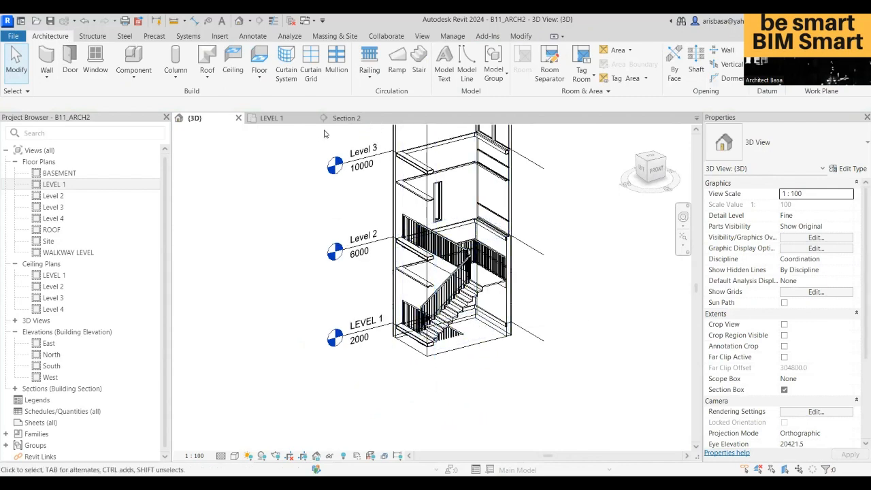
{"action": "left_click", "coordinate": [274, 118]}
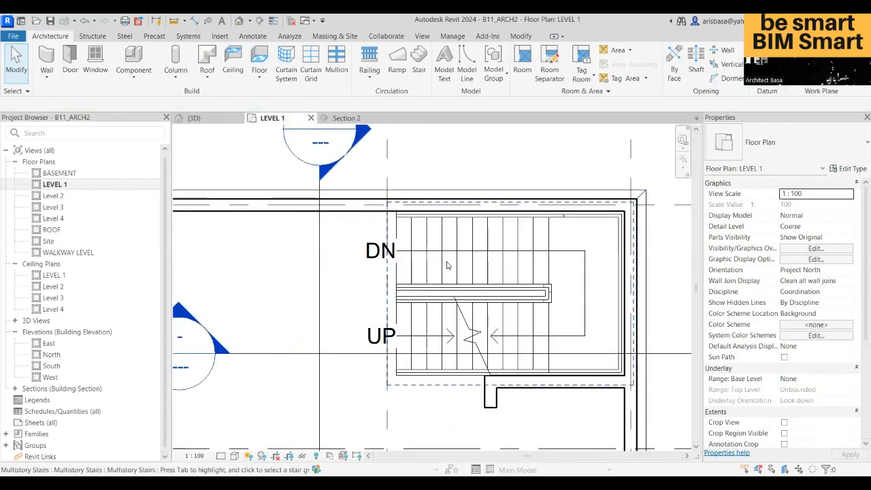
{"action": "left_click", "coordinate": [448, 264]}
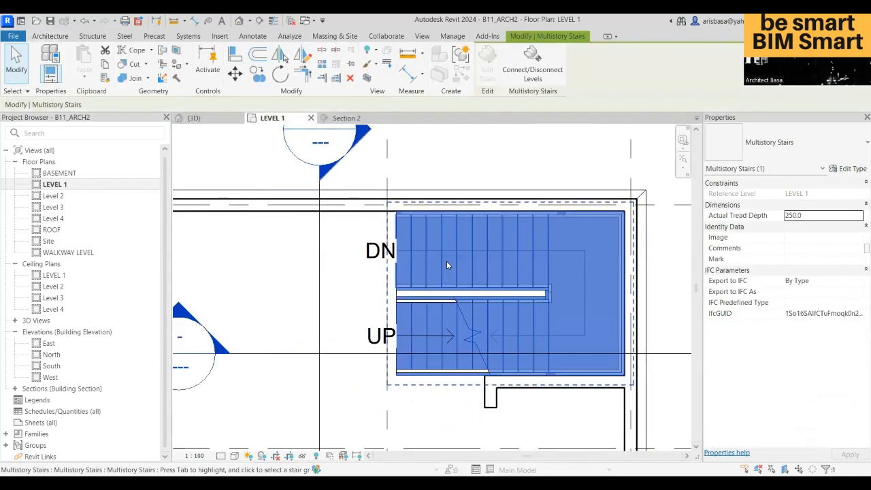
{"action": "left_click", "coordinate": [822, 154]}
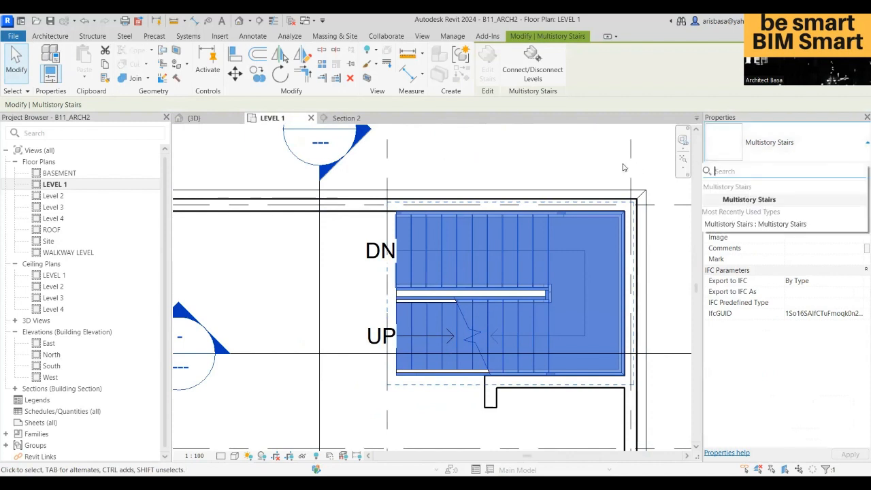
{"action": "left_click", "coordinate": [603, 156]}
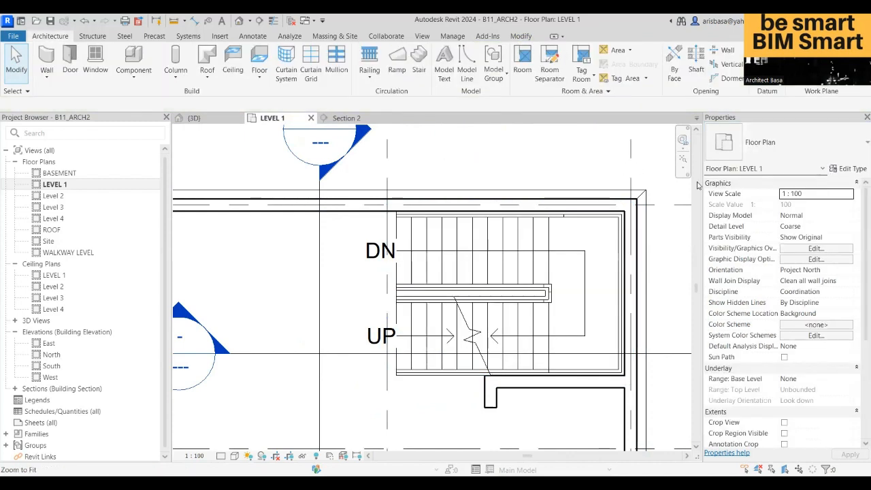
Step: Check which types can be assigned to the multistory stairs on the Level 1 plan
{"action": "left_click", "coordinate": [554, 260]}
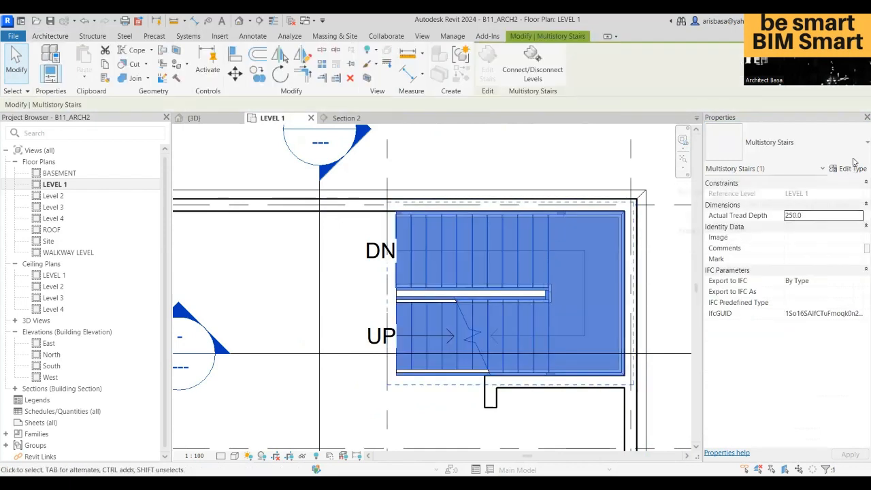
{"action": "left_click", "coordinate": [810, 151]}
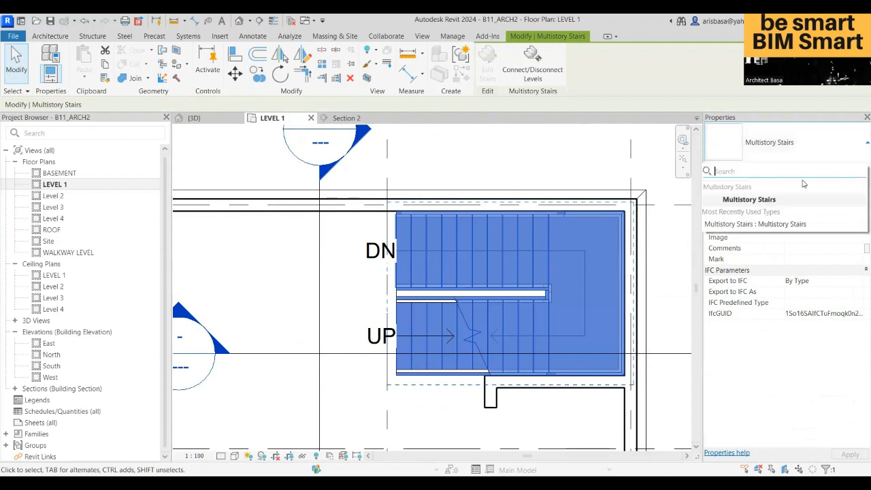
{"action": "left_click", "coordinate": [627, 160]}
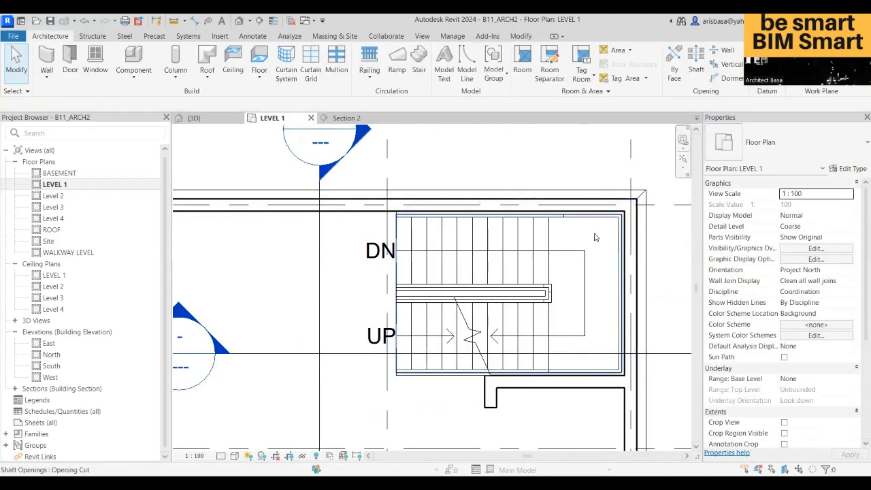
Step: Inspect the type properties of the multistory stairs, including the available families and types, and leave them as they are
{"action": "left_click", "coordinate": [429, 237]}
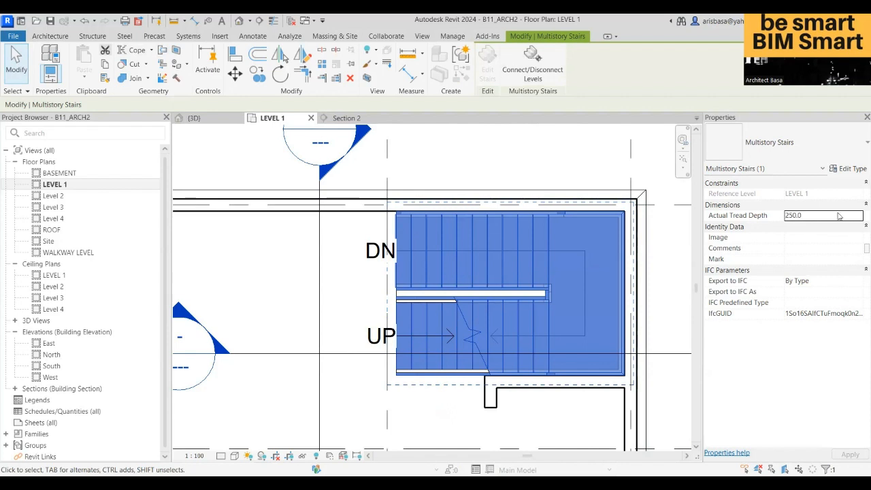
{"action": "left_click", "coordinate": [821, 168]}
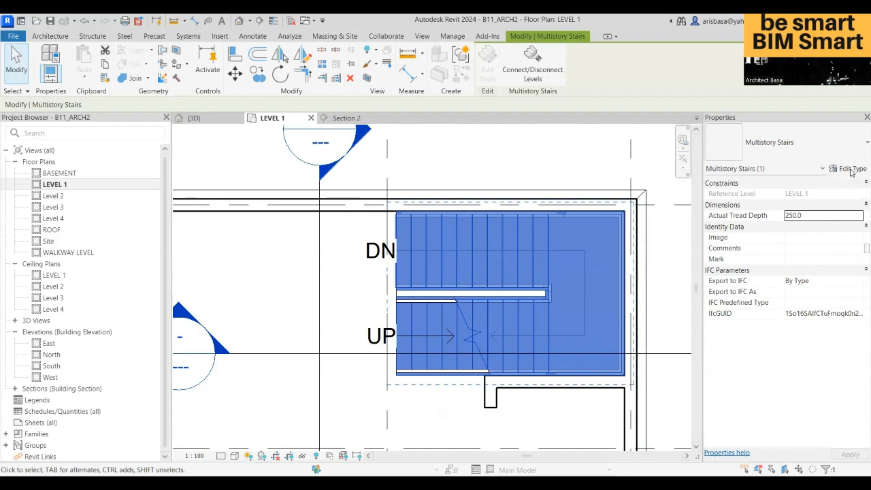
{"action": "left_click", "coordinate": [852, 169]}
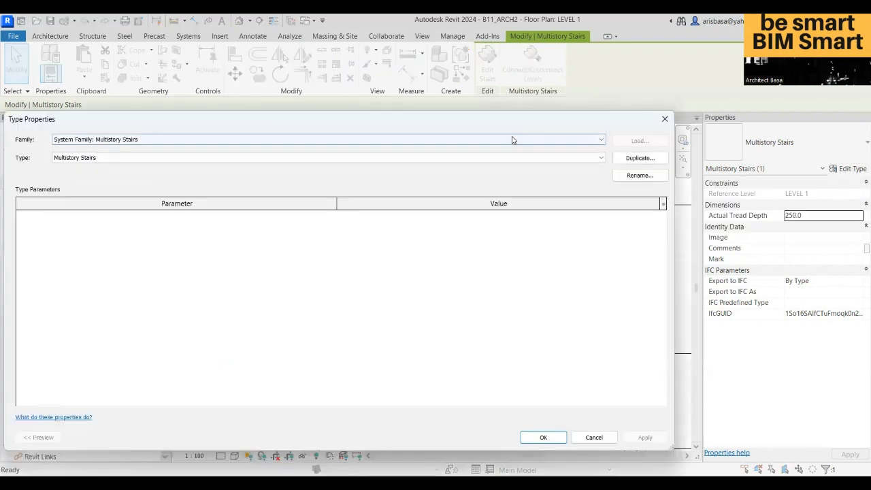
{"action": "left_click", "coordinate": [572, 141]}
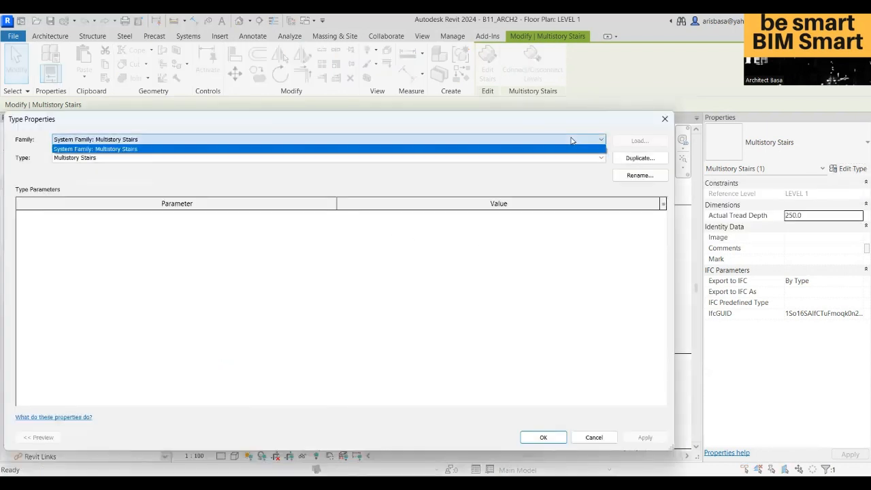
{"action": "left_click", "coordinate": [572, 159]}
{"action": "left_click", "coordinate": [572, 159]}
{"action": "left_click", "coordinate": [571, 160]}
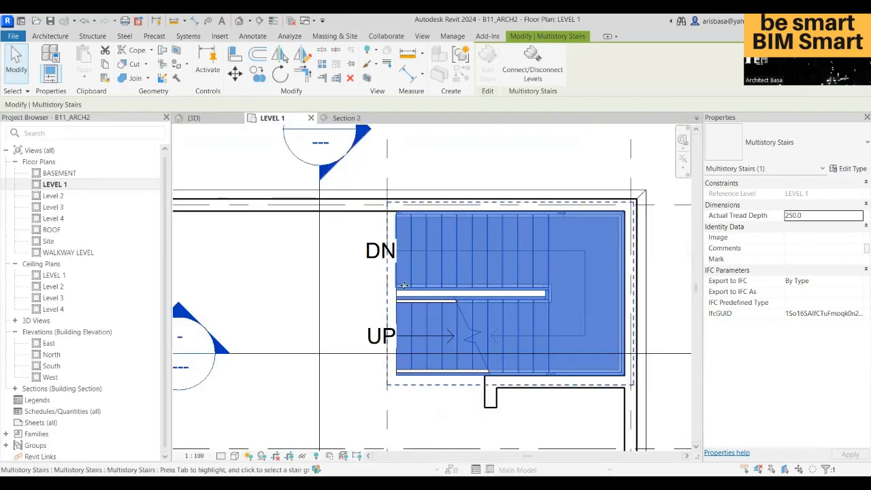
{"action": "scroll", "coordinate": [524, 170], "scroll_direction": "down", "scroll_amount": 4}
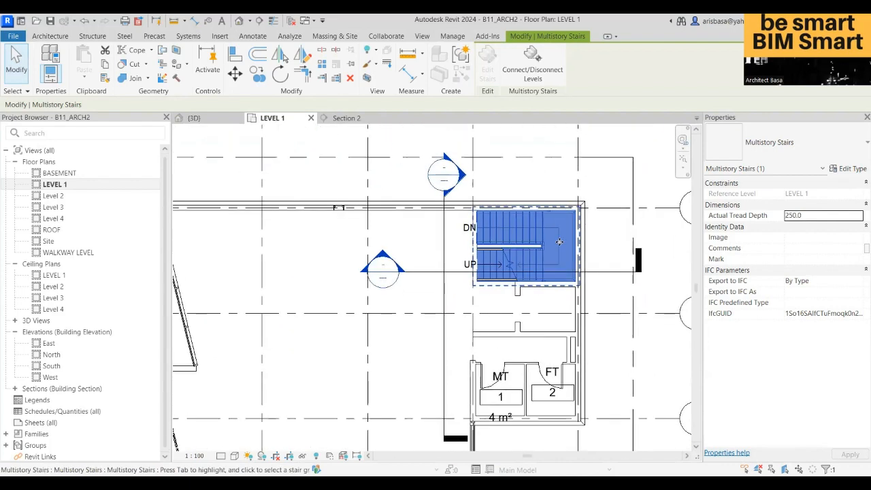
{"action": "key", "text": "Escape"}
{"action": "left_click", "coordinate": [567, 243]}
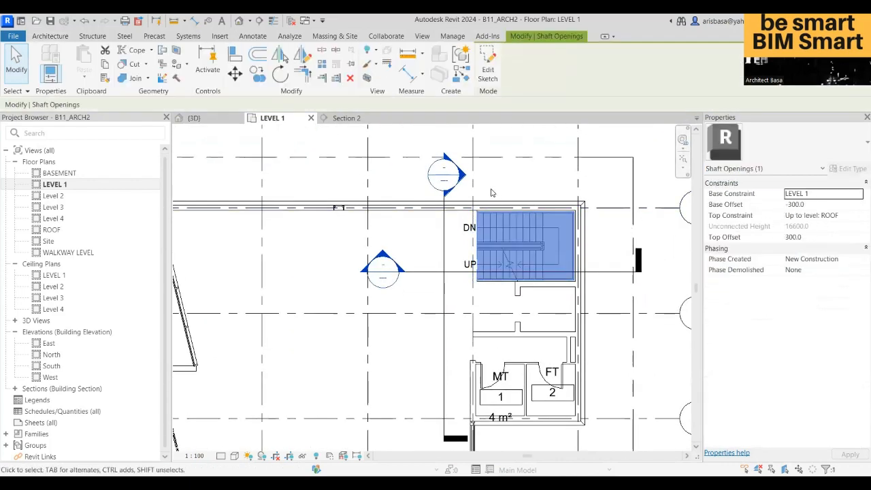
{"action": "left_click", "coordinate": [561, 145]}
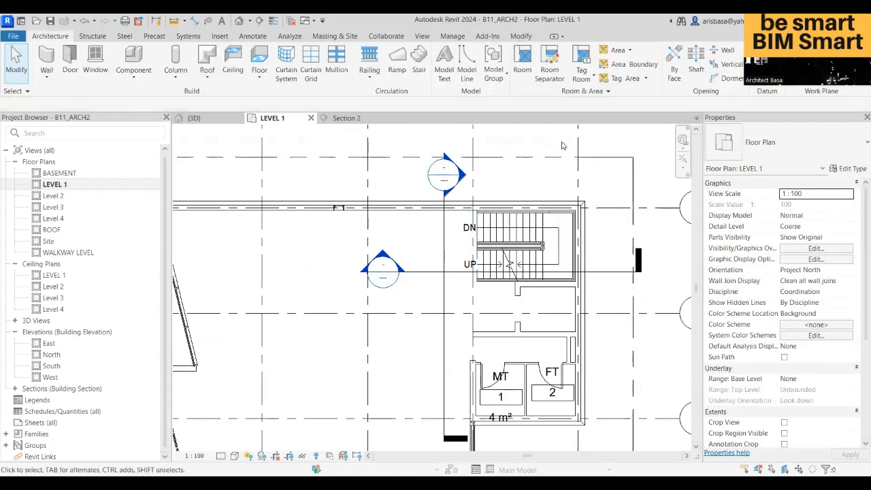
Step: Connect the multistory stairs to Level 3, Level 4 and ROOF in the 3D view
{"action": "left_click", "coordinate": [532, 235]}
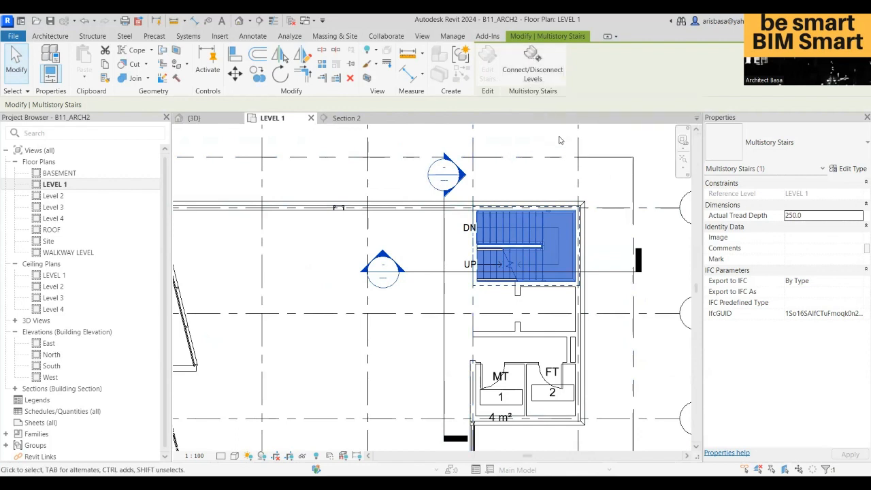
{"action": "middle_click_drag", "start_coordinate": [605, 192], "coordinate": [605, 227]}
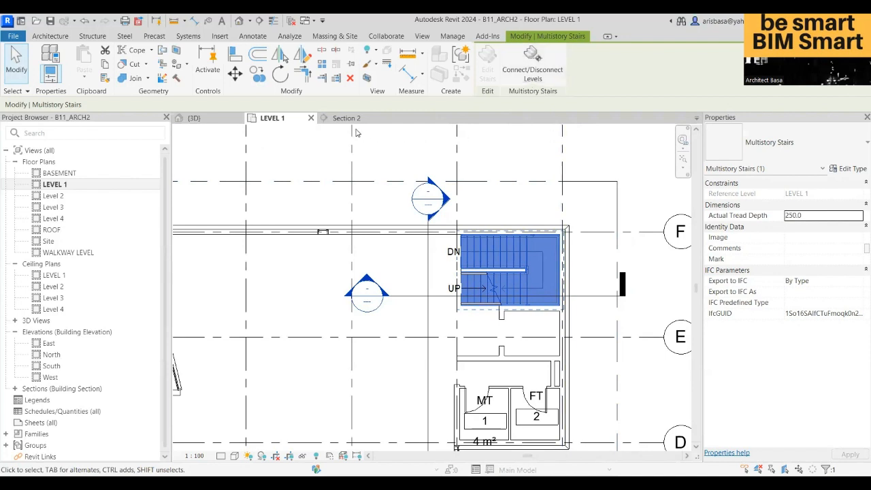
{"action": "left_click", "coordinate": [195, 117]}
{"action": "scroll", "coordinate": [558, 341], "scroll_direction": "down", "scroll_amount": 2}
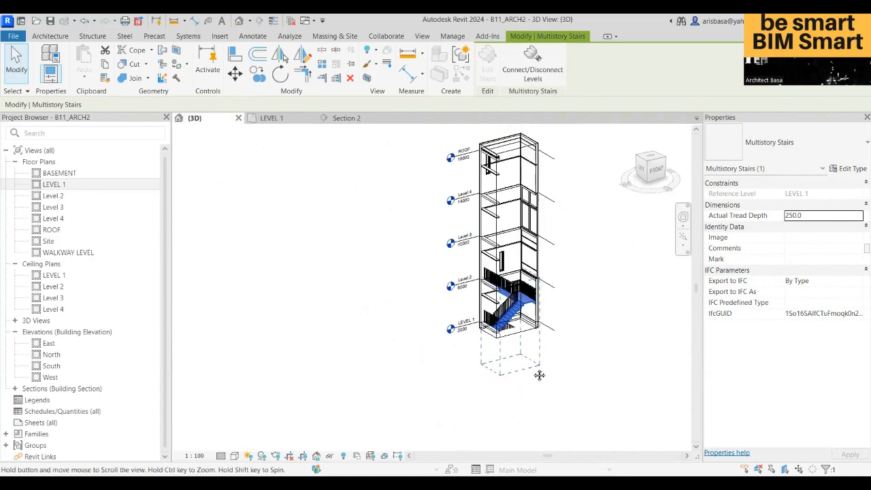
{"action": "left_click", "coordinate": [548, 73]}
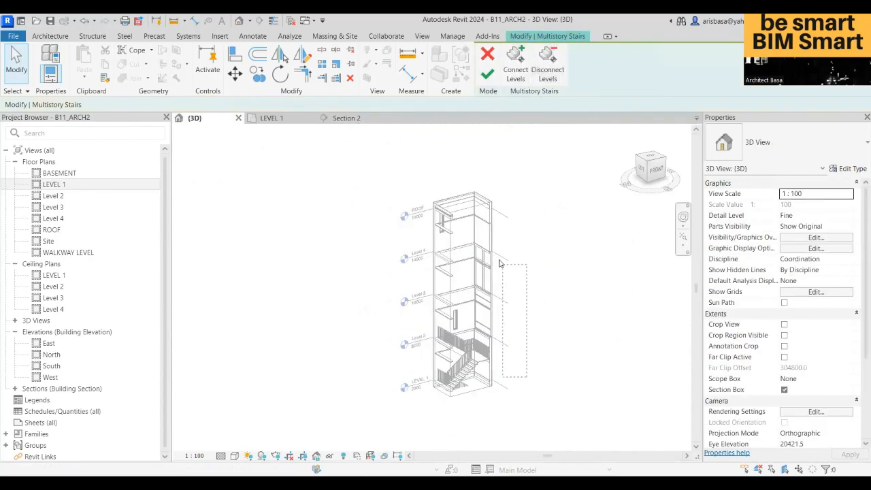
{"action": "left_click_drag", "start_coordinate": [526, 219], "coordinate": [528, 217]}
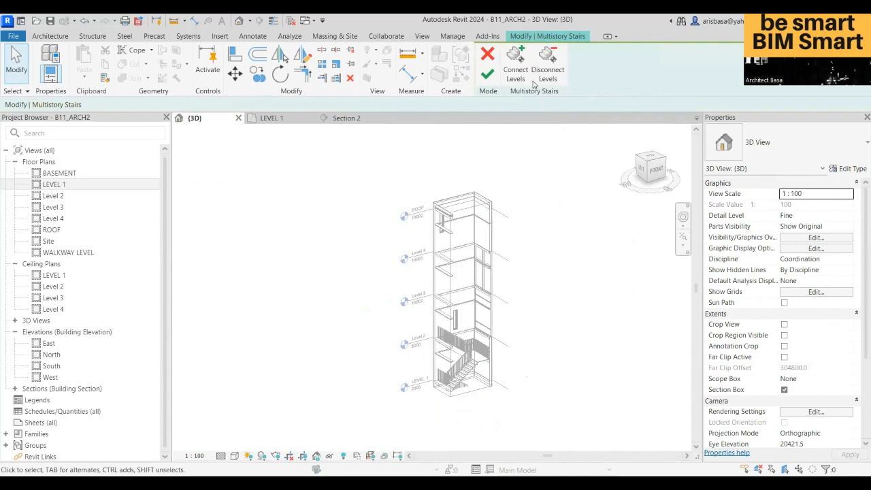
{"action": "left_click", "coordinate": [524, 80]}
{"action": "left_click_drag", "start_coordinate": [536, 371], "coordinate": [501, 168]}
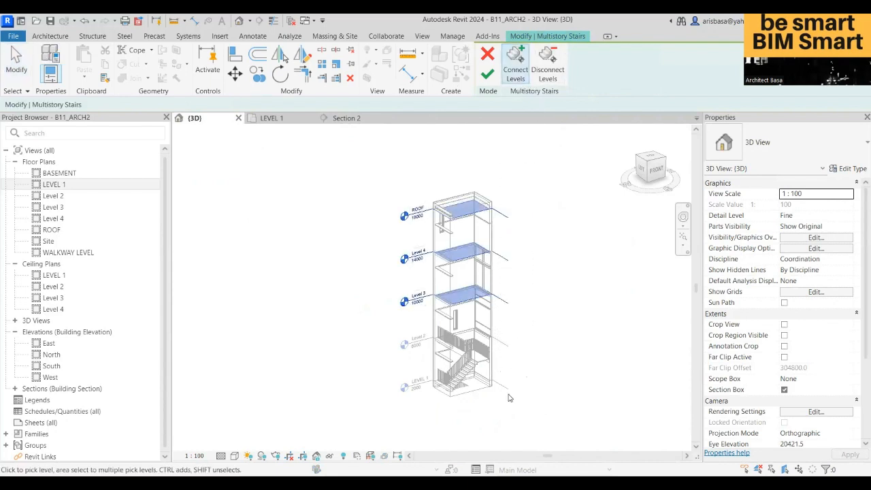
{"action": "left_click", "coordinate": [488, 76]}
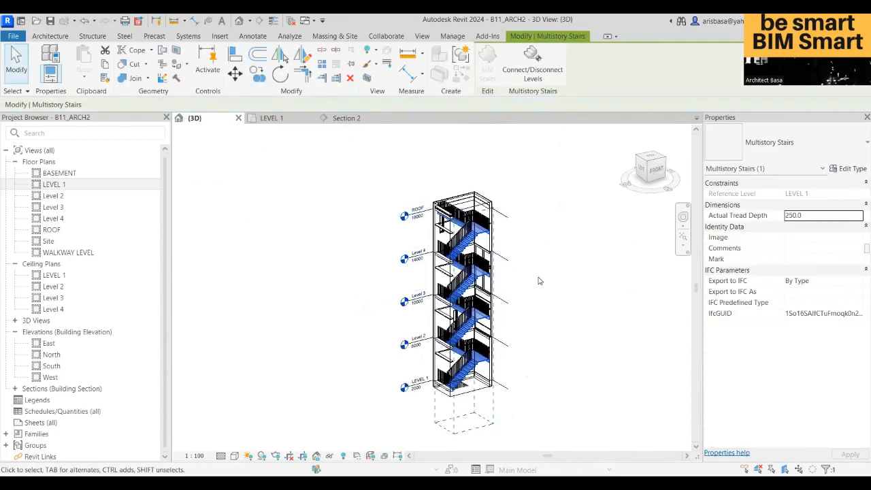
Step: Change the inner railing of the multistory stairs to Glass Panel - Bottom Fill after trying the 900mm Pipe type
{"action": "scroll", "coordinate": [532, 366], "scroll_direction": "up", "scroll_amount": 3}
{"action": "scroll", "coordinate": [532, 366], "scroll_direction": "up", "scroll_amount": 1}
{"action": "middle_click_drag", "start_coordinate": [544, 335], "coordinate": [572, 305]}
{"action": "left_click", "coordinate": [544, 304]}
{"action": "left_click", "coordinate": [439, 321]}
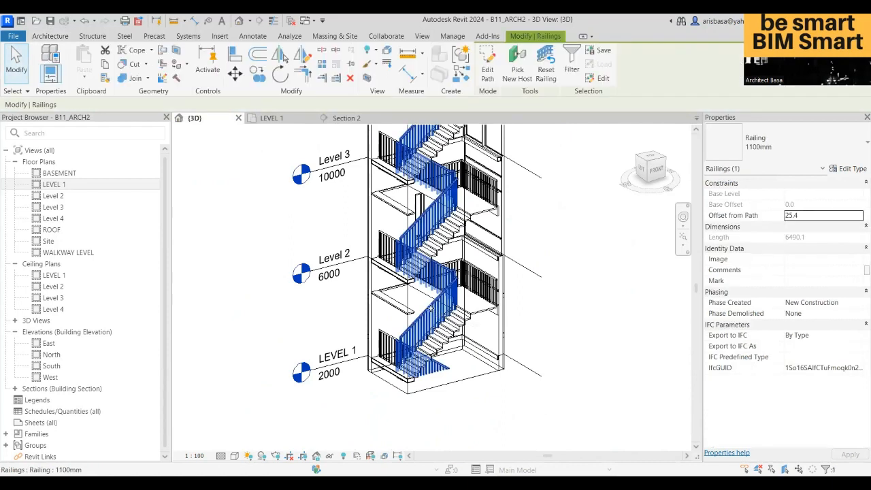
{"action": "left_click", "coordinate": [835, 154]}
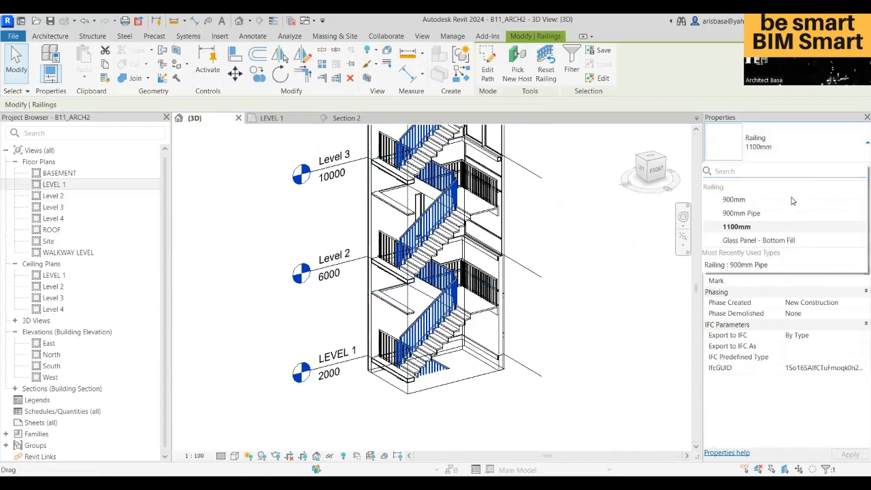
{"action": "left_click", "coordinate": [748, 213]}
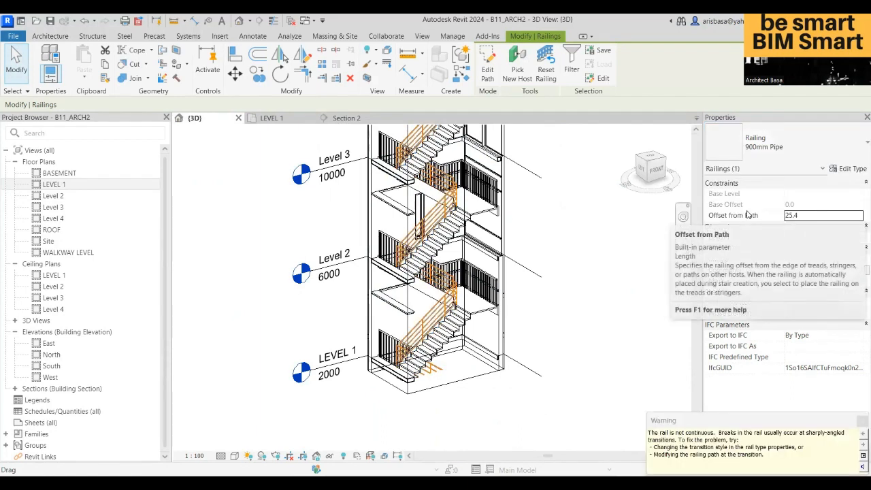
{"action": "left_click", "coordinate": [844, 156]}
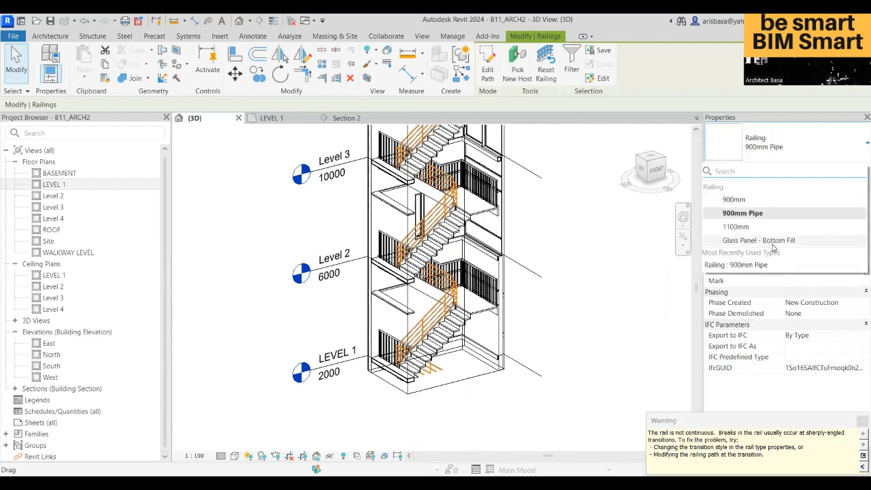
{"action": "left_click", "coordinate": [763, 240]}
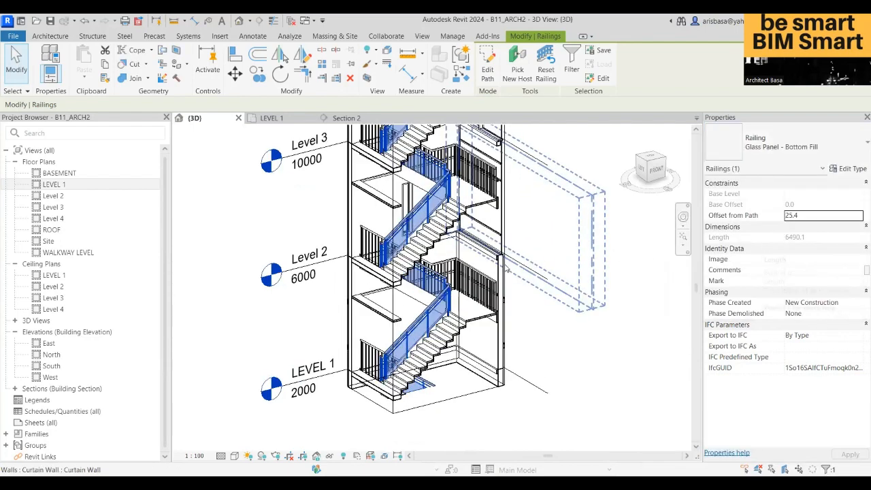
{"action": "scroll", "coordinate": [512, 267], "scroll_direction": "up", "scroll_amount": 2}
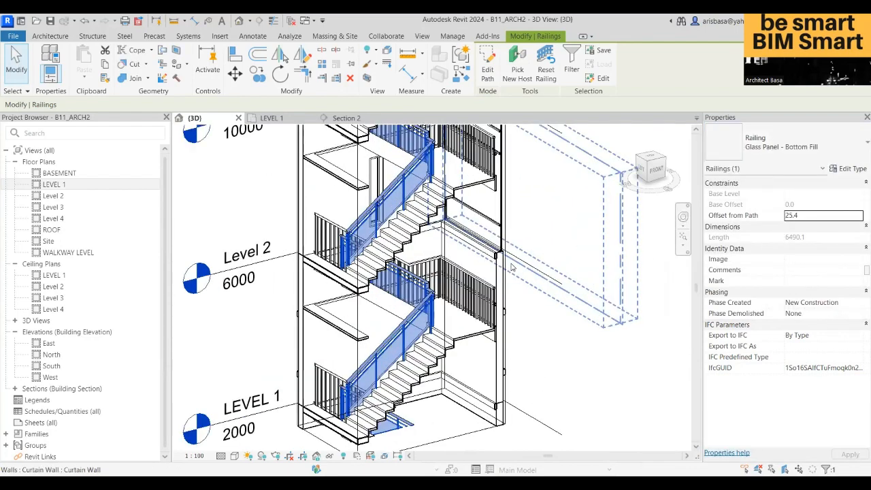
Step: Delete the outer 1100mm railing that runs along the stairwell walls on all floors
{"action": "left_click", "coordinate": [464, 294]}
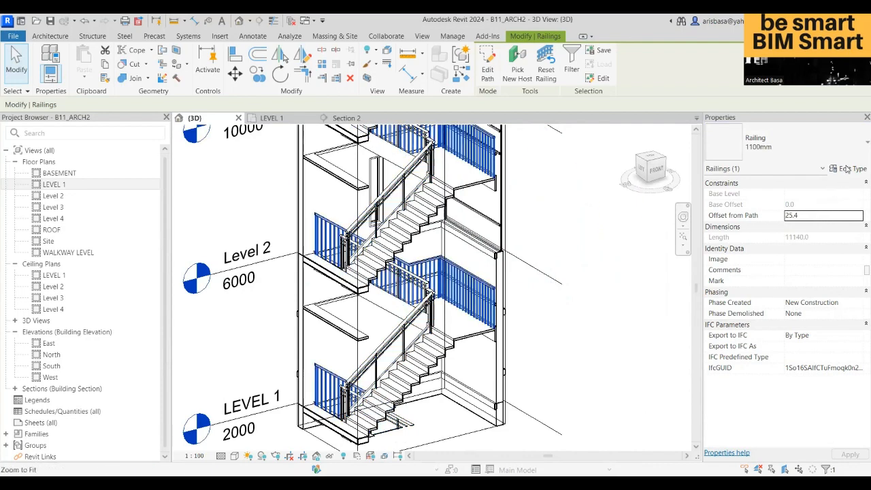
{"action": "scroll", "coordinate": [597, 269], "scroll_direction": "down", "scroll_amount": 1}
{"action": "middle_click_drag", "start_coordinate": [597, 269], "coordinate": [647, 294]}
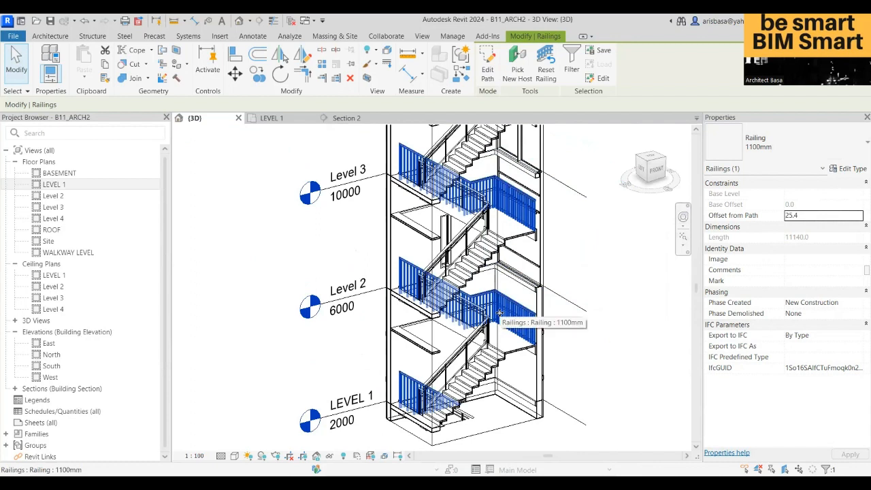
{"action": "key", "text": "Delete"}
Step: Raise the top of the 3D view's section box above the roof walls of the stairwell
{"action": "middle_click_drag", "start_coordinate": [565, 371], "coordinate": [569, 444]}
{"action": "middle_click_drag", "start_coordinate": [478, 248], "coordinate": [471, 313]}
{"action": "middle_click_drag", "start_coordinate": [455, 280], "coordinate": [458, 384]}
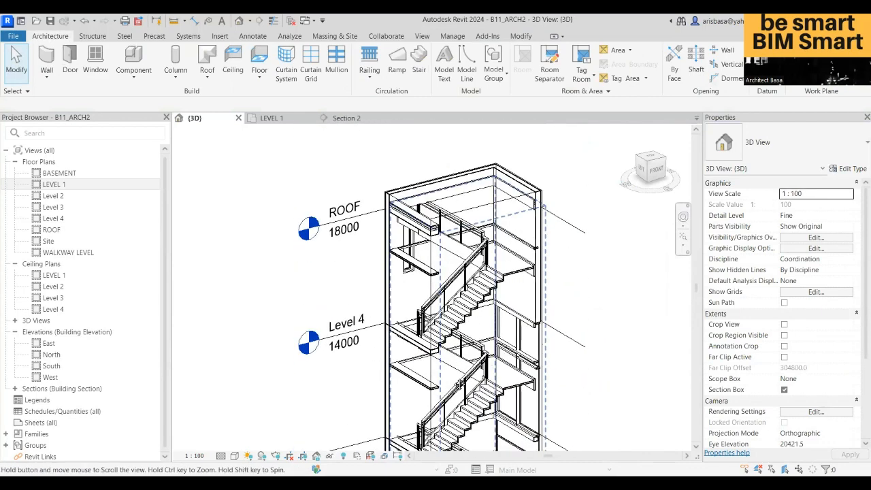
{"action": "scroll", "coordinate": [497, 251], "scroll_direction": "up", "scroll_amount": 3}
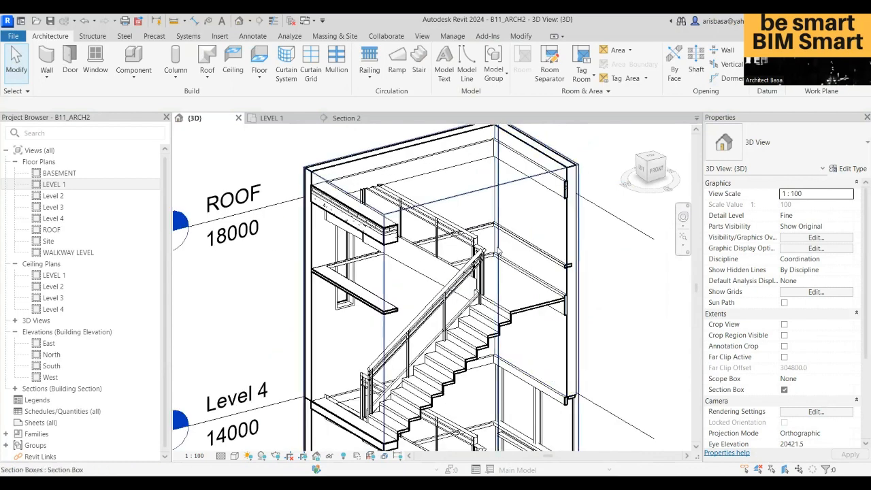
{"action": "scroll", "coordinate": [498, 251], "scroll_direction": "down", "scroll_amount": 10}
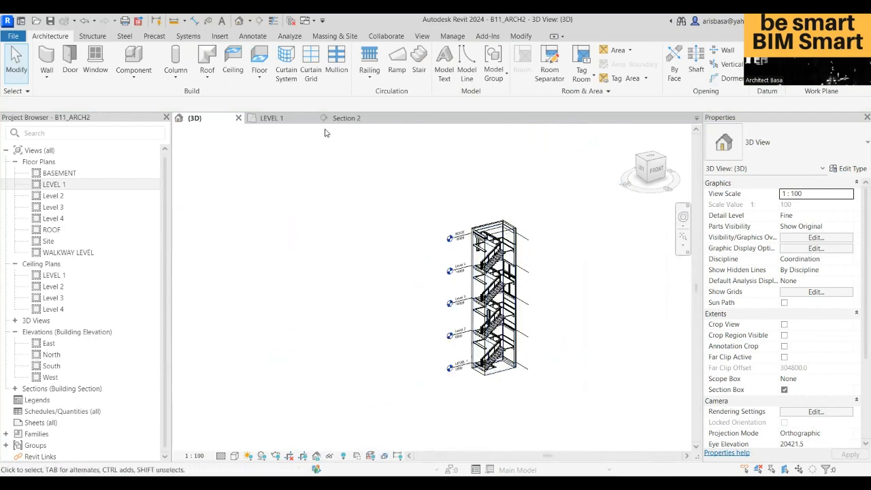
{"action": "left_click", "coordinate": [467, 229]}
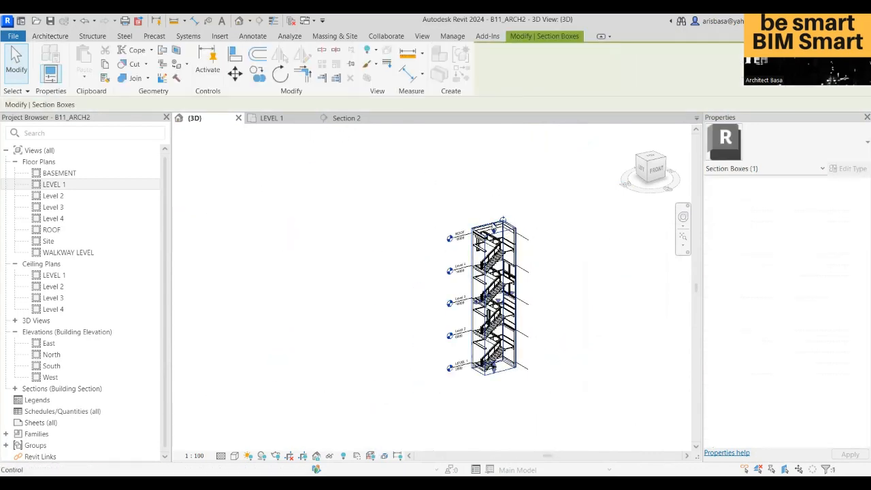
{"action": "left_click_drag", "start_coordinate": [503, 220], "coordinate": [497, 202]}
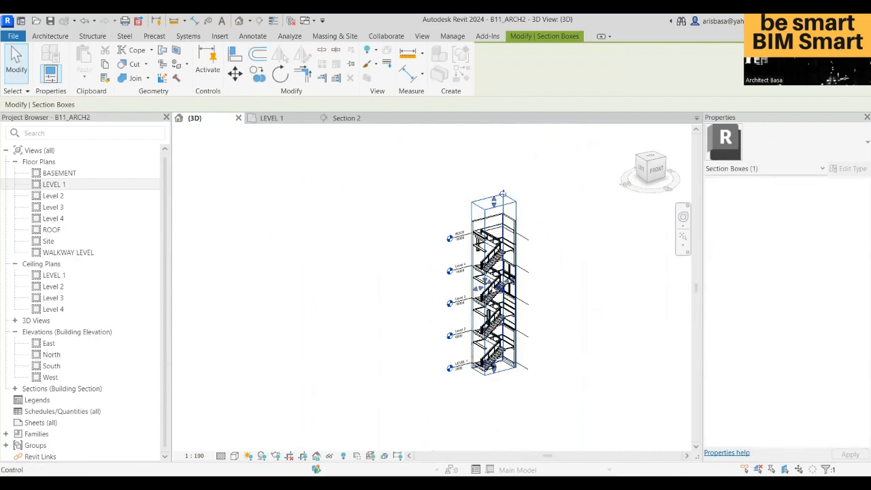
Step: Adjust the sides of the section box, extending its front face outward beyond the stair flights
{"action": "left_click_drag", "start_coordinate": [489, 282], "coordinate": [521, 302]}
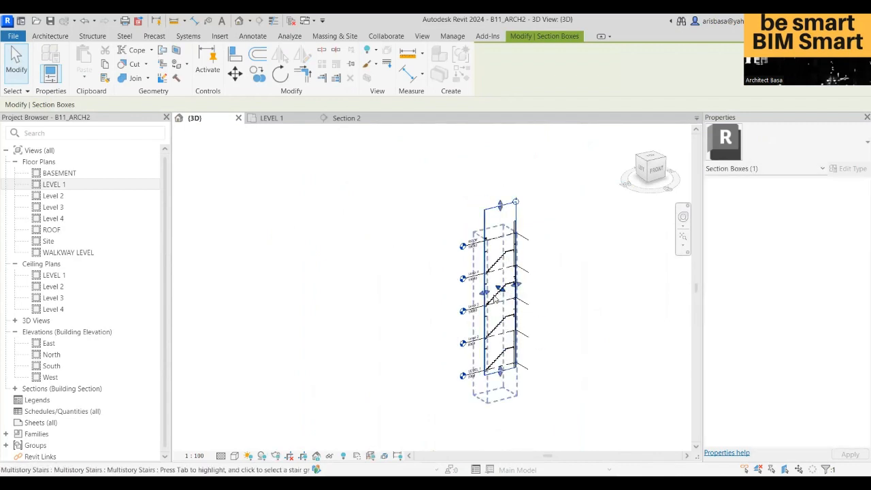
{"action": "key", "text": "Escape"}
{"action": "scroll", "coordinate": [492, 317], "scroll_direction": "up", "scroll_amount": 5}
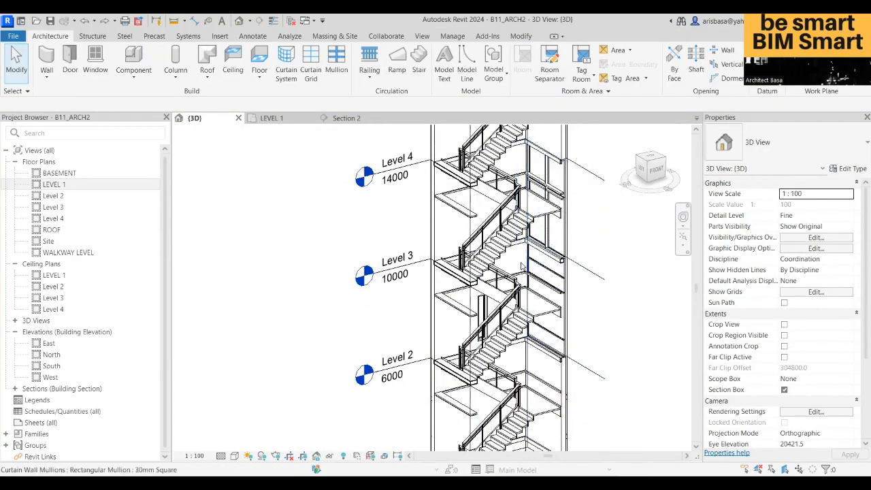
{"action": "left_click", "coordinate": [471, 204]}
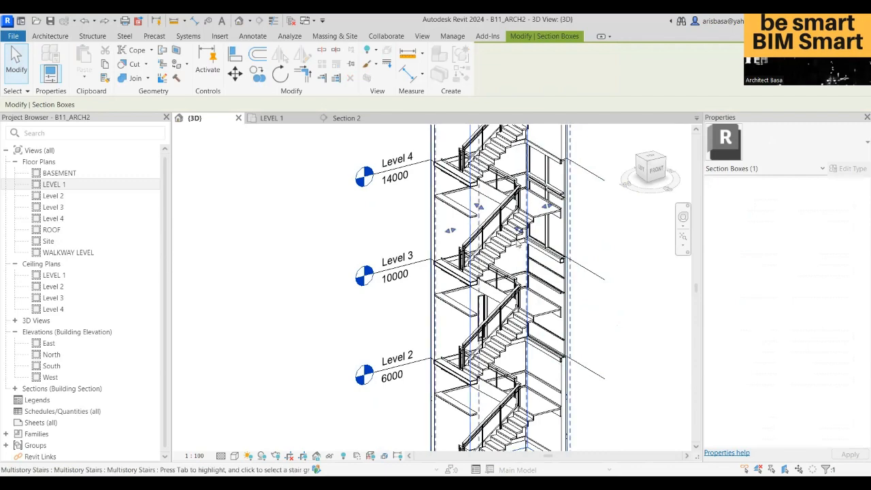
{"action": "left_click_drag", "start_coordinate": [520, 231], "coordinate": [543, 241]}
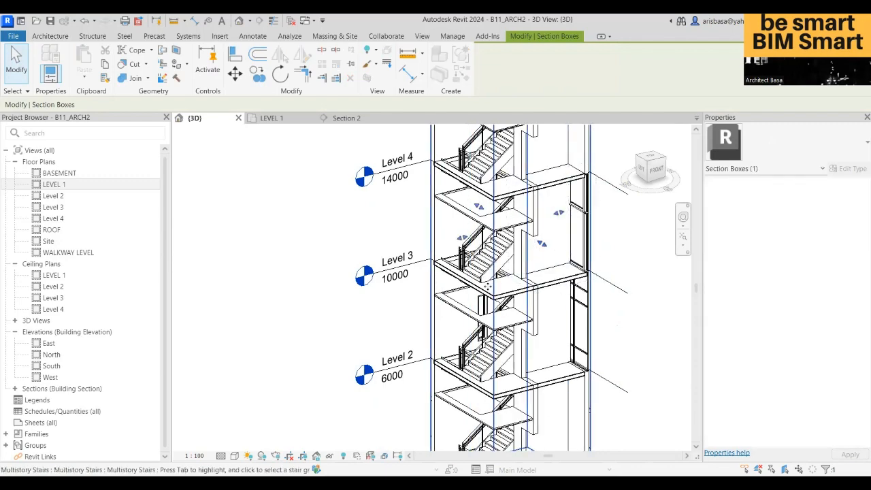
Step: Inspect the inner glass railing in 3D where it ends at each floor, following the stair flights up to the roof
{"action": "middle_click_drag", "start_coordinate": [505, 323], "coordinate": [557, 331], "text": "shift"}
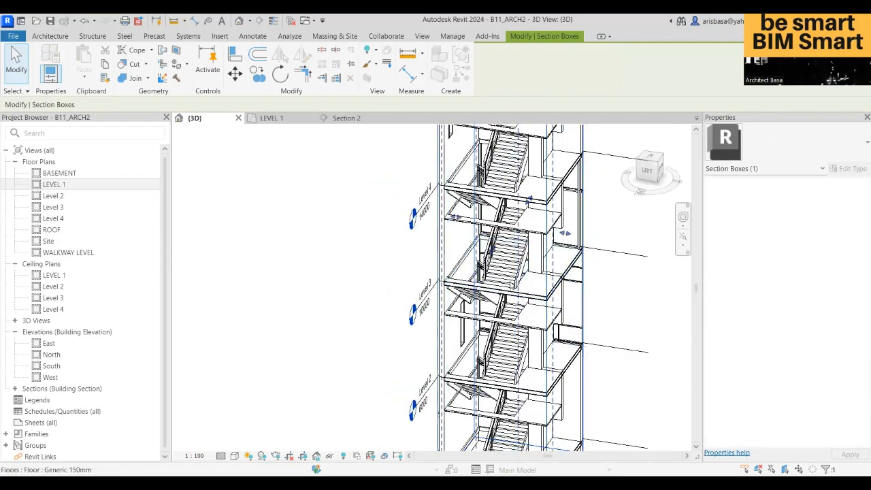
{"action": "scroll", "coordinate": [555, 331], "scroll_direction": "up", "scroll_amount": 6}
{"action": "scroll", "coordinate": [475, 287], "scroll_direction": "down", "scroll_amount": 2}
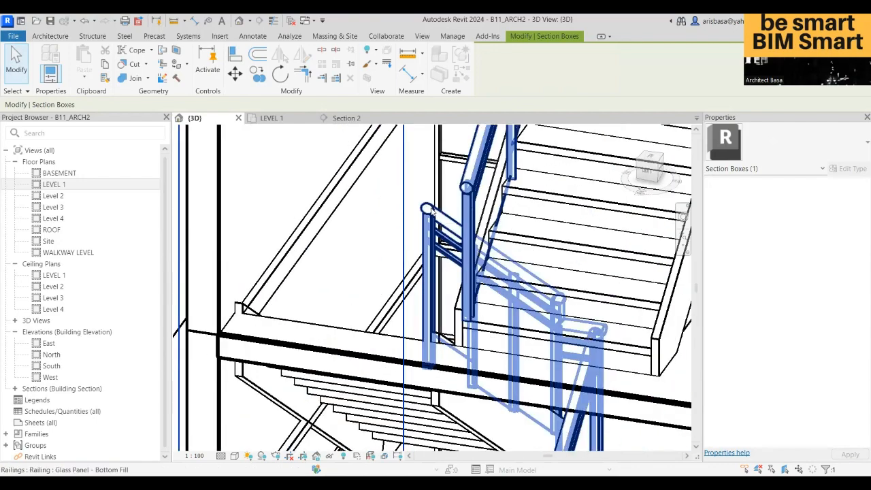
{"action": "scroll", "coordinate": [474, 286], "scroll_direction": "down", "scroll_amount": 2}
{"action": "middle_click_drag", "start_coordinate": [480, 314], "coordinate": [470, 430]}
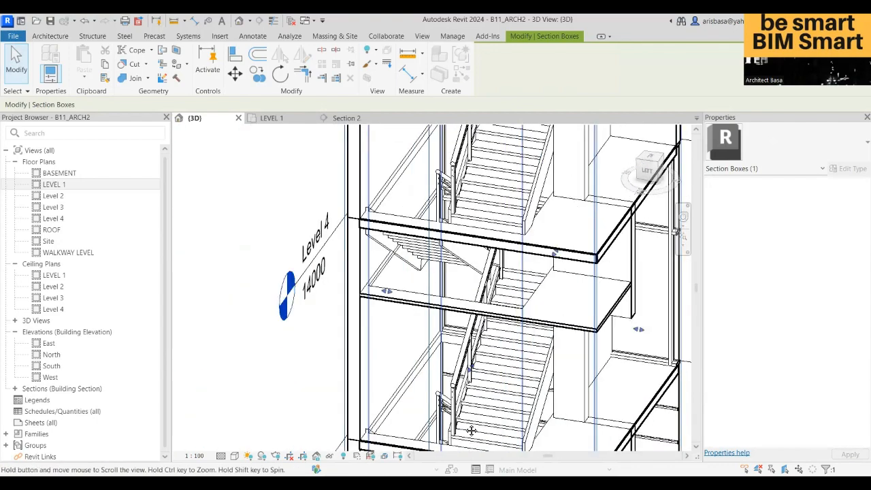
{"action": "middle_click_drag", "start_coordinate": [481, 394], "coordinate": [481, 424]}
{"action": "middle_click_drag", "start_coordinate": [479, 306], "coordinate": [465, 413]}
{"action": "middle_click_drag", "start_coordinate": [465, 219], "coordinate": [454, 333]}
{"action": "middle_click_drag", "start_coordinate": [384, 243], "coordinate": [388, 286]}
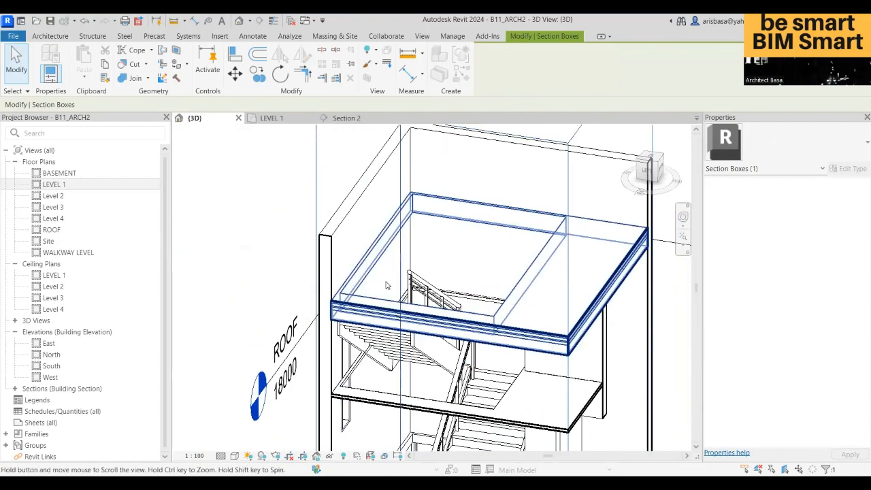
Step: Examine the stair railing at the roof opening and at the foot of the flight on Level 1
{"action": "scroll", "coordinate": [360, 274], "scroll_direction": "up", "scroll_amount": 1}
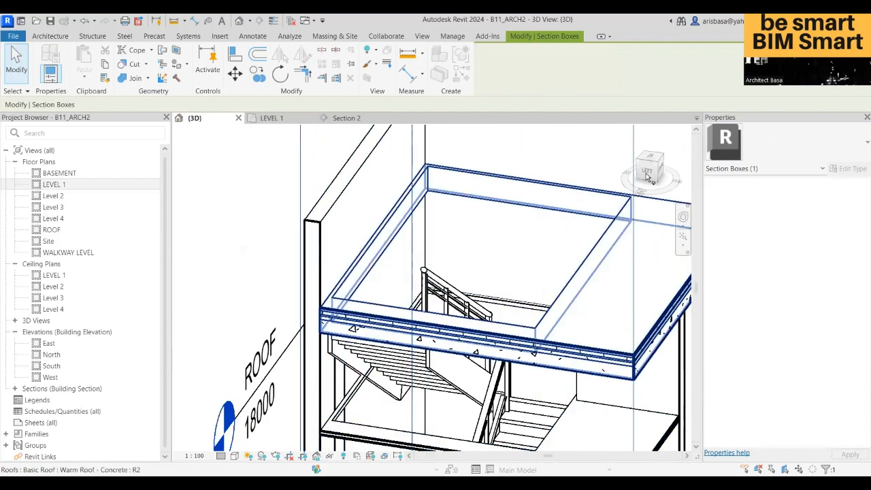
{"action": "scroll", "coordinate": [523, 344], "scroll_direction": "down", "scroll_amount": 1}
{"action": "middle_click_drag", "start_coordinate": [524, 343], "coordinate": [405, 388], "text": "shift"}
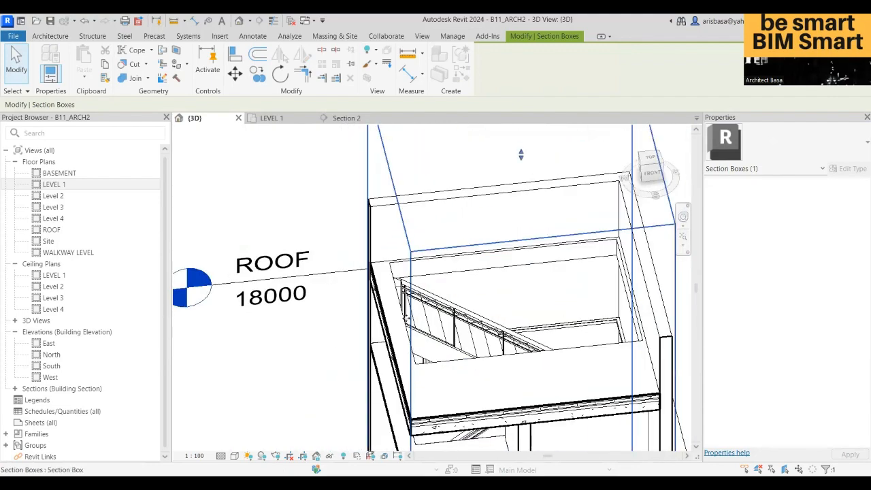
{"action": "scroll", "coordinate": [489, 357], "scroll_direction": "down", "scroll_amount": 1}
{"action": "middle_click_drag", "start_coordinate": [523, 267], "coordinate": [561, 149]}
{"action": "middle_click_drag", "start_coordinate": [498, 323], "coordinate": [473, 220]}
{"action": "scroll", "coordinate": [472, 219], "scroll_direction": "up", "scroll_amount": 6}
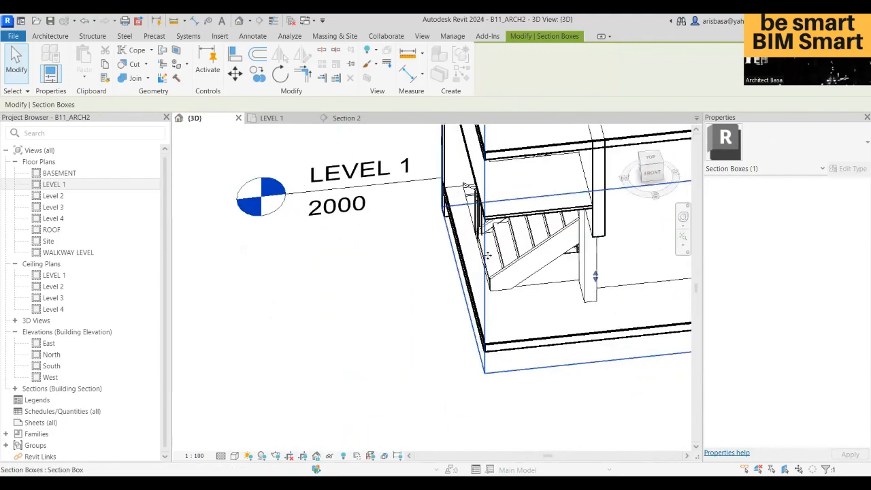
{"action": "scroll", "coordinate": [513, 272], "scroll_direction": "down", "scroll_amount": 3}
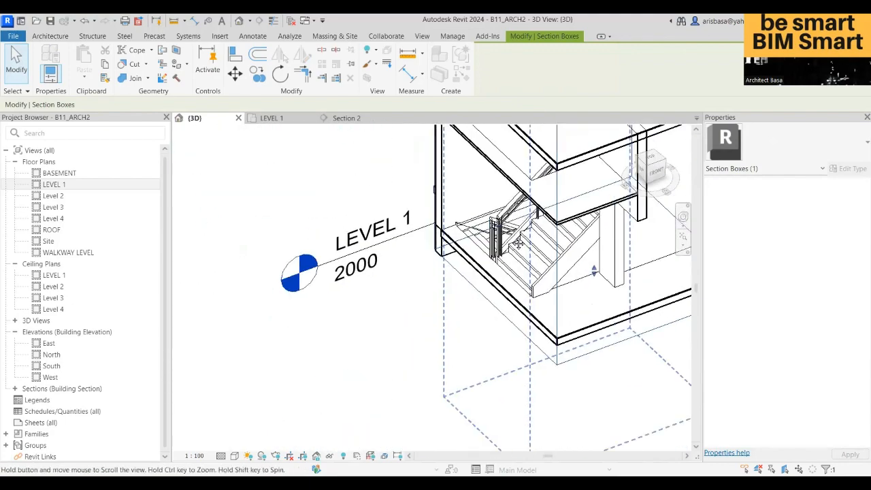
Step: In the LEVEL 1 plan, start a sketched railing path with a 100 mm horizontal line outward from the inner railing's end near DN
{"action": "double_click", "coordinate": [55, 184]}
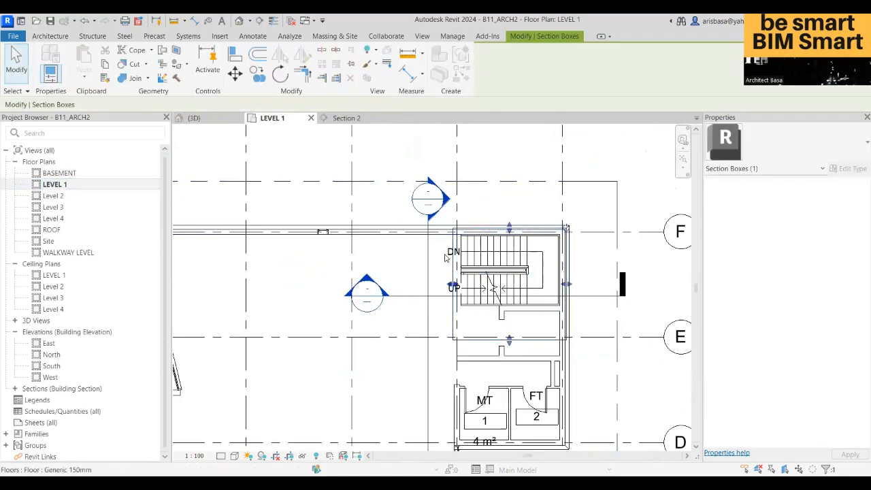
{"action": "scroll", "coordinate": [449, 242], "scroll_direction": "up", "scroll_amount": 8}
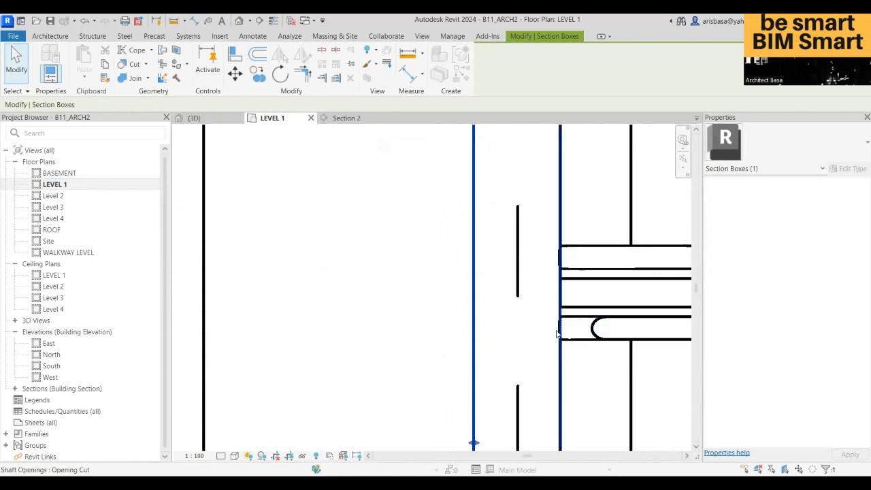
{"action": "scroll", "coordinate": [498, 320], "scroll_direction": "up", "scroll_amount": 3}
{"action": "key", "text": "Escape"}
{"action": "scroll", "coordinate": [370, 283], "scroll_direction": "down", "scroll_amount": 2}
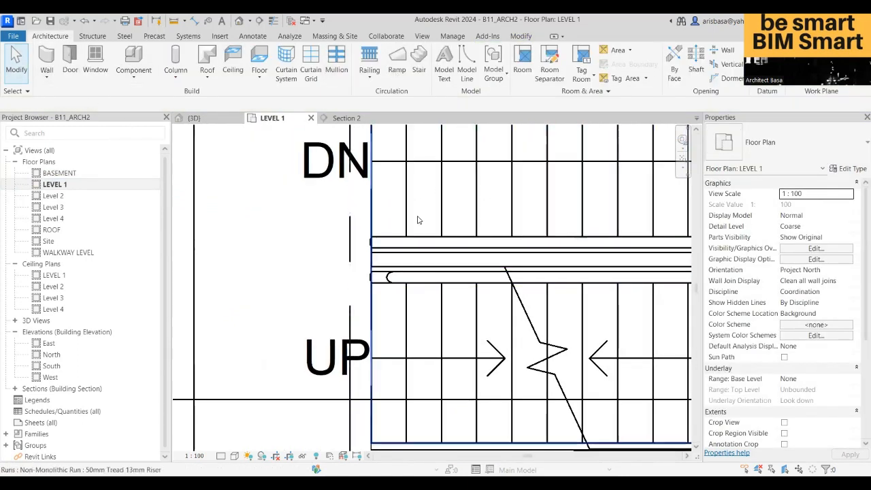
{"action": "left_click", "coordinate": [373, 81]}
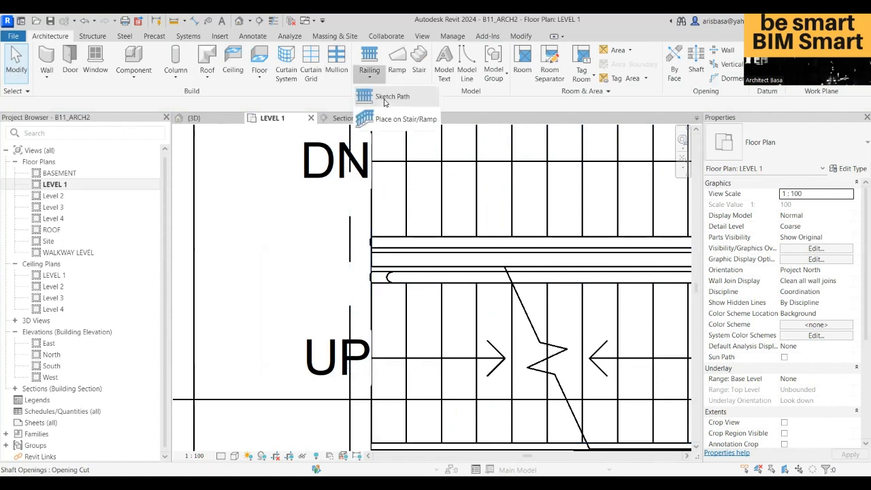
{"action": "left_click", "coordinate": [393, 94]}
{"action": "scroll", "coordinate": [366, 244], "scroll_direction": "up", "scroll_amount": 5}
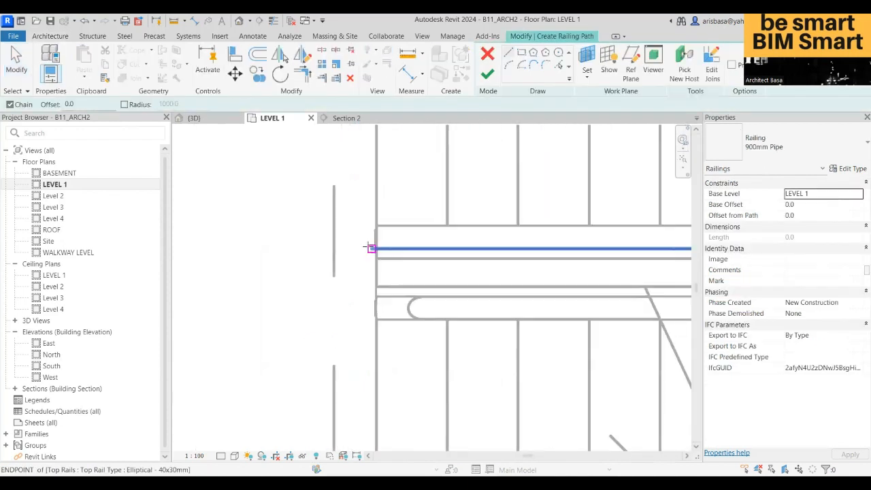
{"action": "scroll", "coordinate": [377, 231], "scroll_direction": "up", "scroll_amount": 1}
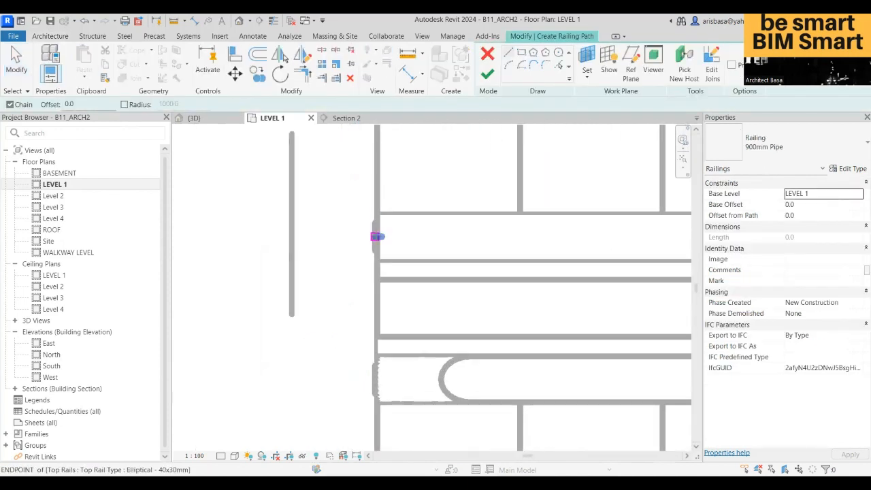
{"action": "left_click", "coordinate": [376, 236]}
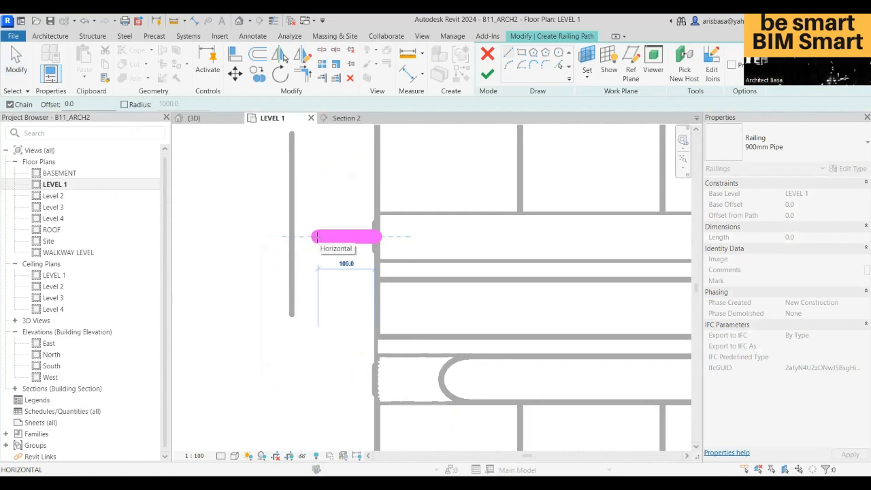
{"action": "left_click", "coordinate": [317, 237]}
{"action": "left_click", "coordinate": [318, 370]}
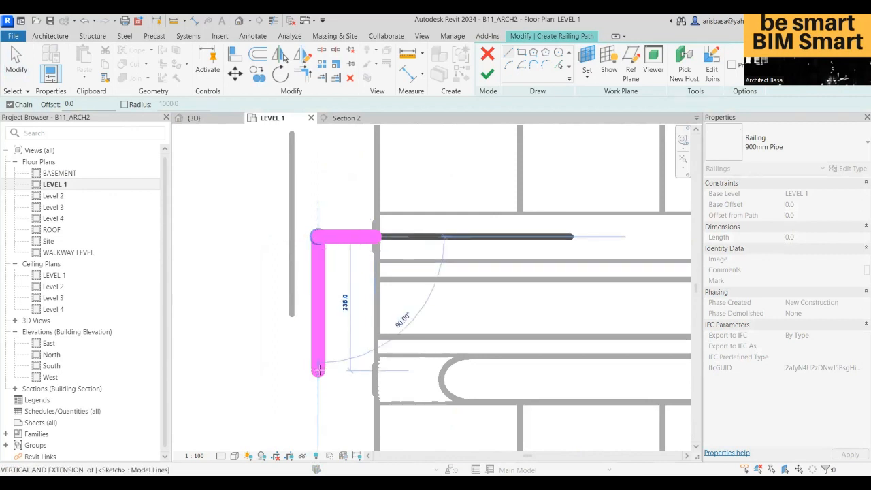
{"action": "key", "text": "Escape"}
Step: Draw a matching 100 mm line from the other inner railing end near UP and join both lines with a vertical segment
{"action": "left_click", "coordinate": [376, 378]}
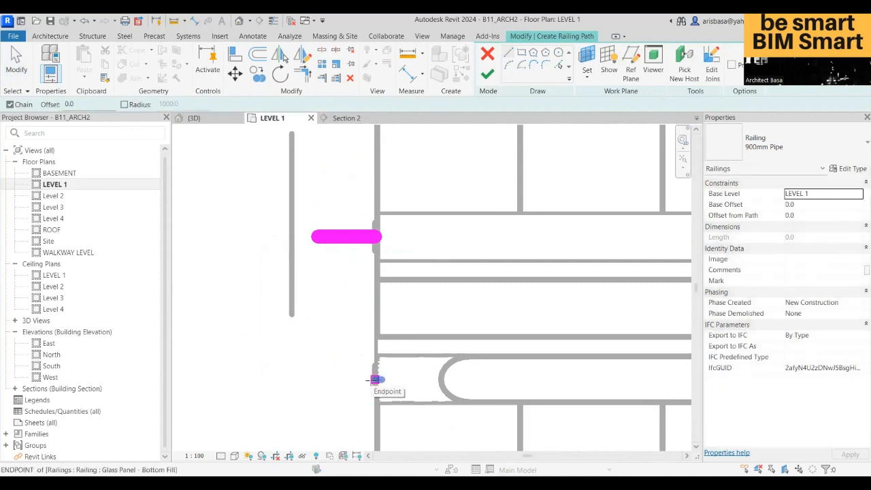
{"action": "left_click", "coordinate": [317, 379]}
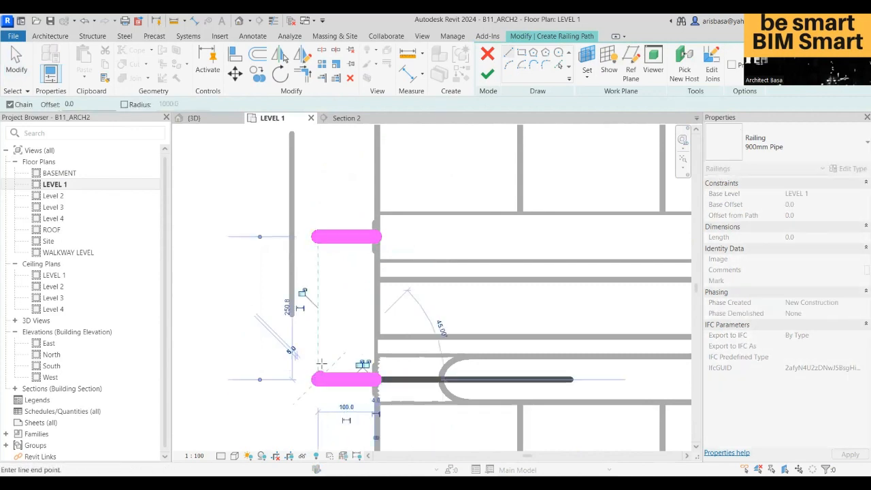
{"action": "left_click", "coordinate": [317, 239]}
{"action": "key", "text": "Escape"}
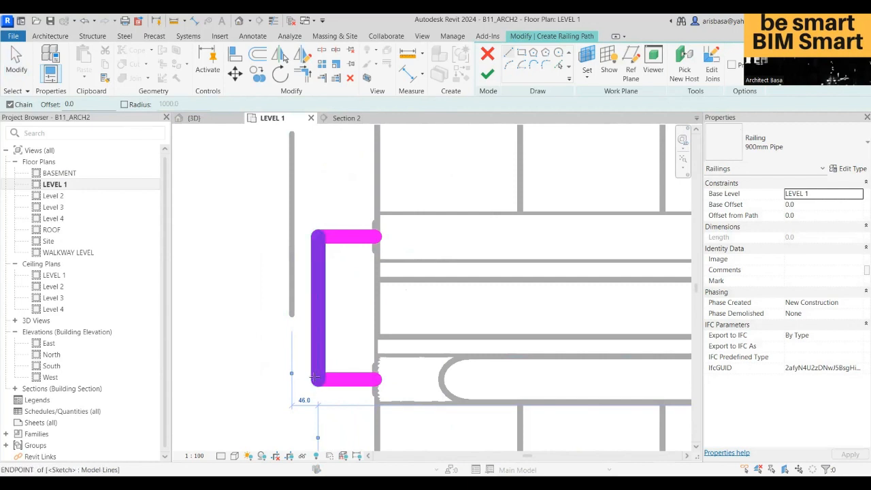
Step: Turn on thin line display and finish the railing path, showing the new railing in the 3D view
{"action": "left_click", "coordinate": [272, 21]}
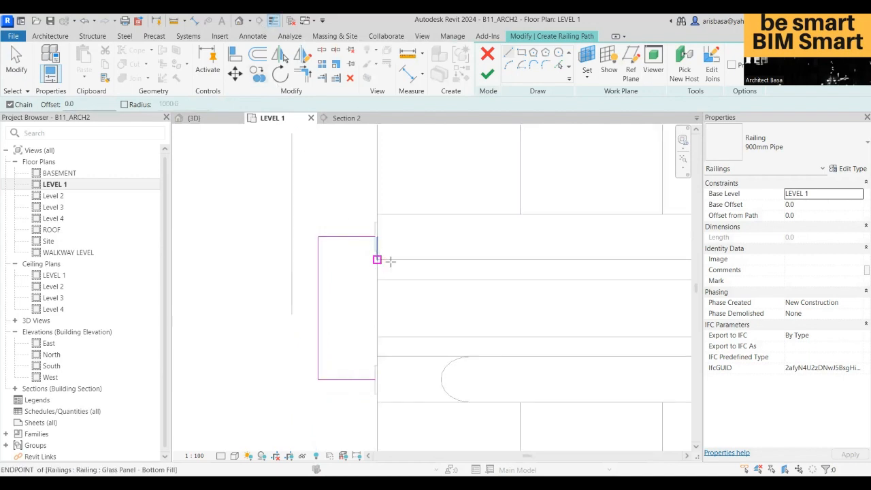
{"action": "left_click", "coordinate": [487, 74]}
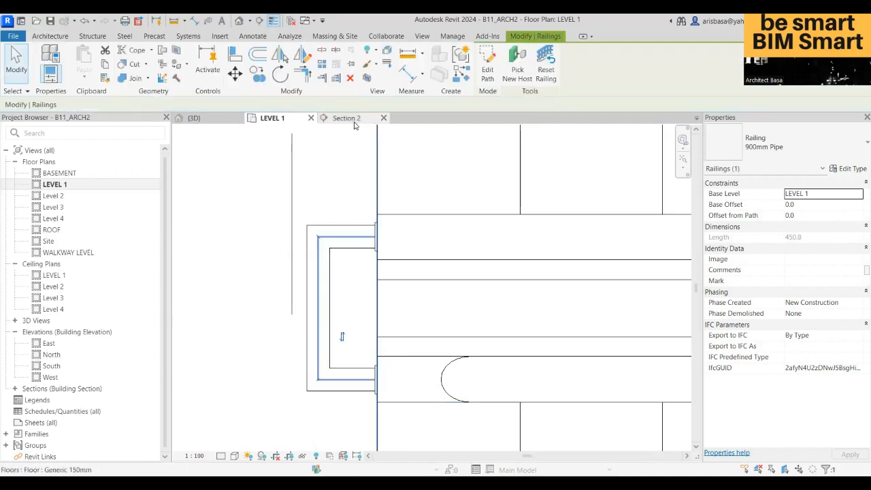
{"action": "scroll", "coordinate": [486, 216], "scroll_direction": "up", "scroll_amount": 7}
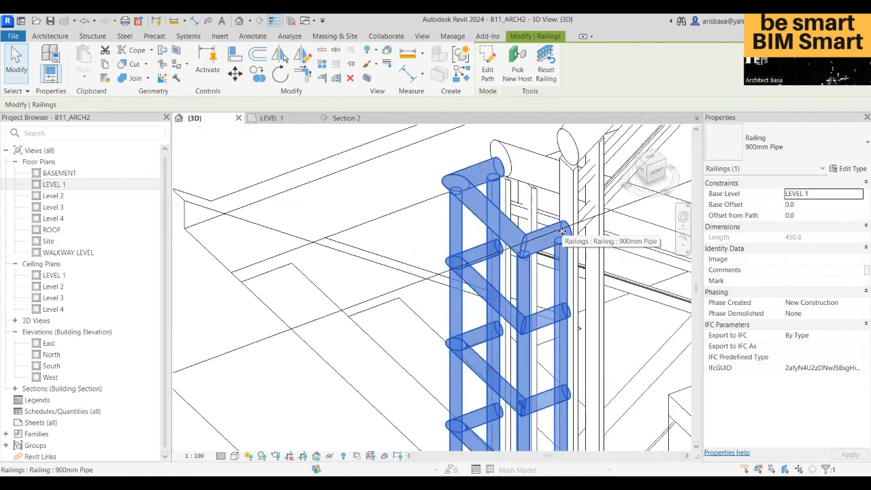
{"action": "key", "text": "Escape"}
Step: Change the new U-shaped connecting railing at Level 1 to the Glass Panel - Bottom Fill type
{"action": "scroll", "coordinate": [552, 246], "scroll_direction": "down", "scroll_amount": 3}
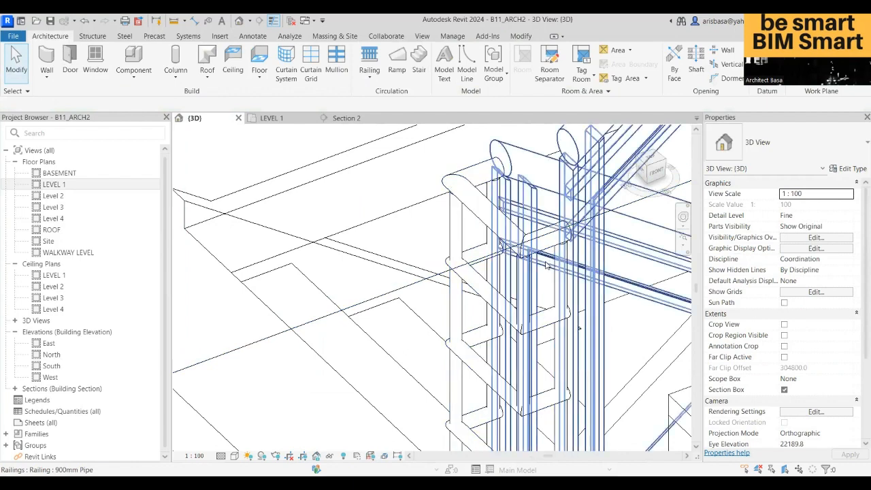
{"action": "scroll", "coordinate": [433, 289], "scroll_direction": "down", "scroll_amount": 4}
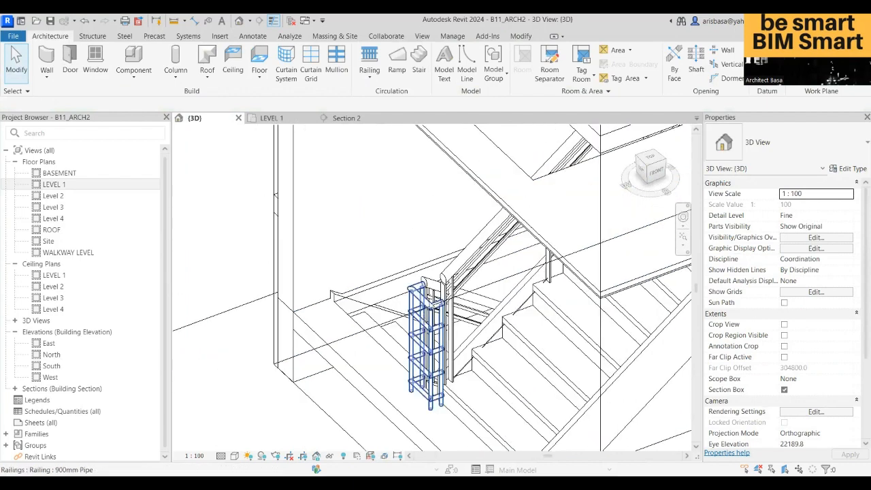
{"action": "left_click", "coordinate": [432, 306]}
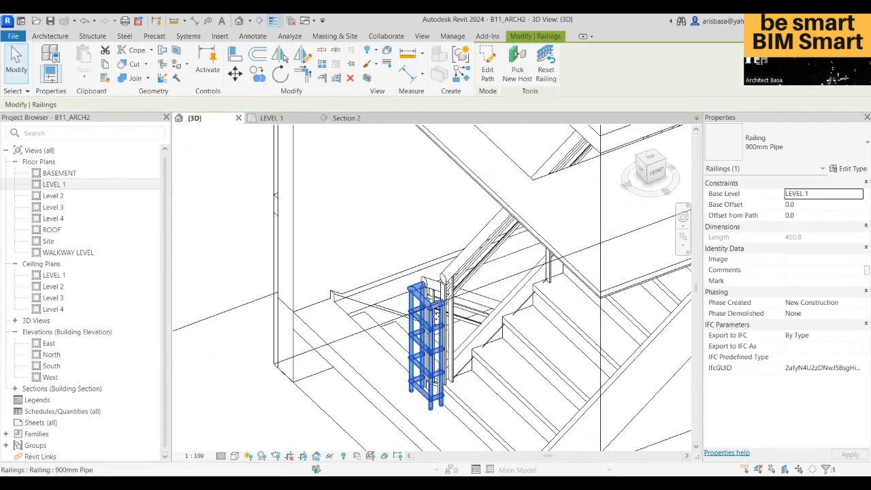
{"action": "scroll", "coordinate": [434, 328], "scroll_direction": "up", "scroll_amount": 2}
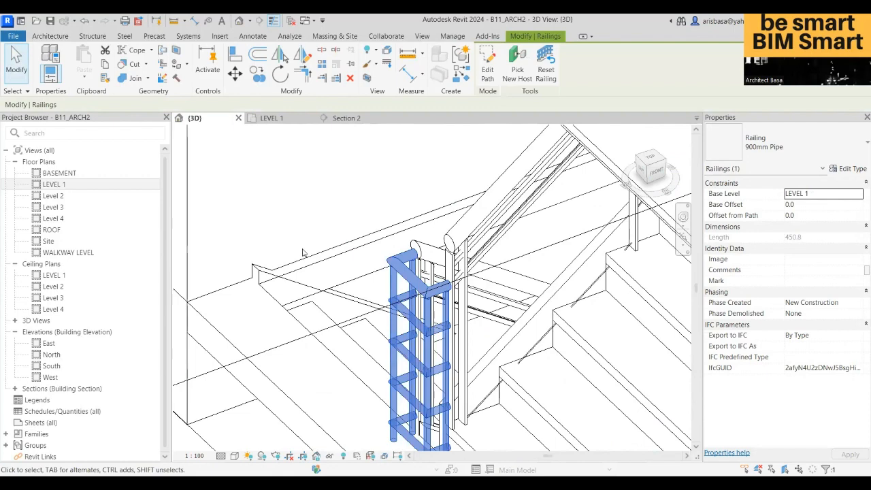
{"action": "left_click", "coordinate": [783, 142]}
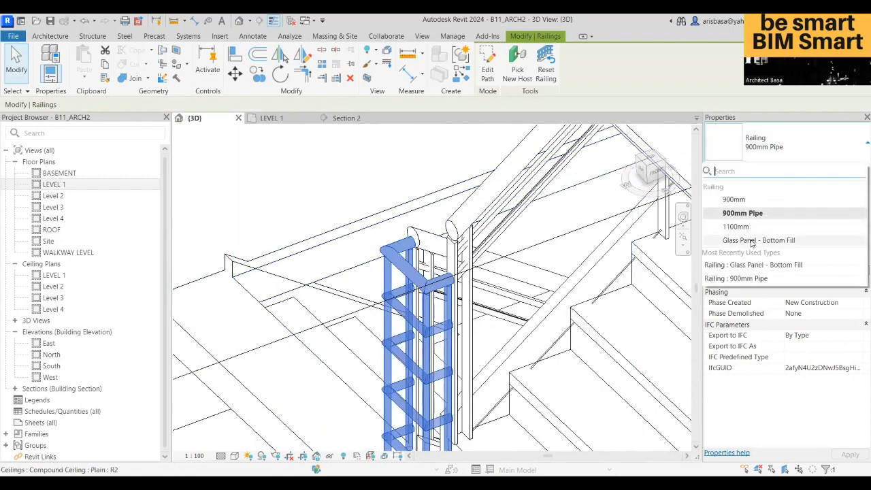
{"action": "left_click", "coordinate": [752, 240]}
{"action": "scroll", "coordinate": [471, 250], "scroll_direction": "down", "scroll_amount": 1}
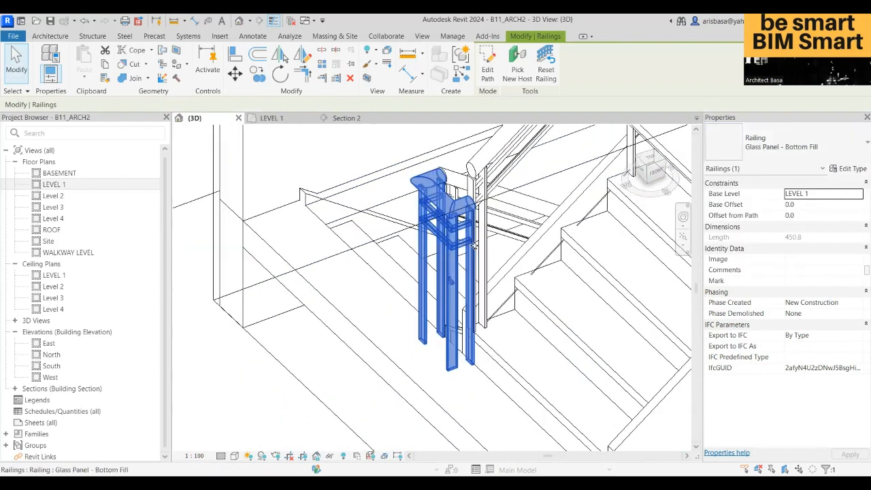
{"action": "key", "text": "Escape"}
Step: Examine how the new connecting railing's top rail and posts meet the stair railing at Level 1
{"action": "scroll", "coordinate": [471, 213], "scroll_direction": "up", "scroll_amount": 2}
{"action": "scroll", "coordinate": [422, 224], "scroll_direction": "up", "scroll_amount": 2}
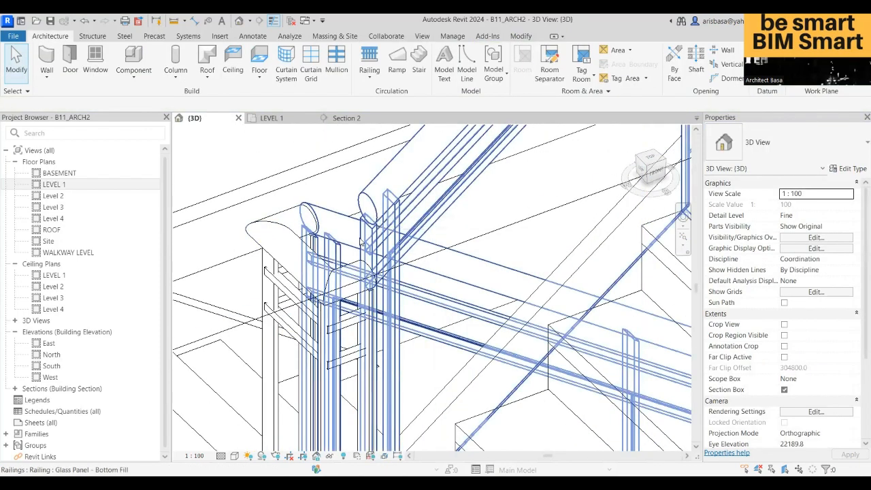
{"action": "scroll", "coordinate": [361, 243], "scroll_direction": "up", "scroll_amount": 2}
{"action": "scroll", "coordinate": [399, 195], "scroll_direction": "up", "scroll_amount": 3}
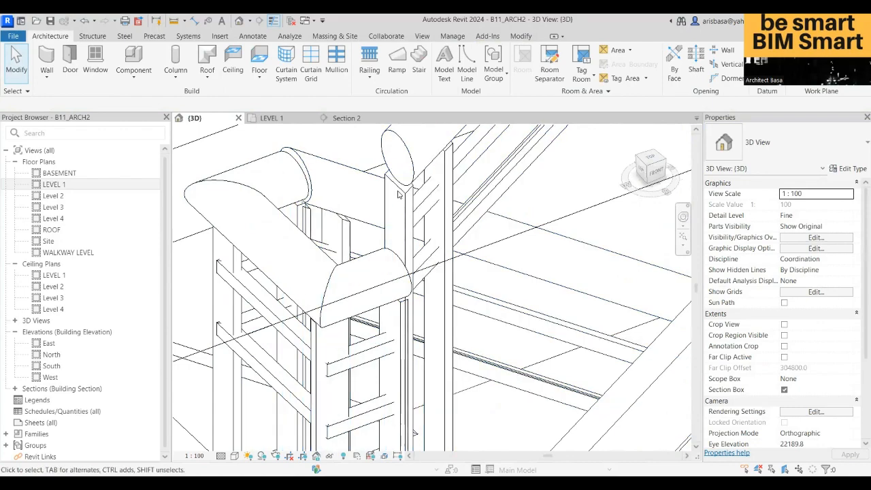
{"action": "scroll", "coordinate": [401, 204], "scroll_direction": "down", "scroll_amount": 3}
{"action": "scroll", "coordinate": [599, 360], "scroll_direction": "down", "scroll_amount": 1}
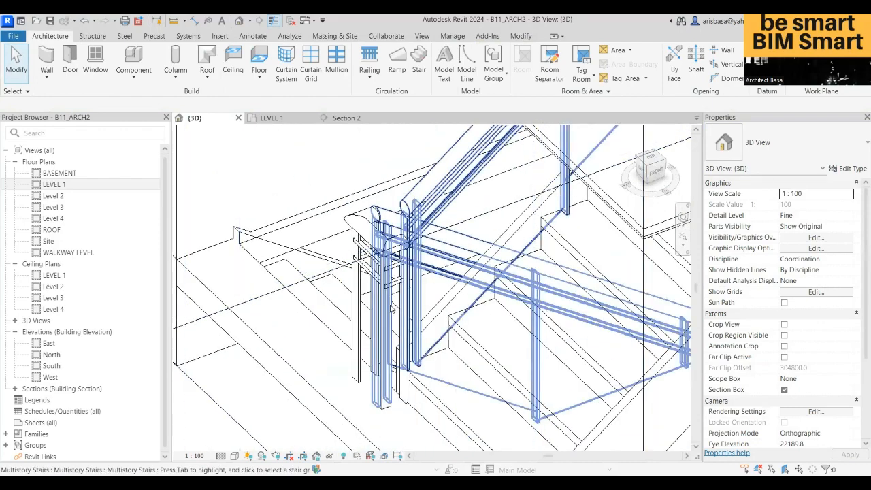
{"action": "scroll", "coordinate": [392, 309], "scroll_direction": "down", "scroll_amount": 2}
{"action": "scroll", "coordinate": [390, 335], "scroll_direction": "up", "scroll_amount": 4}
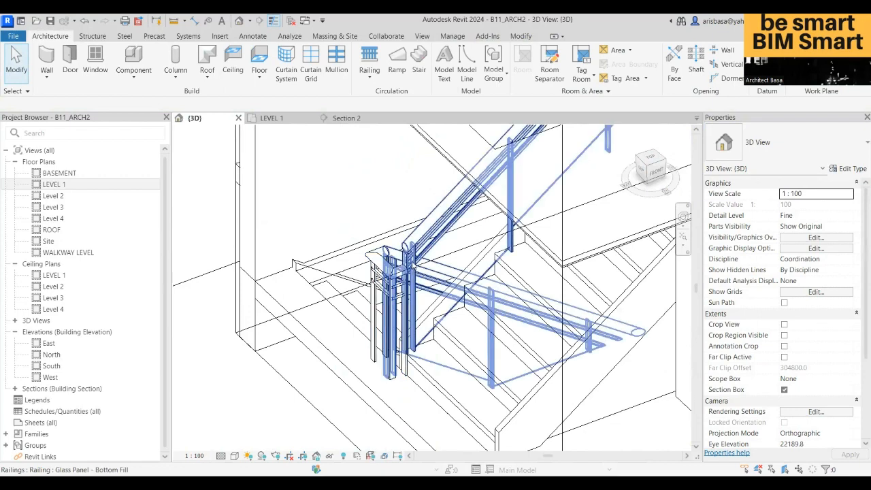
{"action": "scroll", "coordinate": [411, 270], "scroll_direction": "up", "scroll_amount": 3}
{"action": "scroll", "coordinate": [418, 286], "scroll_direction": "down", "scroll_amount": 2}
{"action": "middle_click_drag", "start_coordinate": [412, 238], "coordinate": [396, 170]}
{"action": "middle_click_drag", "start_coordinate": [392, 270], "coordinate": [354, 146]}
{"action": "scroll", "coordinate": [362, 283], "scroll_direction": "up", "scroll_amount": 1}
{"action": "scroll", "coordinate": [361, 293], "scroll_direction": "down", "scroll_amount": 3}
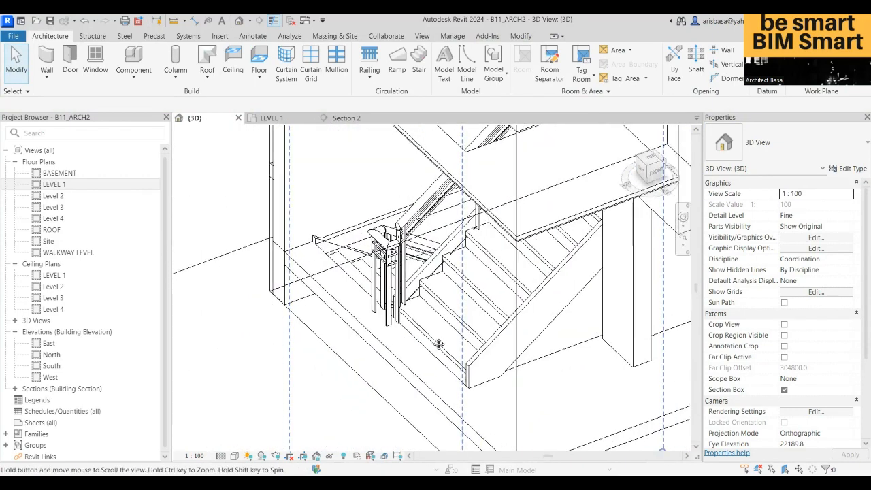
Step: Copy the U-shaped connecting railing at Level 1 and paste it aligned to levels LEVEL 1, Level 2, Level 3, Level 4 and ROOF
{"action": "left_click", "coordinate": [394, 259]}
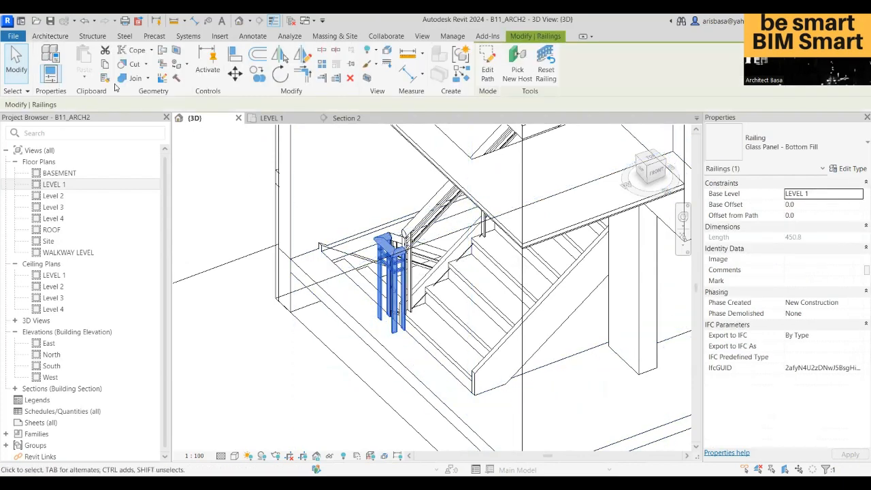
{"action": "left_click", "coordinate": [106, 65]}
{"action": "left_click", "coordinate": [84, 76]}
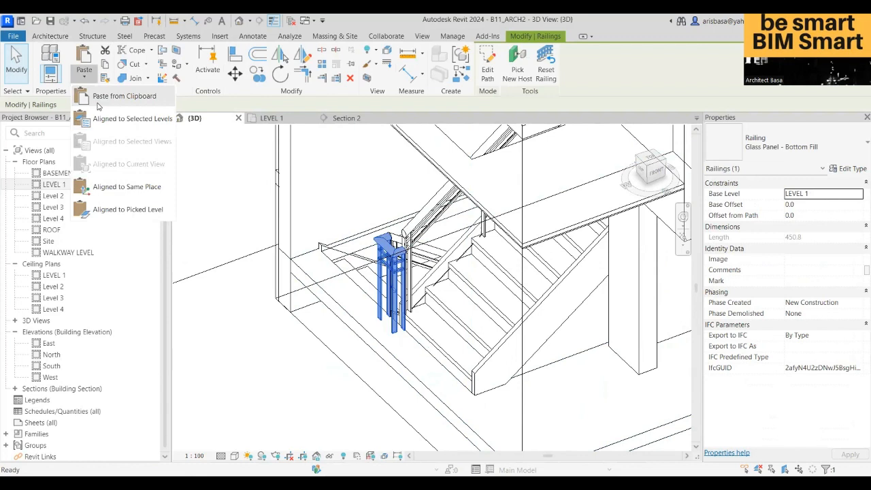
{"action": "left_click", "coordinate": [129, 118]}
{"action": "left_click", "coordinate": [389, 193]}
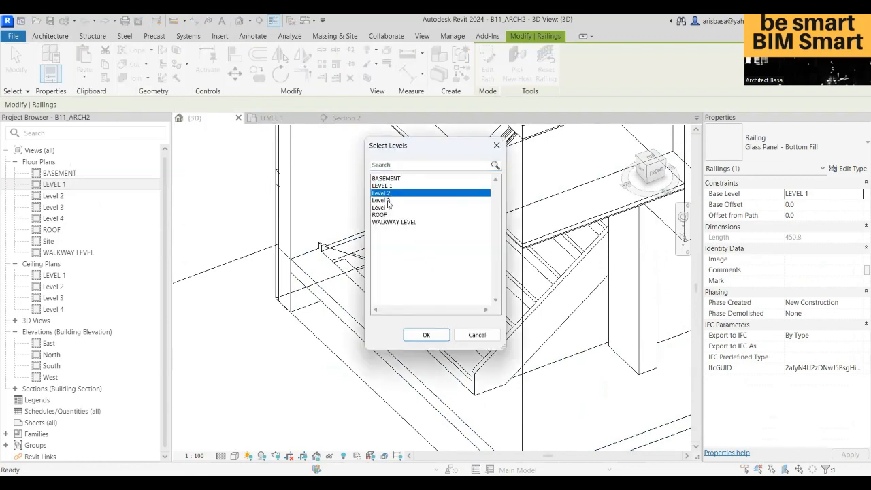
{"action": "left_click", "coordinate": [389, 200], "text": "ctrl"}
{"action": "left_click", "coordinate": [390, 207], "text": "ctrl"}
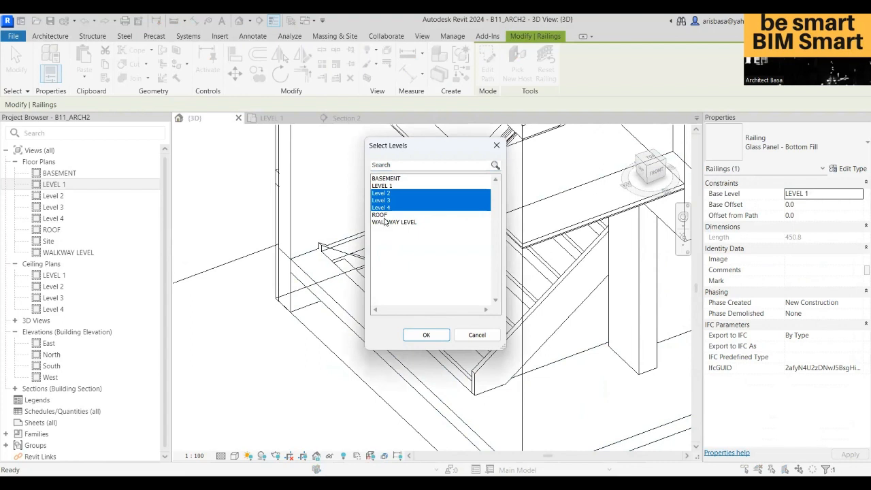
{"action": "left_click", "coordinate": [382, 215]}
{"action": "left_click", "coordinate": [385, 186]}
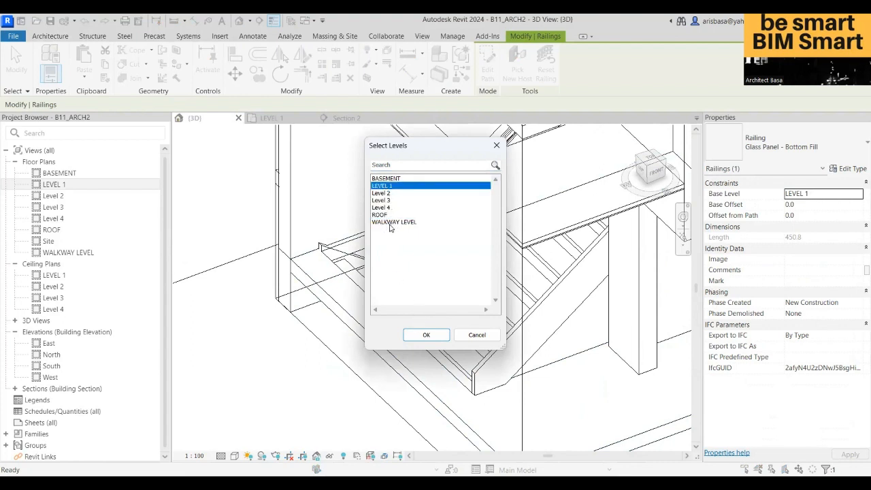
{"action": "left_click", "coordinate": [383, 215], "text": "shift"}
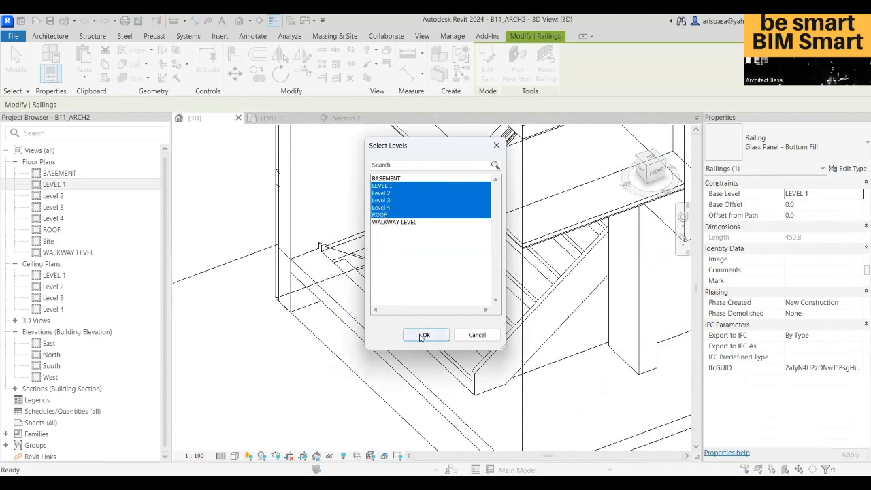
{"action": "left_click", "coordinate": [422, 334]}
Step: Examine the pasted connecting railings up the stairwell and how the topmost one meets the roof slab and stair
{"action": "scroll", "coordinate": [463, 402], "scroll_direction": "down", "scroll_amount": 5}
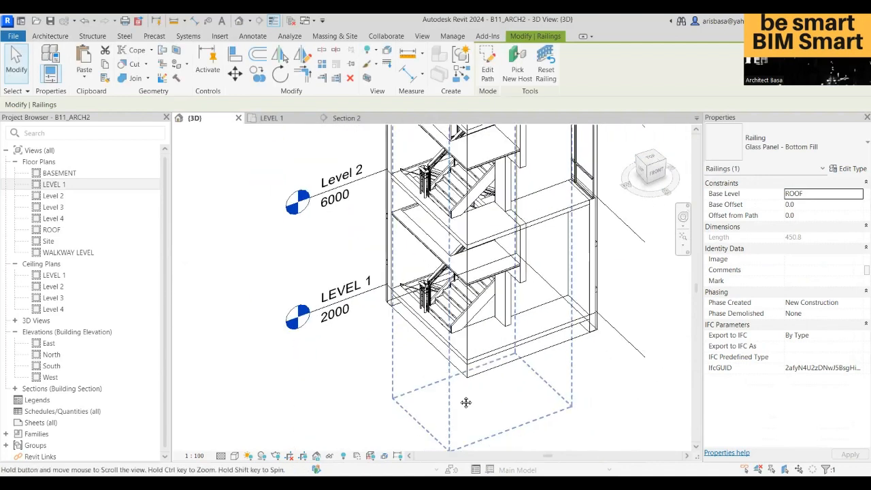
{"action": "middle_click_drag", "start_coordinate": [474, 219], "coordinate": [462, 383]}
{"action": "middle_click_drag", "start_coordinate": [460, 265], "coordinate": [453, 318]}
{"action": "middle_click_drag", "start_coordinate": [435, 163], "coordinate": [427, 224]}
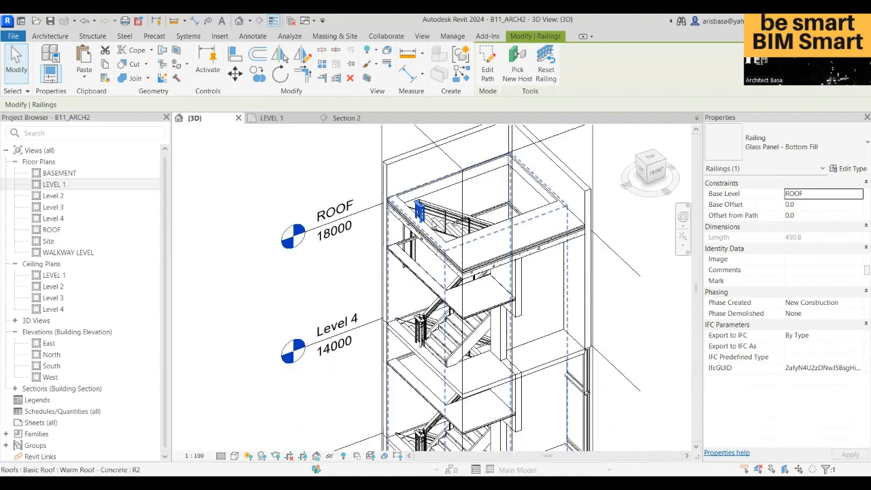
{"action": "scroll", "coordinate": [427, 224], "scroll_direction": "up", "scroll_amount": 2}
{"action": "scroll", "coordinate": [421, 180], "scroll_direction": "up", "scroll_amount": 2}
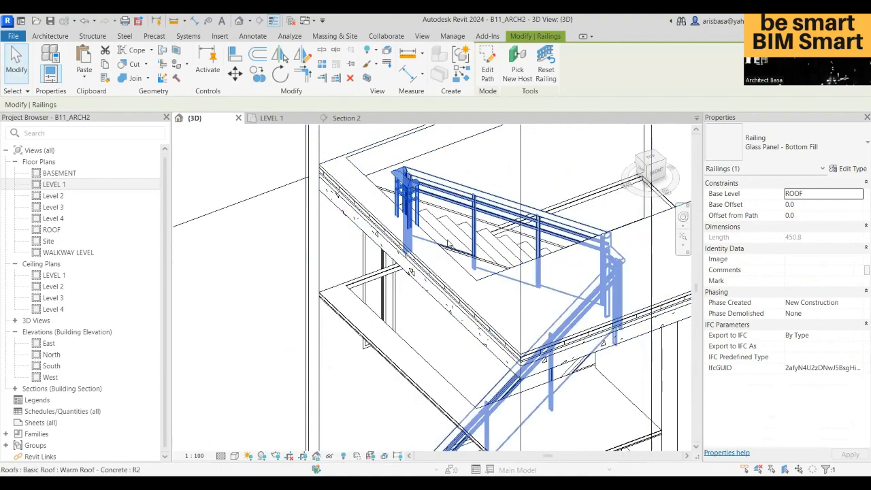
{"action": "middle_click_drag", "start_coordinate": [490, 257], "coordinate": [394, 249], "text": "shift"}
{"action": "scroll", "coordinate": [400, 231], "scroll_direction": "up", "scroll_amount": 4}
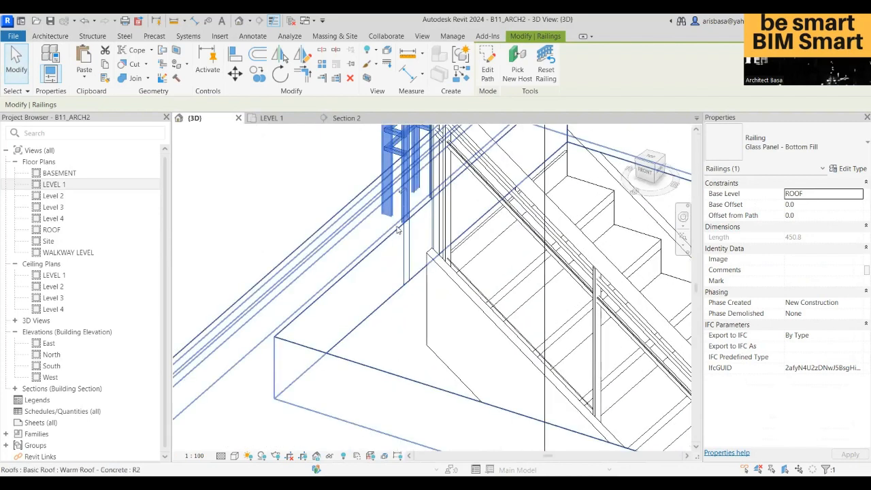
{"action": "middle_click_drag", "start_coordinate": [406, 196], "coordinate": [402, 257], "text": "shift"}
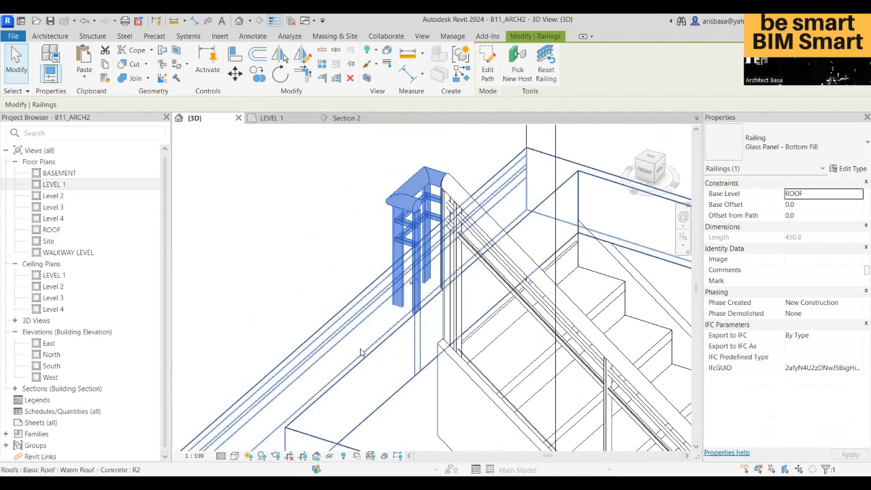
Step: Set the Warm Roof - Concrete roof's base offset from level to -333
{"action": "left_click", "coordinate": [362, 352]}
{"action": "middle_click_drag", "start_coordinate": [362, 352], "coordinate": [373, 231]}
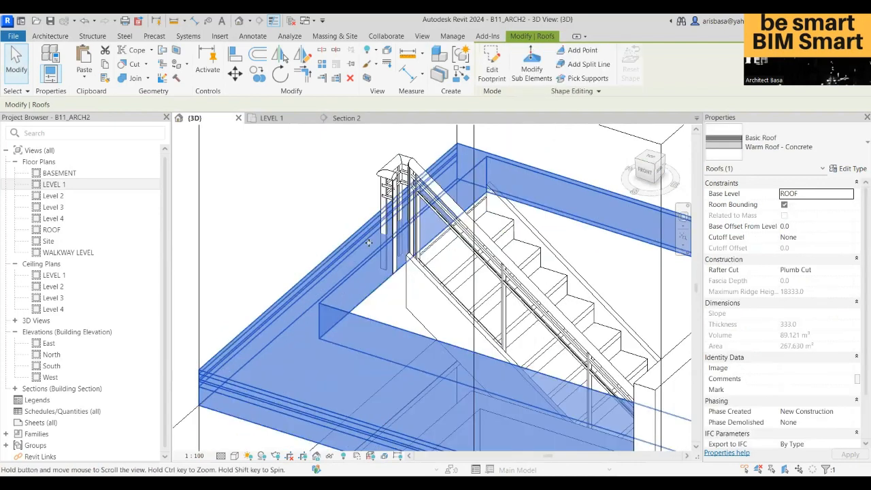
{"action": "scroll", "coordinate": [368, 243], "scroll_direction": "down", "scroll_amount": 4}
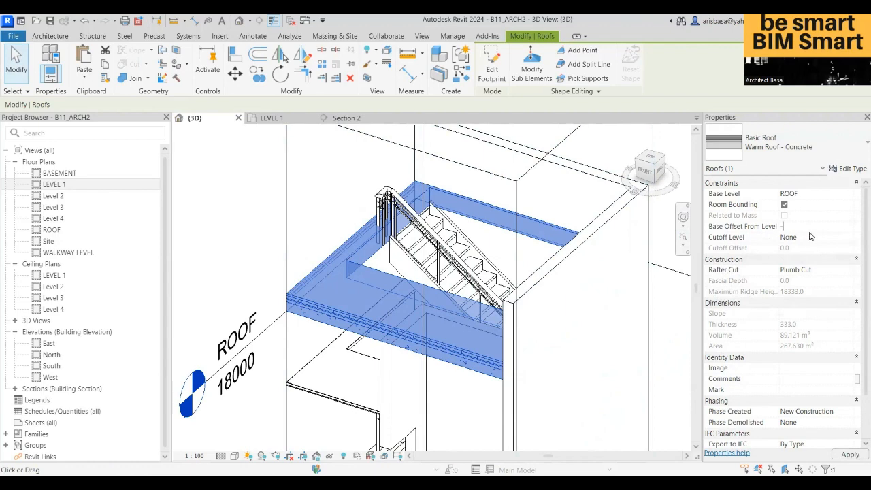
{"action": "key", "text": "Return"}
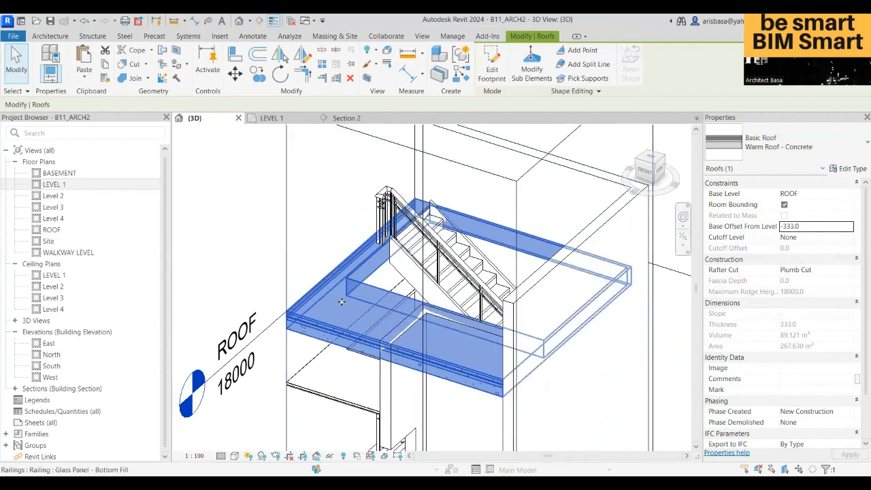
{"action": "scroll", "coordinate": [352, 260], "scroll_direction": "up", "scroll_amount": 2}
{"action": "left_click", "coordinate": [336, 230]}
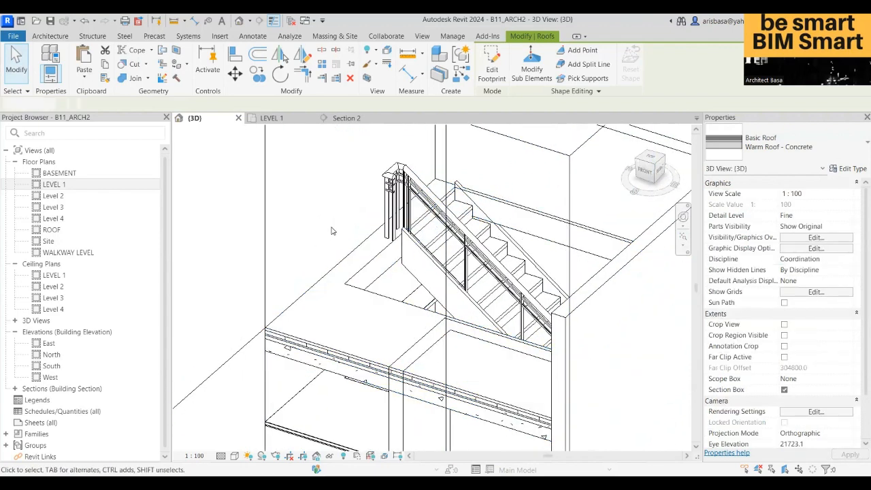
{"action": "scroll", "coordinate": [426, 257], "scroll_direction": "up", "scroll_amount": 3}
{"action": "scroll", "coordinate": [411, 279], "scroll_direction": "down", "scroll_amount": 5}
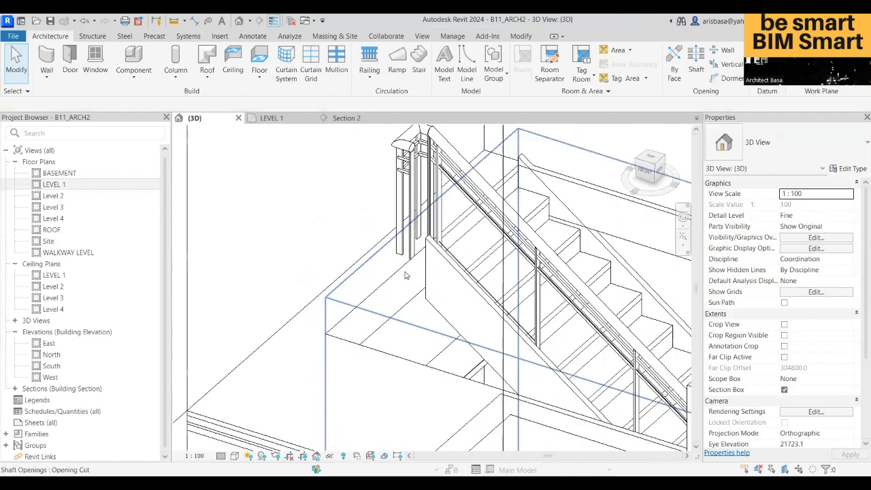
Step: Open the path of the roof-level connecting railing for editing in the ROOF floor plan
{"action": "middle_click_drag", "start_coordinate": [411, 286], "coordinate": [563, 306], "text": "shift"}
{"action": "left_click", "coordinate": [409, 228]}
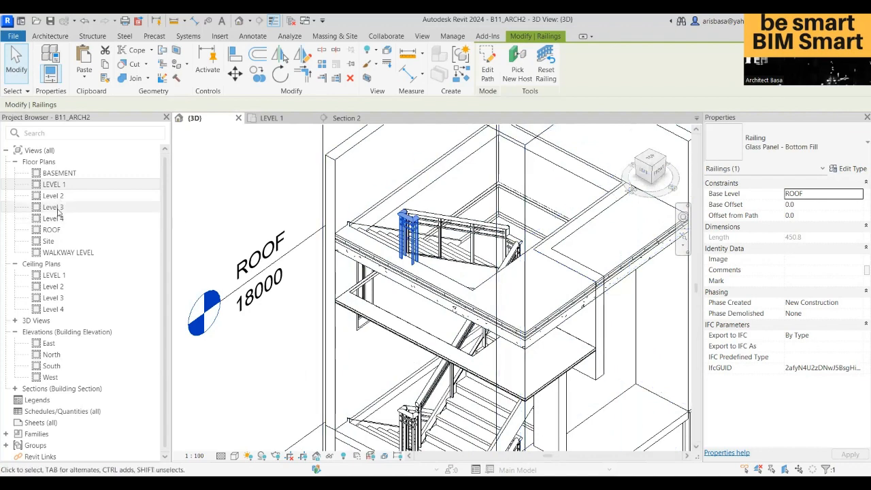
{"action": "double_click", "coordinate": [52, 230]}
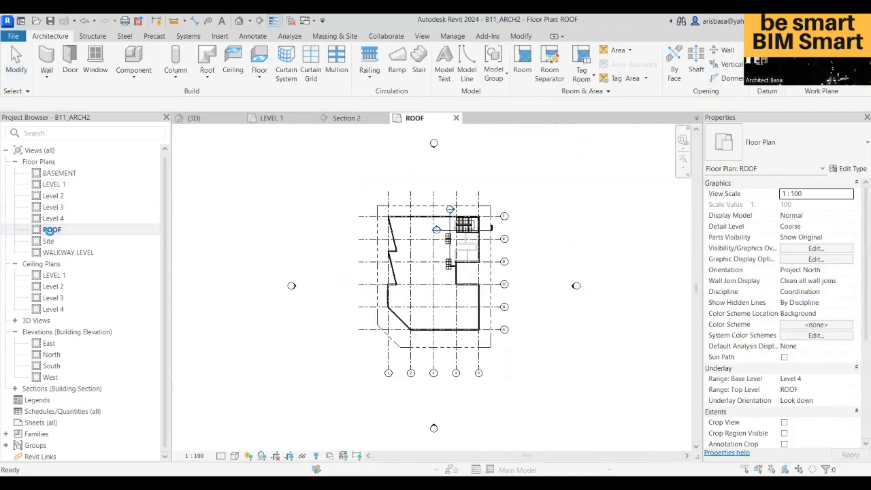
{"action": "left_click", "coordinate": [397, 224]}
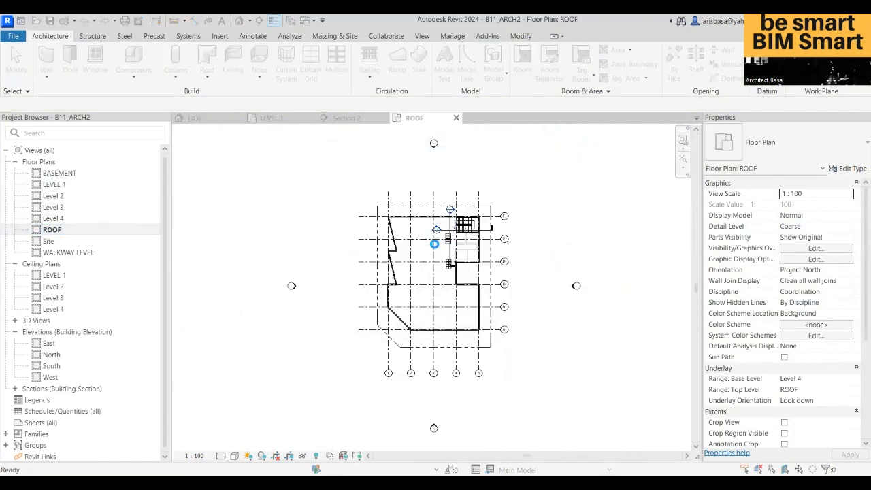
{"action": "scroll", "coordinate": [459, 243], "scroll_direction": "up", "scroll_amount": 7}
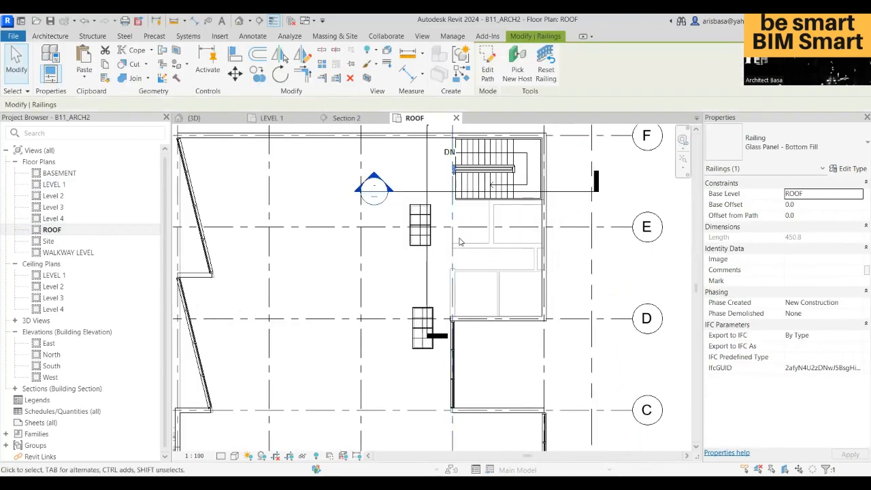
{"action": "middle_click_drag", "start_coordinate": [462, 275], "coordinate": [439, 361]}
{"action": "scroll", "coordinate": [434, 195], "scroll_direction": "up", "scroll_amount": 3}
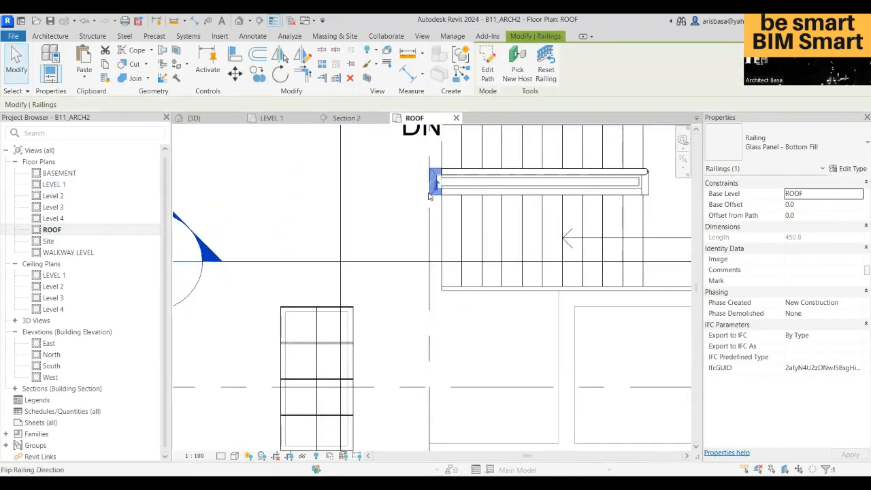
{"action": "left_click", "coordinate": [489, 73]}
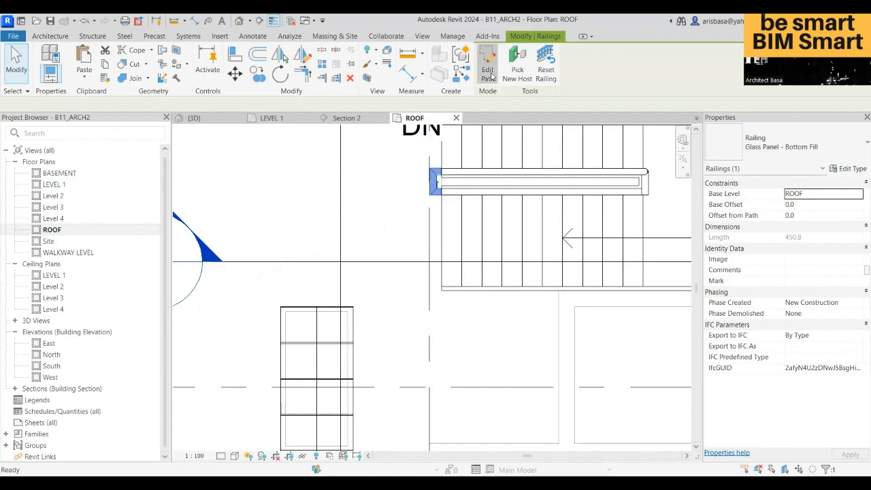
{"action": "scroll", "coordinate": [431, 194], "scroll_direction": "up", "scroll_amount": 3}
{"action": "mouse_move", "coordinate": [431, 194]}
{"action": "middle_mouse_down"}
{"action": "mouse_move", "coordinate": [414, 206]}
{"action": "mouse_move", "coordinate": [394, 196]}
{"action": "middle_mouse_up"}
{"action": "scroll", "coordinate": [394, 196], "scroll_direction": "up", "scroll_amount": 1}
Step: Move the lower 100 mm path line down beyond the stair opening's lower edge, lengthening the connected vertical segment
{"action": "left_click", "coordinate": [390, 185]}
{"action": "left_click_drag", "start_coordinate": [391, 186], "coordinate": [395, 334]}
{"action": "scroll", "coordinate": [394, 333], "scroll_direction": "down", "scroll_amount": 1}
{"action": "middle_click_drag", "start_coordinate": [395, 334], "coordinate": [357, 220]}
{"action": "left_click_drag", "start_coordinate": [357, 220], "coordinate": [357, 289]}
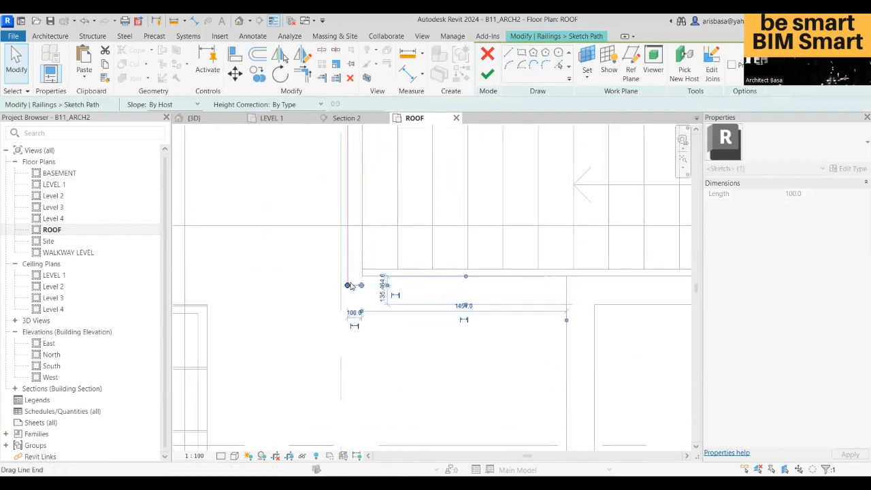
Step: Extend the lower path line along the stair opening to the far wall, about 3854 mm long, and finish the path, showing it in 3D
{"action": "scroll", "coordinate": [377, 284], "scroll_direction": "down", "scroll_amount": 1}
{"action": "middle_click_drag", "start_coordinate": [380, 291], "coordinate": [309, 330]}
{"action": "scroll", "coordinate": [302, 328], "scroll_direction": "up", "scroll_amount": 1}
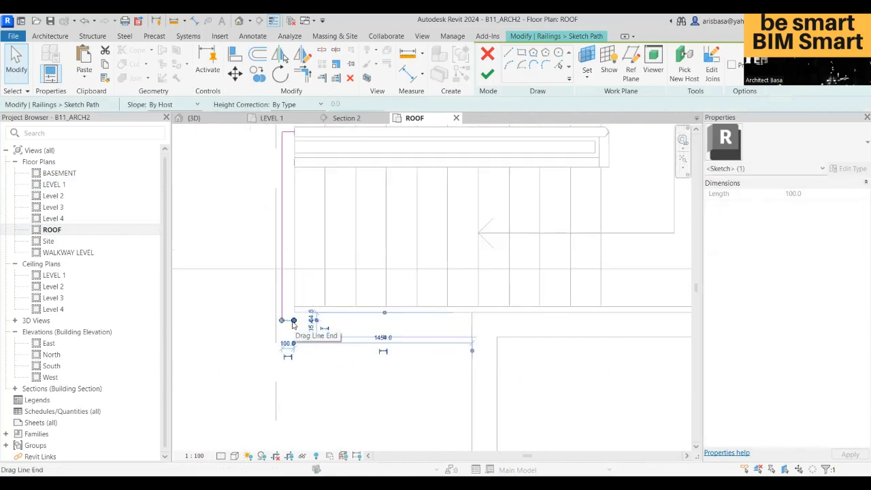
{"action": "mouse_move", "coordinate": [294, 321]}
{"action": "left_mouse_down"}
{"action": "mouse_move", "coordinate": [466, 320]}
{"action": "mouse_move", "coordinate": [306, 319]}
{"action": "left_mouse_up"}
{"action": "scroll", "coordinate": [477, 320], "scroll_direction": "down", "scroll_amount": 1}
{"action": "middle_click_drag", "start_coordinate": [476, 320], "coordinate": [302, 319]}
{"action": "left_click_drag", "start_coordinate": [305, 320], "coordinate": [533, 320]}
{"action": "scroll", "coordinate": [456, 327], "scroll_direction": "down", "scroll_amount": 1}
{"action": "middle_click_drag", "start_coordinate": [469, 327], "coordinate": [499, 349]}
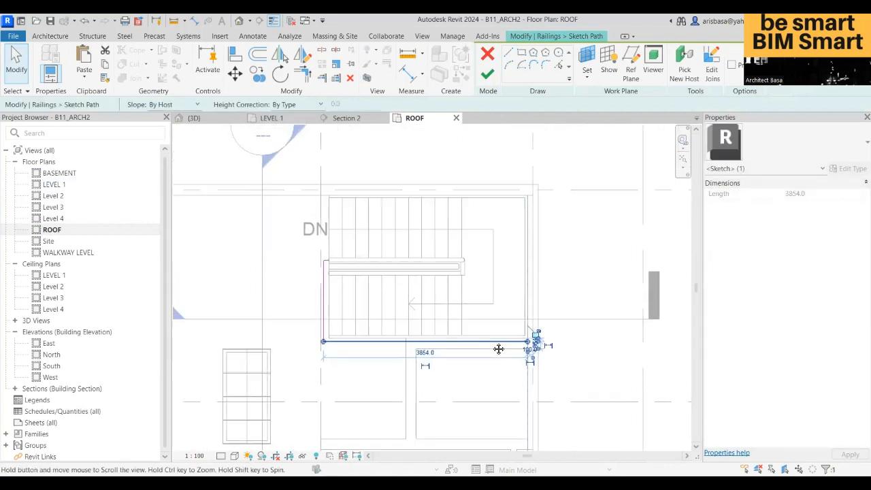
{"action": "left_click", "coordinate": [489, 73]}
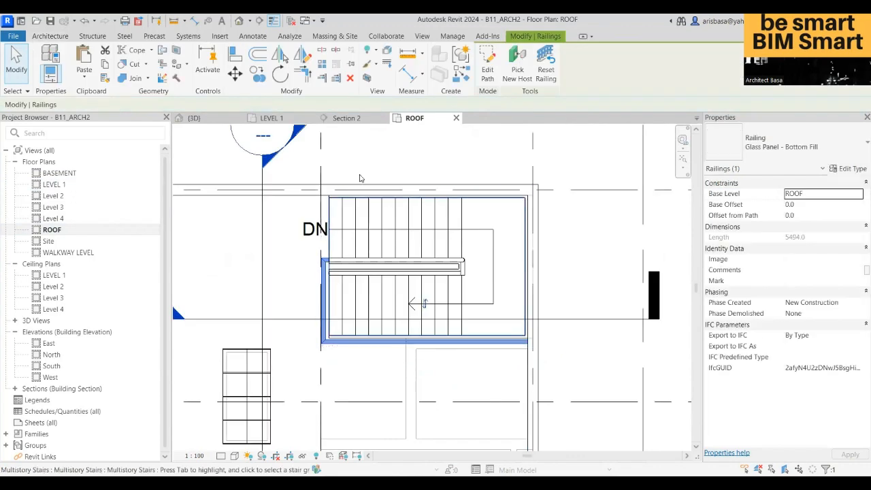
{"action": "left_click", "coordinate": [194, 118]}
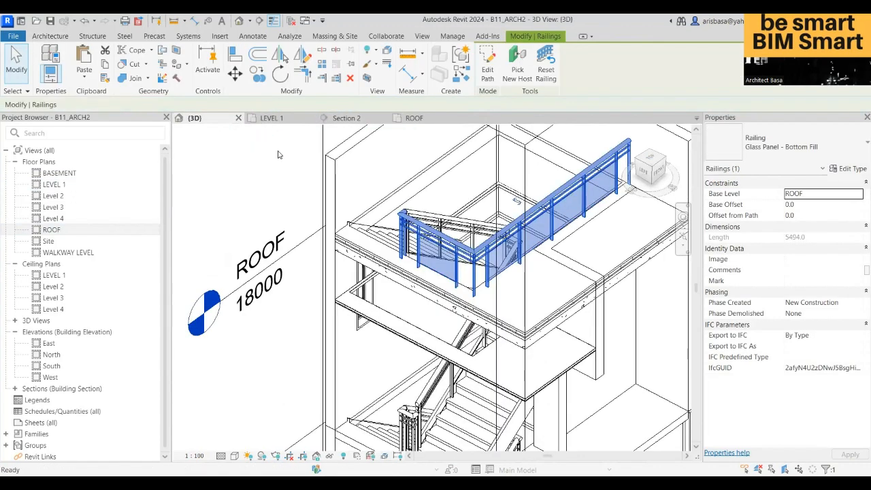
Step: Examine the extended roof railing and the connecting railings down the stairwell from ROOF to LEVEL 1
{"action": "scroll", "coordinate": [525, 299], "scroll_direction": "down", "scroll_amount": 1}
{"action": "key", "text": "Escape"}
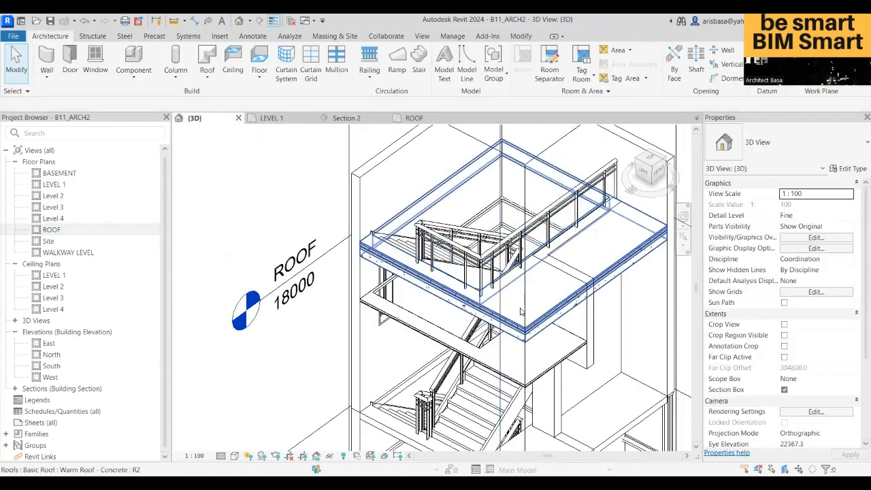
{"action": "middle_click_drag", "start_coordinate": [529, 286], "coordinate": [466, 258], "text": "shift"}
{"action": "scroll", "coordinate": [516, 261], "scroll_direction": "down", "scroll_amount": 2}
{"action": "scroll", "coordinate": [515, 260], "scroll_direction": "down", "scroll_amount": 1}
{"action": "middle_click_drag", "start_coordinate": [473, 335], "coordinate": [440, 129]}
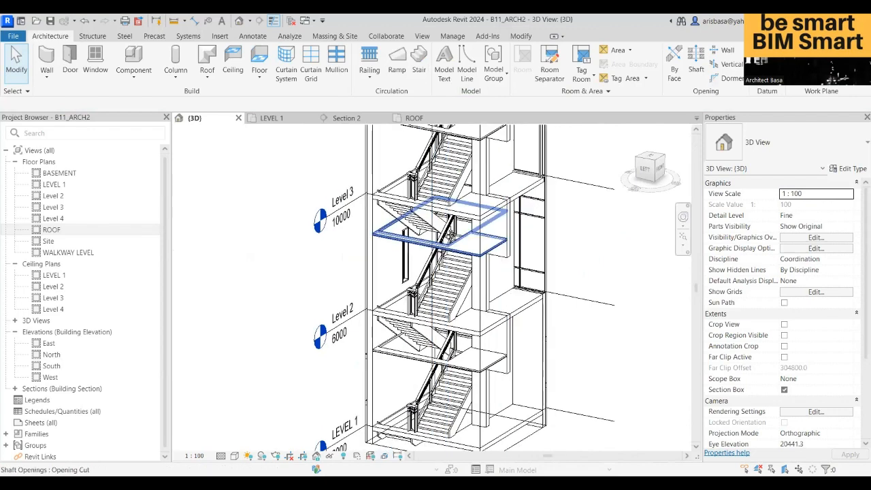
{"action": "middle_click_drag", "start_coordinate": [464, 381], "coordinate": [453, 318]}
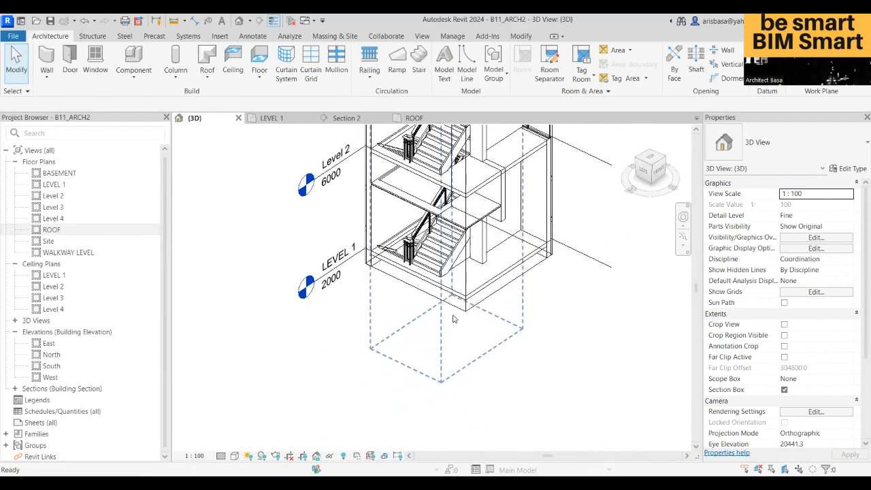
{"action": "middle_click_drag", "start_coordinate": [549, 362], "coordinate": [603, 430]}
Step: Turn off the 3D view's section box and examine the building's exterior base around LEVEL 1 and WALKWAY LEVEL
{"action": "scroll", "coordinate": [503, 287], "scroll_direction": "down", "scroll_amount": 3}
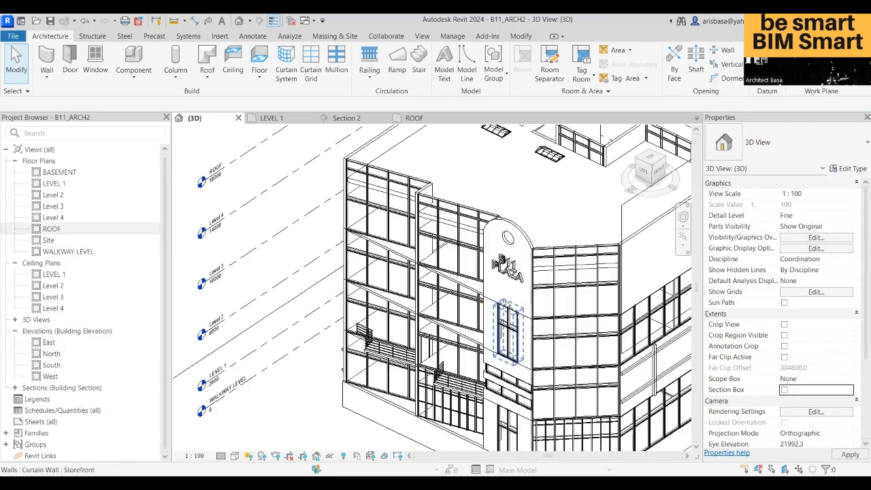
{"action": "scroll", "coordinate": [429, 294], "scroll_direction": "down", "scroll_amount": 3}
{"action": "scroll", "coordinate": [430, 294], "scroll_direction": "up", "scroll_amount": 2}
{"action": "scroll", "coordinate": [430, 294], "scroll_direction": "up", "scroll_amount": 3}
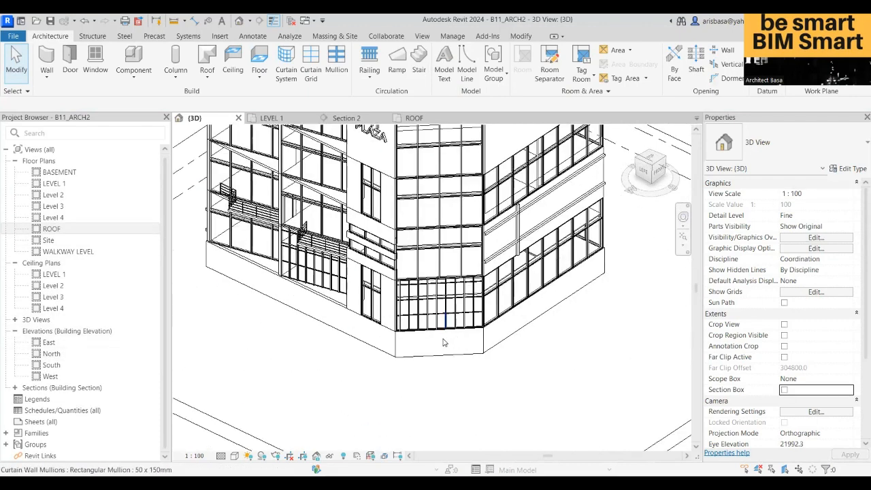
{"action": "scroll", "coordinate": [459, 355], "scroll_direction": "down", "scroll_amount": 2}
{"action": "middle_click_drag", "start_coordinate": [471, 362], "coordinate": [628, 360]}
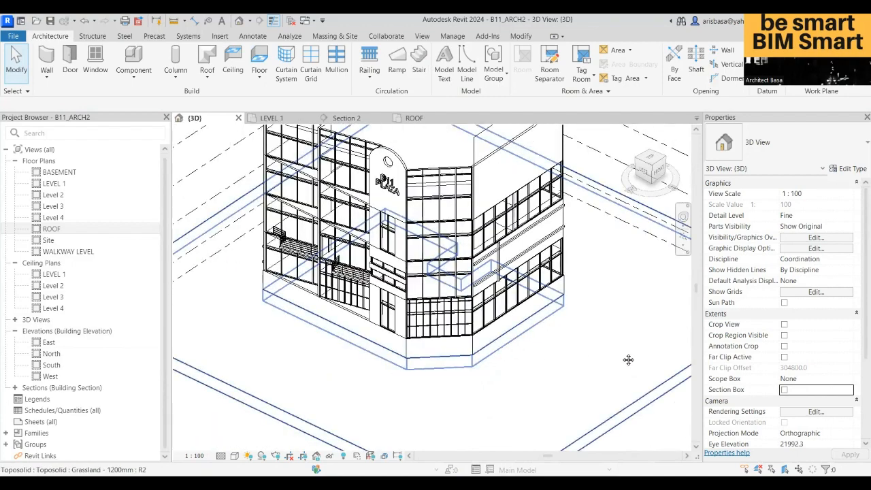
{"action": "scroll", "coordinate": [296, 269], "scroll_direction": "up", "scroll_amount": 3}
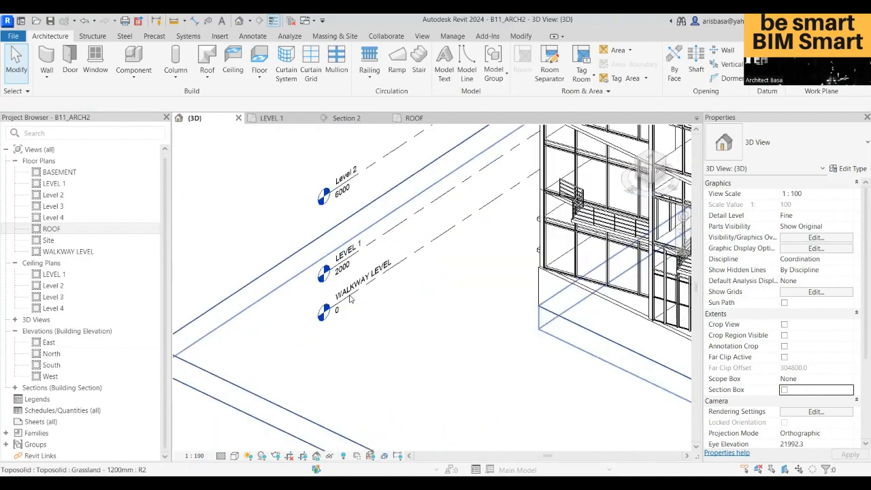
{"action": "scroll", "coordinate": [444, 297], "scroll_direction": "down", "scroll_amount": 2}
{"action": "middle_click_drag", "start_coordinate": [475, 301], "coordinate": [353, 294]}
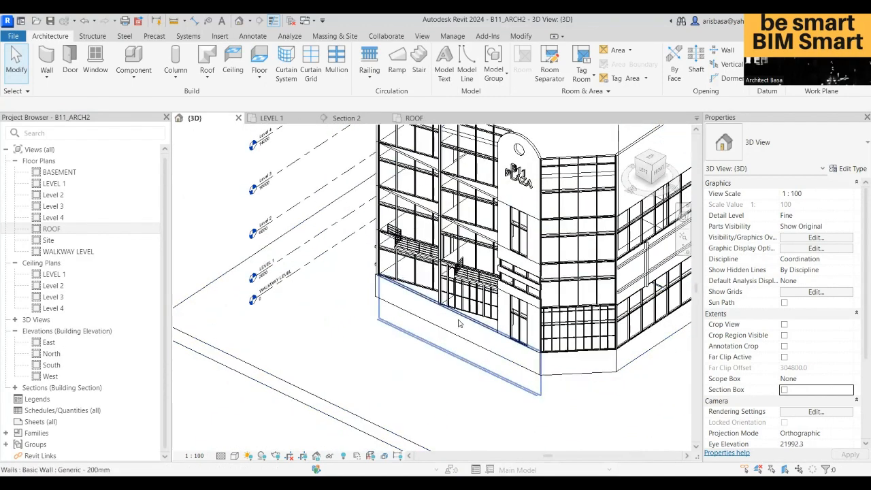
Step: Change the LEVEL 1 storefront curtain wall at the building's angled corner to the basic wall type Generic - 225mm Masonry
{"action": "scroll", "coordinate": [412, 352], "scroll_direction": "down", "scroll_amount": 2}
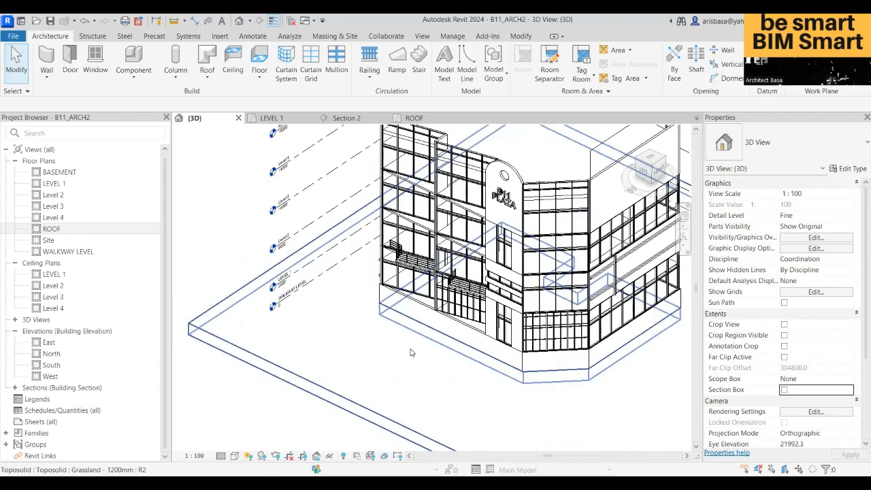
{"action": "middle_click_drag", "start_coordinate": [426, 351], "coordinate": [380, 329], "text": "shift"}
{"action": "scroll", "coordinate": [410, 313], "scroll_direction": "up", "scroll_amount": 4}
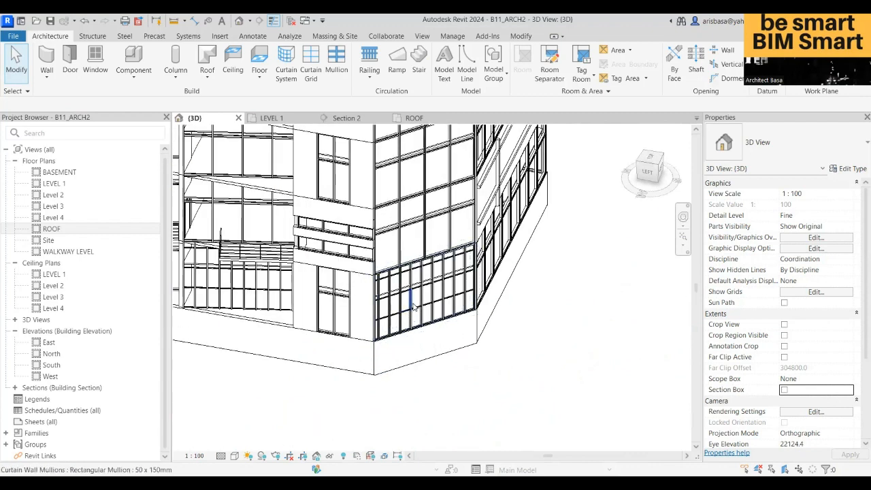
{"action": "left_click", "coordinate": [427, 303]}
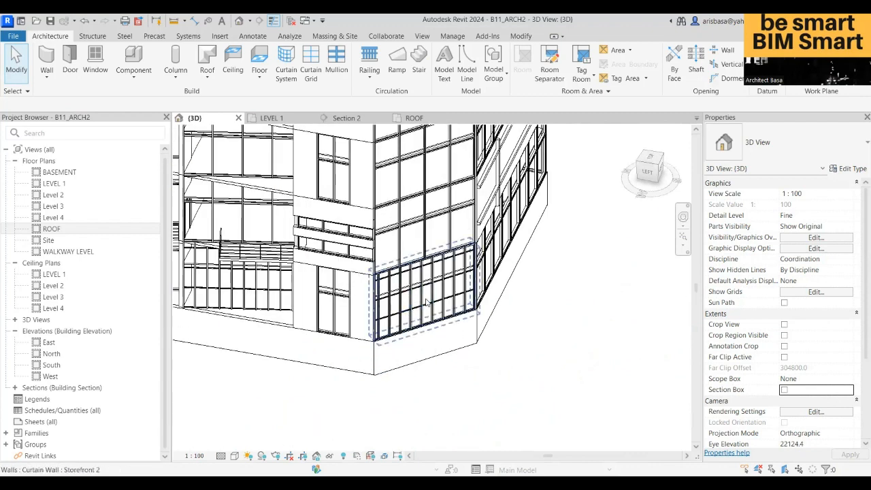
{"action": "left_click", "coordinate": [427, 302]}
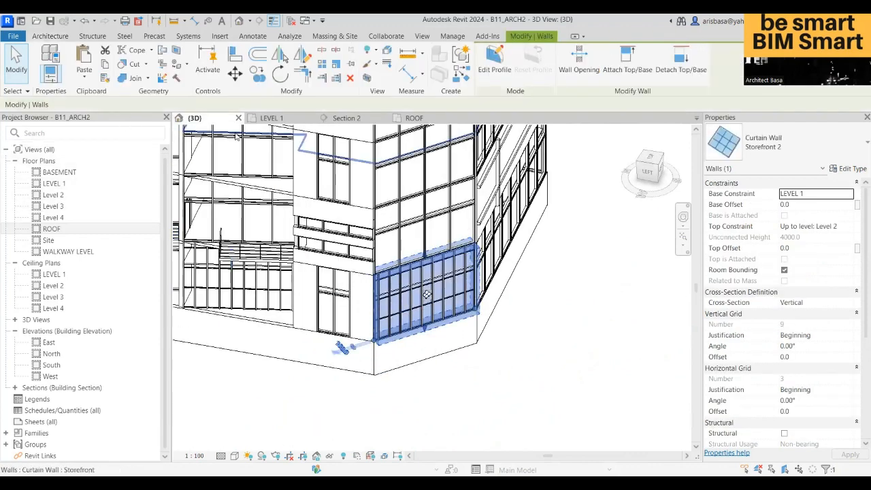
{"action": "left_click", "coordinate": [759, 148]}
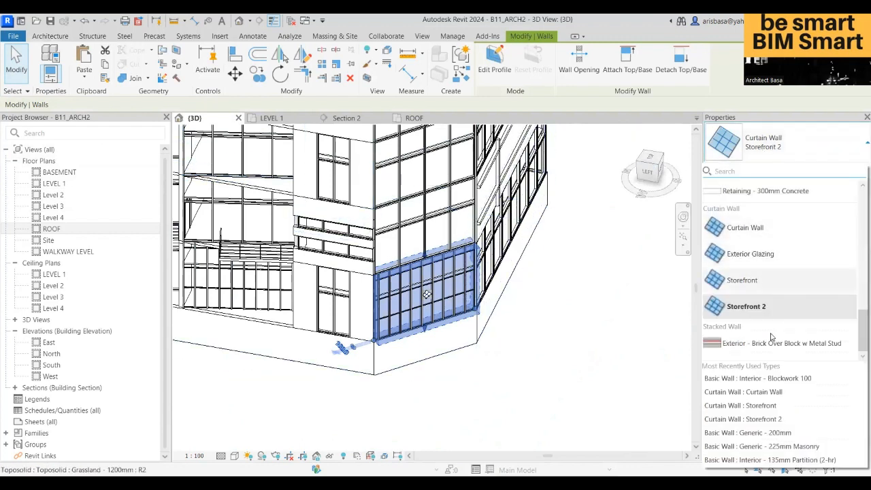
{"action": "left_click_drag", "start_coordinate": [859, 340], "coordinate": [858, 300]}
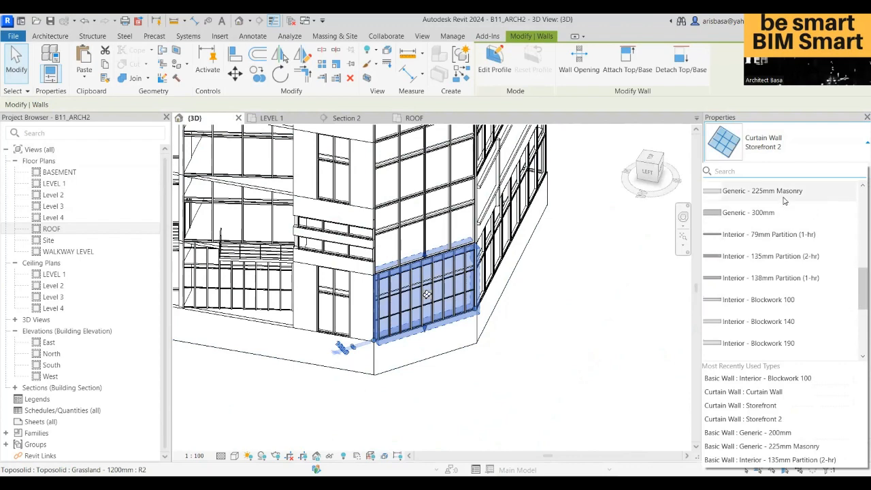
{"action": "left_click", "coordinate": [762, 191]}
{"action": "left_click", "coordinate": [535, 363]}
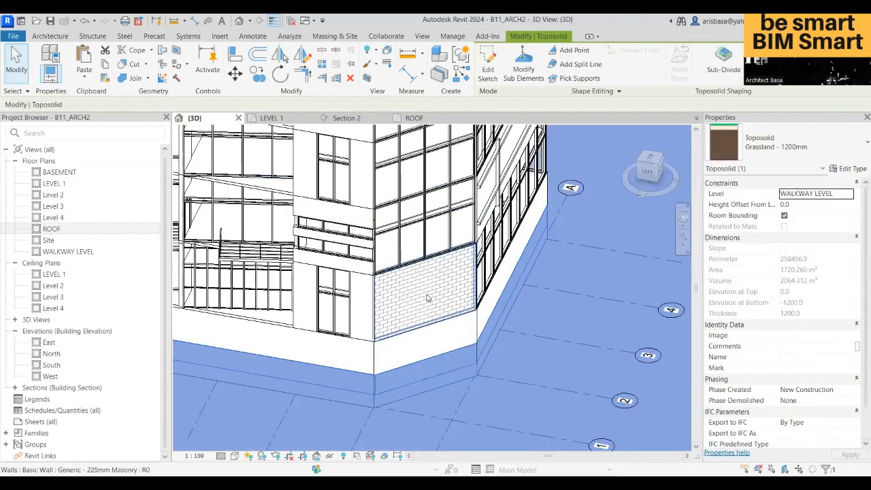
Step: Start placing a door for the corner masonry wall and open the Load Family dialog to bring in another door family
{"action": "scroll", "coordinate": [489, 320], "scroll_direction": "down", "scroll_amount": 2}
{"action": "scroll", "coordinate": [492, 323], "scroll_direction": "down", "scroll_amount": 2}
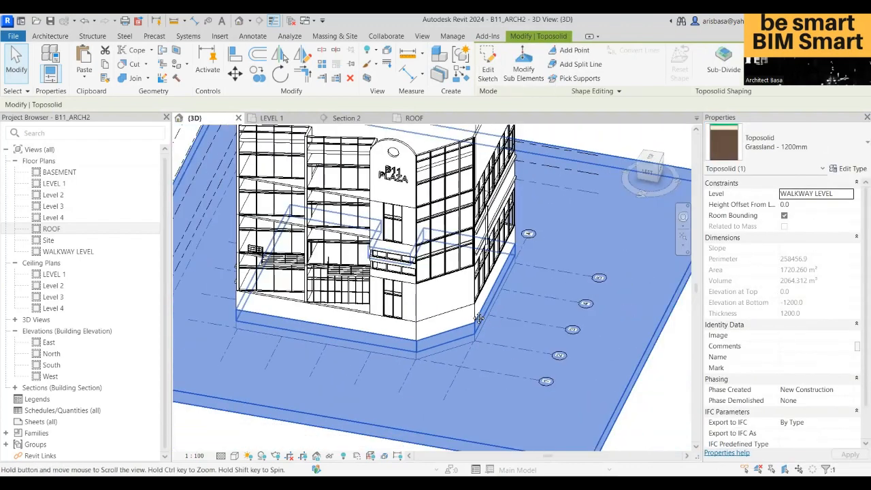
{"action": "scroll", "coordinate": [446, 309], "scroll_direction": "up", "scroll_amount": 4}
{"action": "scroll", "coordinate": [417, 274], "scroll_direction": "up", "scroll_amount": 2}
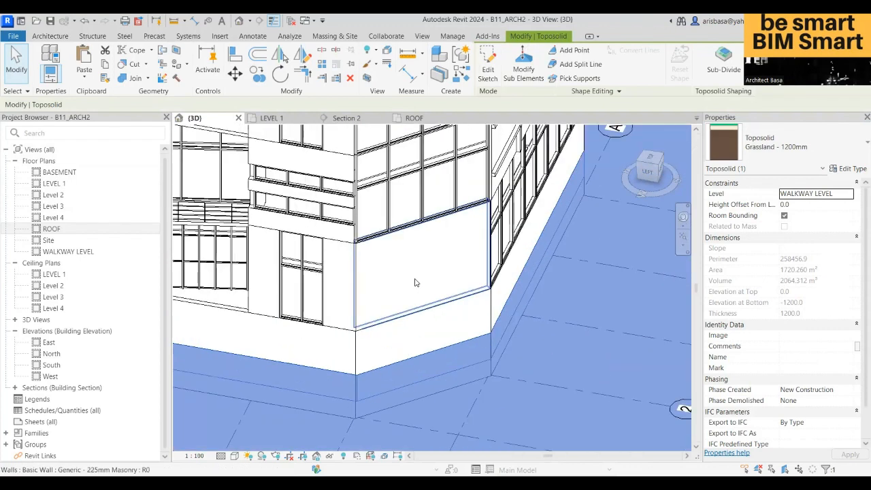
{"action": "left_click", "coordinate": [51, 36]}
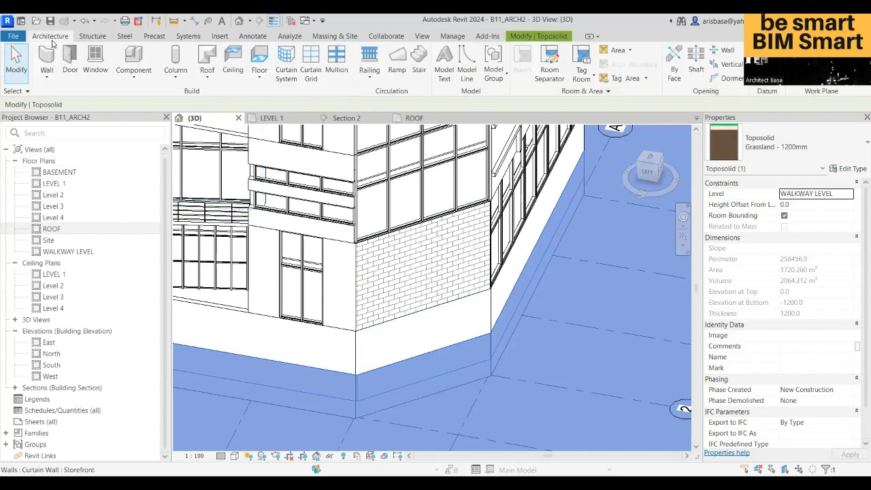
{"action": "left_click", "coordinate": [70, 63]}
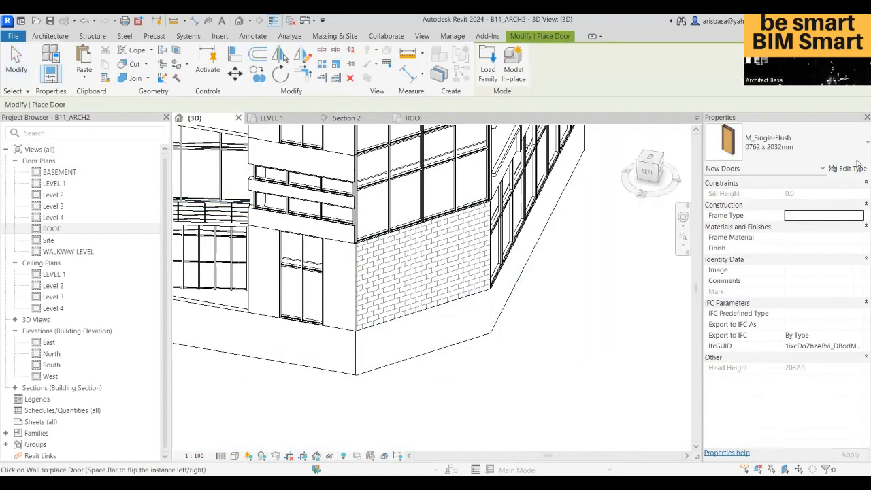
{"action": "left_click", "coordinate": [789, 143]}
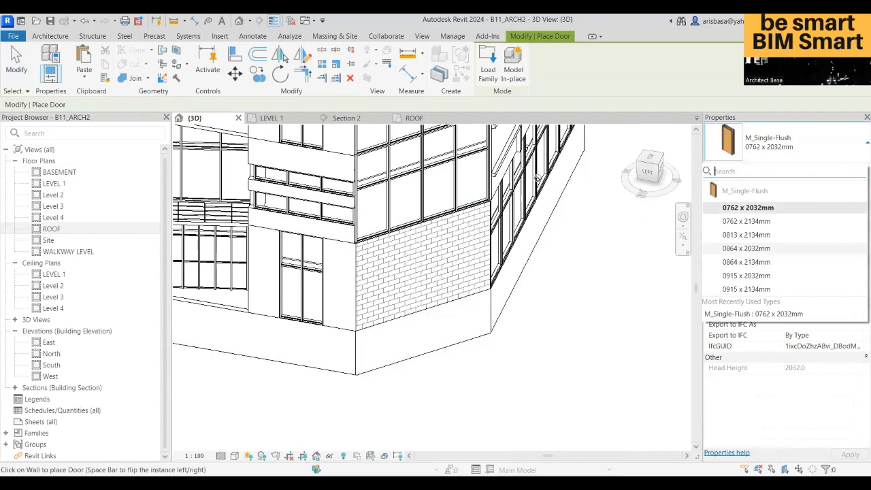
{"action": "left_click", "coordinate": [494, 83]}
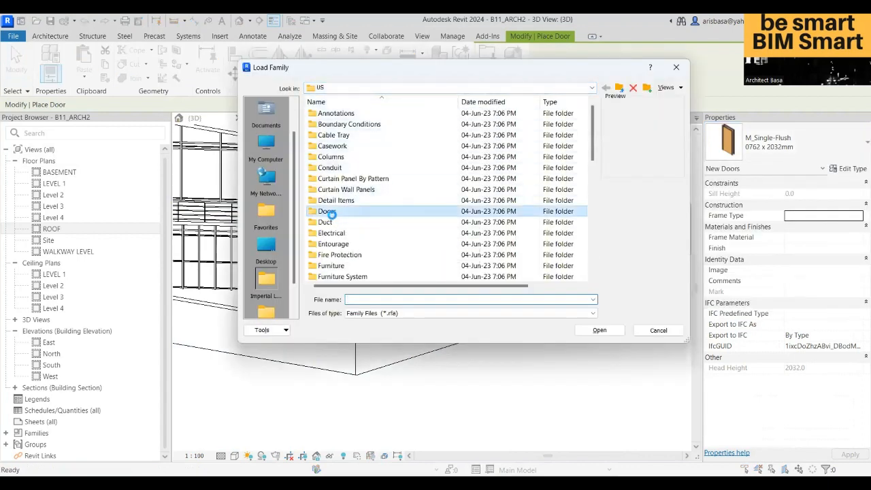
Step: Browse to the Commercial subfolder of Doors in the metric US family library
{"action": "double_click", "coordinate": [331, 212]}
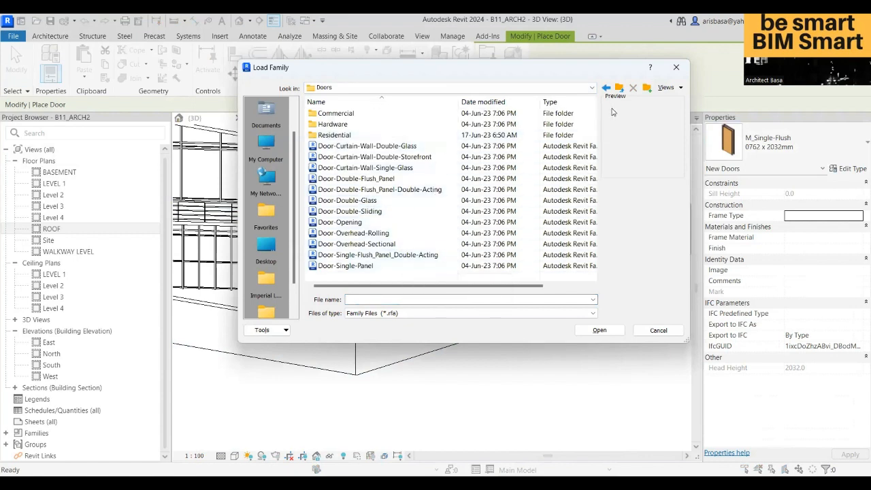
{"action": "left_click", "coordinate": [590, 88]}
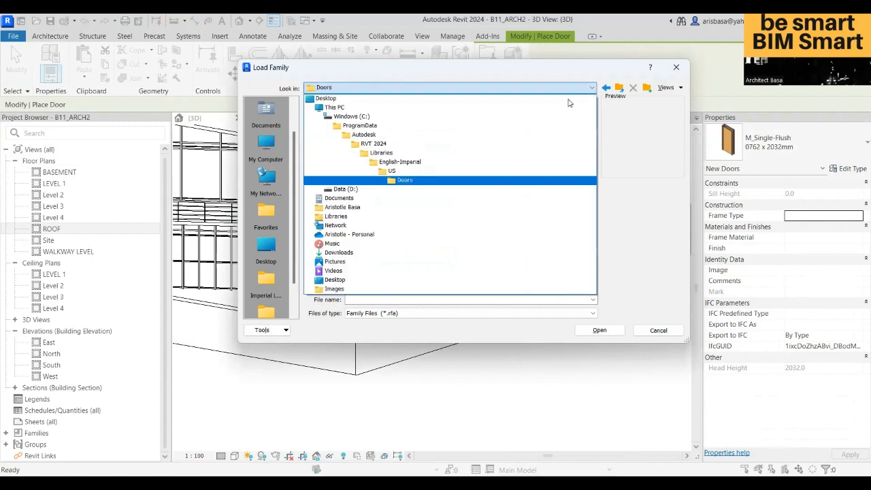
{"action": "left_click", "coordinate": [388, 153]}
{"action": "double_click", "coordinate": [332, 133]}
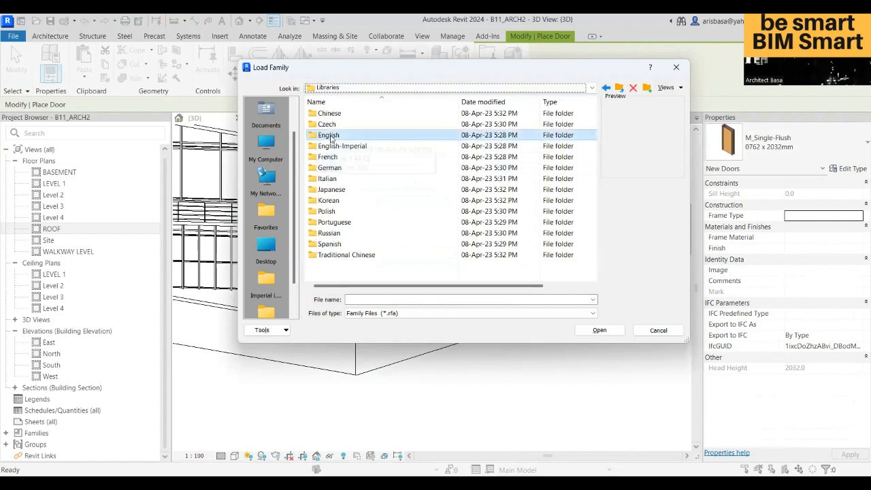
{"action": "double_click", "coordinate": [322, 116]}
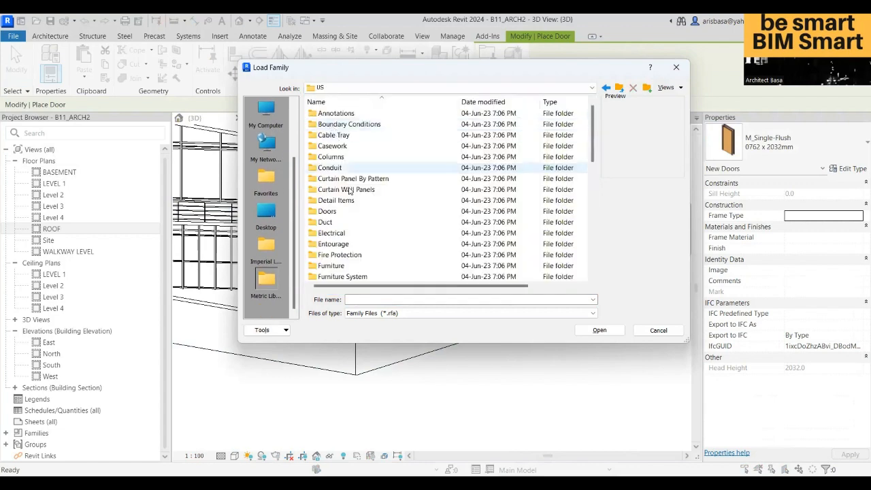
{"action": "double_click", "coordinate": [328, 212]}
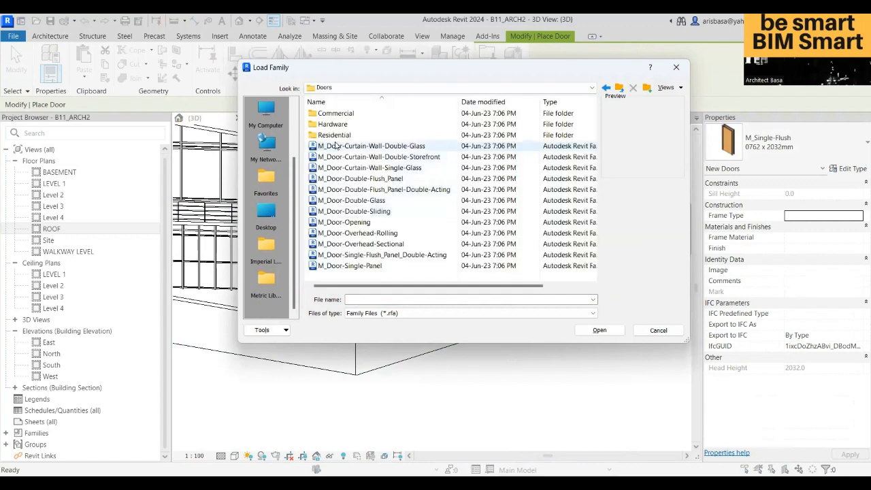
{"action": "double_click", "coordinate": [337, 115]}
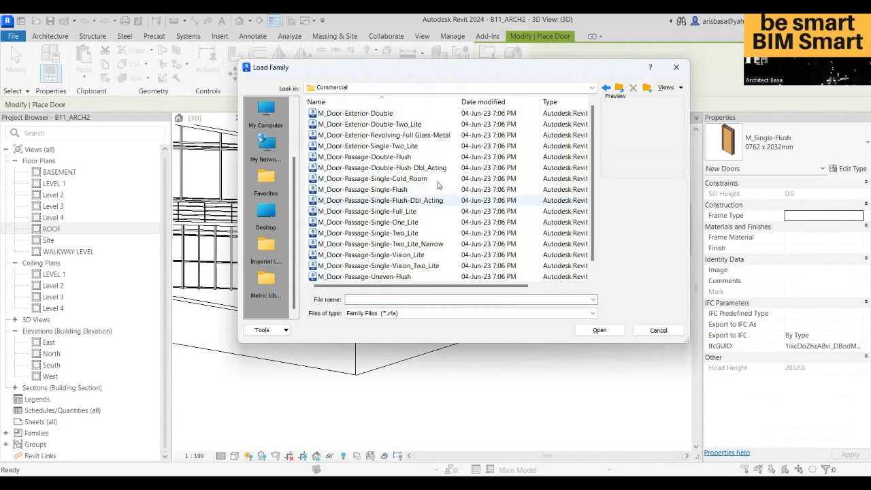
Step: Load the M_Door-Exterior-Double-Two_Lite family with its 2400 x 2100mm type
{"action": "left_click", "coordinate": [376, 134]}
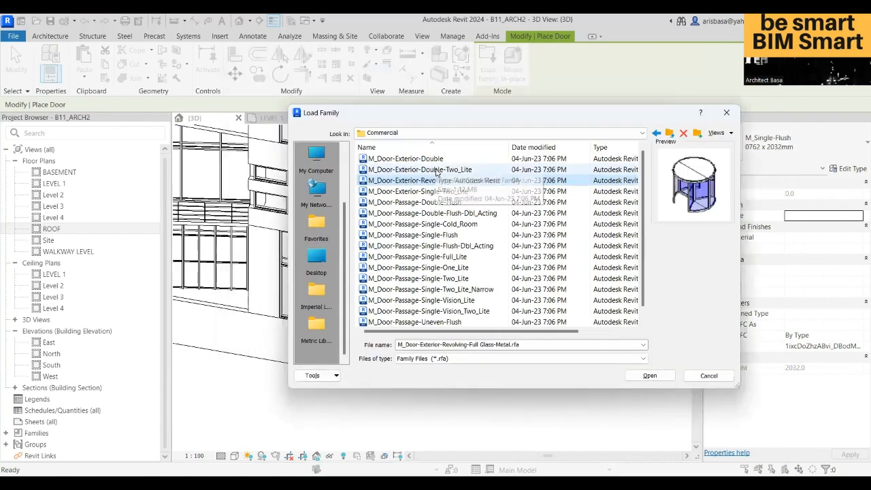
{"action": "left_click", "coordinate": [436, 171]}
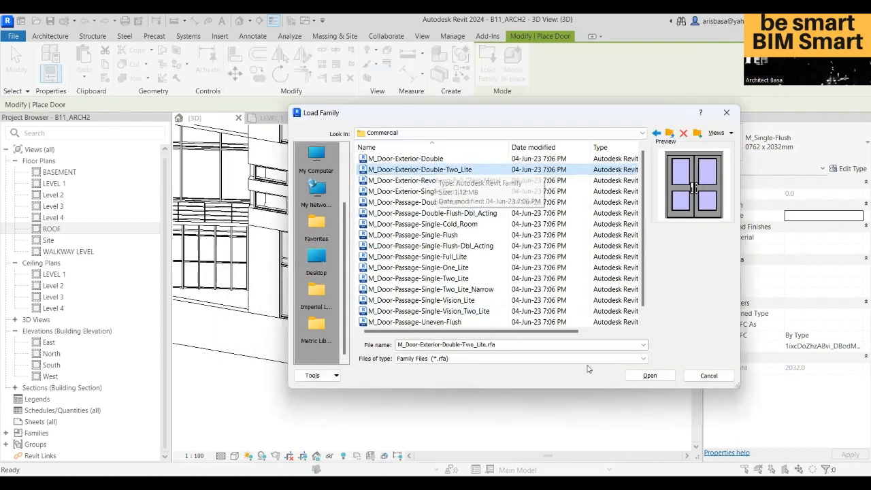
{"action": "left_click", "coordinate": [650, 375]}
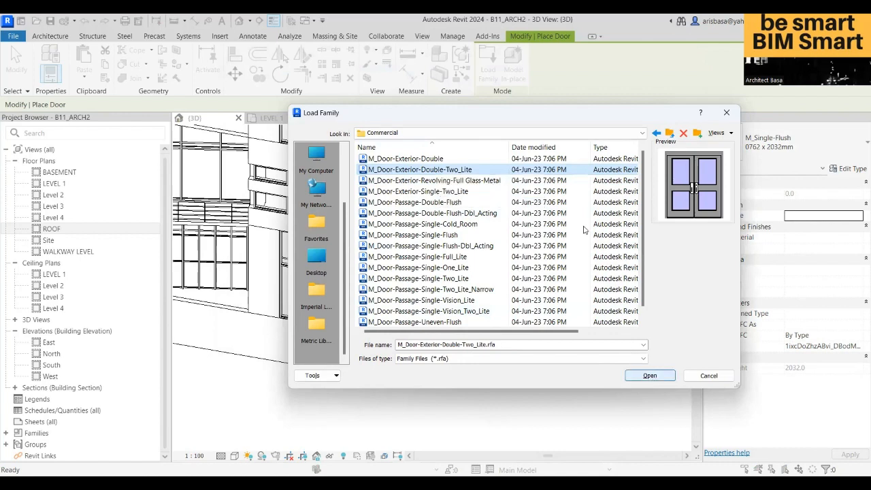
{"action": "left_click_drag", "start_coordinate": [610, 243], "coordinate": [606, 279]}
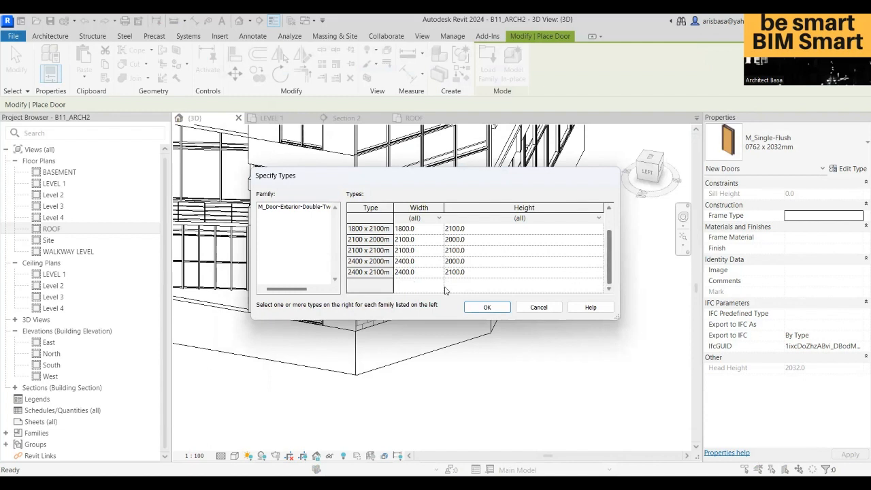
{"action": "left_click", "coordinate": [378, 273]}
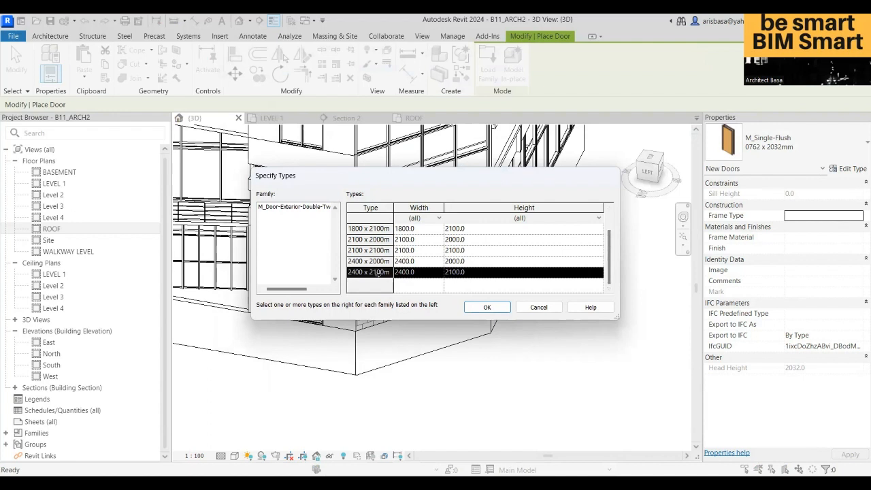
{"action": "left_click", "coordinate": [481, 306]}
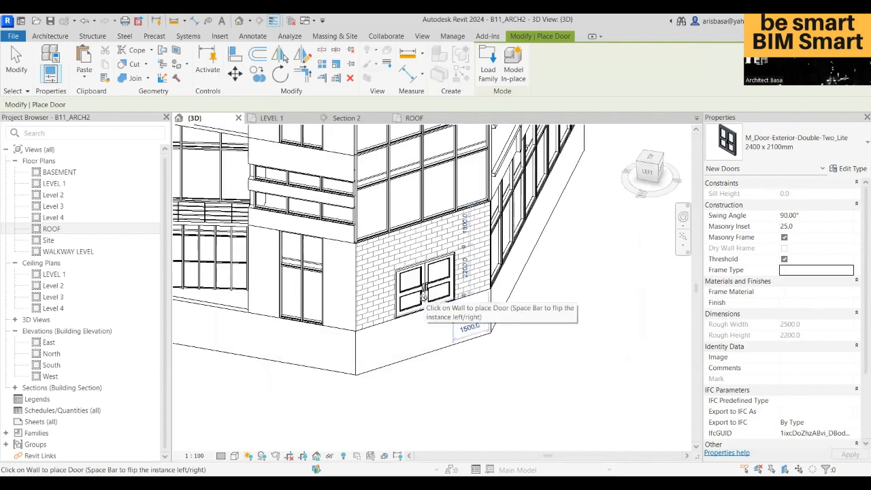
Step: Place the double door in the LEVEL 1 corner masonry wall, about 1500 mm from the wall's right-hand end
{"action": "left_click", "coordinate": [423, 294]}
{"action": "key", "text": "Escape"}
{"action": "key", "text": "Escape"}
{"action": "middle_click_drag", "start_coordinate": [437, 311], "coordinate": [418, 245], "text": "shift"}
{"action": "left_click", "coordinate": [418, 245]}
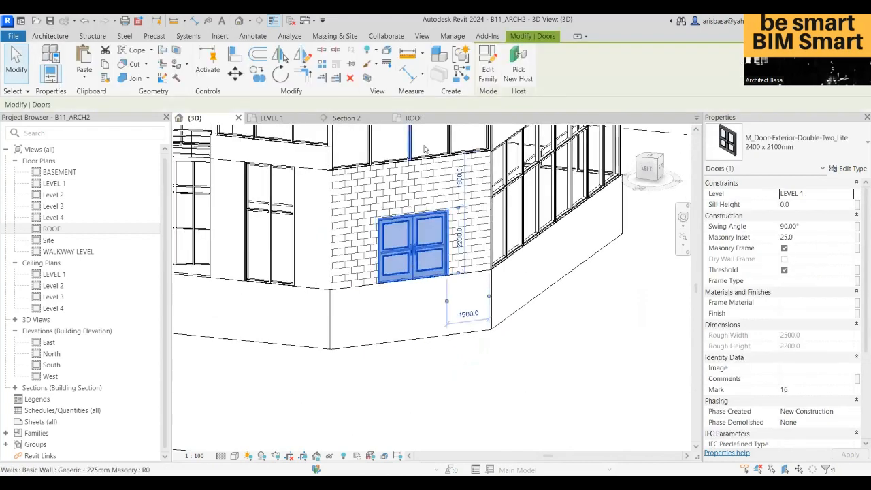
{"action": "key", "text": "Escape"}
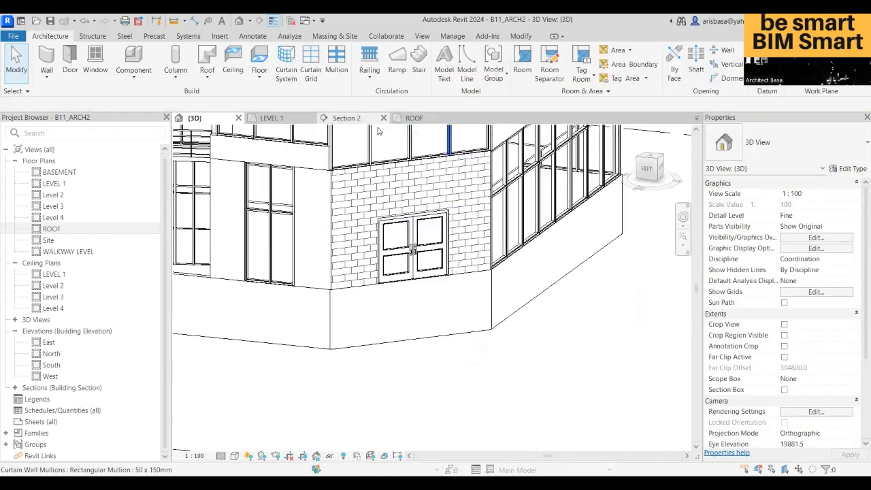
Step: Duplicate the placed double door's type under the name "2400 x 2400mm 2"
{"action": "left_click", "coordinate": [430, 228]}
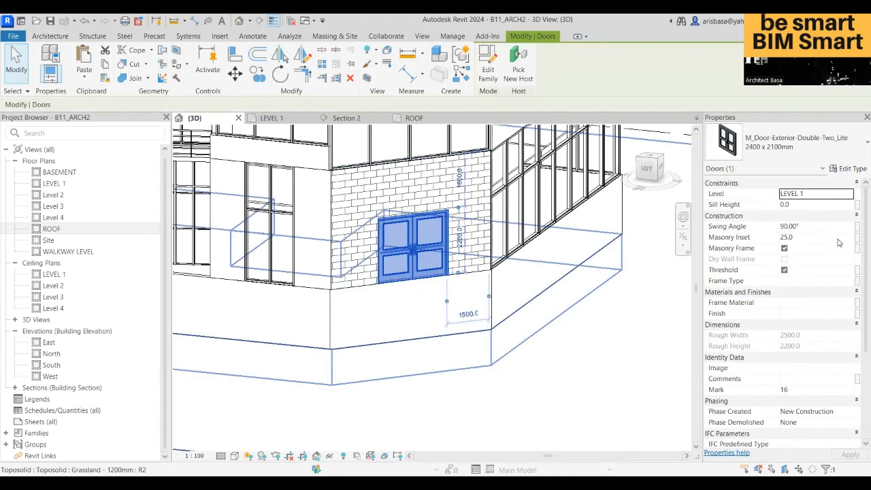
{"action": "scroll", "coordinate": [858, 244], "scroll_direction": "down", "scroll_amount": 5}
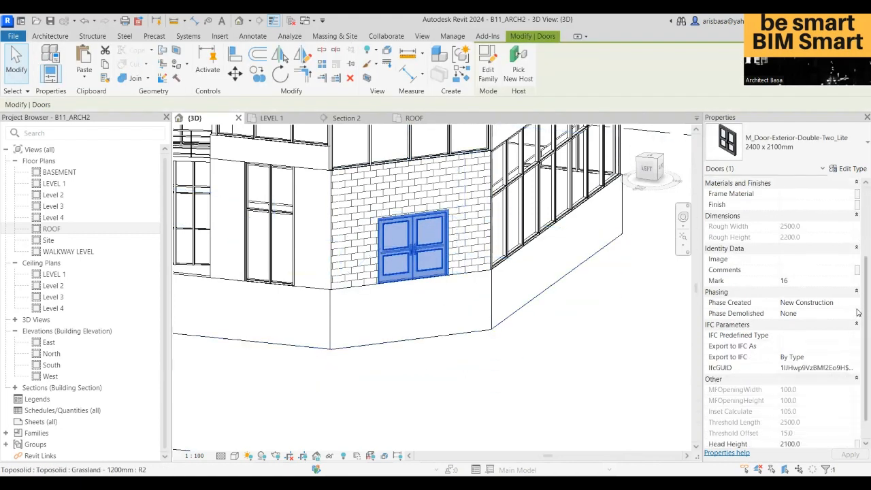
{"action": "left_click", "coordinate": [855, 170]}
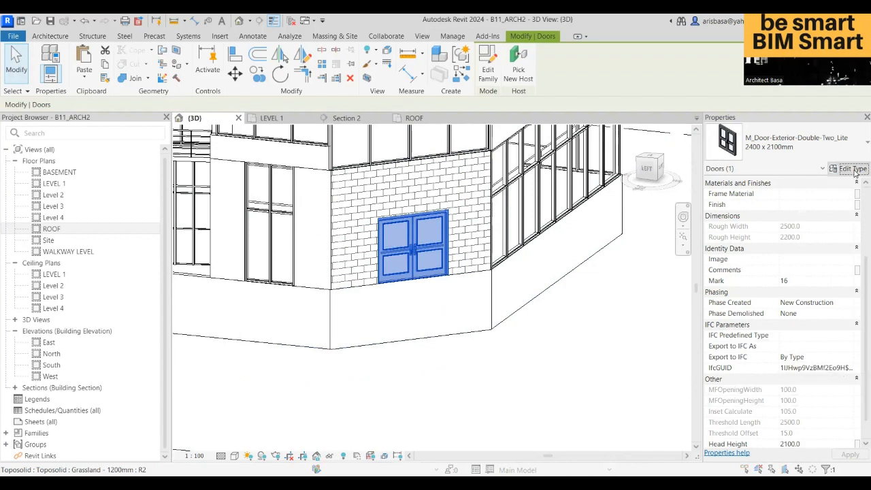
{"action": "scroll", "coordinate": [364, 353], "scroll_direction": "down", "scroll_amount": 1}
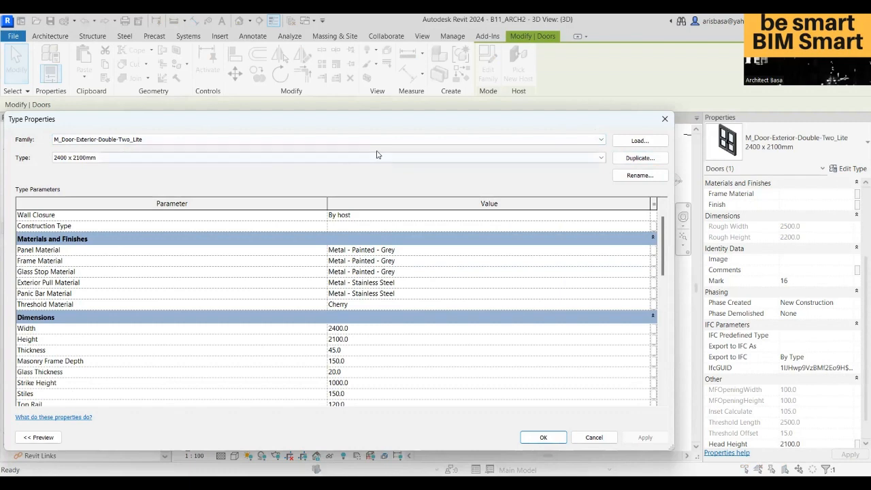
{"action": "left_click", "coordinate": [639, 158]}
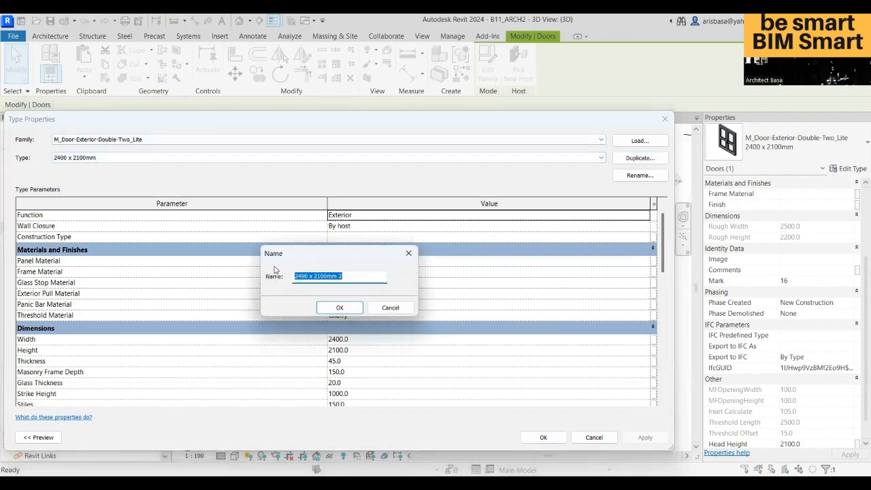
{"action": "left_click", "coordinate": [318, 276]}
{"action": "key", "text": "Delete"}
{"action": "type", "text": "4"}
{"action": "left_click", "coordinate": [340, 308]}
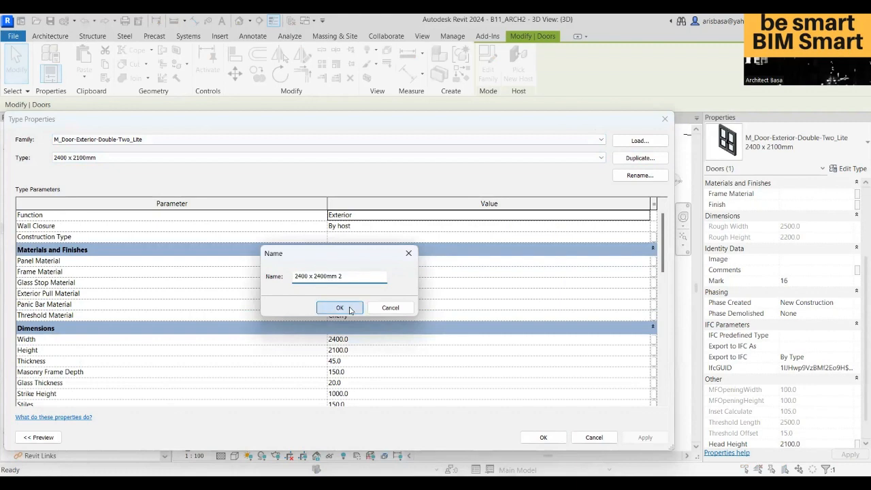
Step: Set the duplicated door type's Height to 2400 mm and apply it to the door
{"action": "left_click", "coordinate": [332, 350]}
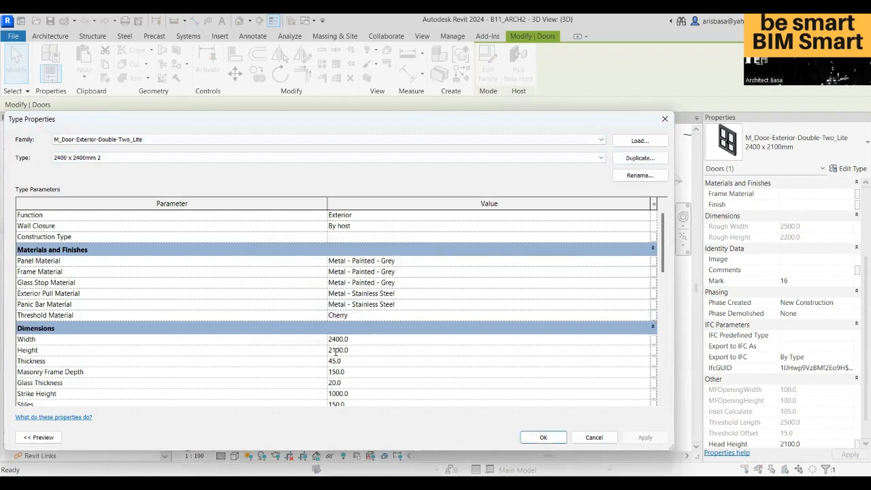
{"action": "key", "text": "BackSpace"}
{"action": "type", "text": "4"}
{"action": "left_click", "coordinate": [543, 438]}
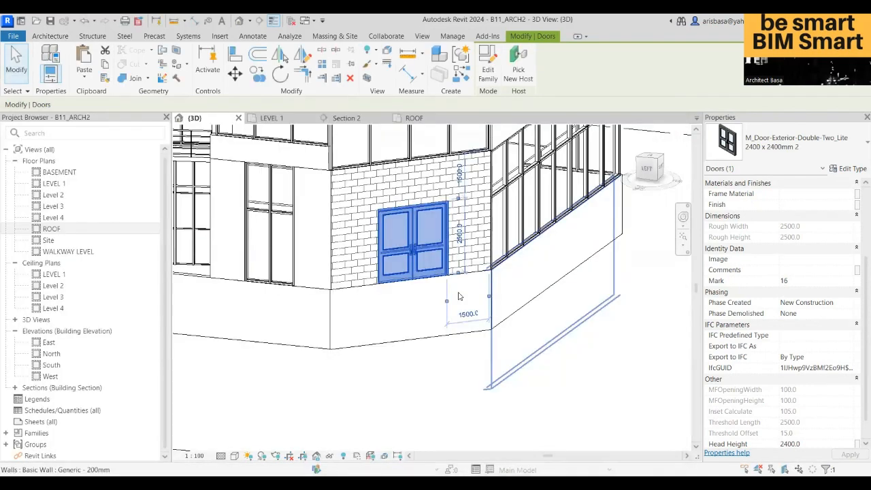
Step: Examine the corner entrance door, the storefront curtain wall and the building's street facades from several sides in 3D
{"action": "key", "text": "Escape"}
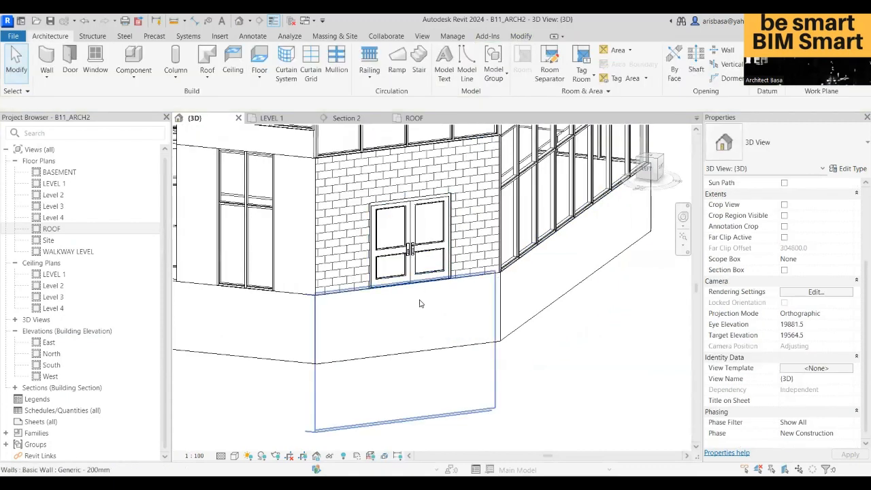
{"action": "scroll", "coordinate": [433, 299], "scroll_direction": "down", "scroll_amount": 3}
{"action": "middle_click_drag", "start_coordinate": [433, 318], "coordinate": [371, 358], "text": "shift"}
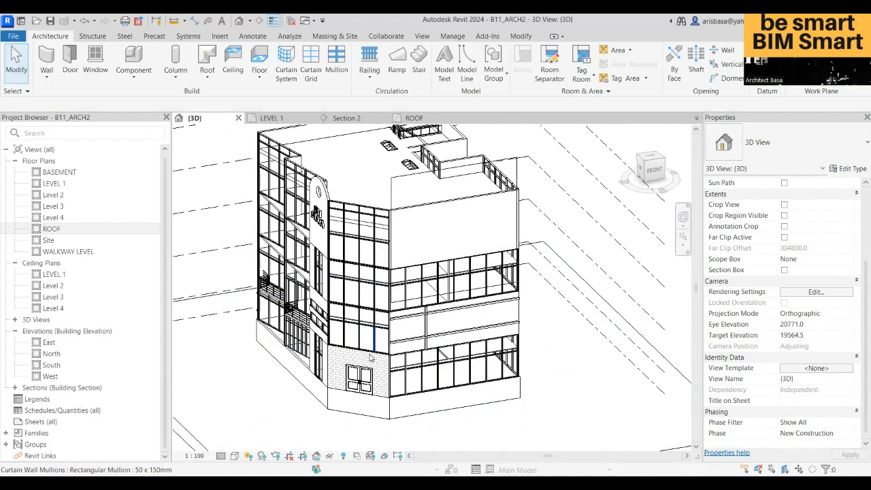
{"action": "left_click", "coordinate": [46, 77]}
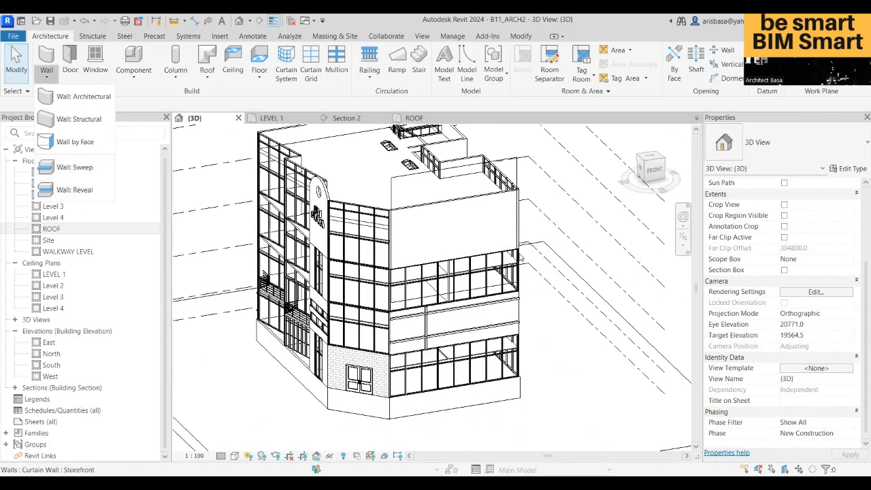
{"action": "left_click", "coordinate": [573, 317]}
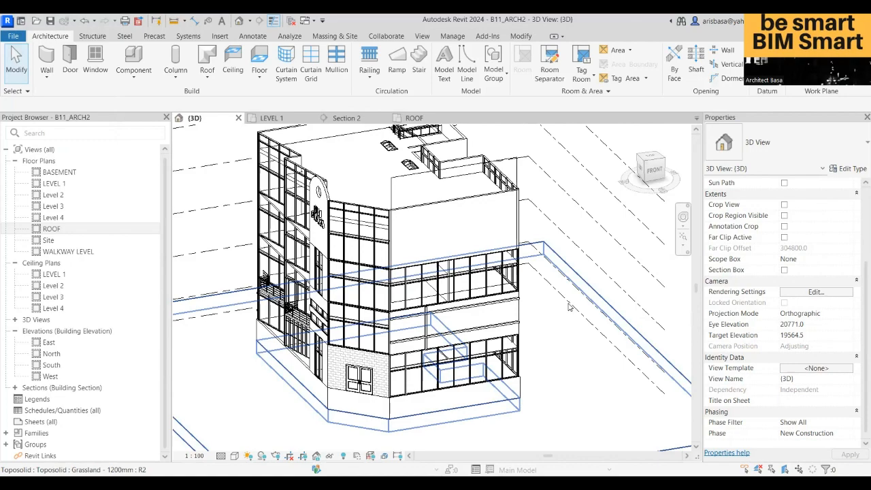
{"action": "scroll", "coordinate": [569, 308], "scroll_direction": "down", "scroll_amount": 3}
{"action": "middle_click_drag", "start_coordinate": [569, 308], "coordinate": [477, 326], "text": "shift"}
{"action": "scroll", "coordinate": [463, 339], "scroll_direction": "up", "scroll_amount": 6}
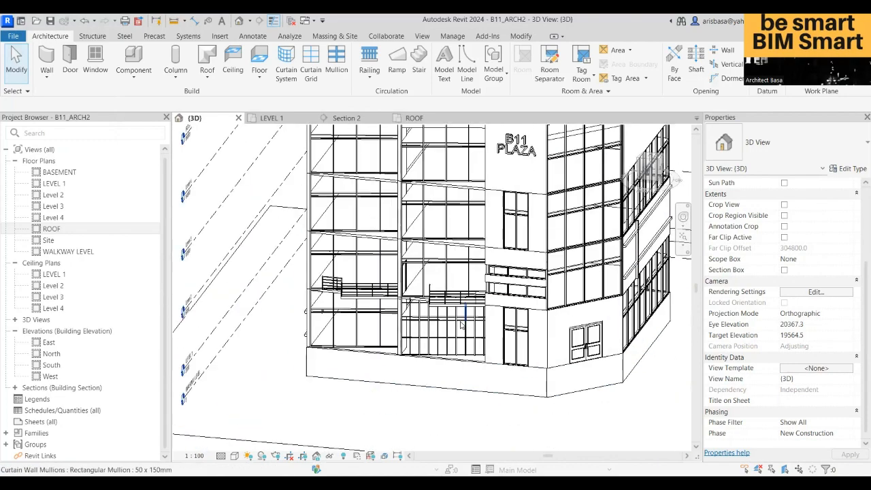
{"action": "scroll", "coordinate": [454, 340], "scroll_direction": "up", "scroll_amount": 2}
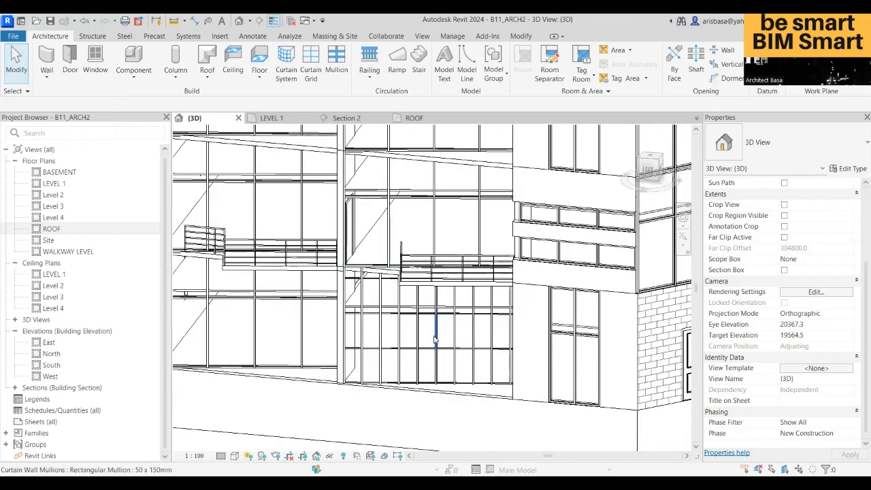
{"action": "left_click", "coordinate": [430, 340]}
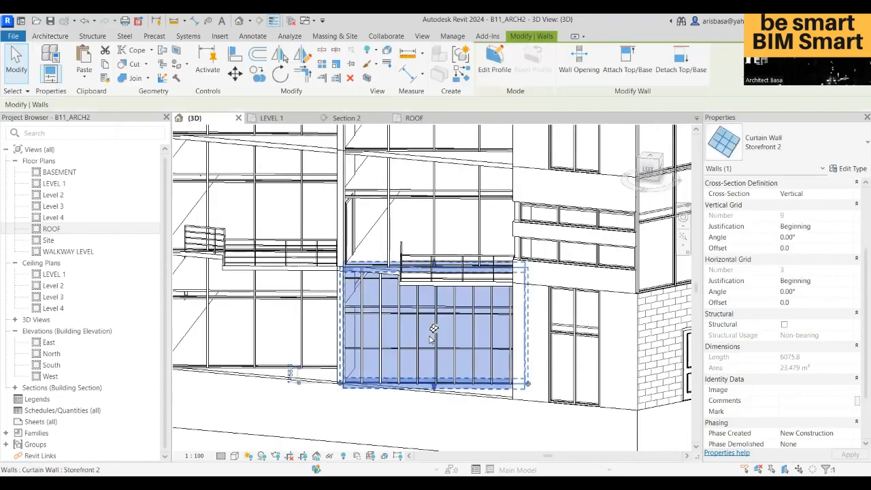
{"action": "scroll", "coordinate": [435, 336], "scroll_direction": "down", "scroll_amount": 3}
{"action": "middle_click_drag", "start_coordinate": [497, 358], "coordinate": [467, 405], "text": "shift"}
{"action": "key", "text": "Escape"}
{"action": "scroll", "coordinate": [477, 370], "scroll_direction": "down", "scroll_amount": 3}
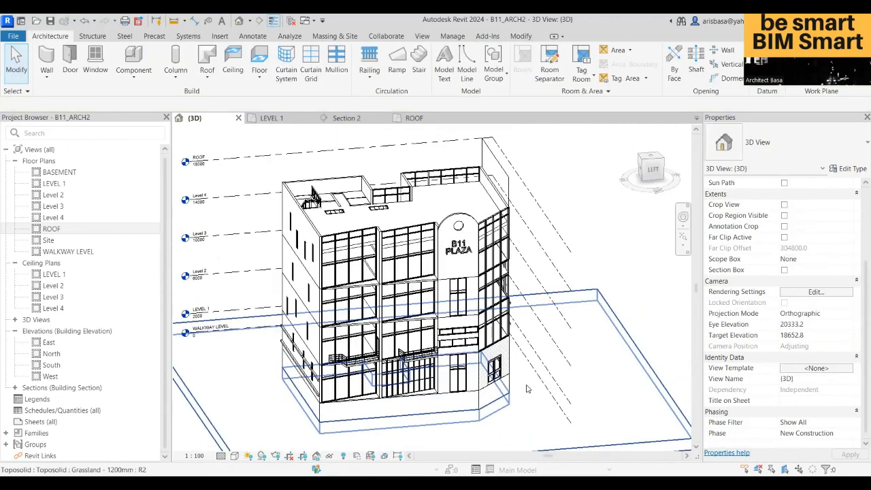
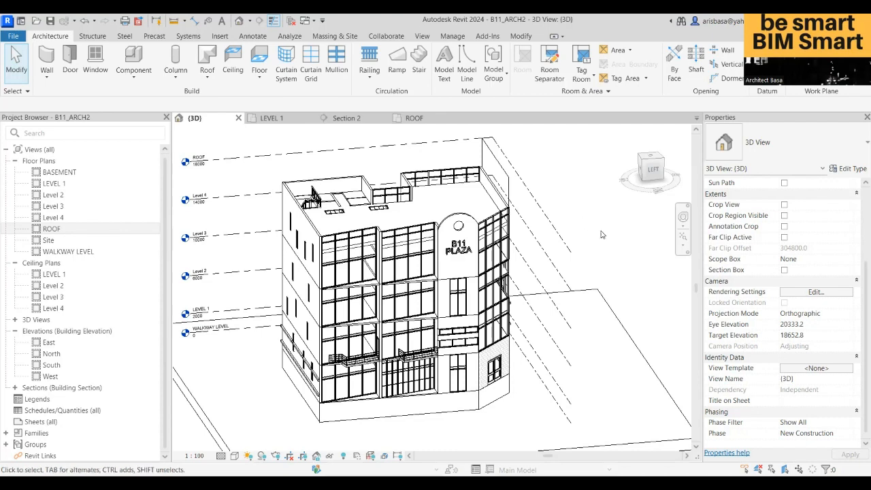
Step: Save the project without changing its save reminder intervals
{"action": "middle_click_drag", "start_coordinate": [589, 230], "coordinate": [484, 241], "text": "shift"}
{"action": "scroll", "coordinate": [484, 241], "scroll_direction": "up", "scroll_amount": 5}
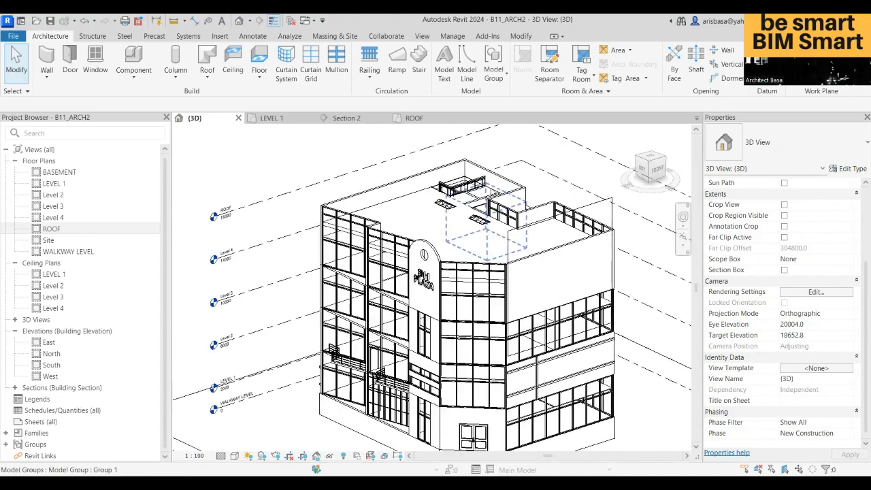
{"action": "scroll", "coordinate": [480, 253], "scroll_direction": "down", "scroll_amount": 4}
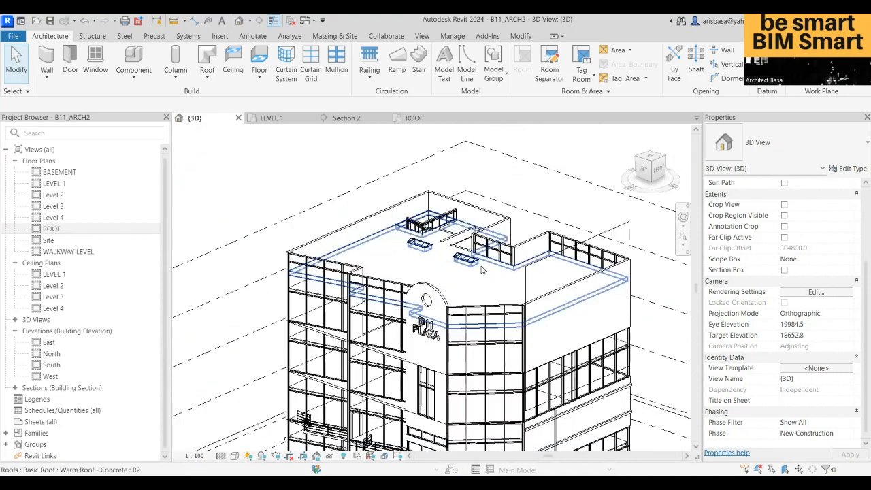
{"action": "left_click", "coordinate": [475, 282]}
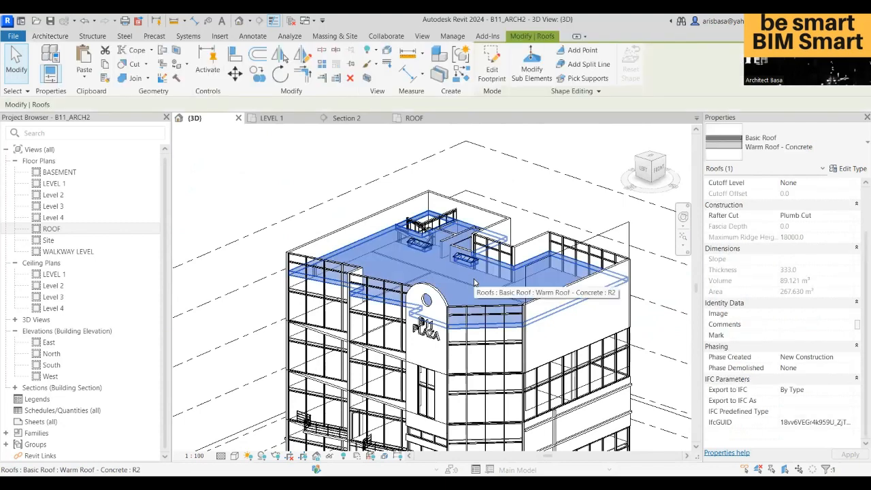
{"action": "key", "text": "Escape"}
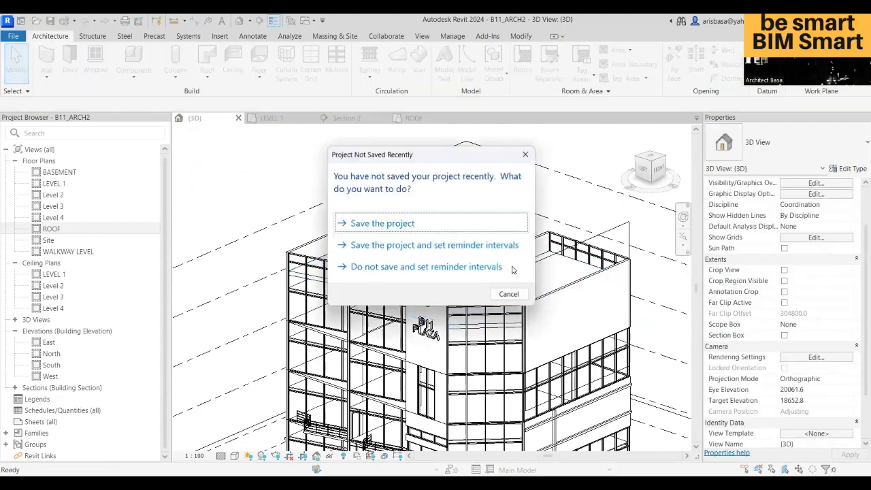
{"action": "left_click", "coordinate": [378, 225]}
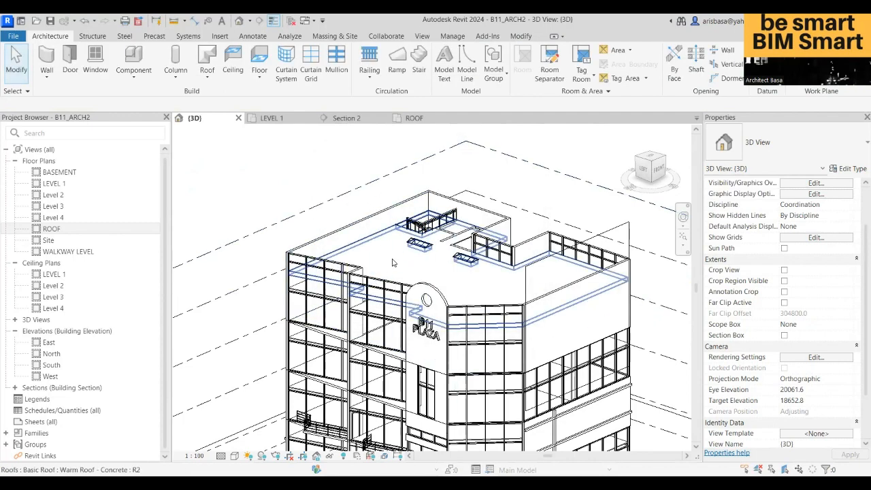
Step: Examine the roof around the stair opening, its railings, the skylights and the parapet walls in 3D
{"action": "middle_click_drag", "start_coordinate": [413, 274], "coordinate": [437, 274], "text": "shift"}
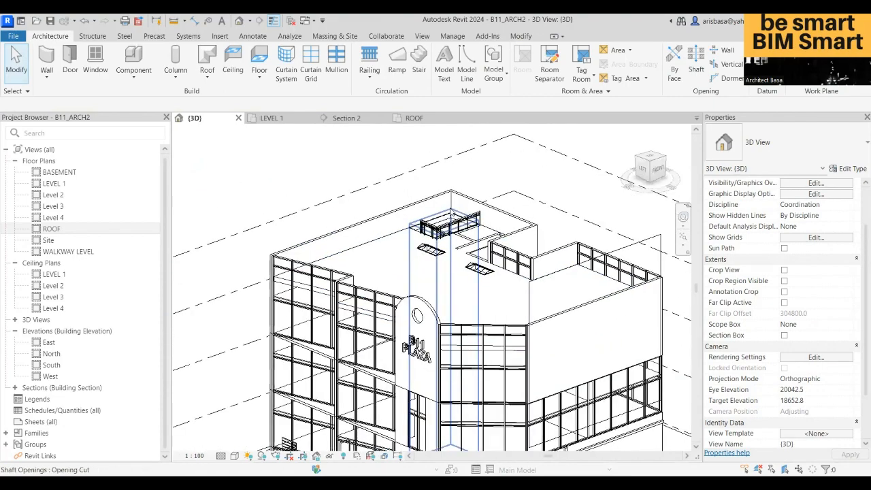
{"action": "scroll", "coordinate": [453, 213], "scroll_direction": "up", "scroll_amount": 5}
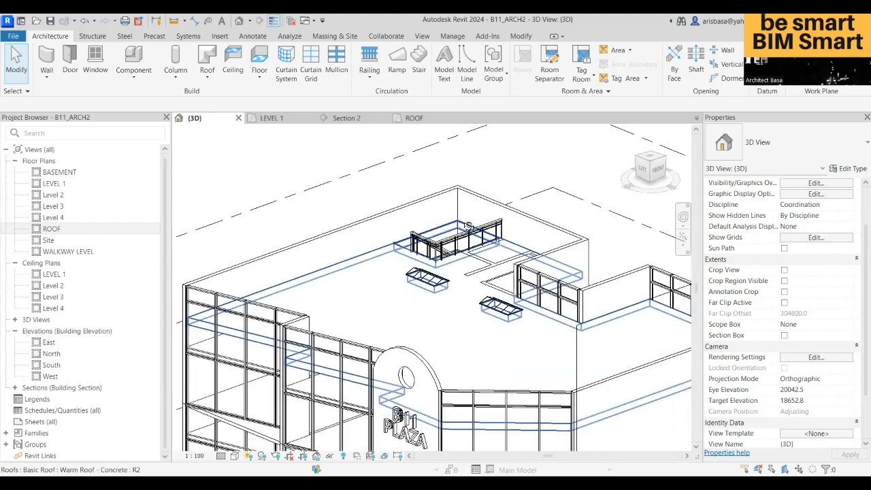
{"action": "middle_click_drag", "start_coordinate": [468, 225], "coordinate": [465, 242], "text": "shift"}
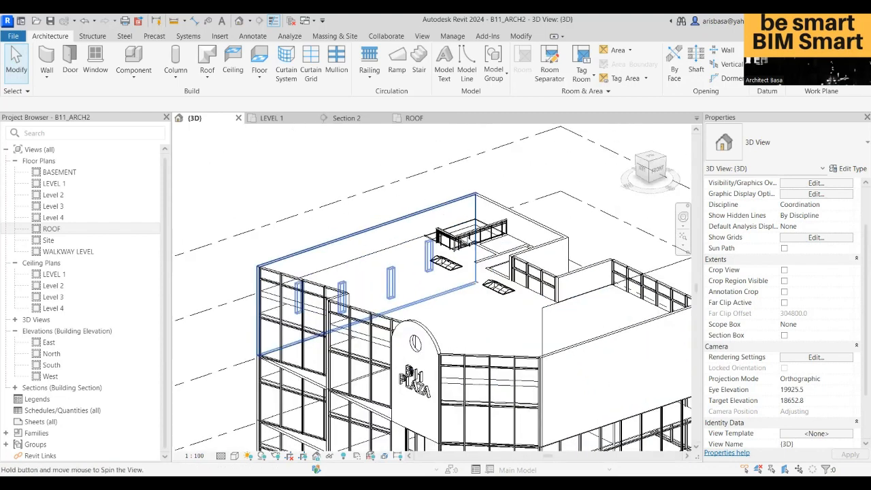
{"action": "scroll", "coordinate": [507, 250], "scroll_direction": "up", "scroll_amount": 4}
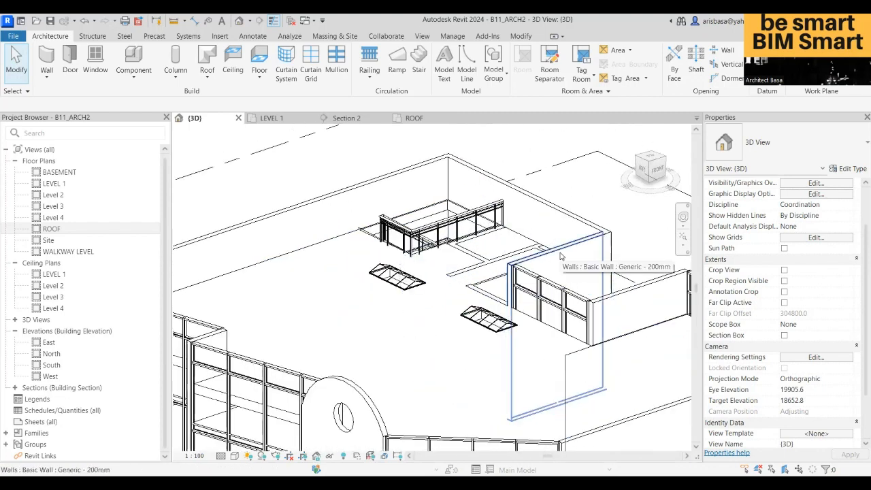
{"action": "middle_click_drag", "start_coordinate": [544, 262], "coordinate": [435, 280], "text": "shift"}
{"action": "middle_click_drag", "start_coordinate": [225, 270], "coordinate": [547, 276]}
{"action": "scroll", "coordinate": [447, 240], "scroll_direction": "up", "scroll_amount": 3}
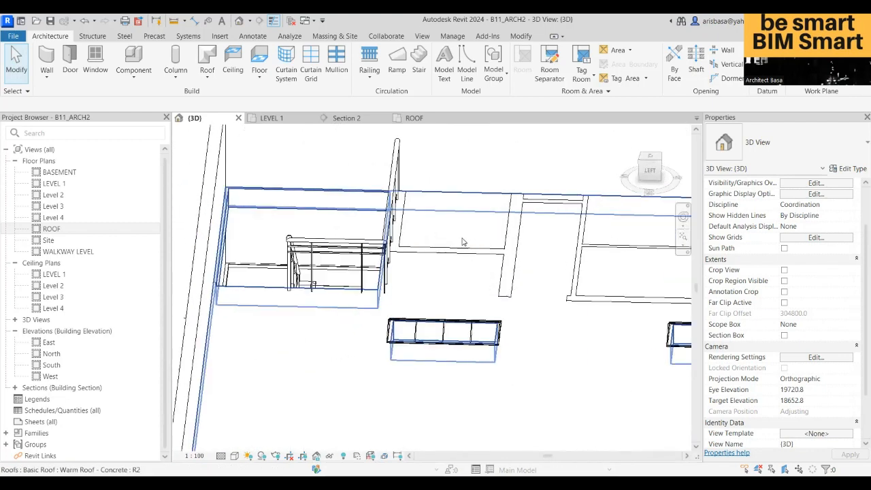
{"action": "scroll", "coordinate": [497, 204], "scroll_direction": "down", "scroll_amount": 3}
{"action": "middle_click_drag", "start_coordinate": [497, 204], "coordinate": [424, 247], "text": "shift"}
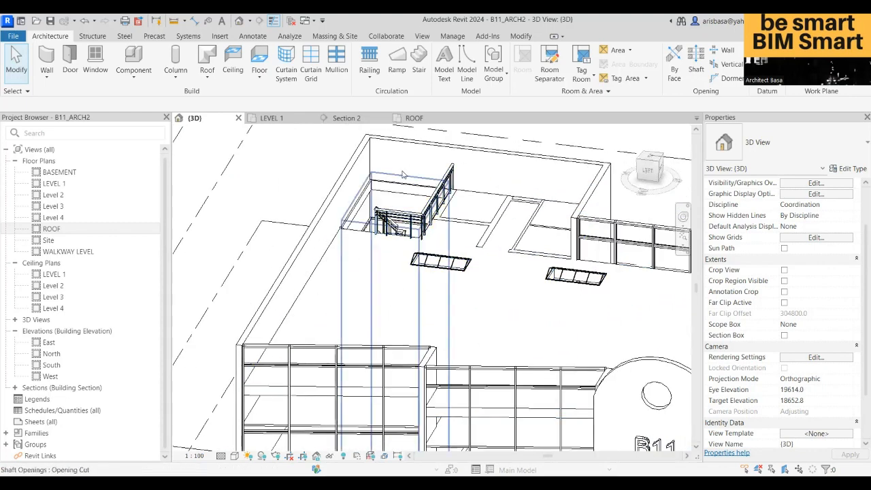
Step: Try drawing a 4000 mm Generic - 200mm wall like the parapet, running across the roof beside the stair opening
{"action": "left_click", "coordinate": [463, 157]}
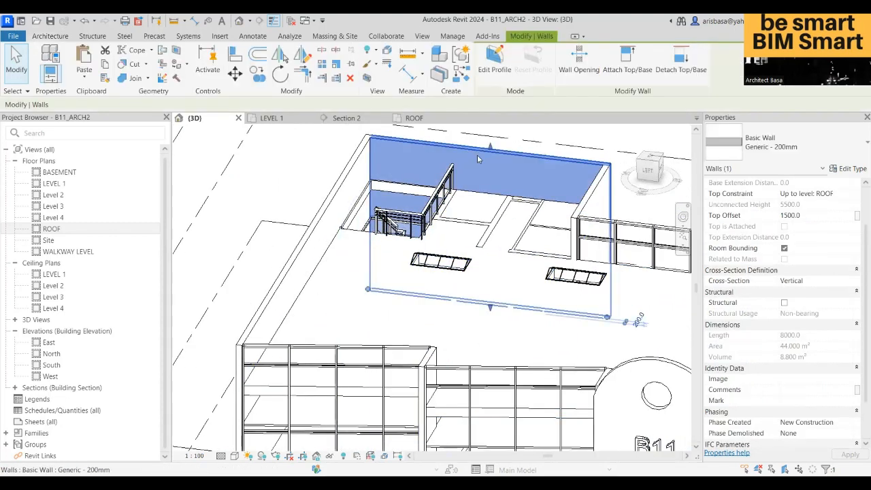
{"action": "right_click", "coordinate": [477, 159]}
{"action": "left_click", "coordinate": [518, 251]}
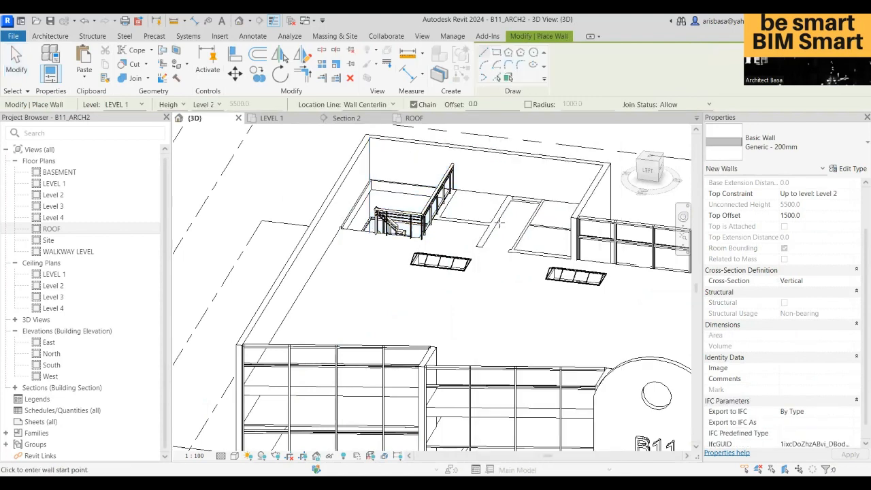
{"action": "scroll", "coordinate": [516, 235], "scroll_direction": "up", "scroll_amount": 4}
{"action": "middle_click_drag", "start_coordinate": [517, 242], "coordinate": [580, 193], "text": "shift"}
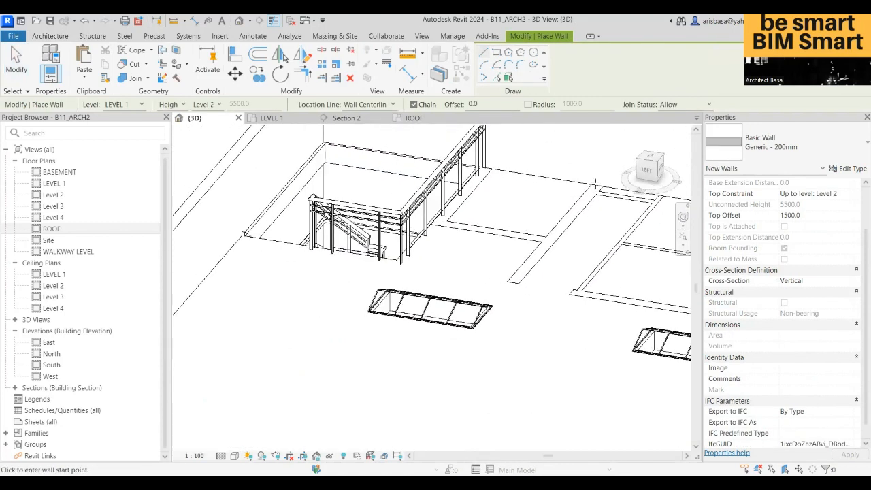
{"action": "left_click", "coordinate": [596, 184]}
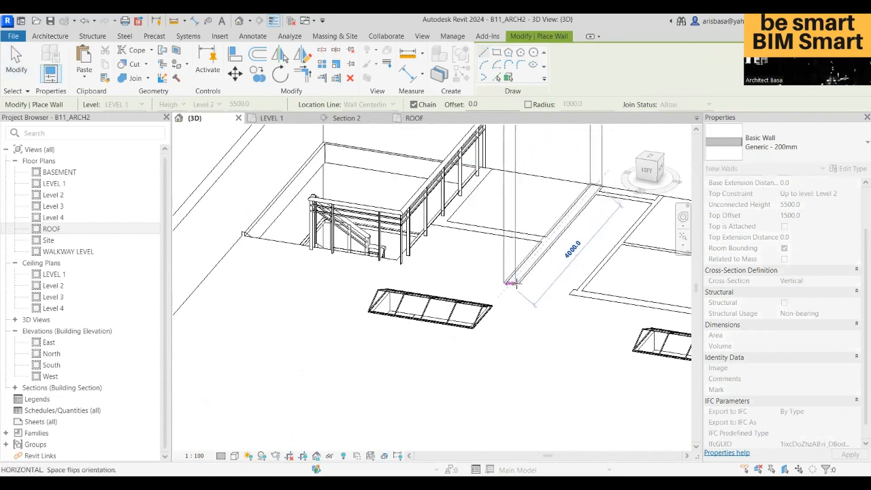
{"action": "left_click", "coordinate": [513, 280]}
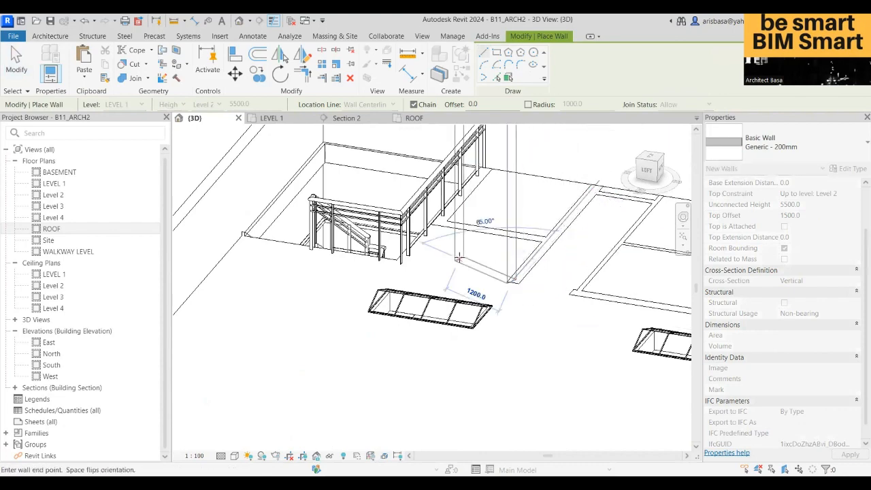
Step: Try continuing the wall at a right angle for about 4700 mm past the stair opening to the side parapet, and finish it
{"action": "scroll", "coordinate": [459, 257], "scroll_direction": "down", "scroll_amount": 2}
{"action": "scroll", "coordinate": [468, 259], "scroll_direction": "down", "scroll_amount": 2}
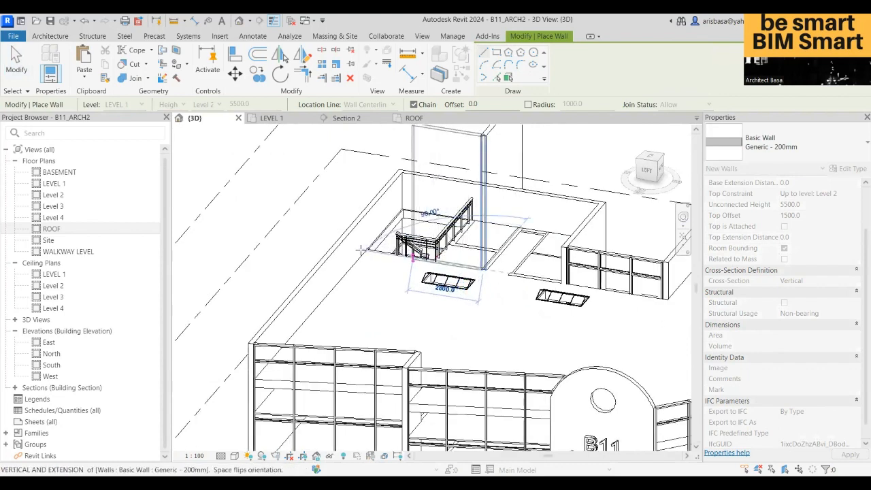
{"action": "scroll", "coordinate": [361, 250], "scroll_direction": "up", "scroll_amount": 2}
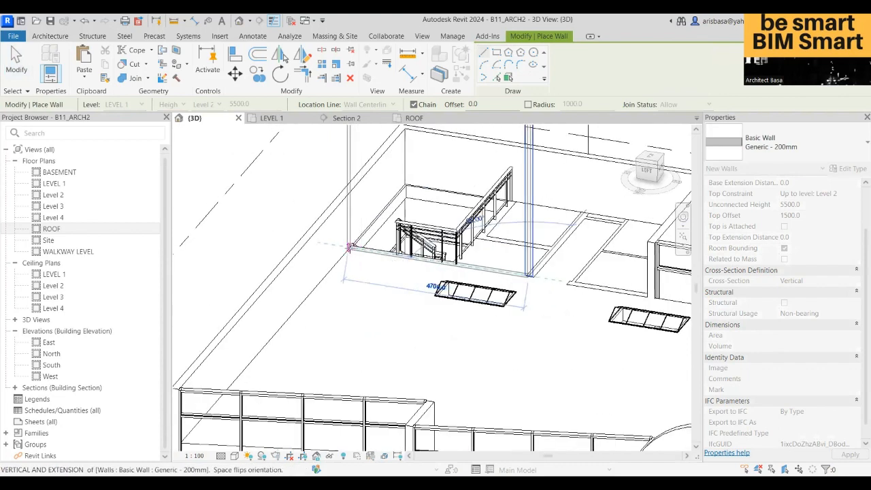
{"action": "scroll", "coordinate": [355, 247], "scroll_direction": "down", "scroll_amount": 1}
{"action": "middle_click_drag", "start_coordinate": [373, 236], "coordinate": [375, 287]}
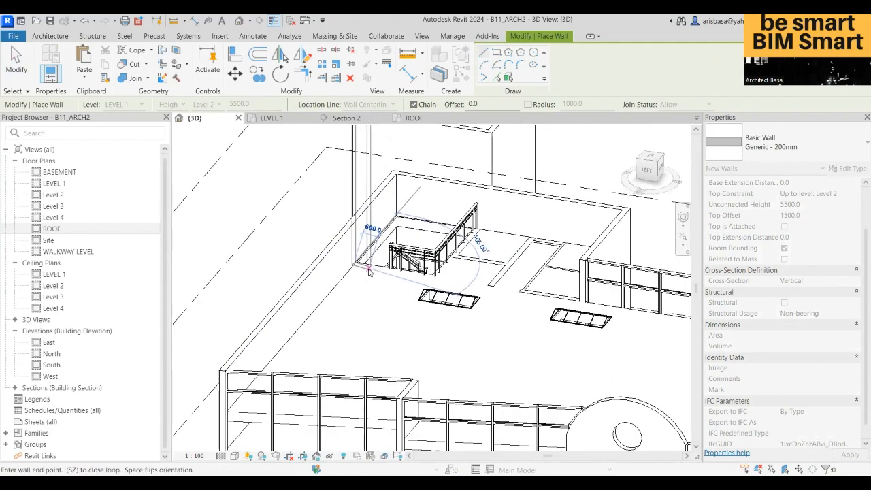
{"action": "key", "text": "Escape"}
{"action": "key", "text": "Escape"}
Step: Delete the two stray Generic - 200mm walls standing away from the building, outside the site
{"action": "scroll", "coordinate": [476, 298], "scroll_direction": "down", "scroll_amount": 1}
{"action": "middle_click_drag", "start_coordinate": [506, 245], "coordinate": [398, 250], "text": "shift"}
{"action": "scroll", "coordinate": [398, 249], "scroll_direction": "down", "scroll_amount": 4}
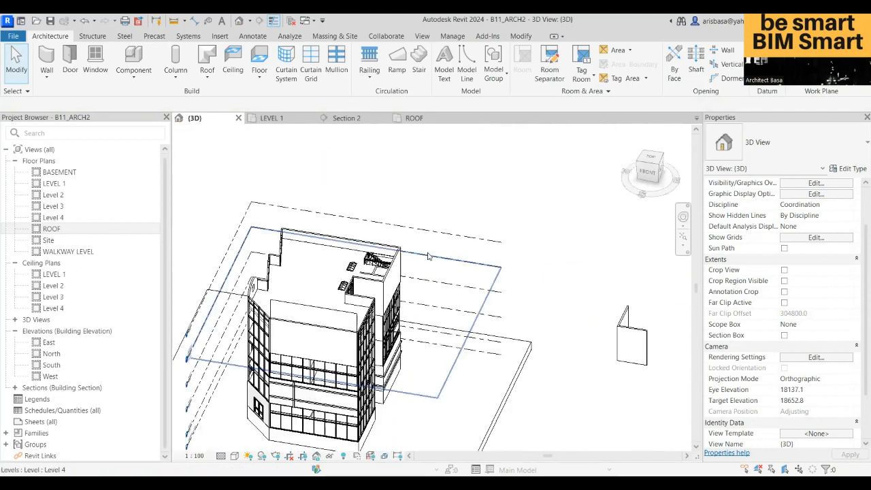
{"action": "scroll", "coordinate": [545, 296], "scroll_direction": "up", "scroll_amount": 2}
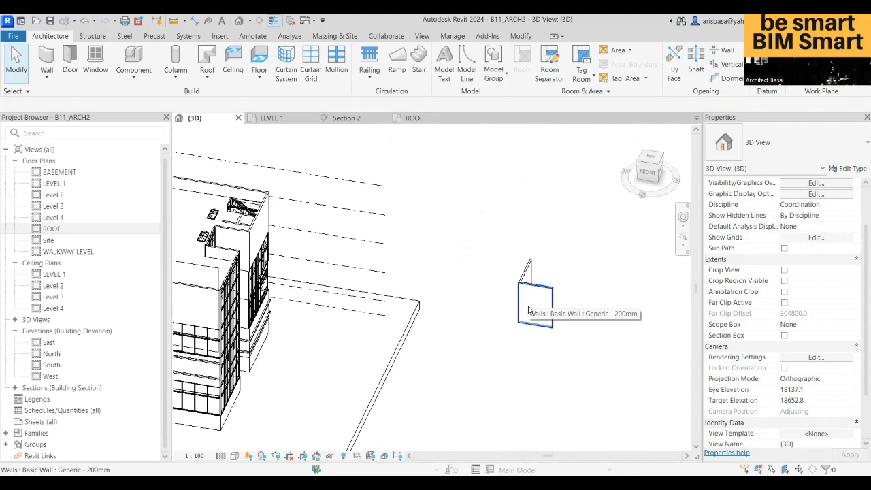
{"action": "left_click", "coordinate": [531, 277]}
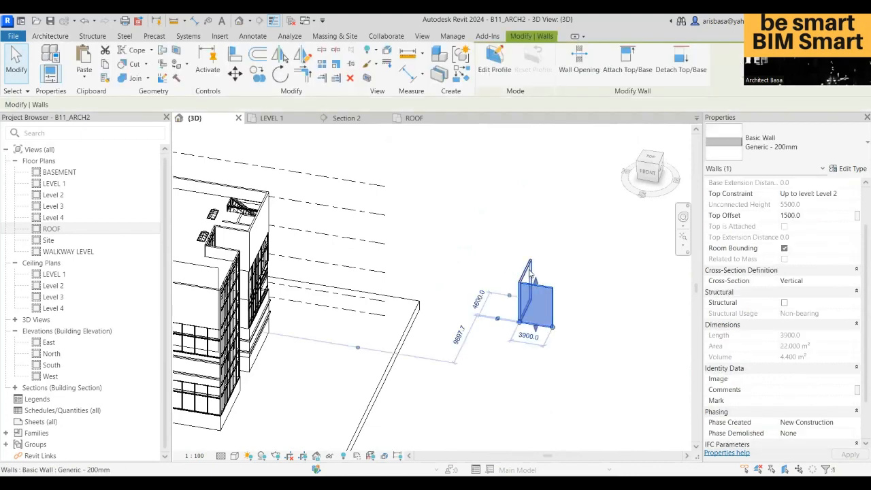
{"action": "left_click", "coordinate": [530, 273]}
{"action": "key", "text": "Delete"}
{"action": "left_click", "coordinate": [545, 290]}
{"action": "key", "text": "Delete"}
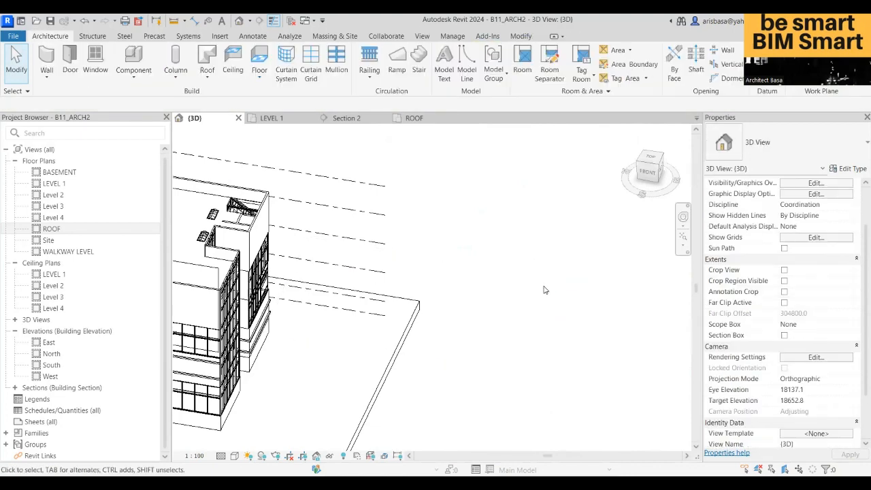
Step: Open the ROOF floor plan at the stair opening beside the side parapet wall
{"action": "middle_click_drag", "start_coordinate": [557, 244], "coordinate": [618, 226]}
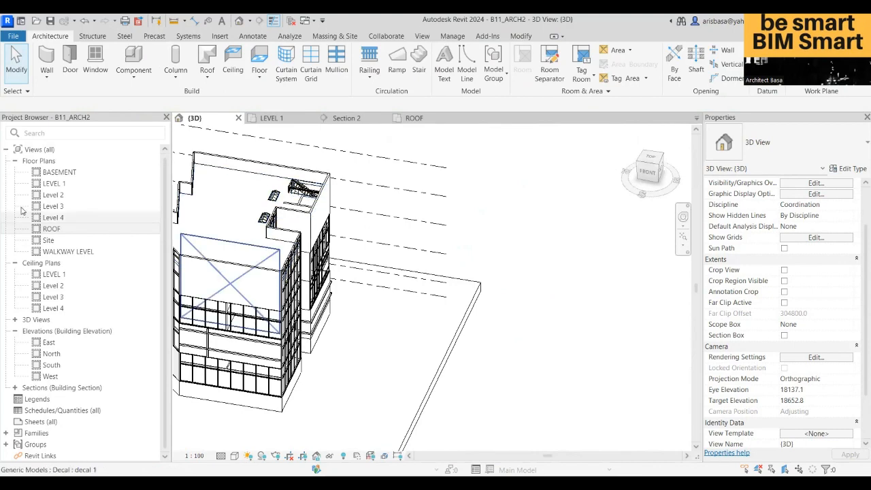
{"action": "double_click", "coordinate": [51, 229]}
{"action": "middle_click_drag", "start_coordinate": [426, 360], "coordinate": [424, 300]}
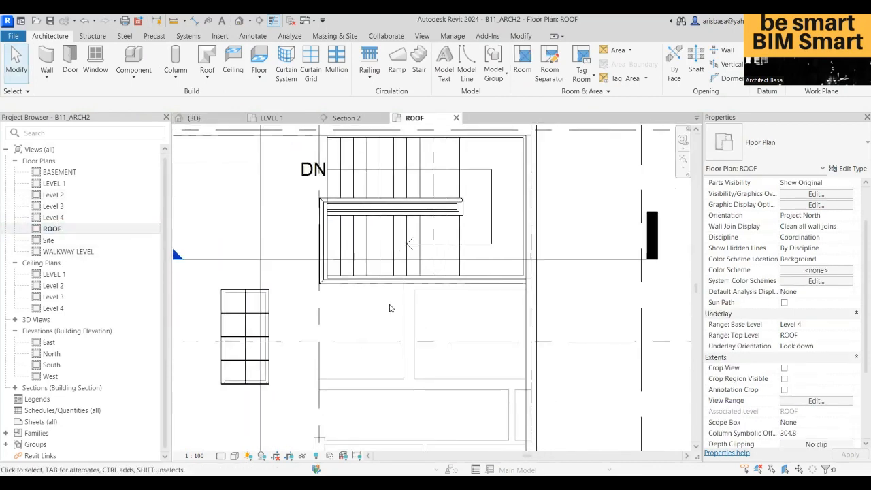
Step: Draw a 4500 mm Generic - 200mm wall similar to the side parapet, running from it horizontally across the roof below the stair opening
{"action": "left_click", "coordinate": [530, 302]}
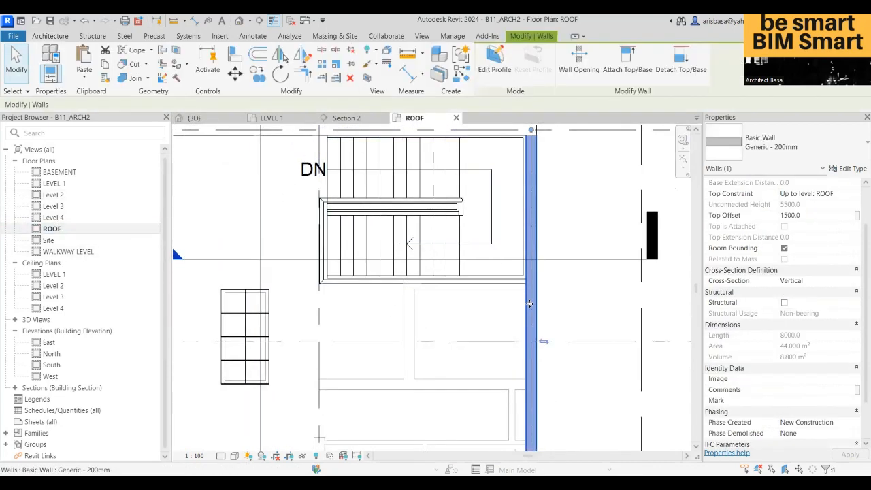
{"action": "right_click", "coordinate": [531, 259]}
{"action": "left_click", "coordinate": [571, 280]}
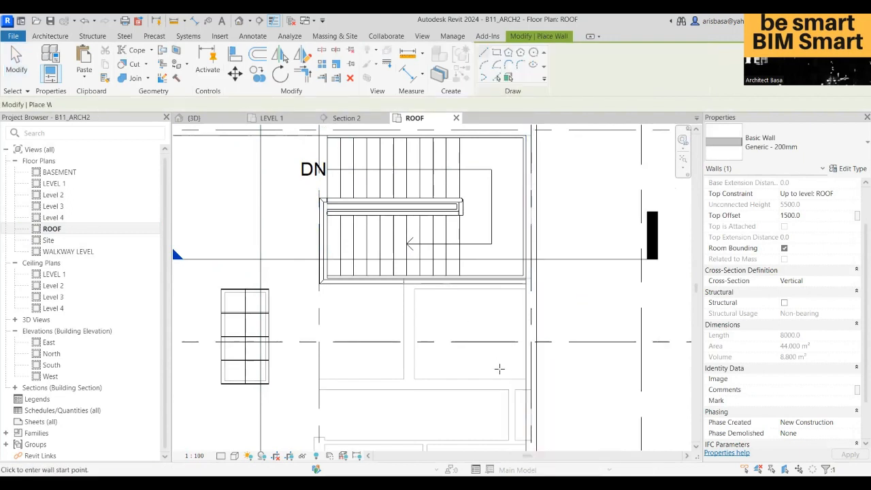
{"action": "scroll", "coordinate": [527, 387], "scroll_direction": "up", "scroll_amount": 2}
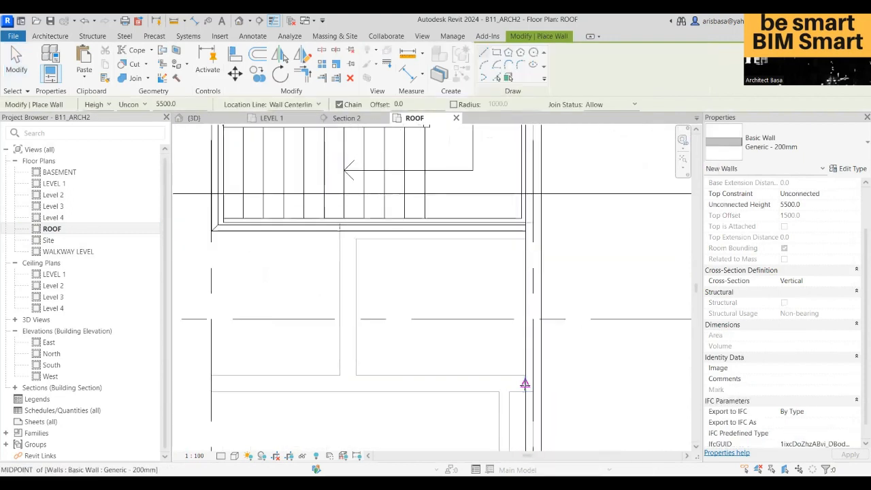
{"action": "left_click", "coordinate": [525, 383]}
{"action": "scroll", "coordinate": [404, 387], "scroll_direction": "down", "scroll_amount": 2}
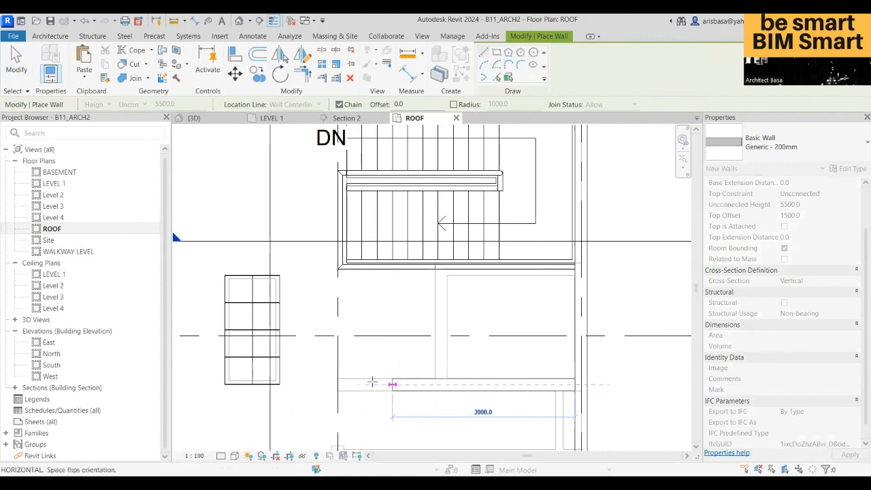
{"action": "middle_click_drag", "start_coordinate": [350, 381], "coordinate": [476, 401]}
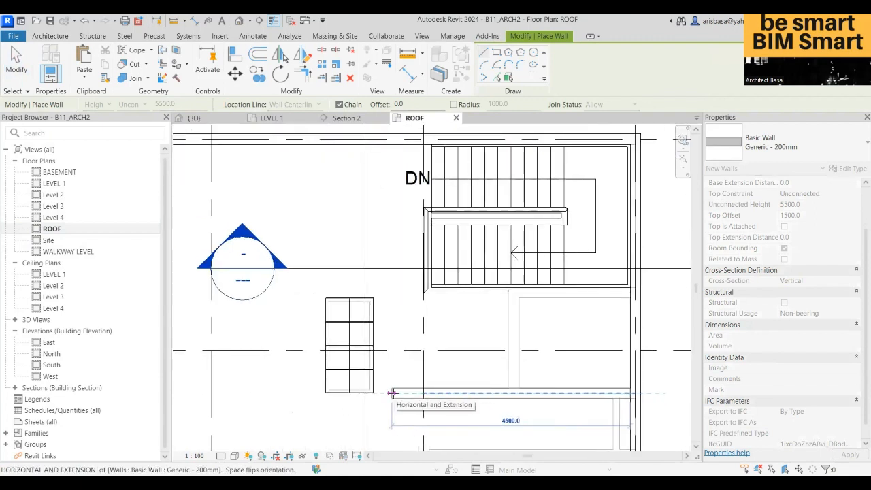
{"action": "scroll", "coordinate": [392, 394], "scroll_direction": "down", "scroll_amount": 2}
{"action": "middle_click_drag", "start_coordinate": [408, 361], "coordinate": [434, 330]}
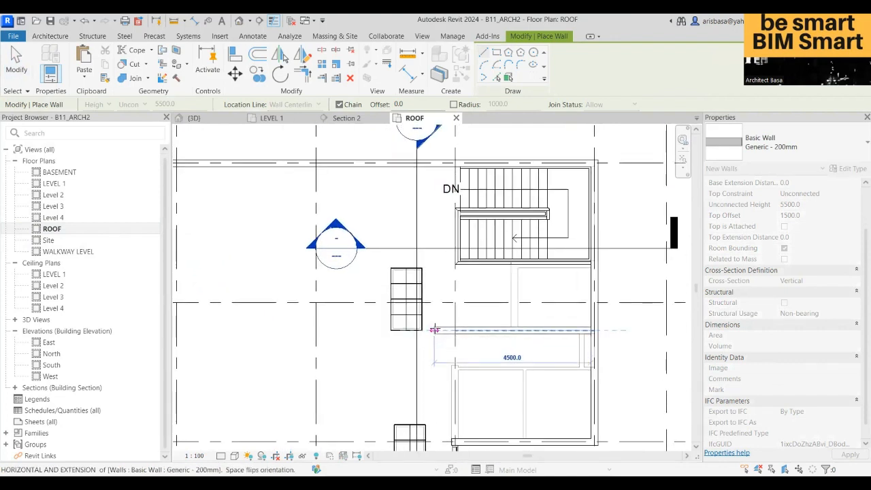
{"action": "left_click", "coordinate": [437, 330]}
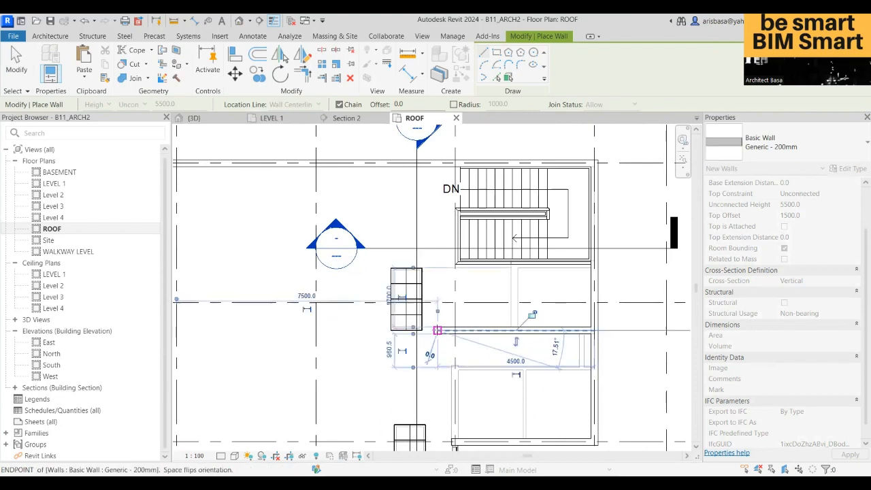
{"action": "key", "text": "Escape"}
{"action": "key", "text": "Escape"}
Step: Move the skylight nearest the stair down the plan until it lies clear below the new wall
{"action": "left_click", "coordinate": [415, 325]}
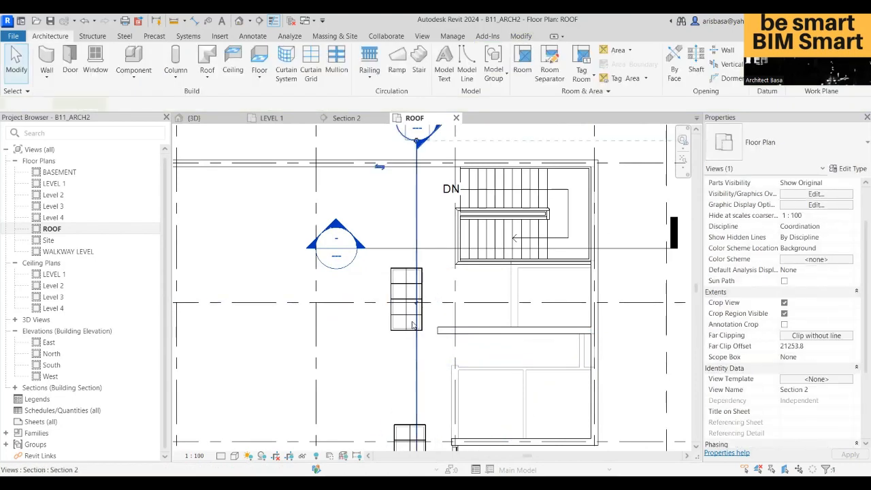
{"action": "key", "text": "Escape"}
{"action": "left_click", "coordinate": [407, 319]}
{"action": "left_click_drag", "start_coordinate": [407, 326], "coordinate": [411, 396]}
{"action": "middle_click_drag", "start_coordinate": [418, 365], "coordinate": [404, 399]}
{"action": "key", "text": "Escape"}
{"action": "scroll", "coordinate": [442, 333], "scroll_direction": "up", "scroll_amount": 3}
Step: Stretch the free end of the new horizontal wall past the section line to a length of 5500 mm
{"action": "left_click", "coordinate": [458, 350]}
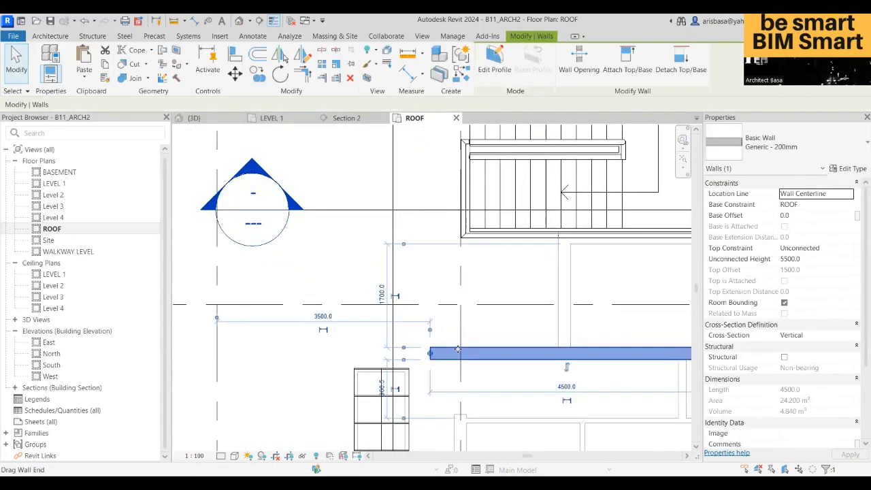
{"action": "scroll", "coordinate": [458, 350], "scroll_direction": "down", "scroll_amount": 3}
{"action": "scroll", "coordinate": [367, 340], "scroll_direction": "up", "scroll_amount": 1}
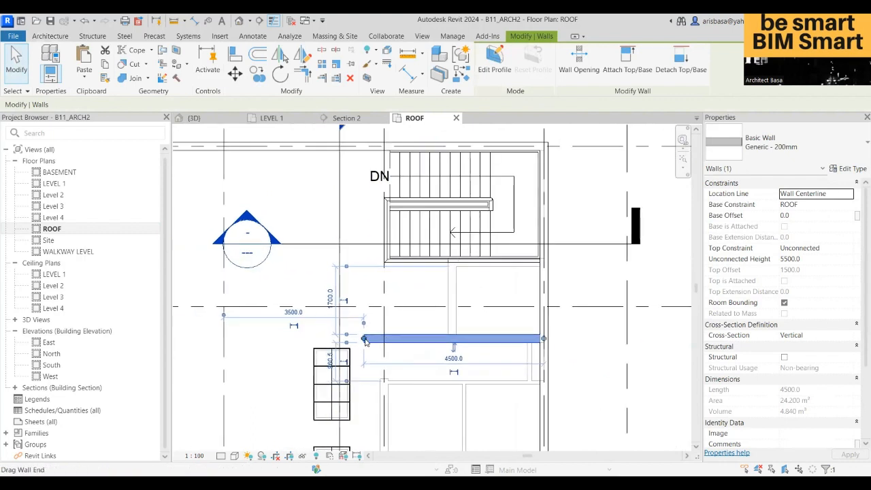
{"action": "left_click_drag", "start_coordinate": [365, 340], "coordinate": [327, 341]}
Step: Draw a similar Generic - 200mm wall about 4800 mm long from the horizontal wall's free end up to the parapet along grid F
{"action": "right_click", "coordinate": [327, 341]}
{"action": "left_click", "coordinate": [371, 140]}
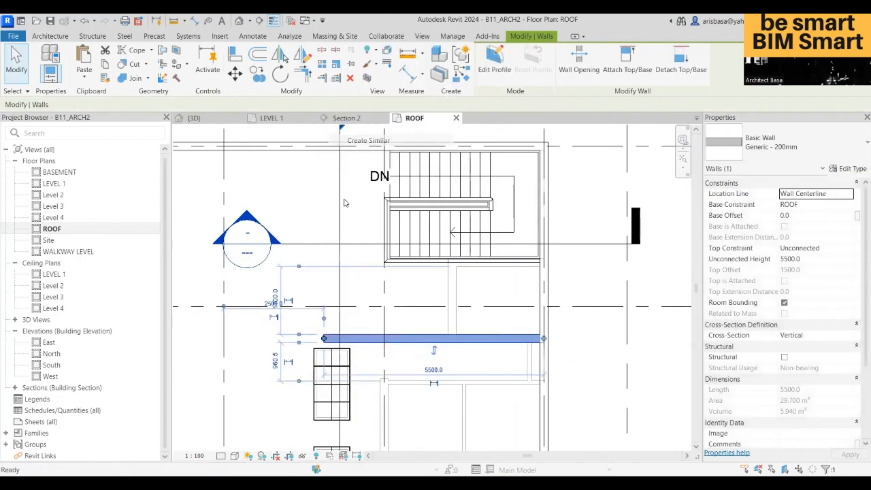
{"action": "left_click", "coordinate": [324, 338]}
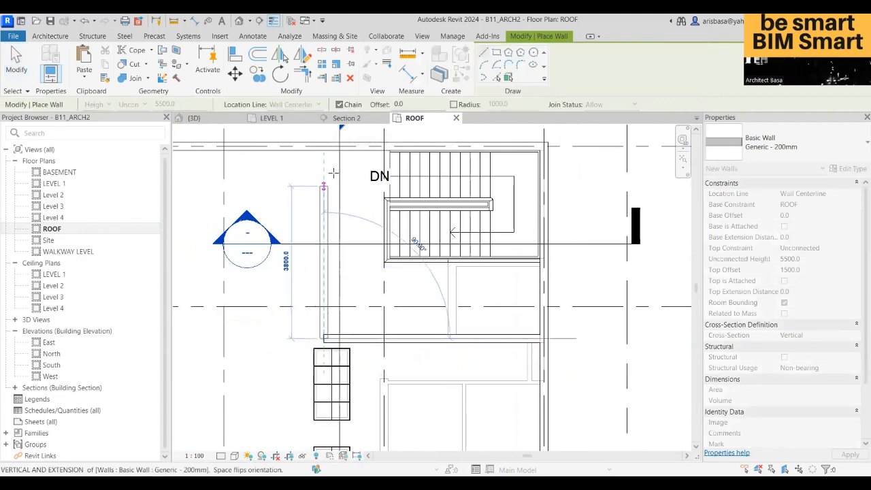
{"action": "left_click", "coordinate": [324, 149]}
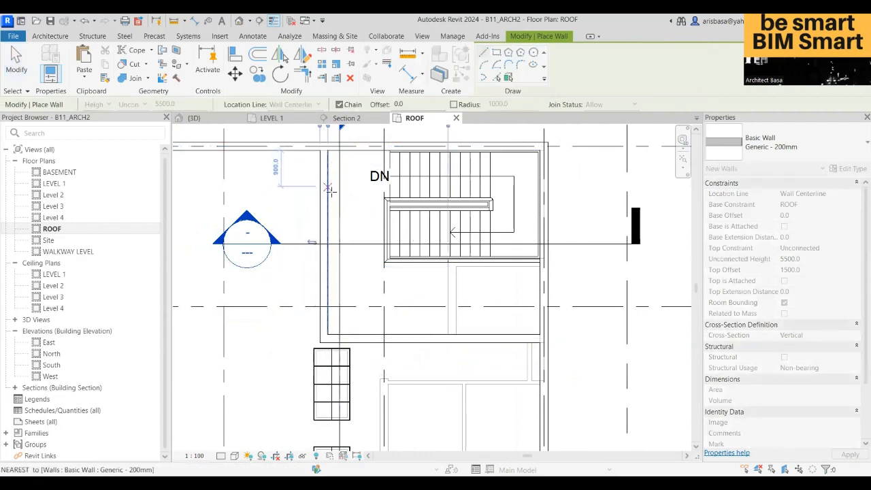
{"action": "scroll", "coordinate": [325, 216], "scroll_direction": "down", "scroll_amount": 1}
{"action": "key", "text": "Escape"}
{"action": "key", "text": "Escape"}
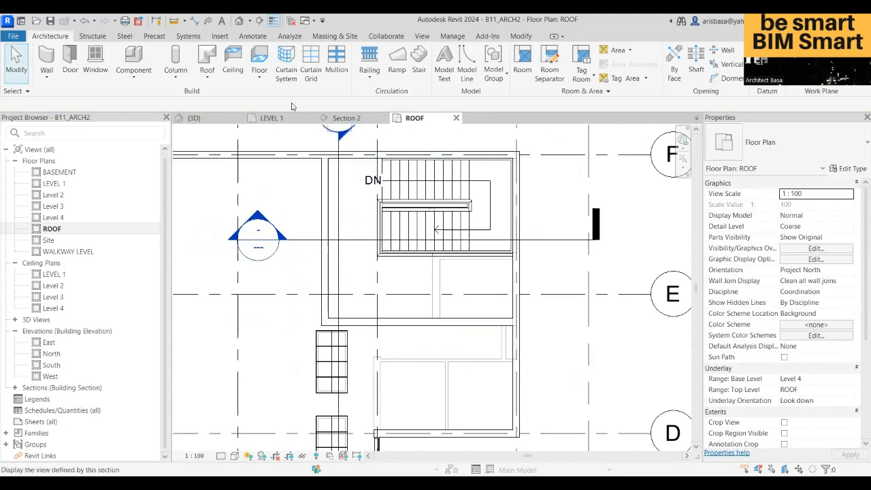
Step: Close the Section 2 and LEVEL 1 views
{"action": "middle_click_drag", "start_coordinate": [474, 212], "coordinate": [434, 228]}
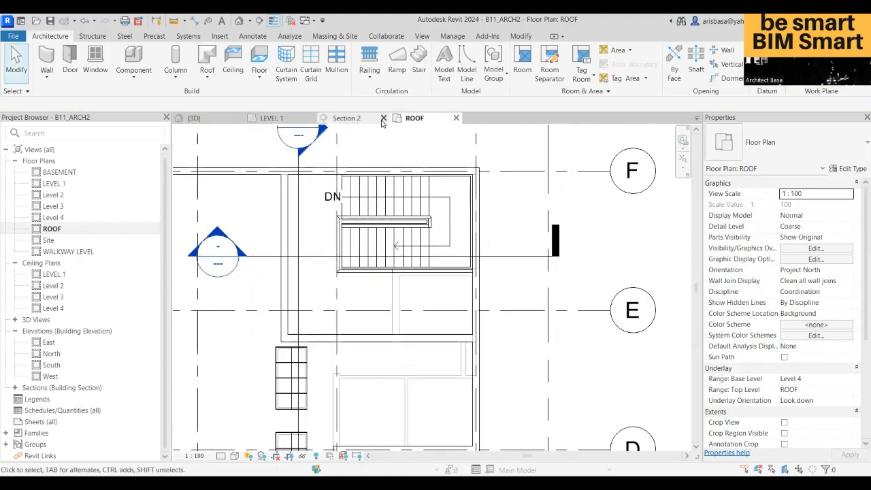
{"action": "left_click", "coordinate": [384, 118]}
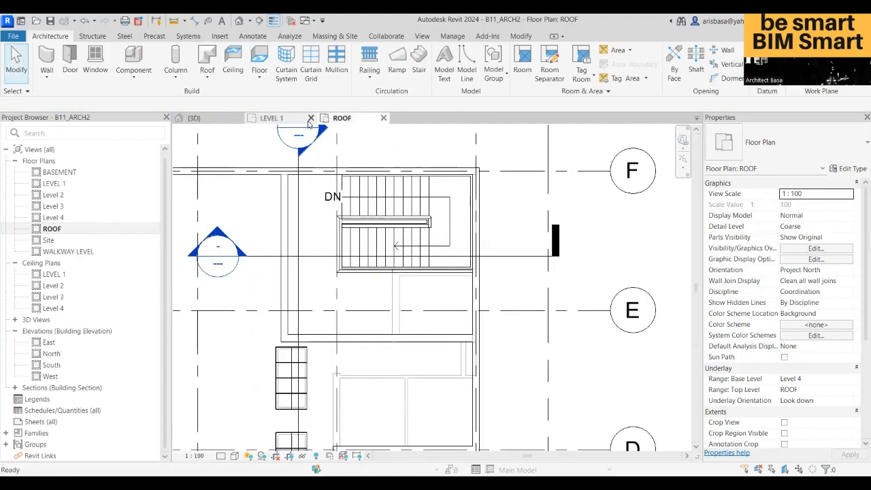
{"action": "left_click", "coordinate": [311, 118]}
{"action": "scroll", "coordinate": [473, 224], "scroll_direction": "down", "scroll_amount": 1}
{"action": "middle_click_drag", "start_coordinate": [473, 224], "coordinate": [438, 214]}
{"action": "scroll", "coordinate": [438, 217], "scroll_direction": "down", "scroll_amount": 1}
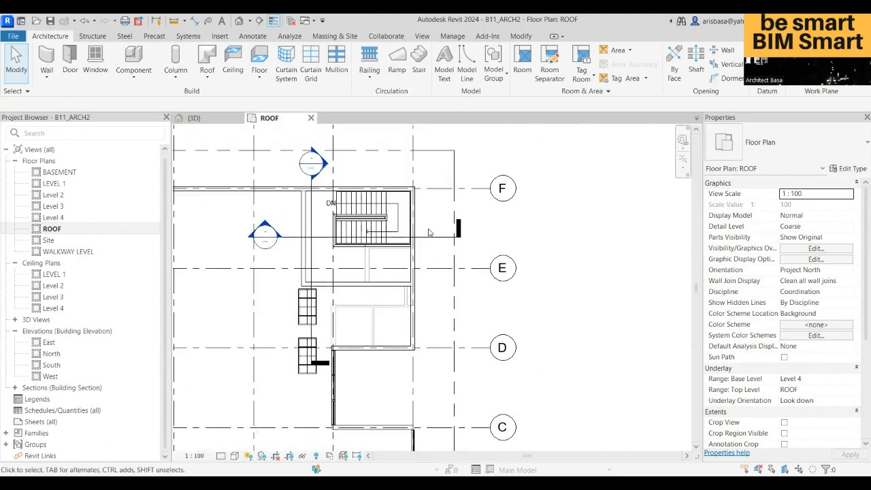
Step: Tile the ROOF plan and the 3D view side by side, and narrow the Properties palette to give them more room
{"action": "key", "text": "w"}
{"action": "key", "text": "t"}
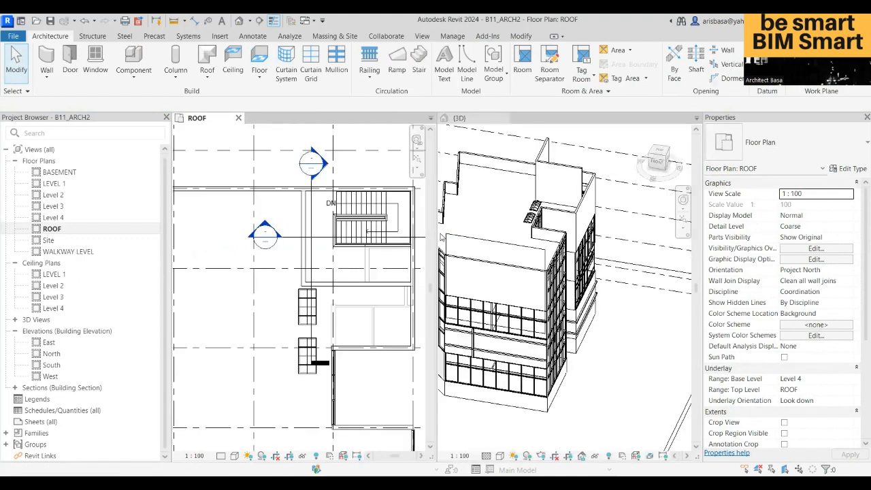
{"action": "left_click", "coordinate": [430, 36]}
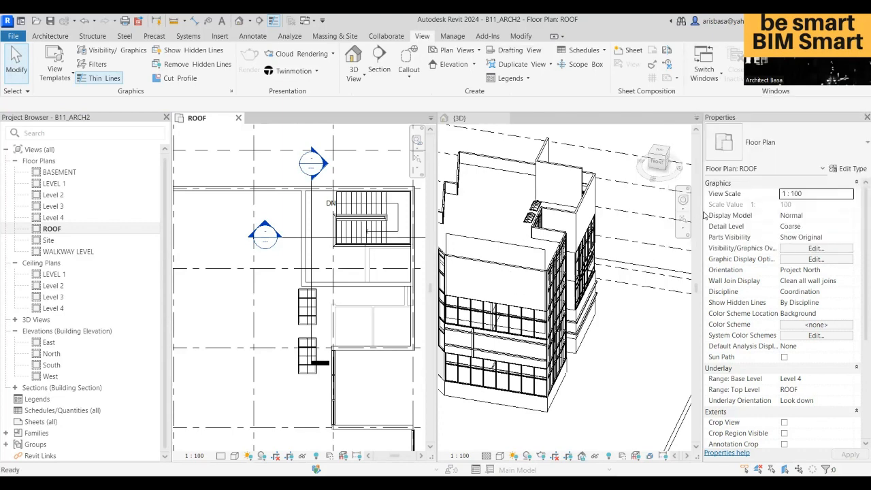
{"action": "left_click_drag", "start_coordinate": [702, 212], "coordinate": [742, 212]}
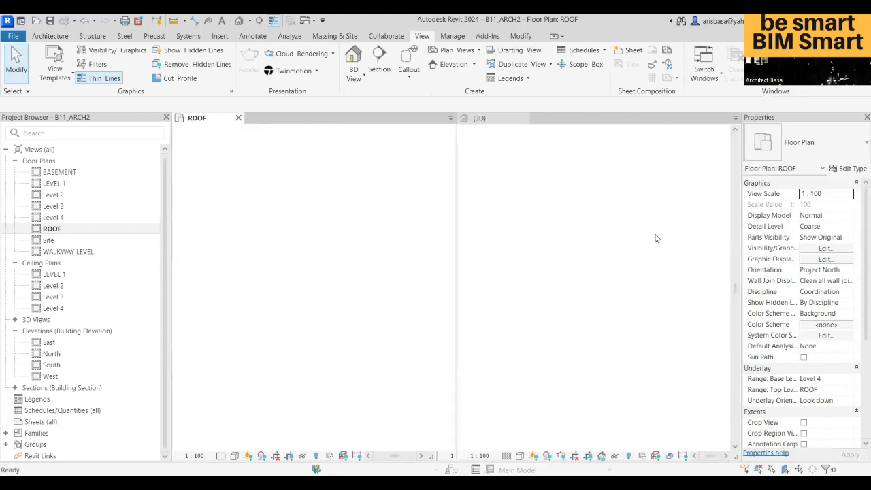
Step: Set the unconnected height of the 4800 mm long wall beside the roof stair to 3000 mm
{"action": "middle_click_drag", "start_coordinate": [638, 297], "coordinate": [640, 350], "text": "shift"}
{"action": "middle_click_drag", "start_coordinate": [470, 358], "coordinate": [518, 286], "text": "shift"}
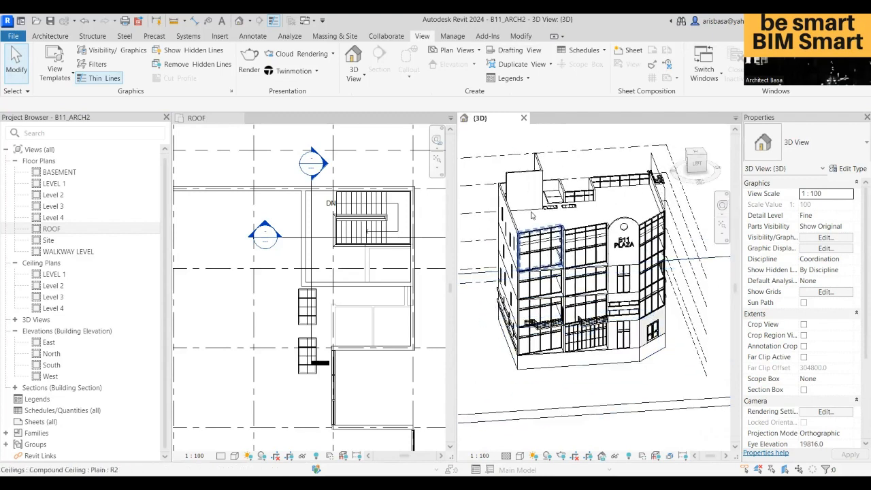
{"action": "left_click", "coordinate": [524, 187]}
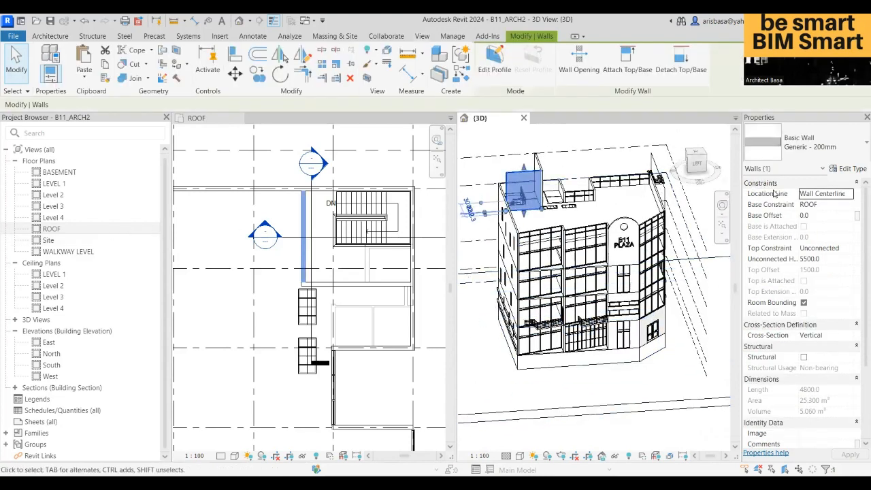
{"action": "left_click", "coordinate": [835, 259]}
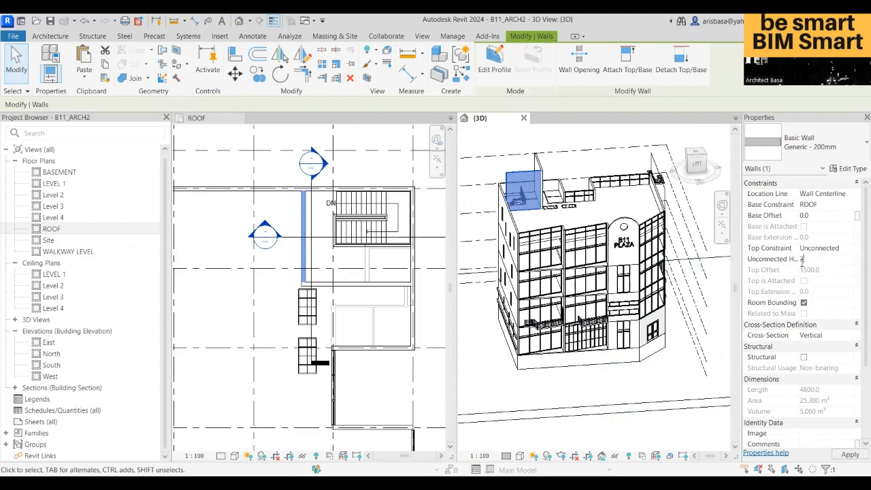
{"action": "key", "text": "Return"}
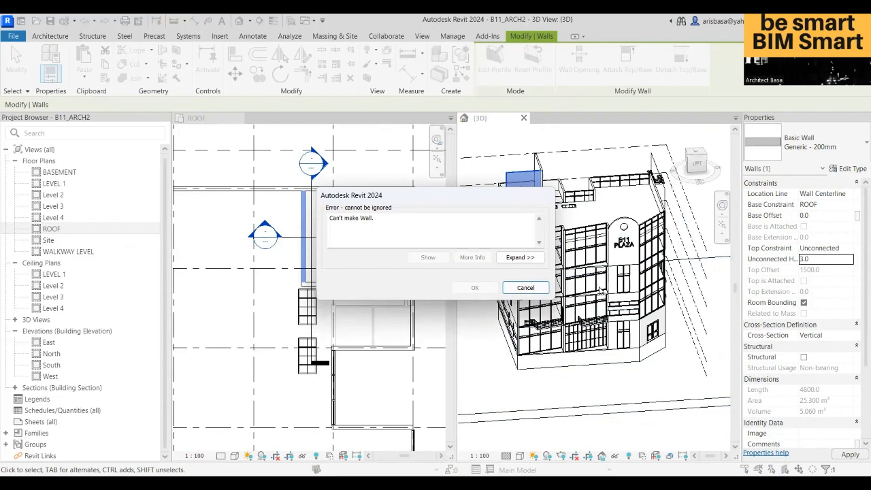
{"action": "left_click", "coordinate": [524, 288]}
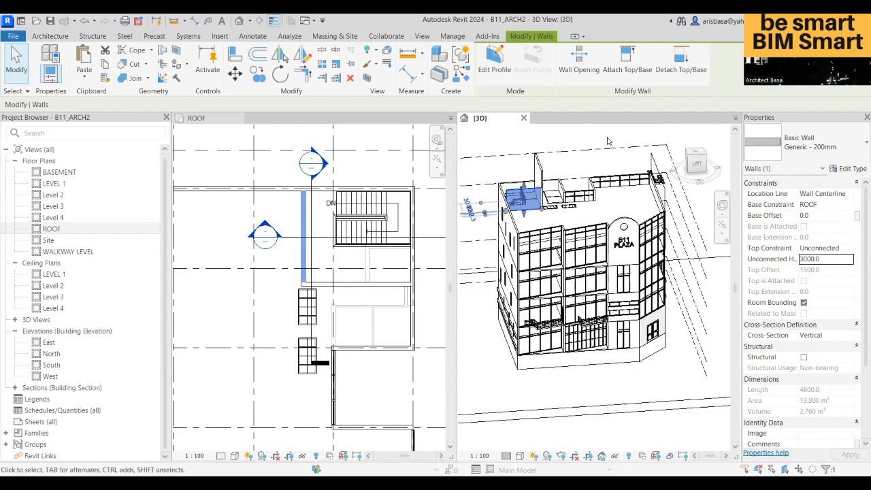
{"action": "scroll", "coordinate": [537, 182], "scroll_direction": "up", "scroll_amount": 5}
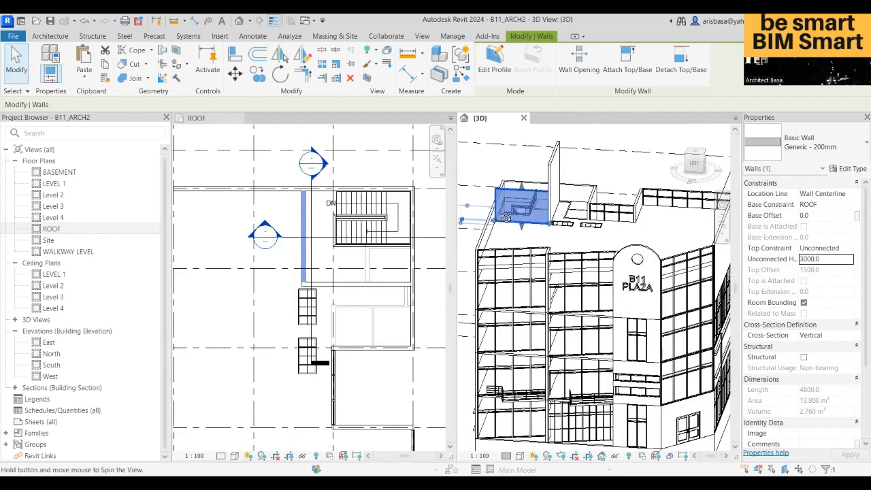
{"action": "key", "text": "Escape"}
Step: Match the taller adjoining stair enclosure wall to the 3000 mm high wall with Match Type, and check both walls in 3D
{"action": "scroll", "coordinate": [548, 192], "scroll_direction": "up", "scroll_amount": 2}
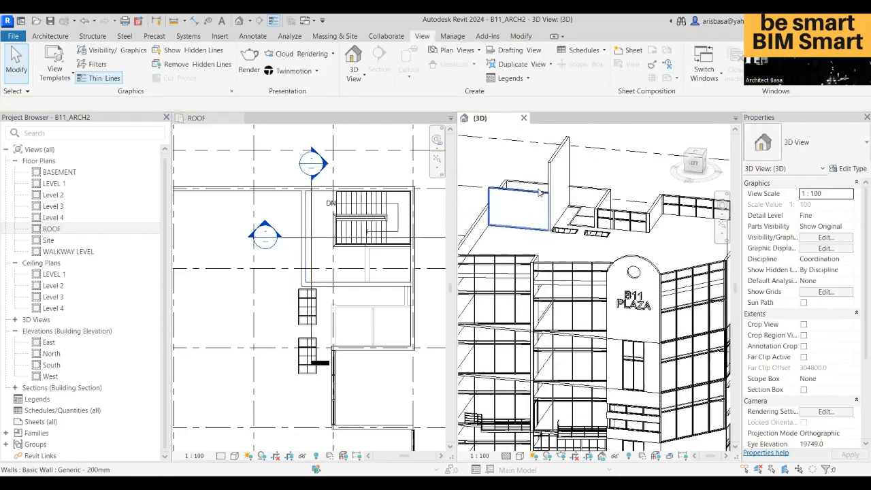
{"action": "left_click", "coordinate": [521, 207]}
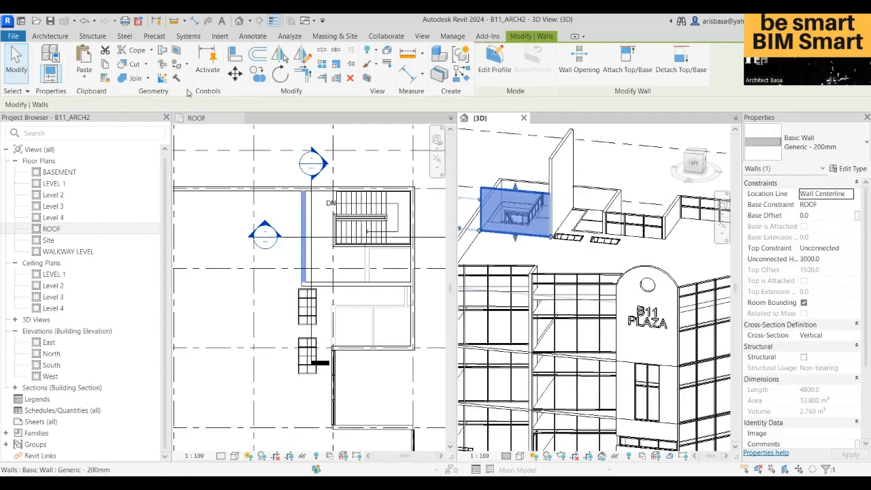
{"action": "left_click", "coordinate": [105, 79]}
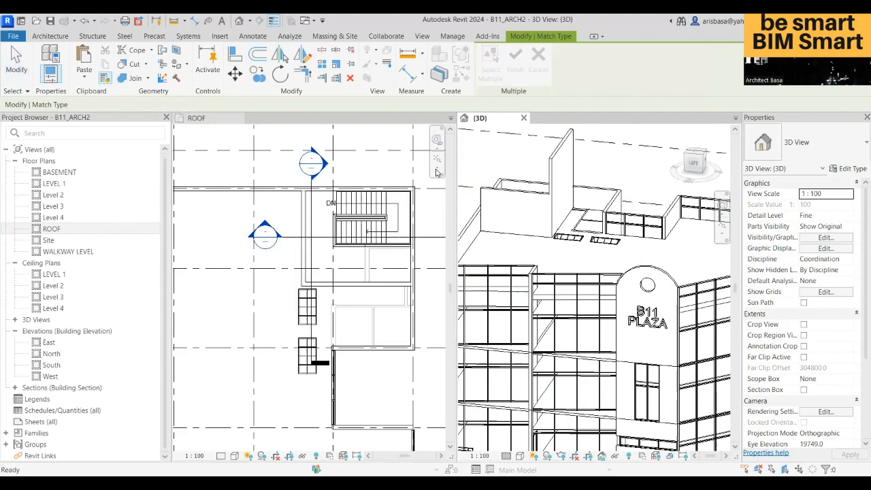
{"action": "left_click", "coordinate": [517, 207]}
{"action": "scroll", "coordinate": [550, 184], "scroll_direction": "down", "scroll_amount": 2}
{"action": "middle_click_drag", "start_coordinate": [565, 224], "coordinate": [769, 197], "text": "shift"}
{"action": "middle_click_drag", "start_coordinate": [500, 255], "coordinate": [583, 260], "text": "shift"}
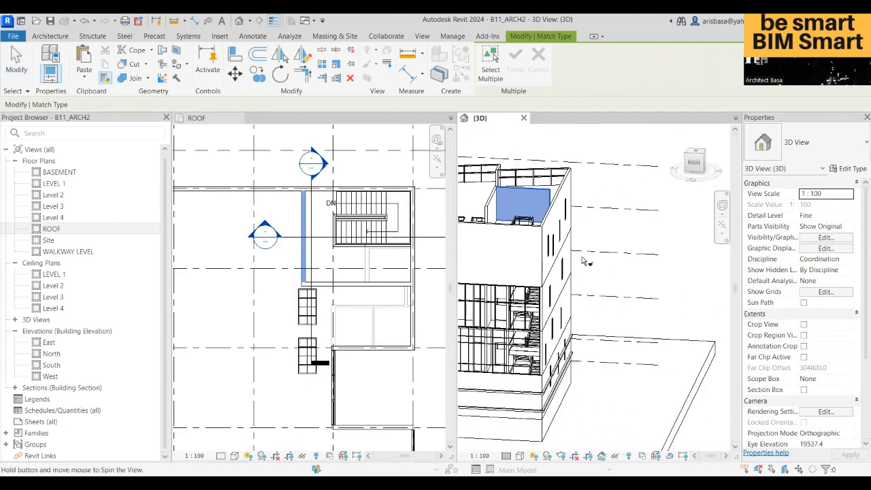
{"action": "scroll", "coordinate": [494, 239], "scroll_direction": "up", "scroll_amount": 2}
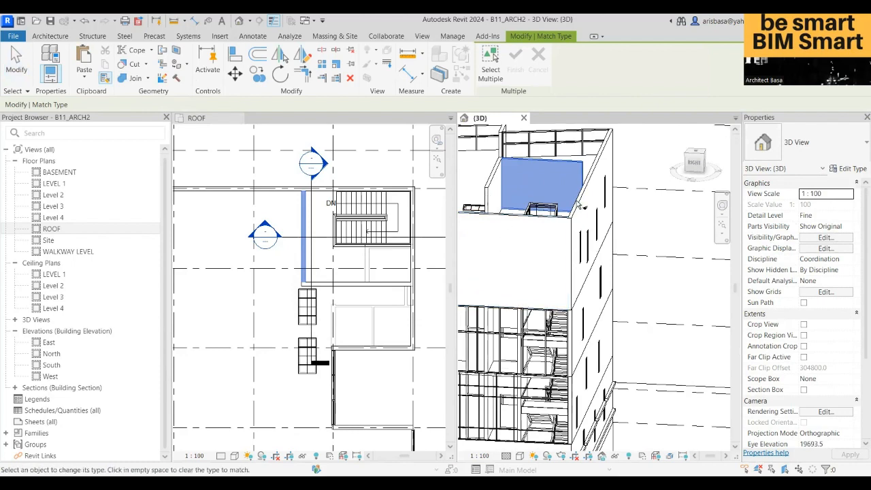
{"action": "middle_click_drag", "start_coordinate": [580, 205], "coordinate": [724, 237], "text": "shift"}
{"action": "key", "text": "Escape"}
{"action": "scroll", "coordinate": [624, 237], "scroll_direction": "up", "scroll_amount": 4}
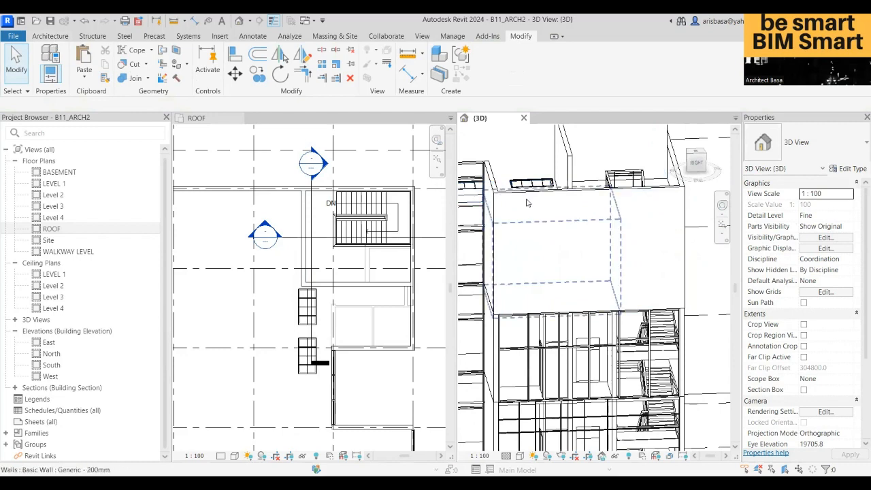
{"action": "scroll", "coordinate": [612, 240], "scroll_direction": "down", "scroll_amount": 2}
{"action": "middle_click_drag", "start_coordinate": [612, 240], "coordinate": [574, 239], "text": "shift"}
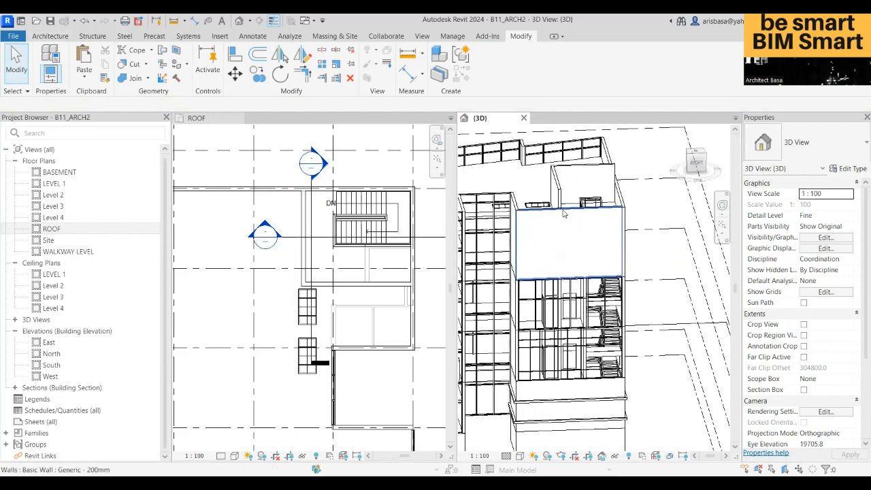
Step: Open the East elevation and split the Level 4 wall near grid E, in line with the roof stair enclosure wall
{"action": "scroll", "coordinate": [609, 311], "scroll_direction": "down", "scroll_amount": 2}
{"action": "middle_click_drag", "start_coordinate": [643, 264], "coordinate": [674, 206]}
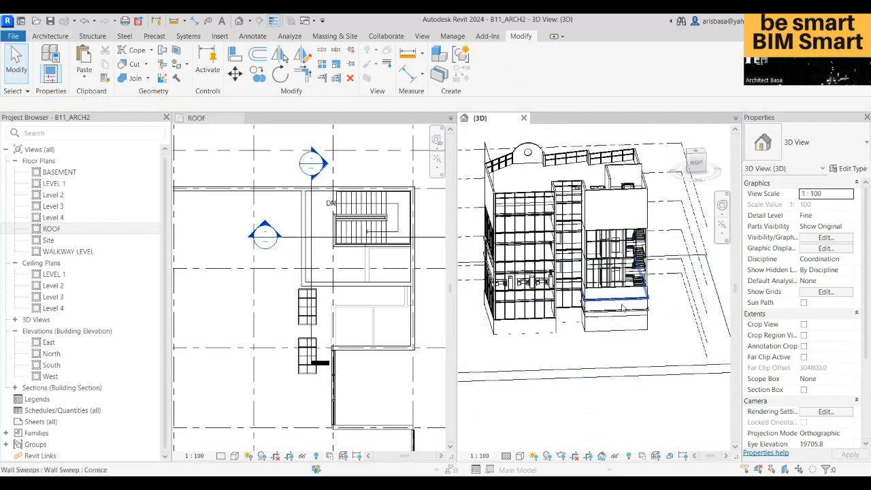
{"action": "middle_click_drag", "start_coordinate": [623, 308], "coordinate": [613, 330], "text": "shift"}
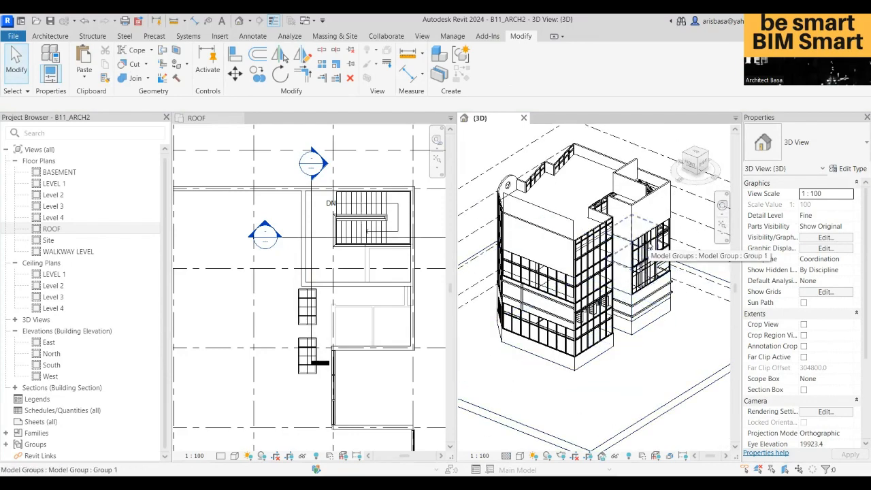
{"action": "double_click", "coordinate": [54, 343]}
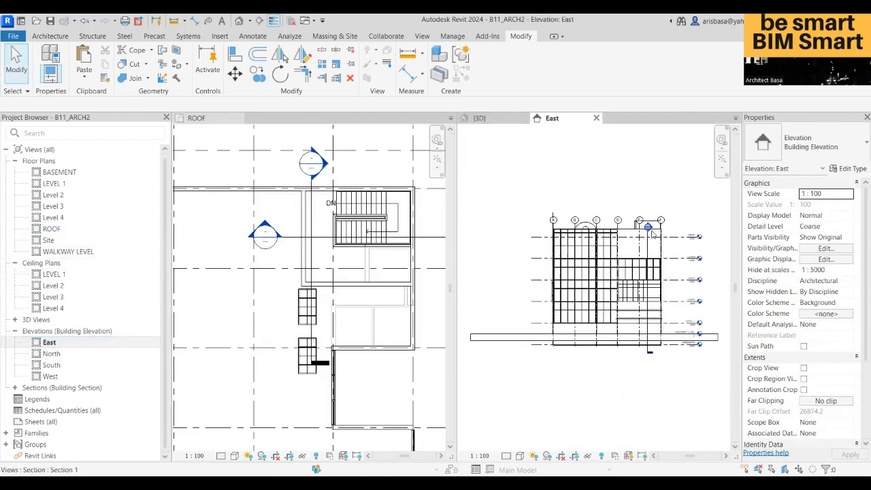
{"action": "scroll", "coordinate": [652, 234], "scroll_direction": "up", "scroll_amount": 6}
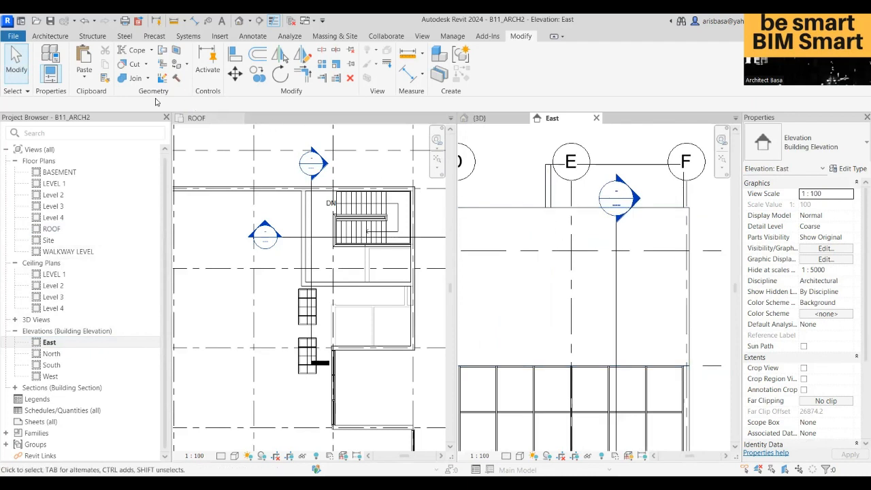
{"action": "left_click", "coordinate": [578, 225]}
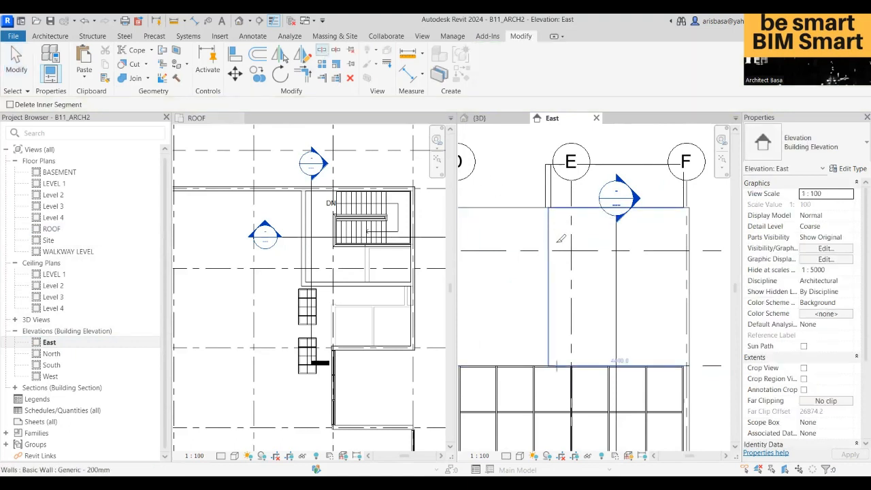
{"action": "scroll", "coordinate": [554, 216], "scroll_direction": "up", "scroll_amount": 3}
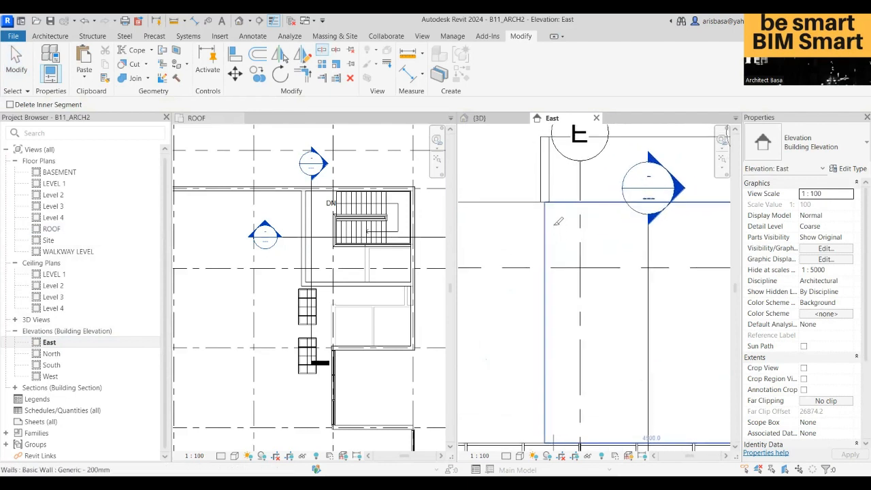
{"action": "key", "text": "Escape"}
Step: Move the split end of the wall segment between grids D and E to the stair enclosure wall's outer face
{"action": "scroll", "coordinate": [553, 212], "scroll_direction": "up", "scroll_amount": 3}
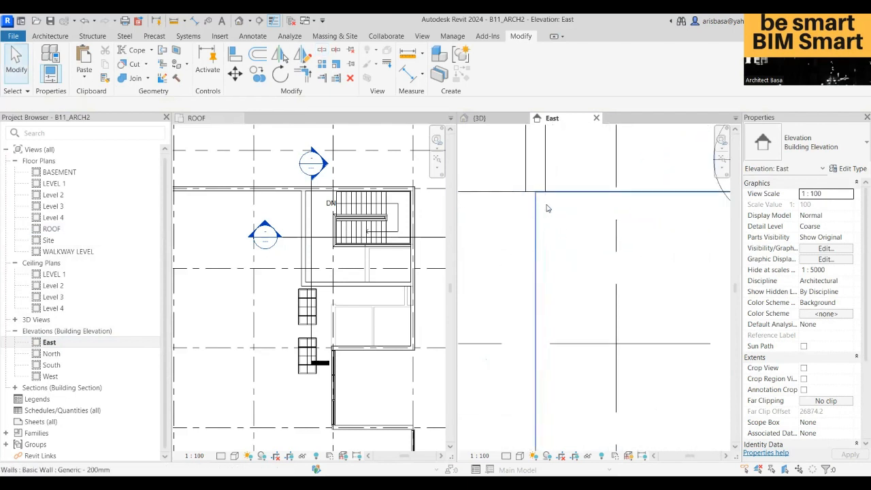
{"action": "left_click", "coordinate": [544, 211]}
{"action": "middle_click_drag", "start_coordinate": [544, 211], "coordinate": [539, 218]}
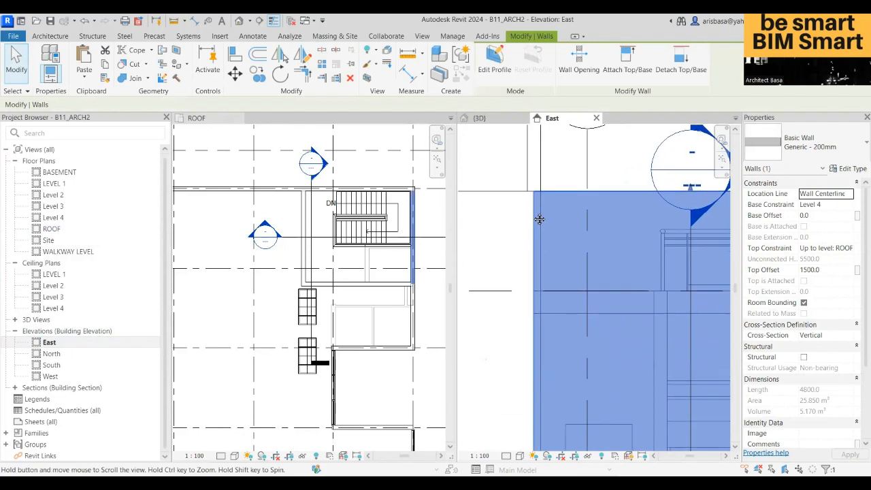
{"action": "scroll", "coordinate": [528, 220], "scroll_direction": "down", "scroll_amount": 5}
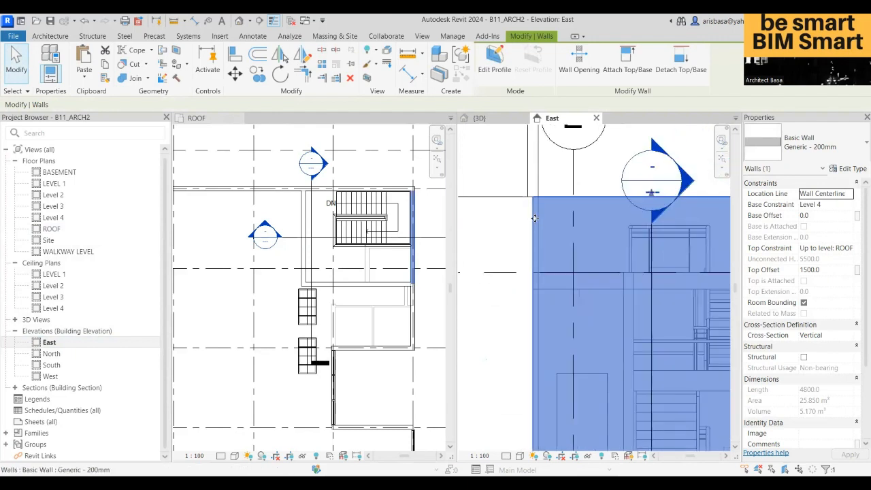
{"action": "scroll", "coordinate": [533, 198], "scroll_direction": "up", "scroll_amount": 1}
{"action": "key", "text": "Escape"}
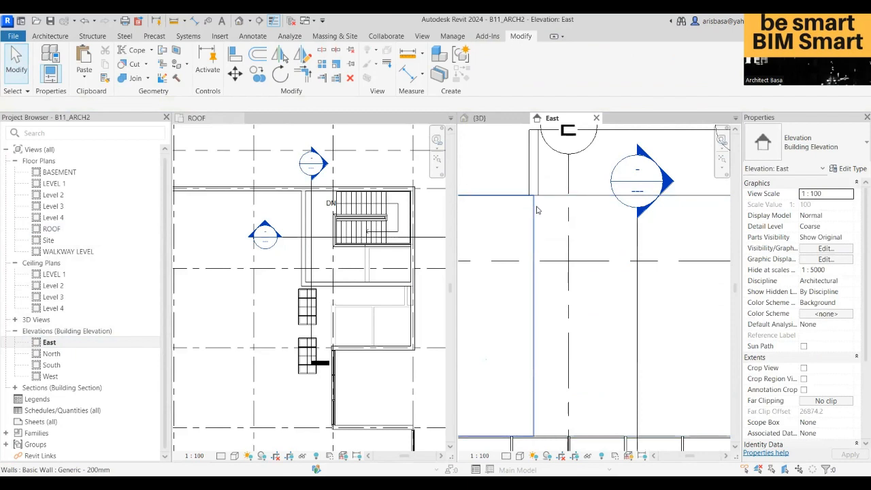
{"action": "left_click", "coordinate": [532, 213]}
{"action": "scroll", "coordinate": [530, 206], "scroll_direction": "up", "scroll_amount": 2}
{"action": "left_click_drag", "start_coordinate": [524, 205], "coordinate": [536, 230]}
{"action": "scroll", "coordinate": [571, 241], "scroll_direction": "down", "scroll_amount": 3}
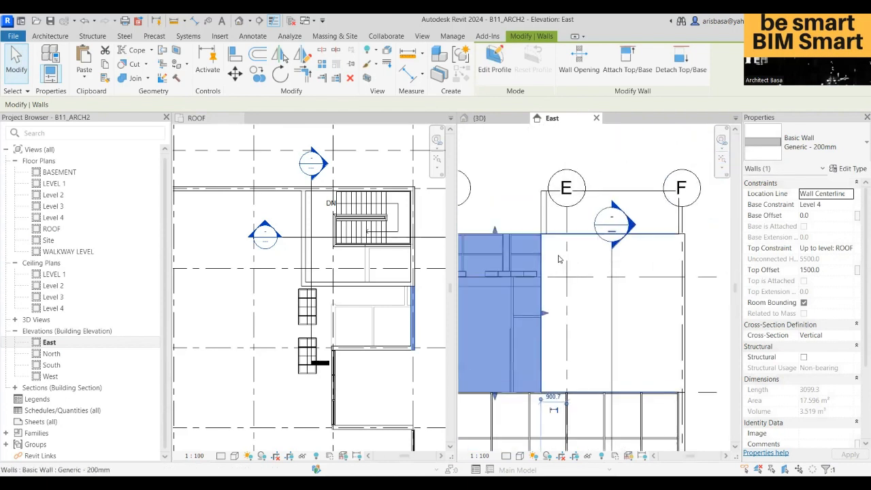
{"action": "left_click", "coordinate": [558, 259]}
{"action": "scroll", "coordinate": [560, 256], "scroll_direction": "down", "scroll_amount": 2}
{"action": "middle_click_drag", "start_coordinate": [560, 256], "coordinate": [545, 271]}
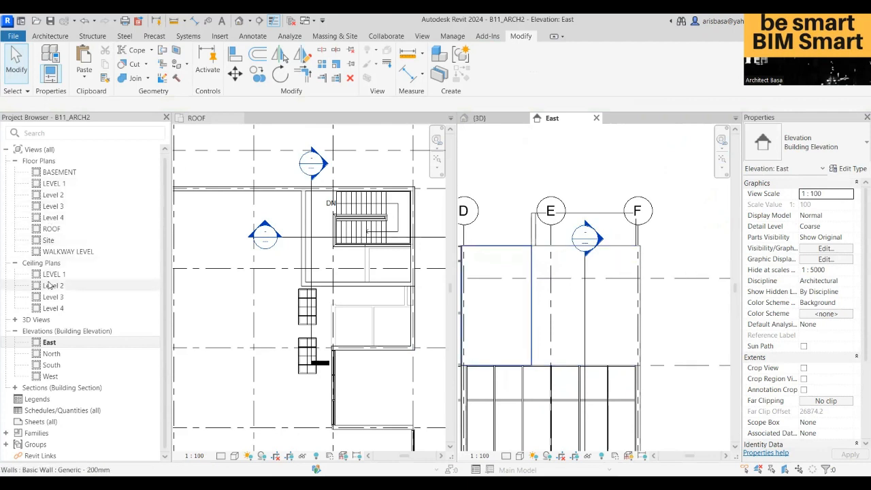
Step: Open the North elevation and split the Level 4 wall between grids 4 and 3, just beside the stair enclosure wall
{"action": "double_click", "coordinate": [51, 354]}
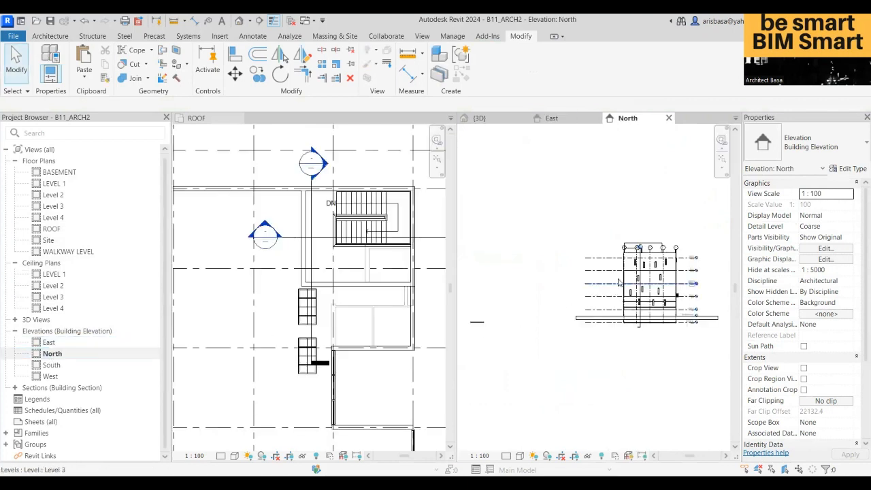
{"action": "scroll", "coordinate": [619, 283], "scroll_direction": "up", "scroll_amount": 6}
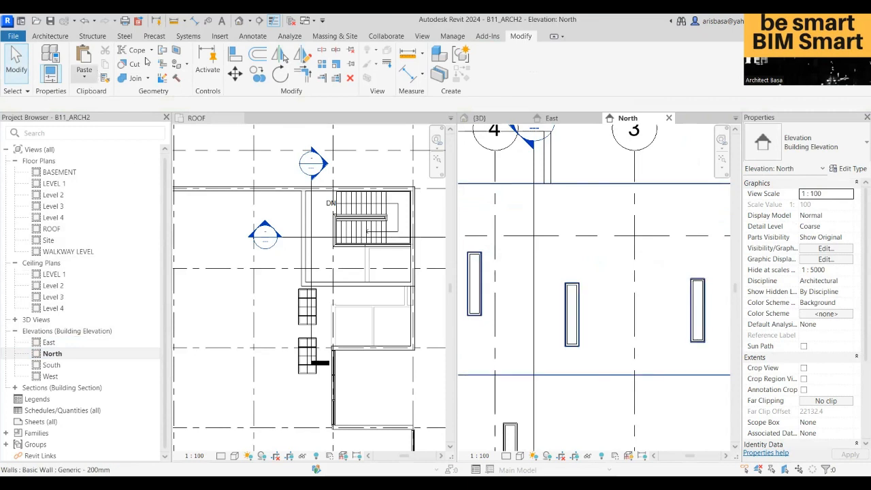
{"action": "left_click", "coordinate": [523, 201]}
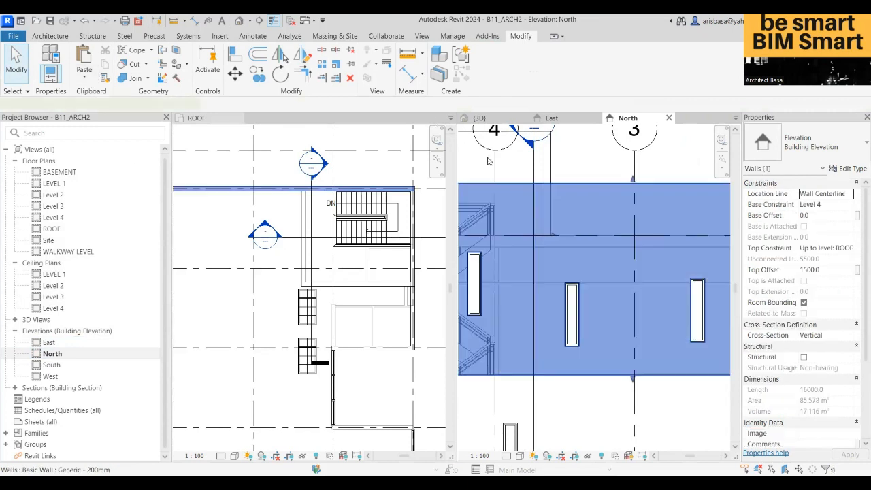
{"action": "left_click", "coordinate": [323, 51]}
{"action": "scroll", "coordinate": [551, 189], "scroll_direction": "up", "scroll_amount": 2}
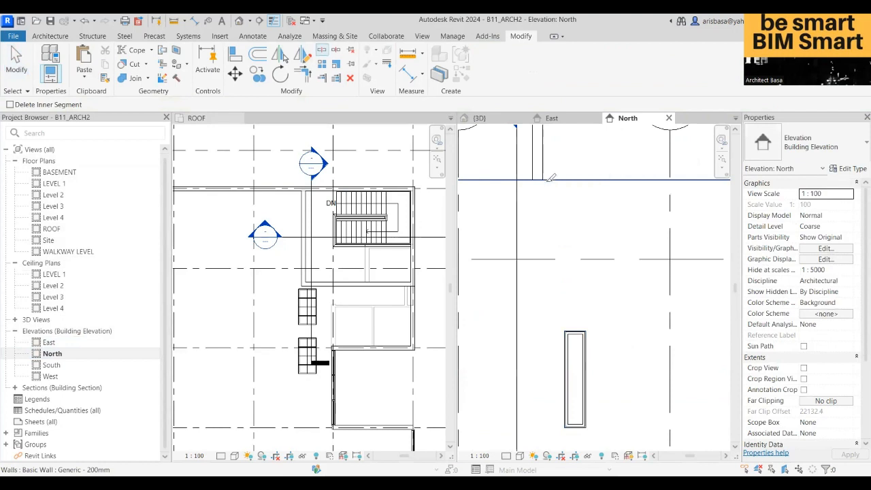
{"action": "scroll", "coordinate": [546, 178], "scroll_direction": "up", "scroll_amount": 1}
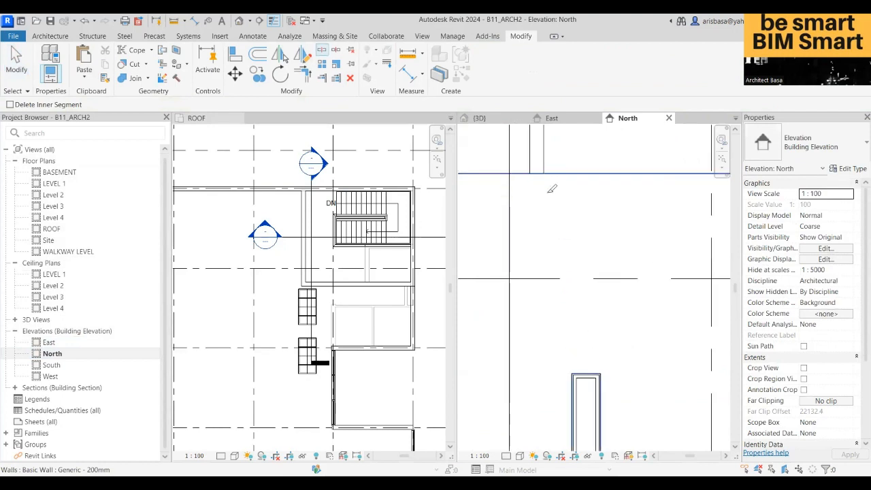
{"action": "left_click", "coordinate": [559, 199]}
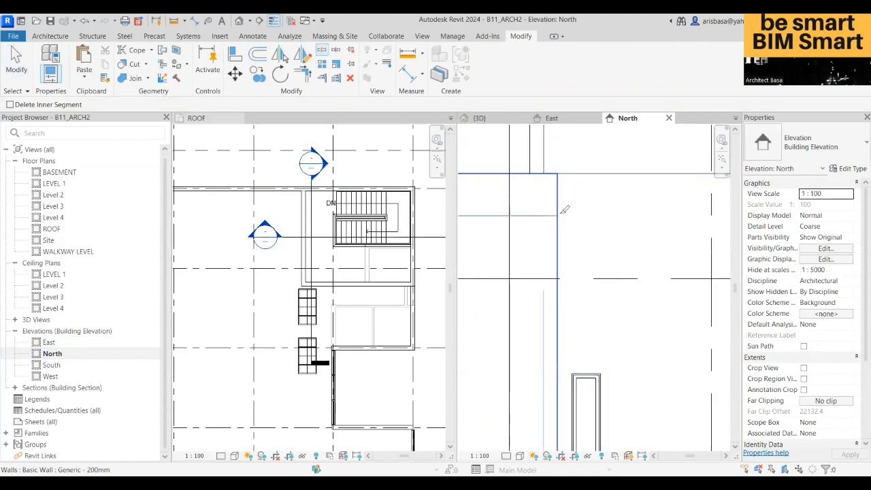
{"action": "scroll", "coordinate": [564, 227], "scroll_direction": "down", "scroll_amount": 1}
{"action": "middle_click_drag", "start_coordinate": [568, 232], "coordinate": [570, 223]}
{"action": "key", "text": "Escape"}
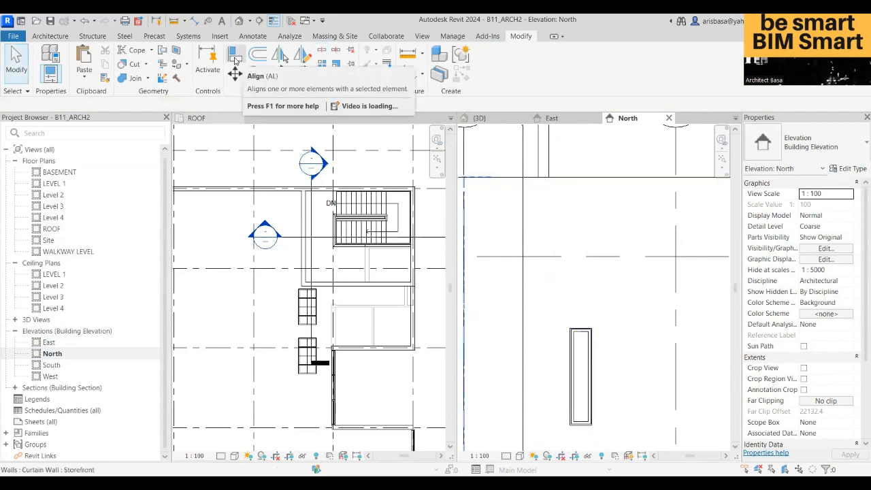
Step: Try to align the split edge of the north wall with the face of the stair enclosure wall
{"action": "left_click", "coordinate": [238, 57]}
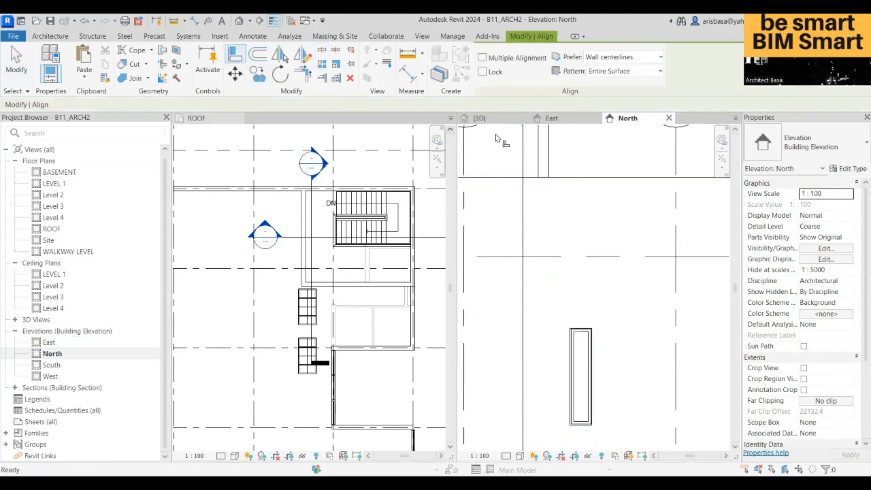
{"action": "left_click", "coordinate": [551, 156]}
{"action": "left_click", "coordinate": [561, 190]}
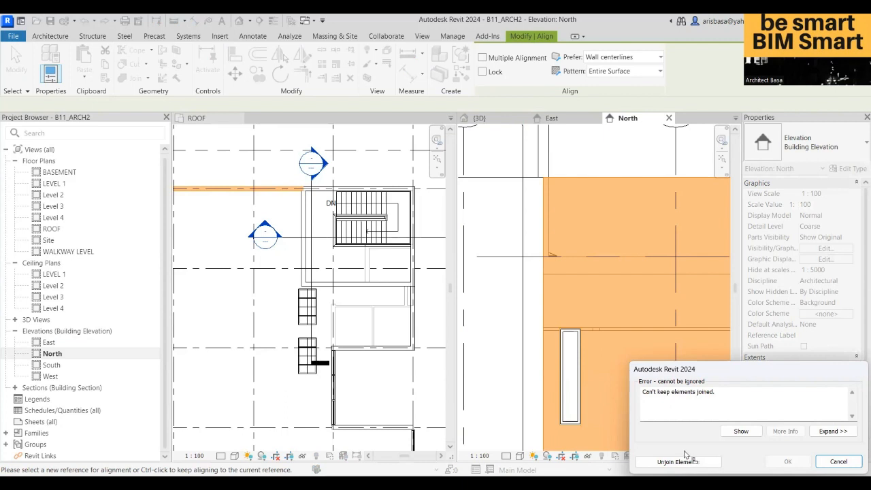
{"action": "key", "text": "Escape"}
{"action": "scroll", "coordinate": [569, 201], "scroll_direction": "down", "scroll_amount": 1}
{"action": "middle_click_drag", "start_coordinate": [576, 228], "coordinate": [584, 317]}
{"action": "key", "text": "Escape"}
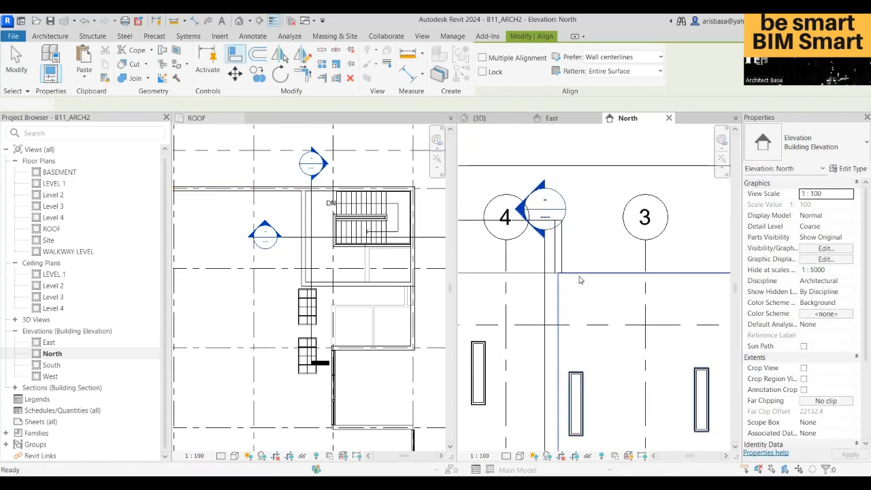
Step: Try to stretch the stair-side segment of the north wall to the face of the stair enclosure wall
{"action": "scroll", "coordinate": [559, 287], "scroll_direction": "up", "scroll_amount": 1}
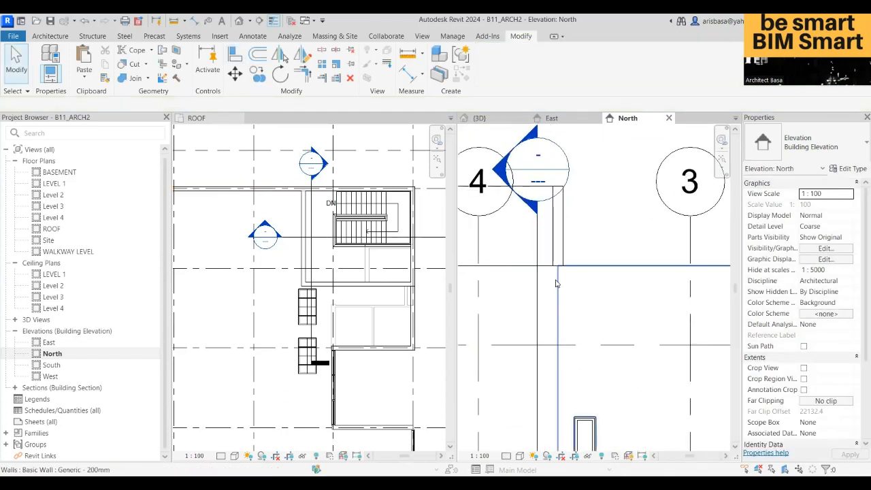
{"action": "scroll", "coordinate": [559, 282], "scroll_direction": "up", "scroll_amount": 2}
{"action": "scroll", "coordinate": [562, 255], "scroll_direction": "up", "scroll_amount": 1}
{"action": "left_click", "coordinate": [532, 288]}
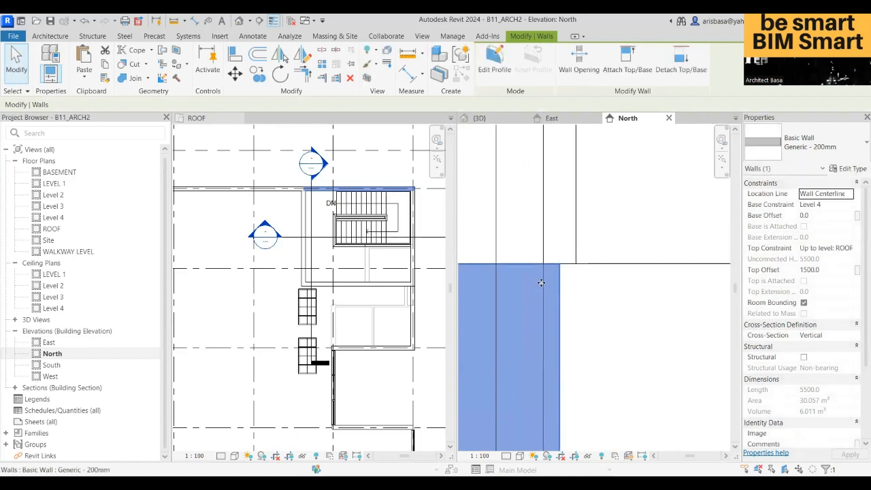
{"action": "left_click_drag", "start_coordinate": [557, 279], "coordinate": [673, 277]}
{"action": "left_click", "coordinate": [595, 277]}
{"action": "left_click", "coordinate": [575, 239]}
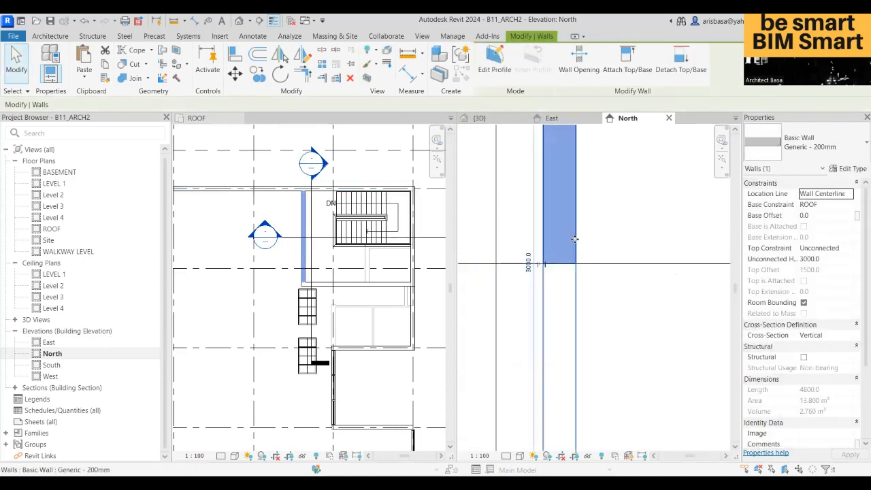
{"action": "left_click", "coordinate": [579, 241]}
{"action": "middle_click_drag", "start_coordinate": [578, 241], "coordinate": [525, 245]}
{"action": "scroll", "coordinate": [600, 238], "scroll_direction": "up", "scroll_amount": 5}
{"action": "left_click_drag", "start_coordinate": [539, 247], "coordinate": [605, 249]}
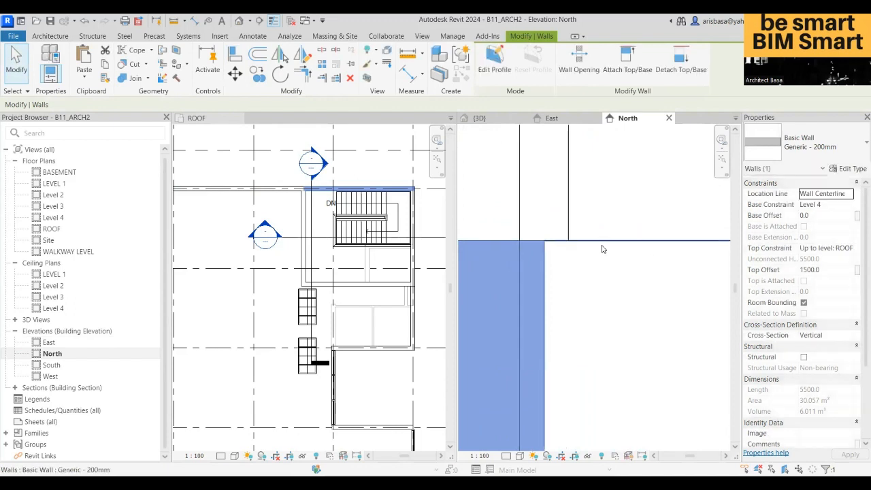
{"action": "scroll", "coordinate": [582, 261], "scroll_direction": "down", "scroll_amount": 4}
{"action": "scroll", "coordinate": [582, 261], "scroll_direction": "down", "scroll_amount": 3}
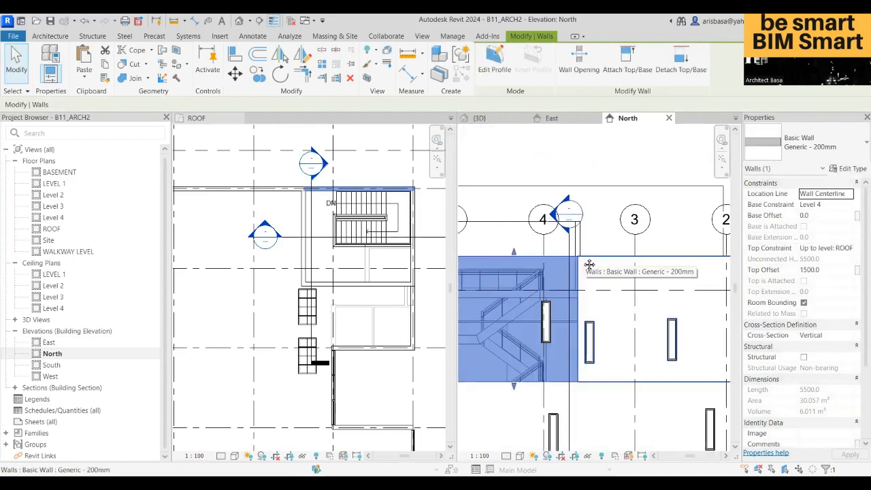
Step: Stretch the longer north wall segment, on the grid 1 side of the split, to a length of 11100 mm
{"action": "middle_click_drag", "start_coordinate": [588, 264], "coordinate": [582, 252]}
{"action": "left_click", "coordinate": [591, 255]}
{"action": "scroll", "coordinate": [579, 246], "scroll_direction": "up", "scroll_amount": 3}
{"action": "scroll", "coordinate": [577, 247], "scroll_direction": "up", "scroll_amount": 3}
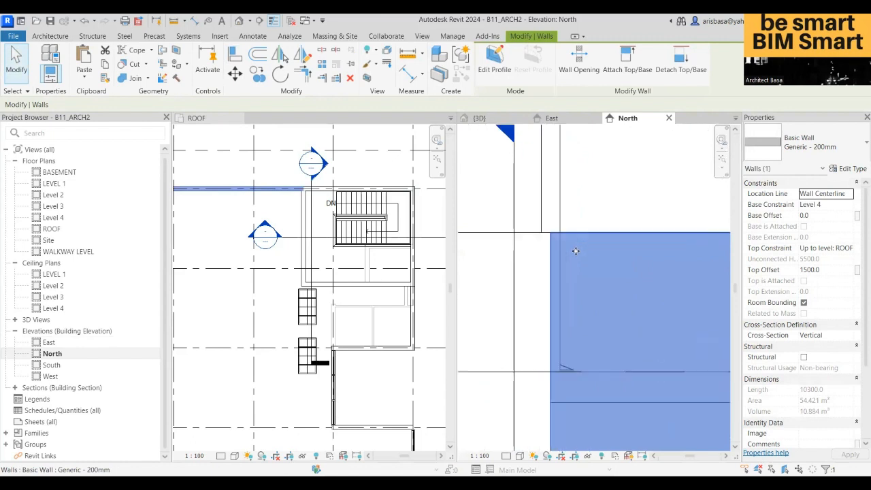
{"action": "mouse_move", "coordinate": [574, 268]}
{"action": "left_mouse_down"}
{"action": "mouse_move", "coordinate": [652, 255]}
{"action": "mouse_move", "coordinate": [586, 258]}
{"action": "left_mouse_up"}
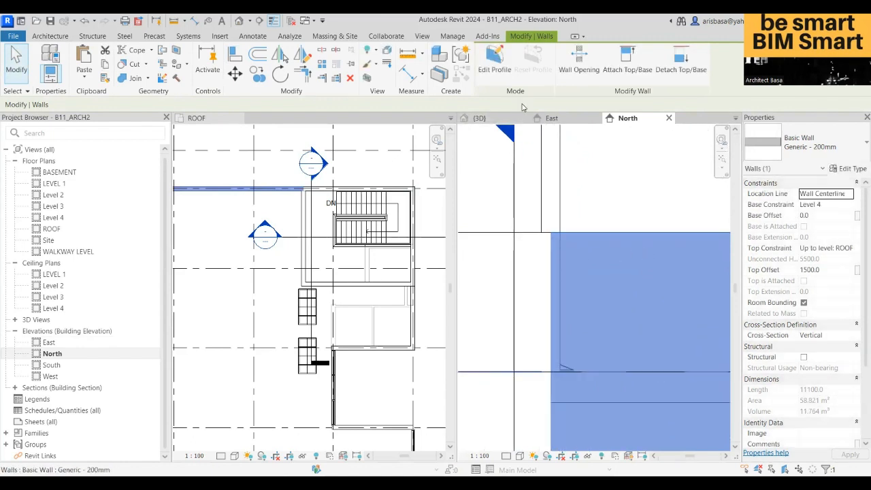
Step: In the ROOF plan, pull the north wall segment's end past the split to merge both segments, and check the wall in the North elevation
{"action": "scroll", "coordinate": [288, 189], "scroll_direction": "up", "scroll_amount": 5}
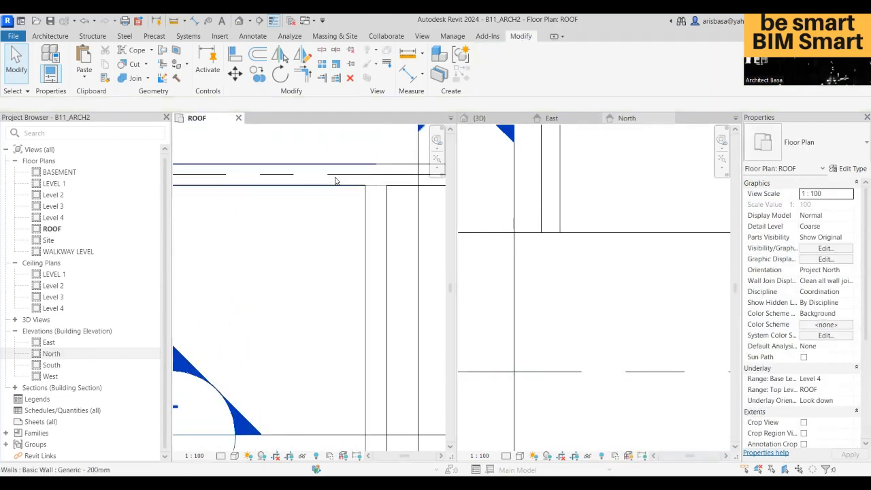
{"action": "left_click", "coordinate": [373, 175]}
{"action": "scroll", "coordinate": [377, 175], "scroll_direction": "up", "scroll_amount": 1}
{"action": "left_click_drag", "start_coordinate": [377, 176], "coordinate": [358, 174]}
{"action": "left_click_drag", "start_coordinate": [353, 237], "coordinate": [353, 238]}
{"action": "scroll", "coordinate": [352, 254], "scroll_direction": "down", "scroll_amount": 3}
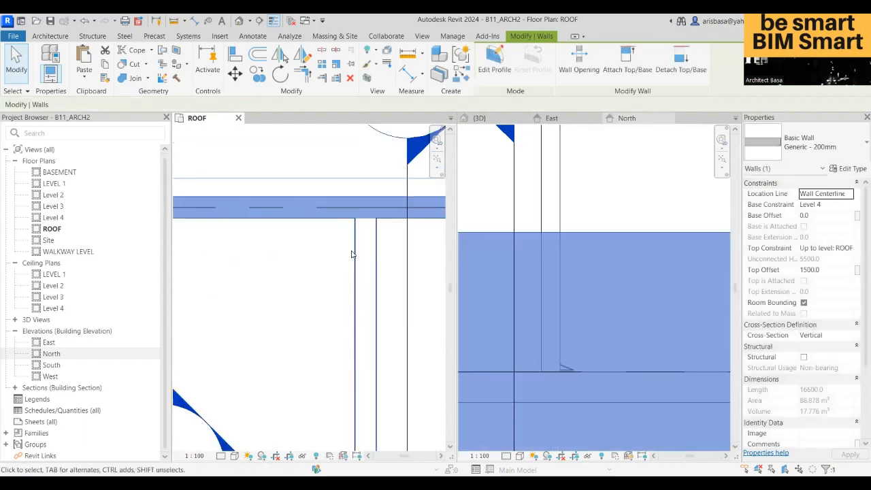
{"action": "left_click", "coordinate": [602, 246]}
{"action": "scroll", "coordinate": [591, 225], "scroll_direction": "down", "scroll_amount": 3}
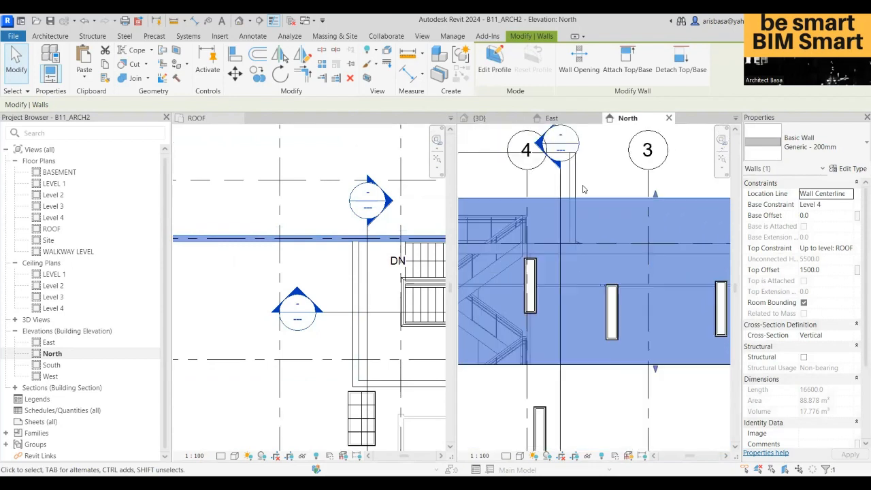
{"action": "scroll", "coordinate": [487, 276], "scroll_direction": "down", "scroll_amount": 4}
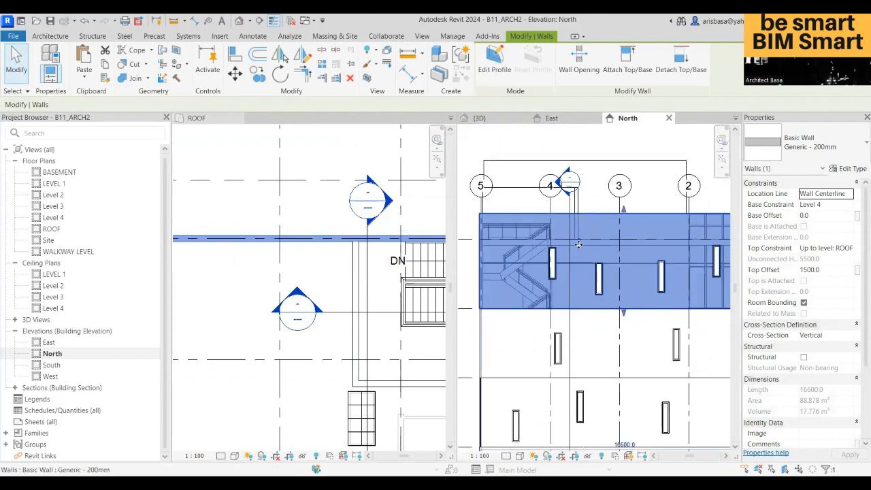
{"action": "key", "text": "Escape"}
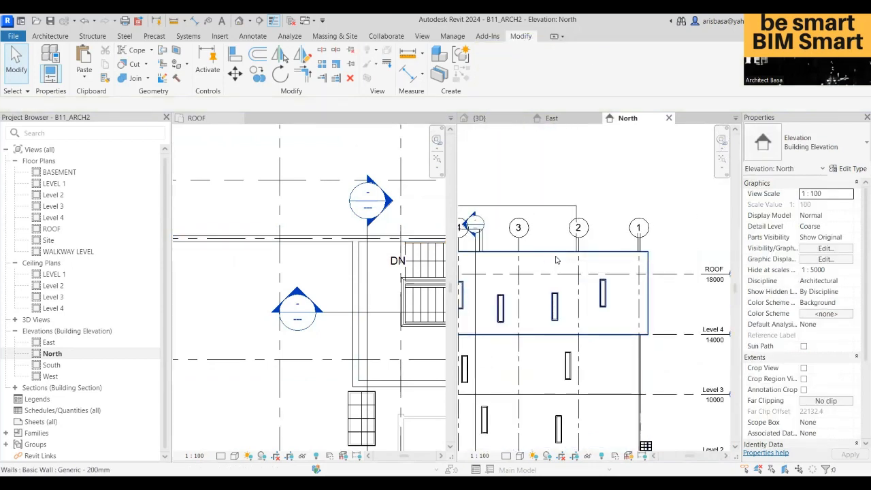
{"action": "scroll", "coordinate": [549, 264], "scroll_direction": "down", "scroll_amount": 1}
{"action": "middle_click_drag", "start_coordinate": [551, 266], "coordinate": [577, 273]}
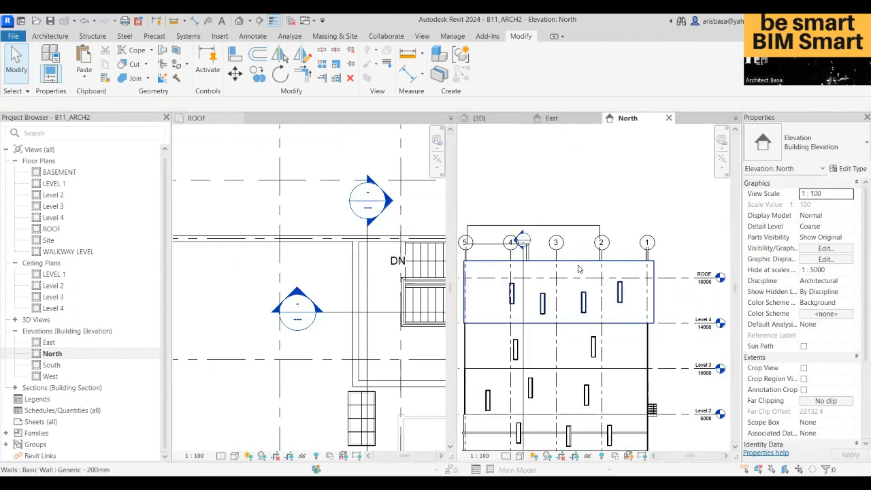
Step: Try to pull the grid 1 end of the Level 4 north wall back to the face of the stair enclosure wall
{"action": "left_click", "coordinate": [579, 269]}
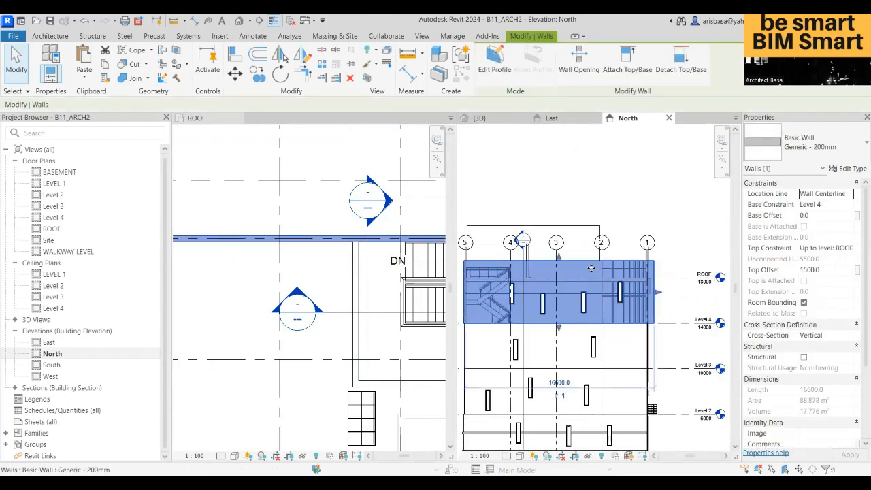
{"action": "scroll", "coordinate": [531, 256], "scroll_direction": "up", "scroll_amount": 4}
{"action": "key", "text": "Escape"}
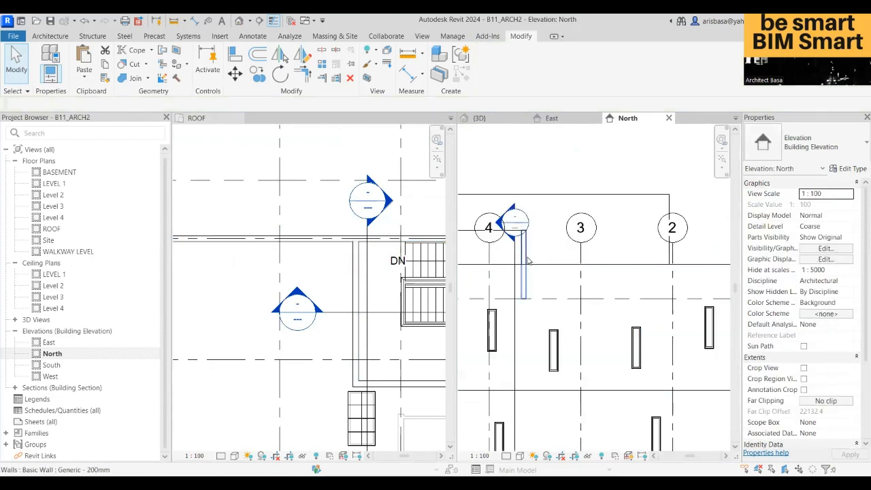
{"action": "left_click", "coordinate": [526, 279]}
{"action": "scroll", "coordinate": [561, 275], "scroll_direction": "down", "scroll_amount": 5}
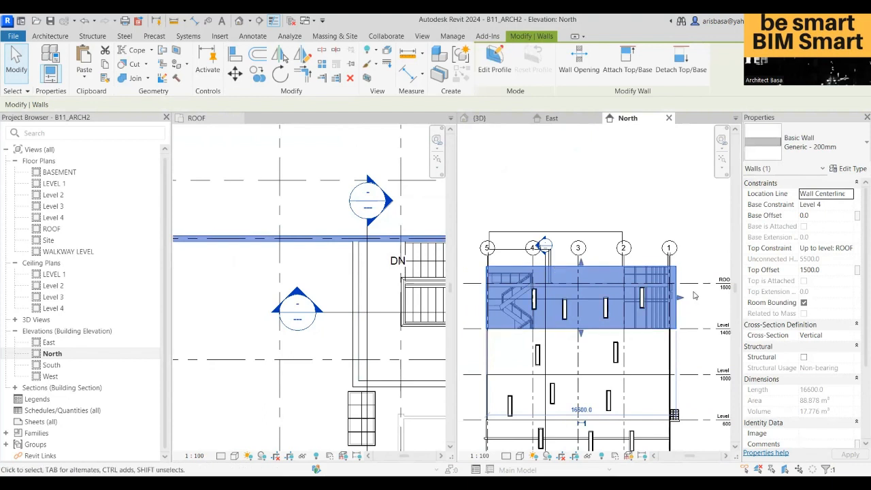
{"action": "scroll", "coordinate": [670, 302], "scroll_direction": "up", "scroll_amount": 3}
{"action": "left_click_drag", "start_coordinate": [670, 301], "coordinate": [528, 300]}
{"action": "middle_click_drag", "start_coordinate": [529, 299], "coordinate": [651, 289]}
{"action": "left_click_drag", "start_coordinate": [652, 290], "coordinate": [599, 293]}
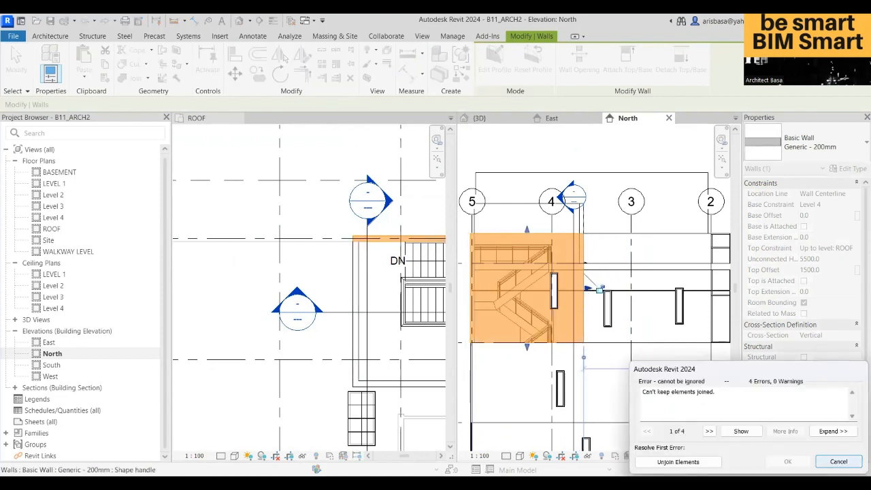
{"action": "left_click", "coordinate": [839, 461]}
Step: Split the Level 4 north wall in the North elevation just past grid 3, between grids 3 and 2
{"action": "left_click", "coordinate": [596, 316]}
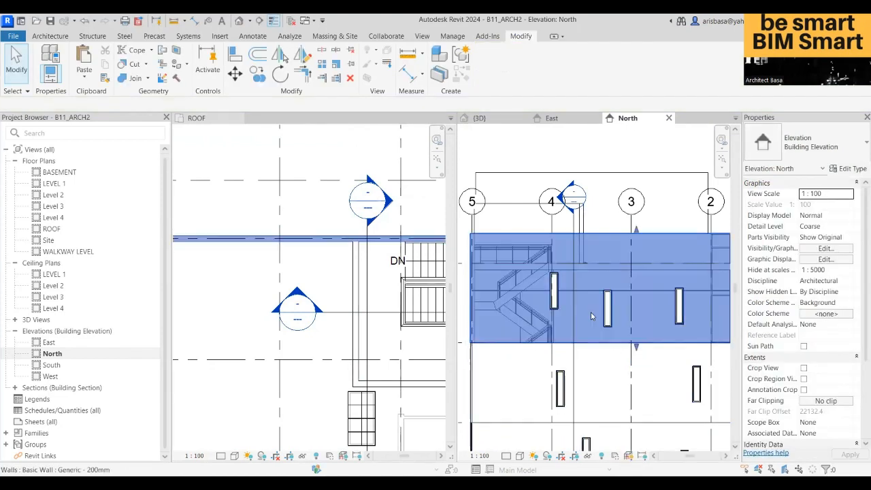
{"action": "scroll", "coordinate": [595, 315], "scroll_direction": "down", "scroll_amount": 2}
{"action": "middle_click_drag", "start_coordinate": [596, 316], "coordinate": [526, 320]}
{"action": "key", "text": "Escape"}
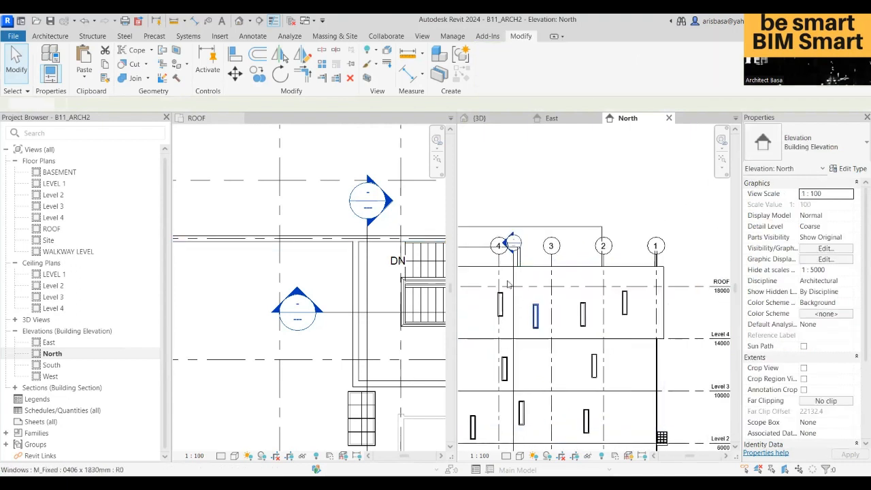
{"action": "left_click", "coordinate": [323, 51]}
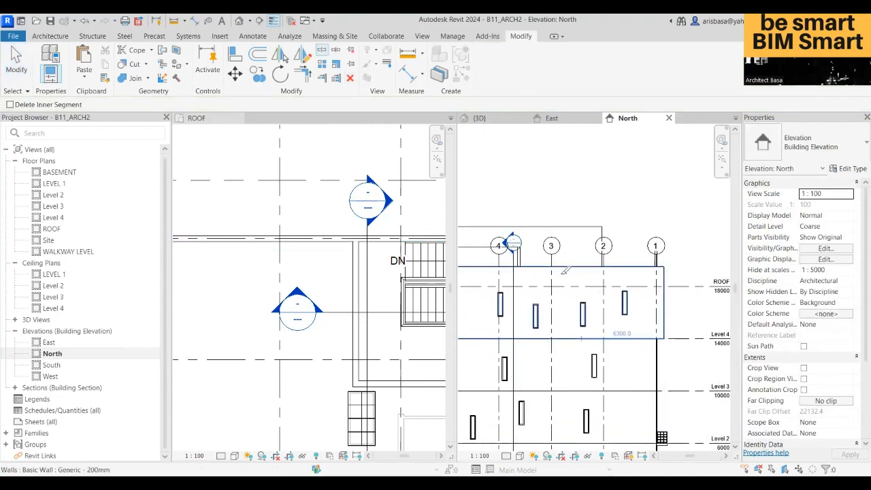
{"action": "middle_click_drag", "start_coordinate": [547, 312], "coordinate": [580, 311]}
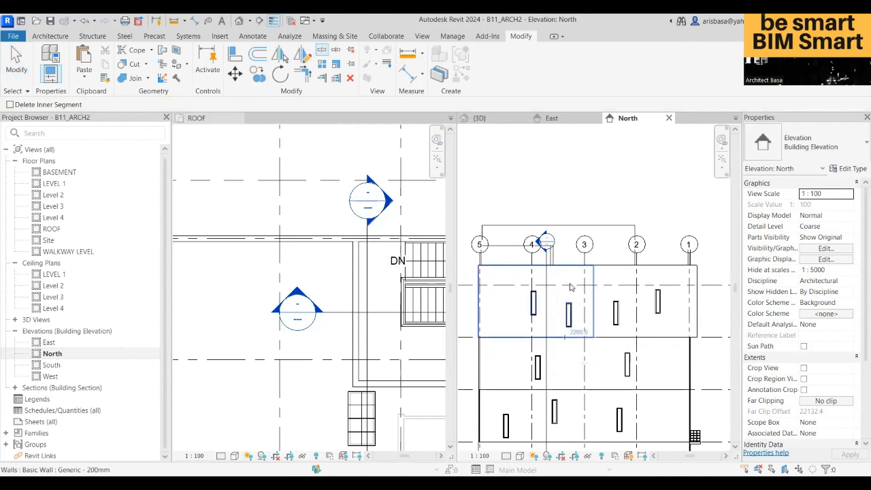
{"action": "scroll", "coordinate": [582, 281], "scroll_direction": "up", "scroll_amount": 2}
{"action": "key", "text": "Escape"}
Step: Shorten the stair-side north wall segment to 5600 mm, ending at the stair enclosure wall's face, and delete the window that can no longer cut it
{"action": "left_click", "coordinate": [586, 279]}
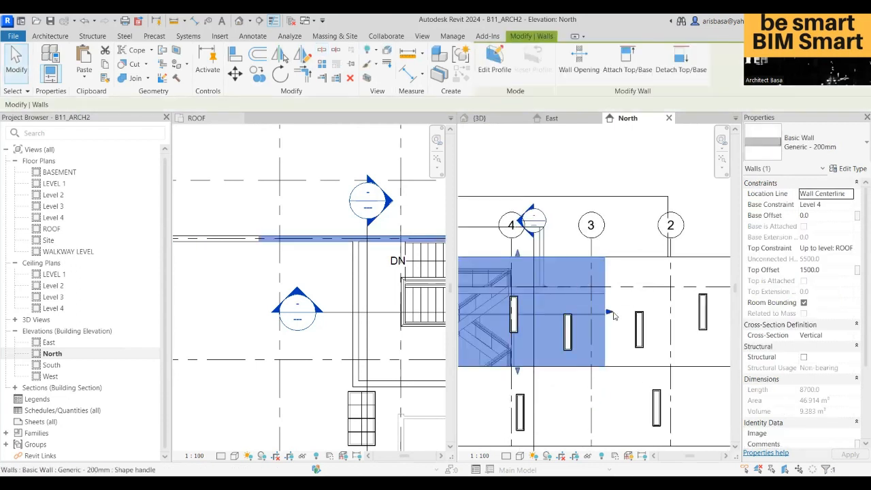
{"action": "left_click_drag", "start_coordinate": [567, 332], "coordinate": [558, 311]}
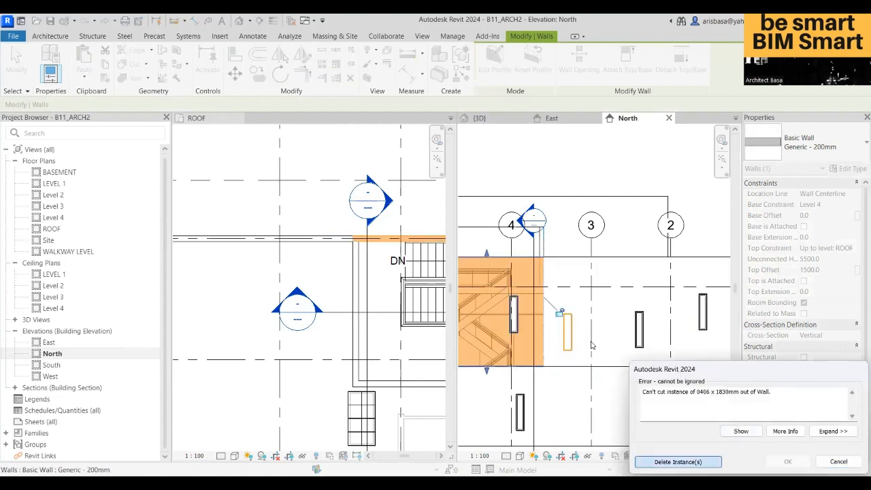
{"action": "key", "text": "Return"}
{"action": "scroll", "coordinate": [574, 357], "scroll_direction": "down", "scroll_amount": 3}
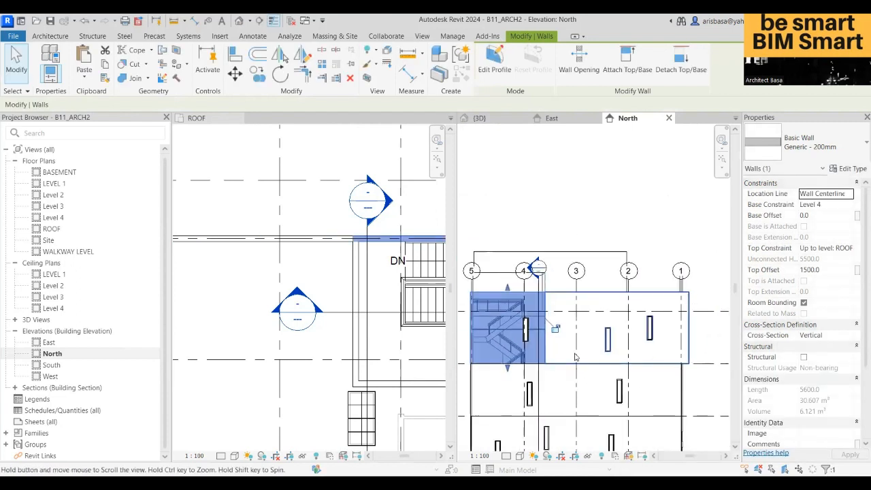
Step: Copy the 0406 x 1830mm fixed window on the Level 4 north wall about 3700 mm across to between grids 3 and 4
{"action": "key", "text": "Escape"}
{"action": "left_click", "coordinate": [608, 347]}
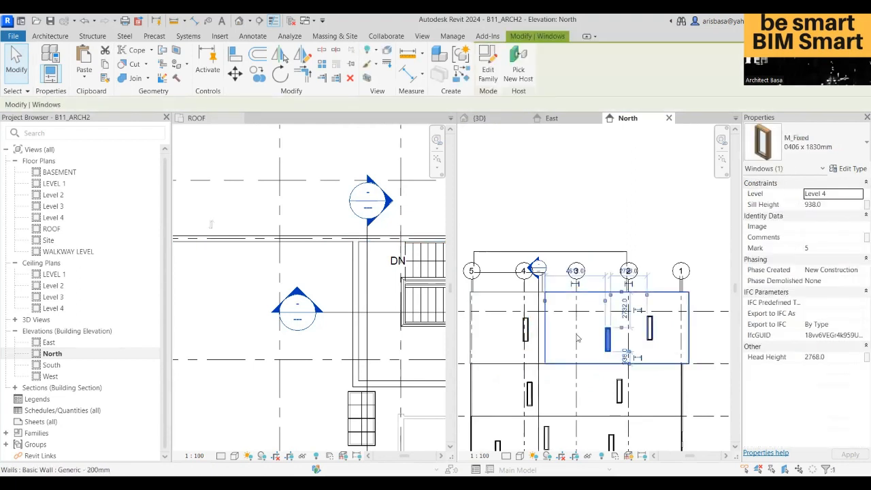
{"action": "scroll", "coordinate": [608, 347], "scroll_direction": "up", "scroll_amount": 2}
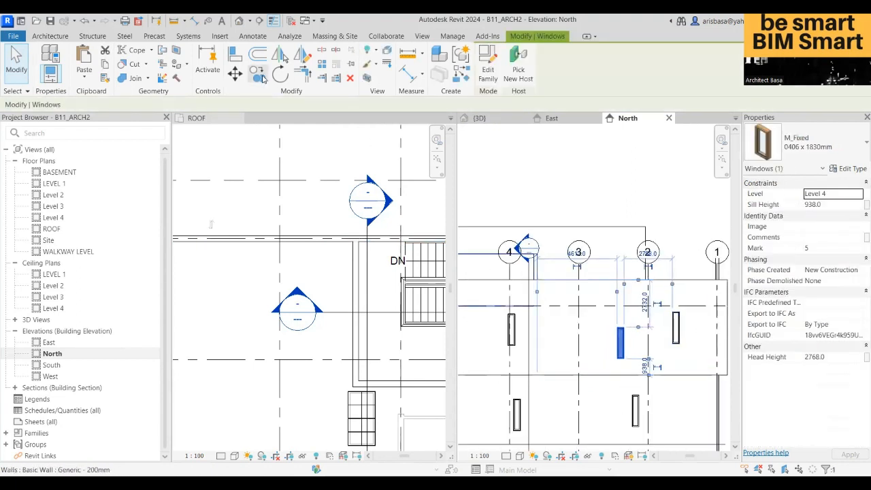
{"action": "left_click", "coordinate": [257, 73]}
{"action": "left_click", "coordinate": [618, 328]}
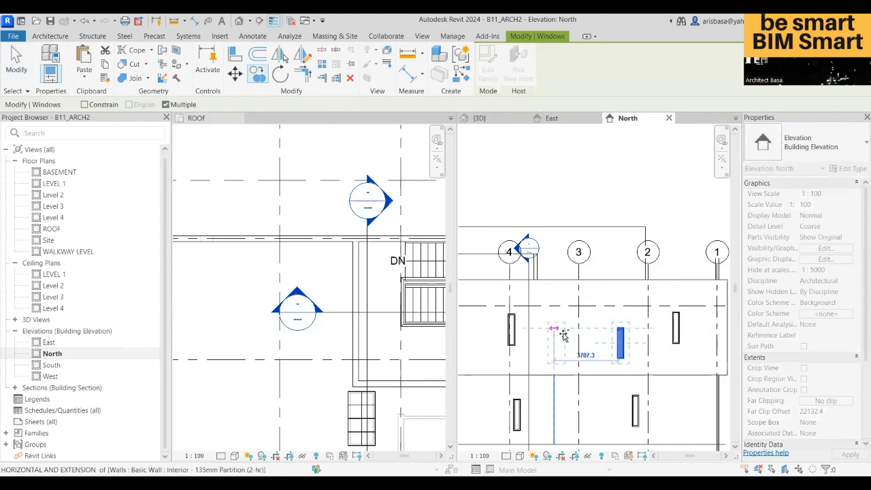
{"action": "left_click", "coordinate": [555, 329]}
{"action": "middle_click_drag", "start_coordinate": [558, 354], "coordinate": [577, 354]}
{"action": "key", "text": "Escape"}
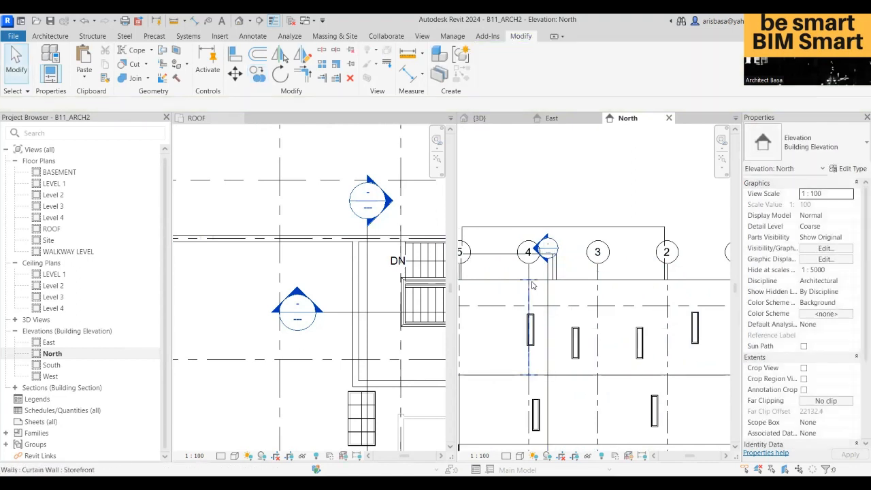
Step: Select the Level 4 north wall in front of the stair and open the 3D view on its outer side
{"action": "left_click", "coordinate": [517, 292]}
{"action": "mouse_move", "coordinate": [517, 292]}
{"action": "middle_mouse_down"}
{"action": "mouse_move", "coordinate": [663, 310]}
{"action": "mouse_move", "coordinate": [625, 327]}
{"action": "mouse_move", "coordinate": [598, 304]}
{"action": "middle_mouse_up"}
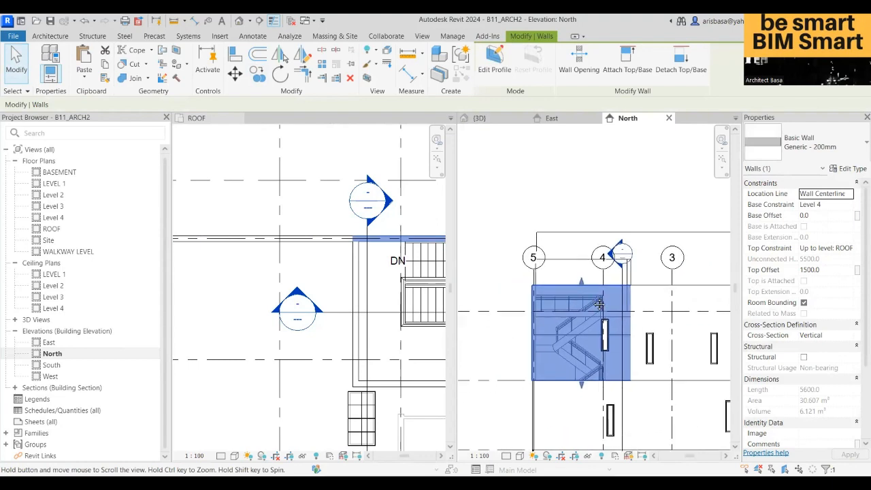
{"action": "left_click", "coordinate": [480, 117]}
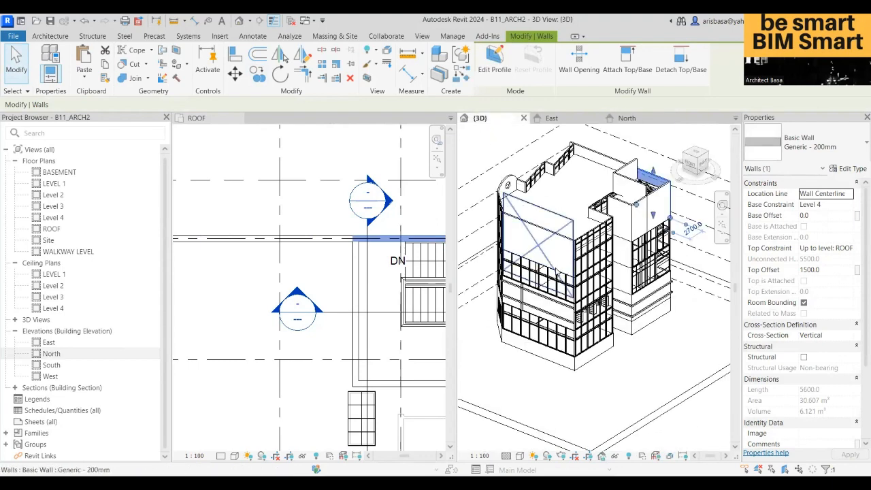
{"action": "mouse_move", "coordinate": [534, 271]}
{"action": "middle_mouse_down", "text": "shift"}
{"action": "mouse_move", "coordinate": [562, 274]}
{"action": "mouse_move", "coordinate": [516, 271]}
{"action": "mouse_move", "coordinate": [614, 271]}
{"action": "mouse_move", "coordinate": [541, 279]}
{"action": "middle_mouse_up", "text": "shift"}
{"action": "scroll", "coordinate": [529, 171], "scroll_direction": "up", "scroll_amount": 3}
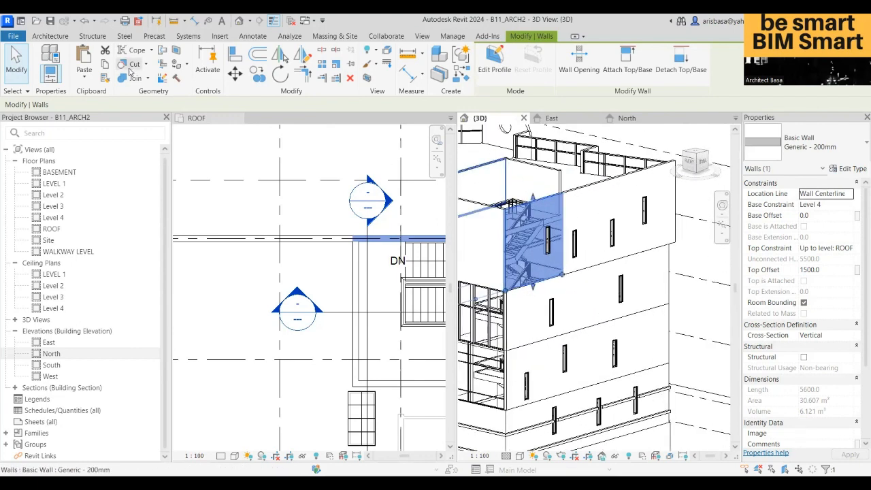
{"action": "left_click", "coordinate": [105, 78]}
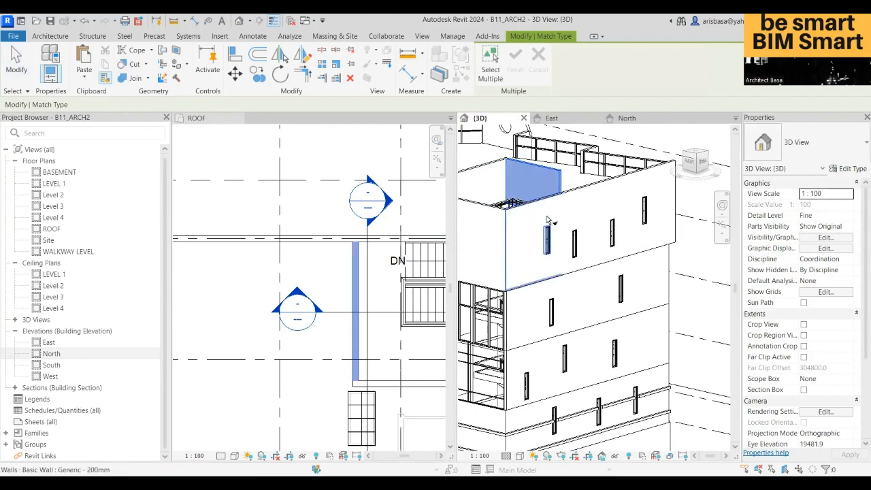
{"action": "middle_click_drag", "start_coordinate": [545, 217], "coordinate": [609, 223]}
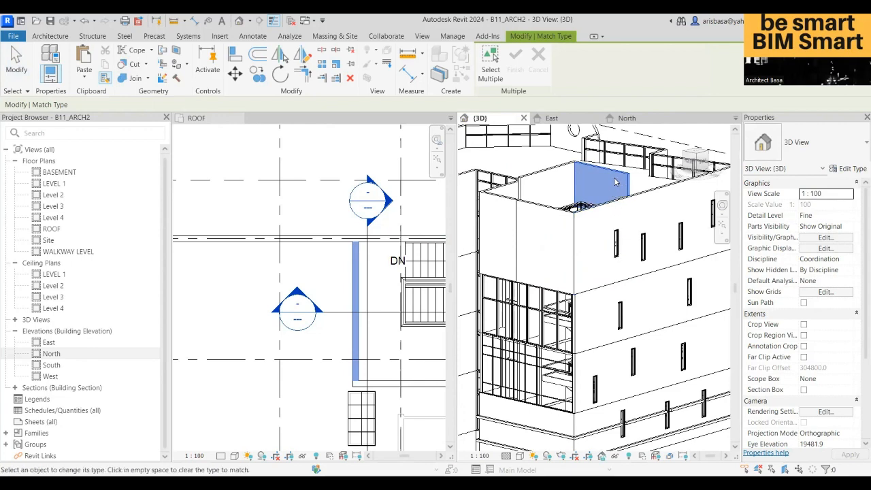
{"action": "key", "text": "Escape"}
{"action": "key", "text": "Escape"}
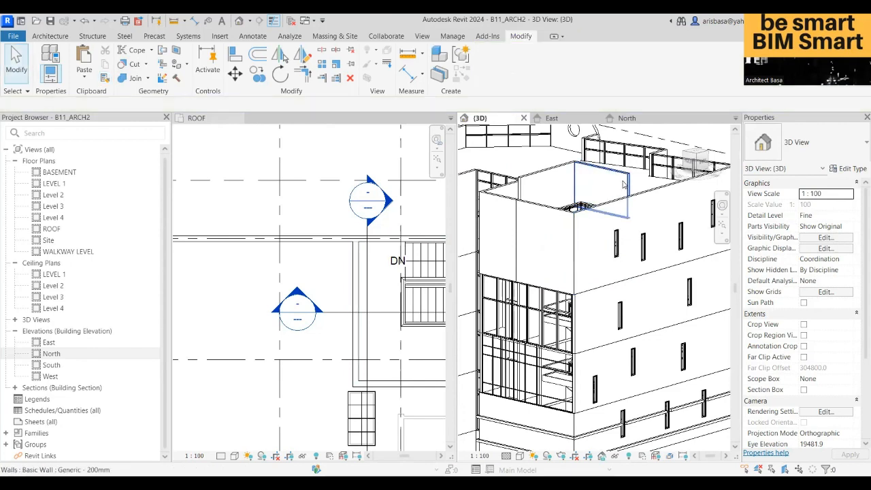
Step: Align the top of the Level 4 north wall at the stair with the top of the roof-level stair wall
{"action": "middle_click_drag", "start_coordinate": [615, 245], "coordinate": [622, 174], "text": "shift"}
{"action": "left_click", "coordinate": [622, 171]}
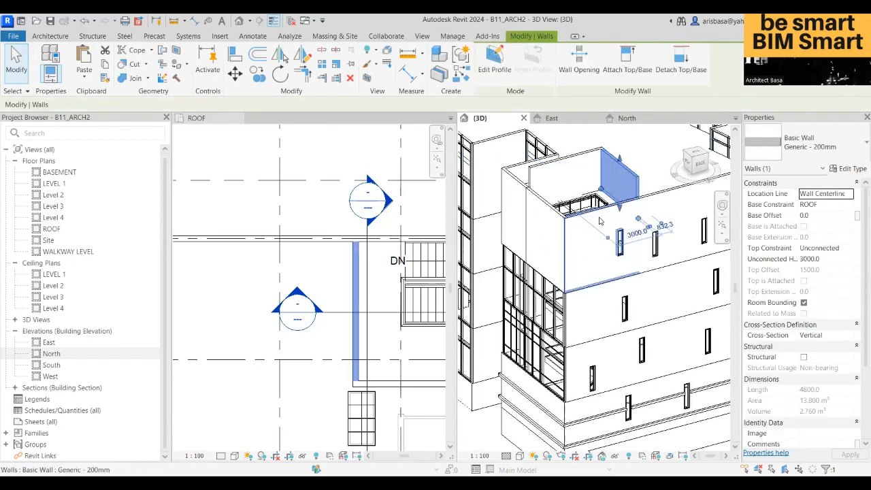
{"action": "middle_click_drag", "start_coordinate": [582, 172], "coordinate": [585, 228], "text": "shift"}
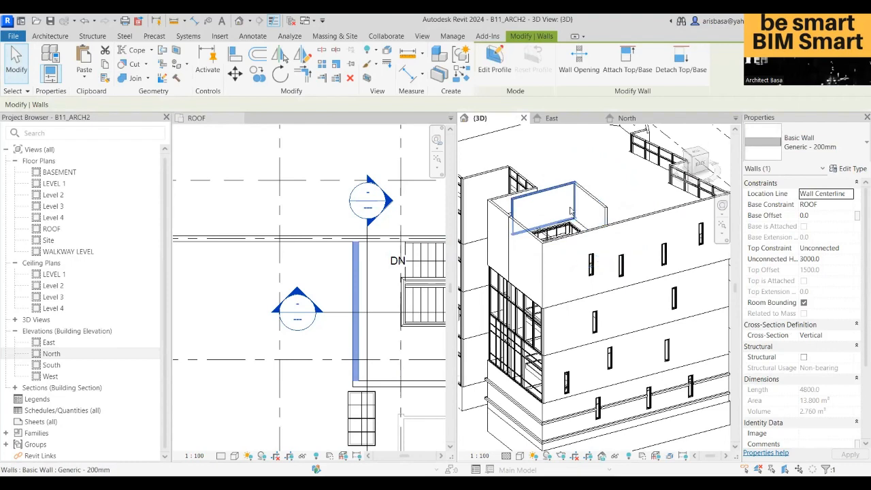
{"action": "key", "text": "Escape"}
{"action": "scroll", "coordinate": [592, 233], "scroll_direction": "up", "scroll_amount": 3}
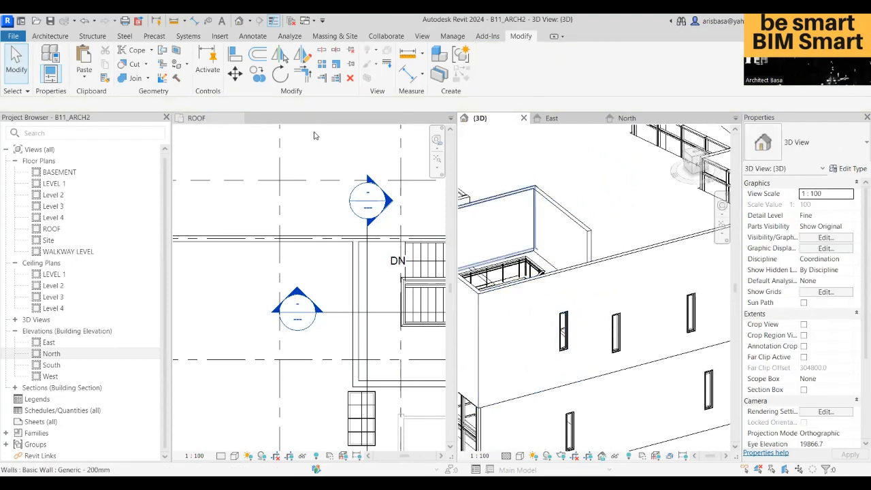
{"action": "left_click", "coordinate": [237, 55]}
{"action": "scroll", "coordinate": [628, 230], "scroll_direction": "up", "scroll_amount": 5}
{"action": "scroll", "coordinate": [628, 232], "scroll_direction": "up", "scroll_amount": 3}
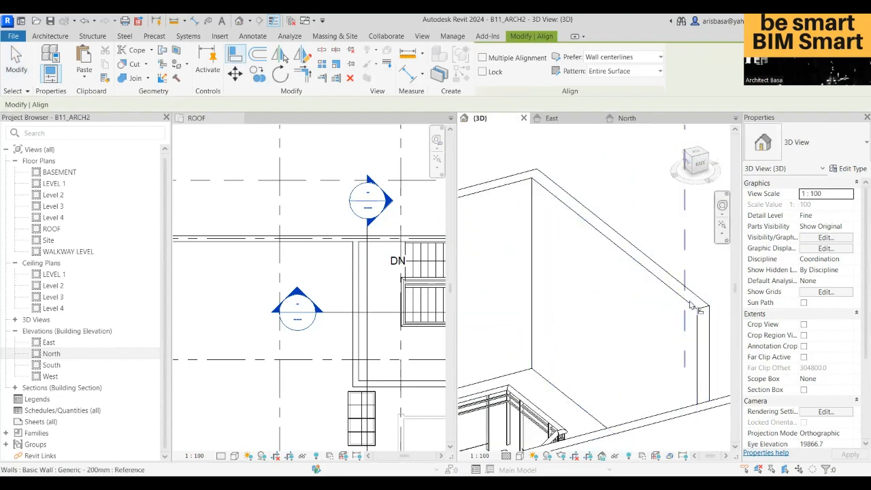
{"action": "left_click", "coordinate": [697, 306]}
{"action": "scroll", "coordinate": [694, 307], "scroll_direction": "down", "scroll_amount": 3}
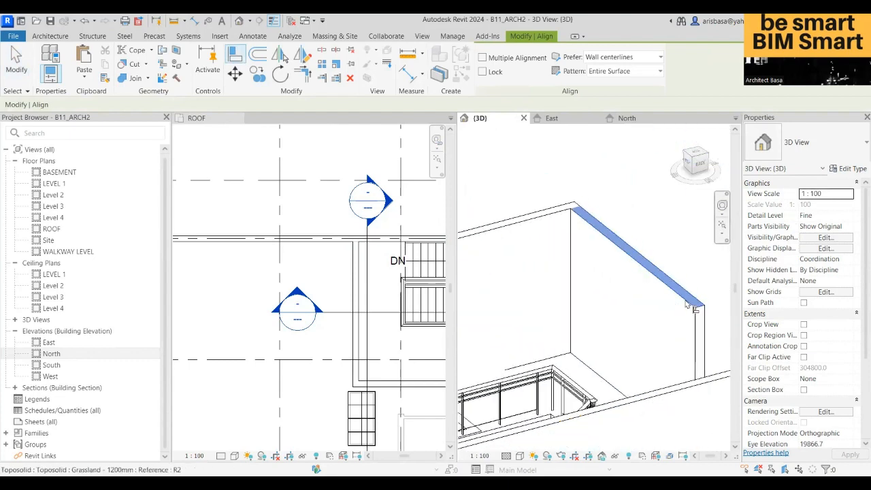
{"action": "middle_click_drag", "start_coordinate": [691, 309], "coordinate": [621, 214]}
{"action": "scroll", "coordinate": [620, 222], "scroll_direction": "up", "scroll_amount": 2}
{"action": "left_click", "coordinate": [610, 288]}
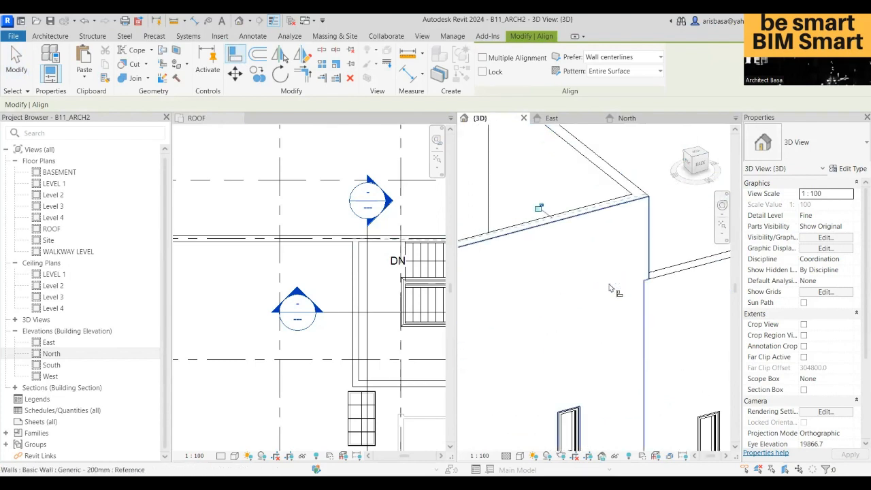
Step: Align the top of the stair's east wall with the top of the adjoining roof-level wall
{"action": "middle_click_drag", "start_coordinate": [608, 288], "coordinate": [527, 292], "text": "shift"}
{"action": "scroll", "coordinate": [661, 305], "scroll_direction": "up", "scroll_amount": 2}
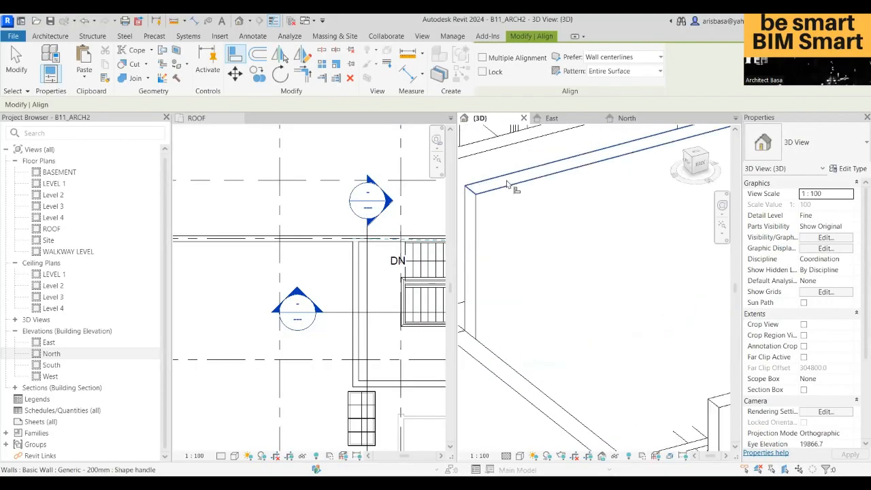
{"action": "scroll", "coordinate": [487, 193], "scroll_direction": "up", "scroll_amount": 3}
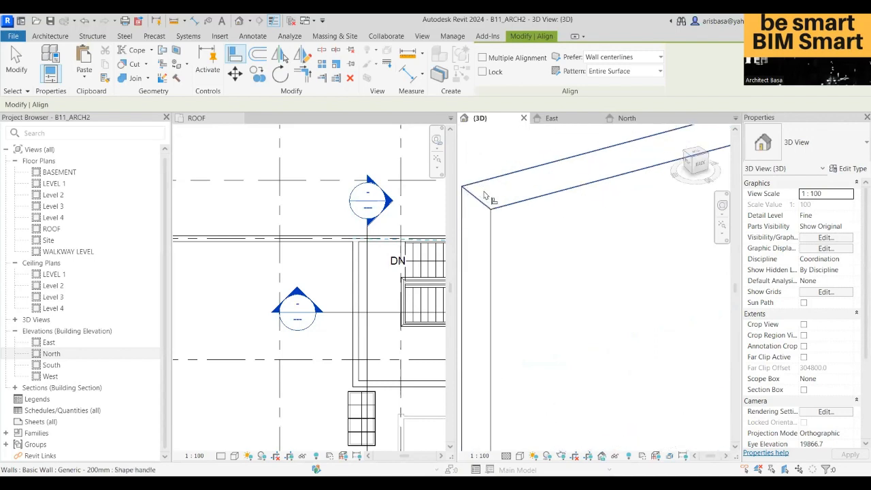
{"action": "left_click", "coordinate": [487, 198]}
{"action": "scroll", "coordinate": [545, 225], "scroll_direction": "down", "scroll_amount": 3}
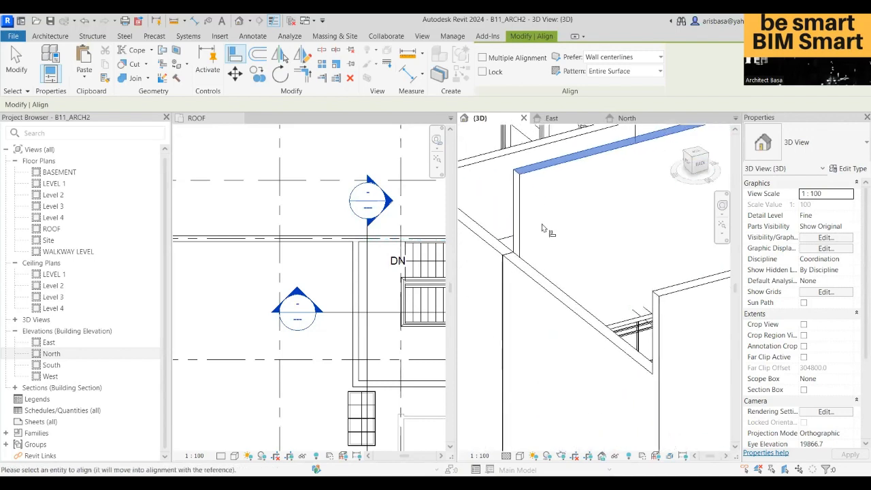
{"action": "scroll", "coordinate": [543, 229], "scroll_direction": "down", "scroll_amount": 3}
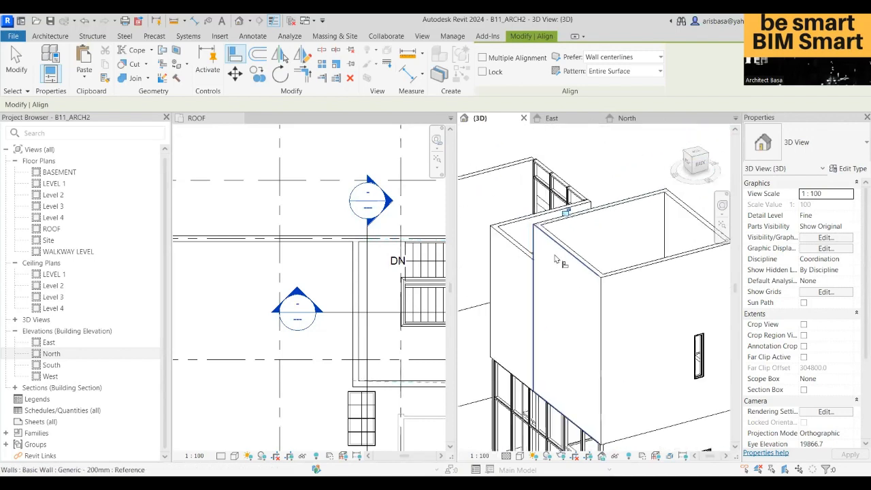
{"action": "scroll", "coordinate": [555, 259], "scroll_direction": "down", "scroll_amount": 4}
{"action": "key", "text": "Escape"}
{"action": "key", "text": "Escape"}
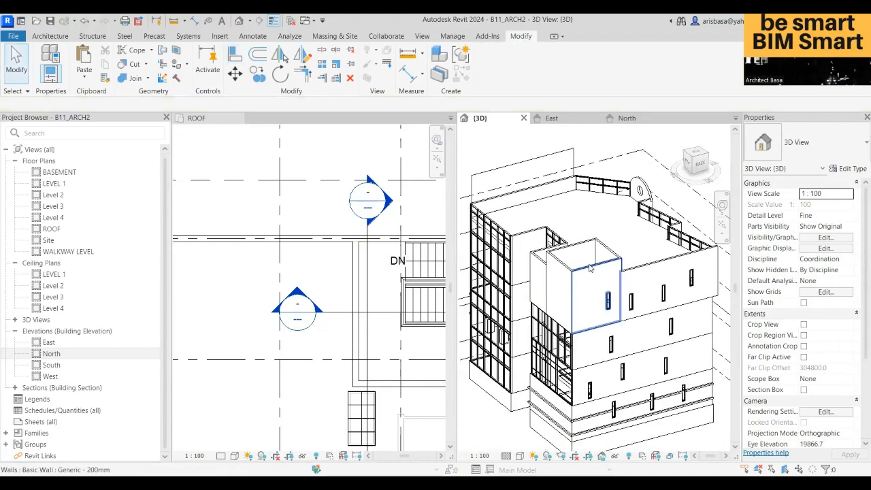
{"action": "middle_click_drag", "start_coordinate": [589, 267], "coordinate": [262, 261], "text": "shift"}
{"action": "middle_click_drag", "start_coordinate": [629, 267], "coordinate": [583, 270], "text": "shift"}
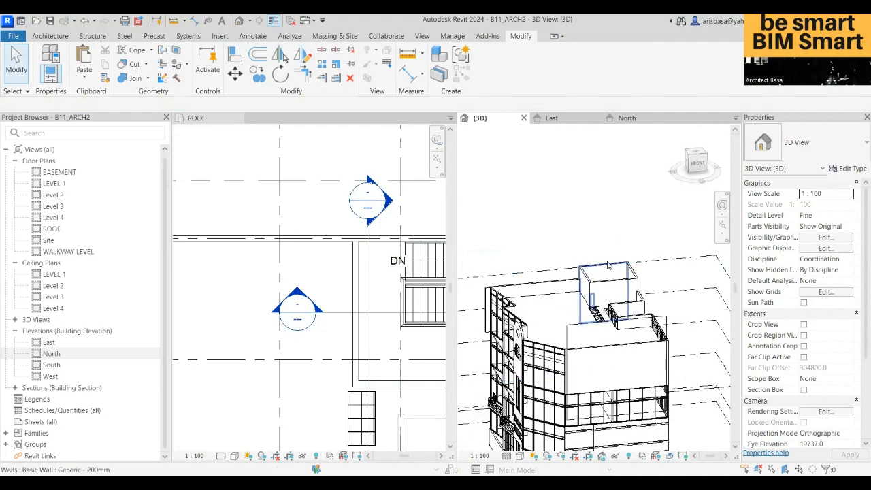
{"action": "middle_click_drag", "start_coordinate": [643, 277], "coordinate": [642, 218], "text": "shift"}
{"action": "scroll", "coordinate": [656, 286], "scroll_direction": "up", "scroll_amount": 2}
{"action": "scroll", "coordinate": [616, 231], "scroll_direction": "down", "scroll_amount": 3}
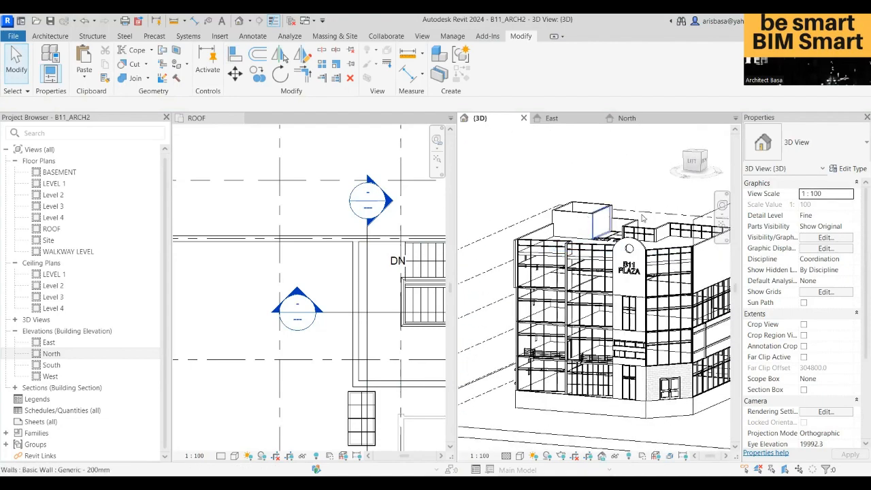
Step: In the East elevation, copy the ROOF level 3000 mm up to the top of the stair walls
{"action": "left_click", "coordinate": [552, 118]}
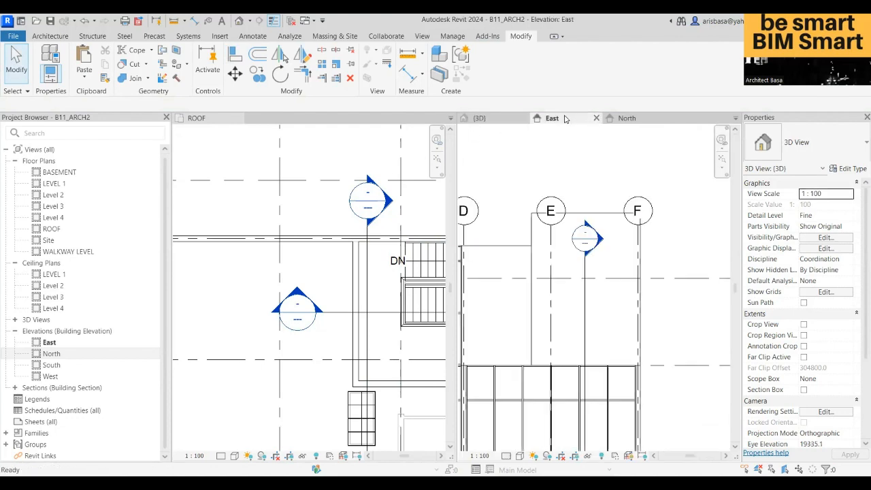
{"action": "middle_click_drag", "start_coordinate": [473, 232], "coordinate": [371, 273]}
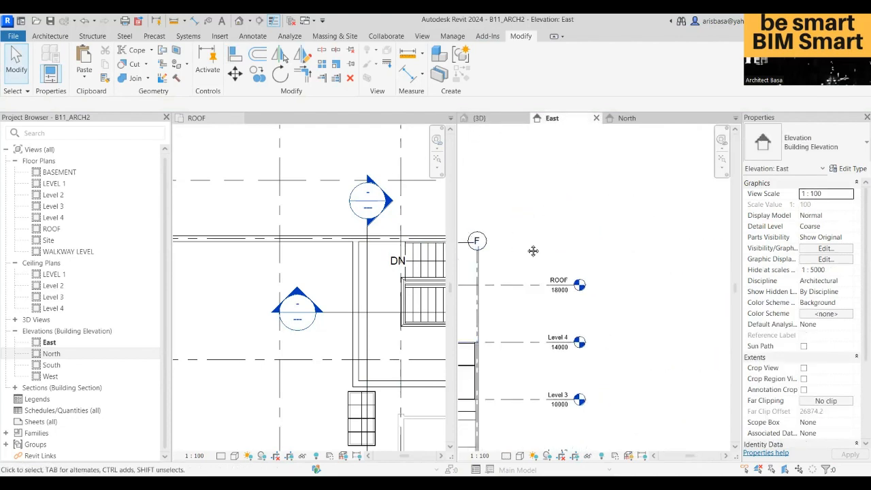
{"action": "middle_click_drag", "start_coordinate": [453, 250], "coordinate": [574, 243]}
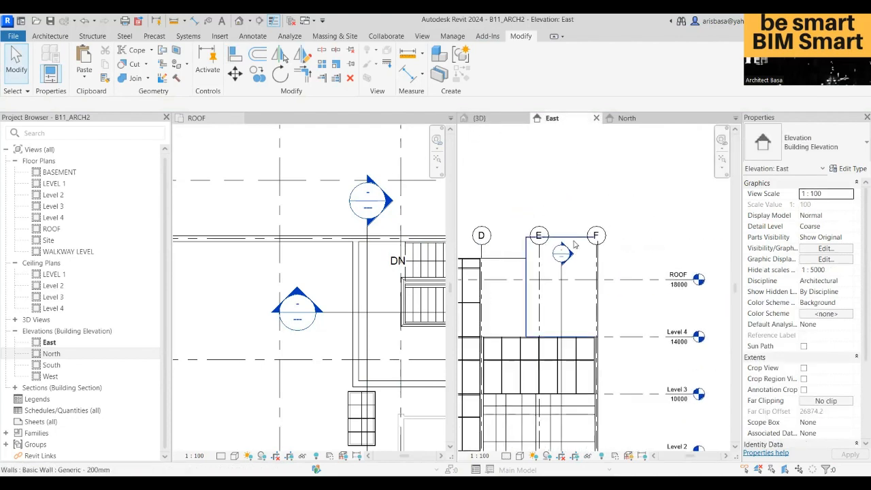
{"action": "left_click", "coordinate": [621, 279]}
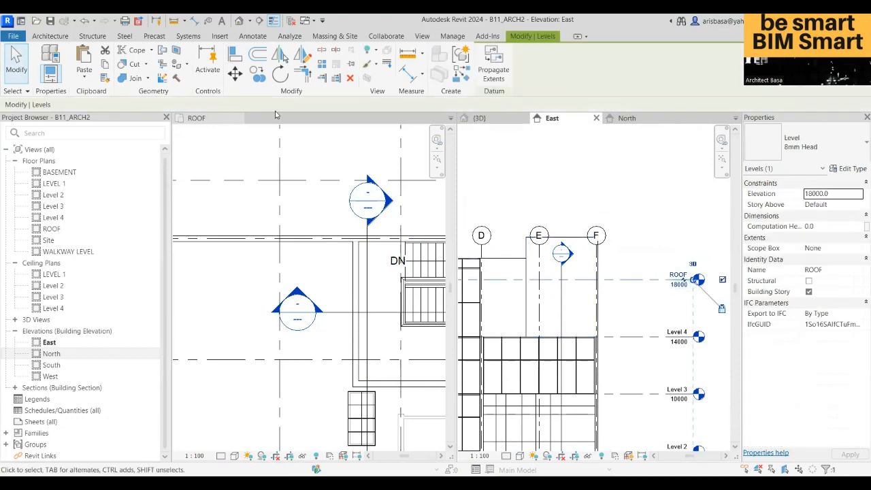
{"action": "left_click", "coordinate": [235, 73]}
{"action": "left_click", "coordinate": [573, 279]}
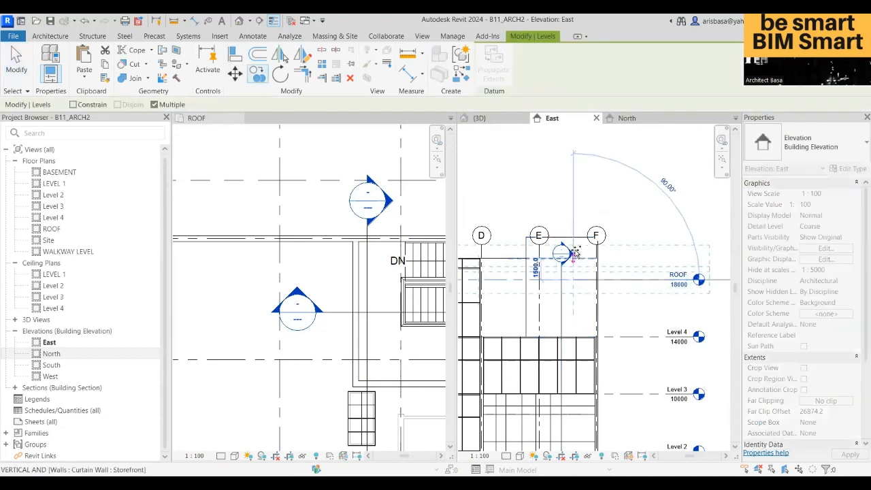
{"action": "left_click", "coordinate": [574, 237]}
{"action": "middle_click_drag", "start_coordinate": [574, 236], "coordinate": [461, 247]}
{"action": "scroll", "coordinate": [461, 247], "scroll_direction": "down", "scroll_amount": 1}
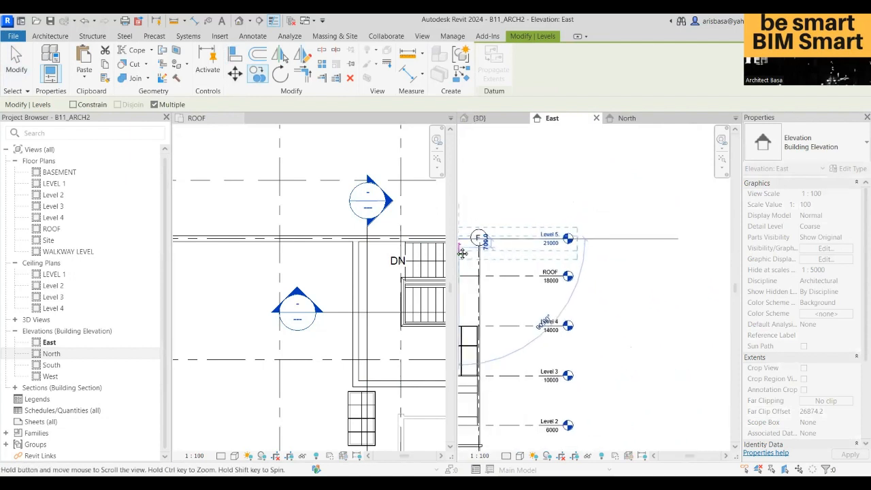
{"action": "key", "text": "Escape"}
Step: Rename the copied level at 21000 as "upper roof"
{"action": "scroll", "coordinate": [554, 240], "scroll_direction": "up", "scroll_amount": 2}
{"action": "left_click", "coordinate": [547, 243]}
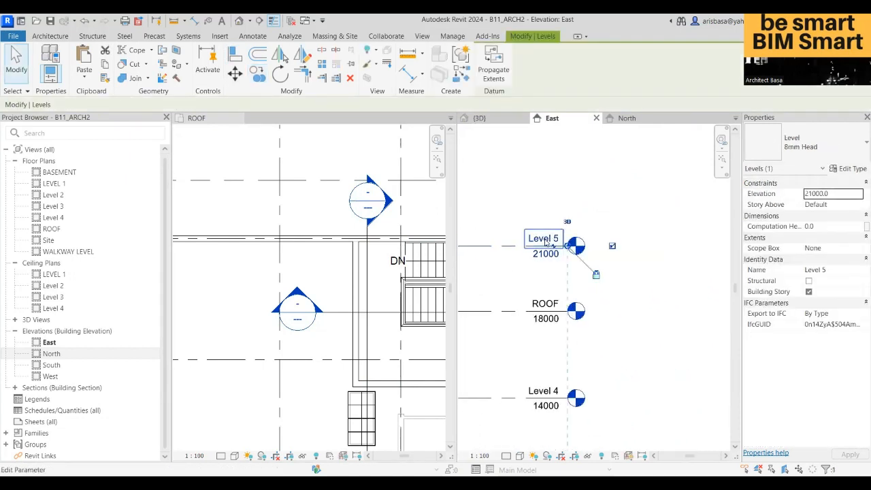
{"action": "left_click", "coordinate": [545, 239]}
{"action": "type", "text": "upper roof"}
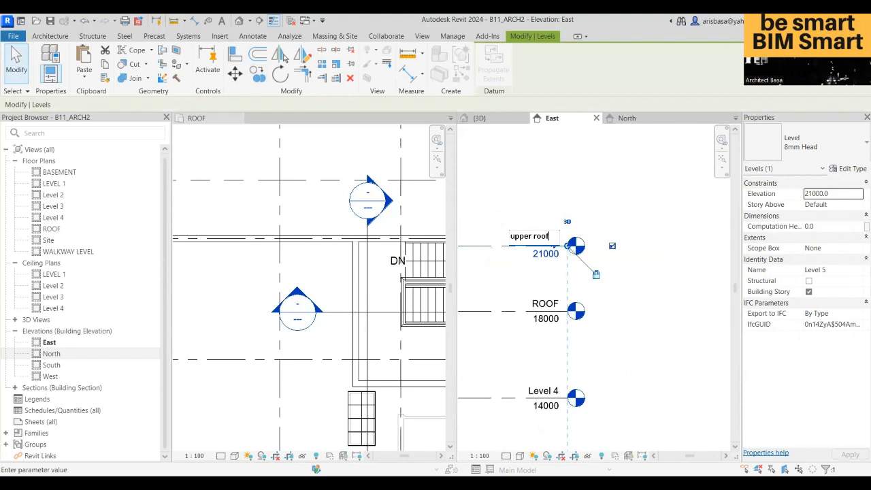
{"action": "key", "text": "Return"}
{"action": "scroll", "coordinate": [595, 247], "scroll_direction": "down", "scroll_amount": 5}
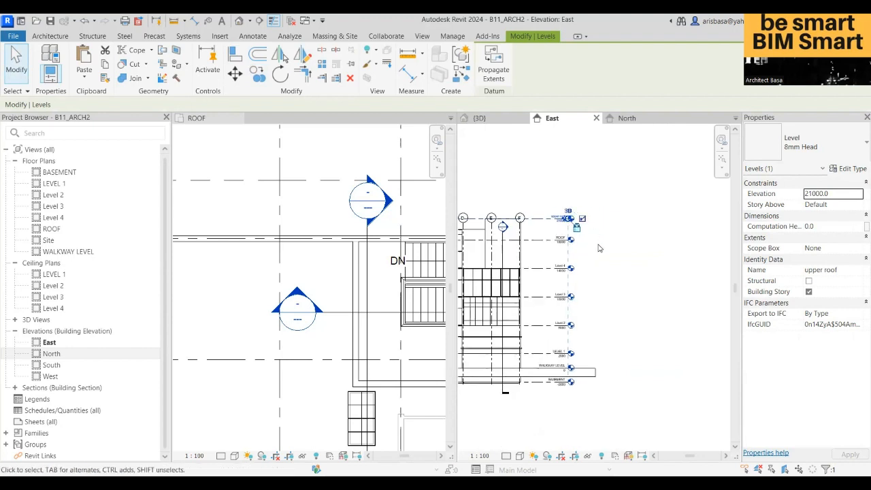
{"action": "left_click", "coordinate": [676, 301]}
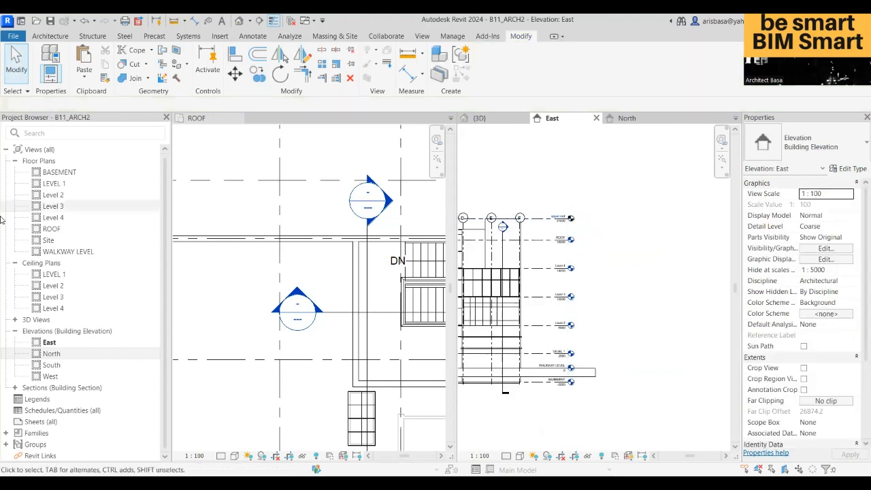
Step: Create a floor plan view for the upper roof level
{"action": "left_click", "coordinate": [421, 36]}
{"action": "left_click", "coordinate": [454, 50]}
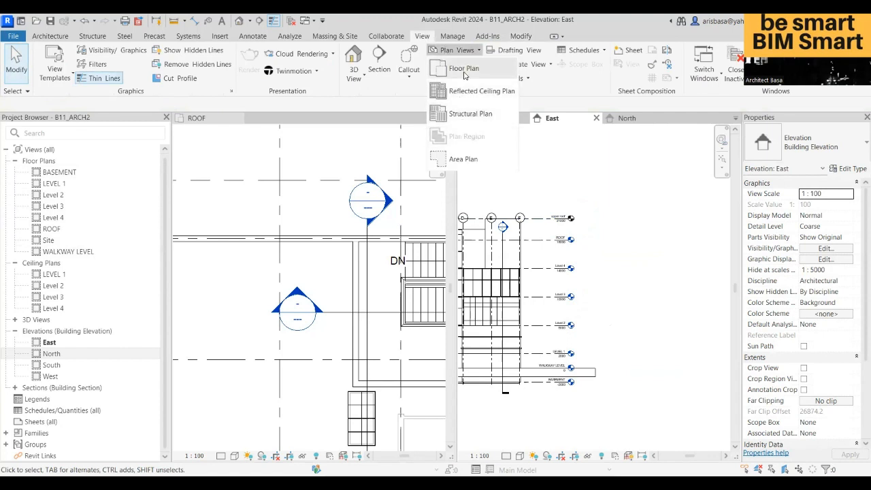
{"action": "left_click", "coordinate": [465, 71]}
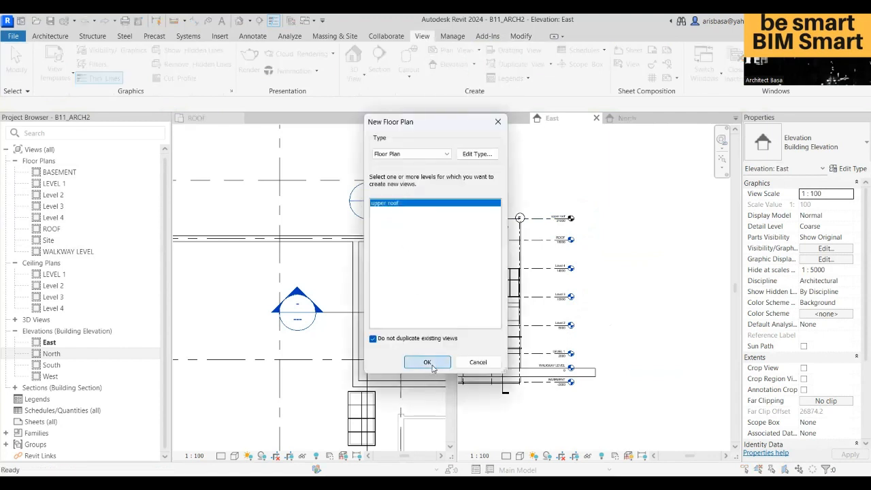
{"action": "left_click", "coordinate": [428, 363]}
Step: Set the upper roof plan's underlay base level to ROOF
{"action": "scroll", "coordinate": [535, 320], "scroll_direction": "down", "scroll_amount": 3}
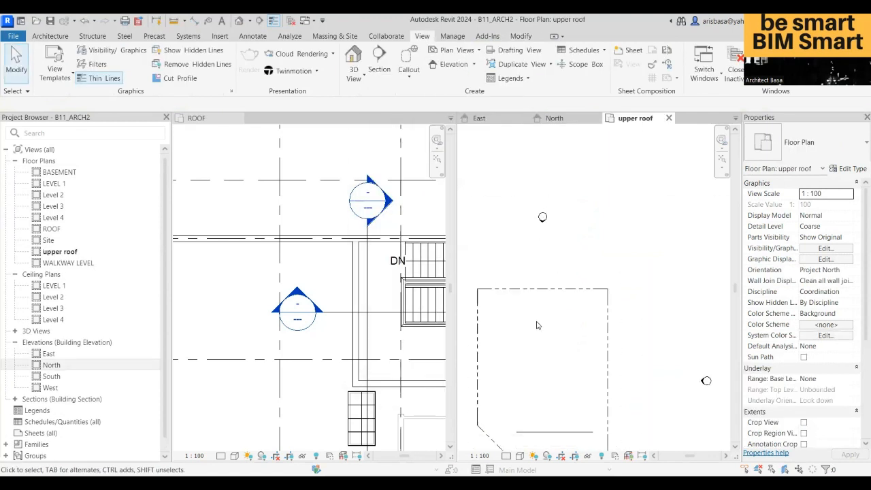
{"action": "middle_click_drag", "start_coordinate": [535, 329], "coordinate": [568, 226]}
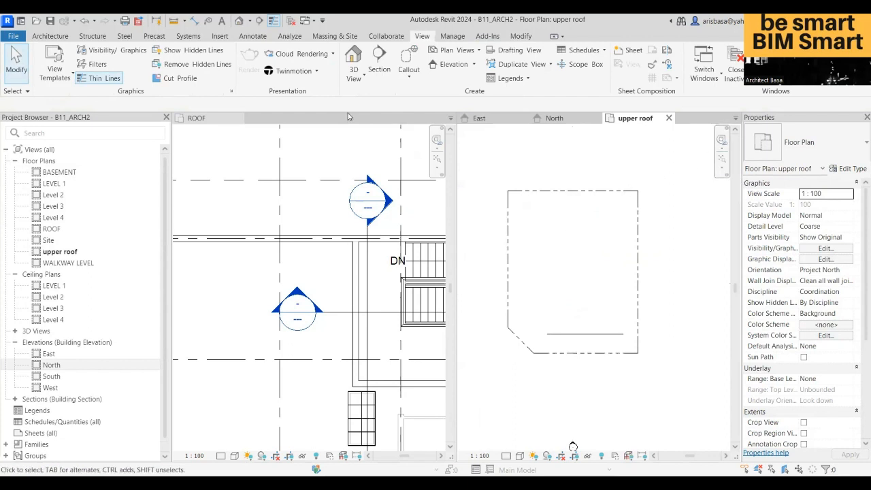
{"action": "scroll", "coordinate": [827, 305], "scroll_direction": "down", "scroll_amount": 5}
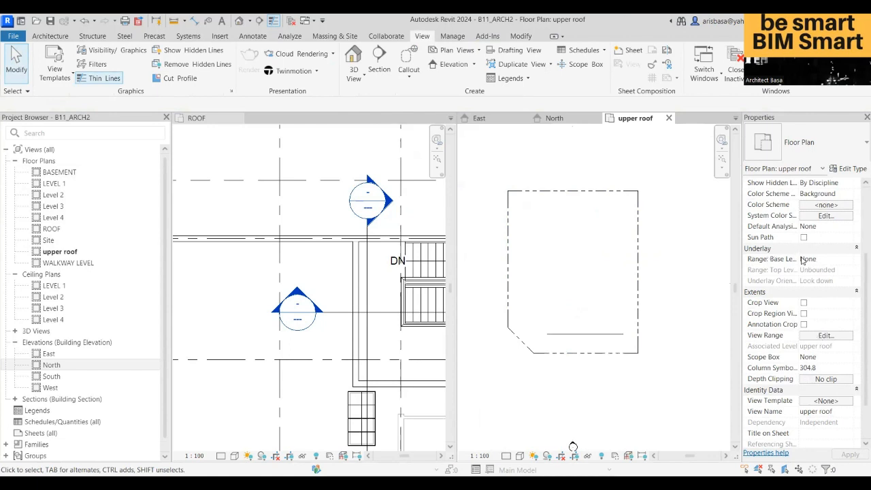
{"action": "left_click", "coordinate": [844, 259]}
{"action": "left_click", "coordinate": [848, 259]}
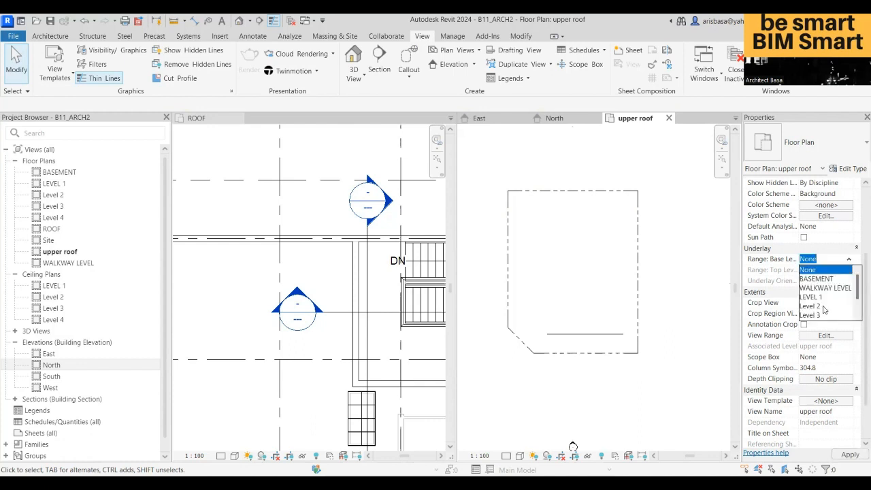
{"action": "scroll", "coordinate": [823, 310], "scroll_direction": "down", "scroll_amount": 2}
{"action": "left_click", "coordinate": [817, 306]}
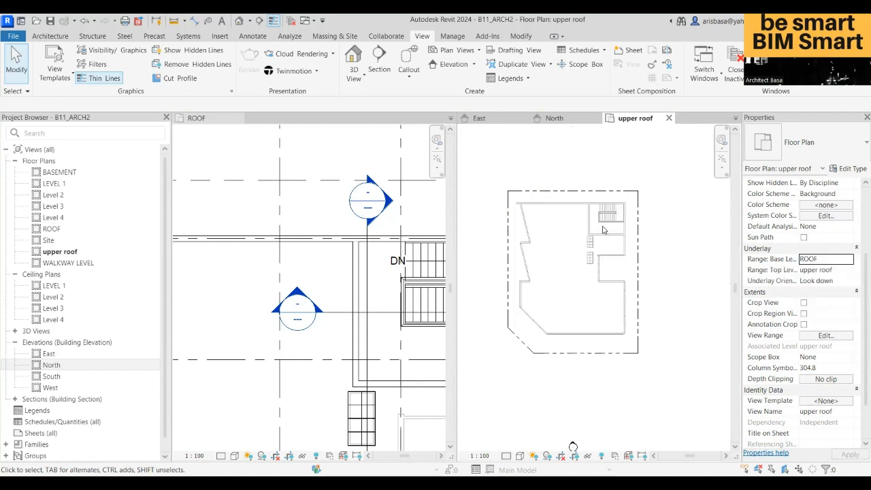
{"action": "scroll", "coordinate": [602, 216], "scroll_direction": "up", "scroll_amount": 4}
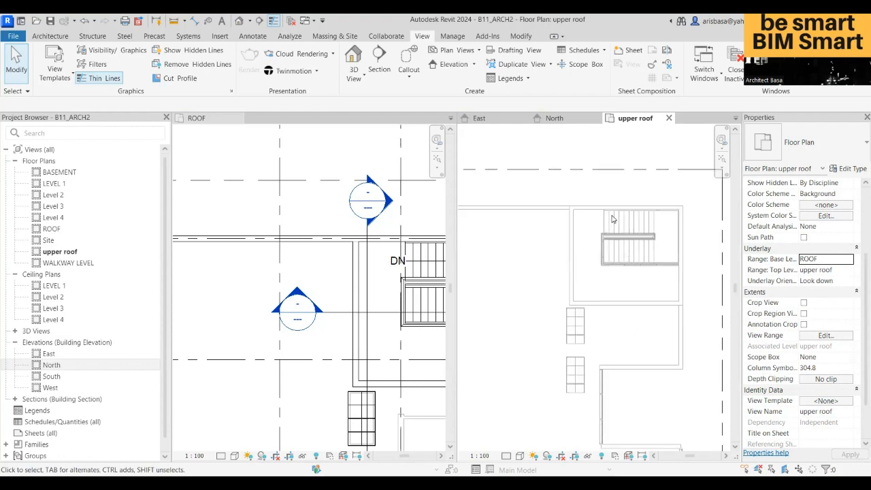
{"action": "scroll", "coordinate": [628, 194], "scroll_direction": "down", "scroll_amount": 3}
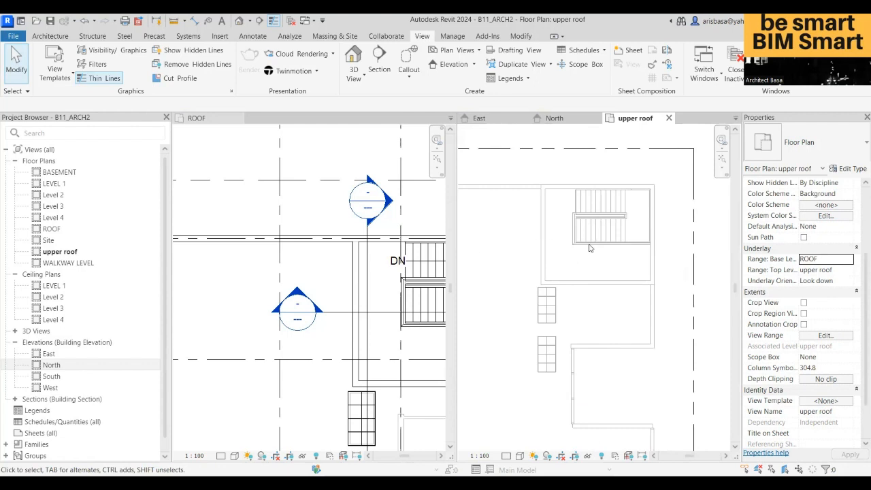
{"action": "middle_click_drag", "start_coordinate": [590, 249], "coordinate": [586, 251]}
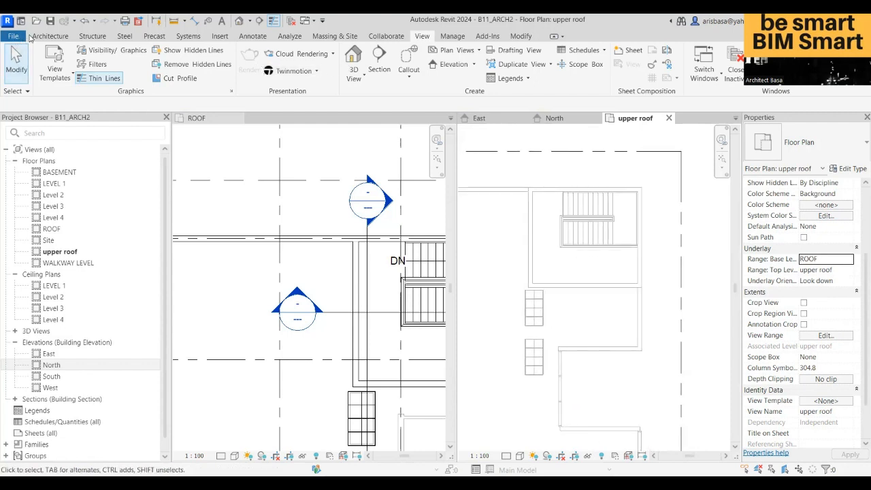
{"action": "left_click", "coordinate": [34, 36]}
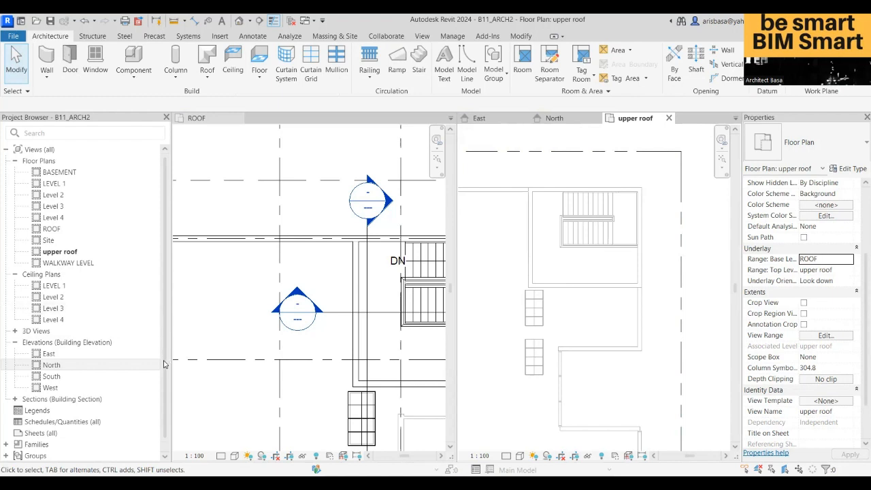
{"action": "left_click", "coordinate": [206, 83]}
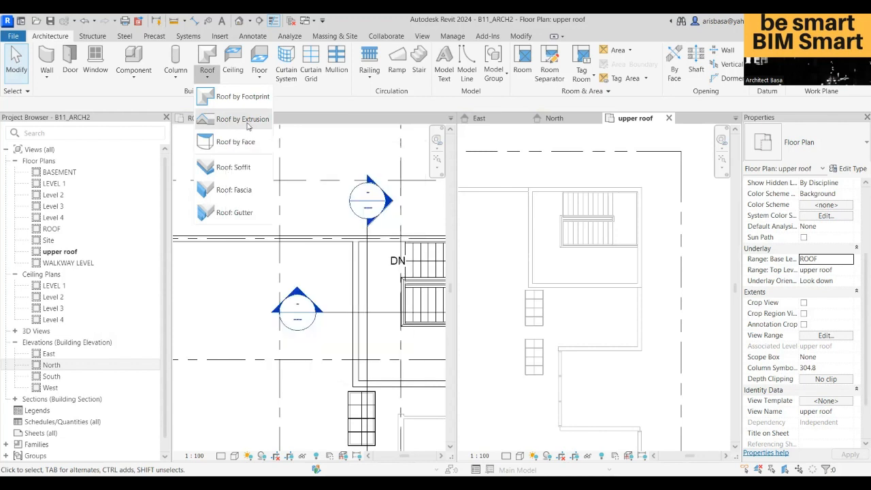
{"action": "left_click", "coordinate": [246, 121]}
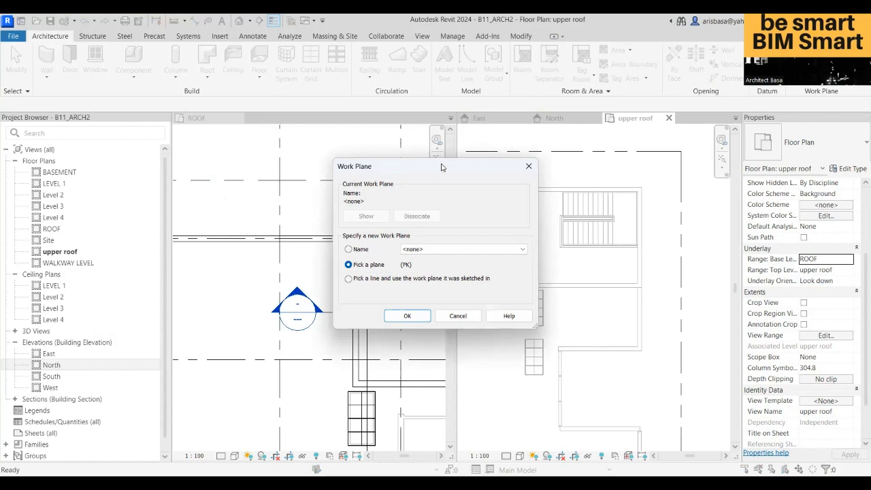
{"action": "left_click_drag", "start_coordinate": [443, 167], "coordinate": [320, 137]}
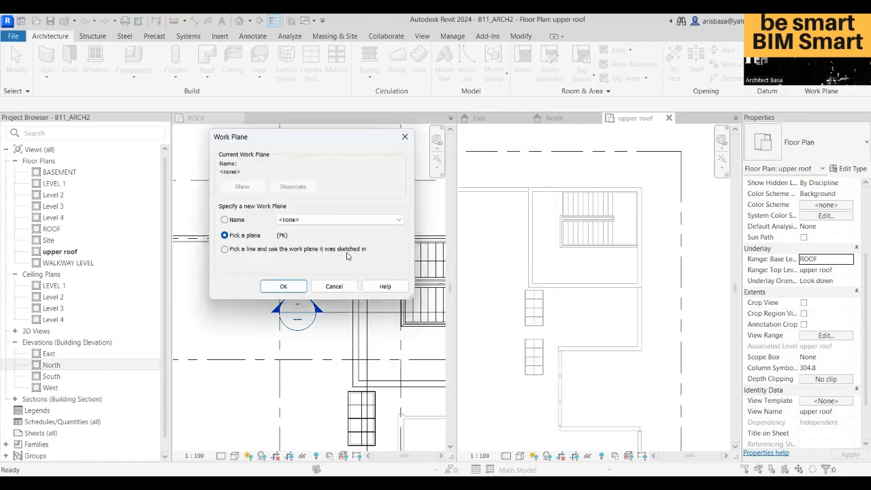
{"action": "left_click", "coordinate": [225, 250]}
{"action": "left_click", "coordinate": [283, 286]}
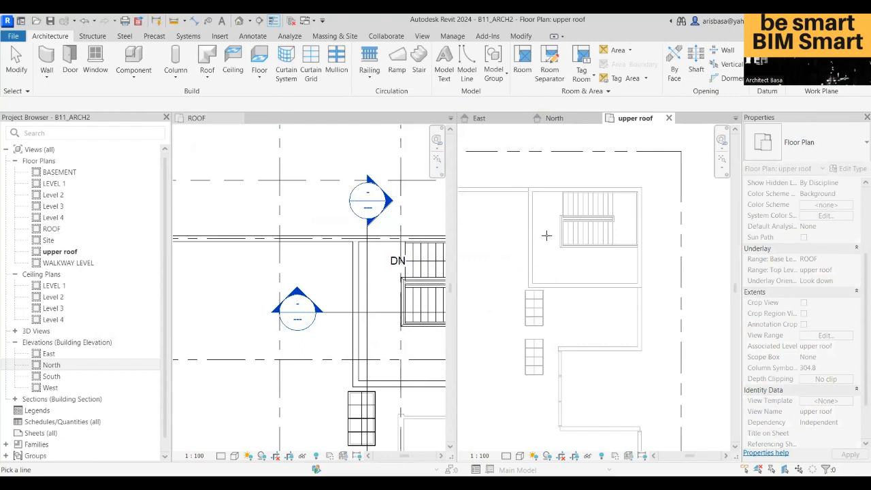
{"action": "key", "text": "Escape"}
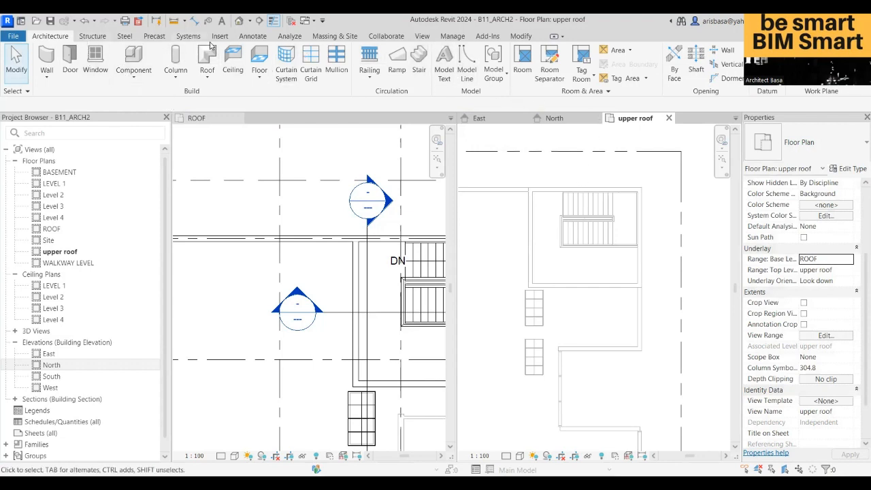
Step: Start a roof by extrusion, picking the outer face of the stair's west wall as its work plane
{"action": "left_click", "coordinate": [208, 79]}
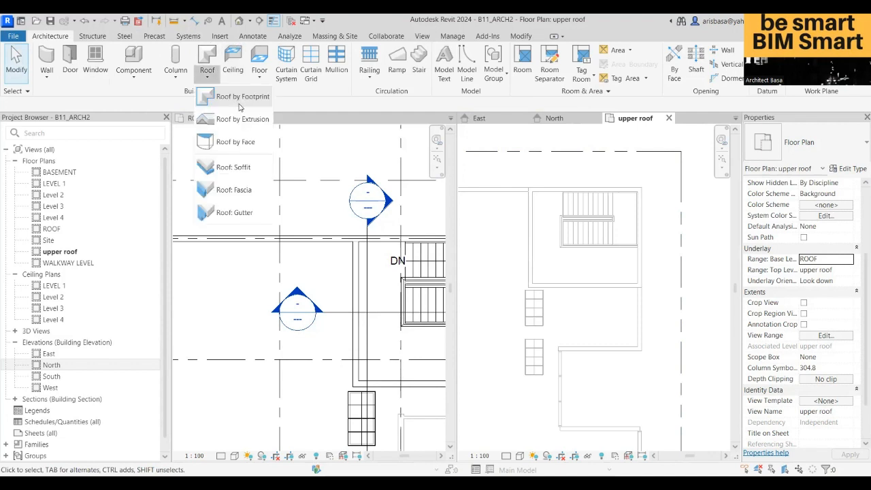
{"action": "left_click", "coordinate": [242, 119]}
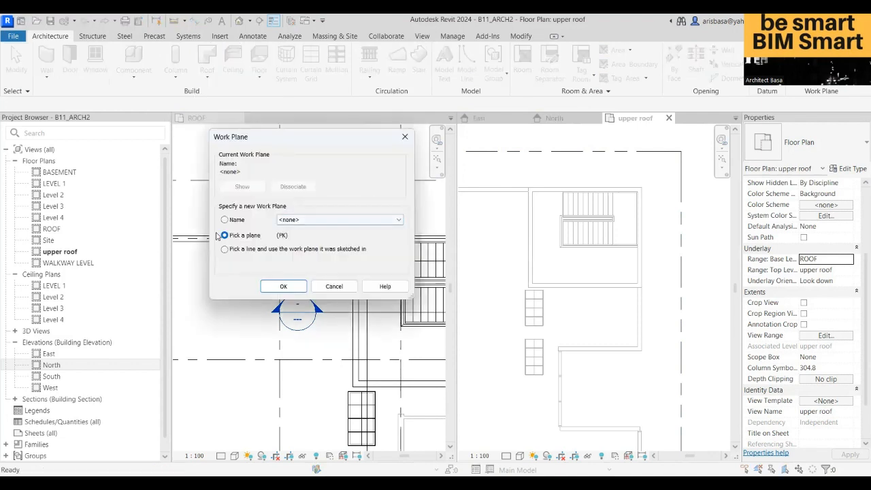
{"action": "left_click", "coordinate": [285, 288]}
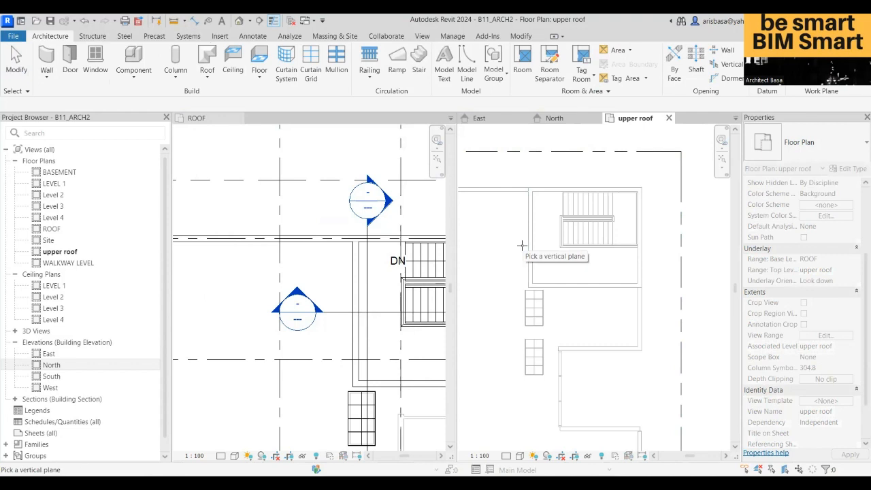
{"action": "left_click", "coordinate": [527, 240]}
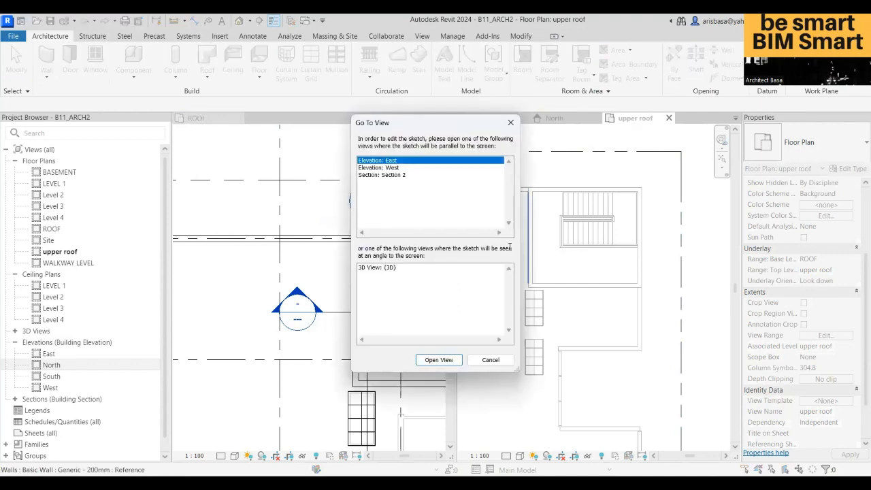
Step: Open the West elevation for the roof sketch and accept upper roof as the reference level with offset 0.0
{"action": "left_click", "coordinate": [386, 169]}
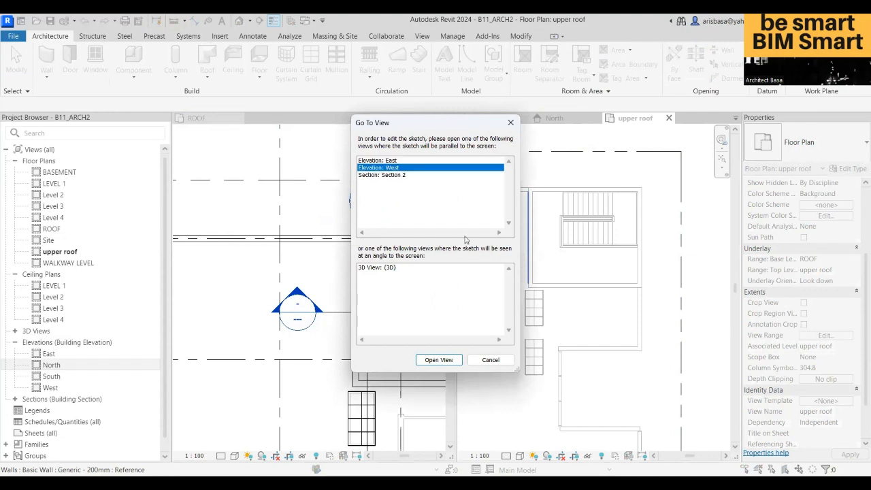
{"action": "left_click", "coordinate": [439, 358]}
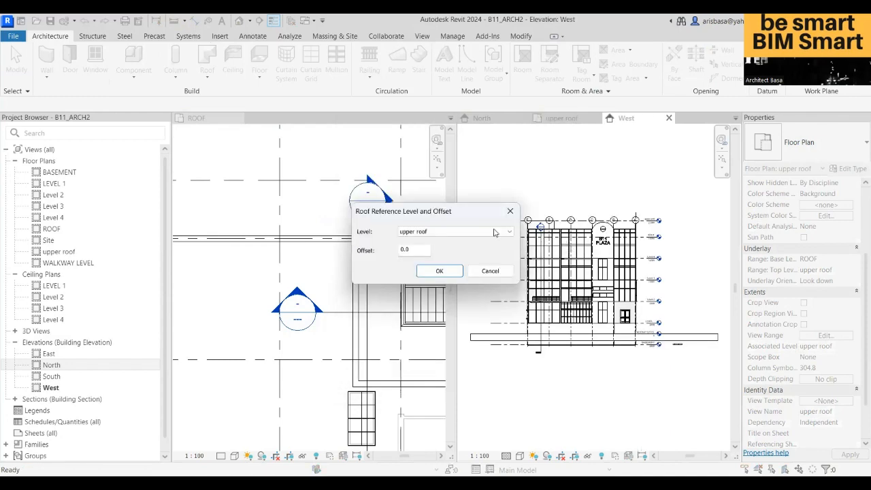
{"action": "left_click", "coordinate": [440, 271]}
Step: Set the extrusion roof's type to Basic Roof Generic - 125mm
{"action": "scroll", "coordinate": [612, 207], "scroll_direction": "up", "scroll_amount": 5}
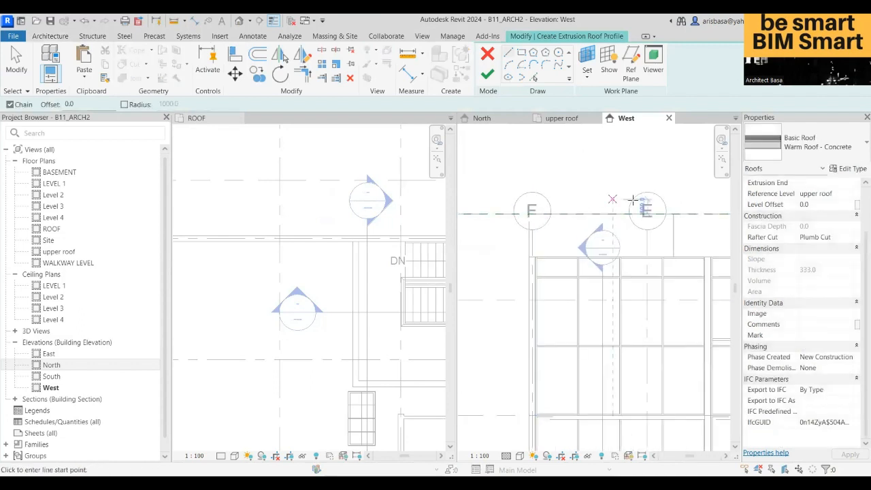
{"action": "scroll", "coordinate": [653, 238], "scroll_direction": "up", "scroll_amount": 2}
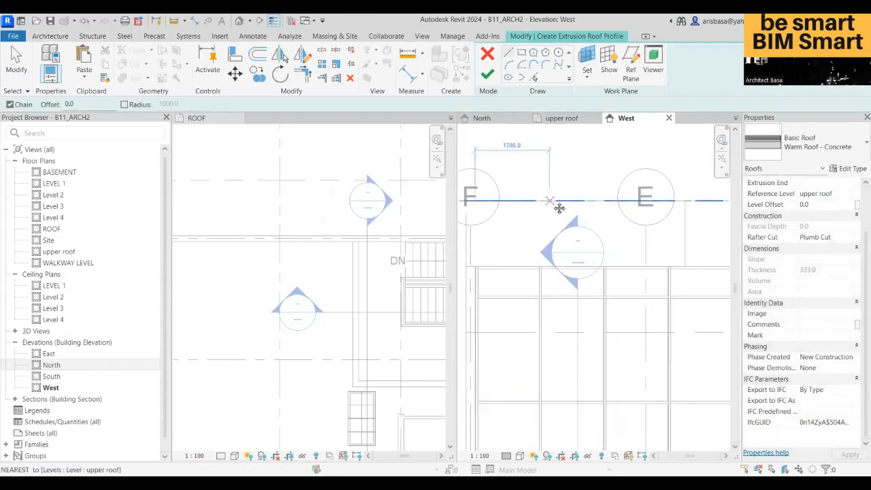
{"action": "middle_click_drag", "start_coordinate": [558, 207], "coordinate": [646, 212]}
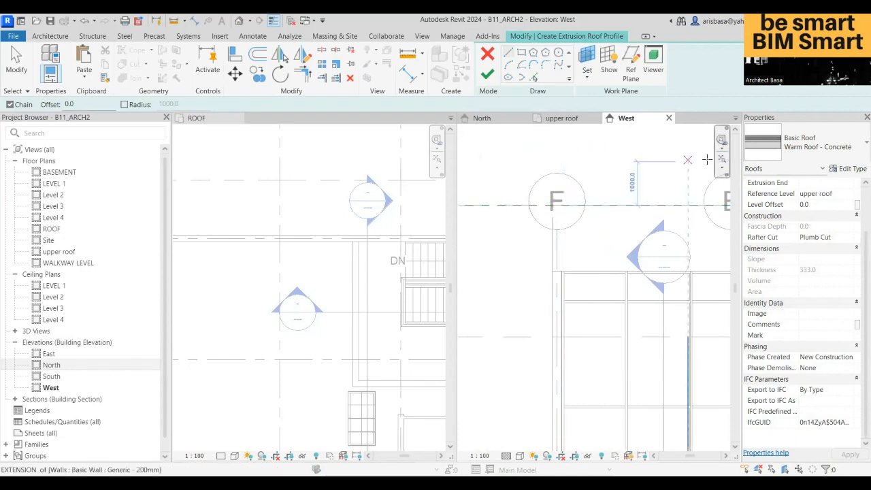
{"action": "left_click", "coordinate": [845, 146]}
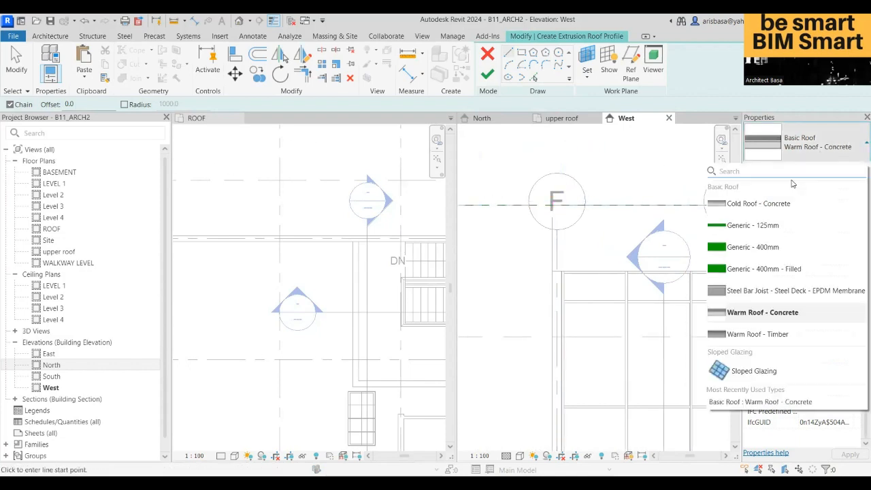
{"action": "left_click", "coordinate": [780, 230]}
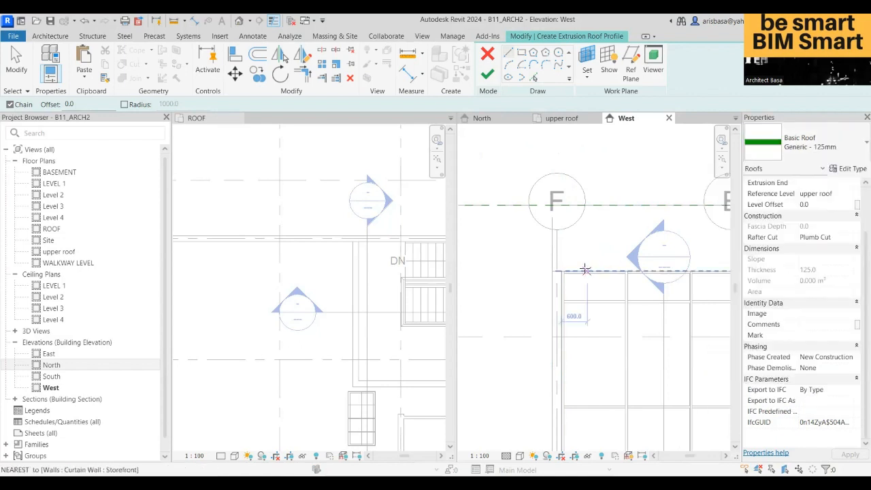
Step: Sketch the roof profile as a four-point spline in the West elevation, arching from outside grid F over the stair and dipping past grid E
{"action": "mouse_move", "coordinate": [583, 268]}
{"action": "middle_mouse_down"}
{"action": "mouse_move", "coordinate": [464, 276]}
{"action": "mouse_move", "coordinate": [433, 265]}
{"action": "mouse_move", "coordinate": [451, 252]}
{"action": "middle_mouse_up"}
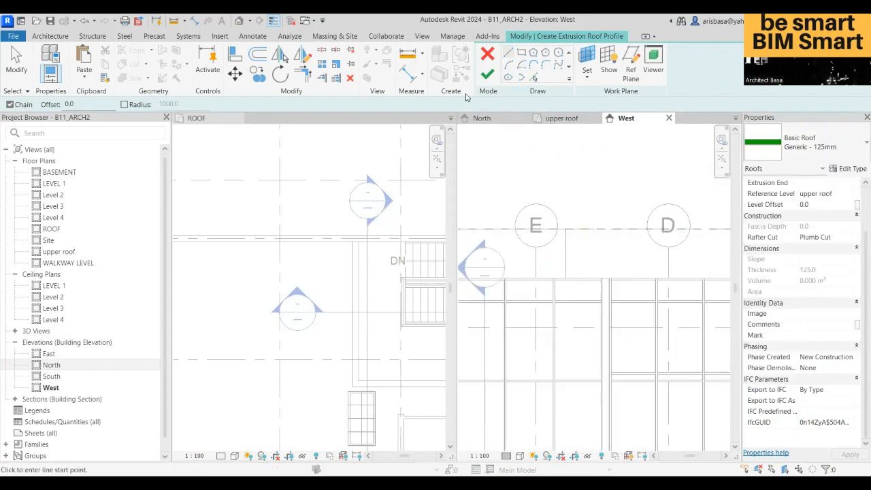
{"action": "left_click", "coordinate": [562, 64]}
{"action": "middle_click_drag", "start_coordinate": [455, 239], "coordinate": [615, 249]}
{"action": "scroll", "coordinate": [545, 235], "scroll_direction": "up", "scroll_amount": 2}
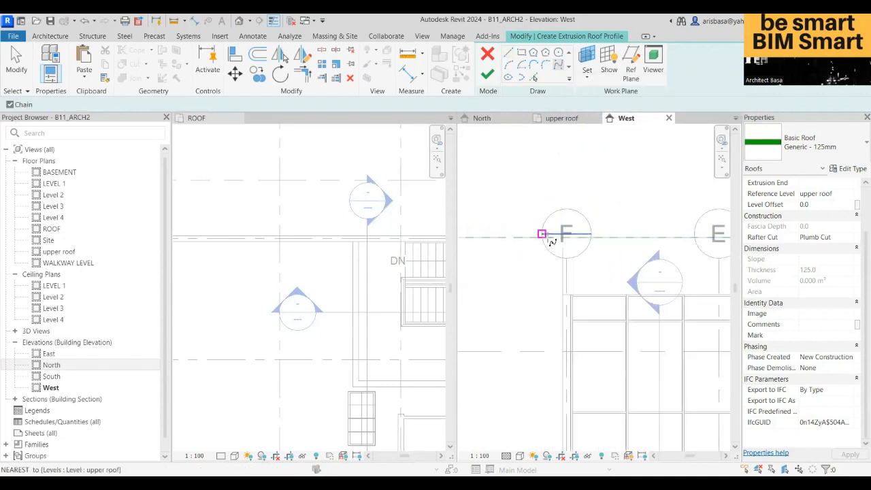
{"action": "left_click", "coordinate": [532, 257]}
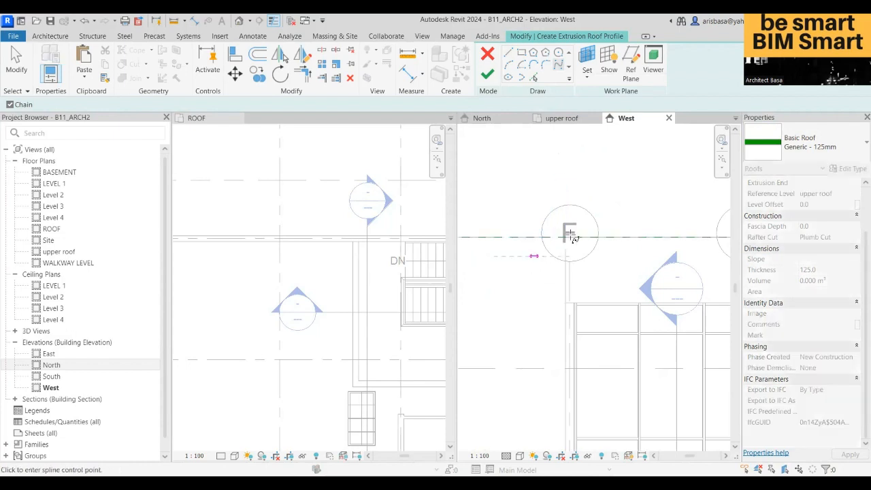
{"action": "scroll", "coordinate": [612, 212], "scroll_direction": "down", "scroll_amount": 2}
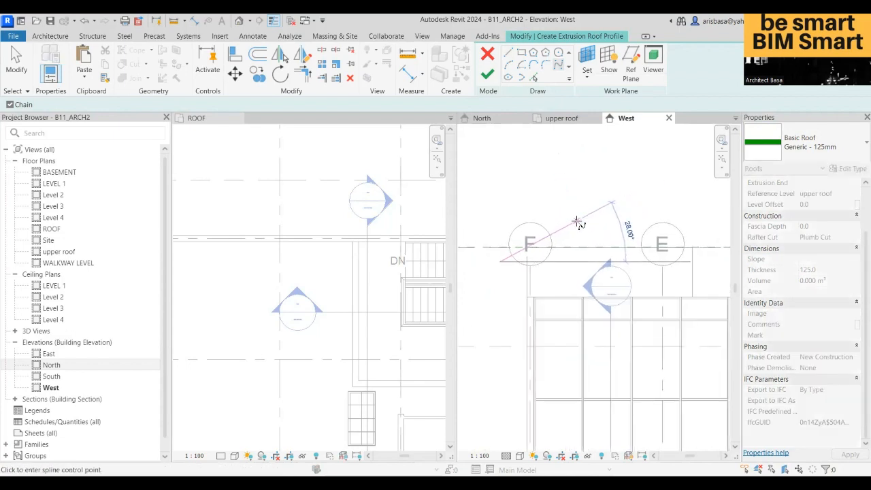
{"action": "left_click", "coordinate": [584, 218]}
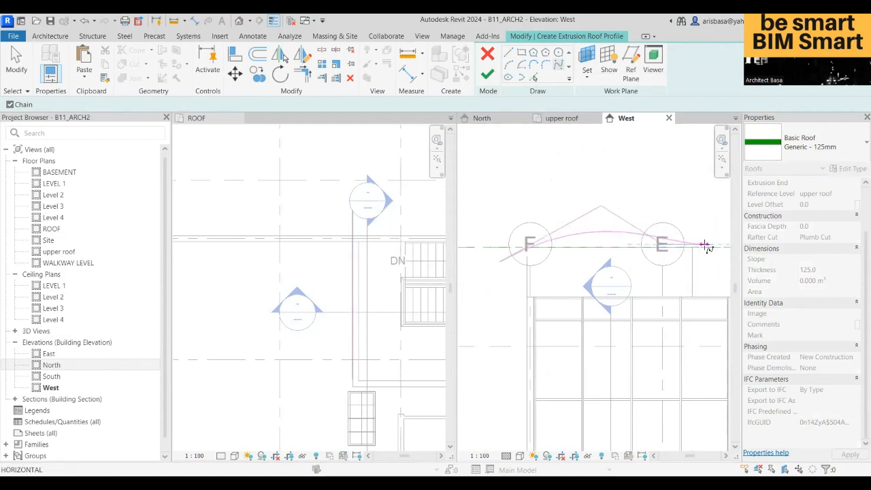
{"action": "left_click", "coordinate": [685, 266]}
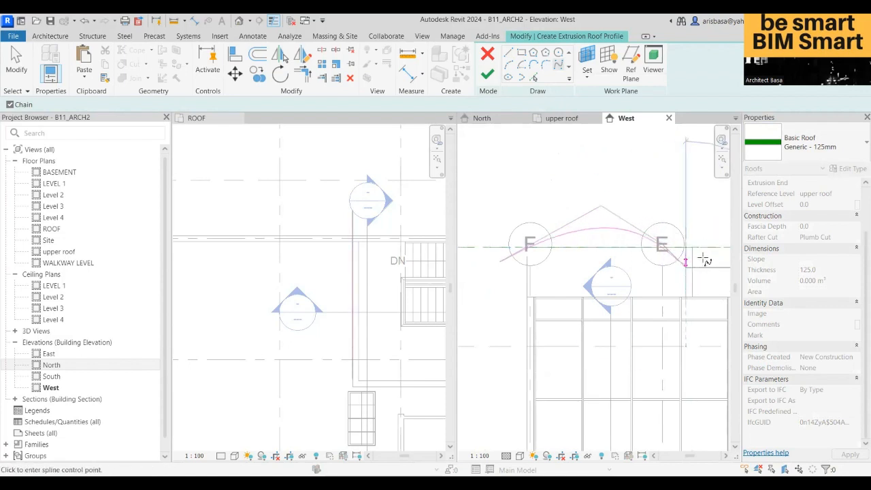
{"action": "middle_click_drag", "start_coordinate": [722, 252], "coordinate": [659, 269]}
{"action": "left_click", "coordinate": [640, 278]}
{"action": "scroll", "coordinate": [639, 278], "scroll_direction": "down", "scroll_amount": 2}
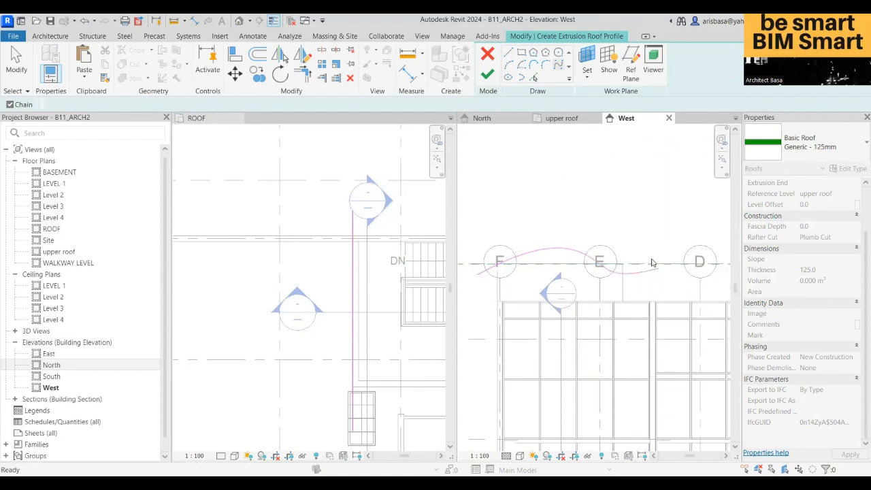
{"action": "key", "text": "f"}
{"action": "key", "text": "p"}
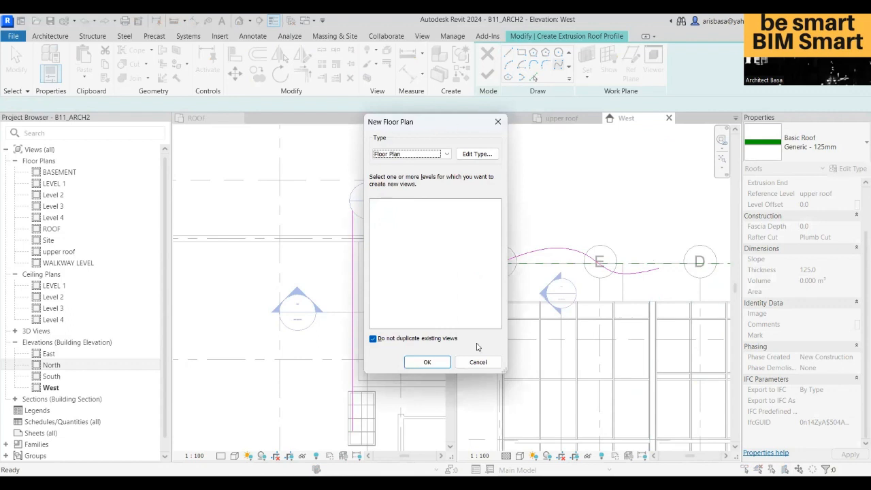
{"action": "left_click", "coordinate": [497, 123]}
Step: Finish the extrusion roof sketch and open the 3D view
{"action": "middle_click_drag", "start_coordinate": [619, 252], "coordinate": [660, 191]}
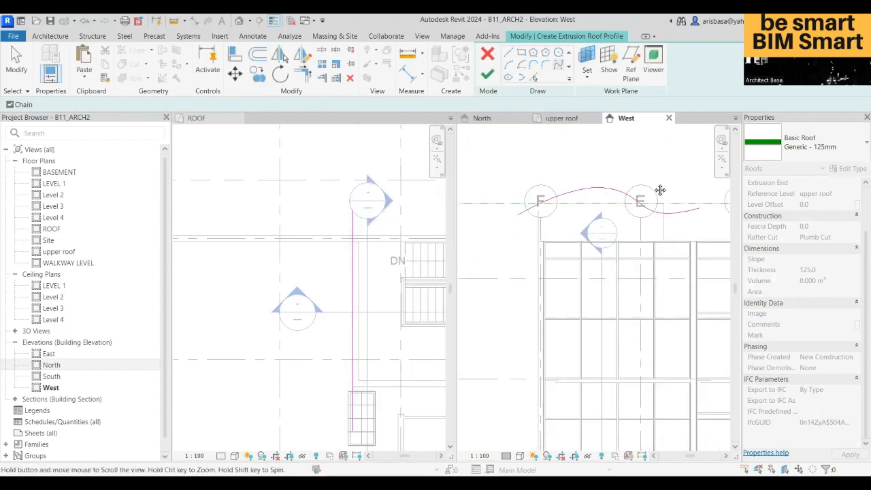
{"action": "scroll", "coordinate": [608, 194], "scroll_direction": "up", "scroll_amount": 3}
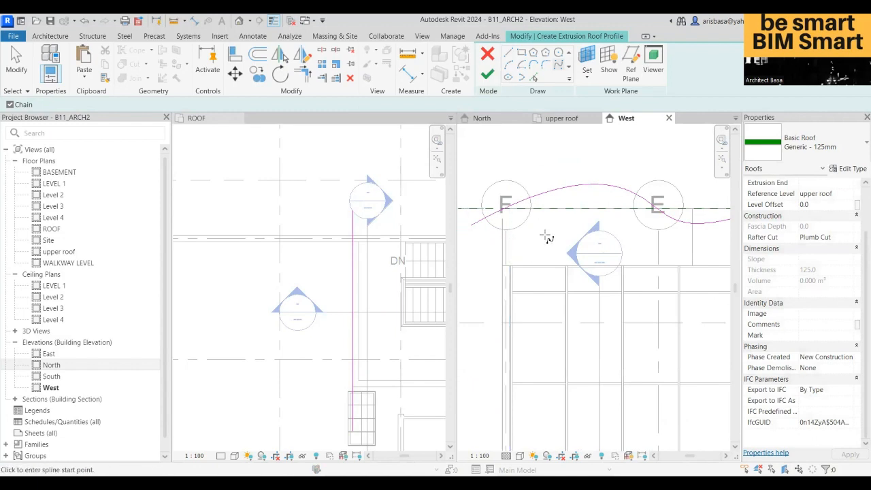
{"action": "left_click", "coordinate": [487, 73]}
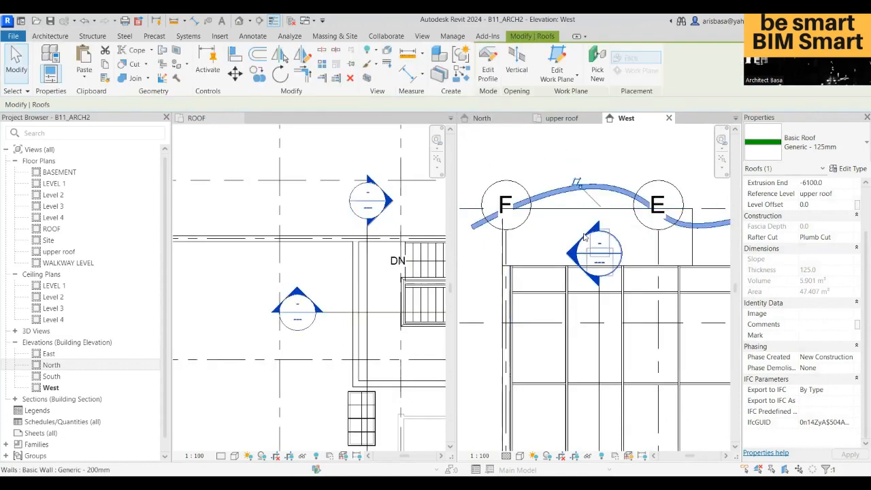
{"action": "scroll", "coordinate": [564, 274], "scroll_direction": "down", "scroll_amount": 1}
{"action": "middle_click_drag", "start_coordinate": [564, 275], "coordinate": [547, 262]}
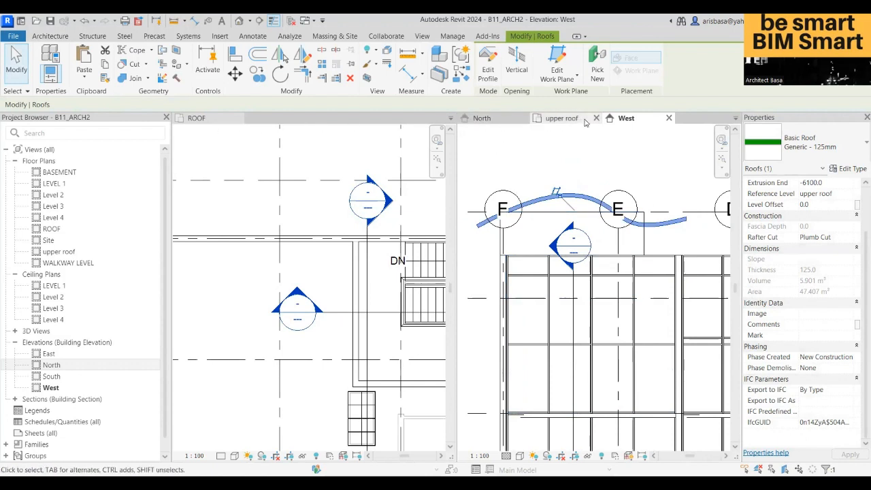
{"action": "left_click", "coordinate": [735, 120]}
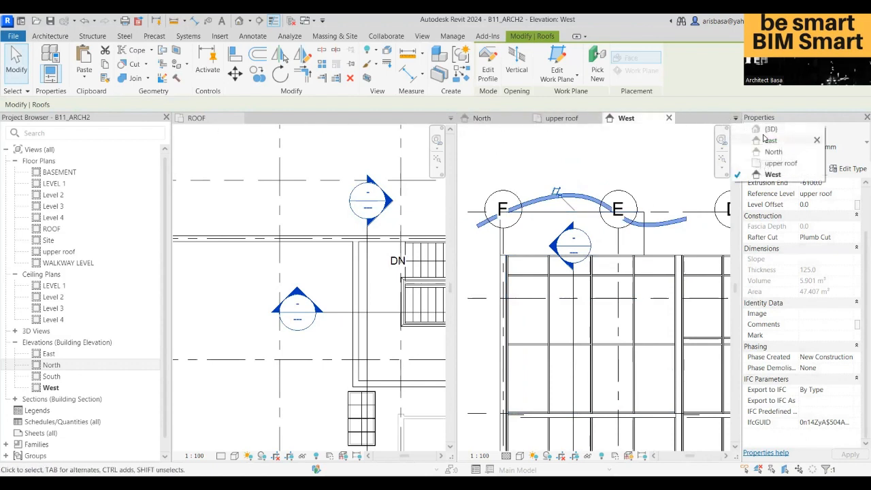
{"action": "left_click", "coordinate": [756, 140]}
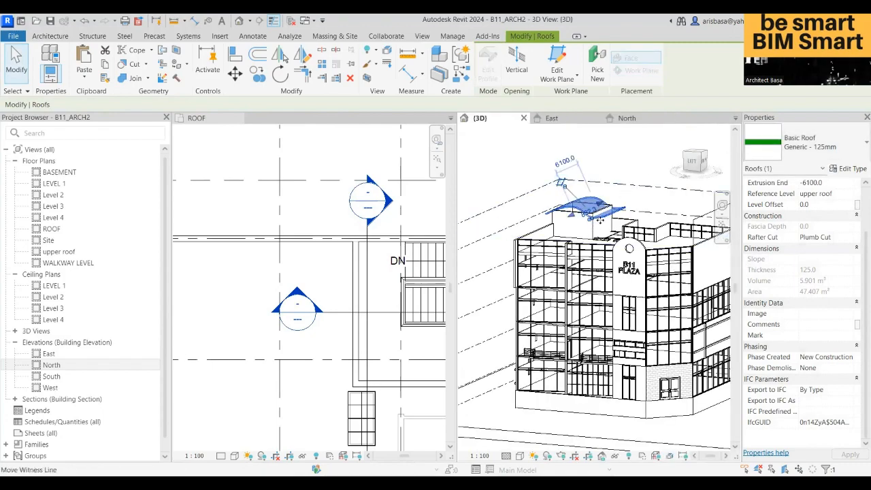
Step: Stretch both ends of the curved roof outward past the stair walls, to an overall extrusion length of about 7744 mm
{"action": "mouse_move", "coordinate": [599, 221]}
{"action": "middle_mouse_down", "text": "shift"}
{"action": "mouse_move", "coordinate": [551, 262]}
{"action": "mouse_move", "coordinate": [538, 245]}
{"action": "middle_mouse_up", "text": "shift"}
{"action": "scroll", "coordinate": [547, 219], "scroll_direction": "up", "scroll_amount": 5}
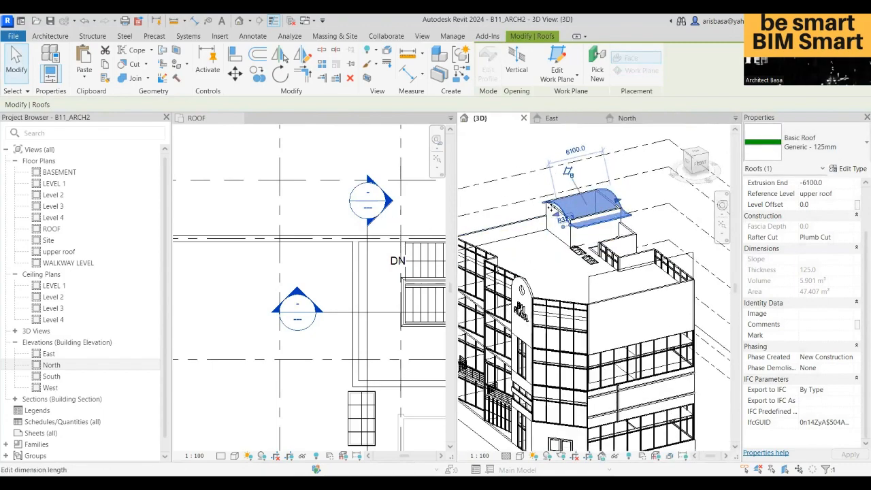
{"action": "left_click_drag", "start_coordinate": [549, 218], "coordinate": [520, 224]}
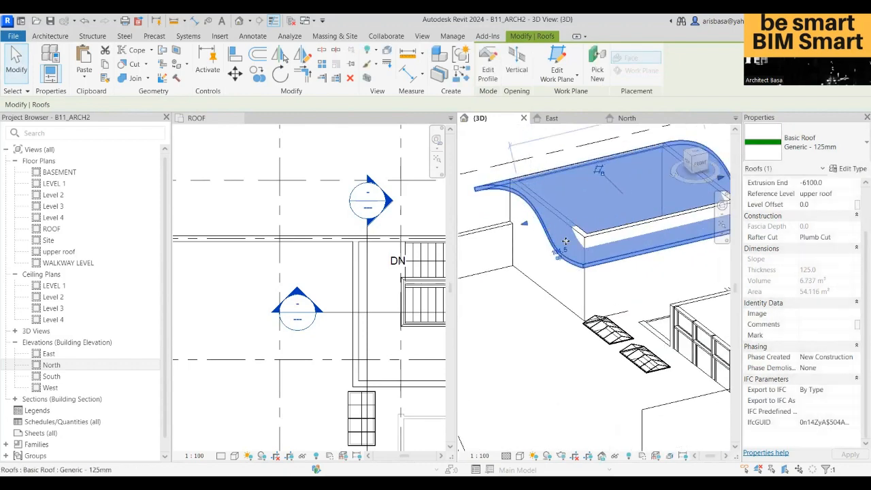
{"action": "middle_click_drag", "start_coordinate": [520, 224], "coordinate": [385, 261], "text": "shift"}
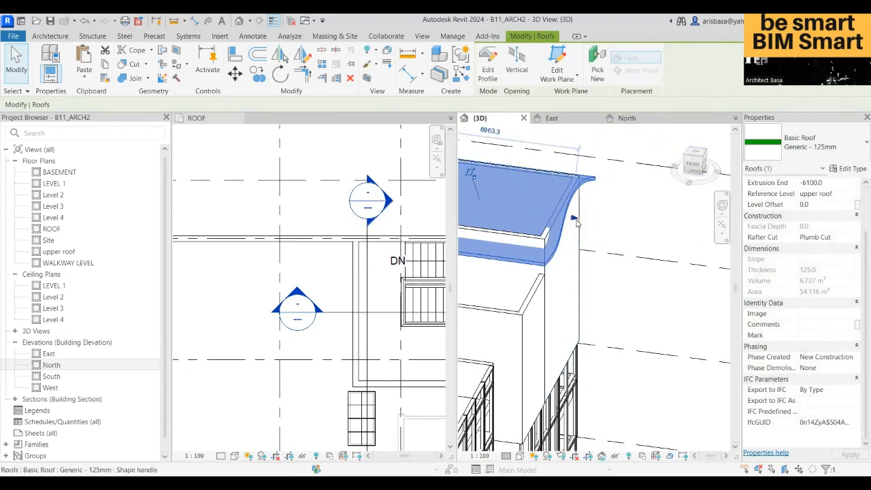
{"action": "left_click_drag", "start_coordinate": [573, 218], "coordinate": [595, 224]}
{"action": "middle_click_drag", "start_coordinate": [595, 241], "coordinate": [637, 267], "text": "shift"}
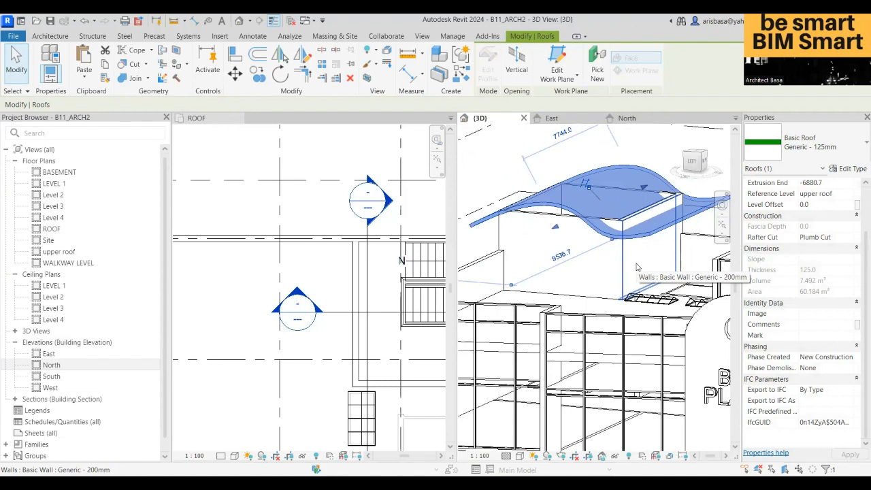
{"action": "key", "text": "Escape"}
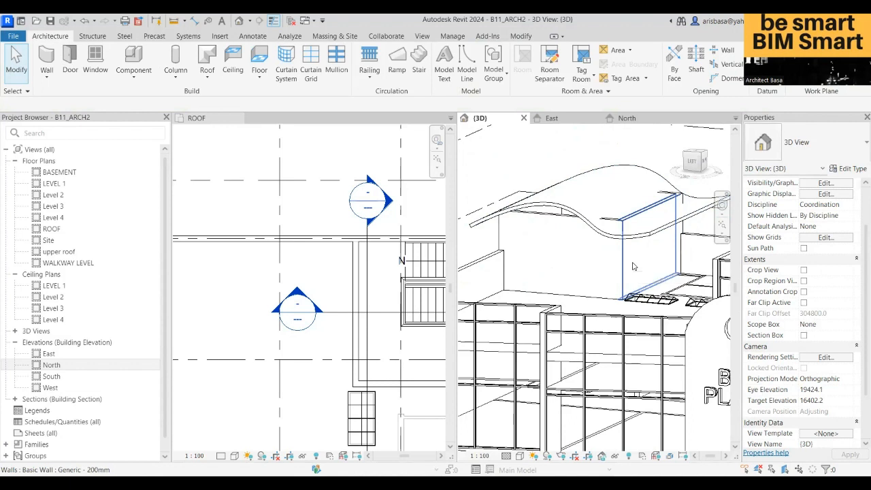
Step: Attach the tops of the four stair tower walls to the curved roof
{"action": "left_click", "coordinate": [632, 258]}
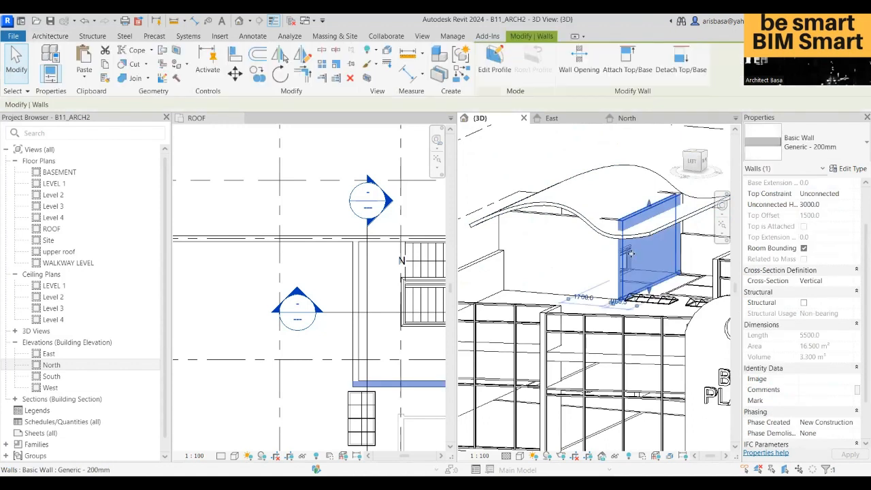
{"action": "left_click", "coordinate": [589, 258], "text": "ctrl"}
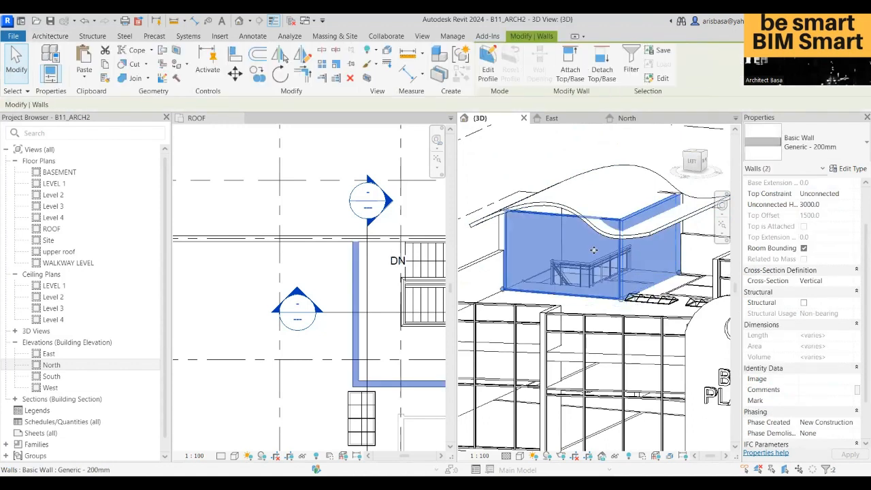
{"action": "middle_click_drag", "start_coordinate": [589, 259], "coordinate": [608, 261], "text": "shift"}
{"action": "left_click", "coordinate": [537, 246], "text": "ctrl"}
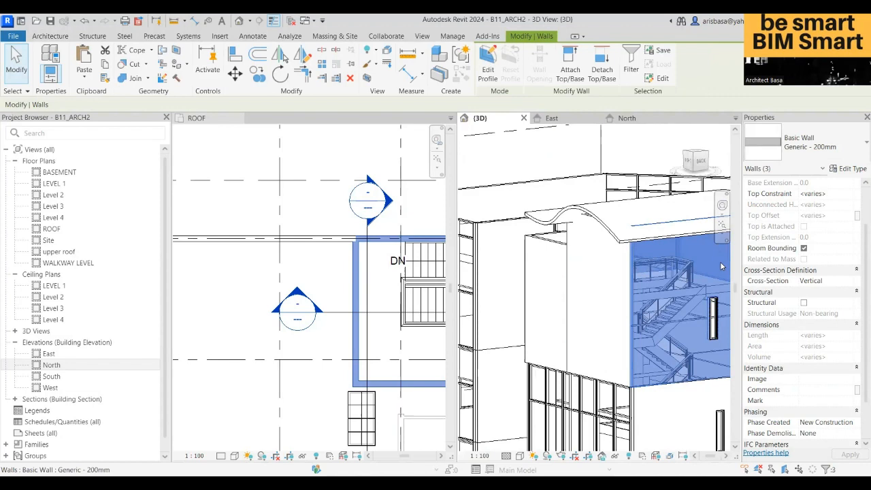
{"action": "left_click", "coordinate": [613, 259], "text": "ctrl"}
{"action": "middle_click_drag", "start_coordinate": [614, 258], "coordinate": [459, 284], "text": "shift"}
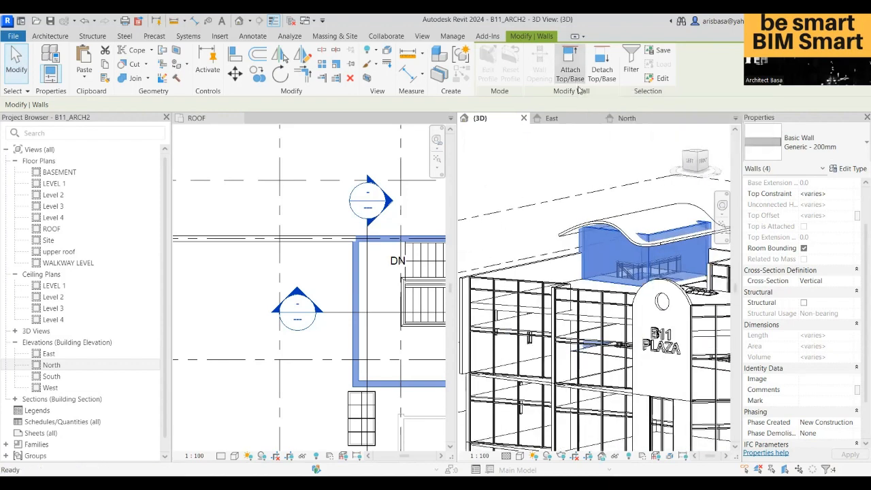
{"action": "left_click", "coordinate": [572, 71]}
{"action": "left_click", "coordinate": [635, 215]}
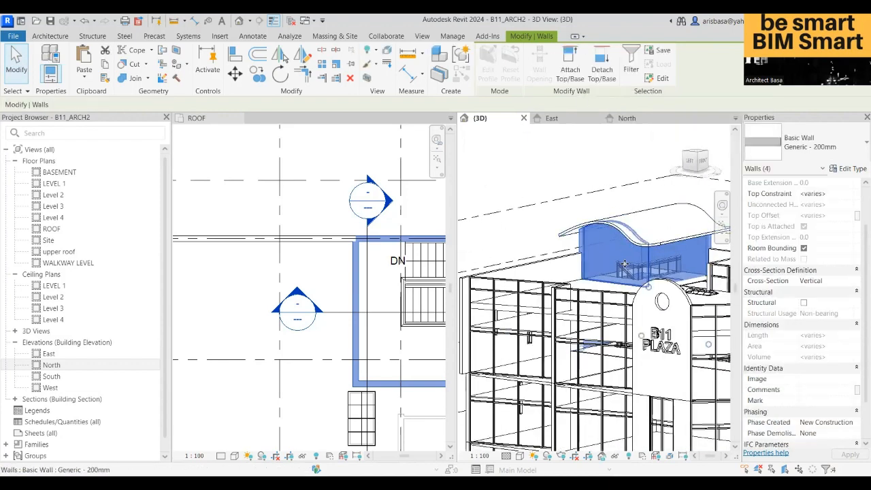
{"action": "middle_click_drag", "start_coordinate": [616, 232], "coordinate": [655, 219], "text": "shift"}
{"action": "scroll", "coordinate": [654, 219], "scroll_direction": "up", "scroll_amount": 2}
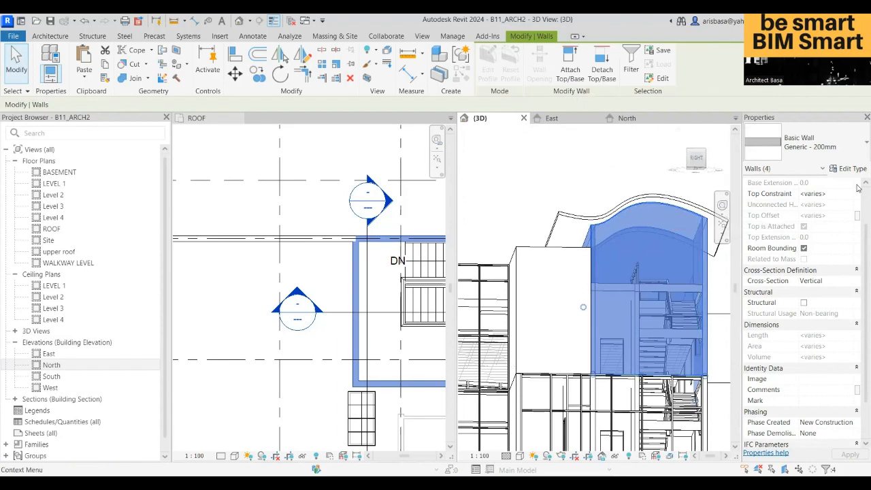
{"action": "scroll", "coordinate": [845, 237], "scroll_direction": "down", "scroll_amount": 2}
{"action": "middle_click_drag", "start_coordinate": [595, 259], "coordinate": [570, 275], "text": "shift"}
{"action": "left_click", "coordinate": [640, 312]}
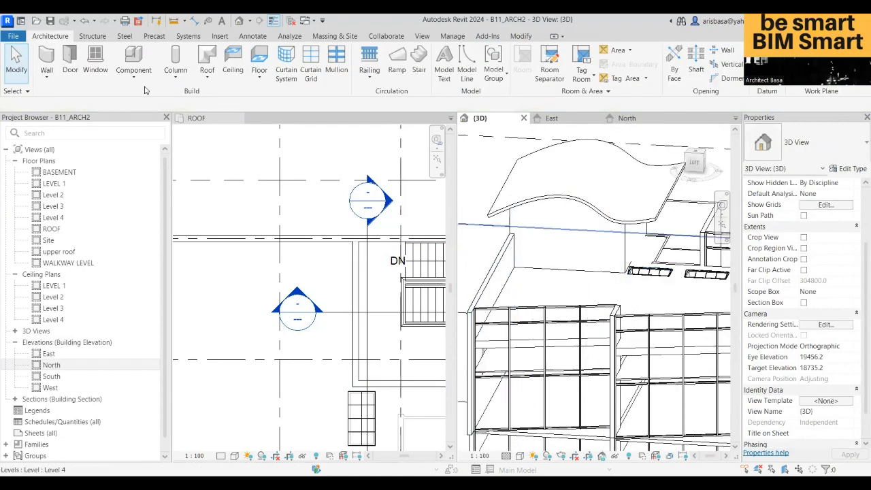
Step: Place an M_Single-Flush 0915 x 2134mm door in the stair's west wall, 500 mm from its north end at roof level
{"action": "left_click", "coordinate": [61, 71]}
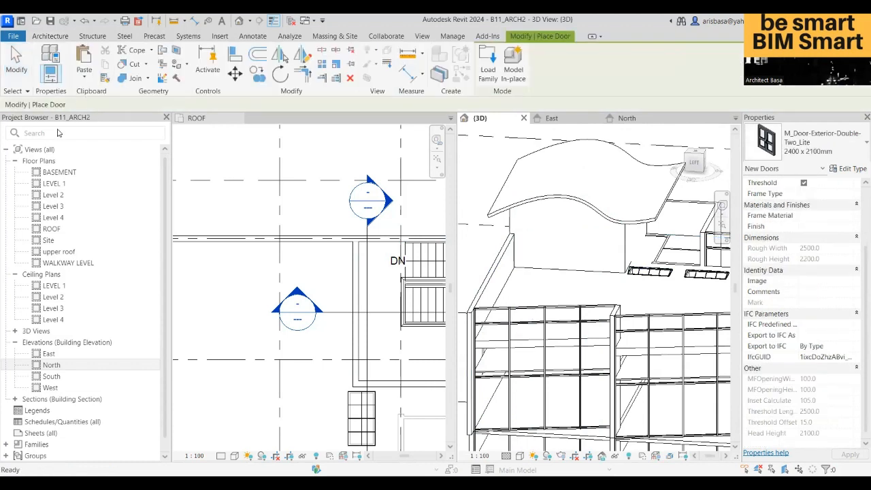
{"action": "left_click", "coordinate": [51, 36]}
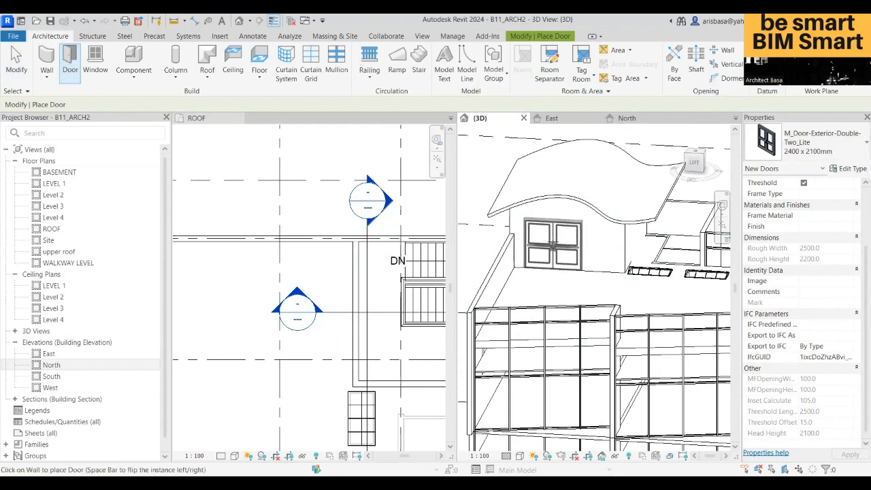
{"action": "left_click", "coordinate": [852, 145]}
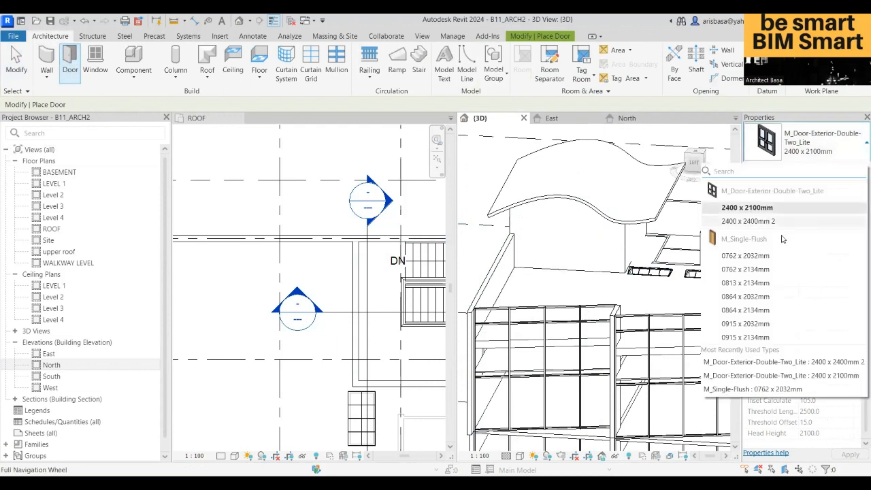
{"action": "left_click", "coordinate": [763, 337]}
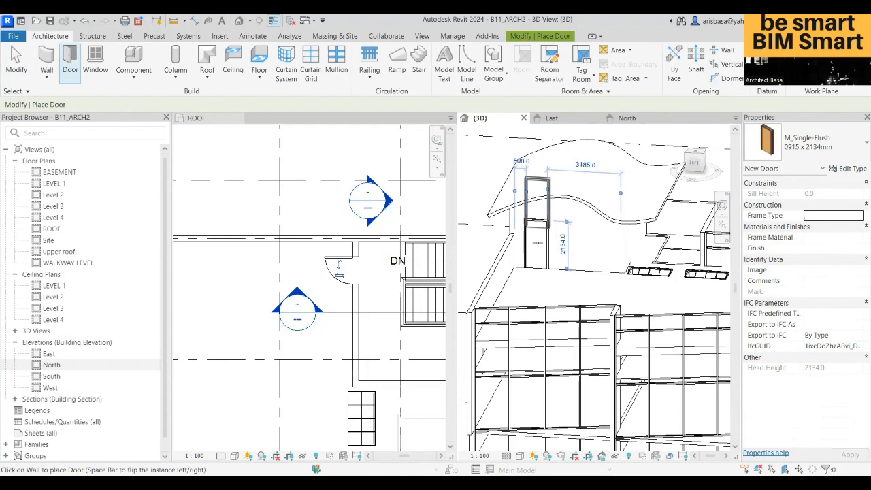
{"action": "scroll", "coordinate": [567, 228], "scroll_direction": "down", "scroll_amount": 3}
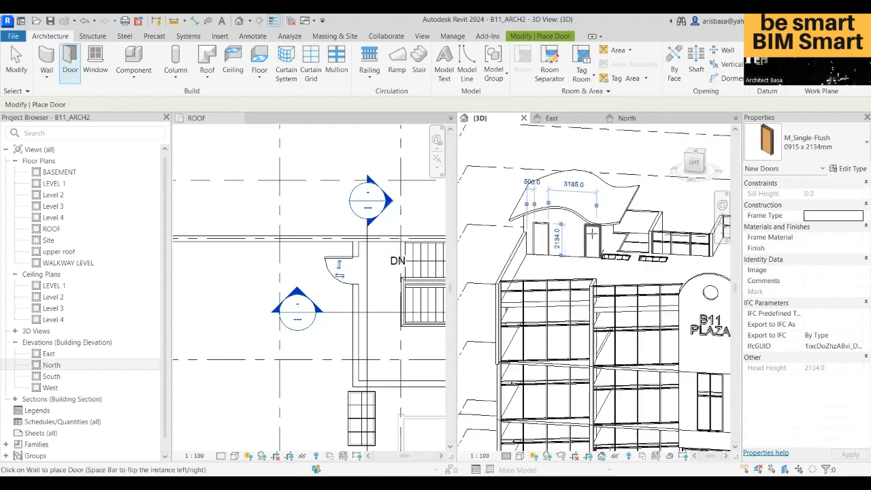
{"action": "key", "text": "Escape"}
Step: Try to place a fascia along the curved west edge of the stair tower roof
{"action": "middle_click_drag", "start_coordinate": [589, 238], "coordinate": [595, 195], "text": "shift"}
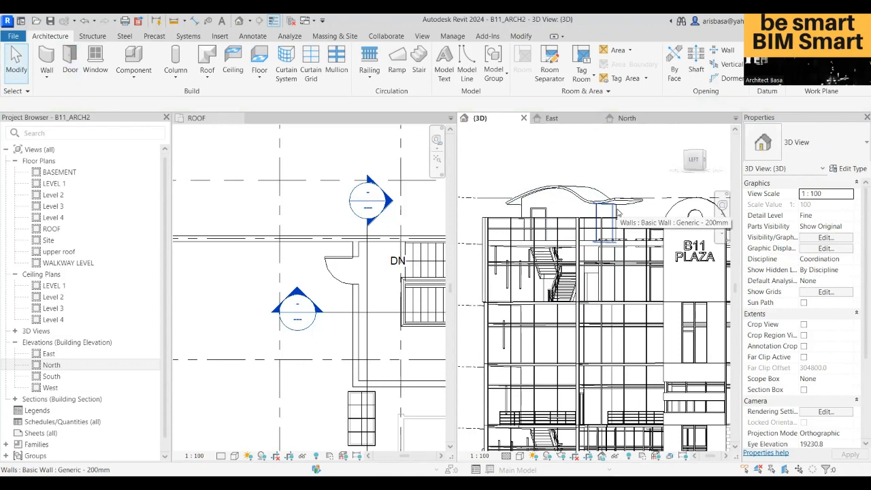
{"action": "middle_click_drag", "start_coordinate": [618, 213], "coordinate": [568, 252], "text": "shift"}
{"action": "scroll", "coordinate": [527, 203], "scroll_direction": "up", "scroll_amount": 3}
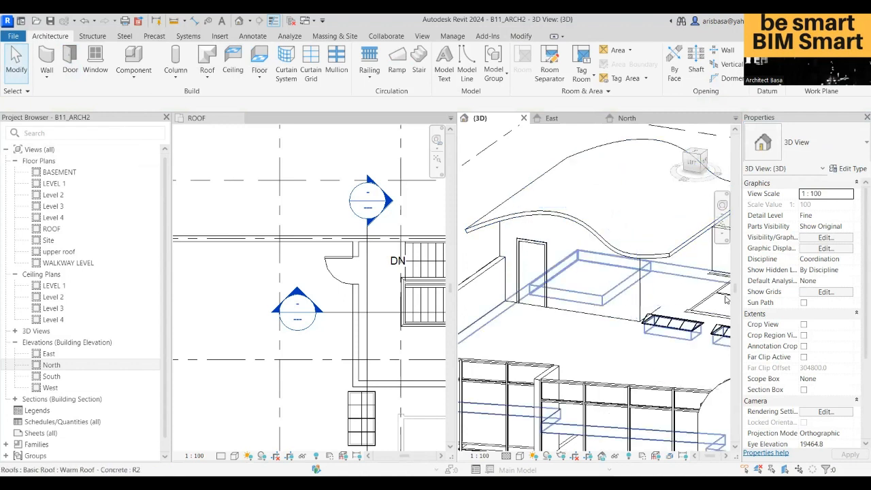
{"action": "left_click", "coordinate": [204, 81]}
{"action": "left_click", "coordinate": [234, 191]}
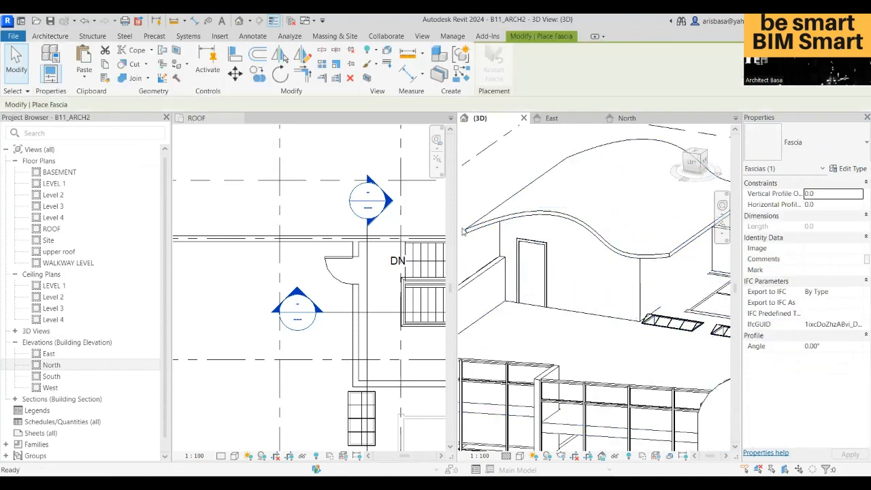
{"action": "scroll", "coordinate": [499, 222], "scroll_direction": "up", "scroll_amount": 2}
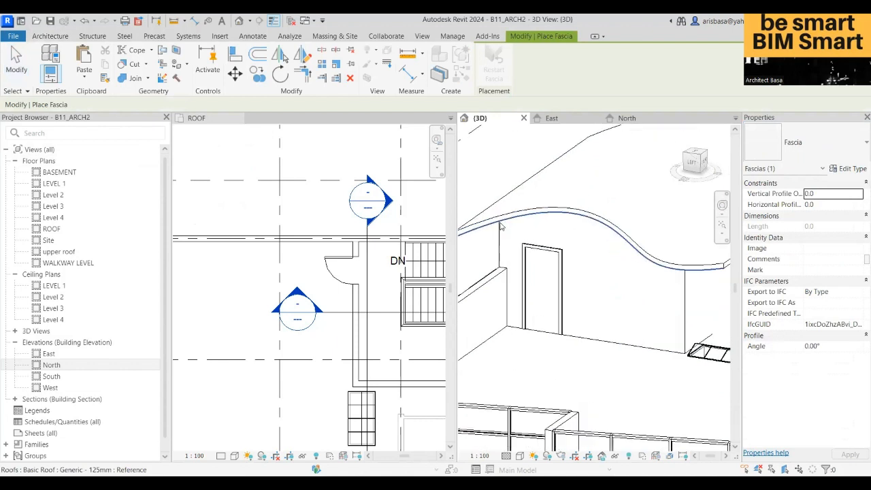
{"action": "middle_click_drag", "start_coordinate": [518, 228], "coordinate": [621, 224]}
{"action": "scroll", "coordinate": [568, 224], "scroll_direction": "up", "scroll_amount": 2}
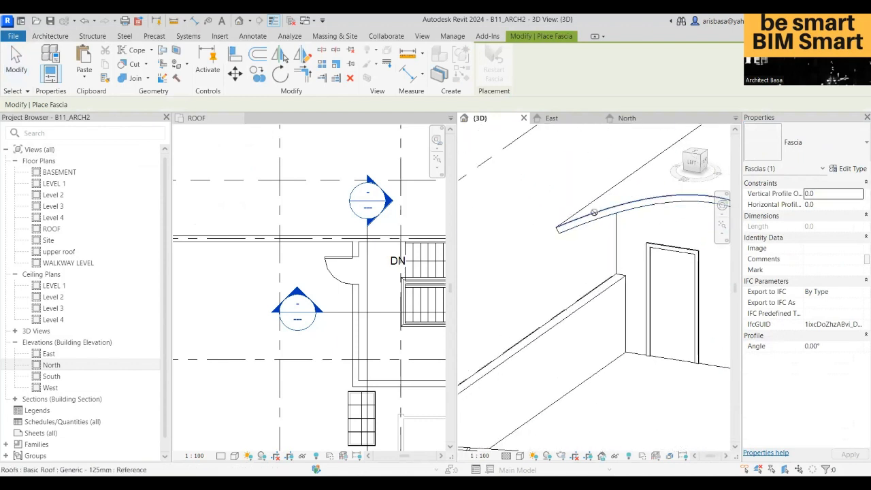
{"action": "left_click", "coordinate": [594, 213]}
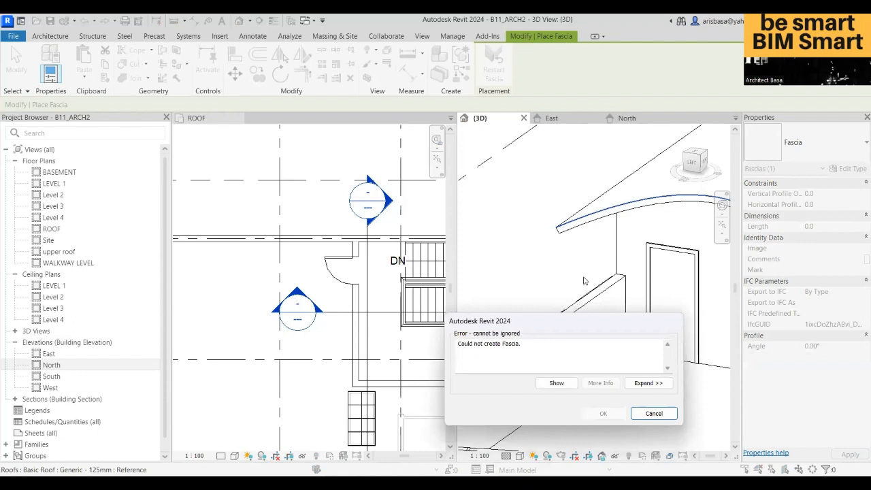
{"action": "key", "text": "Escape"}
Step: Place fascias along the straight north and south eaves of the curved stair tower roof
{"action": "middle_click_drag", "start_coordinate": [584, 280], "coordinate": [517, 288], "text": "shift"}
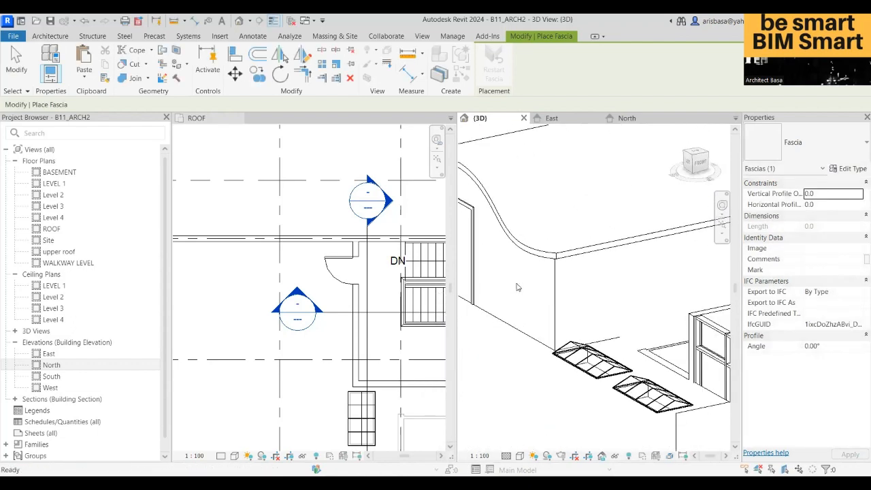
{"action": "left_click", "coordinate": [589, 255]}
{"action": "middle_click_drag", "start_coordinate": [589, 255], "coordinate": [787, 271], "text": "shift"}
{"action": "scroll", "coordinate": [554, 349], "scroll_direction": "up", "scroll_amount": 3}
{"action": "middle_click_drag", "start_coordinate": [637, 279], "coordinate": [575, 266], "text": "shift"}
{"action": "scroll", "coordinate": [568, 197], "scroll_direction": "up", "scroll_amount": 3}
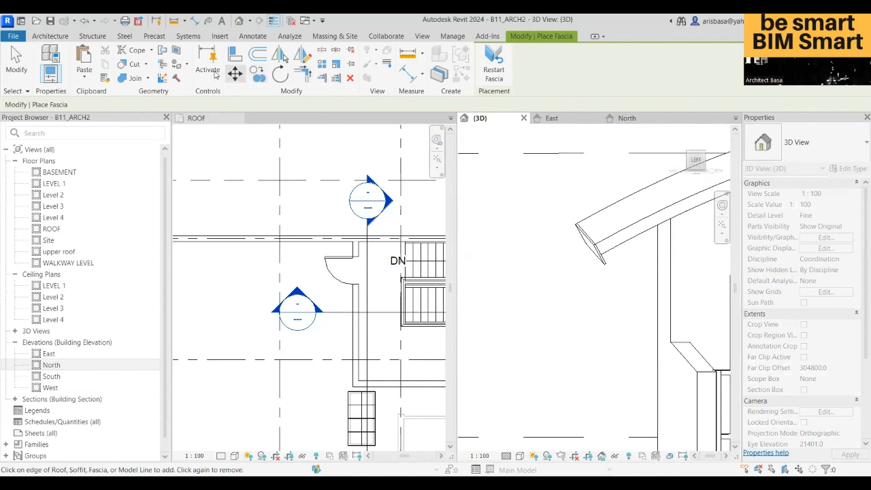
Step: Place a gutter along the fascia at the north eave of the curved roof
{"action": "left_click", "coordinate": [66, 38]}
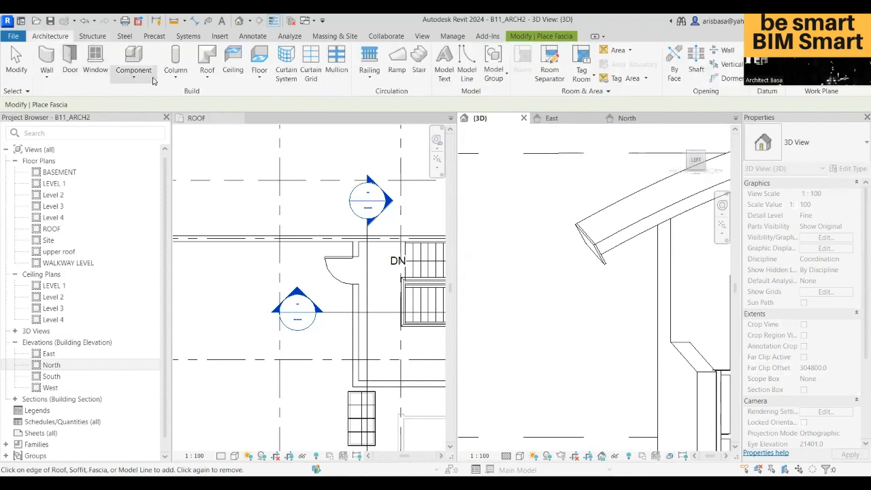
{"action": "left_click", "coordinate": [207, 76]}
{"action": "left_click", "coordinate": [234, 212]}
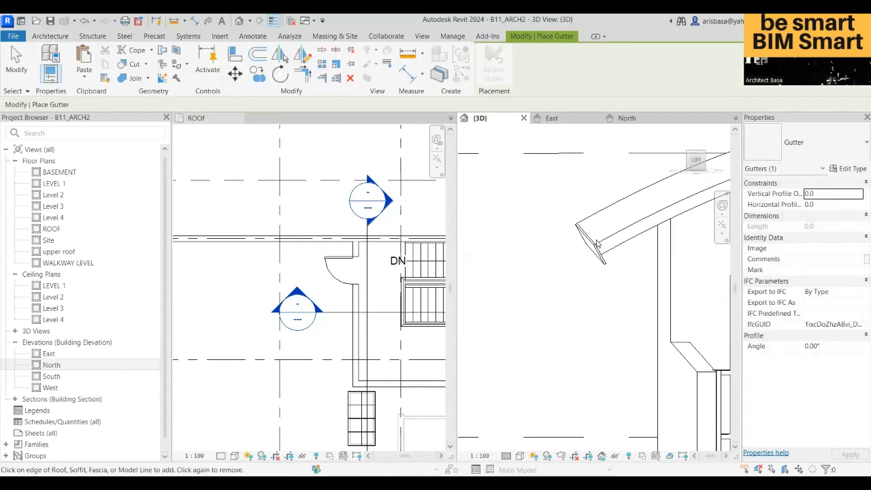
{"action": "scroll", "coordinate": [571, 245], "scroll_direction": "up", "scroll_amount": 2}
{"action": "left_click", "coordinate": [568, 262]}
{"action": "scroll", "coordinate": [576, 259], "scroll_direction": "down", "scroll_amount": 2}
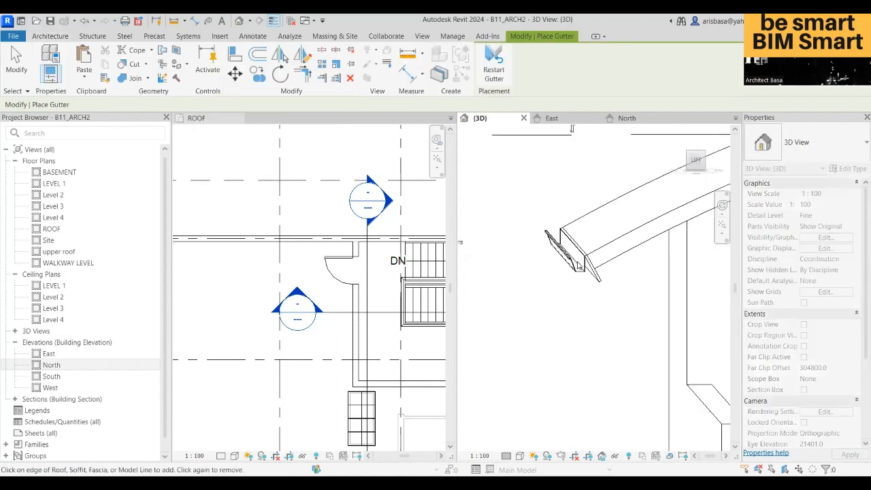
{"action": "scroll", "coordinate": [583, 261], "scroll_direction": "up", "scroll_amount": 3}
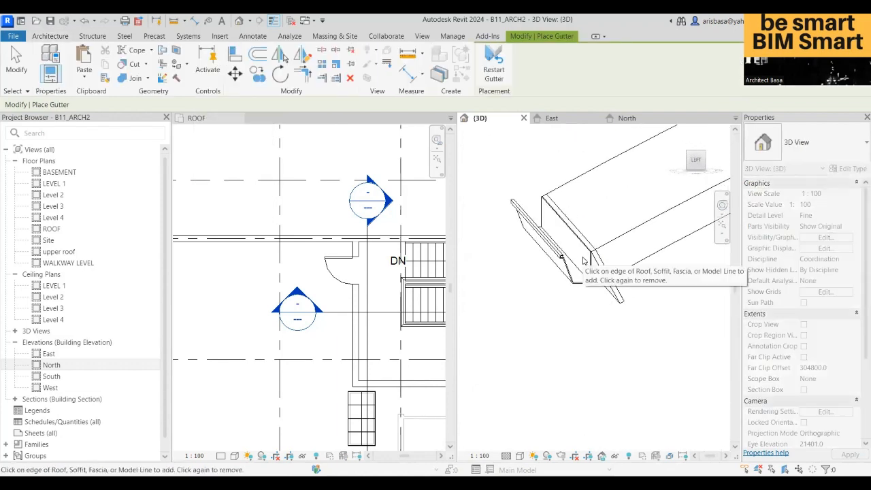
{"action": "scroll", "coordinate": [583, 261], "scroll_direction": "up", "scroll_amount": 2}
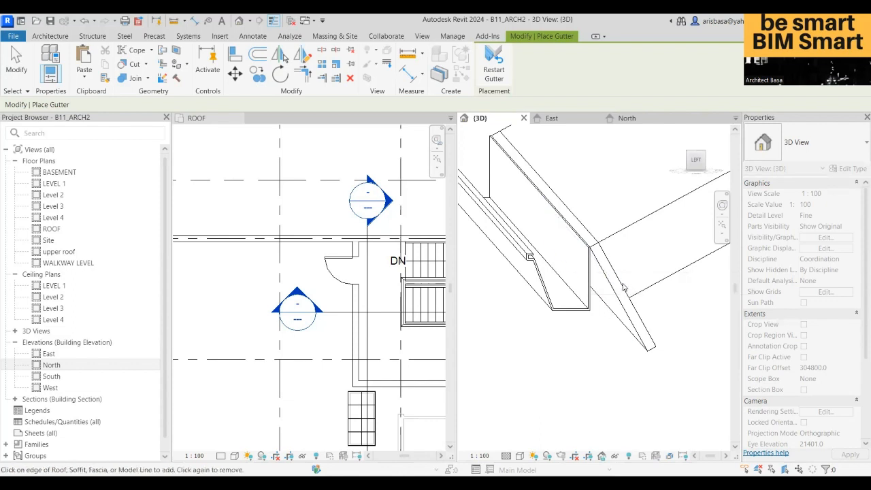
Step: Place a gutter along the fascia at the south eave of the curved roof and end gutter placement
{"action": "scroll", "coordinate": [618, 281], "scroll_direction": "down", "scroll_amount": 4}
{"action": "middle_click_drag", "start_coordinate": [639, 293], "coordinate": [333, 247]}
{"action": "scroll", "coordinate": [627, 256], "scroll_direction": "down", "scroll_amount": 3}
{"action": "middle_click_drag", "start_coordinate": [627, 256], "coordinate": [628, 262]}
{"action": "scroll", "coordinate": [679, 232], "scroll_direction": "up", "scroll_amount": 4}
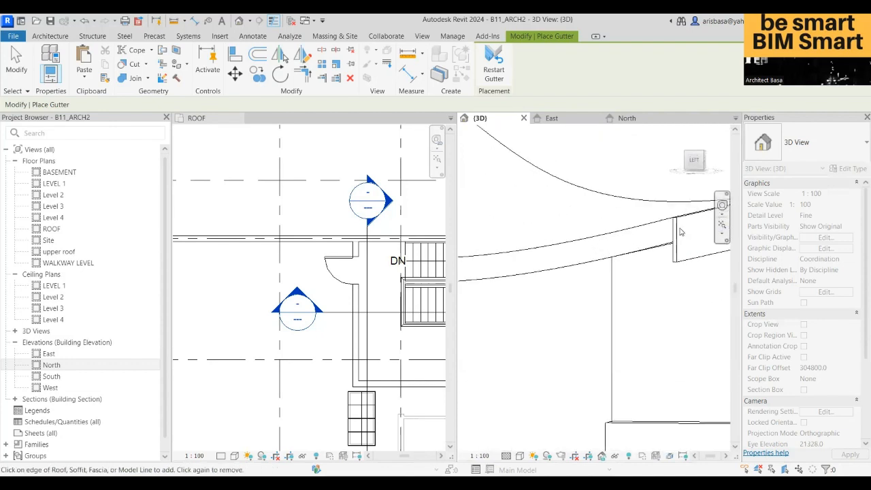
{"action": "scroll", "coordinate": [685, 235], "scroll_direction": "down", "scroll_amount": 1}
{"action": "middle_click_drag", "start_coordinate": [685, 236], "coordinate": [614, 232]}
{"action": "scroll", "coordinate": [544, 236], "scroll_direction": "up", "scroll_amount": 2}
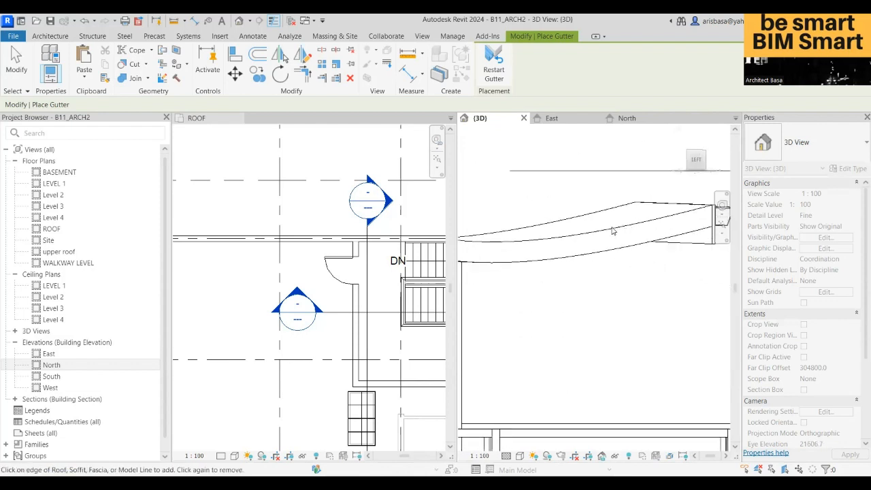
{"action": "middle_click_drag", "start_coordinate": [664, 185], "coordinate": [652, 198], "text": "shift"}
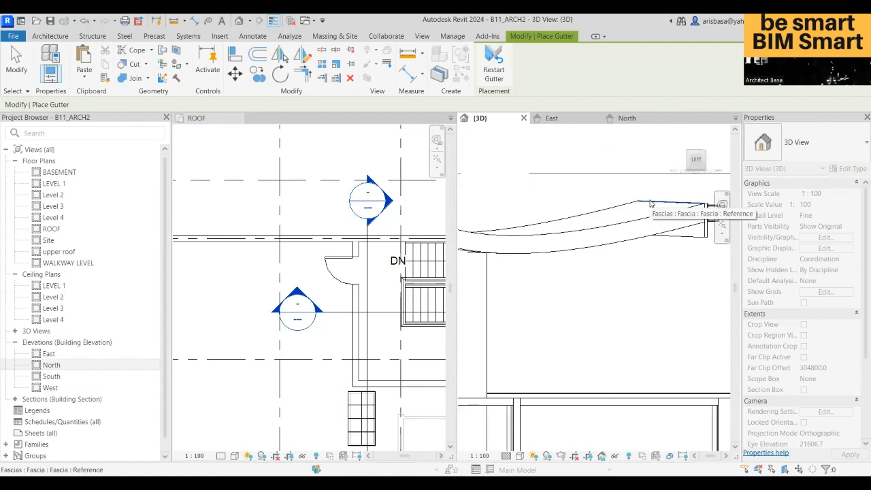
{"action": "middle_click_drag", "start_coordinate": [650, 204], "coordinate": [558, 228], "text": "shift"}
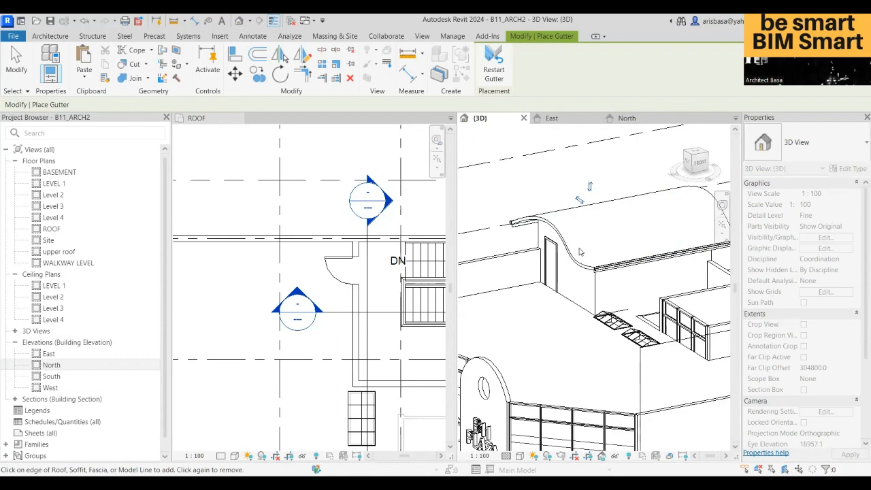
{"action": "mouse_move", "coordinate": [580, 252]}
{"action": "middle_mouse_down", "text": "shift"}
{"action": "mouse_move", "coordinate": [557, 235]}
{"action": "mouse_move", "coordinate": [594, 260]}
{"action": "middle_mouse_up", "text": "shift"}
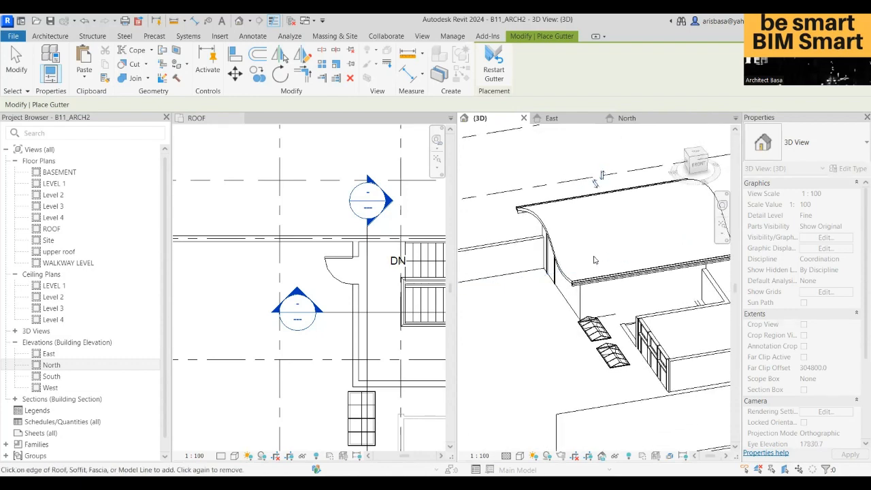
{"action": "middle_click_drag", "start_coordinate": [670, 252], "coordinate": [564, 209], "text": "shift"}
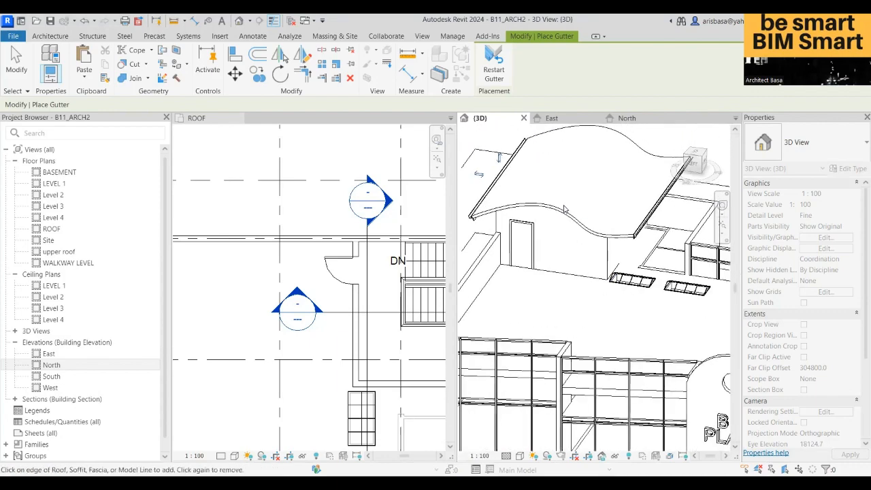
{"action": "scroll", "coordinate": [578, 206], "scroll_direction": "down", "scroll_amount": 4}
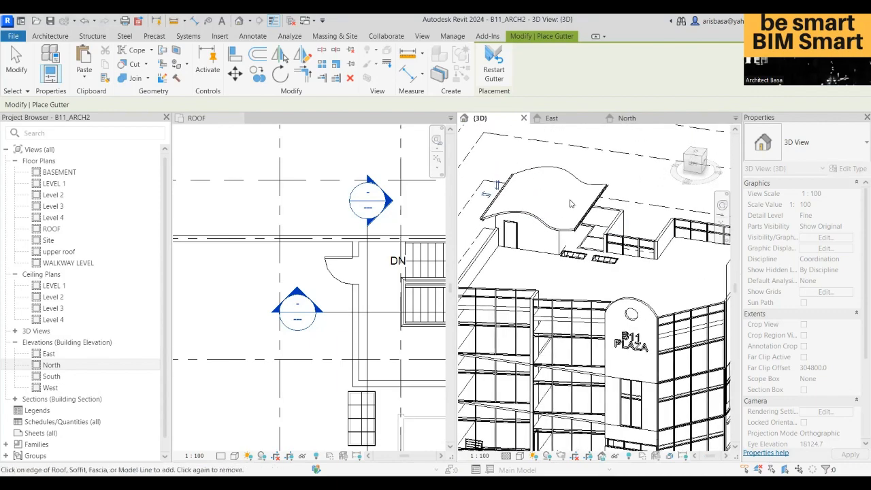
{"action": "key", "text": "Escape"}
{"action": "key", "text": "Escape"}
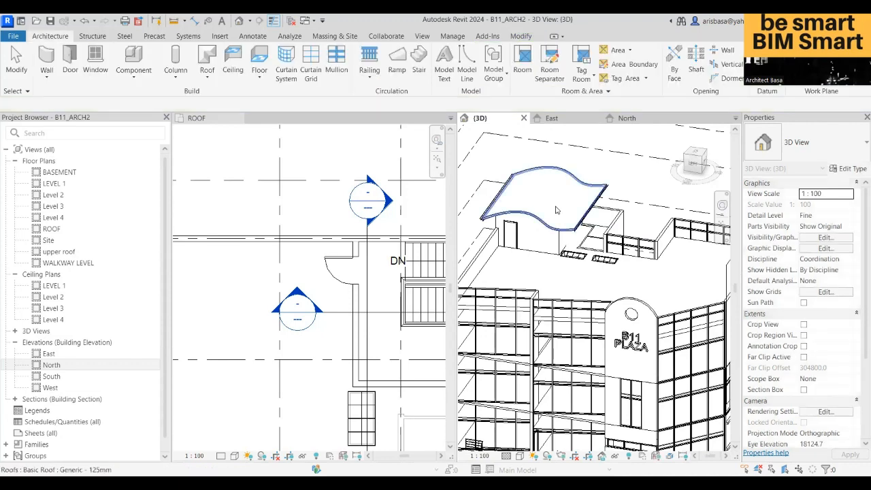
Step: Delete the stair tower's curved roof and undo the deletion
{"action": "left_click", "coordinate": [560, 207]}
{"action": "key", "text": "Delete"}
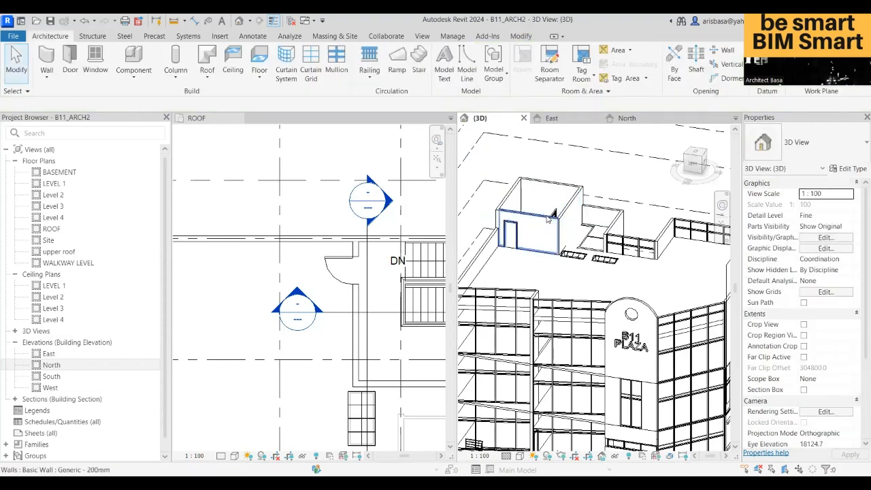
{"action": "middle_click_drag", "start_coordinate": [545, 231], "coordinate": [323, 107], "text": "shift"}
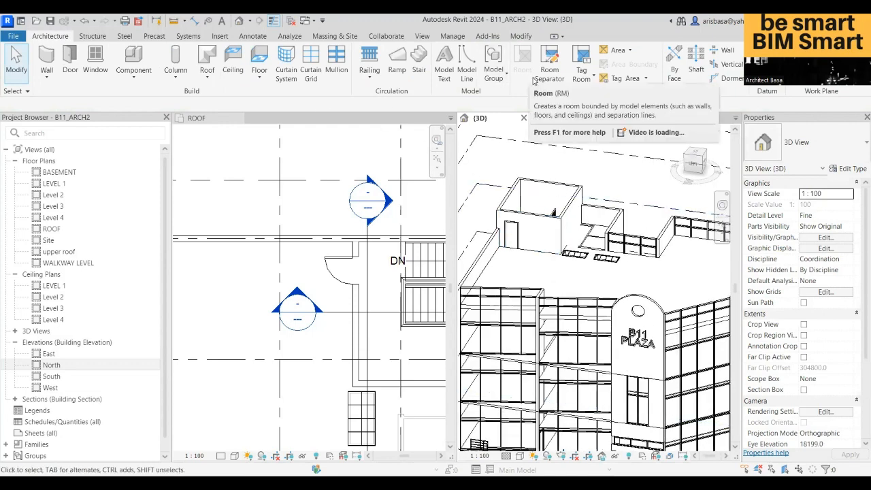
{"action": "key", "text": "ctrl+z"}
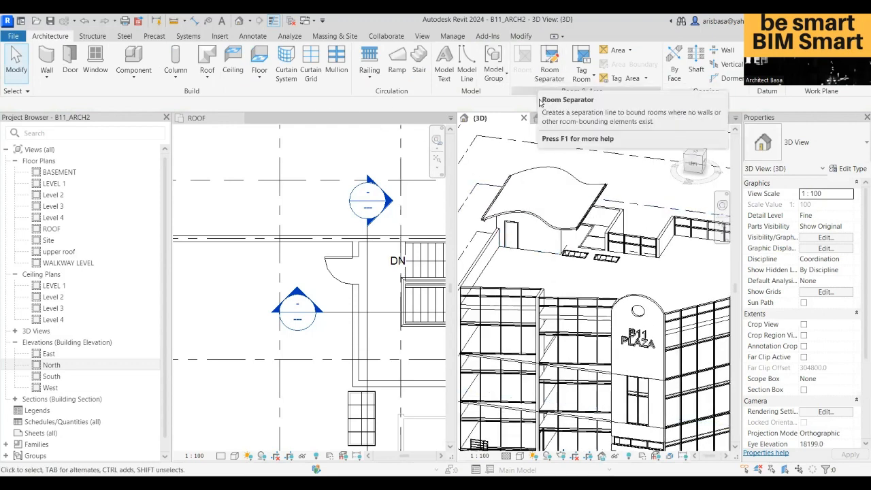
Step: Open the extrusion profile of the stair tower's curved roof for editing
{"action": "left_click", "coordinate": [564, 174]}
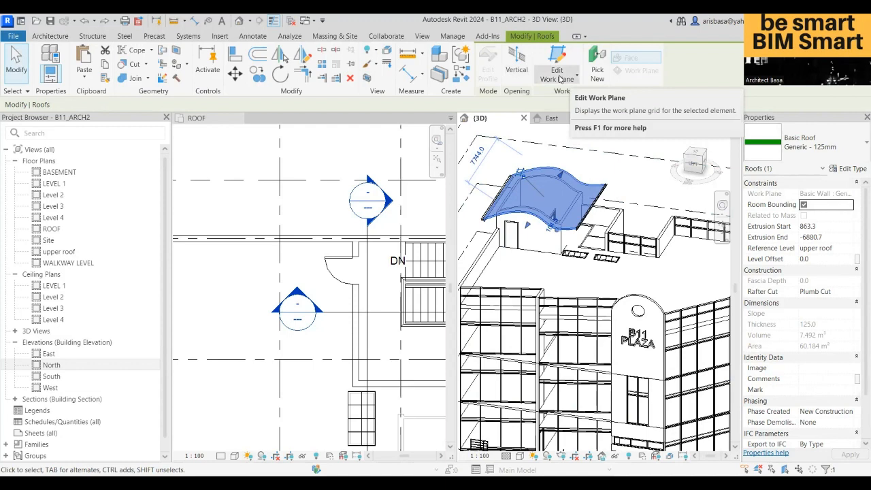
{"action": "key", "text": "Escape"}
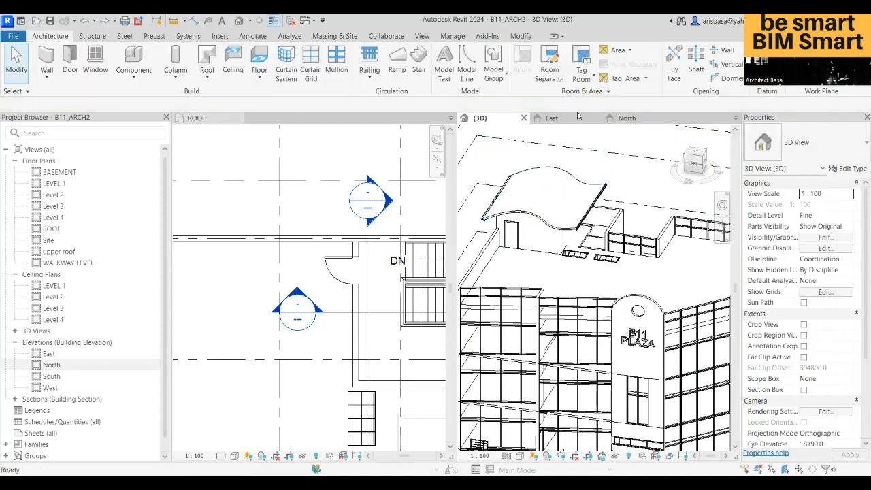
{"action": "left_click", "coordinate": [557, 176]}
{"action": "middle_click_drag", "start_coordinate": [559, 178], "coordinate": [542, 157], "text": "shift"}
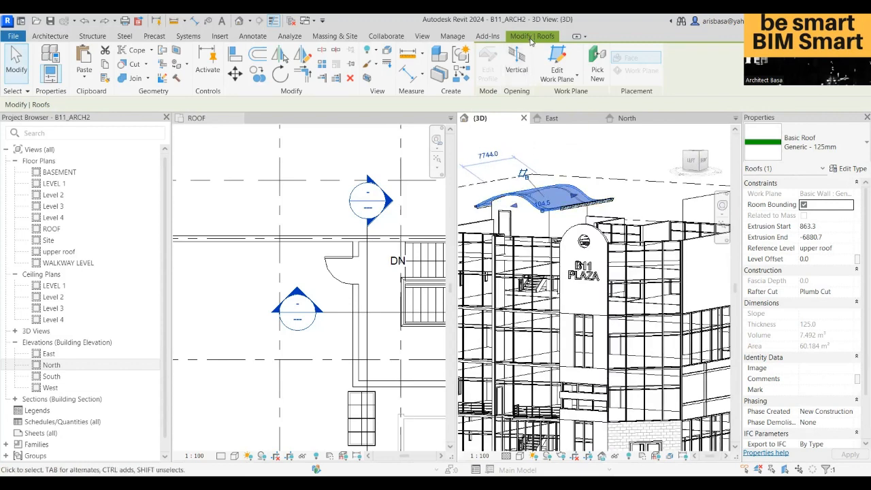
{"action": "left_click", "coordinate": [569, 83]}
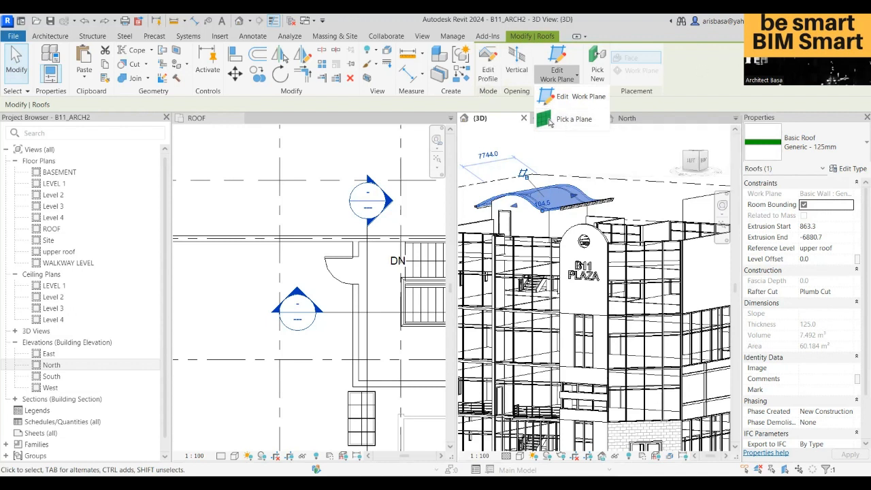
{"action": "left_click", "coordinate": [722, 71]}
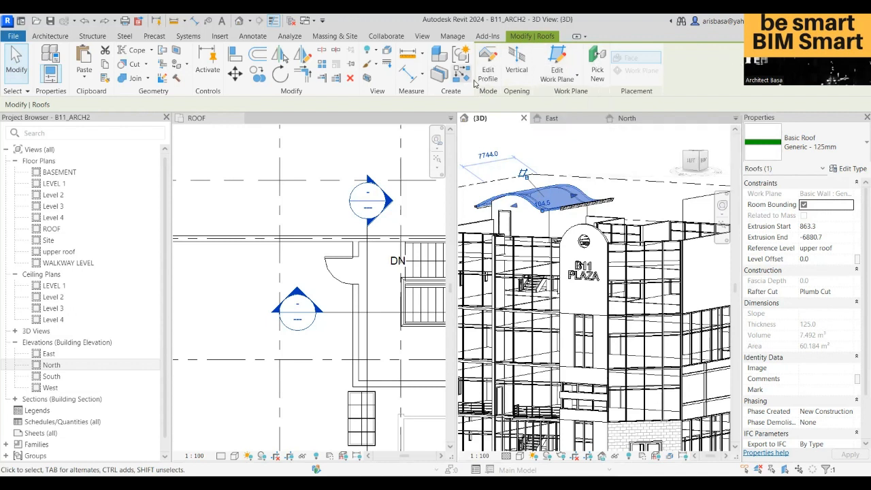
{"action": "left_click", "coordinate": [488, 73]}
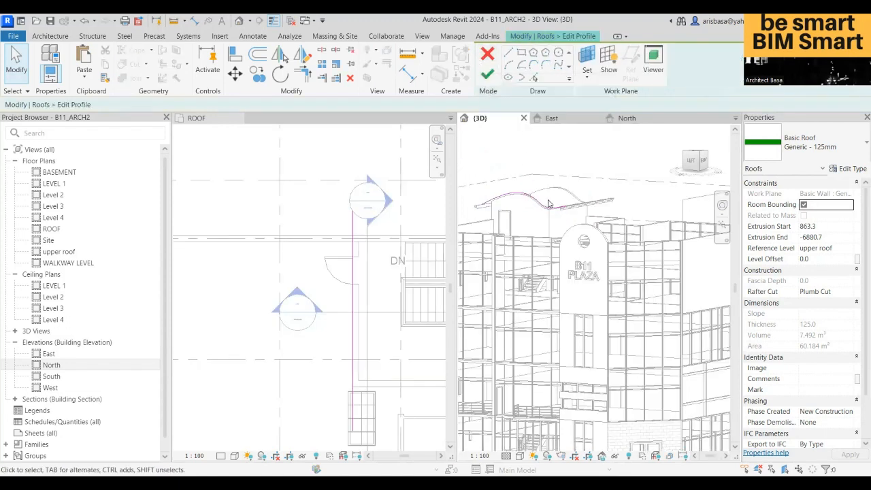
Step: Remove the curved spline from the roof's profile sketch
{"action": "scroll", "coordinate": [536, 202], "scroll_direction": "up", "scroll_amount": 3}
{"action": "middle_click_drag", "start_coordinate": [512, 214], "coordinate": [620, 224]}
{"action": "scroll", "coordinate": [607, 209], "scroll_direction": "up", "scroll_amount": 2}
{"action": "scroll", "coordinate": [606, 210], "scroll_direction": "up", "scroll_amount": 1}
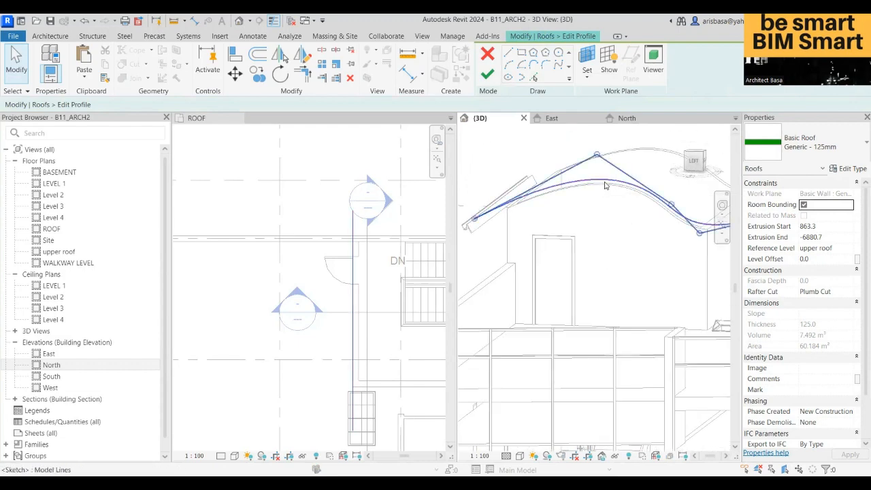
{"action": "left_click", "coordinate": [611, 179]}
{"action": "key", "text": "Escape"}
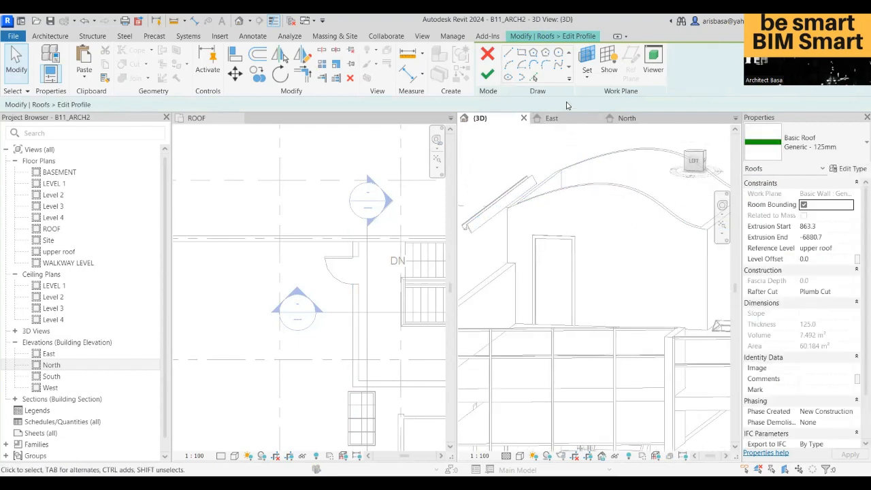
Step: Sketch the roof's extrusion profile as three straight sloping segments and finish it, deleting the fascia elements that block the change
{"action": "left_click", "coordinate": [508, 57]}
{"action": "left_click", "coordinate": [468, 220]}
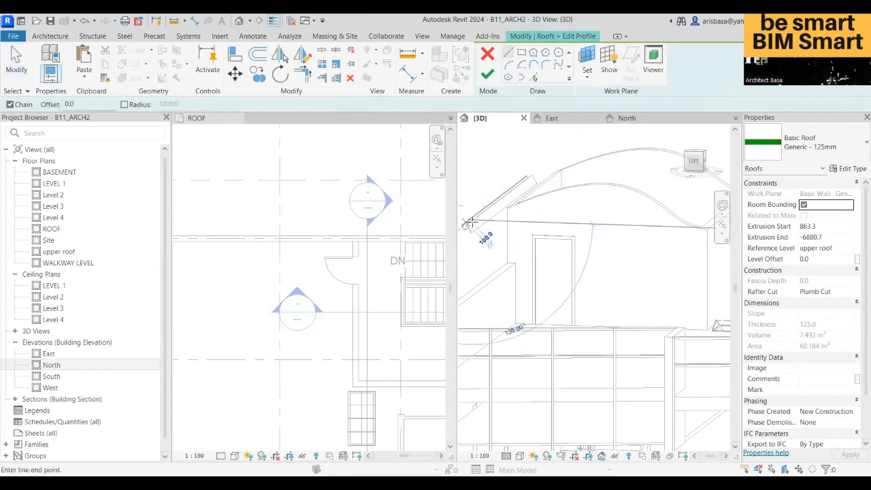
{"action": "left_click", "coordinate": [605, 197]}
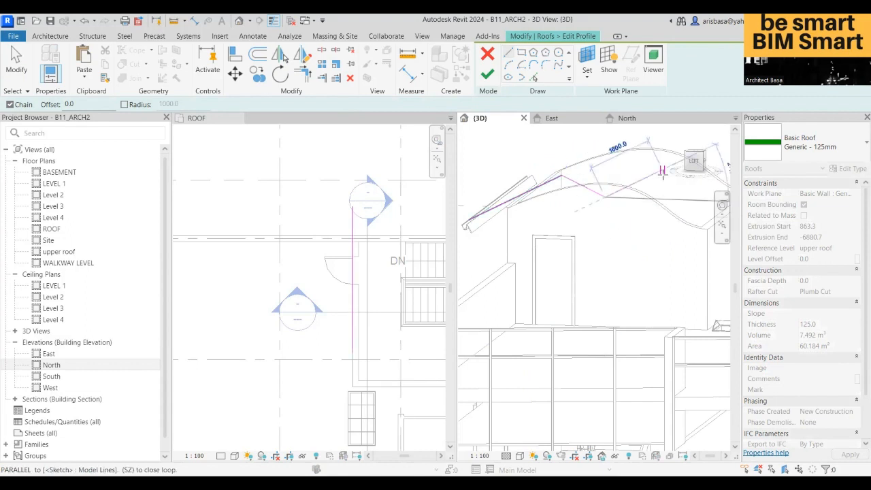
{"action": "middle_click_drag", "start_coordinate": [652, 184], "coordinate": [586, 193]}
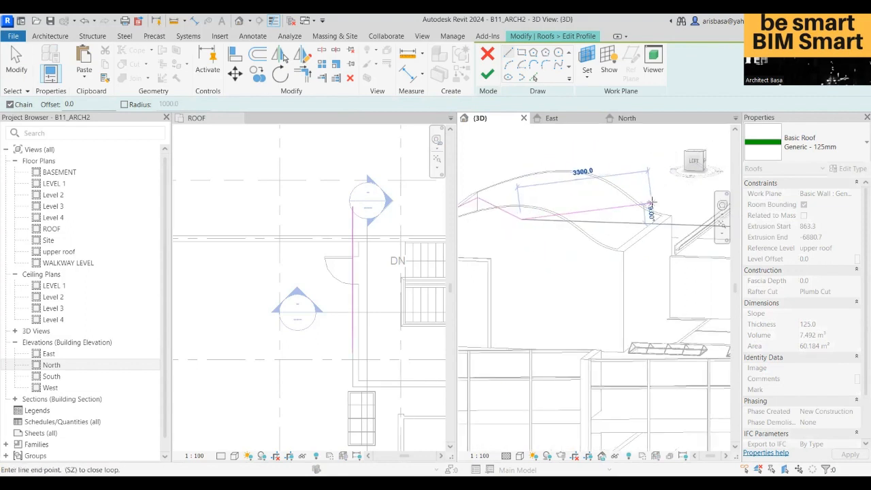
{"action": "middle_click_drag", "start_coordinate": [670, 200], "coordinate": [646, 221], "text": "shift"}
{"action": "scroll", "coordinate": [640, 225], "scroll_direction": "up", "scroll_amount": 1}
{"action": "key", "text": "Escape"}
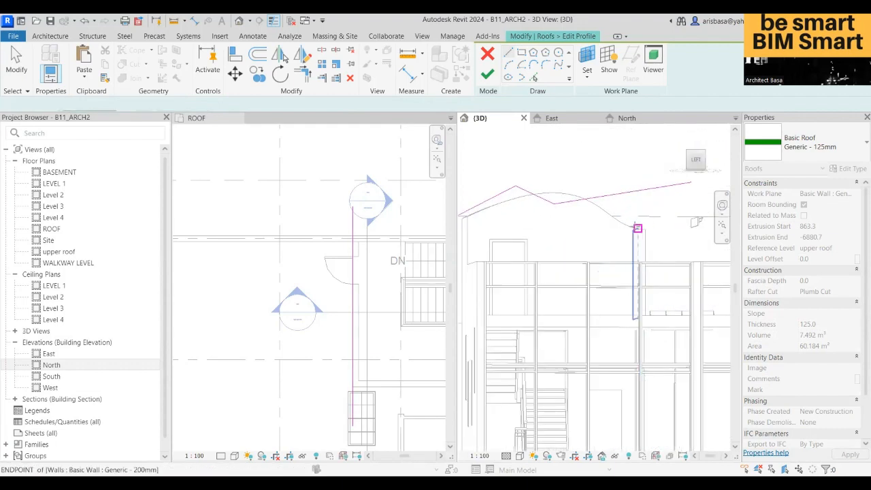
{"action": "left_click", "coordinate": [488, 73]}
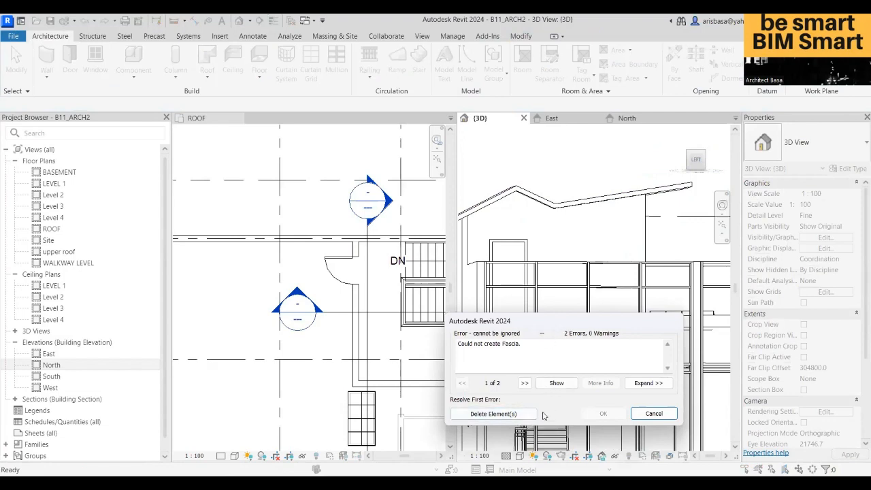
{"action": "left_click", "coordinate": [504, 415]}
Step: Examine the reshaped stair tower roof and the building's front facade in 3D
{"action": "middle_click_drag", "start_coordinate": [581, 245], "coordinate": [587, 279], "text": "shift"}
{"action": "key", "text": "Escape"}
{"action": "middle_click_drag", "start_coordinate": [575, 280], "coordinate": [616, 274], "text": "shift"}
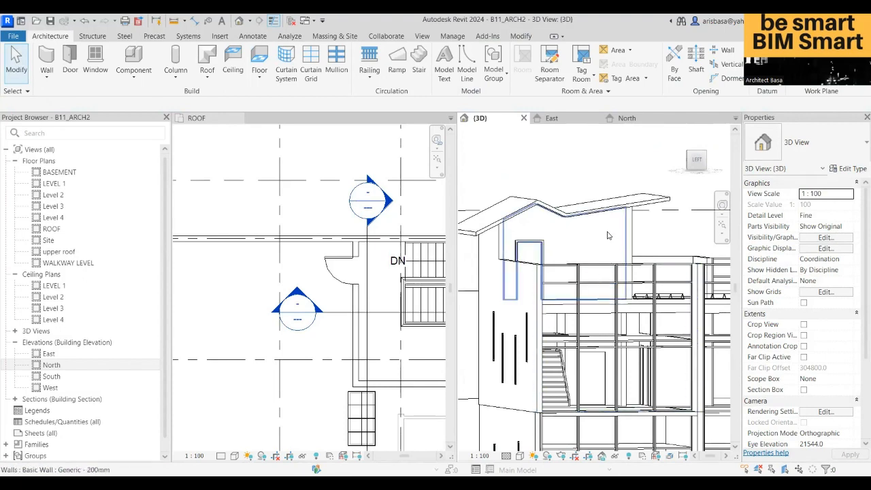
{"action": "scroll", "coordinate": [608, 235], "scroll_direction": "down", "scroll_amount": 1}
{"action": "middle_click_drag", "start_coordinate": [608, 235], "coordinate": [563, 269], "text": "shift"}
{"action": "scroll", "coordinate": [646, 257], "scroll_direction": "down", "scroll_amount": 2}
{"action": "scroll", "coordinate": [659, 255], "scroll_direction": "down", "scroll_amount": 2}
{"action": "scroll", "coordinate": [592, 264], "scroll_direction": "up", "scroll_amount": 3}
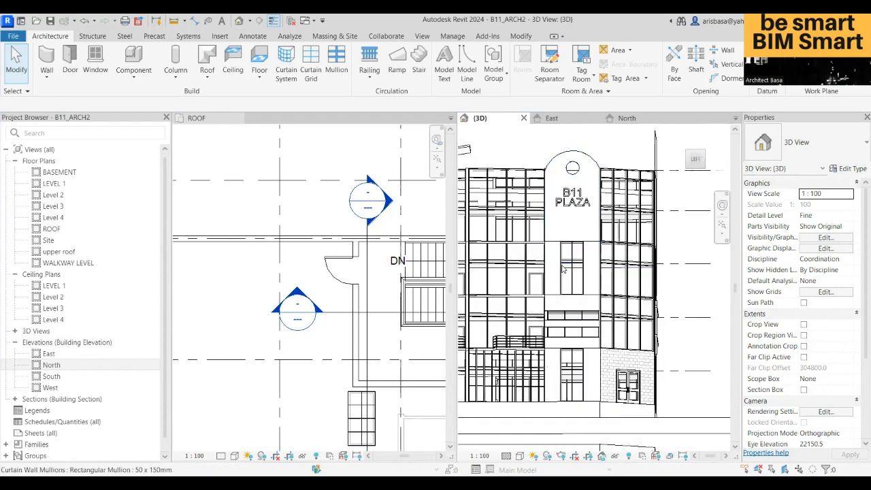
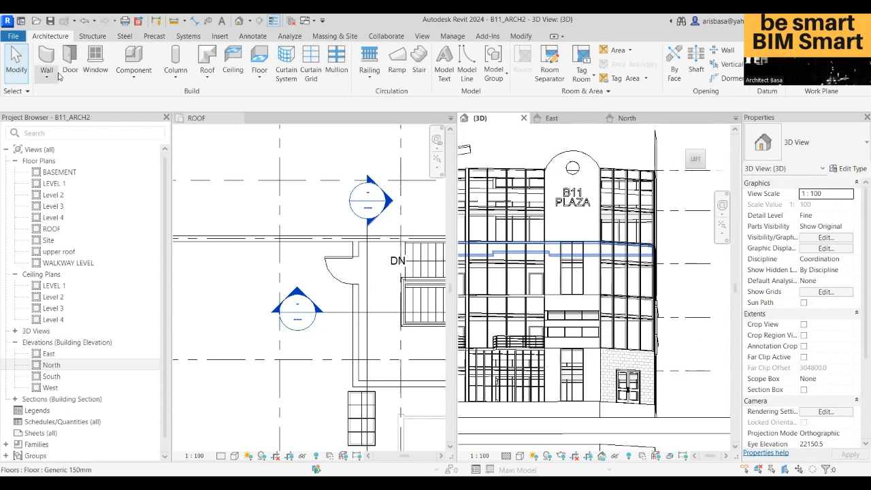
{"action": "left_click", "coordinate": [176, 78]}
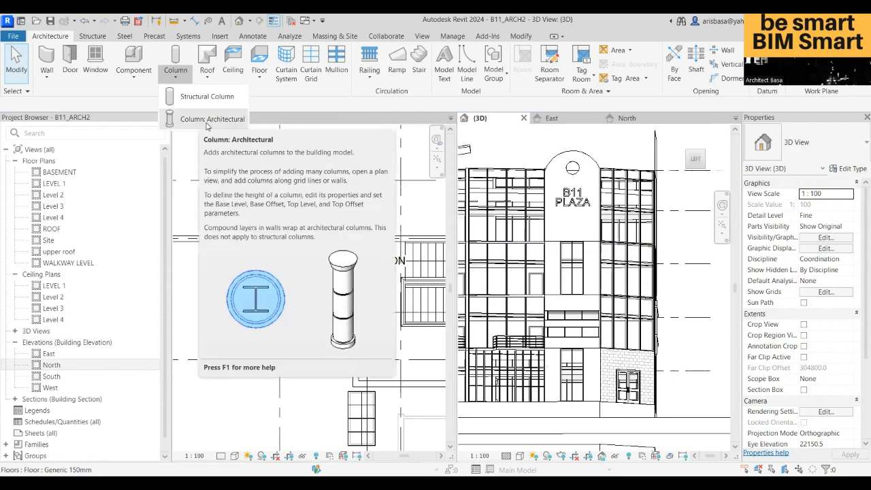
{"action": "left_click", "coordinate": [207, 120]}
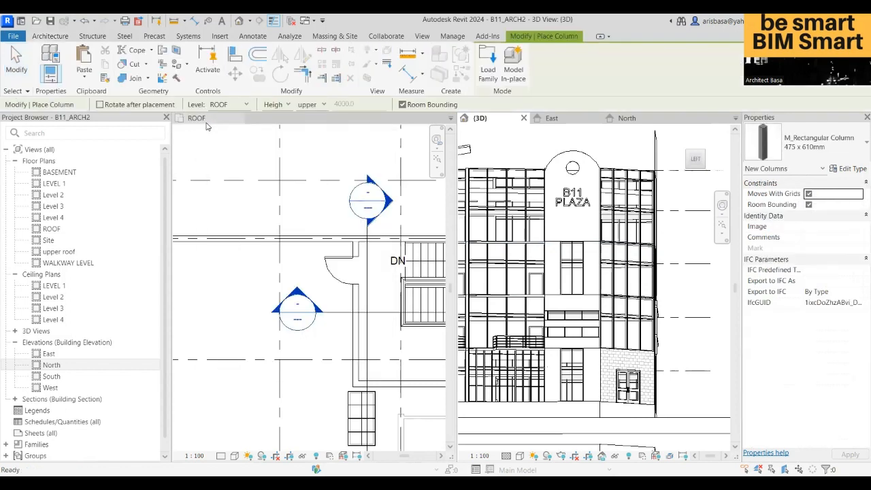
{"action": "left_click", "coordinate": [846, 156]}
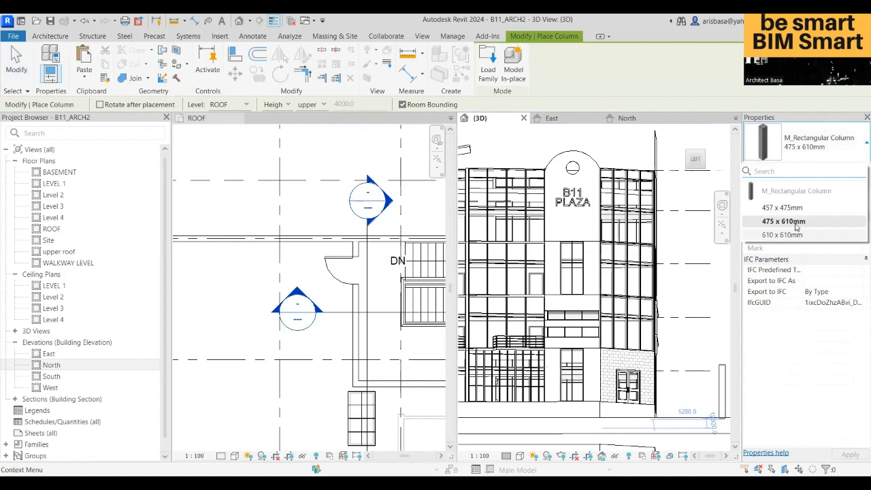
{"action": "mouse_move", "coordinate": [795, 230]}
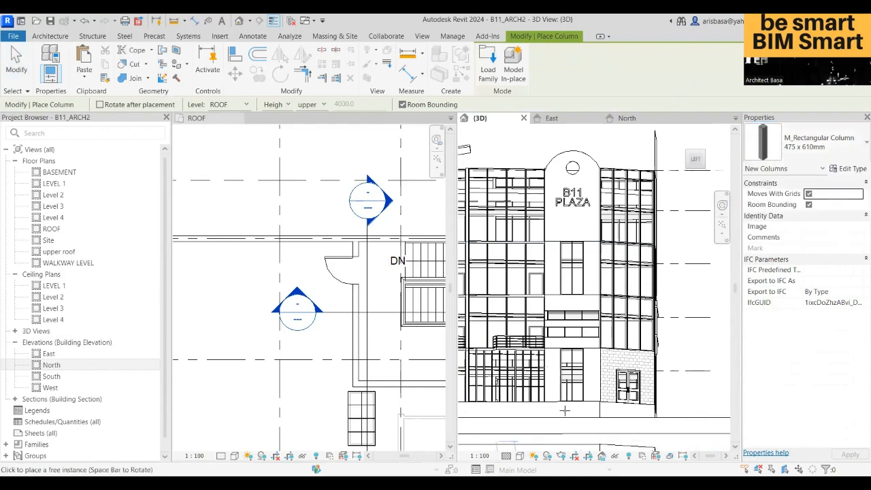
{"action": "scroll", "coordinate": [537, 390], "scroll_direction": "up", "scroll_amount": 3}
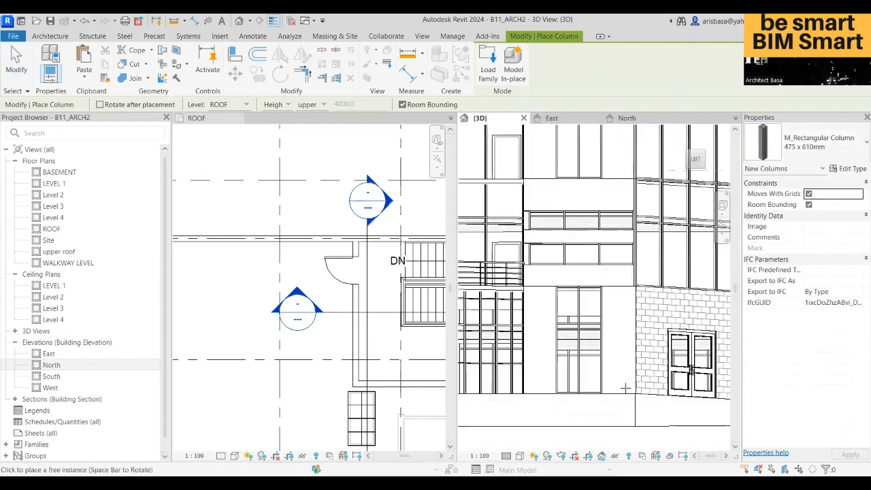
{"action": "scroll", "coordinate": [612, 317], "scroll_direction": "down", "scroll_amount": 3}
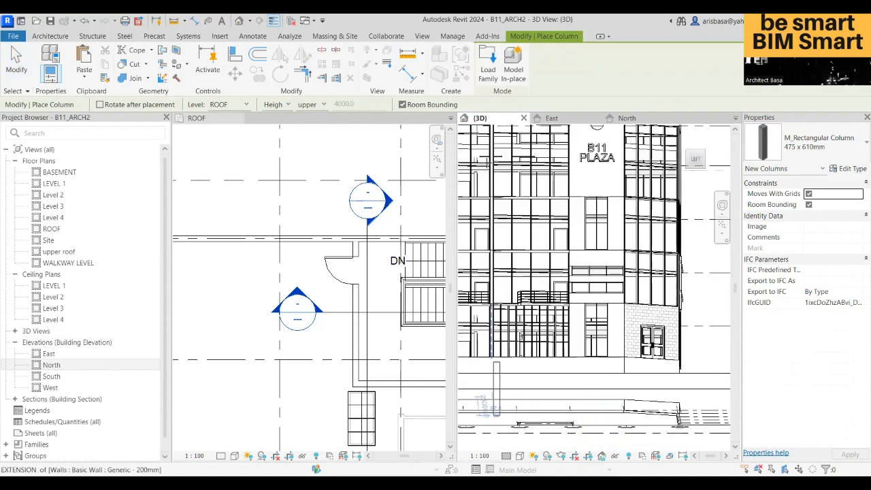
Step: Open the LEVEL 1 floor plan and start editing the boundary of its Generic 150mm floor
{"action": "left_click", "coordinate": [55, 184]}
{"action": "double_click", "coordinate": [68, 185]}
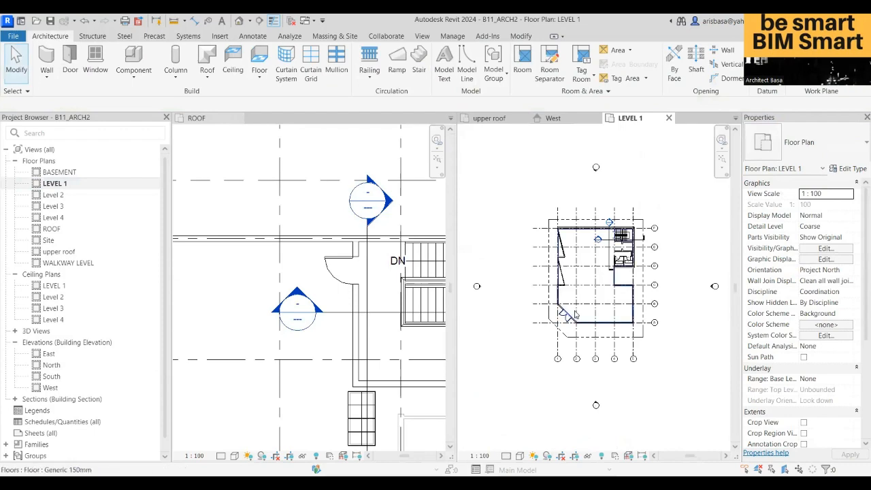
{"action": "scroll", "coordinate": [509, 288], "scroll_direction": "up", "scroll_amount": 5}
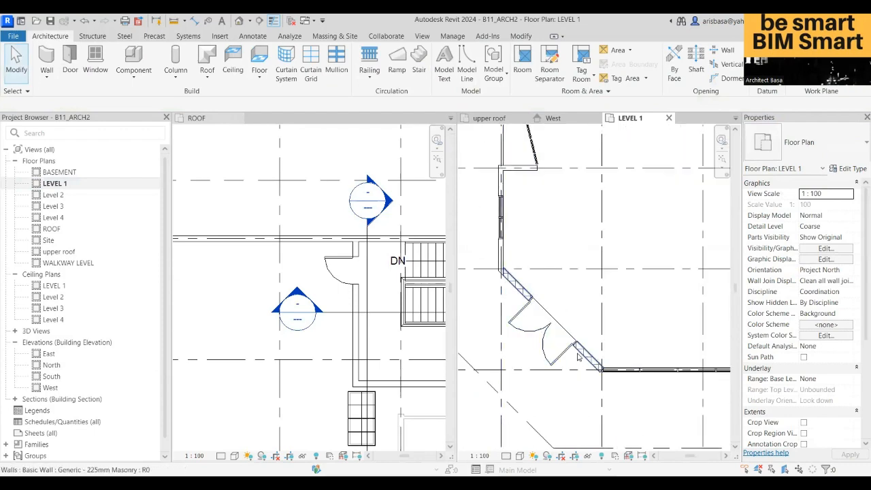
{"action": "scroll", "coordinate": [509, 288], "scroll_direction": "down", "scroll_amount": 2}
{"action": "middle_click_drag", "start_coordinate": [574, 306], "coordinate": [572, 324]}
{"action": "left_click", "coordinate": [616, 292]}
{"action": "scroll", "coordinate": [573, 324], "scroll_direction": "down", "scroll_amount": 2}
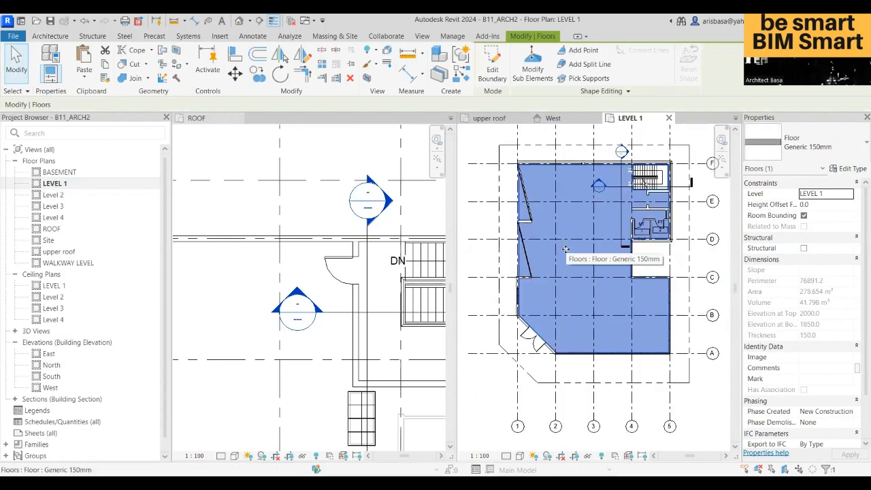
{"action": "left_click", "coordinate": [492, 66]}
{"action": "scroll", "coordinate": [526, 341], "scroll_direction": "up", "scroll_amount": 3}
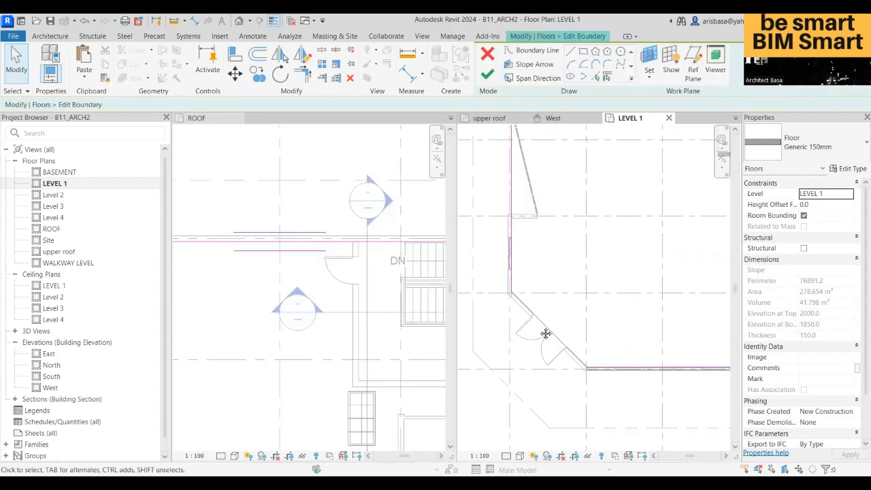
Step: Extend the floor boundary outside the angled corner entrance with a rectangle about 5574 mm long, and delete the original diagonal edge
{"action": "left_click", "coordinate": [572, 60]}
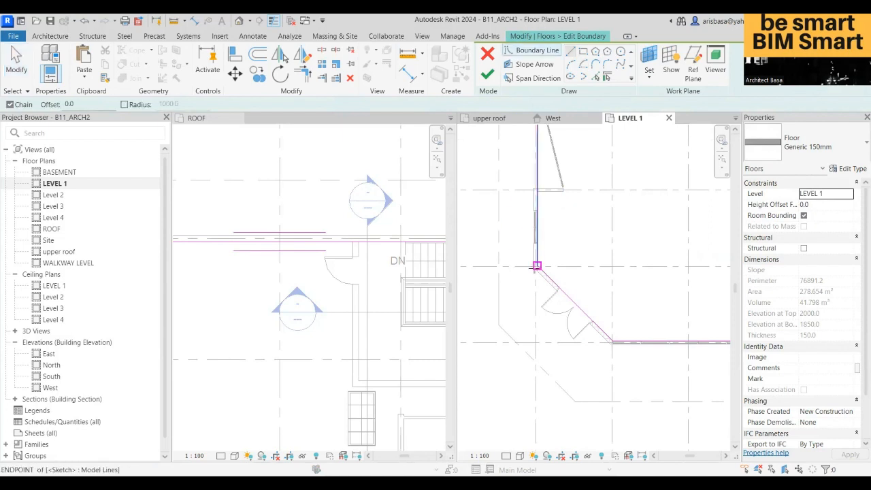
{"action": "left_click", "coordinate": [537, 267]}
{"action": "left_click", "coordinate": [501, 304]}
{"action": "key", "text": "Escape"}
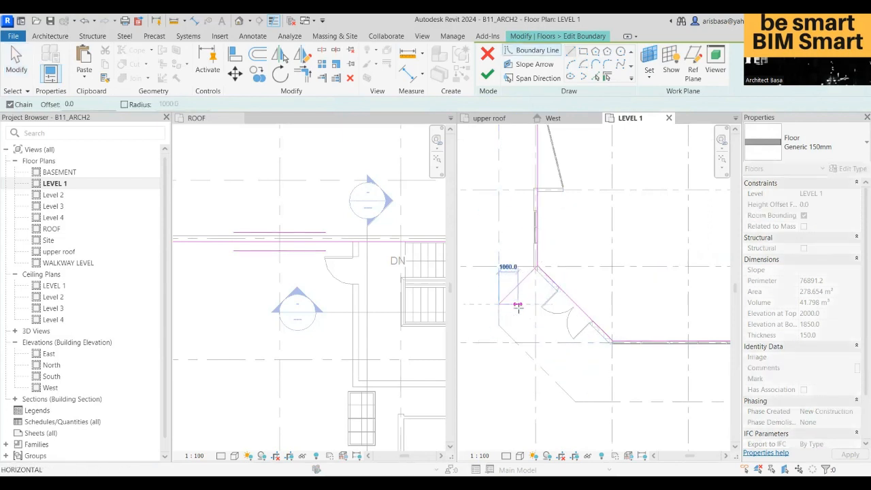
{"action": "left_click", "coordinate": [612, 341]}
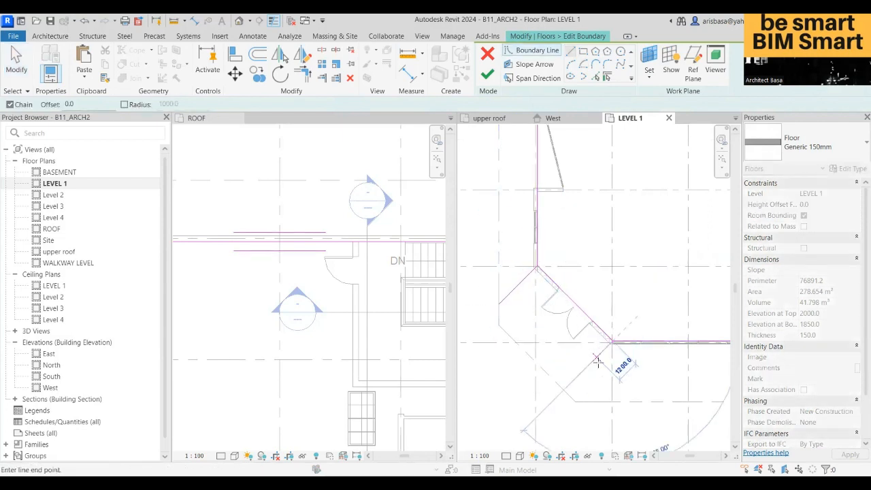
{"action": "left_click", "coordinate": [574, 379]}
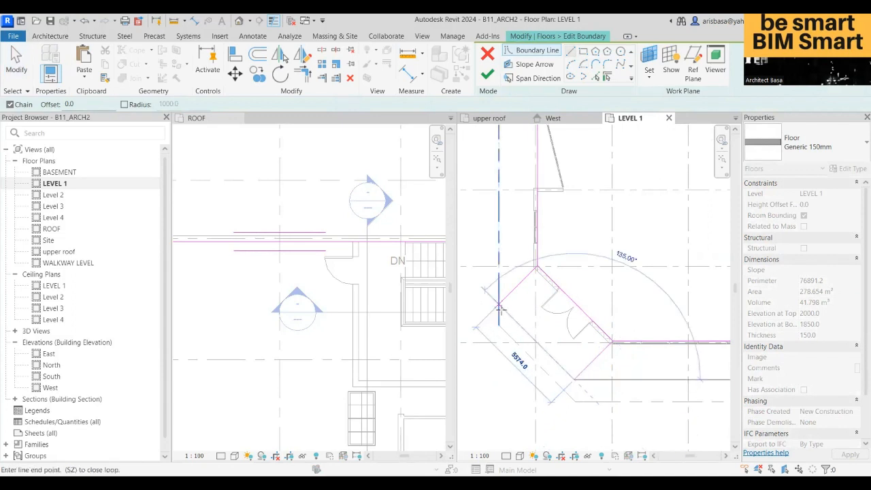
{"action": "left_click", "coordinate": [500, 304]}
{"action": "key", "text": "Escape"}
{"action": "key", "text": "Escape"}
{"action": "left_click", "coordinate": [570, 304]}
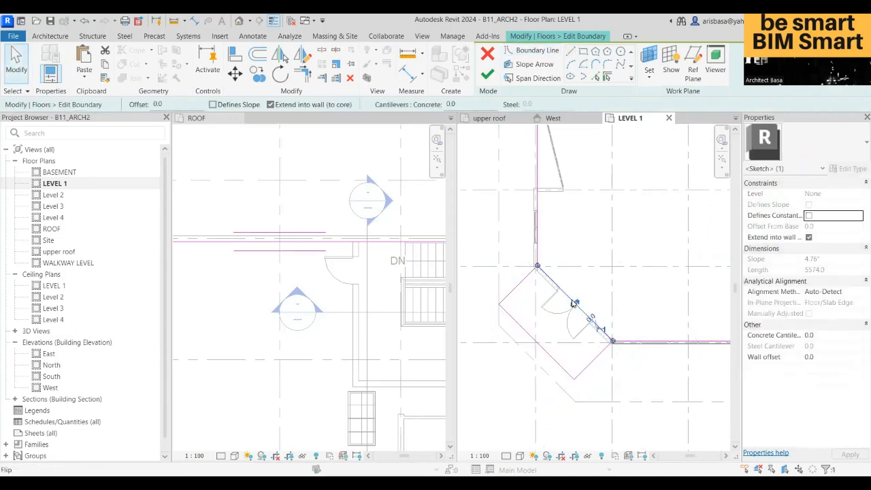
{"action": "key", "text": "Delete"}
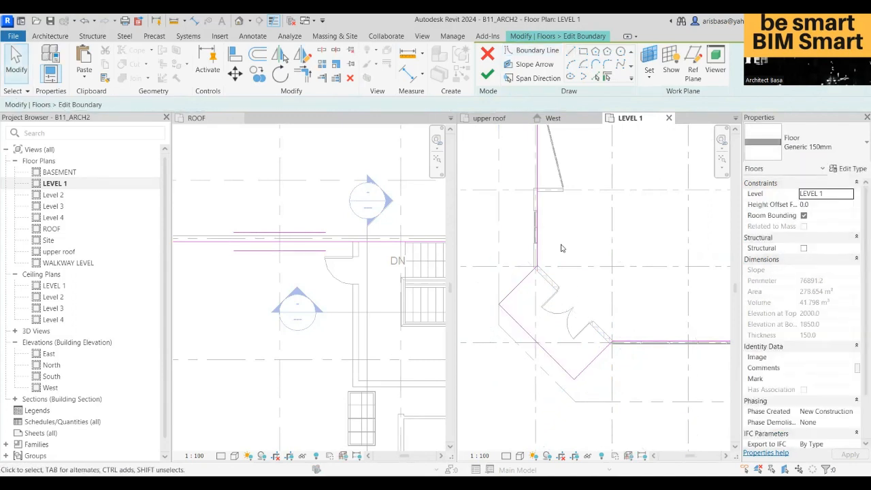
Step: Finish the floor boundary edit and attach the walls that reach this level to the floor's bottom
{"action": "left_click", "coordinate": [487, 73]}
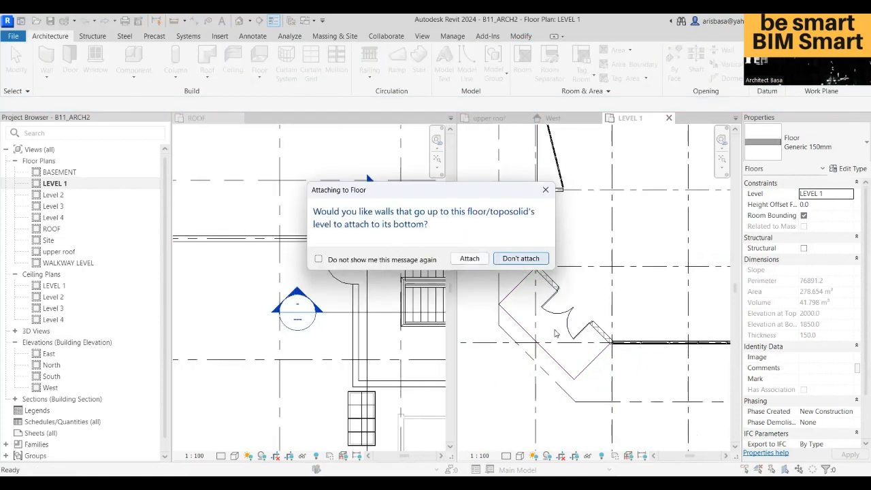
{"action": "left_click", "coordinate": [467, 261]}
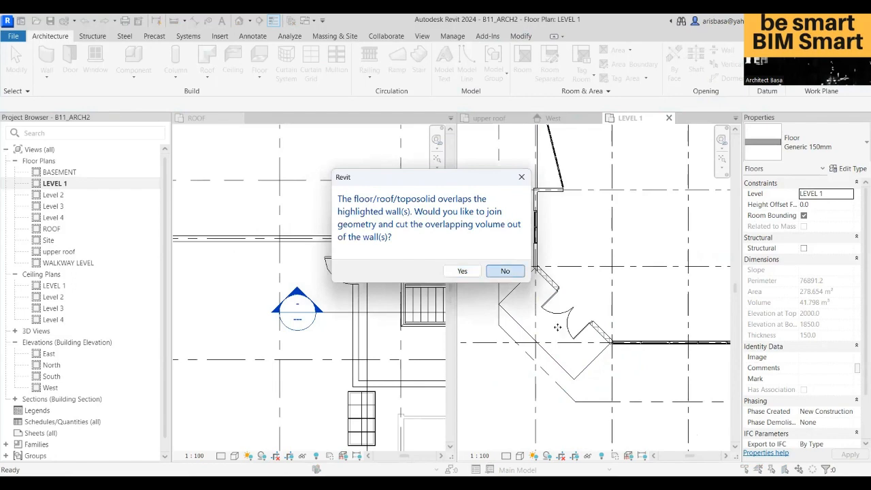
{"action": "scroll", "coordinate": [557, 327], "scroll_direction": "down", "scroll_amount": 2}
{"action": "middle_click_drag", "start_coordinate": [558, 327], "coordinate": [520, 327]}
{"action": "key", "text": "Escape"}
{"action": "scroll", "coordinate": [510, 313], "scroll_direction": "up", "scroll_amount": 2}
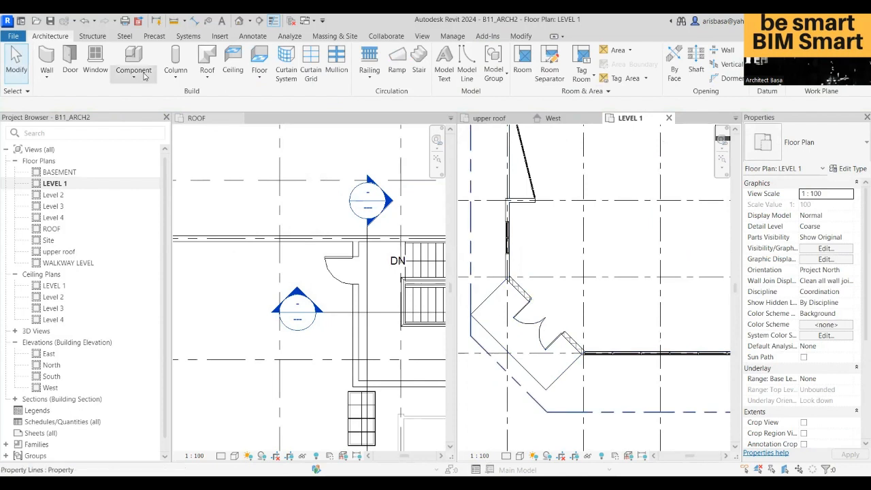
{"action": "left_click", "coordinate": [175, 61]}
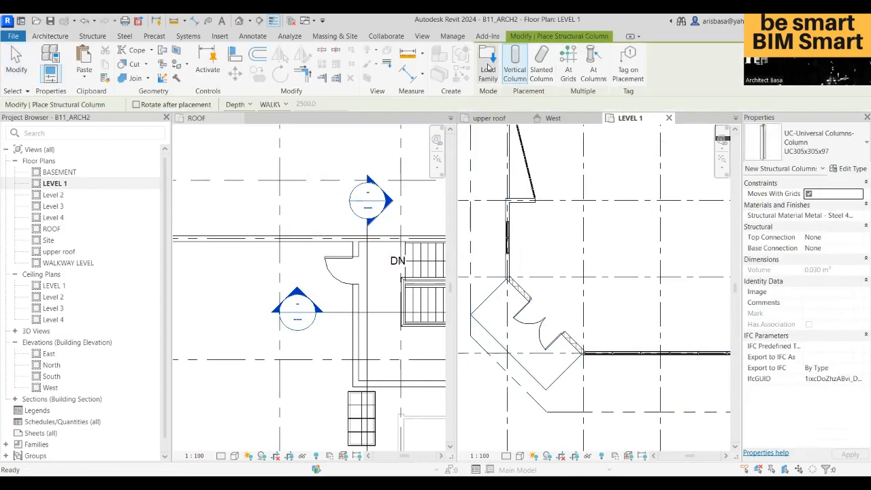
{"action": "left_click", "coordinate": [850, 150]}
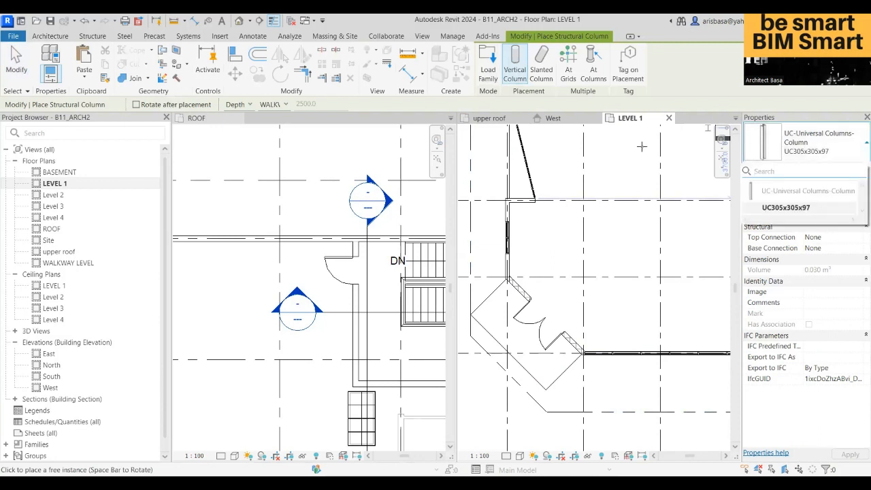
{"action": "left_click", "coordinate": [17, 61]}
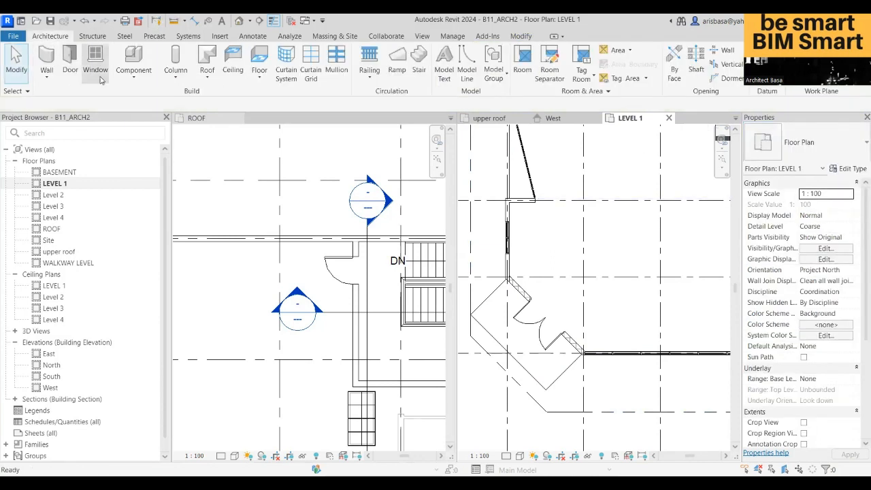
{"action": "left_click", "coordinate": [176, 75]}
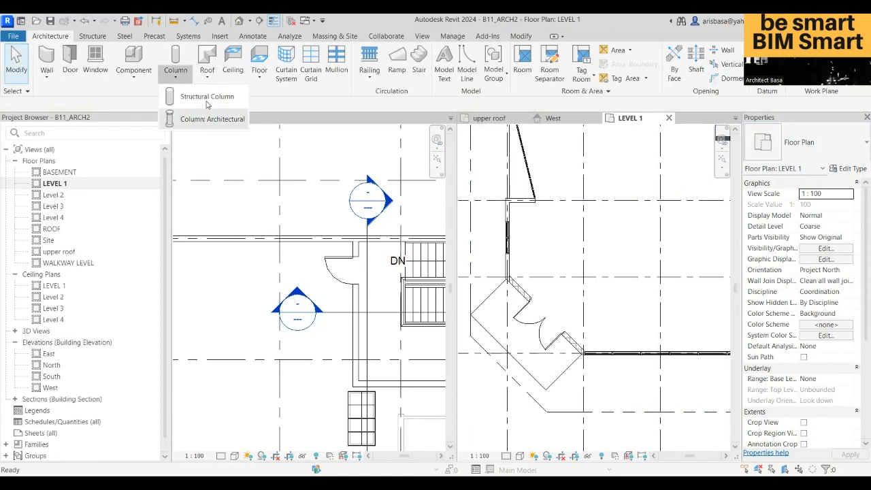
{"action": "left_click", "coordinate": [207, 102]}
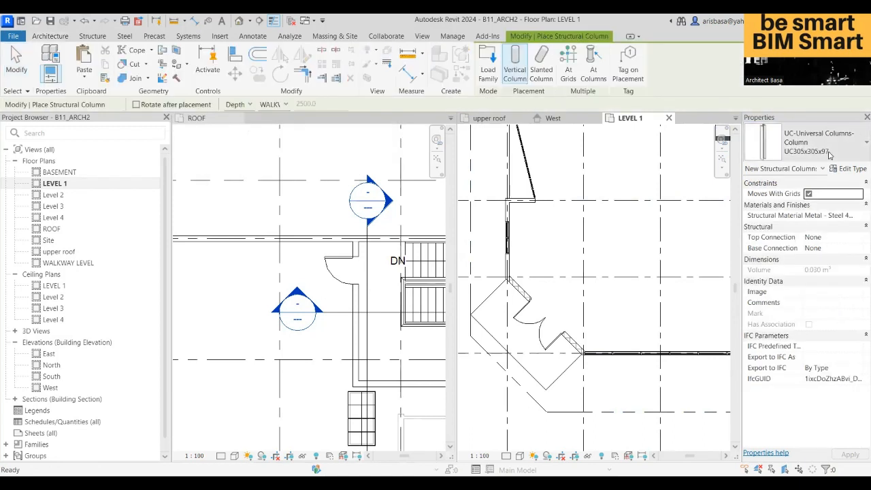
{"action": "left_click", "coordinate": [826, 143]}
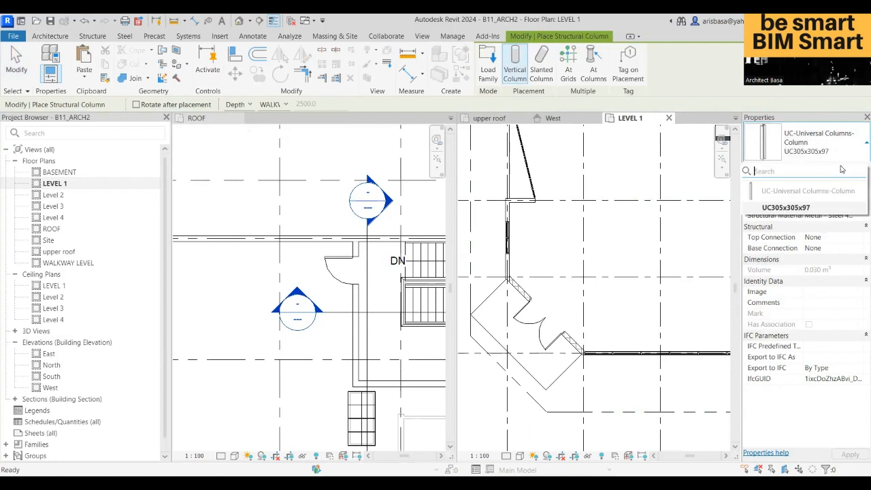
Step: Start placing an architectural column and browse the US family library to its Columns folder for loading a family
{"action": "left_click", "coordinate": [60, 37]}
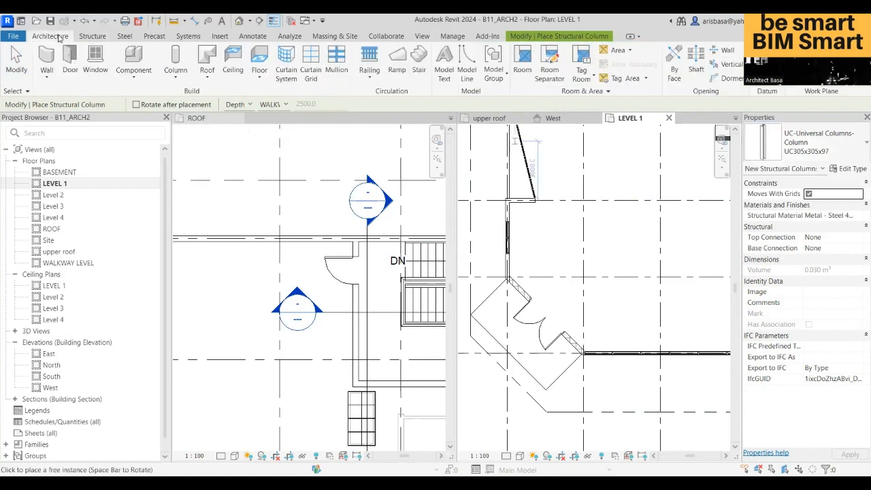
{"action": "left_click", "coordinate": [175, 82]}
{"action": "left_click", "coordinate": [201, 119]}
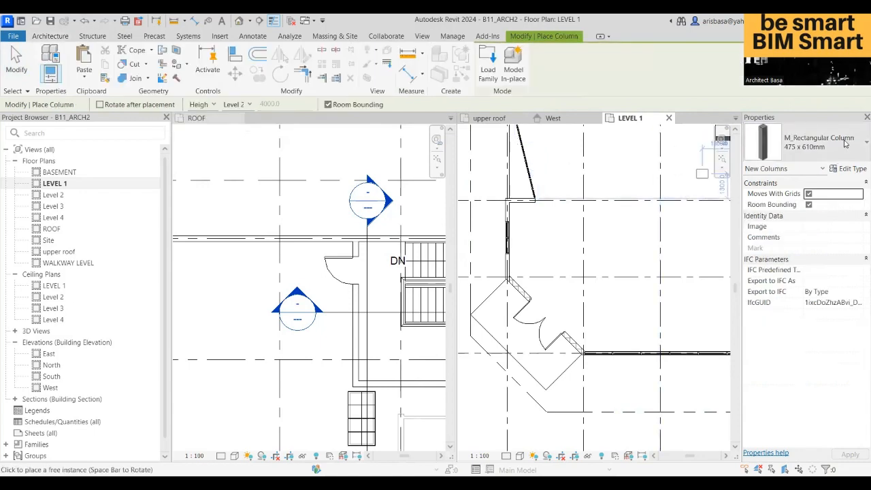
{"action": "left_click", "coordinate": [488, 65]}
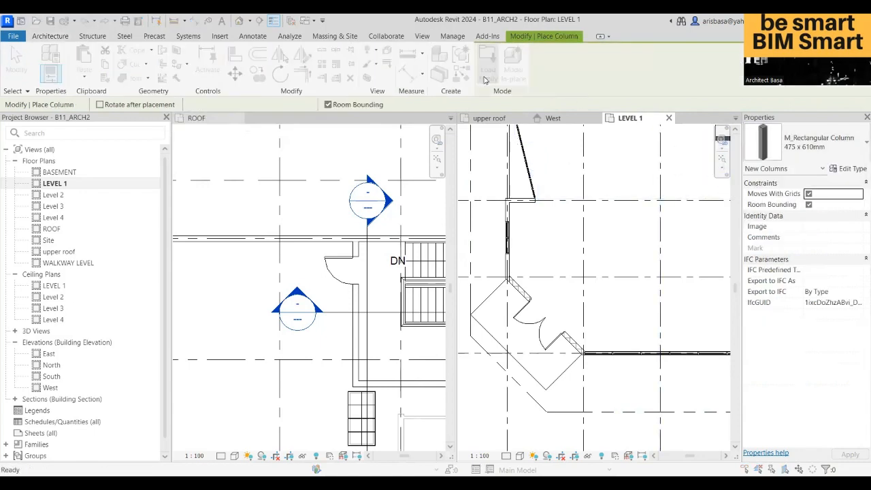
{"action": "left_click", "coordinate": [670, 133]}
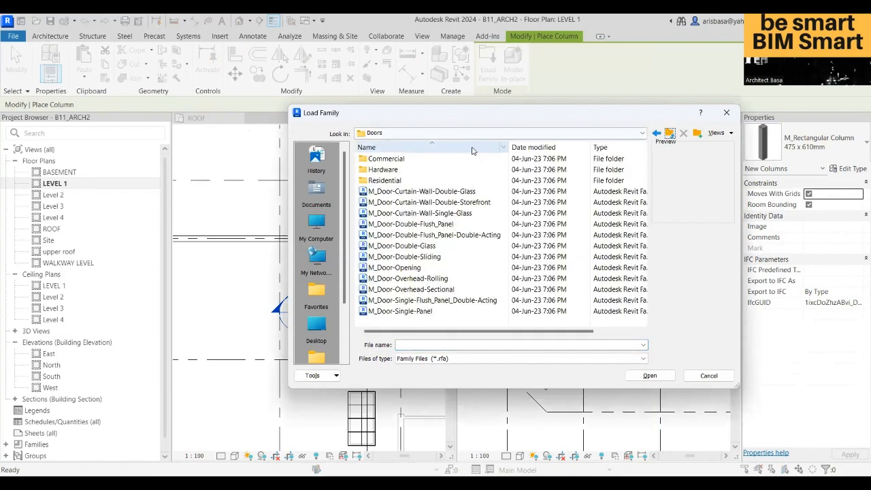
{"action": "left_click", "coordinate": [668, 135]}
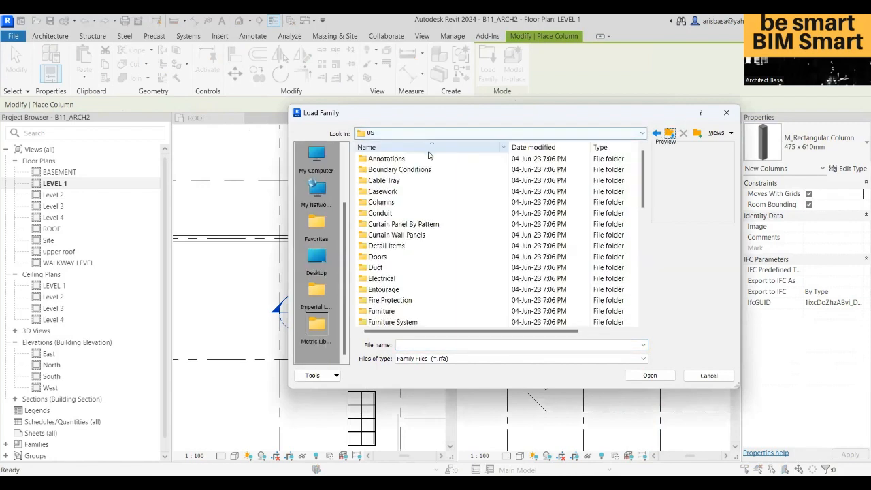
{"action": "left_click", "coordinate": [669, 134]}
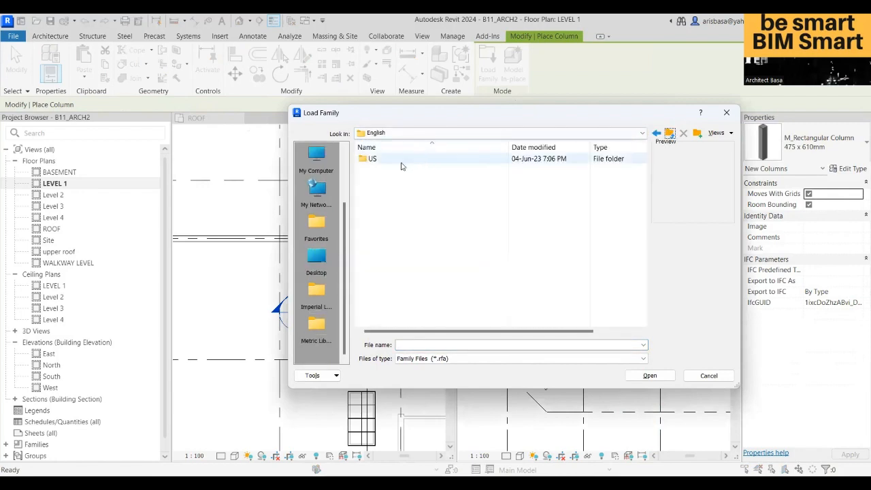
{"action": "double_click", "coordinate": [405, 160]}
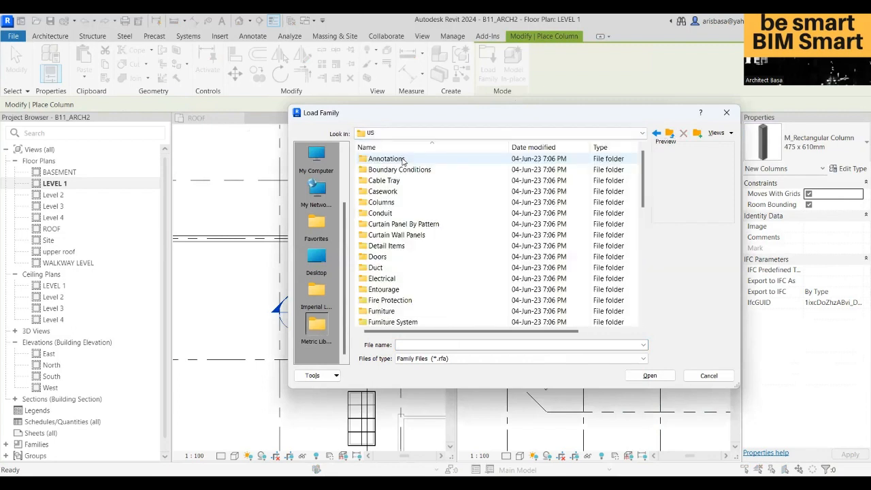
{"action": "double_click", "coordinate": [385, 203]}
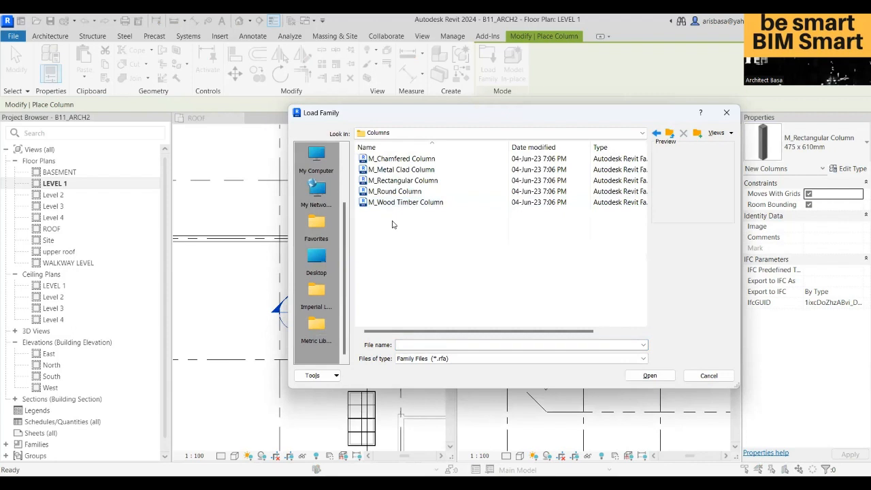
Step: Preview the available column families and load M_Metal Clad Column into the project
{"action": "left_click", "coordinate": [406, 160]}
{"action": "left_click", "coordinate": [406, 172]}
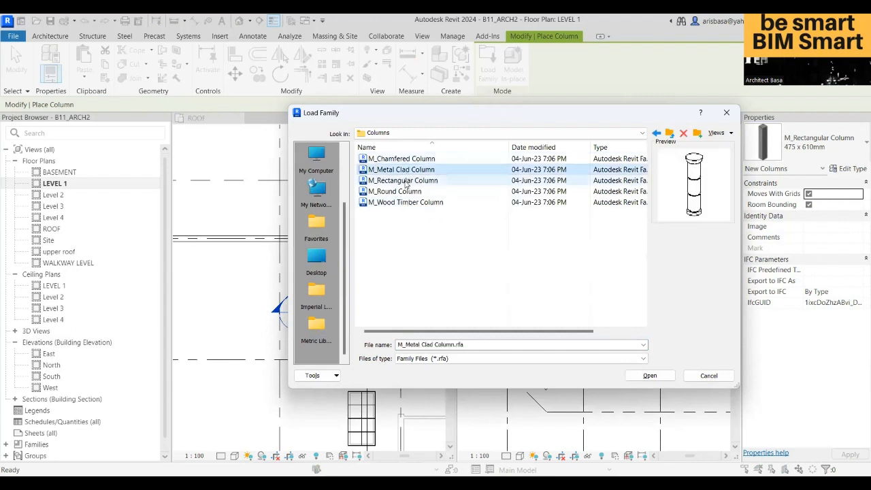
{"action": "left_click", "coordinate": [412, 182]}
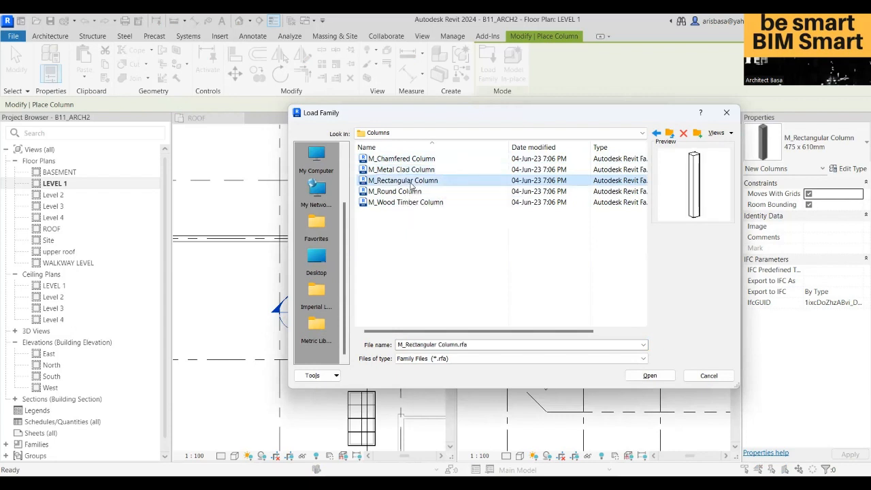
{"action": "left_click", "coordinate": [409, 190]}
{"action": "left_click", "coordinate": [409, 204]}
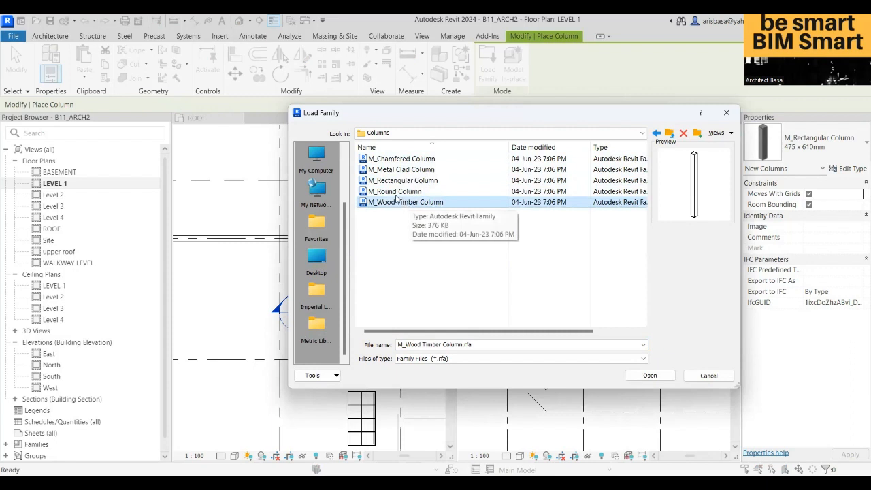
{"action": "left_click", "coordinate": [416, 170]}
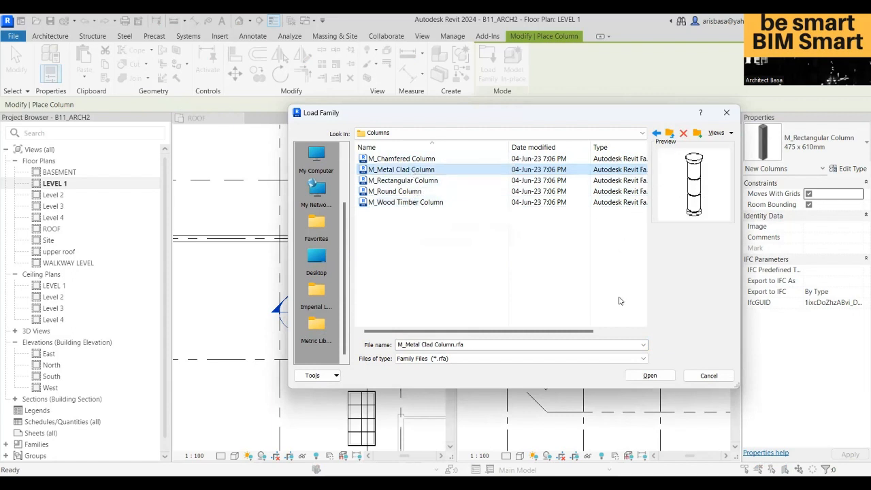
{"action": "left_click", "coordinate": [650, 376]}
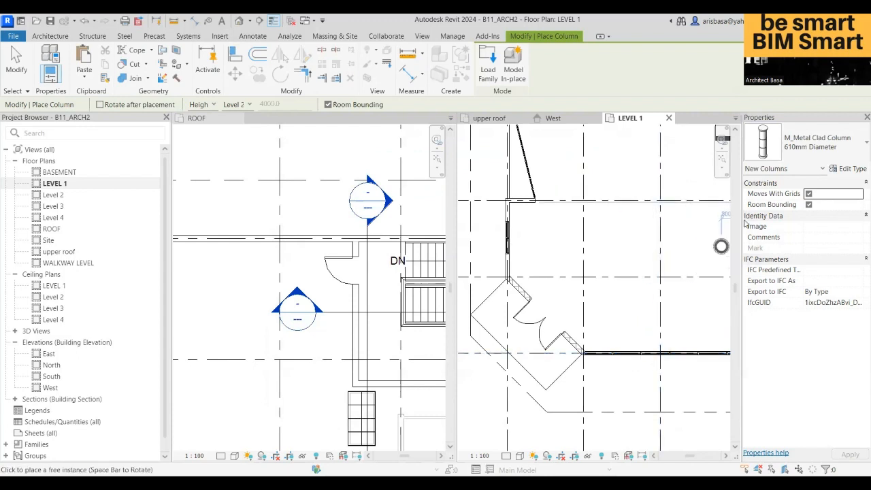
Step: Place a 610mm Diameter metal clad column outside the corner entrance's masonry wall, about 3795 mm from grid 2 and 1100 mm from the horizontal grid
{"action": "left_click", "coordinate": [821, 157]}
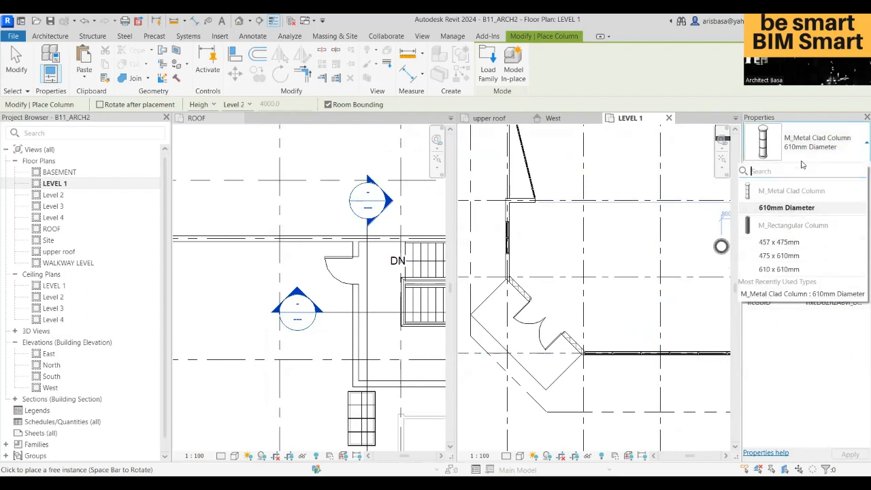
{"action": "left_click", "coordinate": [810, 152]}
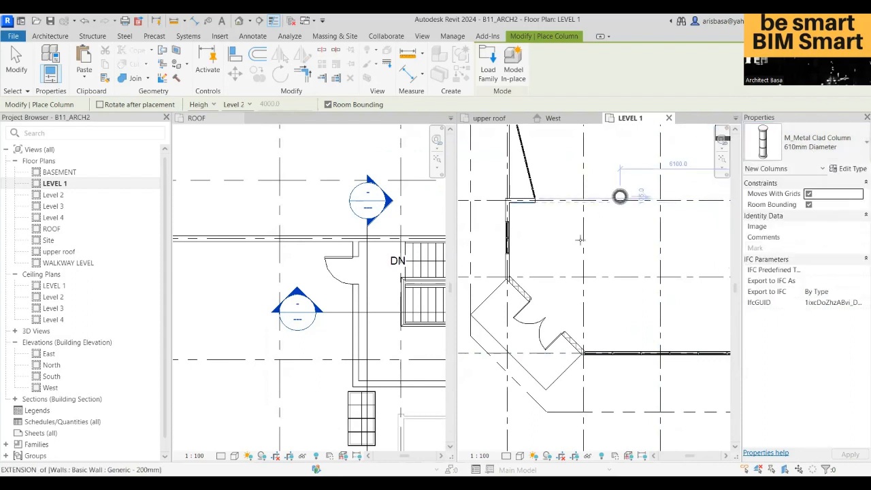
{"action": "scroll", "coordinate": [513, 301], "scroll_direction": "up", "scroll_amount": 3}
{"action": "scroll", "coordinate": [515, 291], "scroll_direction": "up", "scroll_amount": 1}
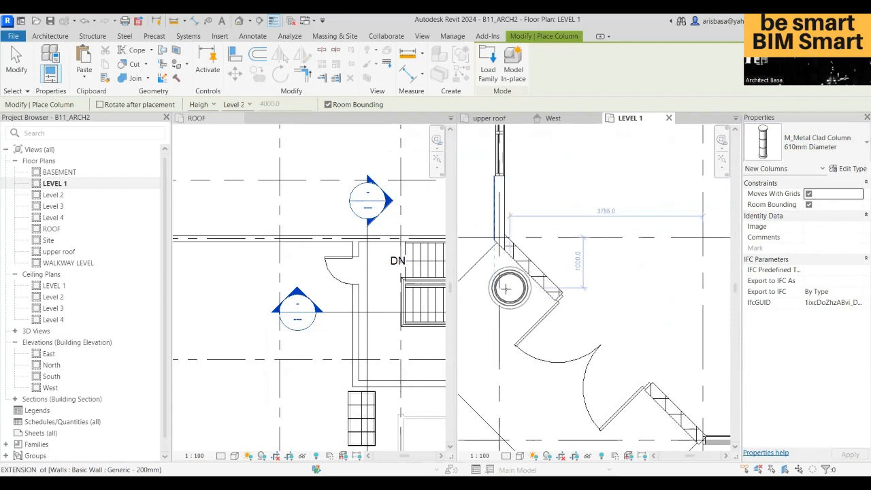
{"action": "left_click", "coordinate": [507, 291]}
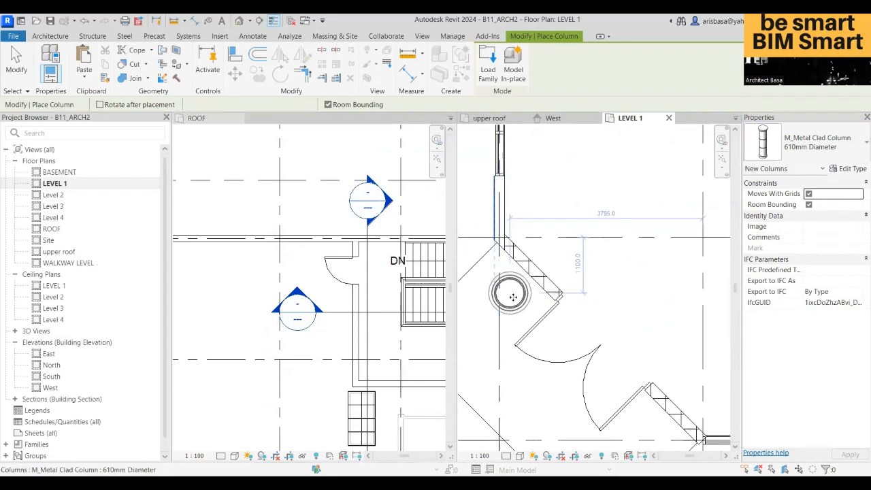
{"action": "scroll", "coordinate": [500, 231], "scroll_direction": "down", "scroll_amount": 2}
{"action": "key", "text": "Escape"}
{"action": "key", "text": "Escape"}
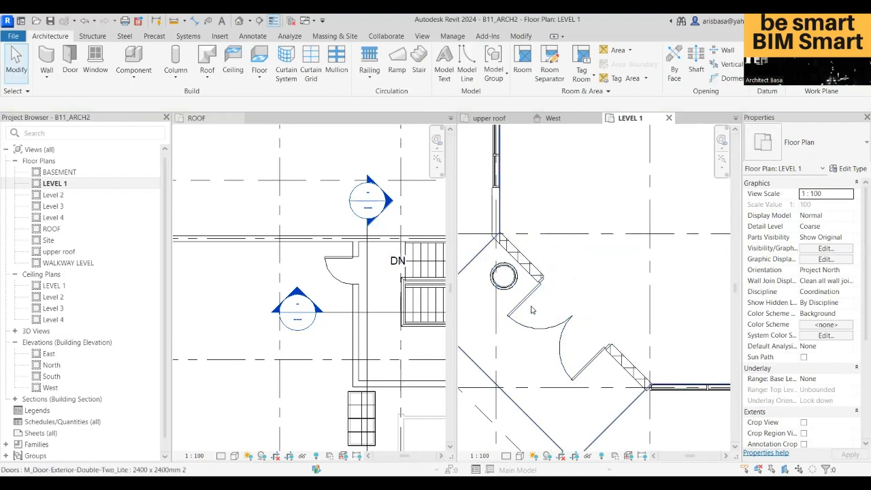
Step: Mirror a copy of the metal clad column to the other side of the entrance, using the double door's centre line as axis
{"action": "left_click", "coordinate": [514, 287]}
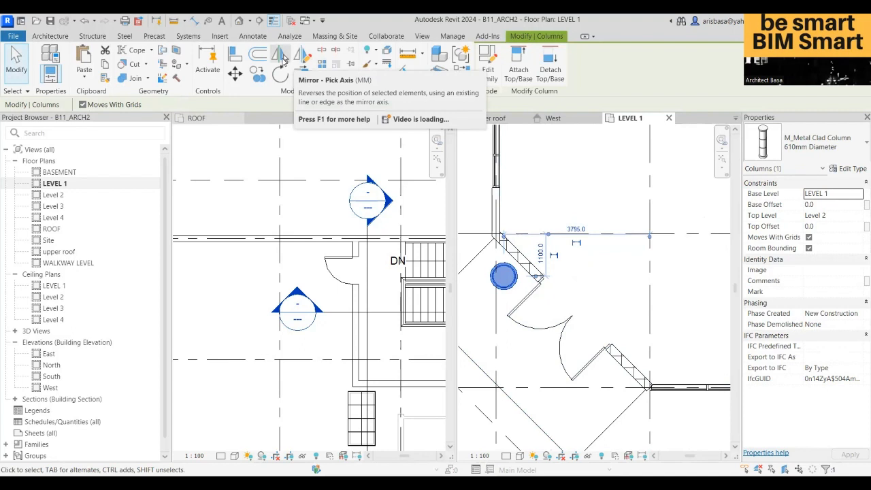
{"action": "left_click", "coordinate": [283, 60]}
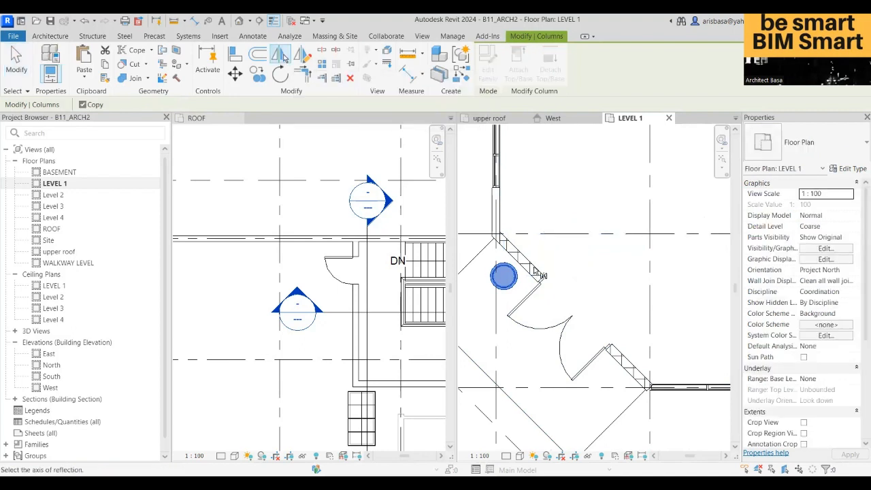
{"action": "left_click", "coordinate": [572, 312]}
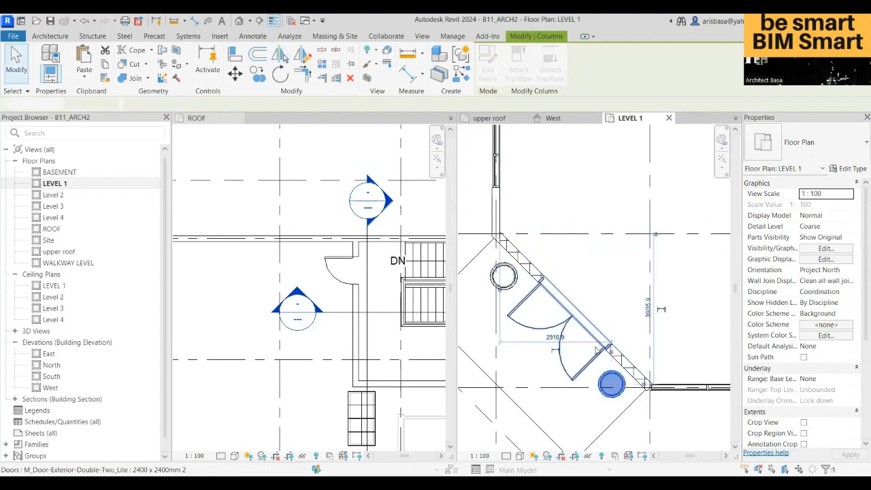
{"action": "middle_click_drag", "start_coordinate": [606, 299], "coordinate": [614, 287]}
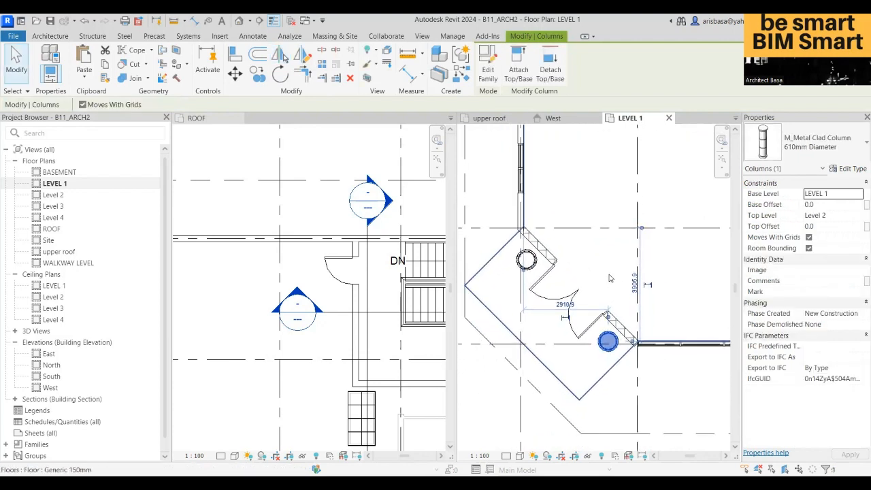
{"action": "key", "text": "Escape"}
Step: Examine the two entrance columns in plan and in the 3D view, checking their tops against the facade above
{"action": "scroll", "coordinate": [606, 288], "scroll_direction": "down", "scroll_amount": 1}
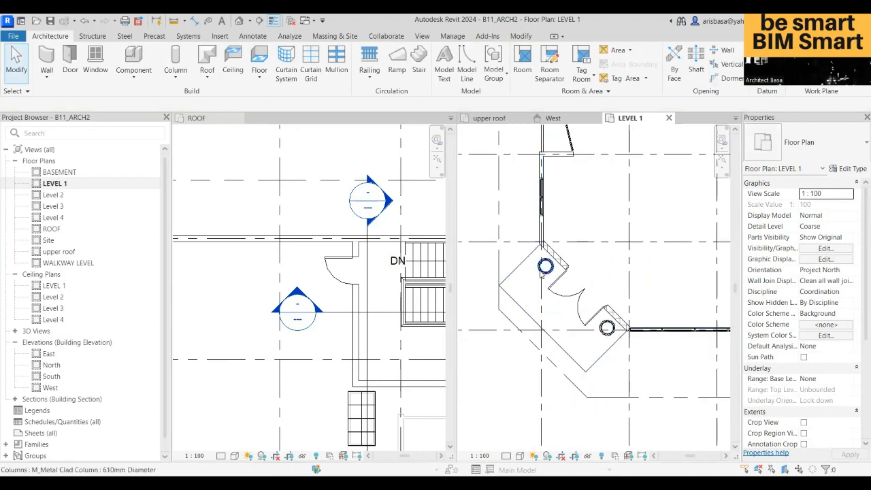
{"action": "scroll", "coordinate": [580, 264], "scroll_direction": "down", "scroll_amount": 1}
{"action": "scroll", "coordinate": [580, 265], "scroll_direction": "down", "scroll_amount": 2}
{"action": "middle_click_drag", "start_coordinate": [575, 276], "coordinate": [562, 312]}
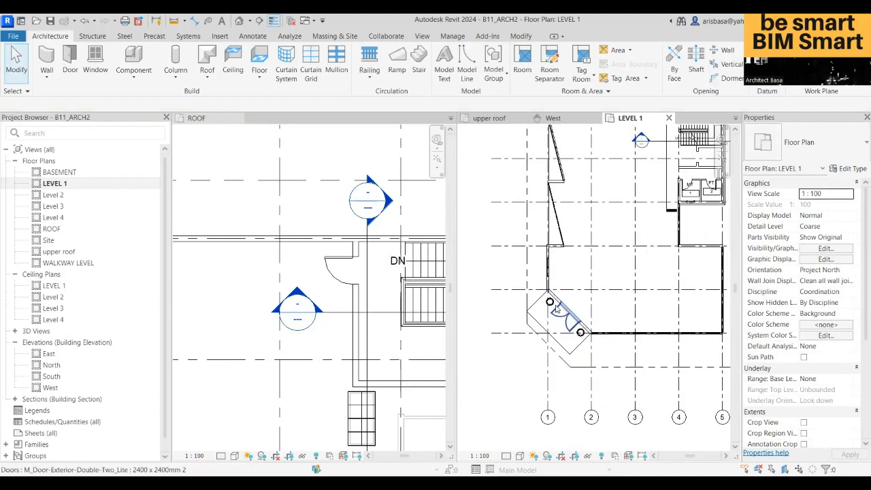
{"action": "scroll", "coordinate": [550, 302], "scroll_direction": "up", "scroll_amount": 3}
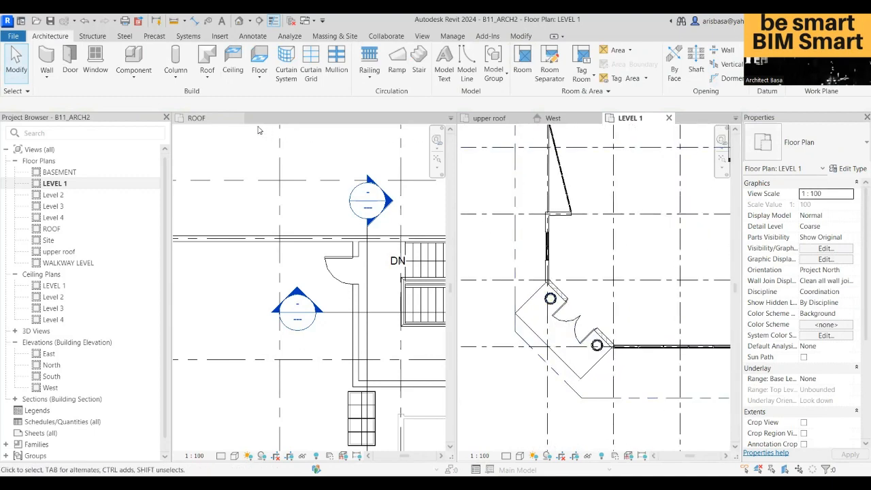
{"action": "left_click", "coordinate": [450, 118]}
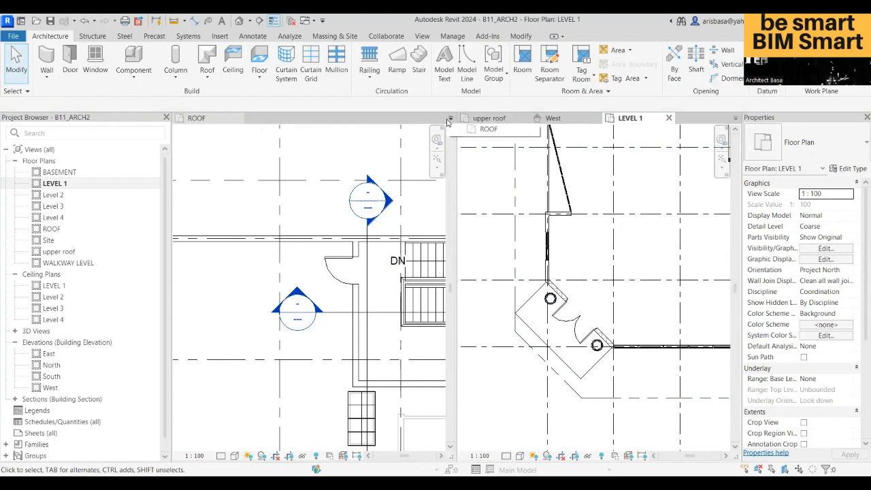
{"action": "left_click", "coordinate": [736, 120]}
{"action": "left_click", "coordinate": [789, 129]}
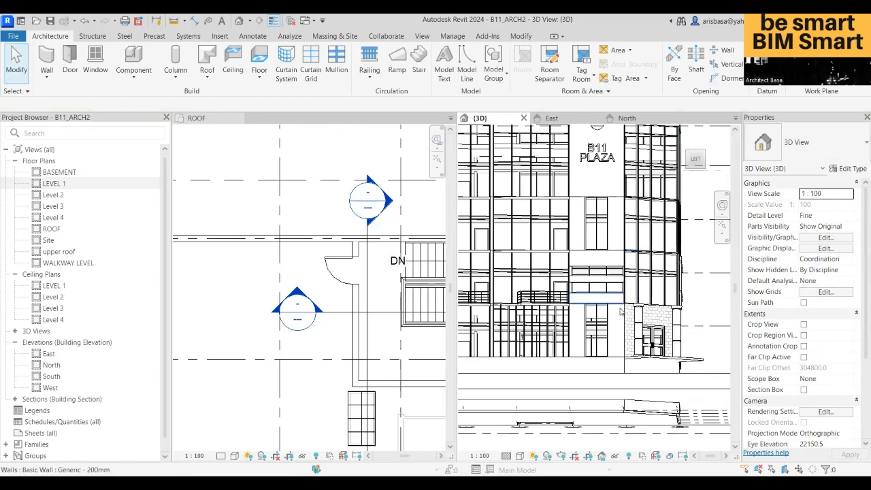
{"action": "scroll", "coordinate": [647, 336], "scroll_direction": "up", "scroll_amount": 2}
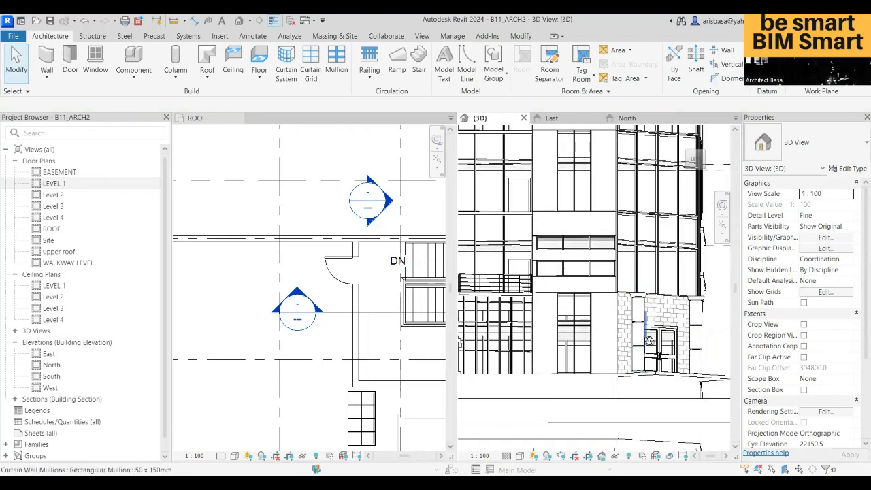
{"action": "mouse_move", "coordinate": [649, 340]}
{"action": "middle_mouse_down", "text": "shift"}
{"action": "mouse_move", "coordinate": [652, 330]}
{"action": "mouse_move", "coordinate": [655, 342]}
{"action": "middle_mouse_up", "text": "shift"}
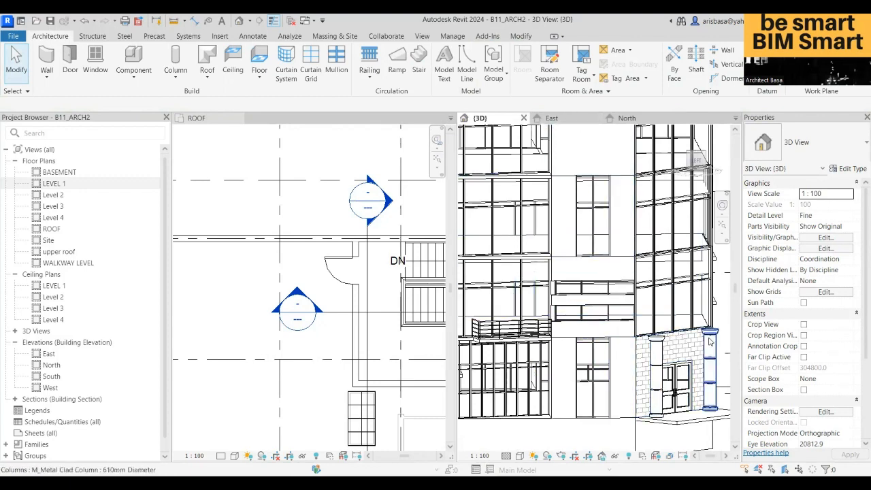
{"action": "middle_click_drag", "start_coordinate": [656, 349], "coordinate": [580, 179]}
{"action": "scroll", "coordinate": [626, 279], "scroll_direction": "up", "scroll_amount": 1}
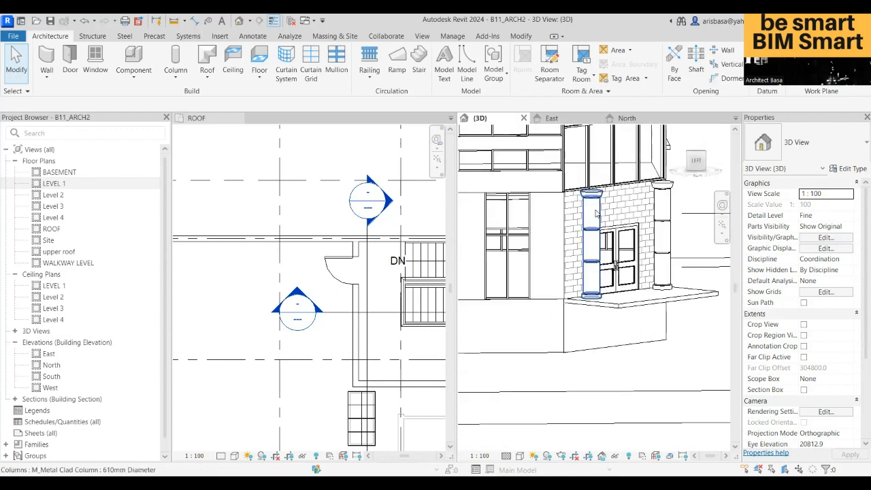
Step: Try a top offset of 1000 on the entrance column nearest the storefront window, and settle on a top offset of -600
{"action": "left_click", "coordinate": [596, 210]}
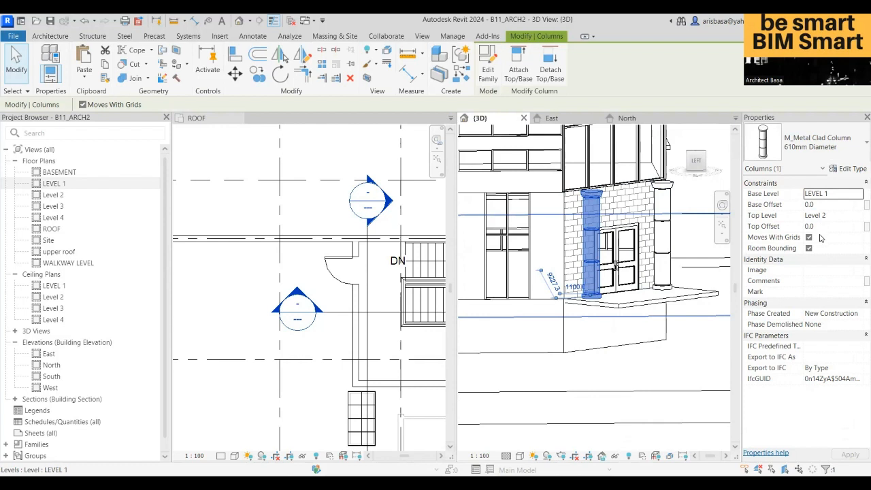
{"action": "left_click", "coordinate": [831, 226]}
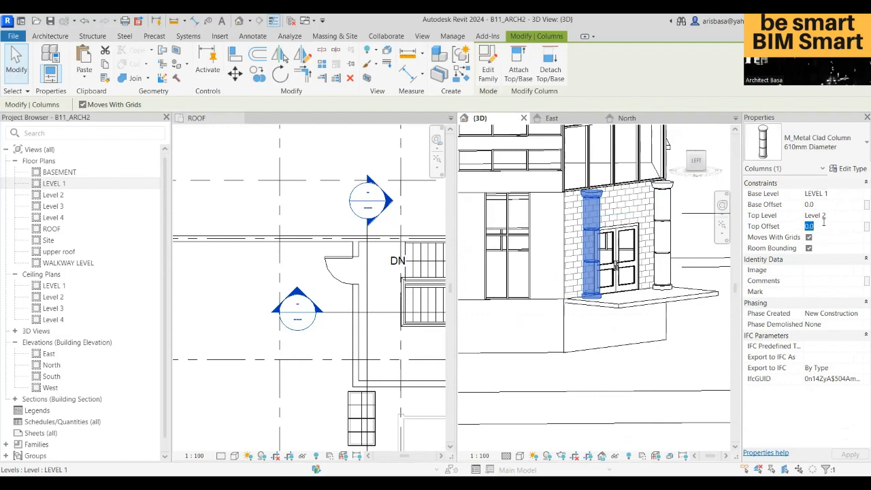
{"action": "type", "text": "1000"}
{"action": "key", "text": "Return"}
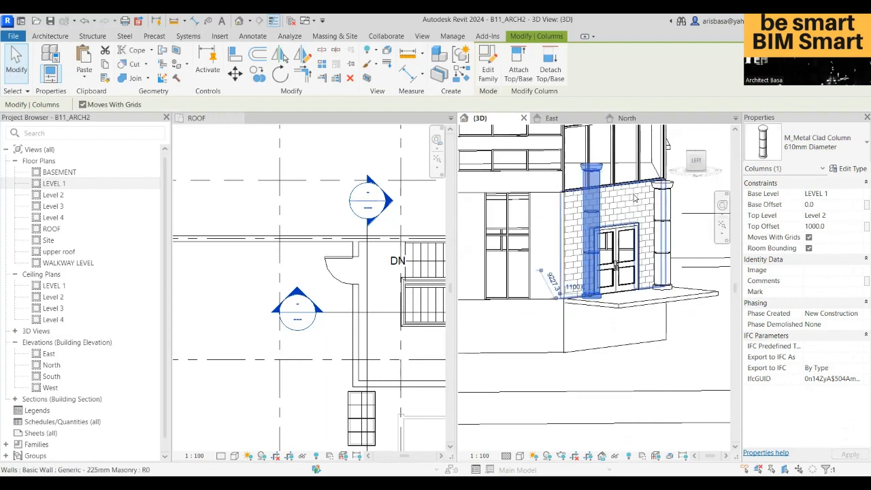
{"action": "left_click", "coordinate": [839, 226]}
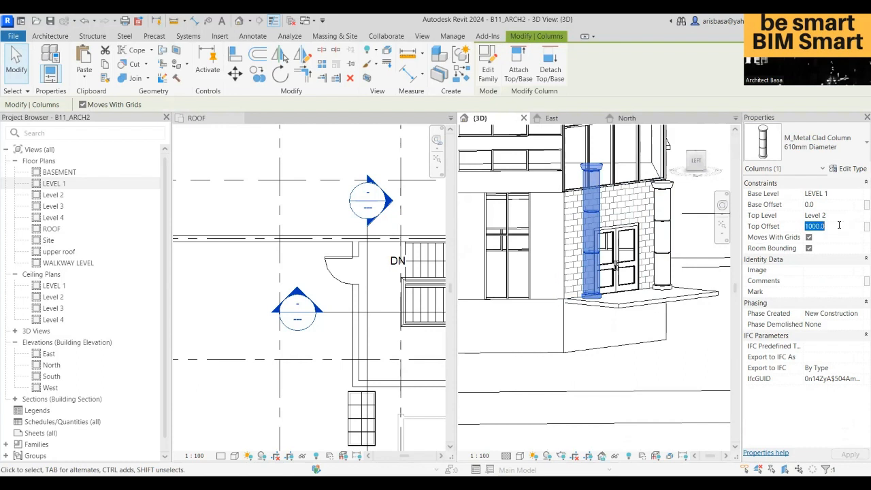
{"action": "key", "text": "BackSpace"}
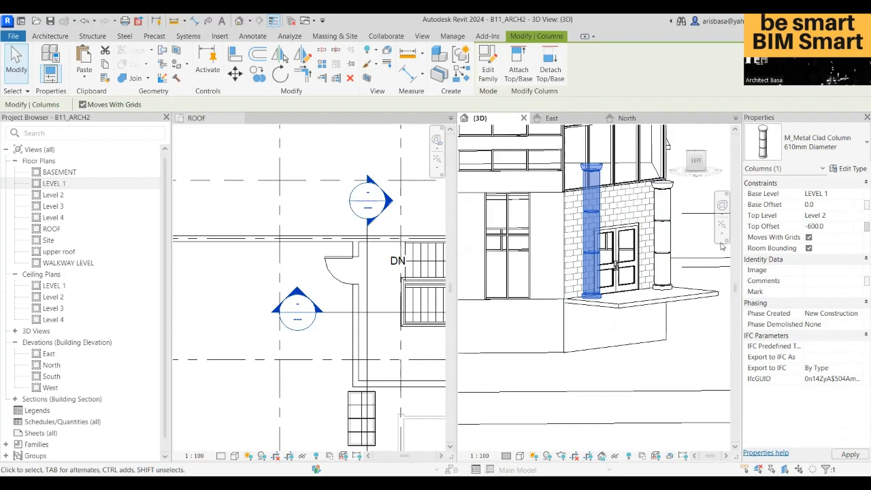
Step: Set the top offset of the entrance column on the other side of the double door to -600
{"action": "scroll", "coordinate": [635, 218], "scroll_direction": "up", "scroll_amount": 2}
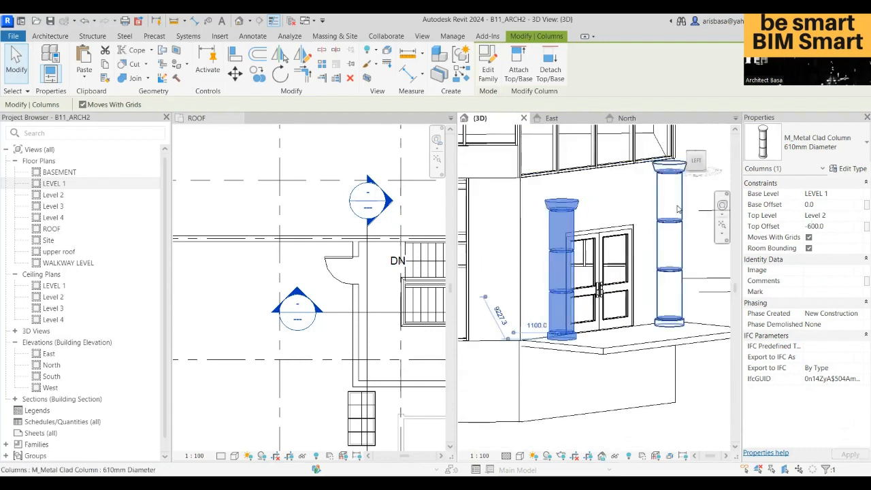
{"action": "left_click", "coordinate": [669, 258]}
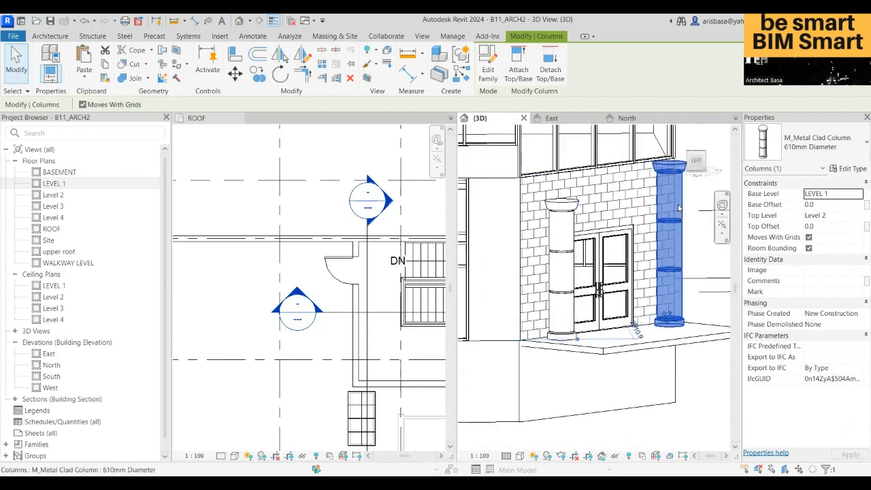
{"action": "left_click", "coordinate": [834, 216]}
{"action": "left_click", "coordinate": [831, 226]}
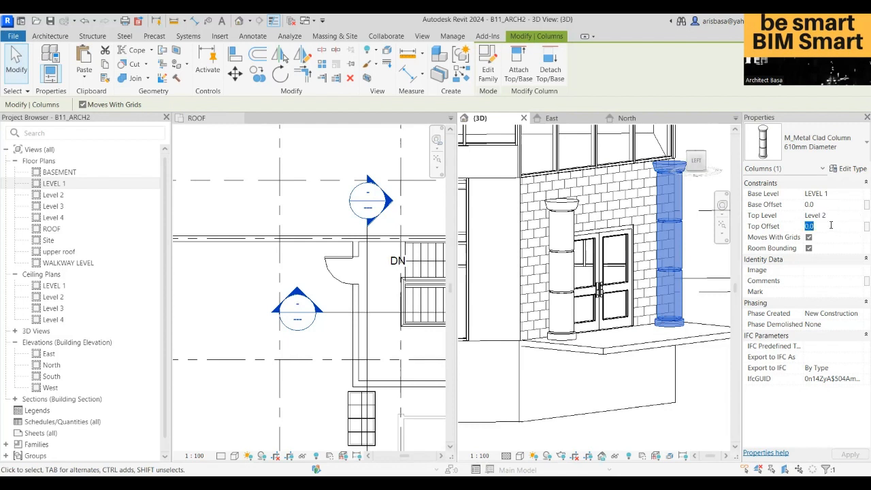
{"action": "type", "text": "-"}
{"action": "type", "text": "600"}
{"action": "key", "text": "Return"}
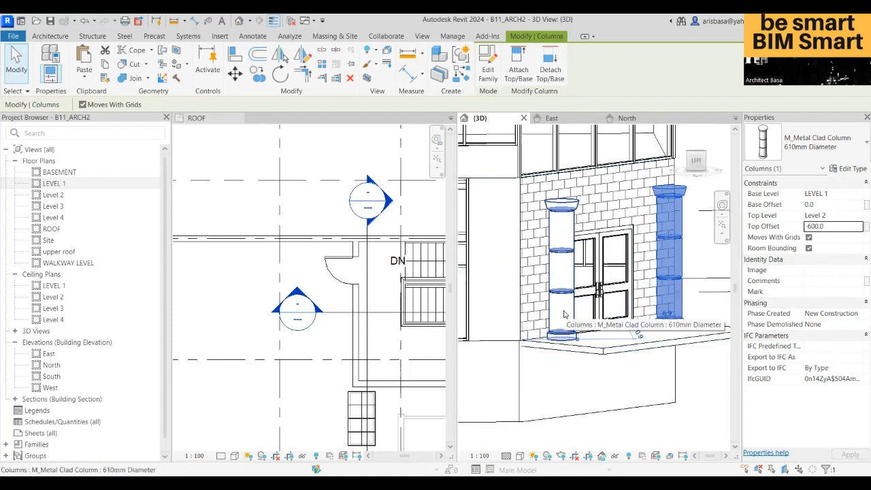
Step: Try a base offset of 300 on the same column and restore it to 0
{"action": "left_click", "coordinate": [832, 204]}
{"action": "type", "text": "30"}
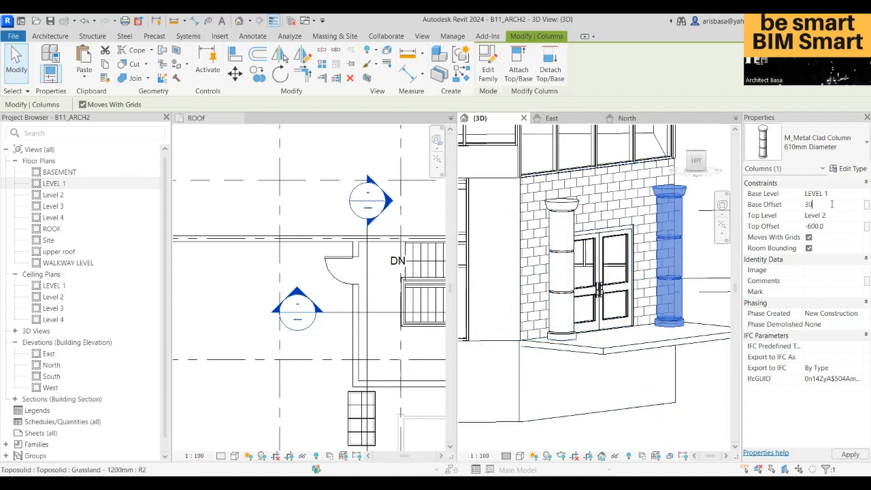
{"action": "type", "text": "0"}
{"action": "key", "text": "Return"}
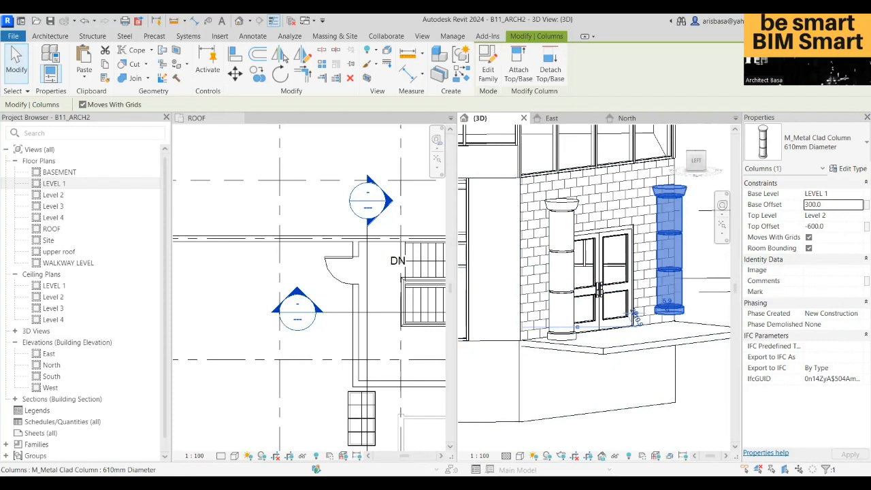
{"action": "left_click", "coordinate": [830, 205]}
{"action": "type", "text": "0"}
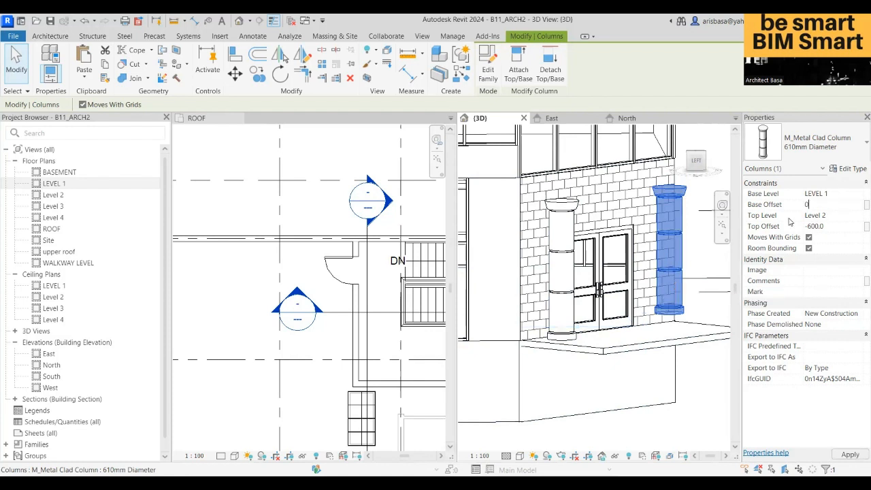
{"action": "key", "text": "Return"}
Step: Examine the corner entrance in 3D from several sides, checking both shortened columns against the masonry wall, door and facade above
{"action": "middle_click_drag", "start_coordinate": [678, 325], "coordinate": [626, 339], "text": "shift"}
{"action": "key", "text": "Escape"}
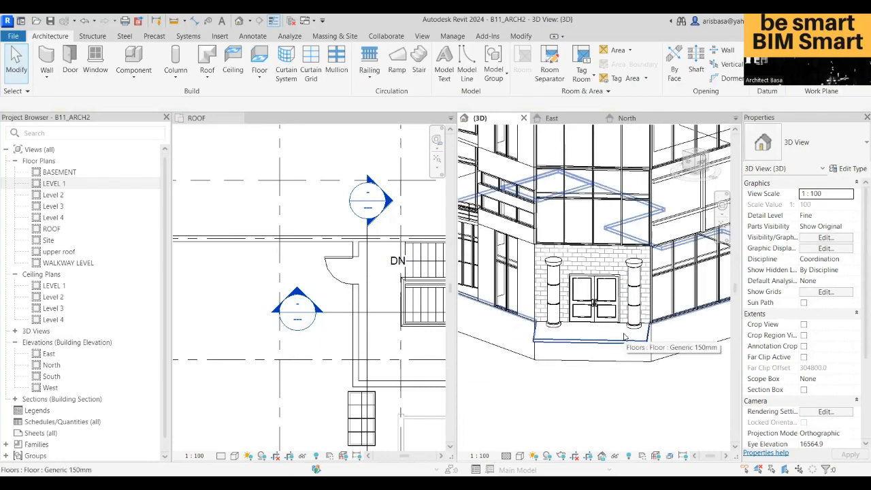
{"action": "middle_click_drag", "start_coordinate": [625, 336], "coordinate": [698, 339], "text": "shift"}
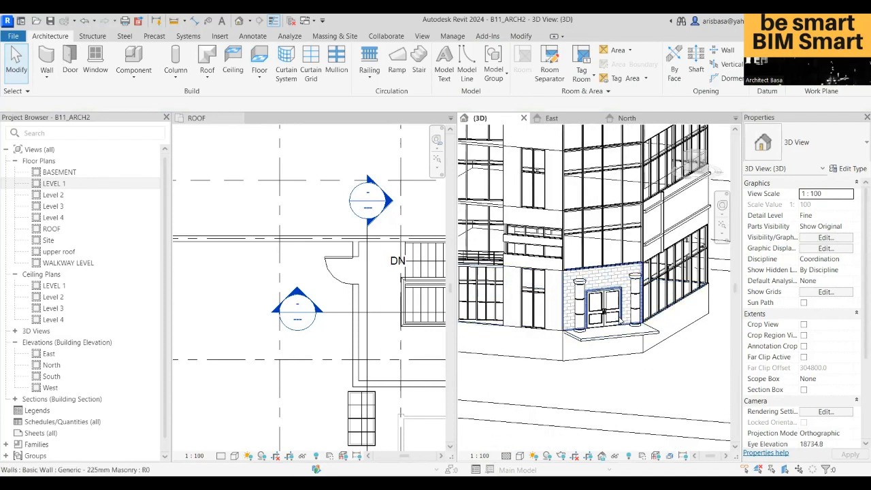
{"action": "scroll", "coordinate": [606, 313], "scroll_direction": "down", "scroll_amount": 2}
{"action": "middle_click_drag", "start_coordinate": [608, 315], "coordinate": [642, 319], "text": "shift"}
{"action": "scroll", "coordinate": [604, 317], "scroll_direction": "up", "scroll_amount": 3}
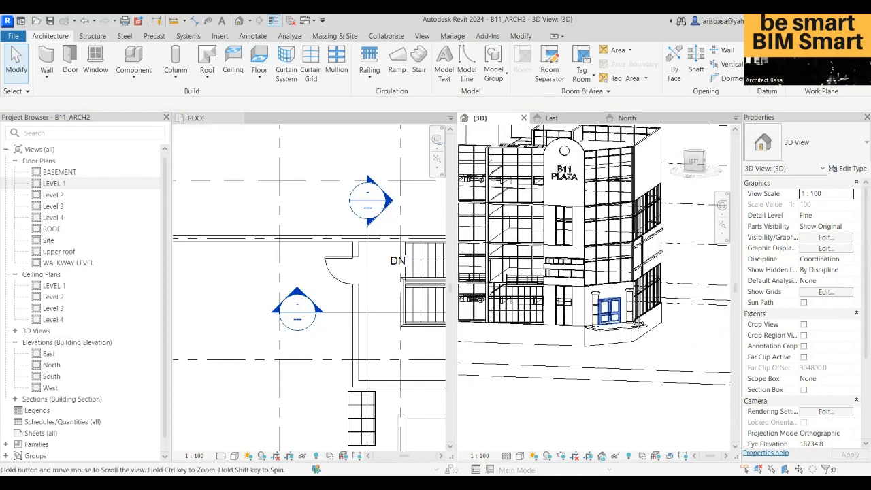
{"action": "scroll", "coordinate": [600, 316], "scroll_direction": "up", "scroll_amount": 2}
{"action": "scroll", "coordinate": [600, 316], "scroll_direction": "up", "scroll_amount": 2}
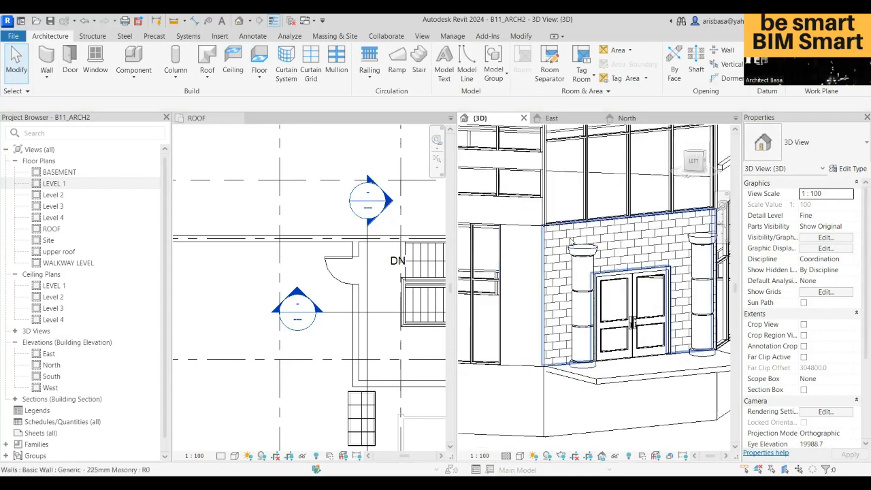
{"action": "mouse_move", "coordinate": [609, 253]}
{"action": "middle_mouse_down", "text": "shift"}
{"action": "mouse_move", "coordinate": [629, 259]}
{"action": "mouse_move", "coordinate": [638, 248]}
{"action": "mouse_move", "coordinate": [609, 185]}
{"action": "middle_mouse_up", "text": "shift"}
{"action": "middle_click_drag", "start_coordinate": [558, 241], "coordinate": [638, 246], "text": "shift"}
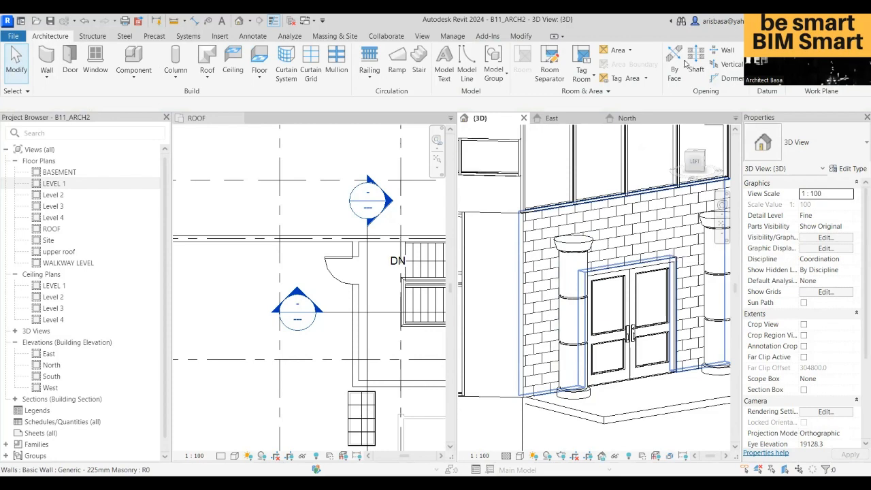
{"action": "middle_click_drag", "start_coordinate": [670, 240], "coordinate": [622, 236], "text": "shift"}
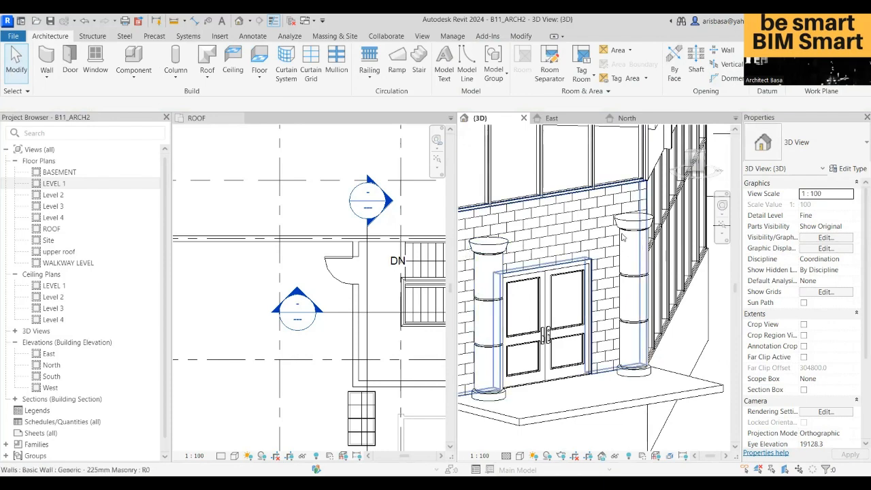
{"action": "scroll", "coordinate": [621, 236], "scroll_direction": "down", "scroll_amount": 4}
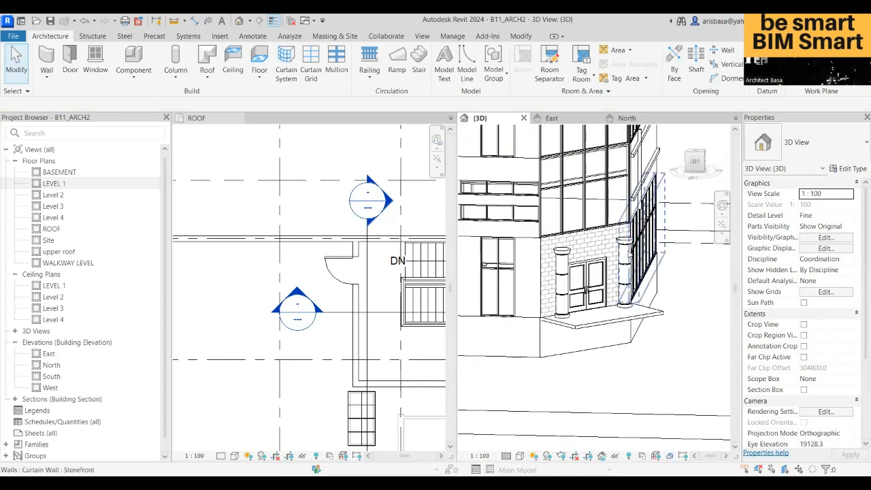
{"action": "scroll", "coordinate": [602, 242], "scroll_direction": "up", "scroll_amount": 3}
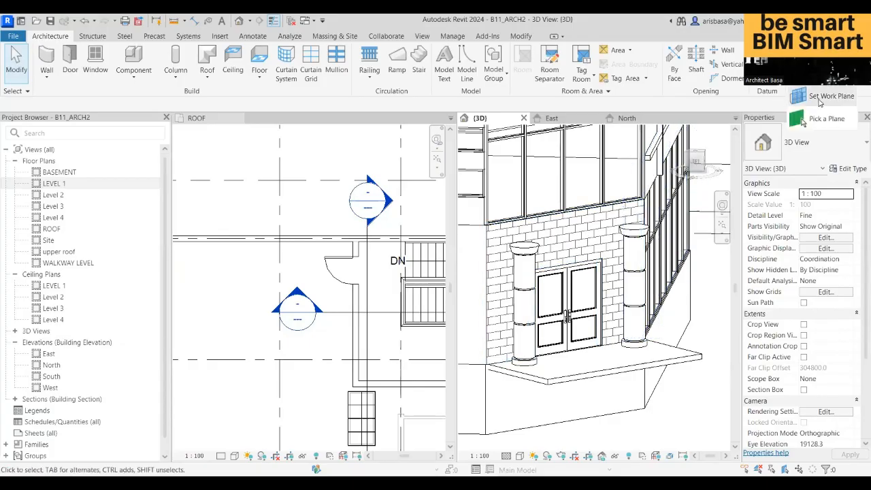
Step: Pick the face of the entrance's masonry wall as the new work plane
{"action": "left_click", "coordinate": [820, 101]}
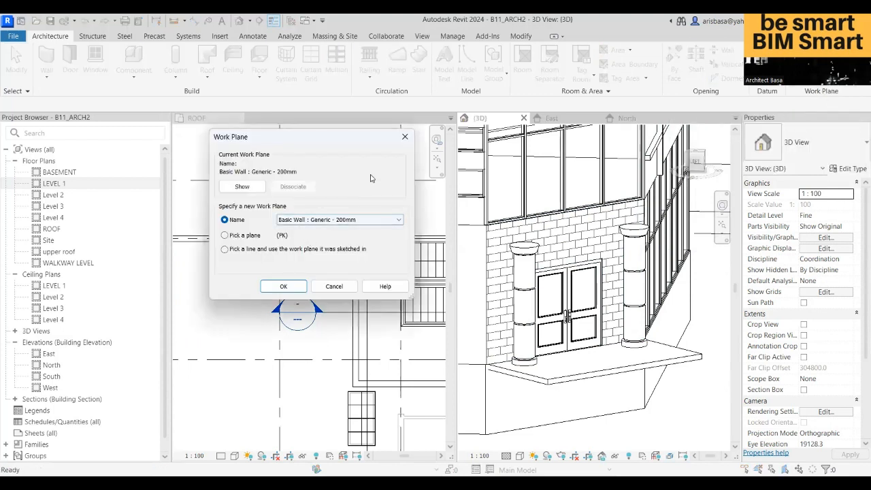
{"action": "left_click", "coordinate": [405, 137]}
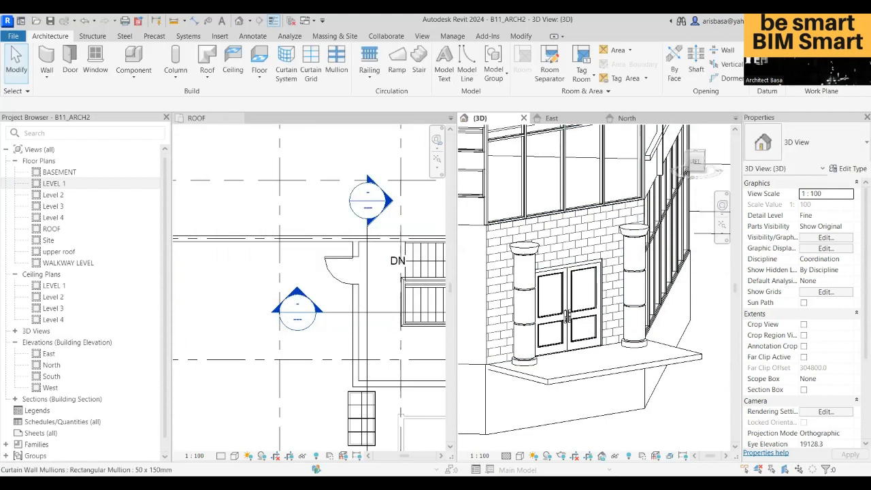
{"action": "mouse_move", "coordinate": [821, 91]}
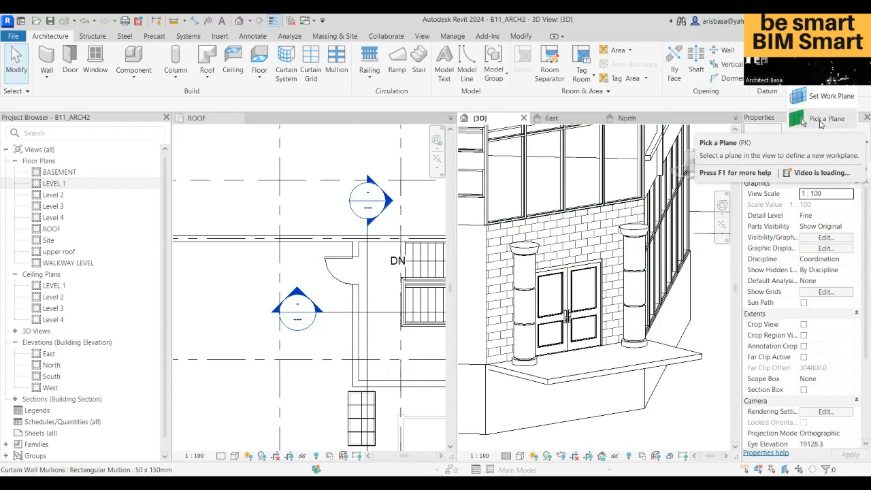
{"action": "left_click", "coordinate": [822, 121]}
{"action": "left_click", "coordinate": [582, 236]}
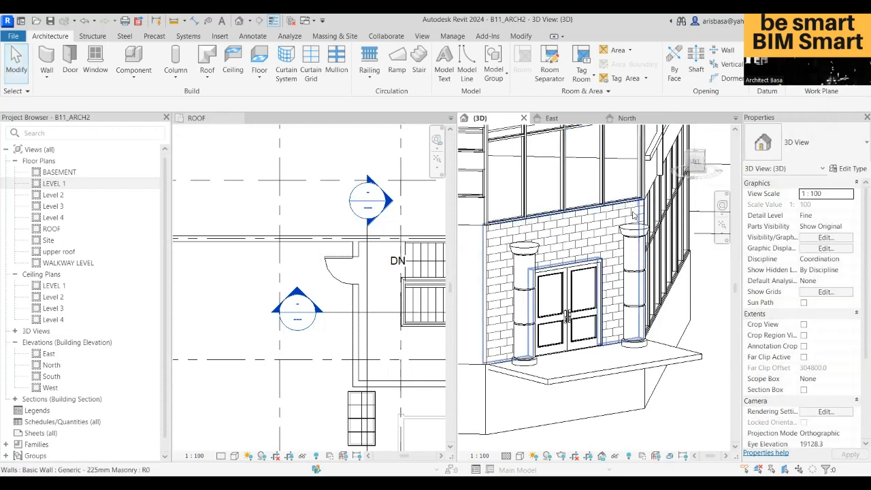
Step: Start a roof by extrusion with LEVEL 1 as reference level and an offset of 3000
{"action": "left_click", "coordinate": [208, 79]}
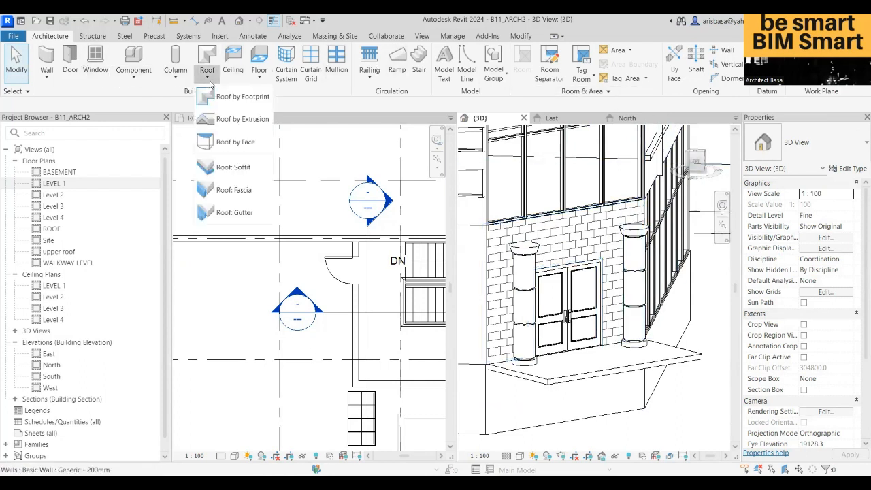
{"action": "left_click", "coordinate": [242, 119]}
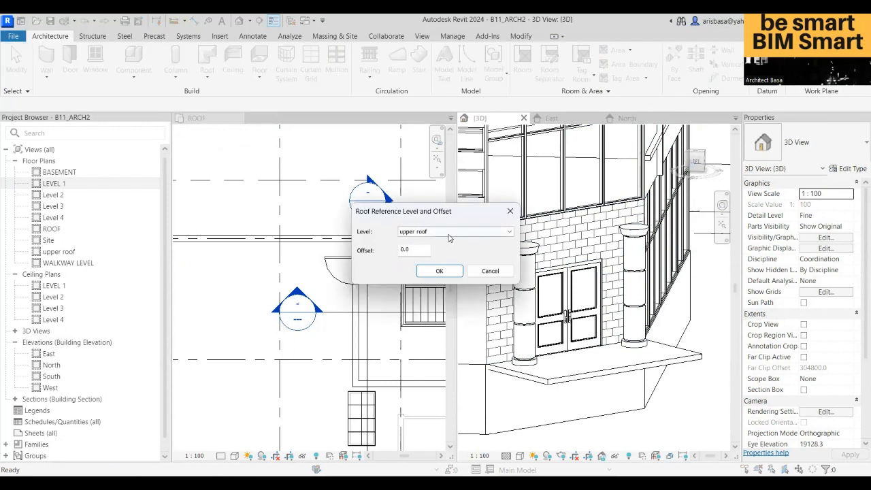
{"action": "left_click", "coordinate": [467, 235]}
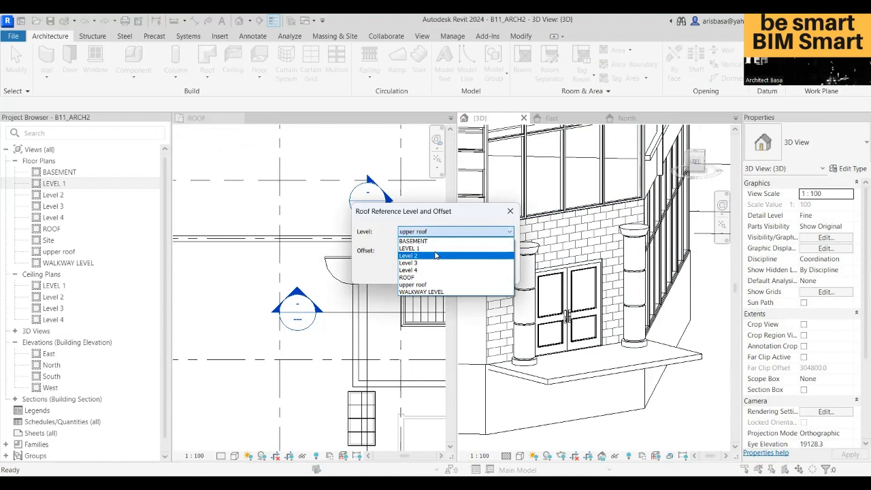
{"action": "key", "text": "Up"}
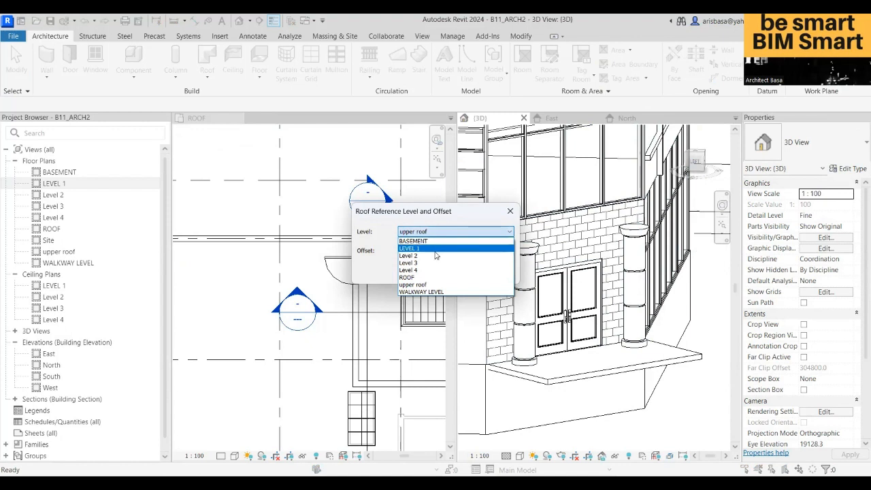
{"action": "key", "text": "Return"}
{"action": "key", "text": "Tab"}
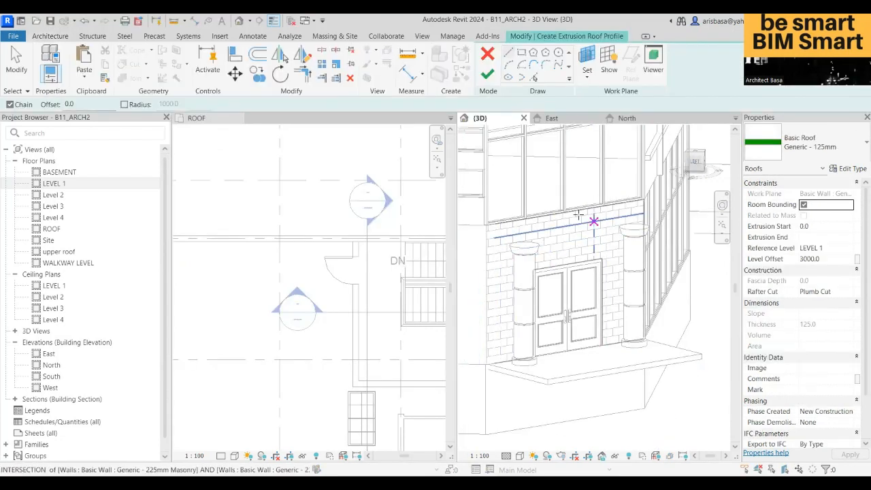
Step: Sketch the roof profile as a shallow start-end-radius arc above the double door, spanning the masonry wall from edge to edge
{"action": "left_click", "coordinate": [510, 68]}
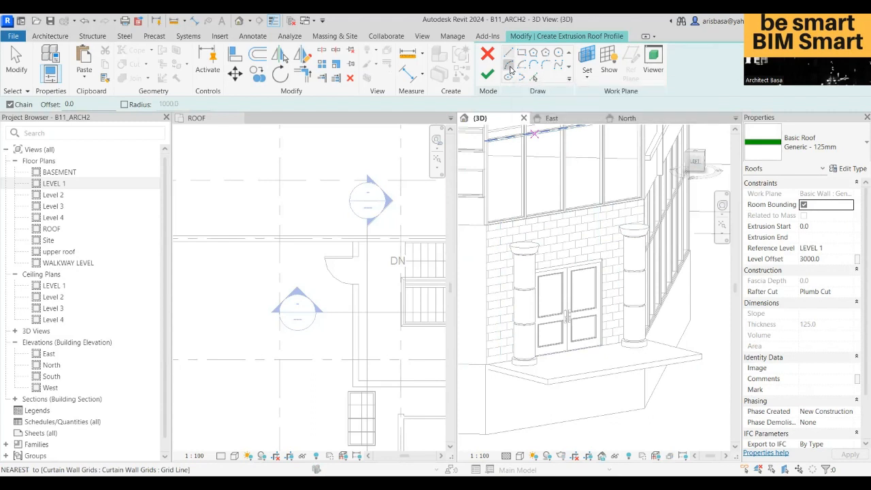
{"action": "left_click", "coordinate": [494, 271]}
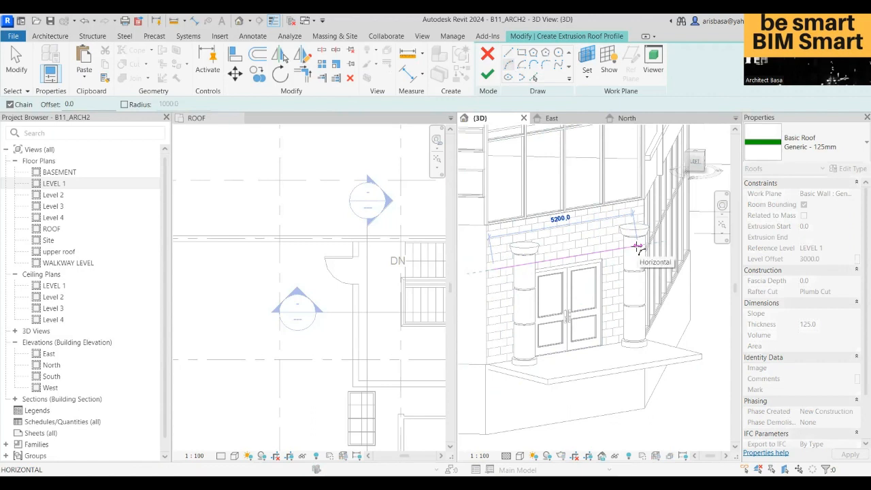
{"action": "key", "text": "Escape"}
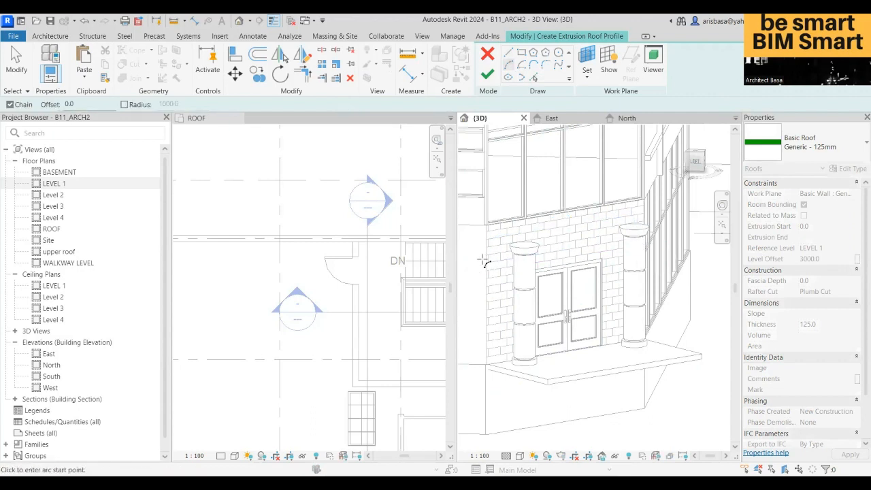
{"action": "left_click", "coordinate": [486, 268]}
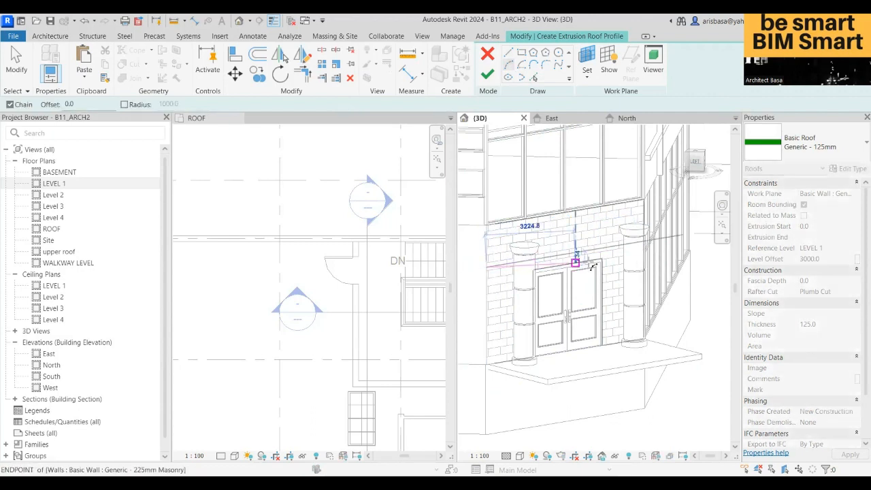
{"action": "left_click", "coordinate": [645, 244]}
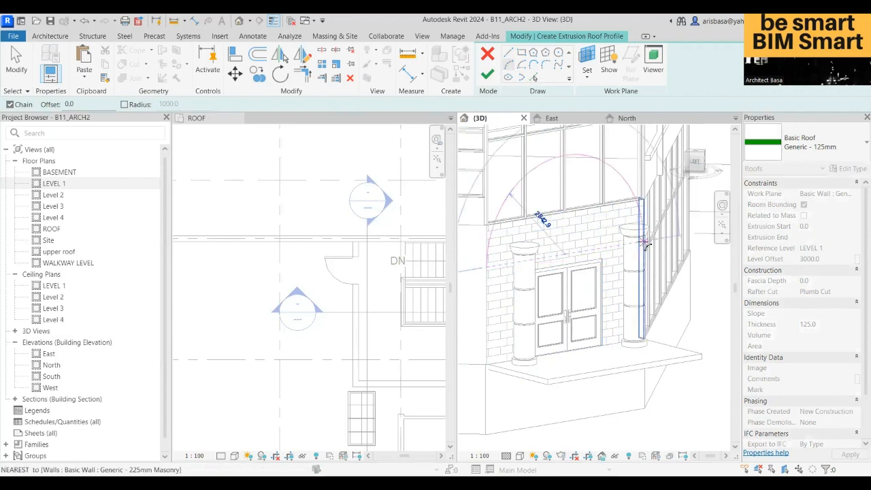
{"action": "left_click", "coordinate": [582, 223]}
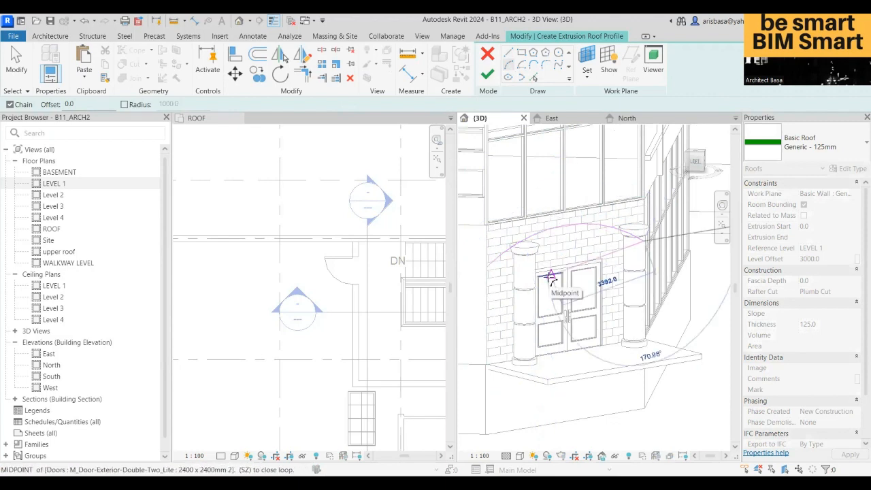
Step: Finish the arched roof profile and pull the roof's front edge outward to an extrusion start of about 1036
{"action": "key", "text": "Escape"}
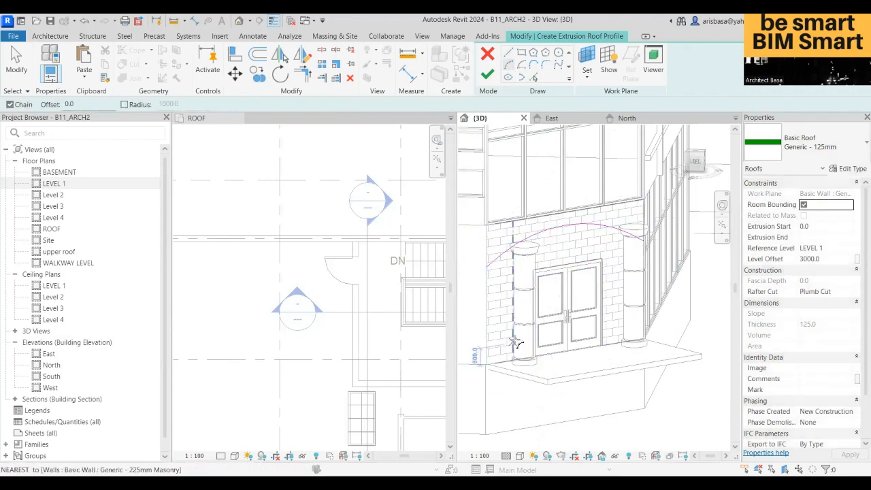
{"action": "left_click", "coordinate": [487, 76]}
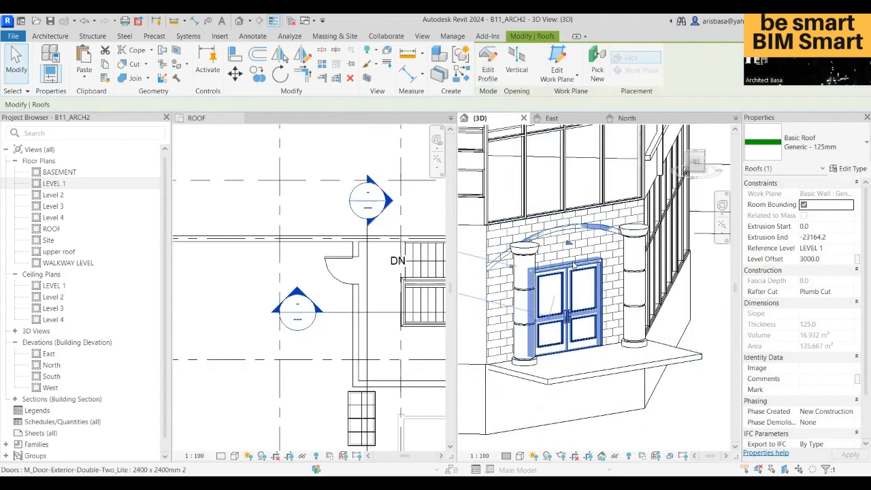
{"action": "left_click_drag", "start_coordinate": [569, 245], "coordinate": [736, 299]}
{"action": "middle_click_drag", "start_coordinate": [736, 300], "coordinate": [870, 303]}
{"action": "scroll", "coordinate": [492, 204], "scroll_direction": "down", "scroll_amount": 3}
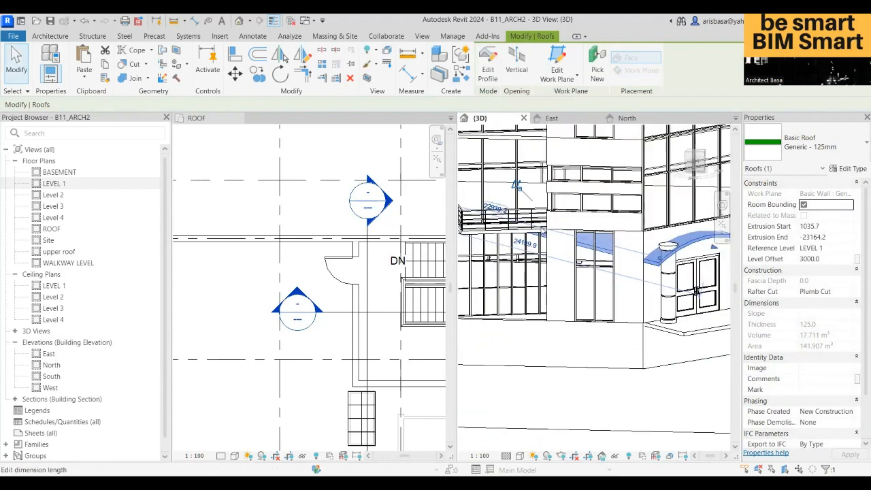
{"action": "scroll", "coordinate": [587, 274], "scroll_direction": "down", "scroll_amount": 2}
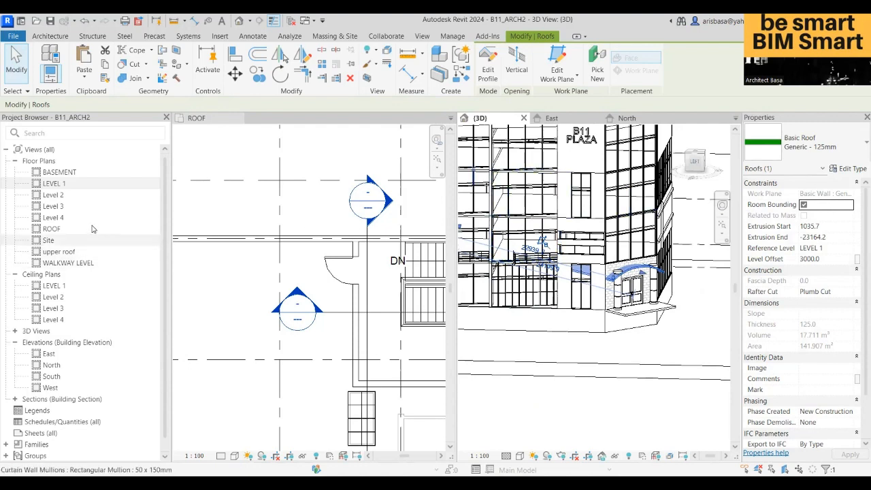
Step: In the Level 2 plan, pull the roof's far end back to the entrance wall at -12.5, with an extrusion start of 1887.5
{"action": "double_click", "coordinate": [55, 183]}
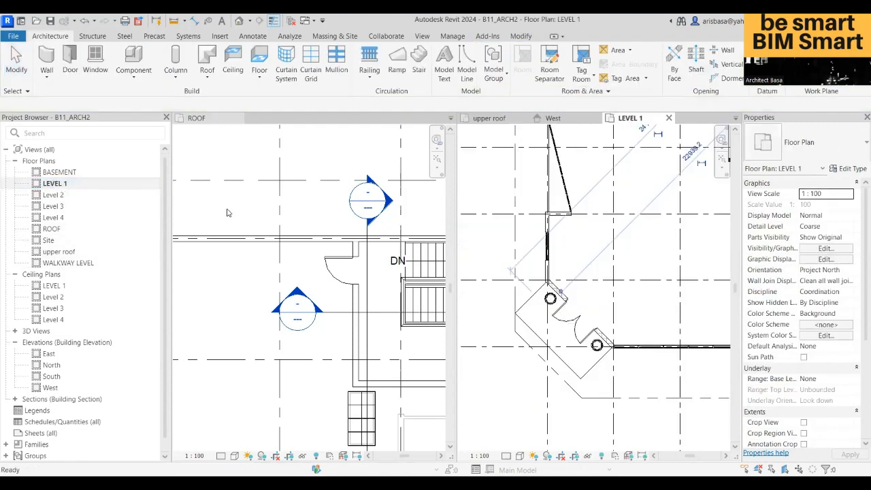
{"action": "scroll", "coordinate": [597, 305], "scroll_direction": "down", "scroll_amount": 5}
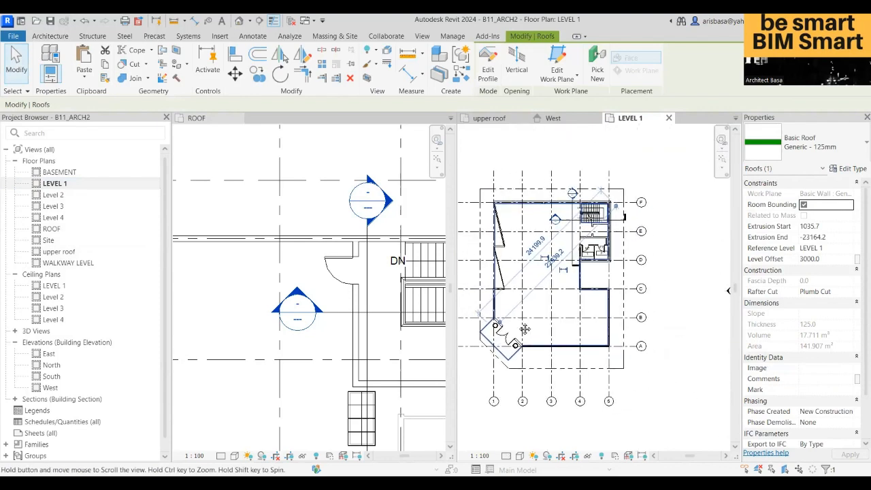
{"action": "double_click", "coordinate": [54, 195]}
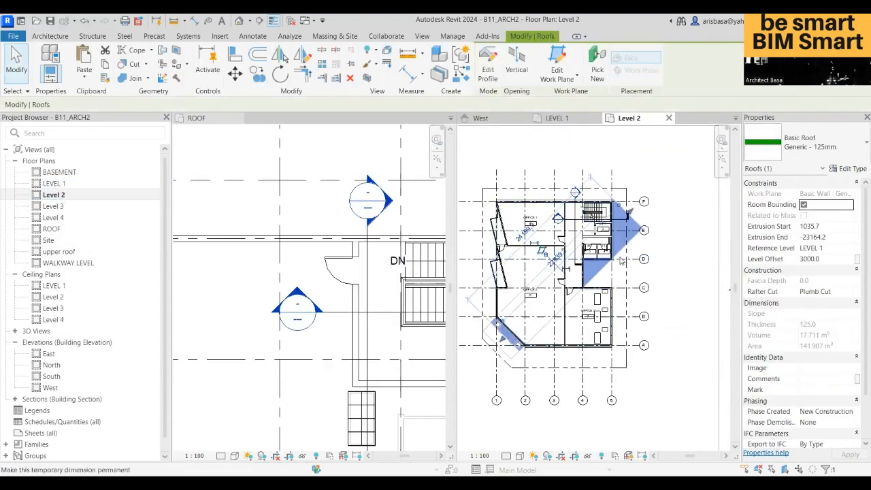
{"action": "left_click_drag", "start_coordinate": [630, 211], "coordinate": [540, 346]}
{"action": "scroll", "coordinate": [524, 321], "scroll_direction": "up", "scroll_amount": 5}
{"action": "scroll", "coordinate": [545, 326], "scroll_direction": "down", "scroll_amount": 3}
{"action": "scroll", "coordinate": [550, 336], "scroll_direction": "up", "scroll_amount": 3}
{"action": "scroll", "coordinate": [570, 350], "scroll_direction": "up", "scroll_amount": 2}
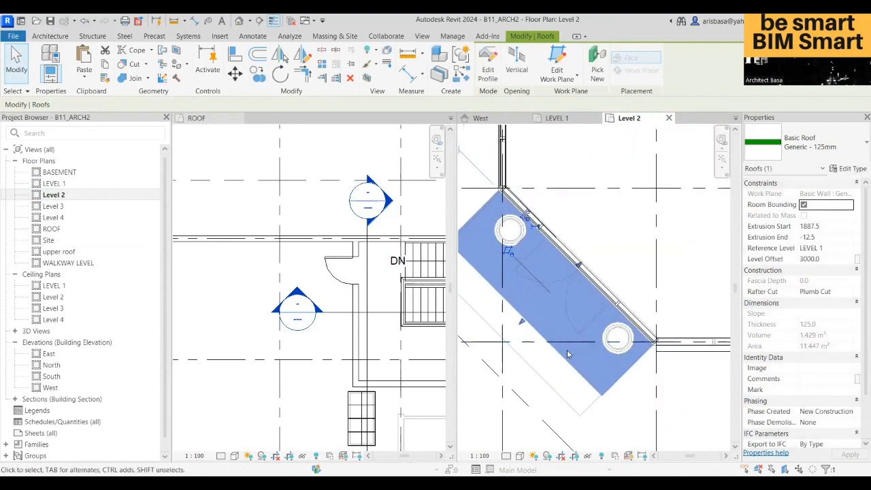
{"action": "scroll", "coordinate": [568, 353], "scroll_direction": "down", "scroll_amount": 1}
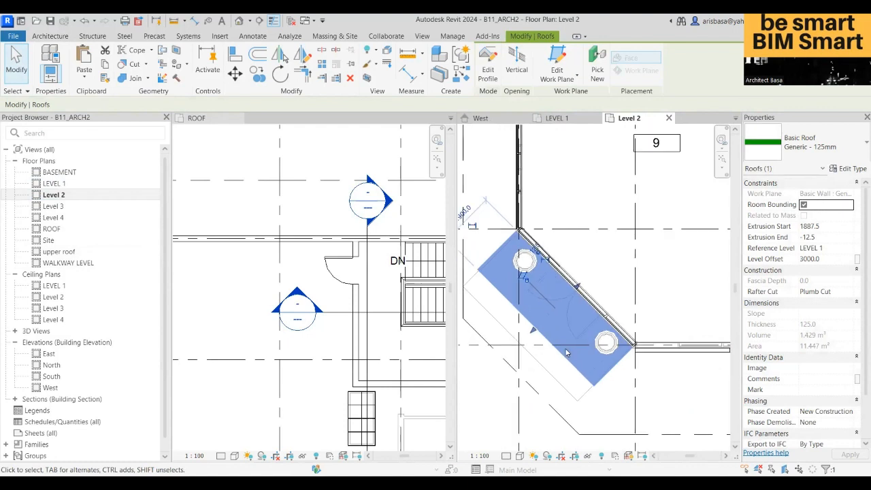
Step: Extend the canopy's front edge to an extrusion start of about 2649 and return to the 3D view
{"action": "left_click_drag", "start_coordinate": [534, 332], "coordinate": [540, 339]}
{"action": "scroll", "coordinate": [554, 286], "scroll_direction": "down", "scroll_amount": 2}
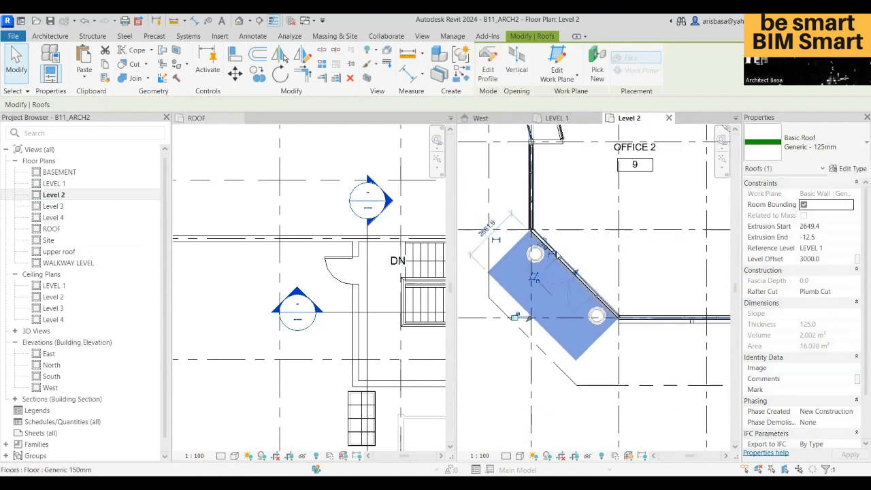
{"action": "left_click", "coordinate": [557, 118]}
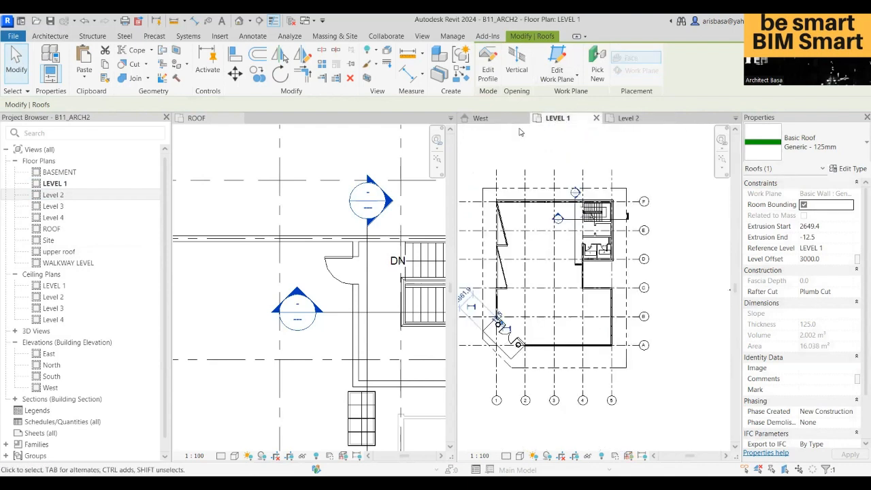
{"action": "left_click", "coordinate": [735, 118]}
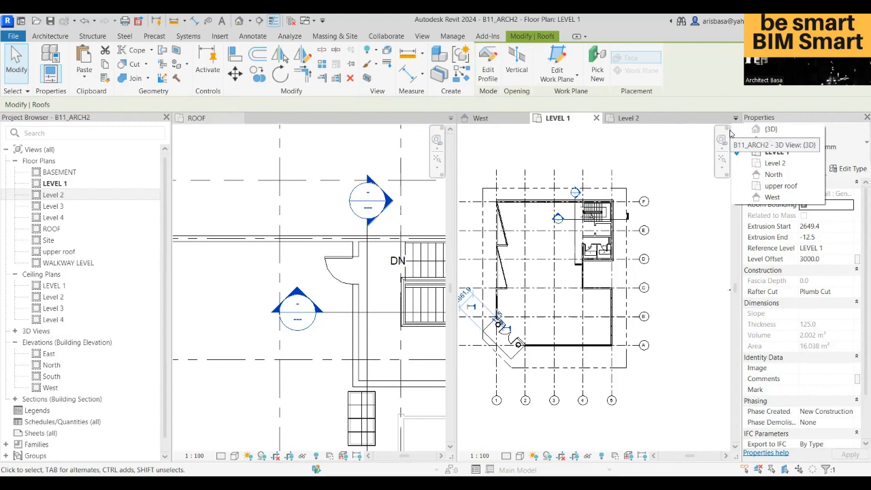
{"action": "left_click", "coordinate": [772, 134]}
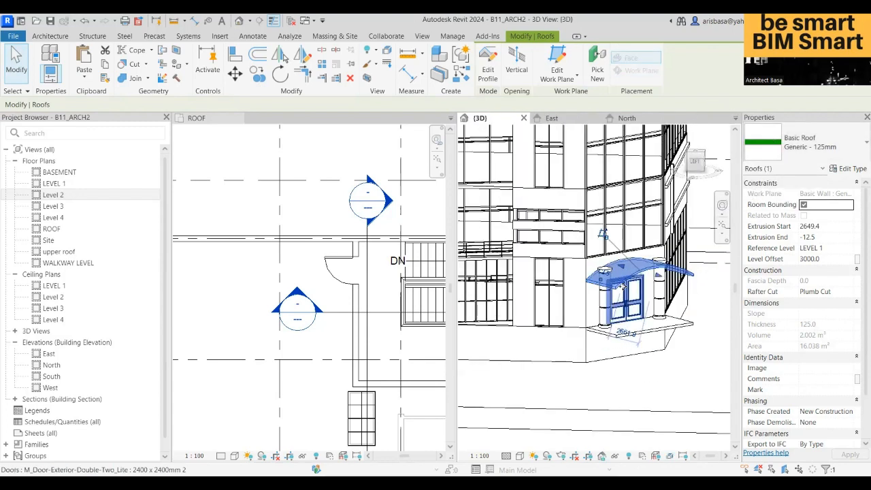
Step: Attach the tops of both metal clad entrance columns to the arched roof
{"action": "scroll", "coordinate": [623, 287], "scroll_direction": "up", "scroll_amount": 3}
{"action": "scroll", "coordinate": [597, 257], "scroll_direction": "down", "scroll_amount": 2}
{"action": "middle_click_drag", "start_coordinate": [623, 271], "coordinate": [564, 247]}
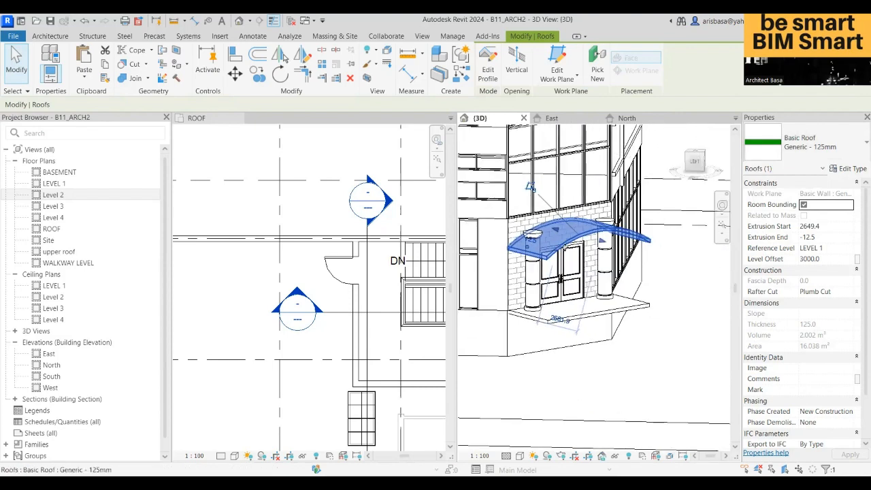
{"action": "left_click", "coordinate": [611, 260]}
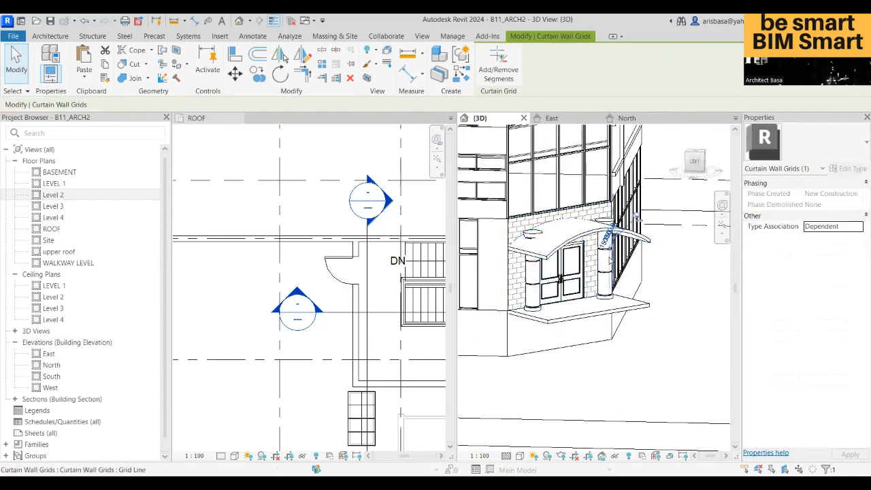
{"action": "left_click", "coordinate": [605, 262]}
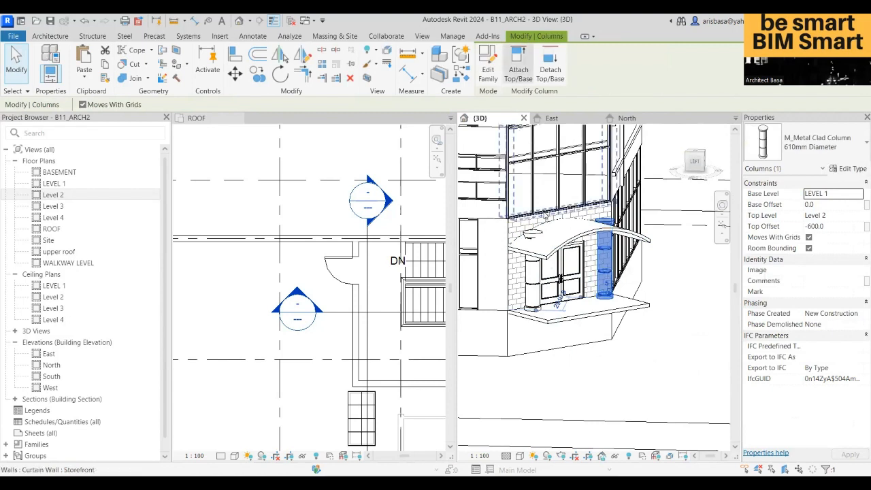
{"action": "left_click", "coordinate": [538, 275], "text": "ctrl"}
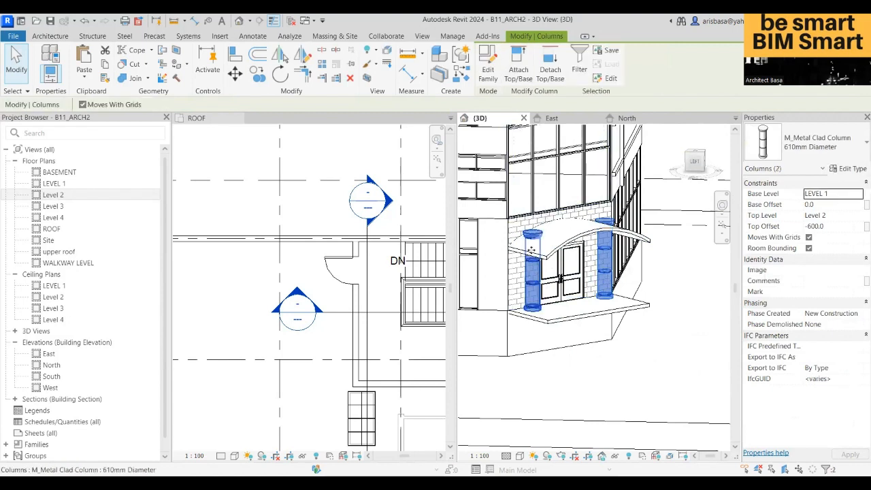
{"action": "left_click", "coordinate": [521, 71]}
{"action": "left_click", "coordinate": [590, 235]}
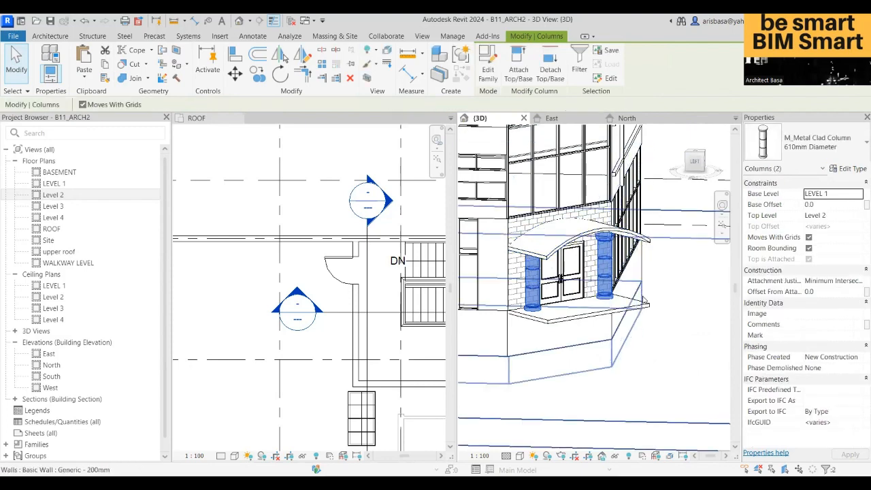
Step: Examine from several sides and close up how both column capitals meet the underside of the arched canopy
{"action": "middle_click_drag", "start_coordinate": [644, 302], "coordinate": [606, 249], "text": "shift"}
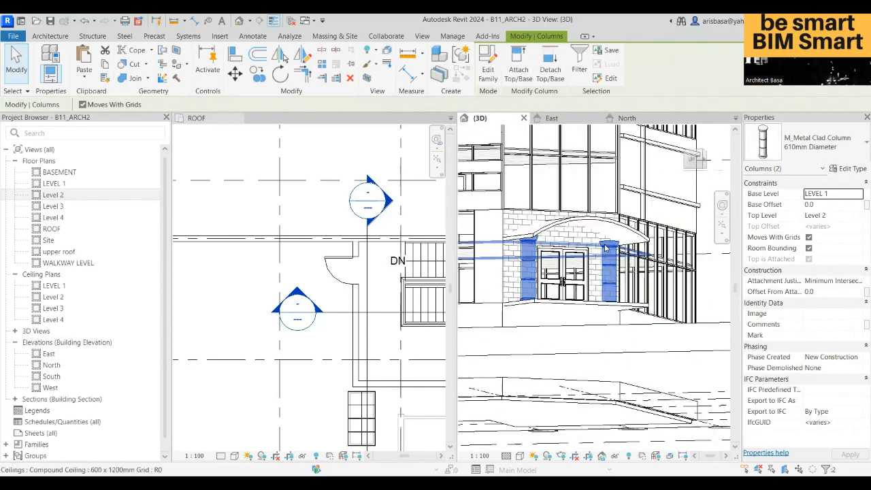
{"action": "scroll", "coordinate": [605, 248], "scroll_direction": "up", "scroll_amount": 6}
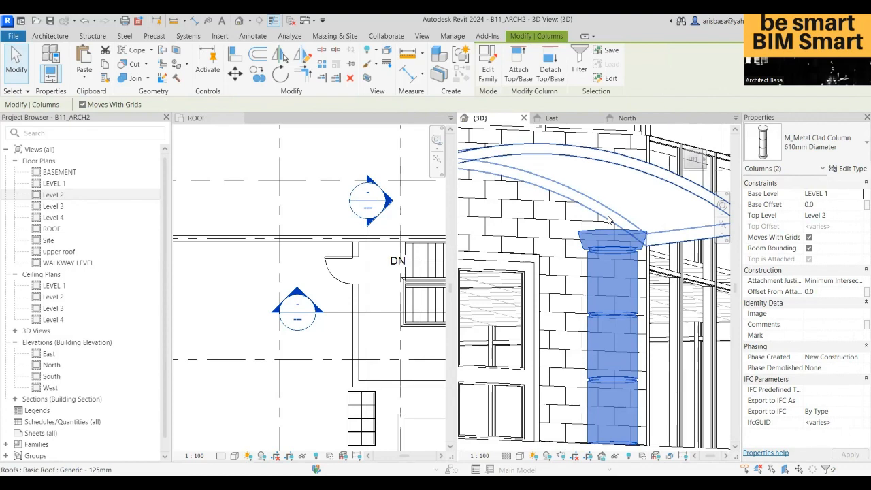
{"action": "scroll", "coordinate": [609, 220], "scroll_direction": "up", "scroll_amount": 4}
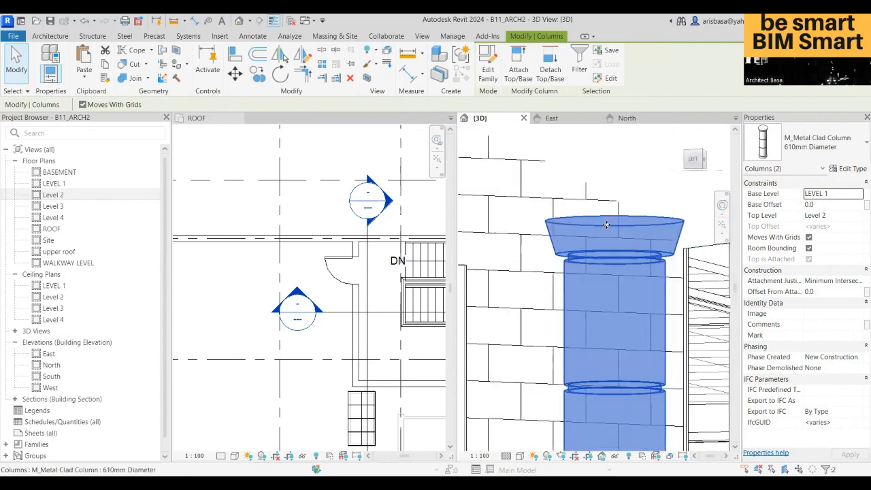
{"action": "scroll", "coordinate": [624, 223], "scroll_direction": "down", "scroll_amount": 5}
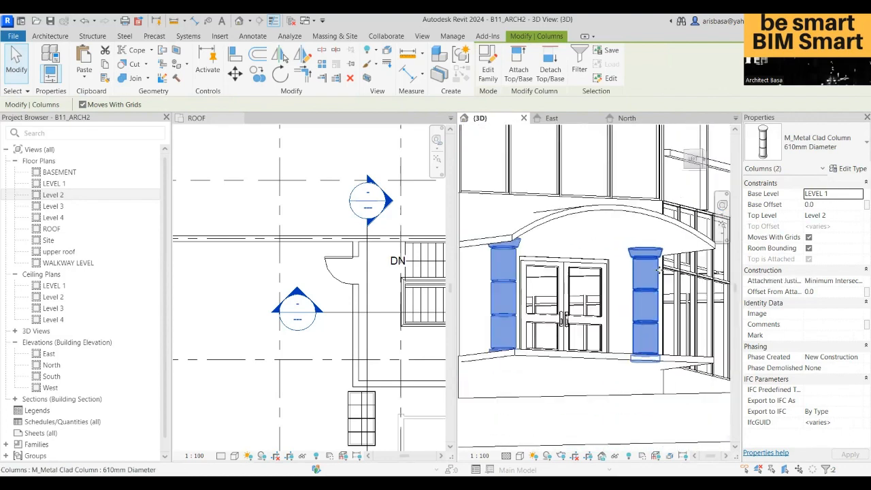
{"action": "middle_click_drag", "start_coordinate": [623, 292], "coordinate": [518, 266], "text": "shift"}
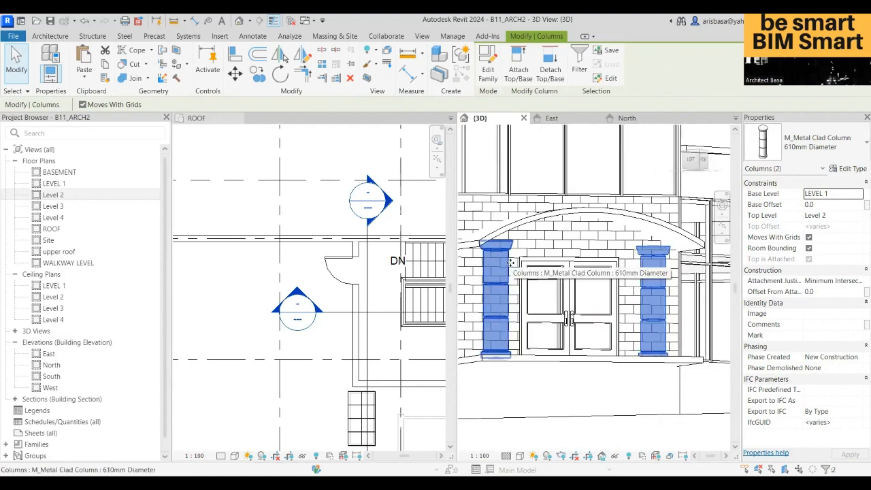
{"action": "scroll", "coordinate": [511, 263], "scroll_direction": "down", "scroll_amount": 4}
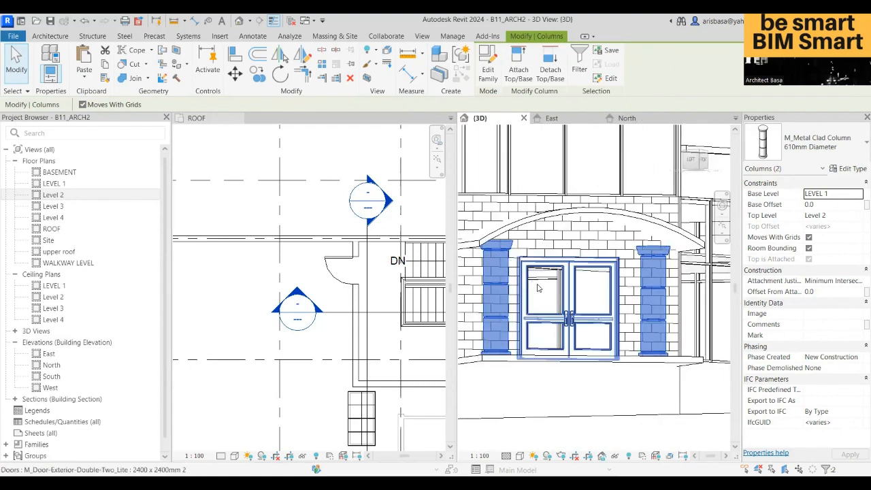
{"action": "middle_click_drag", "start_coordinate": [558, 299], "coordinate": [606, 272], "text": "shift"}
{"action": "scroll", "coordinate": [540, 268], "scroll_direction": "up", "scroll_amount": 3}
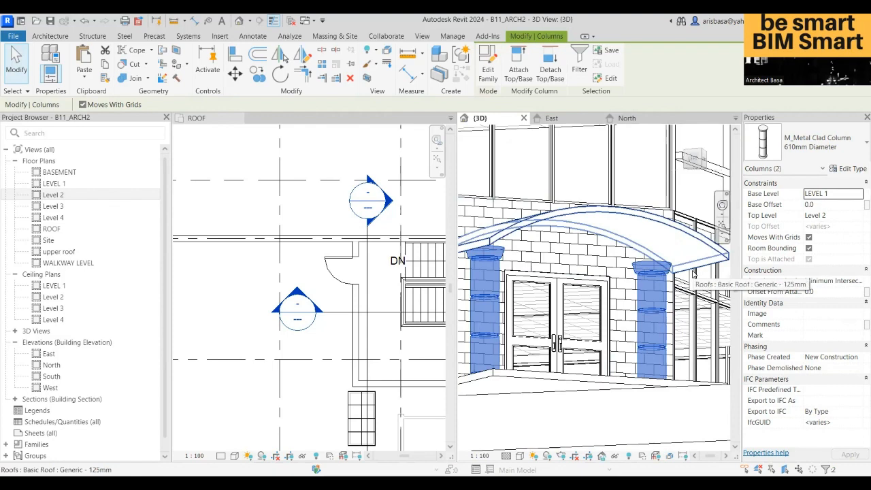
{"action": "scroll", "coordinate": [633, 286], "scroll_direction": "down", "scroll_amount": 4}
{"action": "middle_click_drag", "start_coordinate": [628, 289], "coordinate": [544, 283], "text": "shift"}
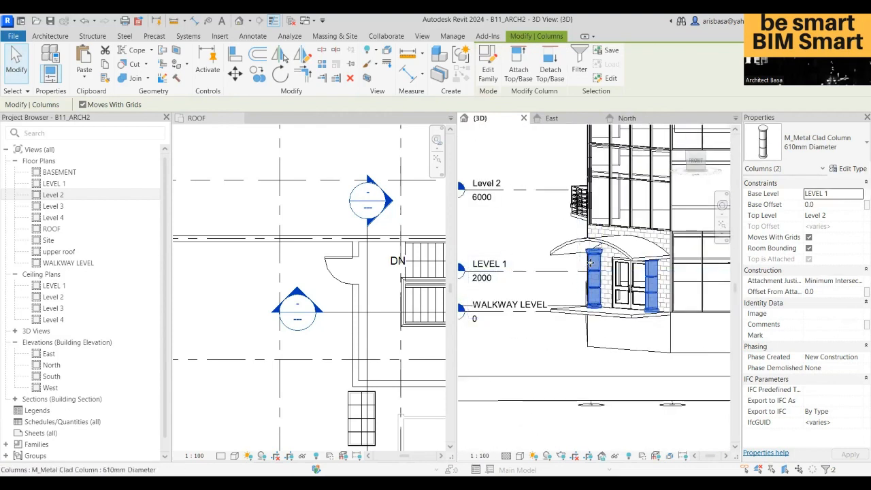
Step: Change the arched canopy's roof type to Sloped Glazing
{"action": "scroll", "coordinate": [602, 257], "scroll_direction": "up", "scroll_amount": 2}
{"action": "middle_click_drag", "start_coordinate": [607, 257], "coordinate": [613, 278], "text": "shift"}
{"action": "left_click", "coordinate": [613, 277]}
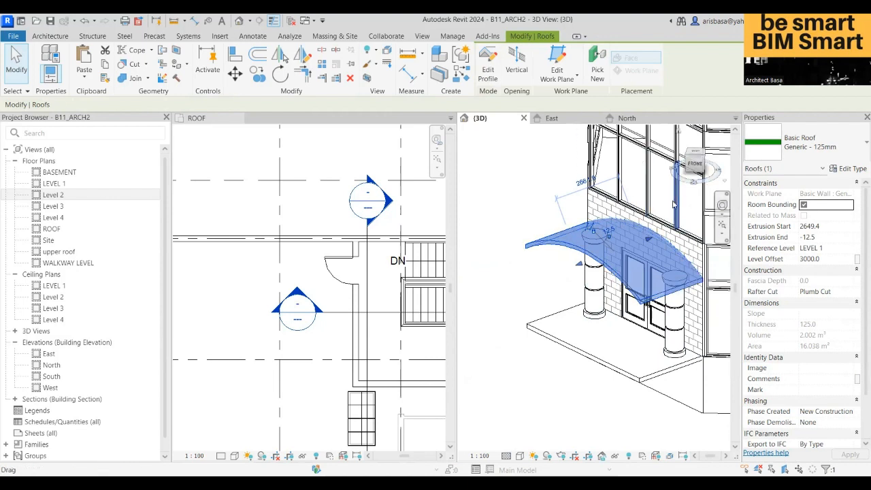
{"action": "left_click", "coordinate": [847, 154]}
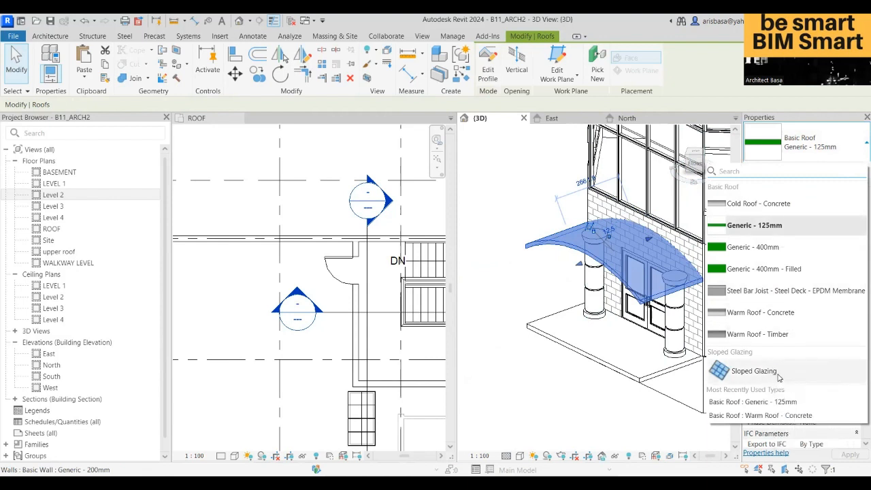
{"action": "left_click", "coordinate": [712, 367]}
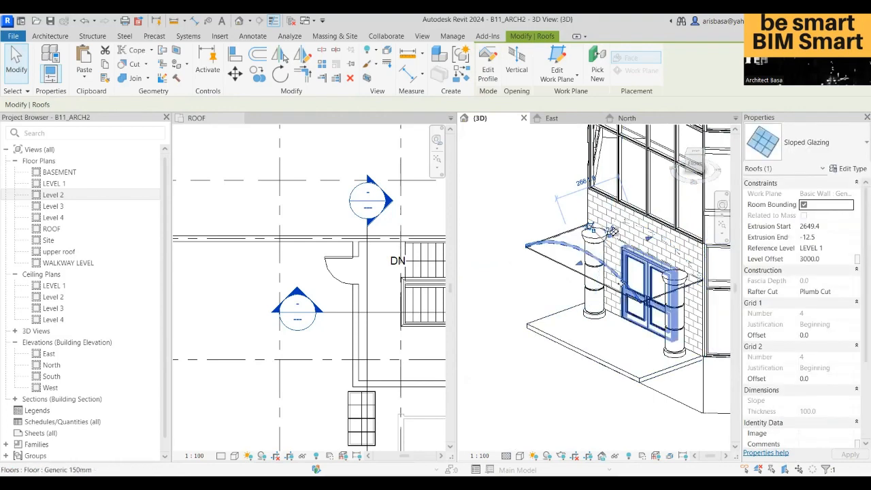
Step: Place curtain grid lines at intervals along the sloped-glazing canopy's arched front edge, running back to the brick wall
{"action": "scroll", "coordinate": [627, 287], "scroll_direction": "up", "scroll_amount": 3}
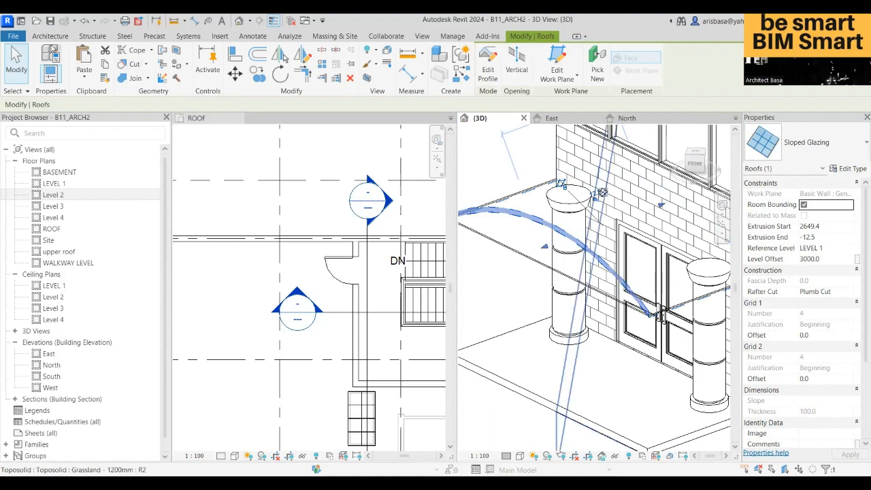
{"action": "left_click", "coordinate": [51, 36]}
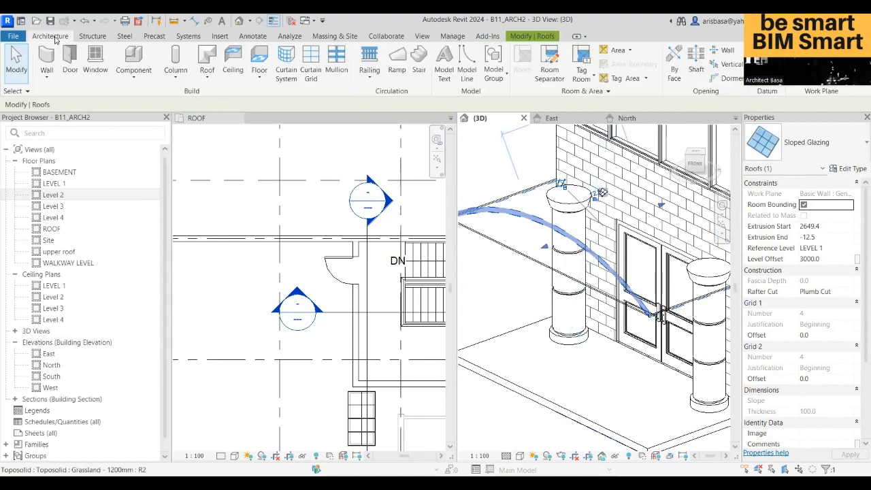
{"action": "left_click", "coordinate": [310, 75]}
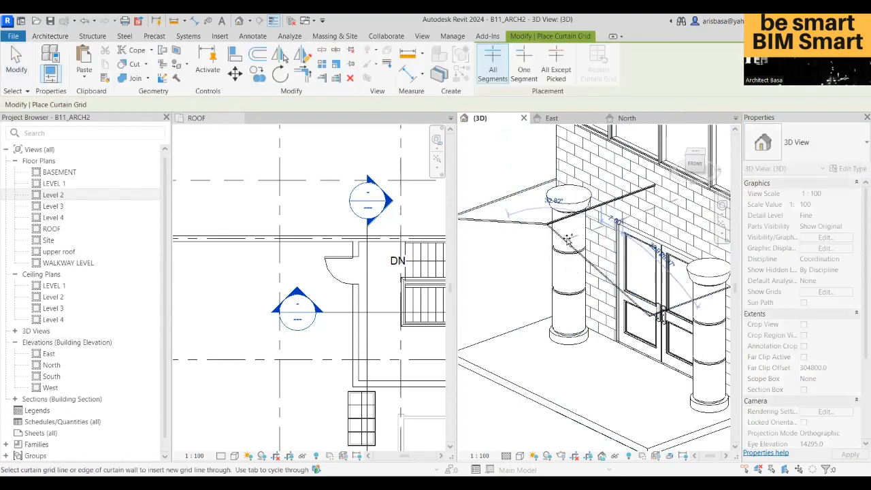
{"action": "left_click", "coordinate": [572, 238]}
{"action": "left_click", "coordinate": [586, 249]}
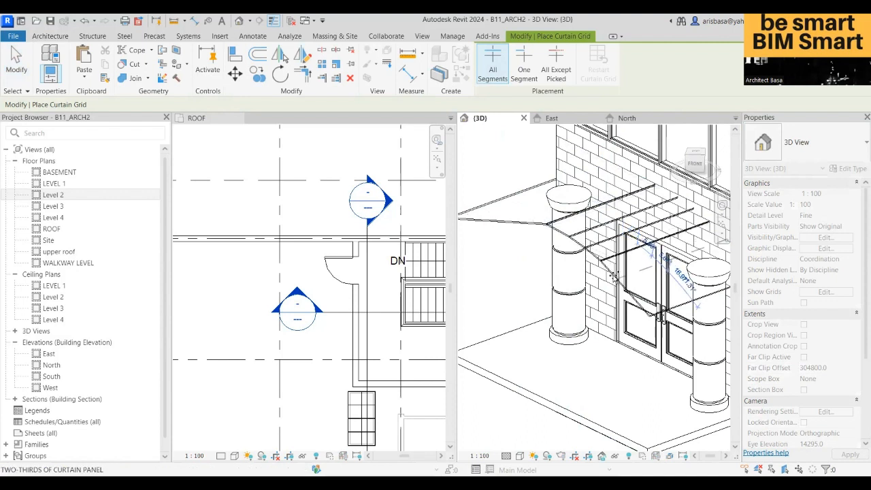
{"action": "left_click", "coordinate": [613, 275]}
{"action": "left_click", "coordinate": [629, 293]}
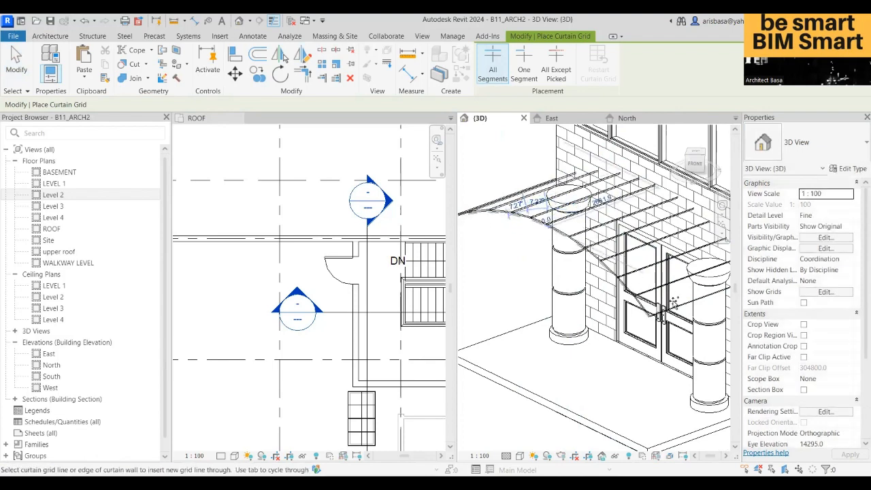
Step: Add curtain grid lines parallel to the canopy's arch at intervals along its straight side edge, including the panel midpoint
{"action": "middle_click_drag", "start_coordinate": [552, 232], "coordinate": [599, 272], "text": "shift"}
{"action": "middle_click_drag", "start_coordinate": [635, 307], "coordinate": [526, 304]}
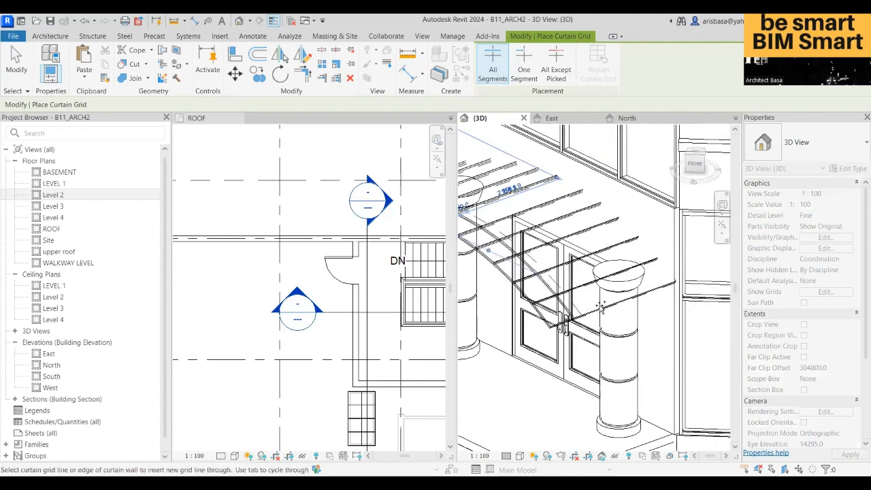
{"action": "left_click", "coordinate": [602, 304]}
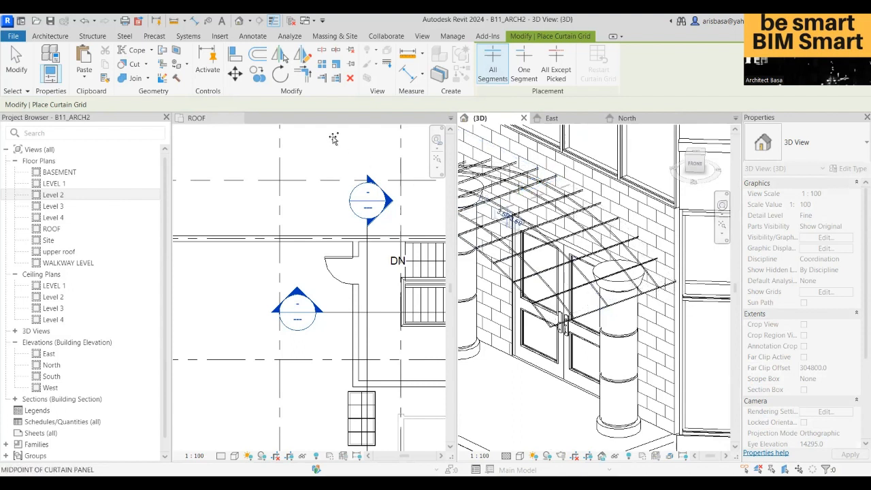
Step: Place Circular Mullion 25mm Radius mullions on all grid lines of the arched glazing canopy
{"action": "left_click", "coordinate": [43, 36]}
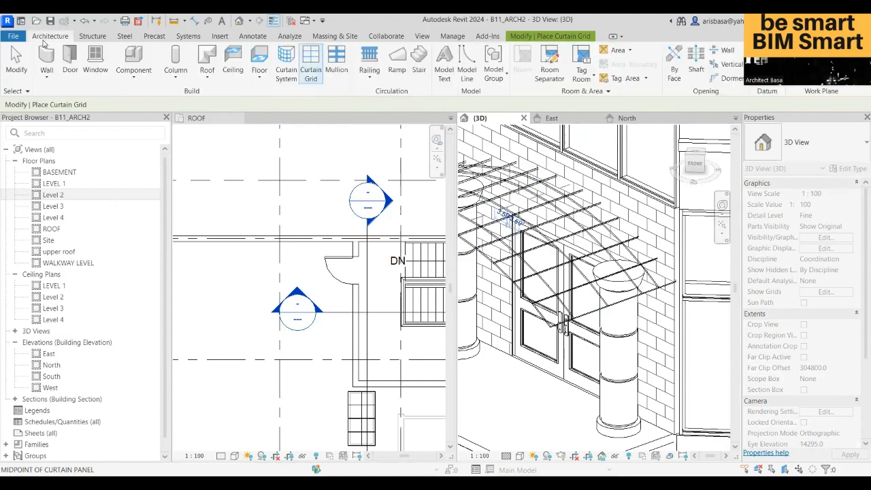
{"action": "left_click", "coordinate": [336, 67]}
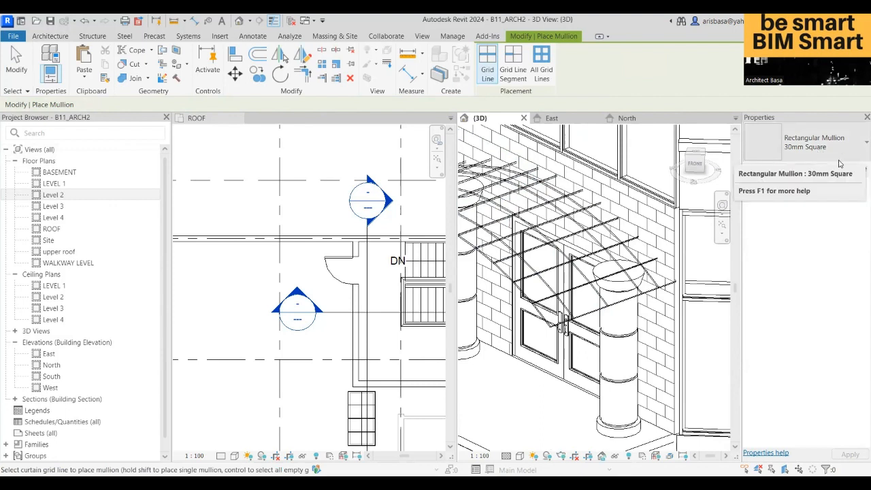
{"action": "left_click", "coordinate": [817, 146]}
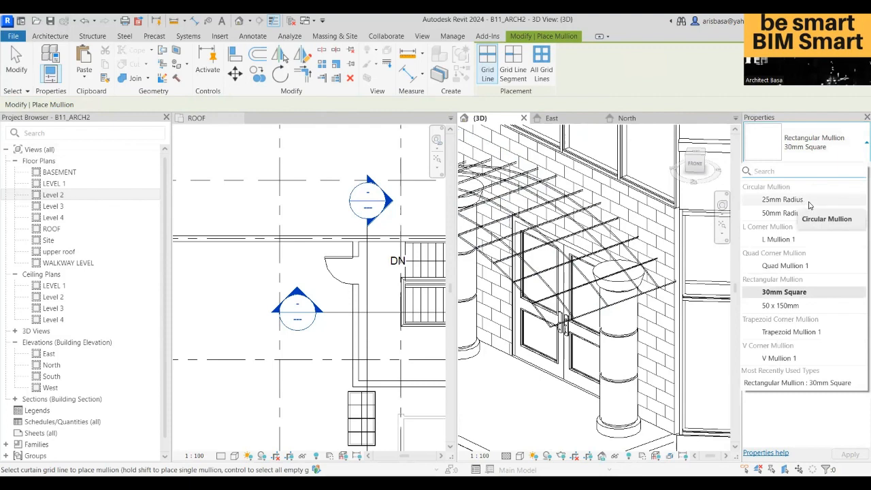
{"action": "left_click", "coordinate": [809, 203]}
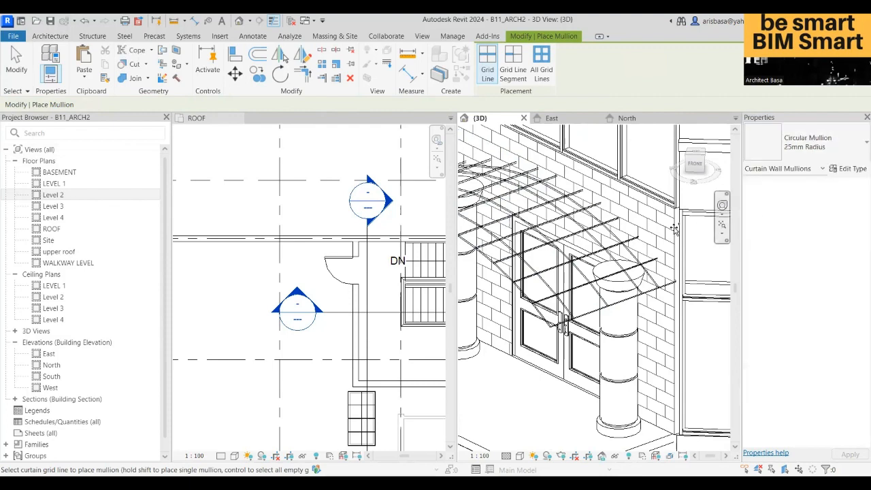
{"action": "scroll", "coordinate": [719, 231], "scroll_direction": "down", "scroll_amount": 2}
{"action": "left_click", "coordinate": [542, 65]}
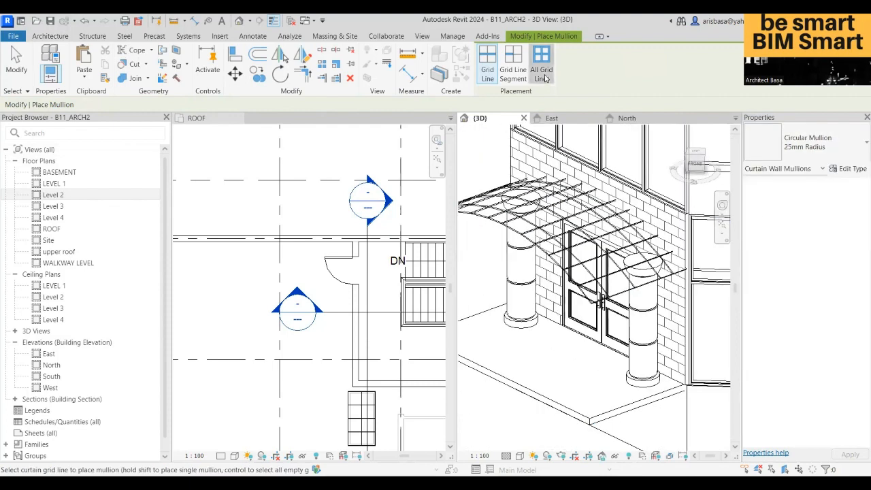
{"action": "left_click", "coordinate": [562, 229]}
{"action": "scroll", "coordinate": [616, 274], "scroll_direction": "up", "scroll_amount": 5}
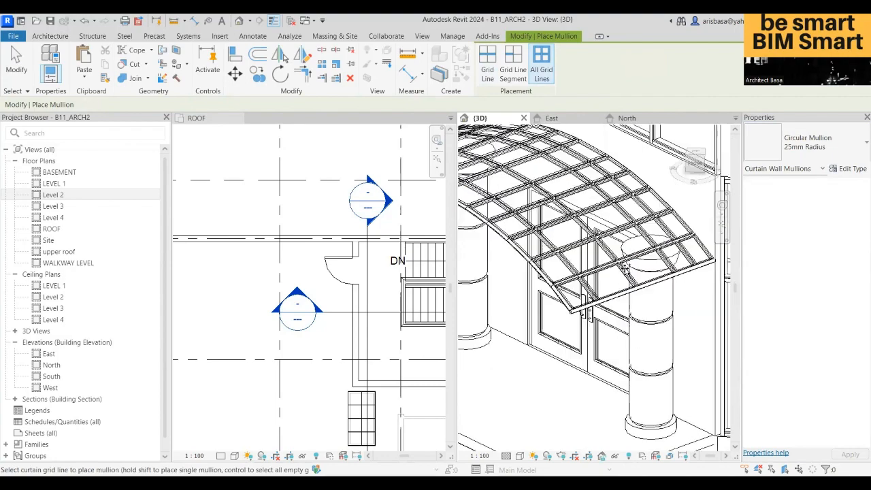
{"action": "scroll", "coordinate": [616, 274], "scroll_direction": "down", "scroll_amount": 6}
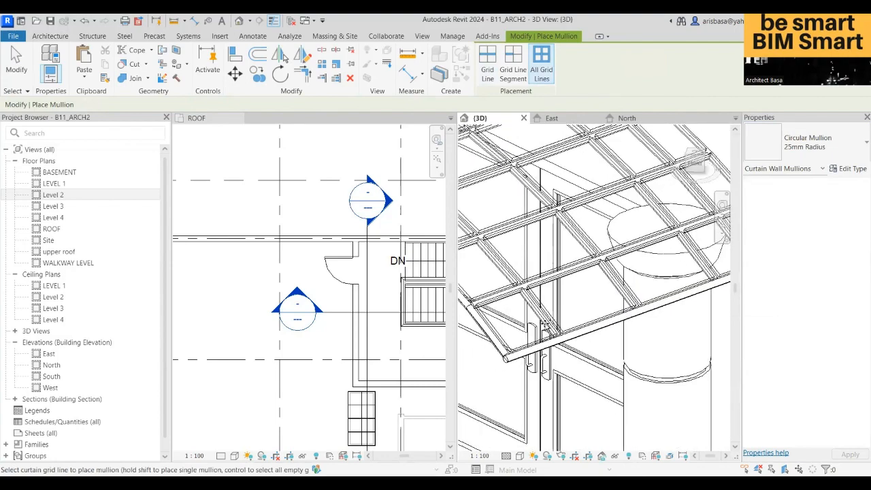
{"action": "middle_click_drag", "start_coordinate": [610, 297], "coordinate": [663, 274], "text": "shift"}
{"action": "key", "text": "Escape"}
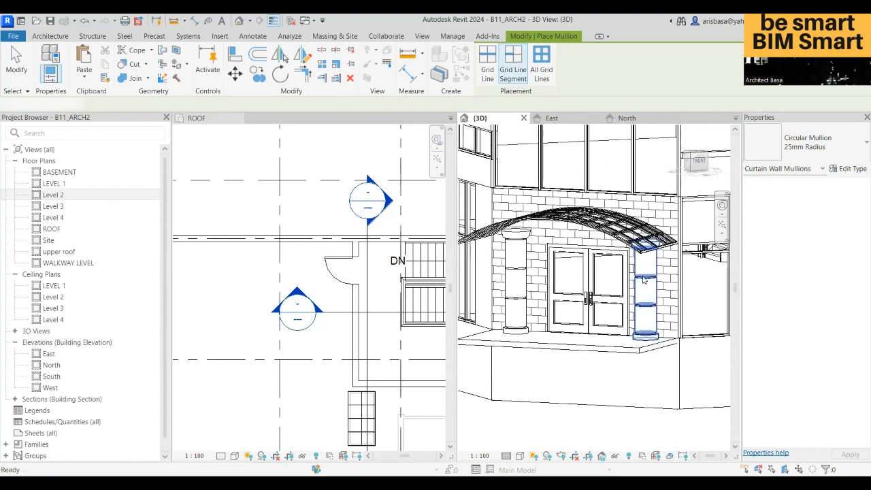
Step: Examine the mullioned entrance canopy, the building's facades and its rooftop from several sides in the 3D view
{"action": "scroll", "coordinate": [643, 290], "scroll_direction": "up", "scroll_amount": 2}
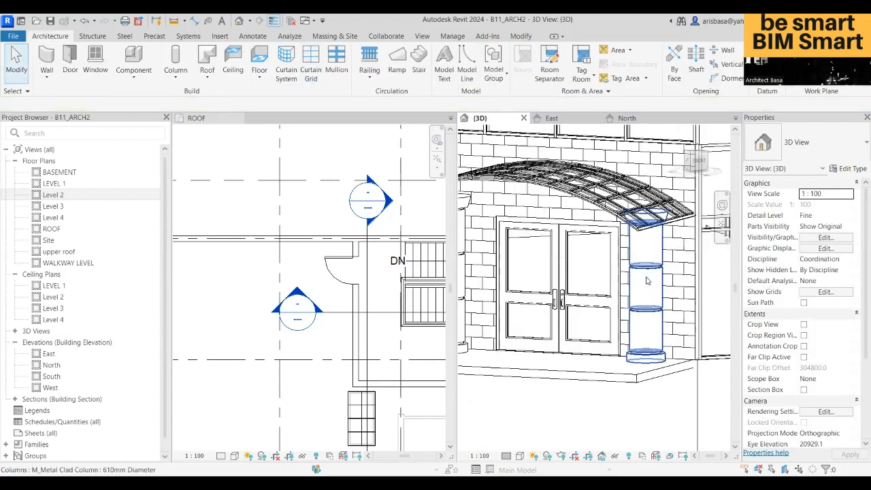
{"action": "scroll", "coordinate": [651, 272], "scroll_direction": "down", "scroll_amount": 8}
{"action": "middle_click_drag", "start_coordinate": [658, 304], "coordinate": [712, 326], "text": "shift"}
{"action": "middle_click_drag", "start_coordinate": [620, 320], "coordinate": [598, 365]}
{"action": "scroll", "coordinate": [639, 341], "scroll_direction": "down", "scroll_amount": 6}
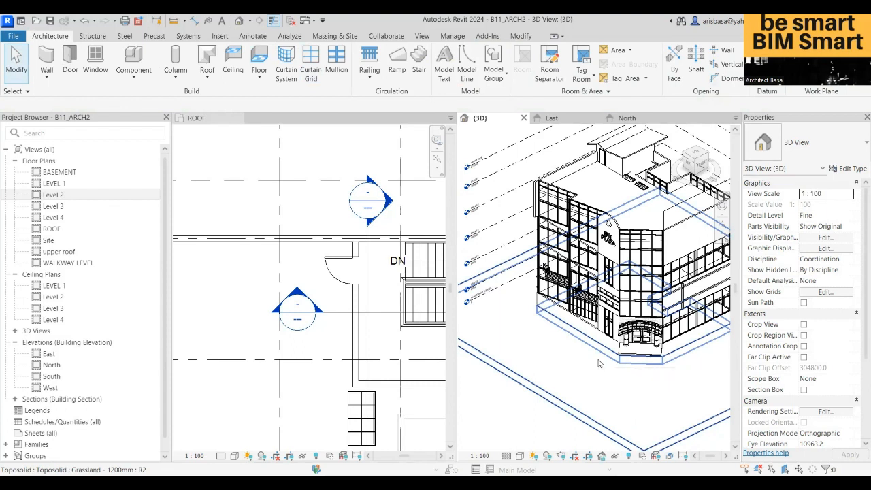
{"action": "scroll", "coordinate": [609, 238], "scroll_direction": "up", "scroll_amount": 6}
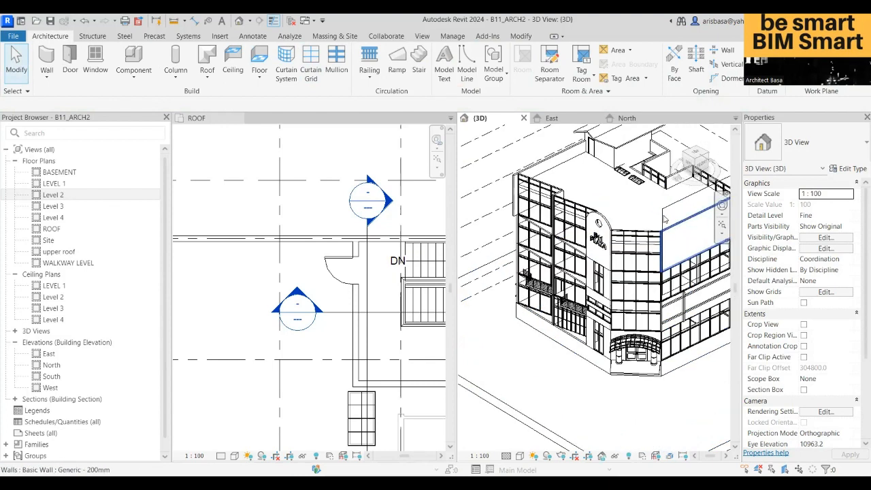
{"action": "middle_click_drag", "start_coordinate": [610, 238], "coordinate": [593, 311]}
{"action": "scroll", "coordinate": [593, 311], "scroll_direction": "down", "scroll_amount": 3}
{"action": "scroll", "coordinate": [603, 225], "scroll_direction": "up", "scroll_amount": 5}
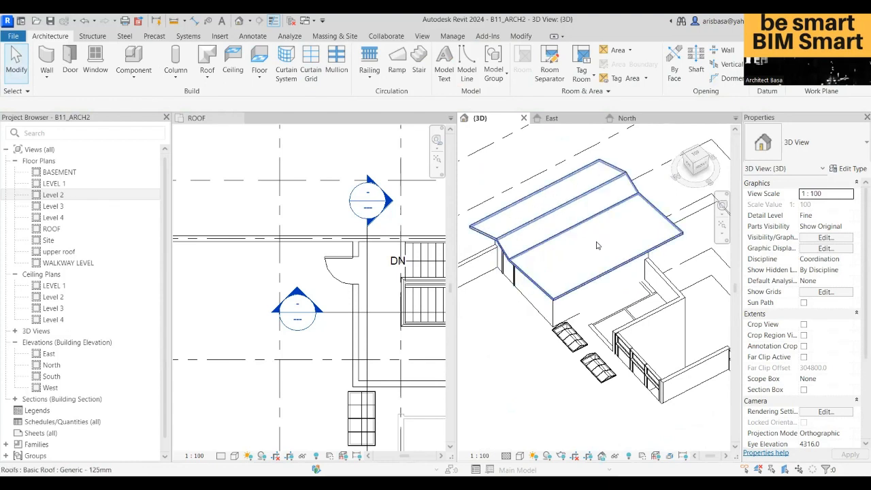
{"action": "scroll", "coordinate": [596, 246], "scroll_direction": "down", "scroll_amount": 4}
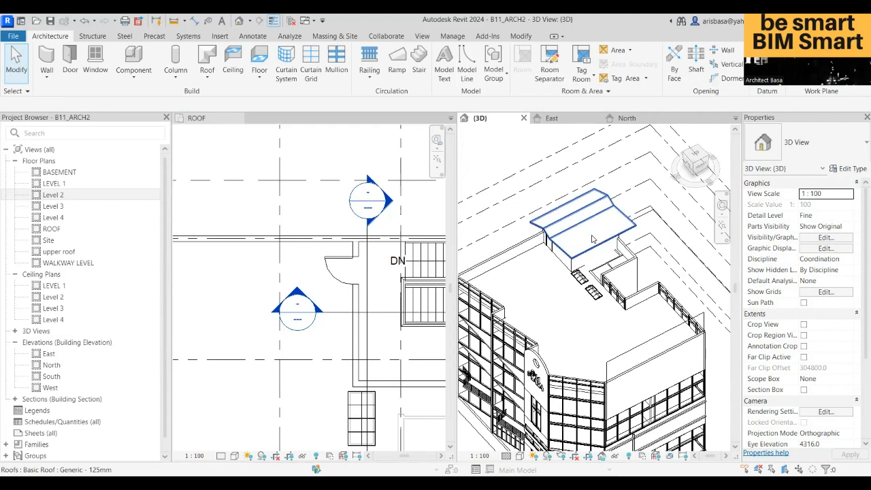
{"action": "scroll", "coordinate": [572, 272], "scroll_direction": "down", "scroll_amount": 3}
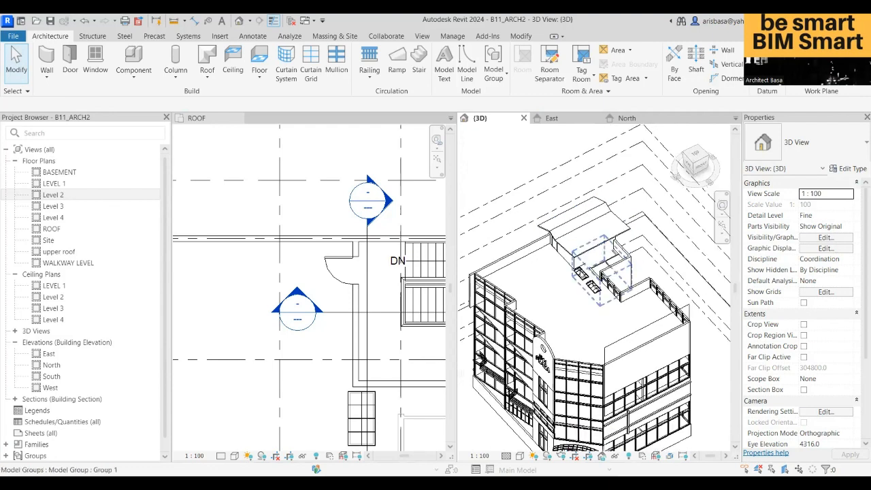
{"action": "scroll", "coordinate": [549, 293], "scroll_direction": "up", "scroll_amount": 2}
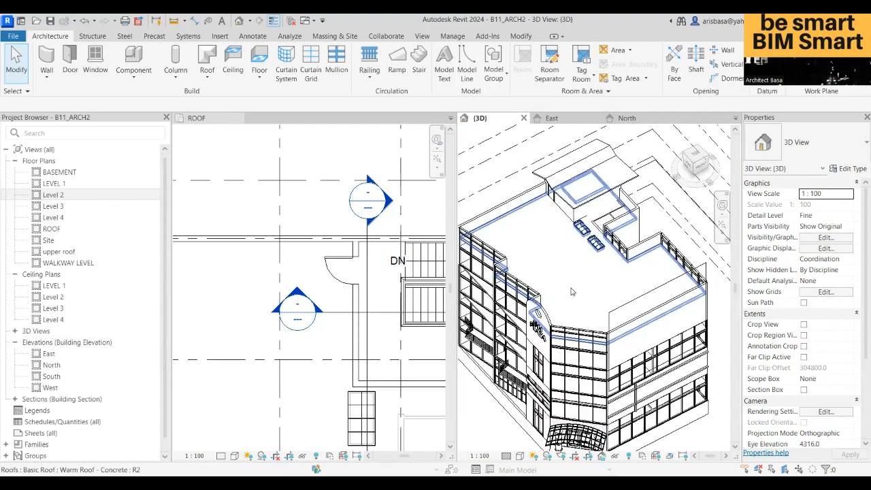
{"action": "middle_click_drag", "start_coordinate": [582, 294], "coordinate": [738, 288], "text": "ctrl"}
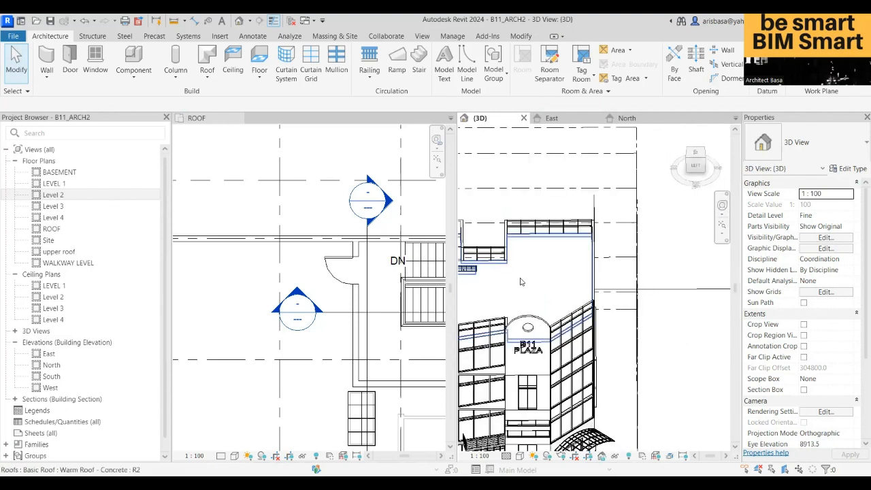
Step: Open the ROOF floor plan at the roof corner bounded by grids A and C
{"action": "double_click", "coordinate": [51, 229]}
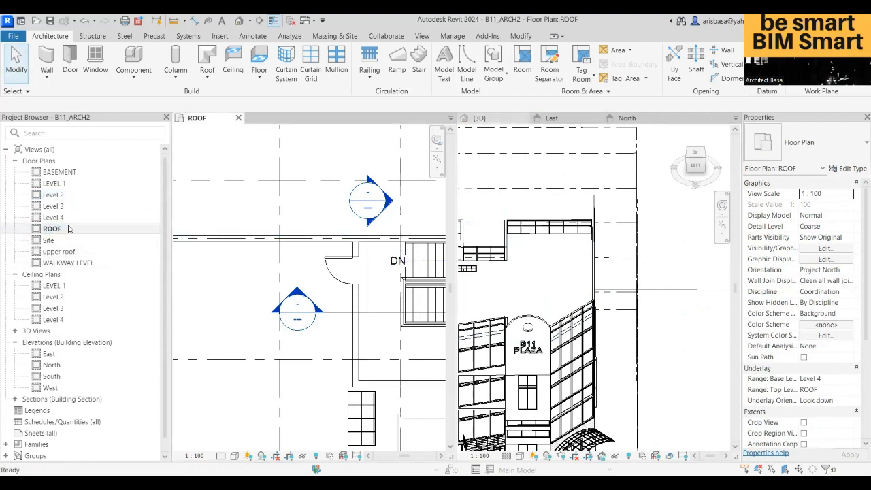
{"action": "left_click", "coordinate": [54, 232]}
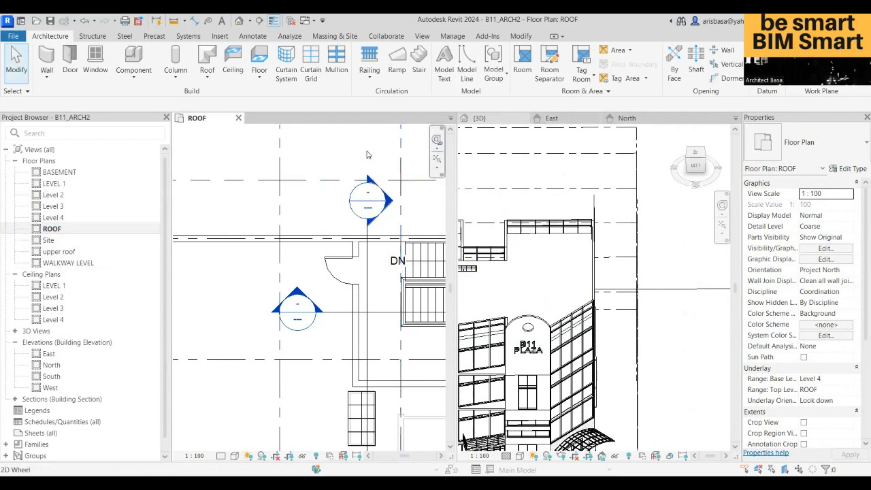
{"action": "middle_click_drag", "start_coordinate": [356, 302], "coordinate": [403, 217]}
{"action": "scroll", "coordinate": [346, 257], "scroll_direction": "down", "scroll_amount": 1}
{"action": "scroll", "coordinate": [347, 257], "scroll_direction": "down", "scroll_amount": 2}
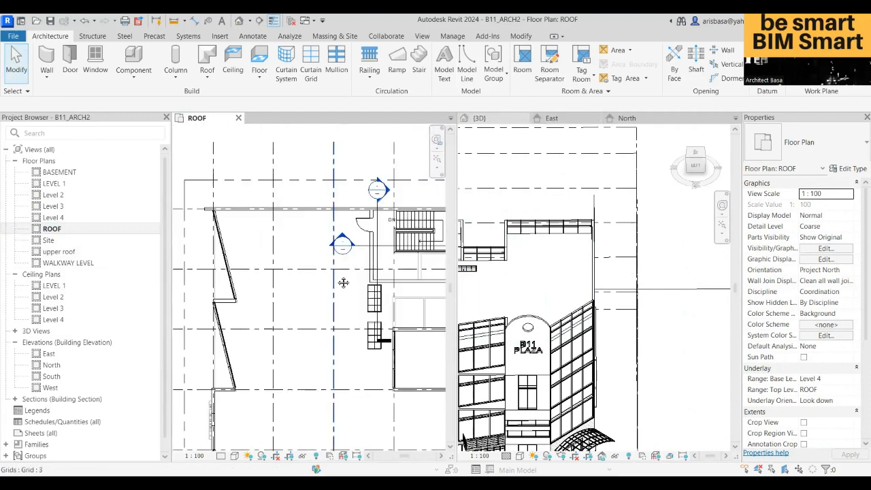
{"action": "middle_click_drag", "start_coordinate": [344, 284], "coordinate": [352, 193]}
{"action": "middle_click_drag", "start_coordinate": [352, 301], "coordinate": [261, 266]}
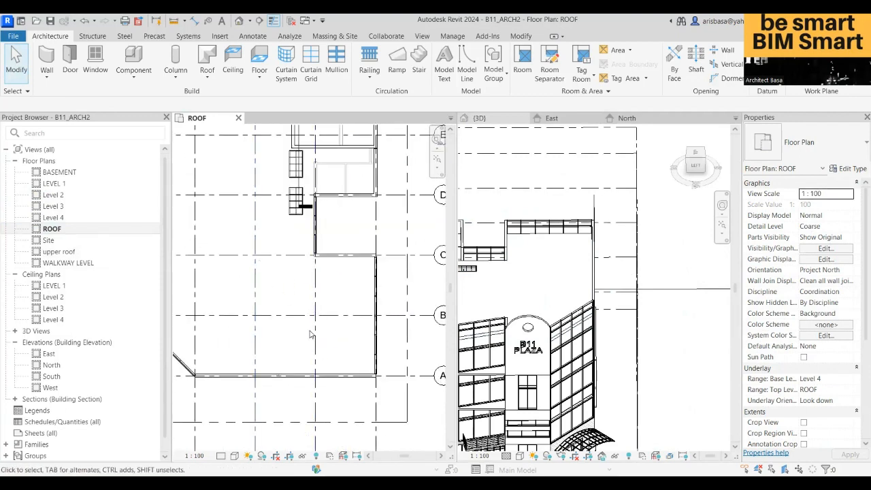
{"action": "scroll", "coordinate": [314, 325], "scroll_direction": "up", "scroll_amount": 3}
{"action": "middle_click_drag", "start_coordinate": [320, 342], "coordinate": [315, 317]}
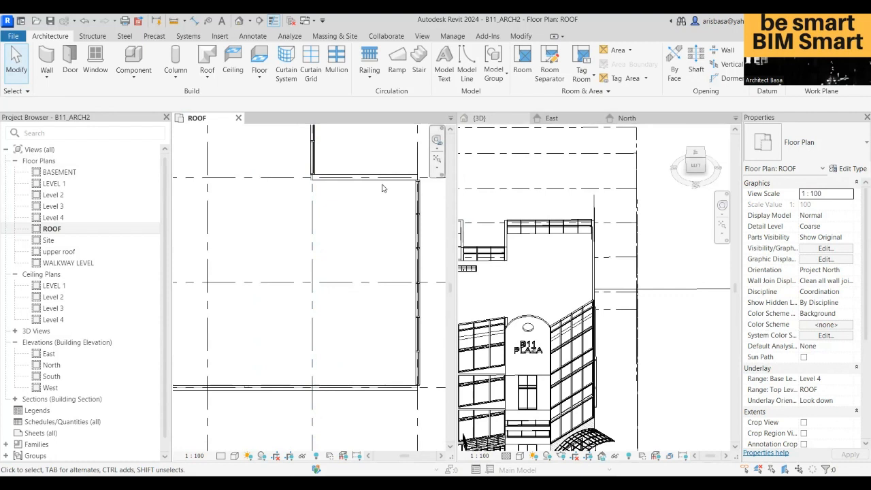
Step: Draw a rectangle of Generic - 200mm architectural walls with Slanted cross-section across grid B, about 1290 mm from the adjacent glazed edge wall
{"action": "left_click", "coordinate": [47, 82]}
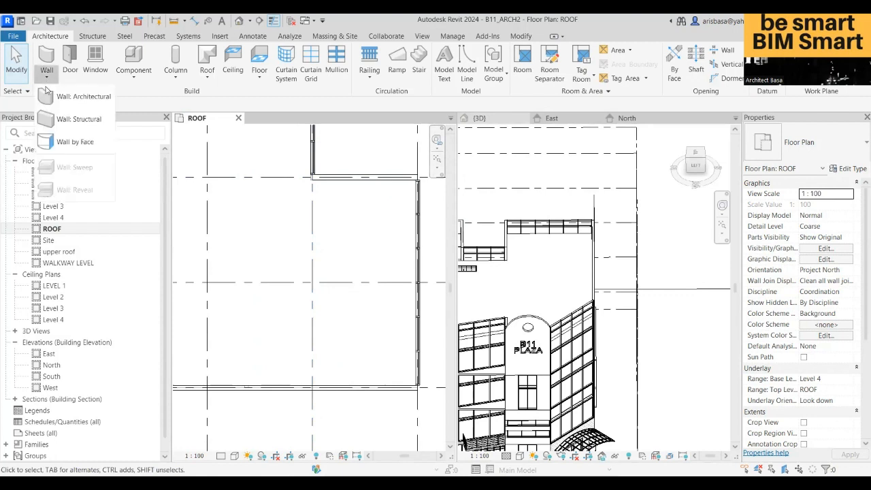
{"action": "left_click", "coordinate": [83, 98]}
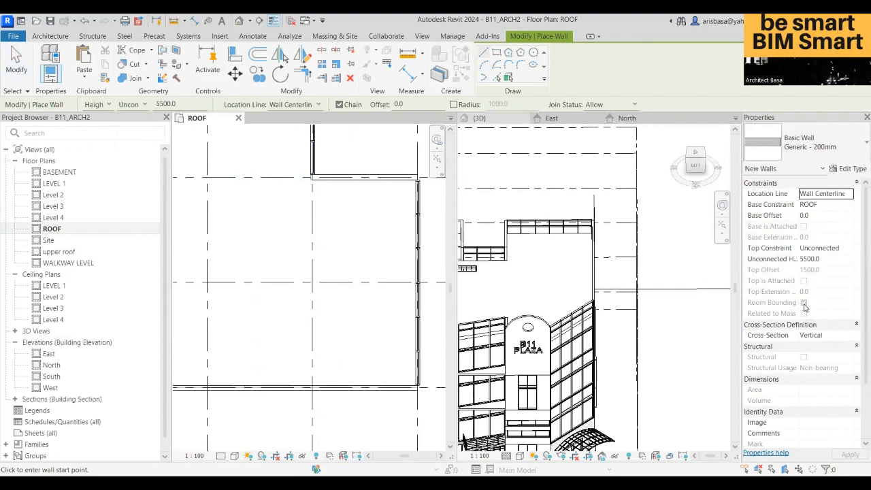
{"action": "left_click", "coordinate": [850, 339]}
{"action": "left_click", "coordinate": [850, 339]}
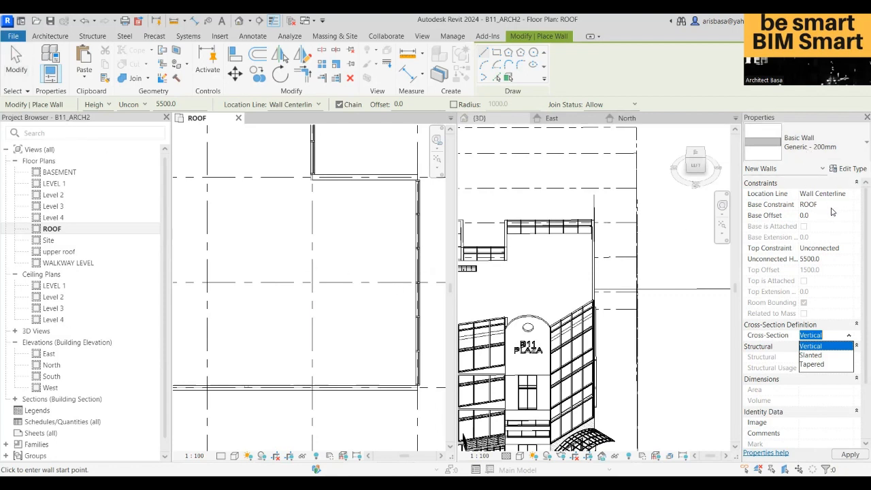
{"action": "left_click", "coordinate": [813, 357]}
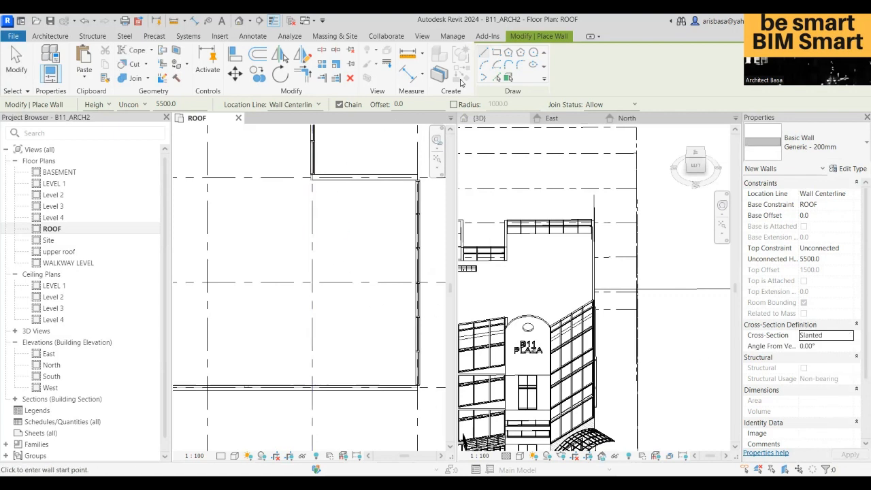
{"action": "left_click", "coordinate": [496, 54]}
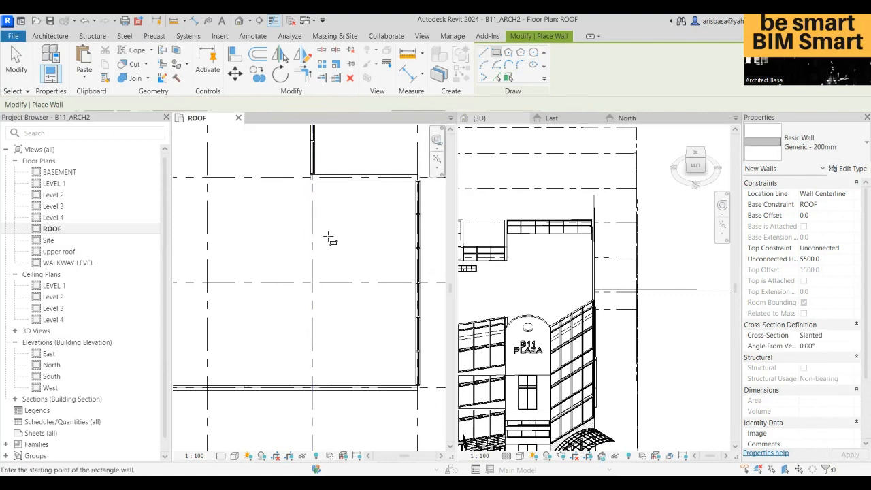
{"action": "left_click", "coordinate": [289, 232]}
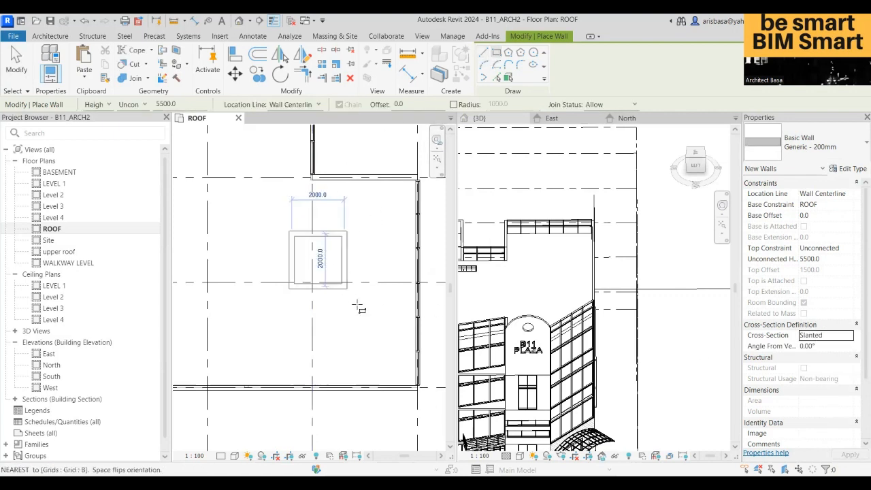
{"action": "left_click", "coordinate": [382, 342]}
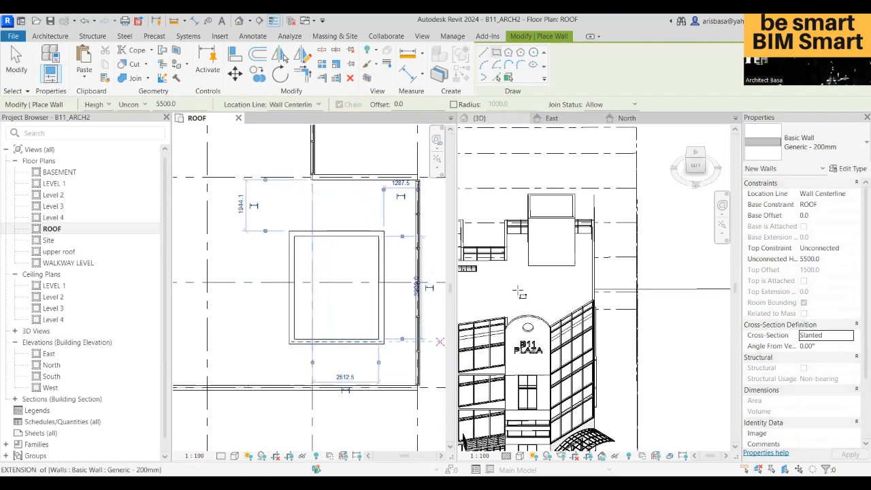
Step: Undo the rectangle of roof walls drawn without a slant angle, after checking it in the 3D view
{"action": "scroll", "coordinate": [520, 306], "scroll_direction": "down", "scroll_amount": 1}
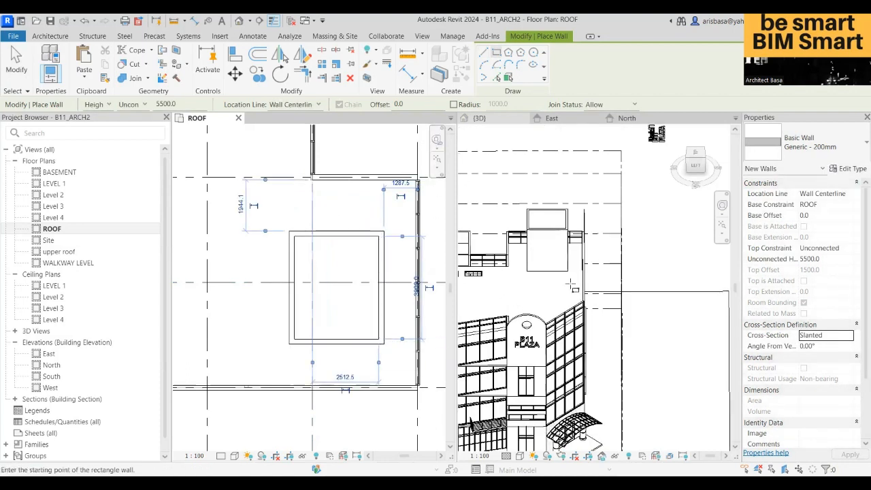
{"action": "left_click", "coordinate": [545, 277]}
{"action": "middle_click_drag", "start_coordinate": [545, 279], "coordinate": [467, 223], "text": "shift"}
{"action": "middle_click_drag", "start_coordinate": [648, 297], "coordinate": [601, 384]}
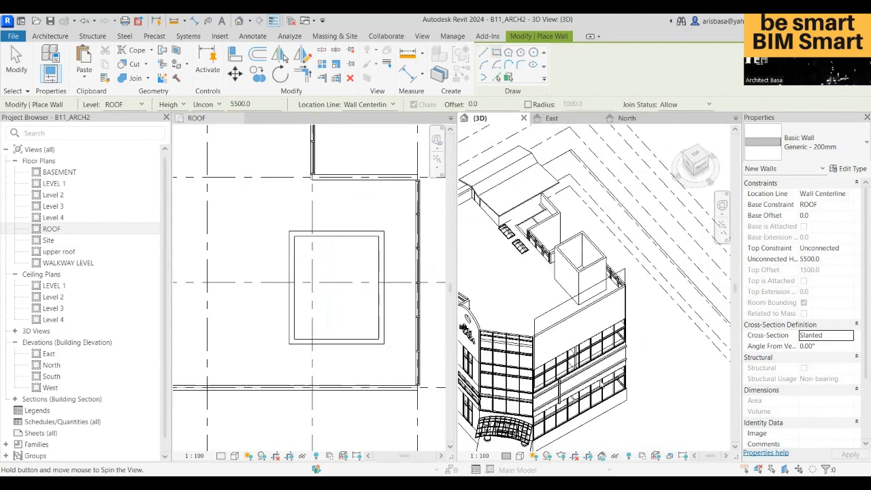
{"action": "left_click", "coordinate": [820, 349]}
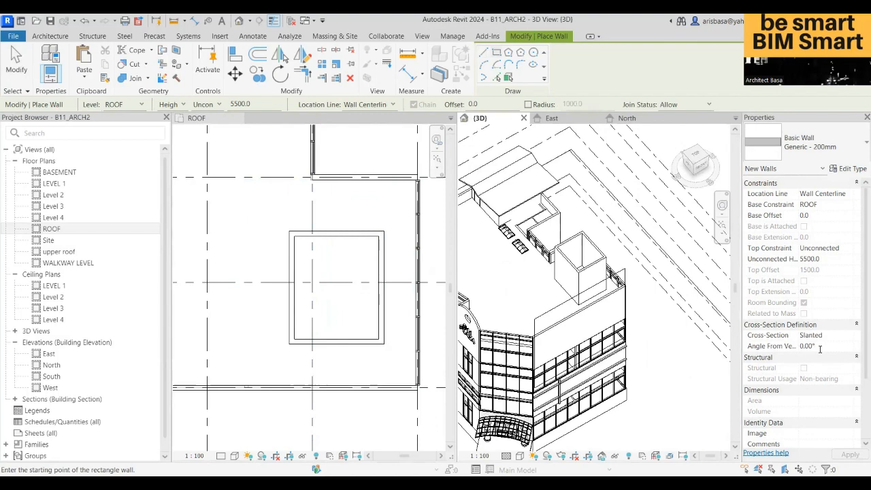
{"action": "key", "text": "Escape"}
{"action": "key", "text": "Escape"}
{"action": "key", "text": "ctrl+z"}
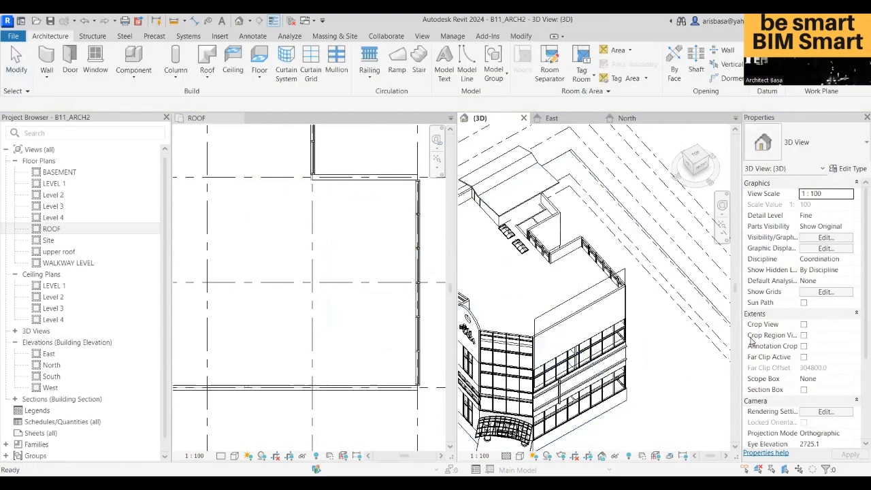
Step: Draw a rectangle of Generic - 200mm architectural walls, about 3500 by 3700 mm, slanted 15° from vertical at the roof corner
{"action": "scroll", "coordinate": [793, 271], "scroll_direction": "down", "scroll_amount": 3}
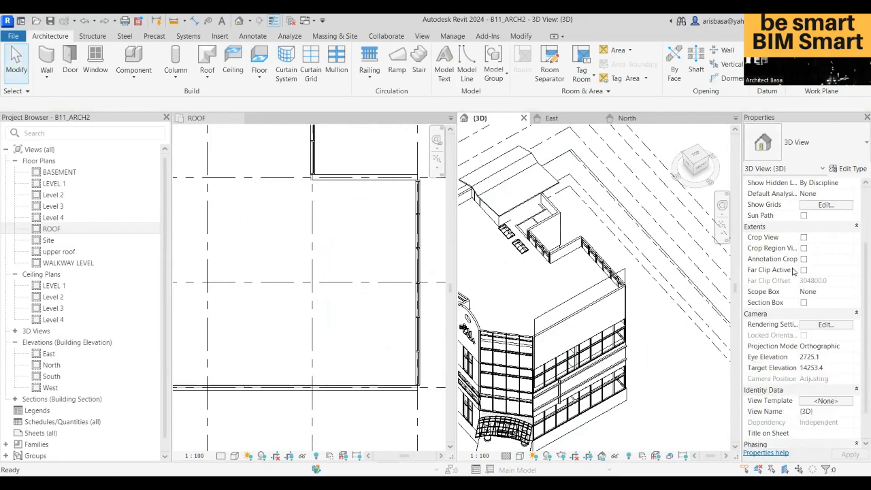
{"action": "left_click", "coordinate": [46, 75]}
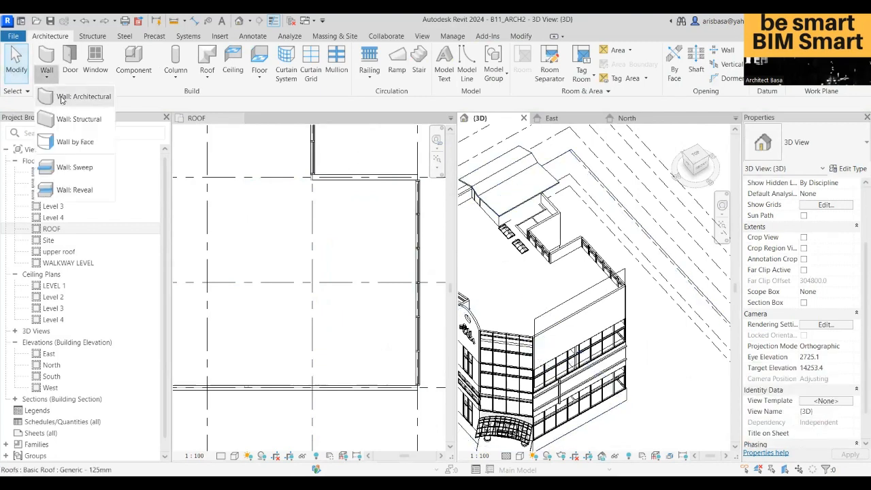
{"action": "left_click", "coordinate": [62, 98]}
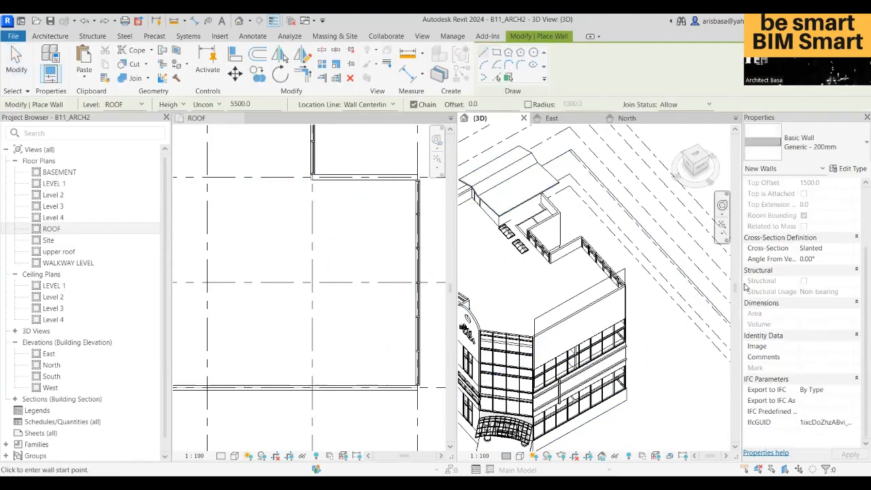
{"action": "left_click", "coordinate": [838, 264]}
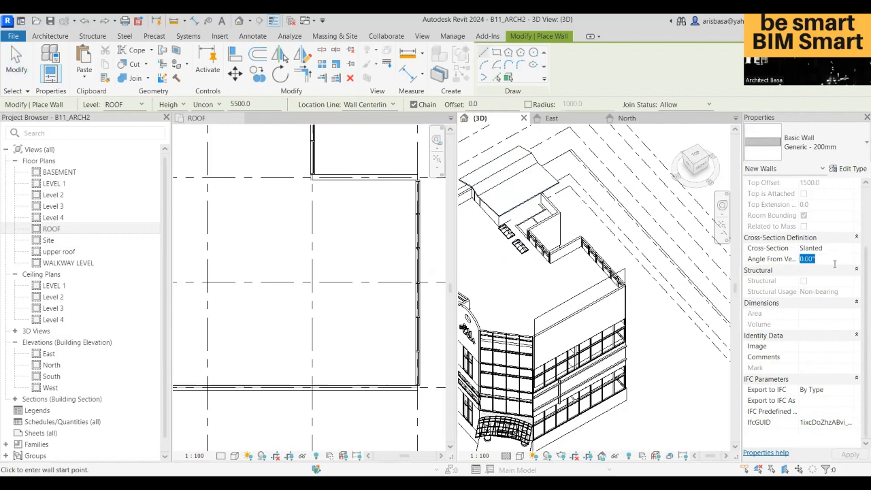
{"action": "type", "text": "15"}
{"action": "key", "text": "Return"}
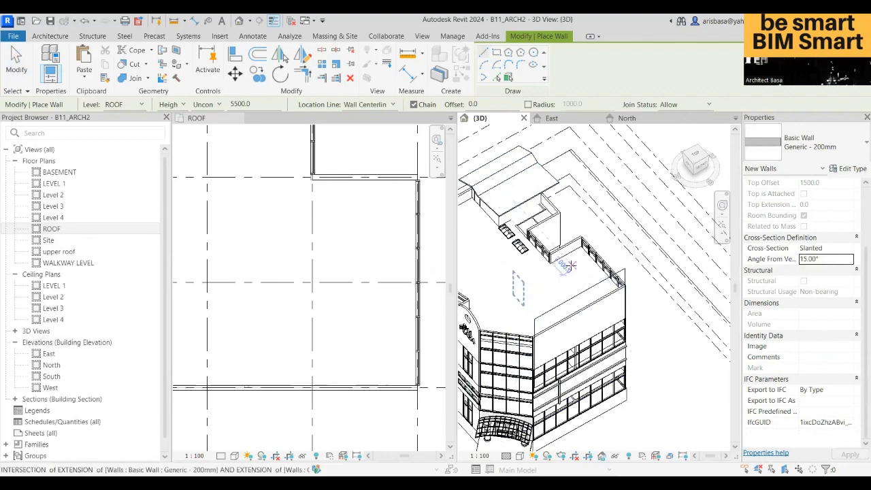
{"action": "scroll", "coordinate": [572, 265], "scroll_direction": "up", "scroll_amount": 2}
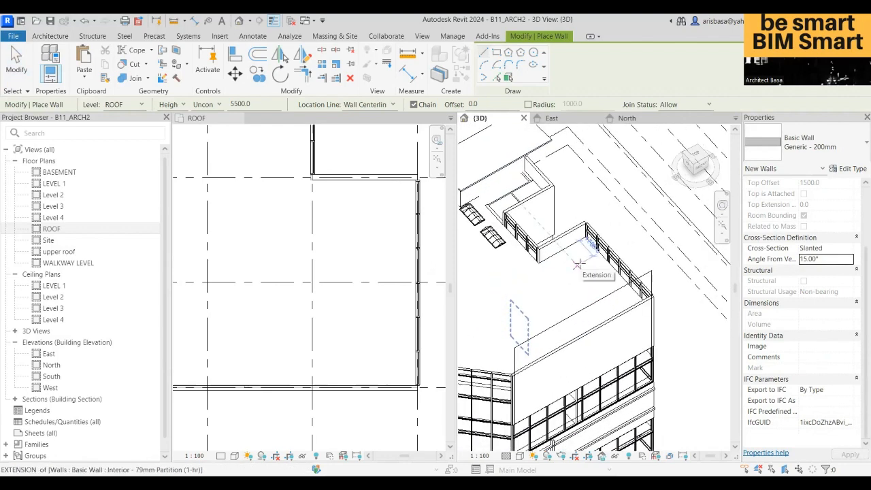
{"action": "left_click", "coordinate": [496, 53]}
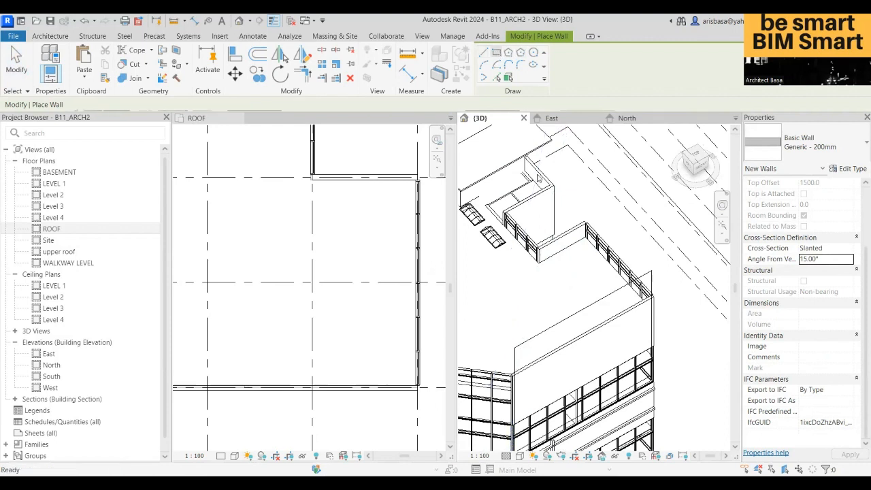
{"action": "left_click", "coordinate": [580, 262]}
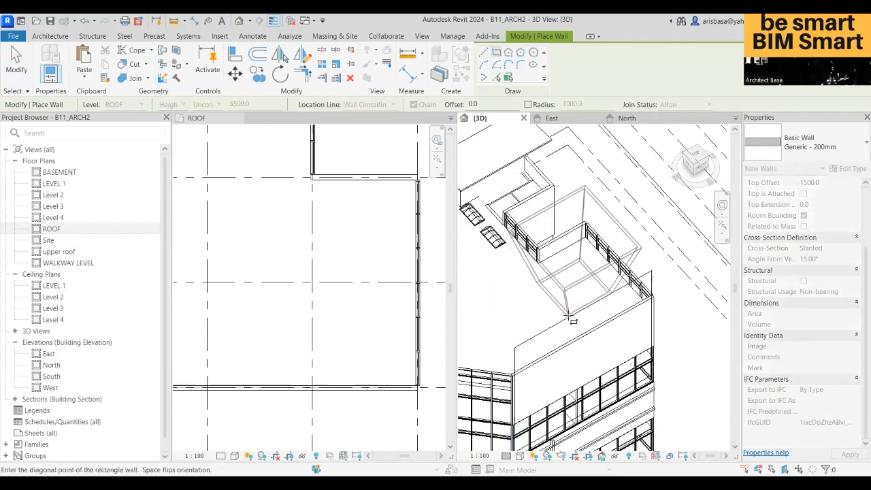
{"action": "left_click", "coordinate": [569, 315]}
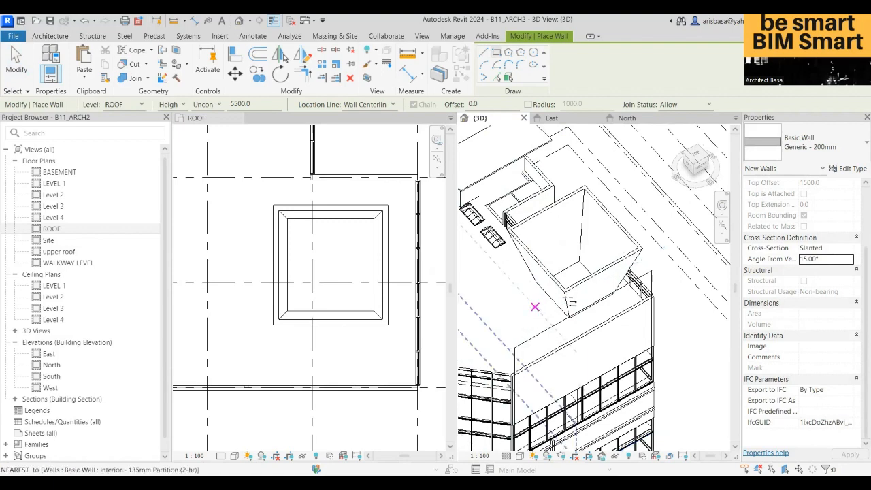
{"action": "key", "text": "Escape"}
{"action": "key", "text": "Escape"}
Step: Try to change the cross-section of all four slanted roof walls to Tapered
{"action": "left_click", "coordinate": [590, 287]}
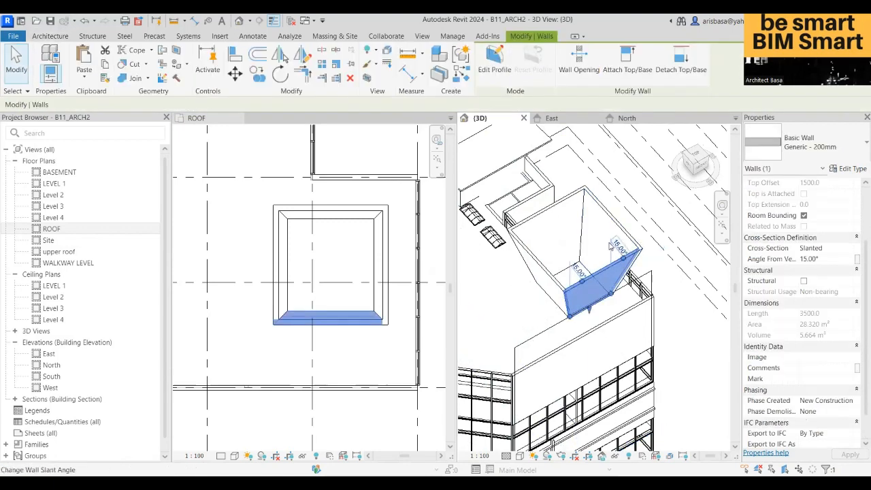
{"action": "left_click", "coordinate": [610, 243], "text": "ctrl"}
{"action": "left_click", "coordinate": [558, 225], "text": "ctrl"}
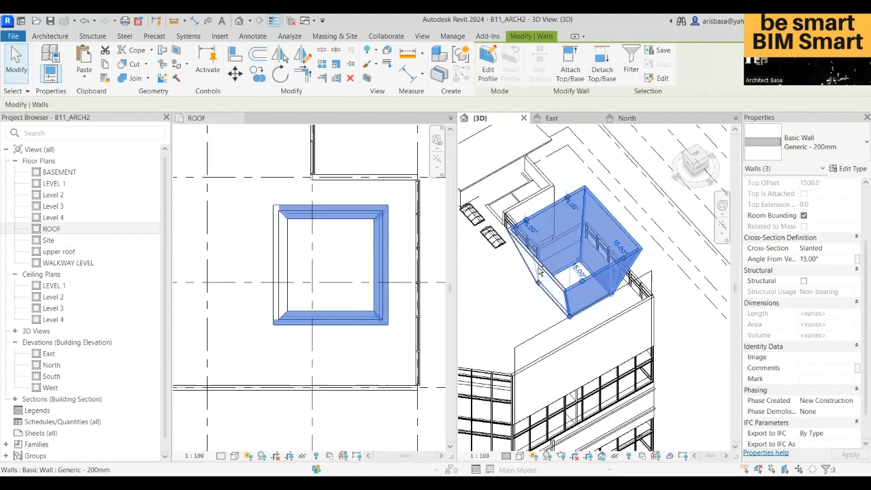
{"action": "left_click", "coordinate": [539, 273], "text": "ctrl"}
{"action": "left_click", "coordinate": [847, 249]}
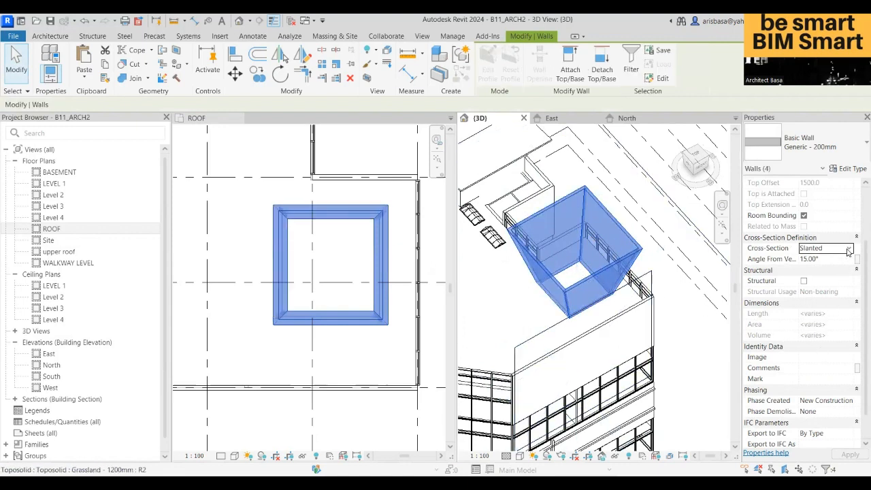
{"action": "left_click", "coordinate": [849, 249]}
{"action": "left_click", "coordinate": [824, 279]}
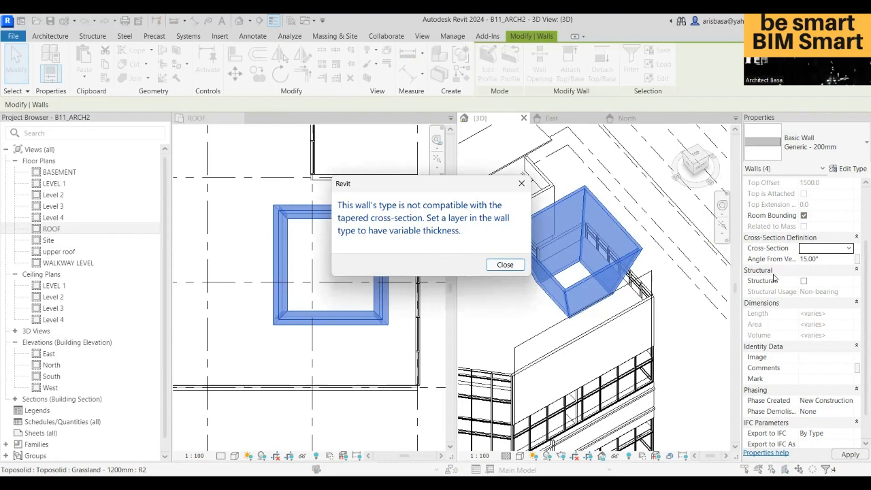
{"action": "left_click", "coordinate": [522, 183]}
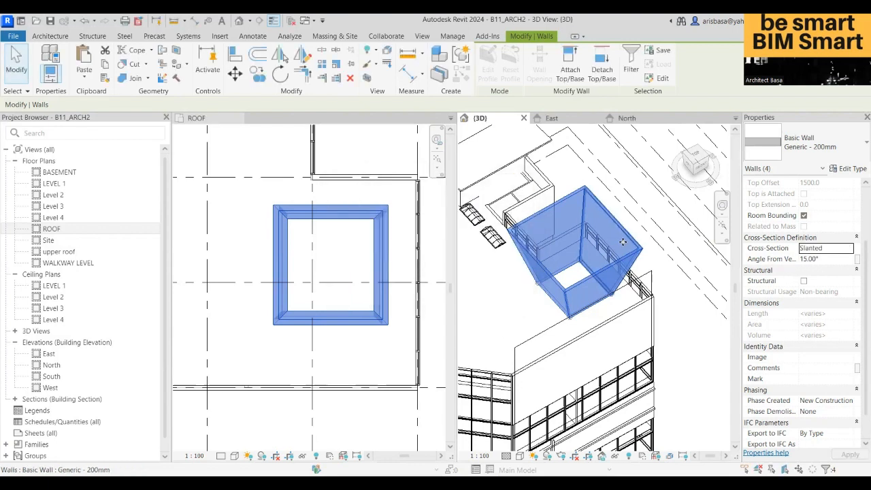
{"action": "key", "text": "Escape"}
Step: Try to change only the slanted wall nearest the glazed roof edge to a Tapered cross-section
{"action": "left_click", "coordinate": [616, 241]}
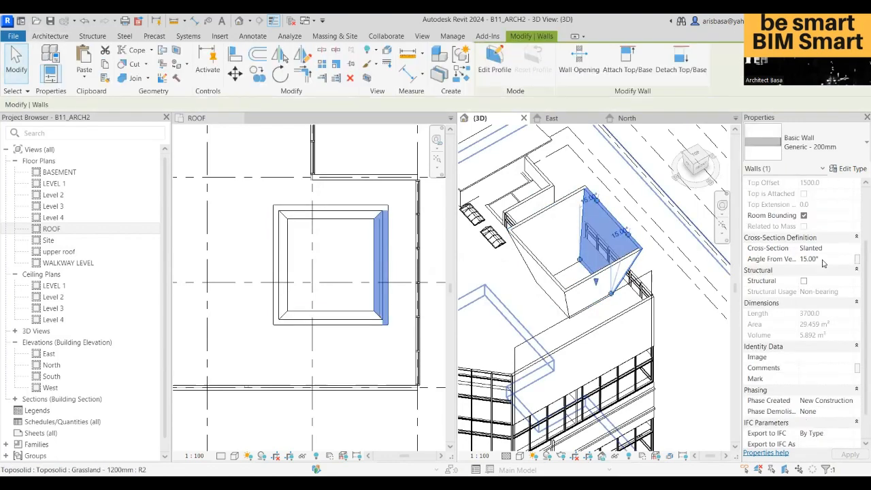
{"action": "left_click", "coordinate": [848, 248]}
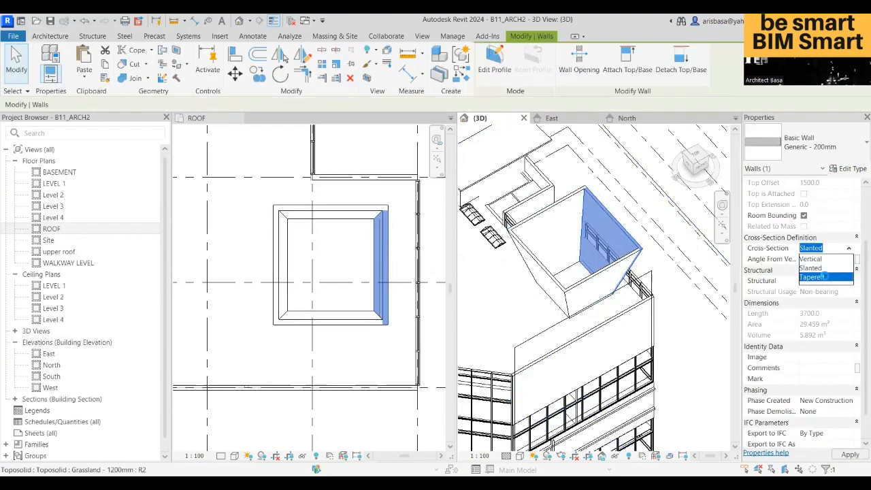
{"action": "left_click", "coordinate": [820, 277]}
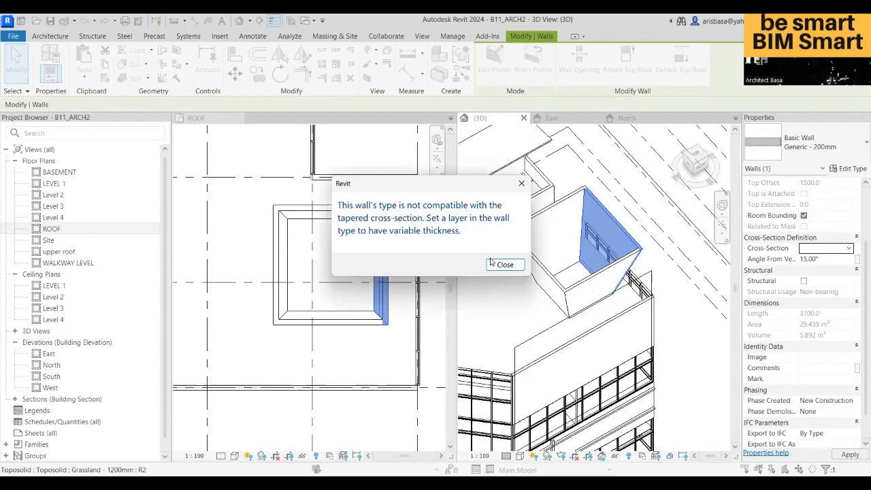
{"action": "left_click", "coordinate": [503, 265]}
{"action": "middle_click_drag", "start_coordinate": [503, 265], "coordinate": [578, 280], "text": "shift"}
{"action": "left_click", "coordinate": [690, 298]}
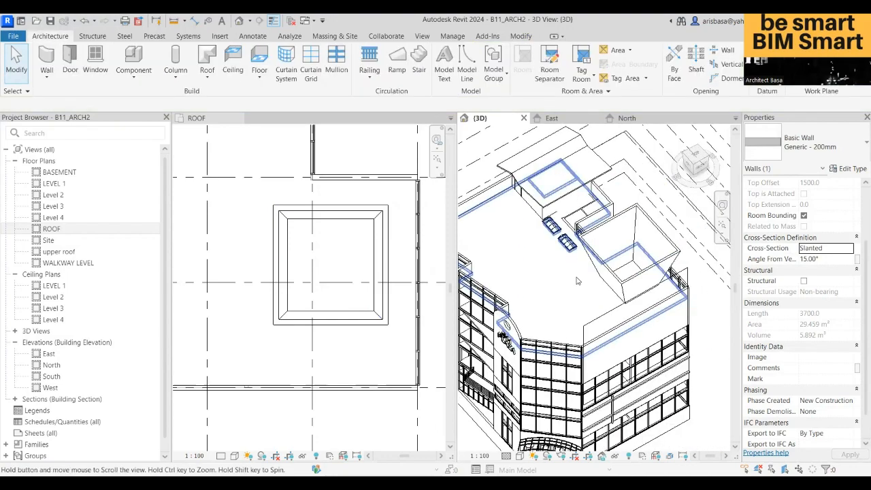
Step: Try to start a new Generic - 200mm architectural wall with a Tapered cross-section
{"action": "middle_click_drag", "start_coordinate": [645, 280], "coordinate": [613, 238], "text": "shift"}
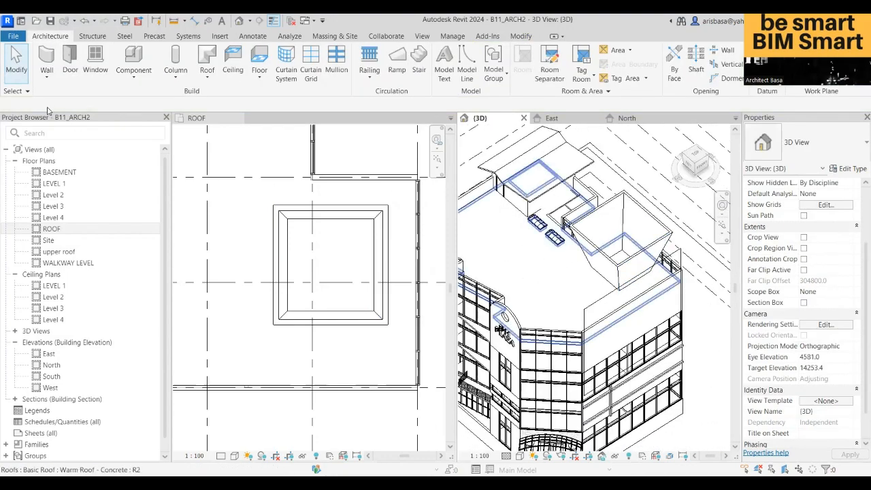
{"action": "left_click", "coordinate": [46, 76]}
{"action": "left_click", "coordinate": [54, 98]}
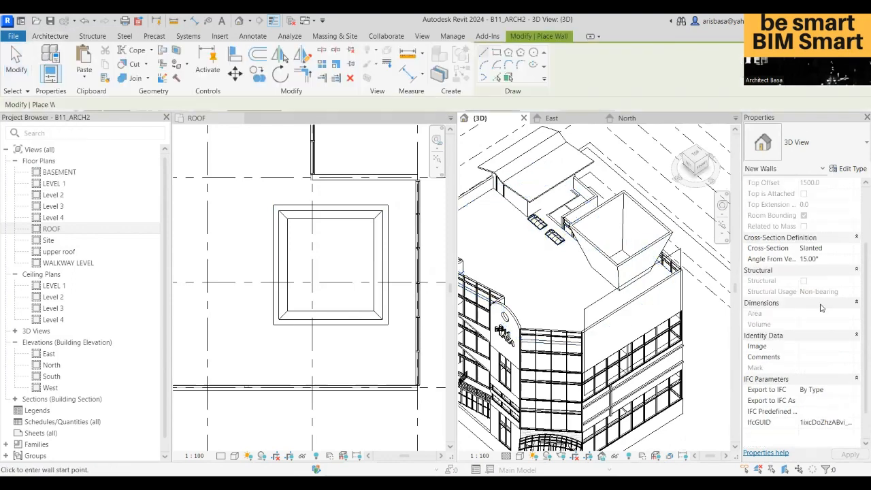
{"action": "left_click", "coordinate": [849, 252]}
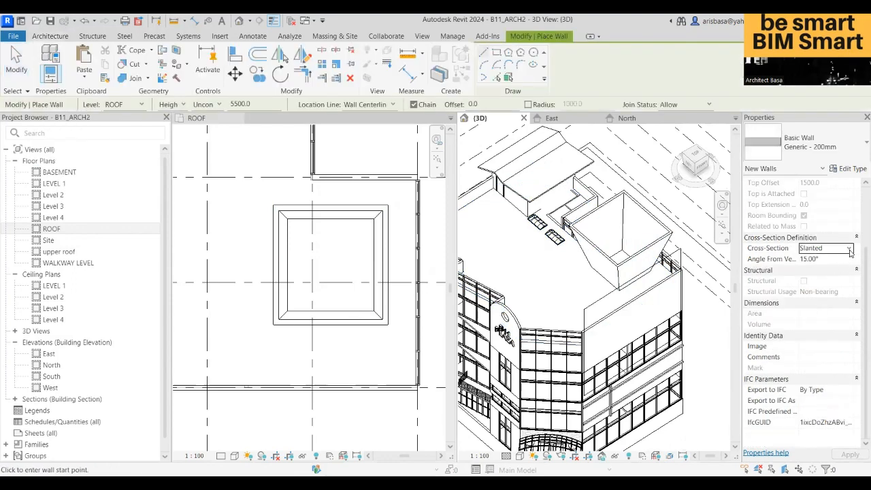
{"action": "left_click", "coordinate": [849, 248]}
{"action": "left_click", "coordinate": [816, 277]}
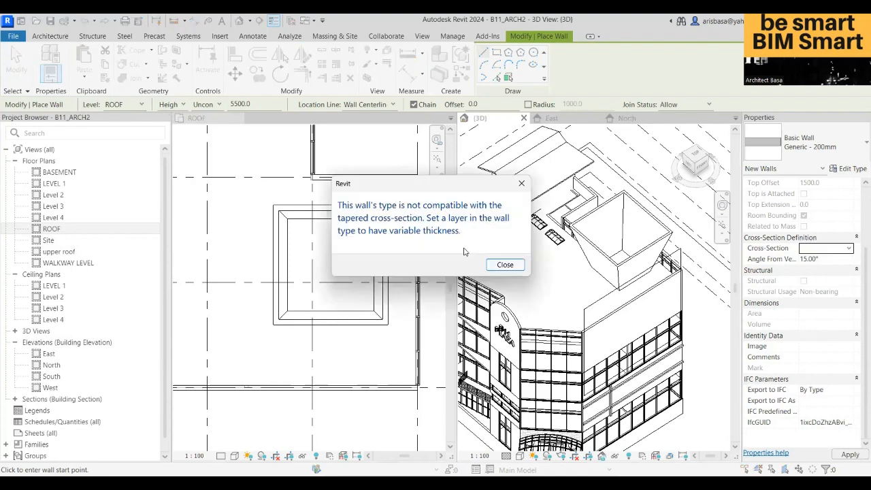
{"action": "left_click", "coordinate": [522, 183]}
Step: Switch the new wall's type to Interior - Blockwork 100 and open its cross-section setting
{"action": "left_click", "coordinate": [848, 153]}
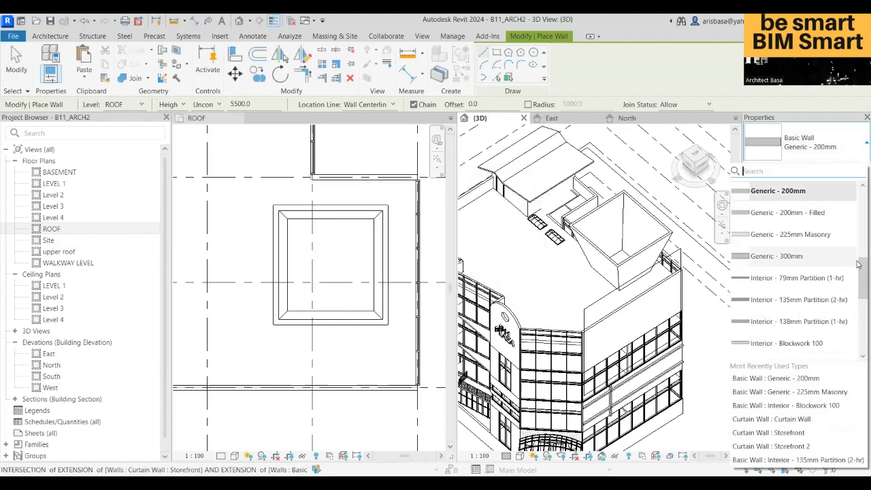
{"action": "left_click_drag", "start_coordinate": [857, 272], "coordinate": [857, 291]}
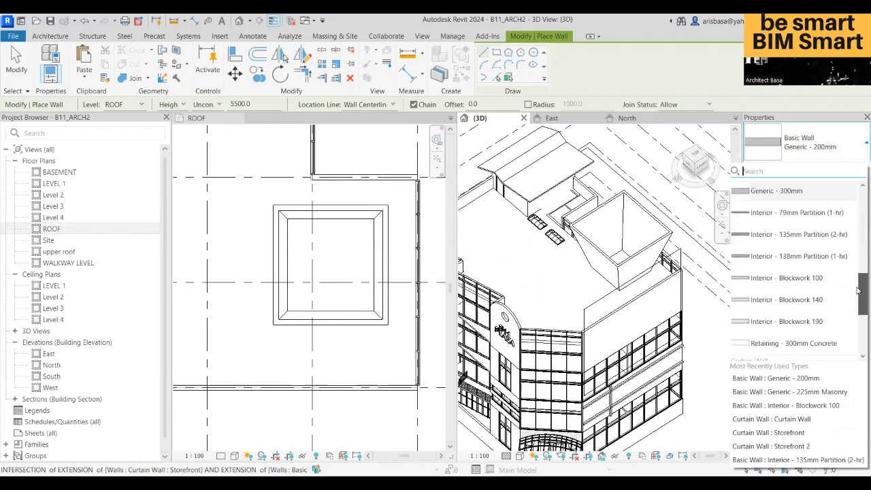
{"action": "left_click", "coordinate": [814, 279]}
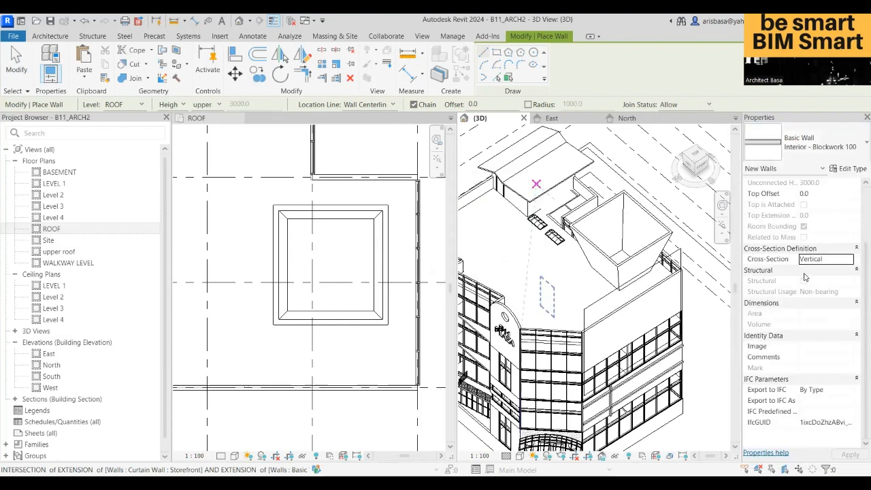
{"action": "left_click", "coordinate": [845, 263]}
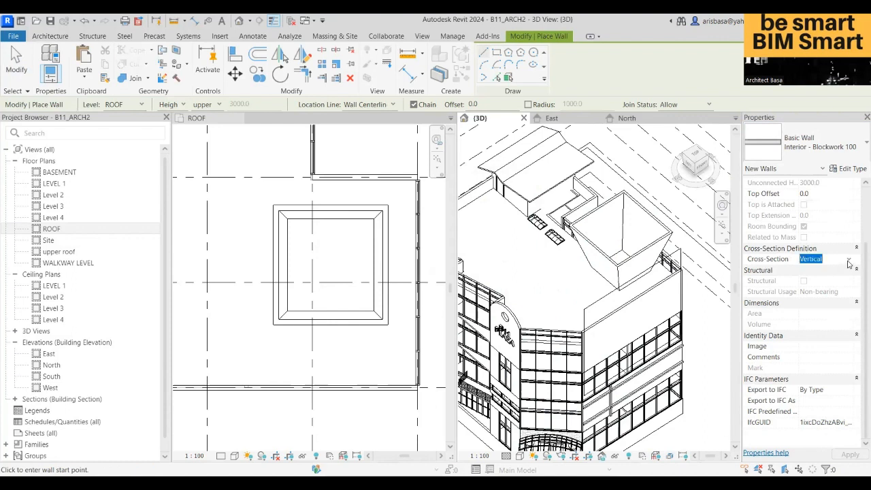
Step: Try to set the cross-section of the new Interior - Blockwork 100 wall to Tapered
{"action": "left_click", "coordinate": [849, 264]}
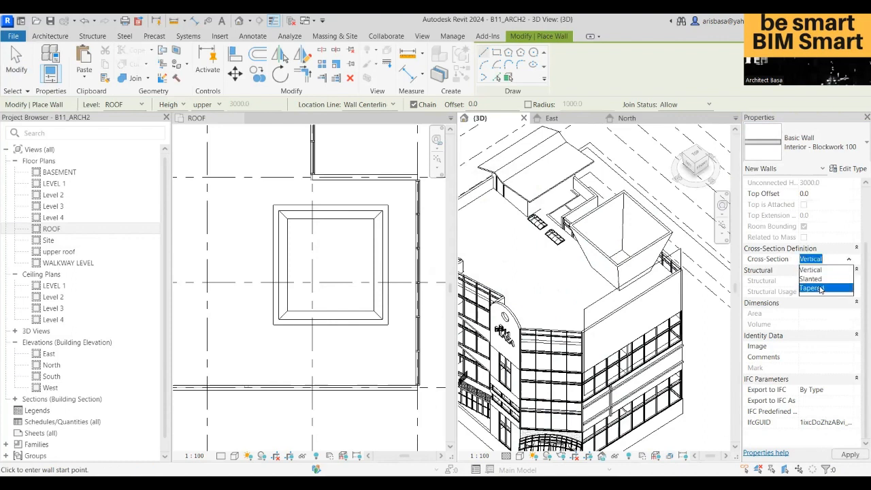
{"action": "left_click", "coordinate": [817, 288]}
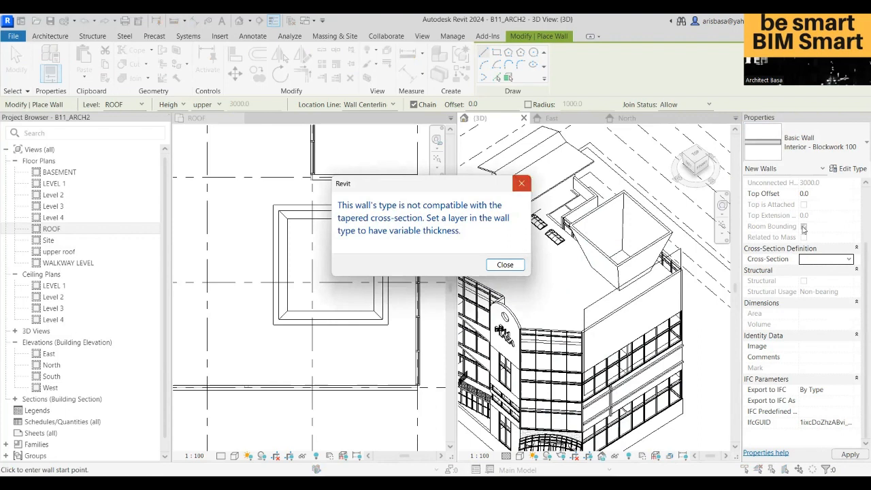
{"action": "key", "text": "Escape"}
Step: Choose the Curtain Wall type for the new wall and try to set its cross-section to Tapered
{"action": "left_click", "coordinate": [860, 157]}
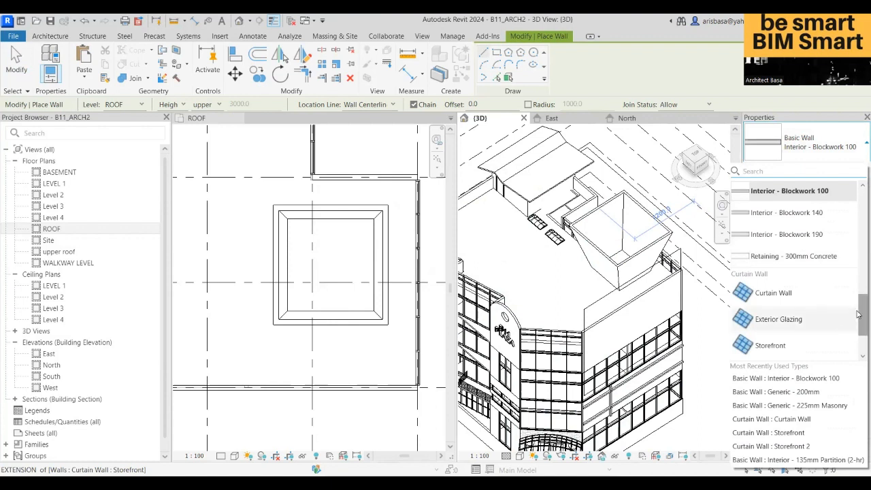
{"action": "scroll", "coordinate": [859, 314], "scroll_direction": "down", "scroll_amount": 2}
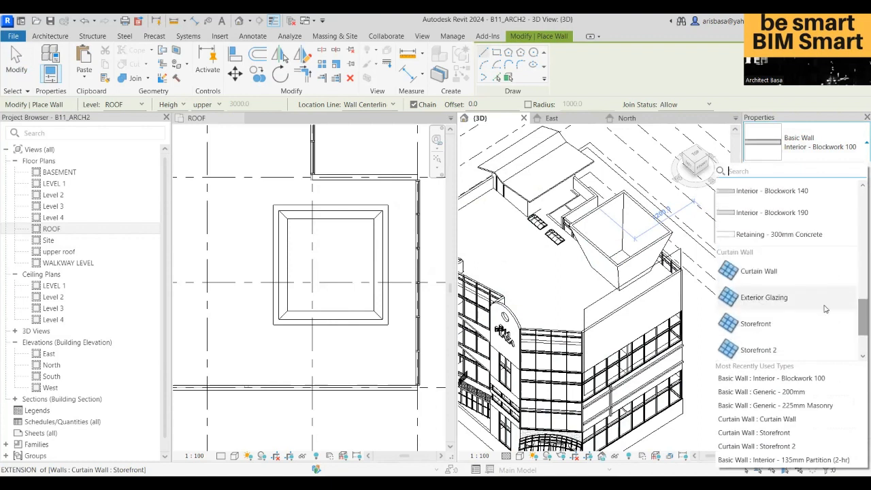
{"action": "left_click", "coordinate": [759, 272]}
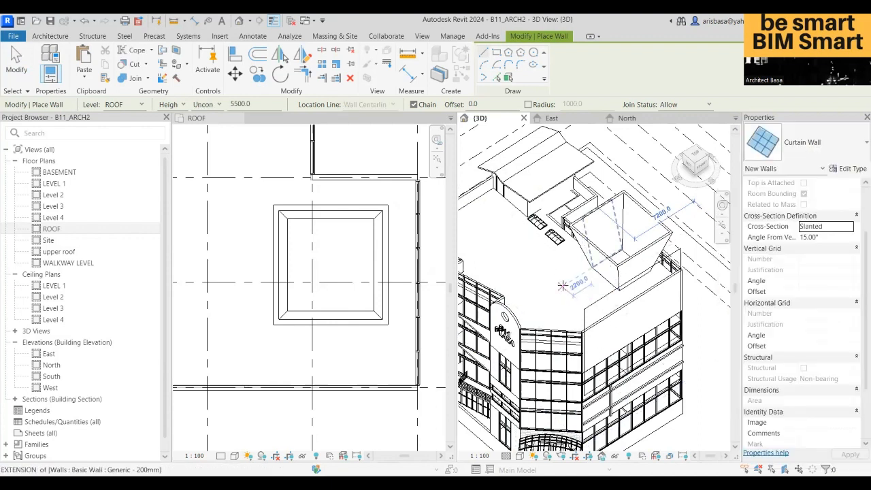
{"action": "scroll", "coordinate": [571, 281], "scroll_direction": "up", "scroll_amount": 2}
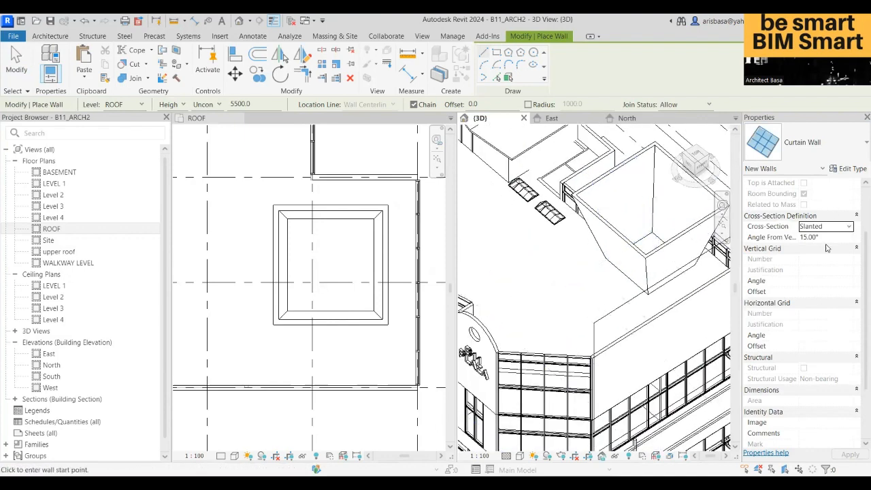
{"action": "left_click", "coordinate": [850, 229]}
{"action": "left_click", "coordinate": [817, 255]}
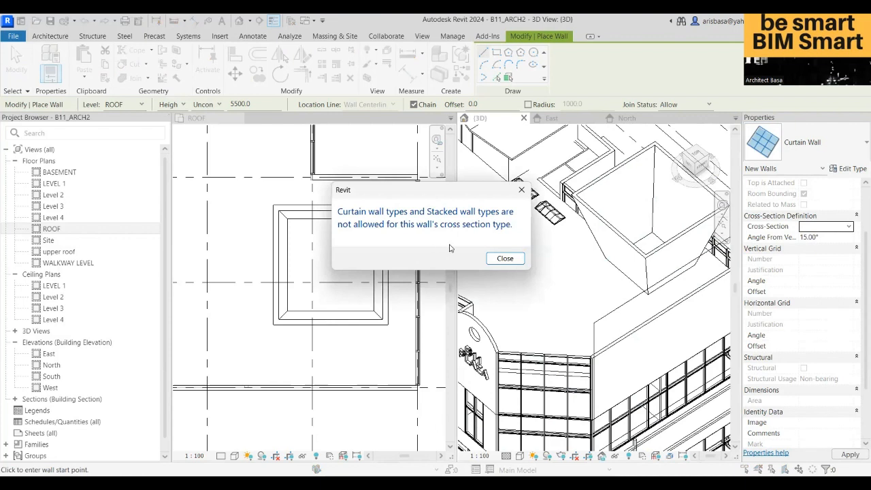
{"action": "left_click", "coordinate": [505, 258]}
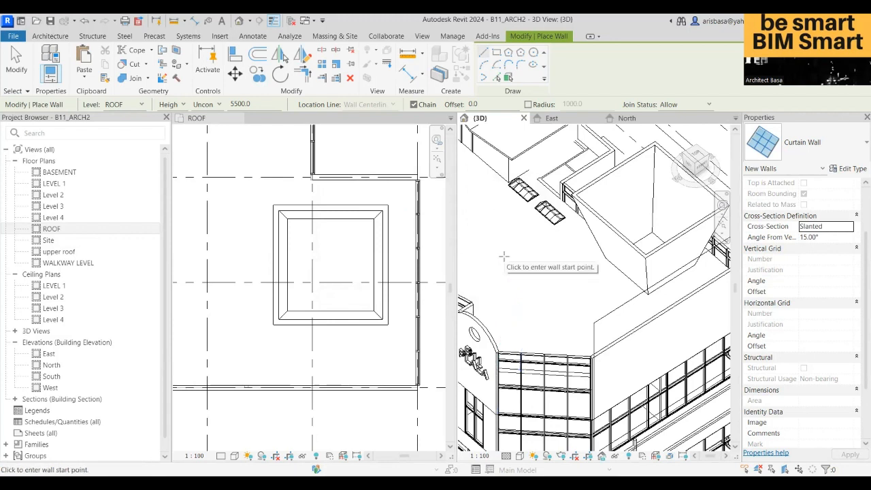
{"action": "key", "text": "Escape"}
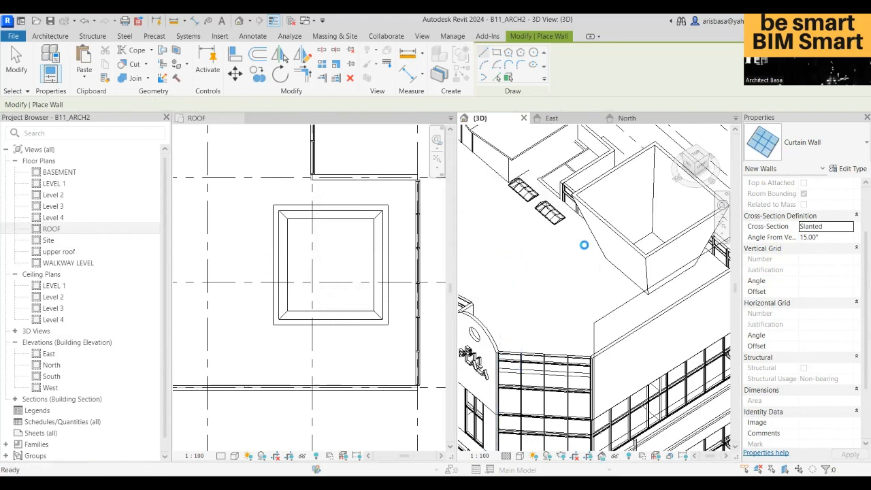
Step: Try to change the cross-section of the existing slanted Generic - 200mm wall on the roof from Slanted to Tapered
{"action": "left_click", "coordinate": [622, 246]}
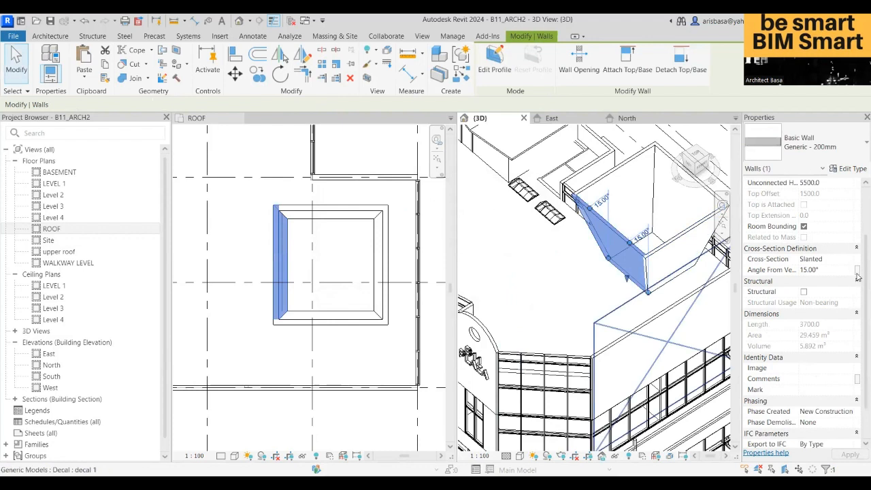
{"action": "left_click", "coordinate": [850, 259]}
{"action": "left_click", "coordinate": [848, 259]}
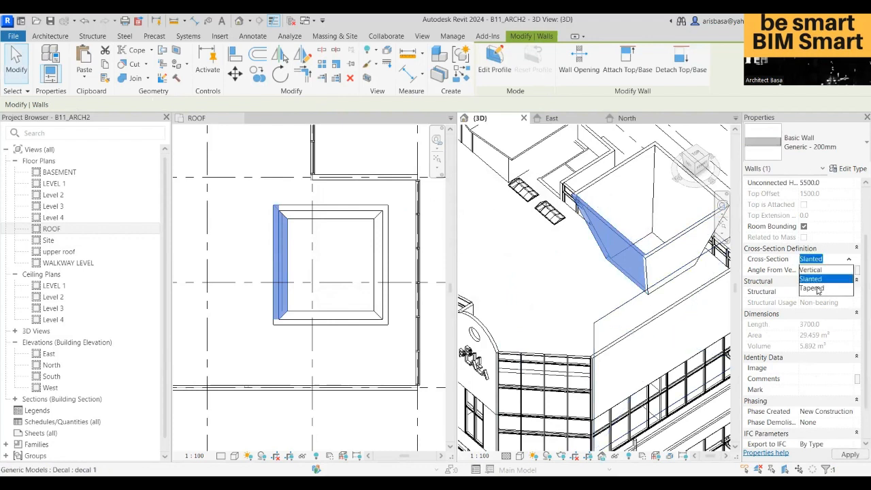
{"action": "key", "text": "Return"}
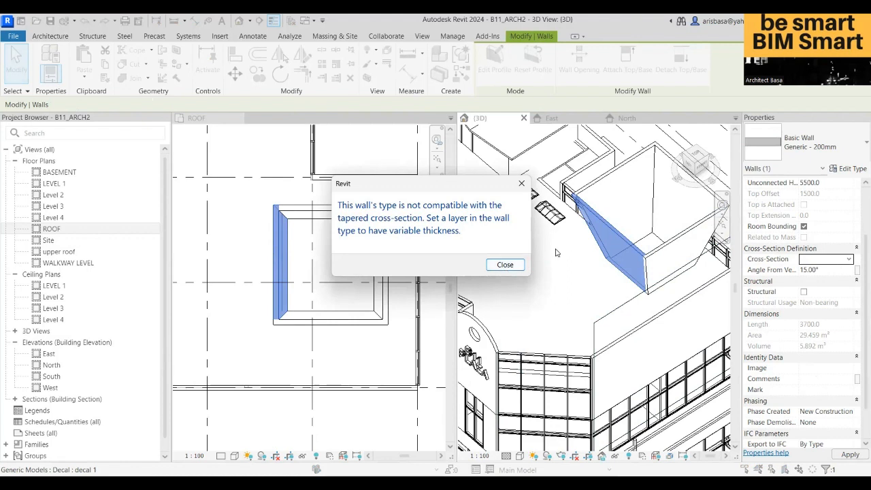
{"action": "left_click", "coordinate": [521, 184]}
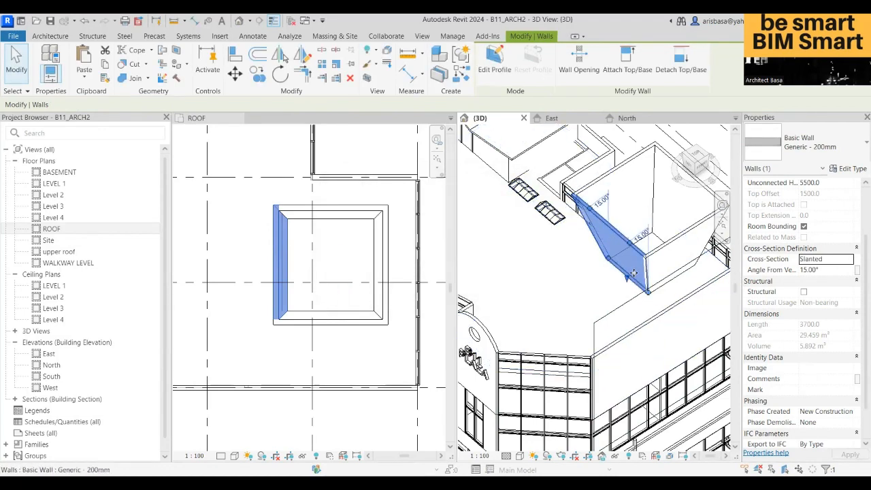
{"action": "scroll", "coordinate": [585, 293], "scroll_direction": "down", "scroll_amount": 2}
{"action": "middle_click_drag", "start_coordinate": [548, 278], "coordinate": [550, 286]}
{"action": "scroll", "coordinate": [551, 286], "scroll_direction": "up", "scroll_amount": 1}
{"action": "key", "text": "Escape"}
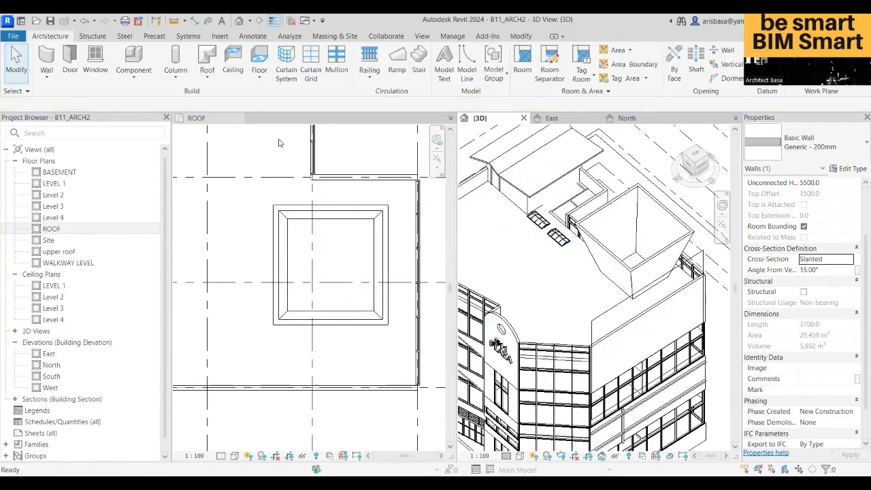
Step: Place a slanted Storefront curtain wall about 6632 mm long on the roof, beside the box of slanted walls
{"action": "left_click", "coordinate": [46, 74]}
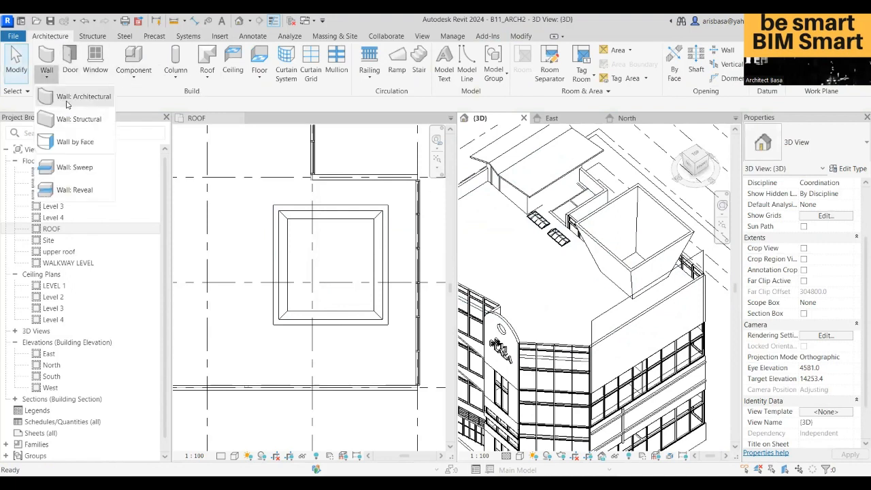
{"action": "left_click", "coordinate": [68, 100]}
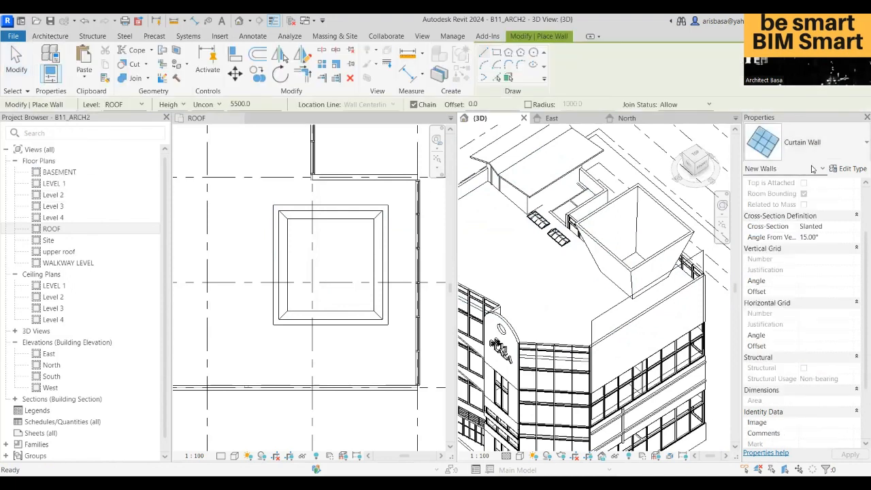
{"action": "left_click", "coordinate": [803, 143]}
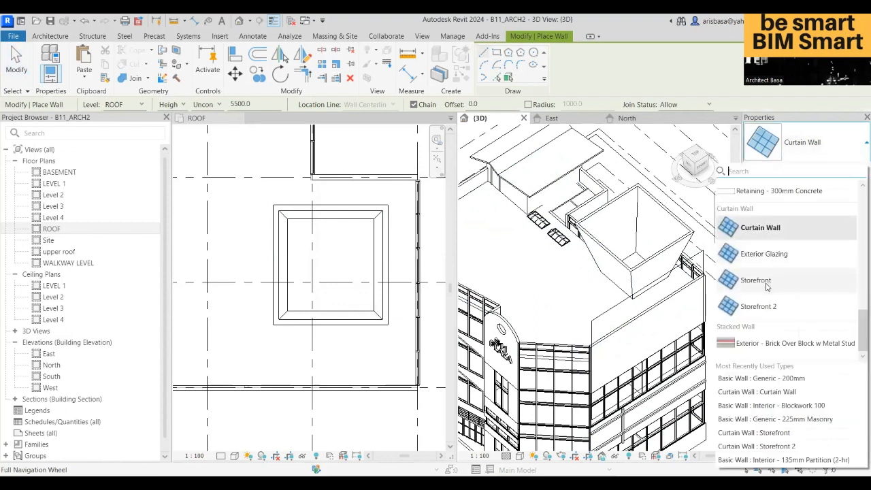
{"action": "scroll", "coordinate": [767, 287], "scroll_direction": "up", "scroll_amount": 5}
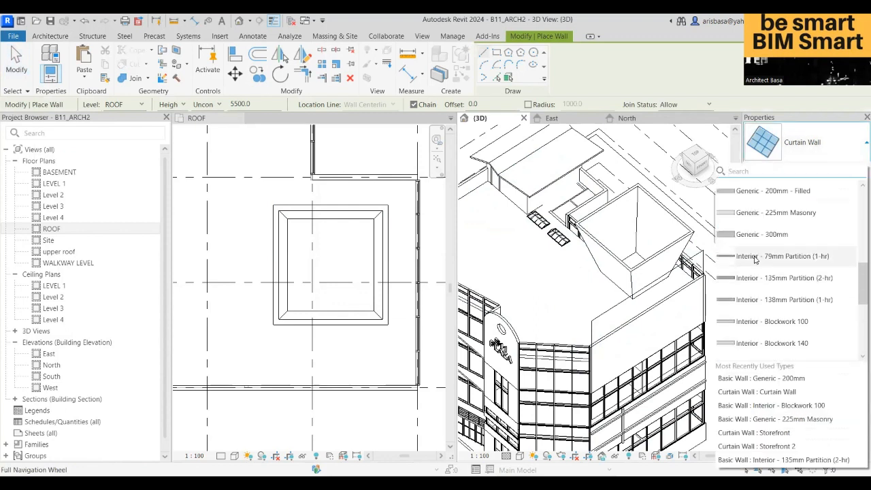
{"action": "scroll", "coordinate": [760, 286], "scroll_direction": "down", "scroll_amount": 4}
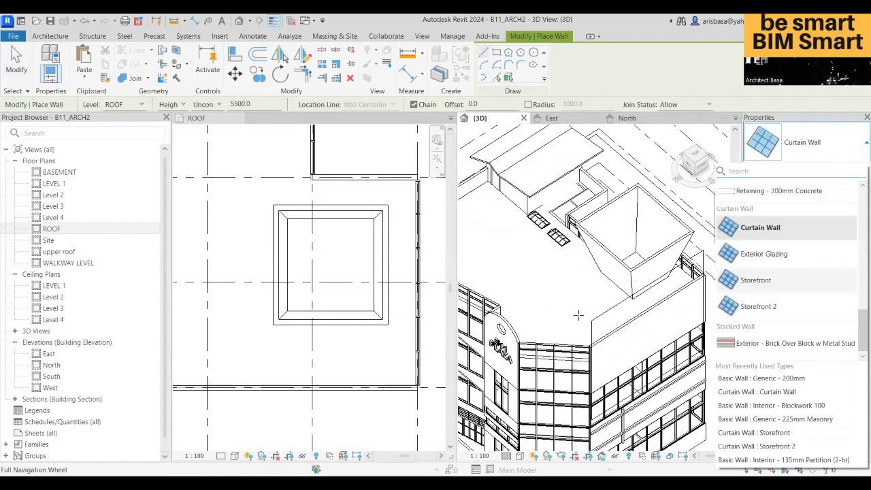
{"action": "left_click", "coordinate": [756, 280]}
{"action": "left_click", "coordinate": [575, 328]}
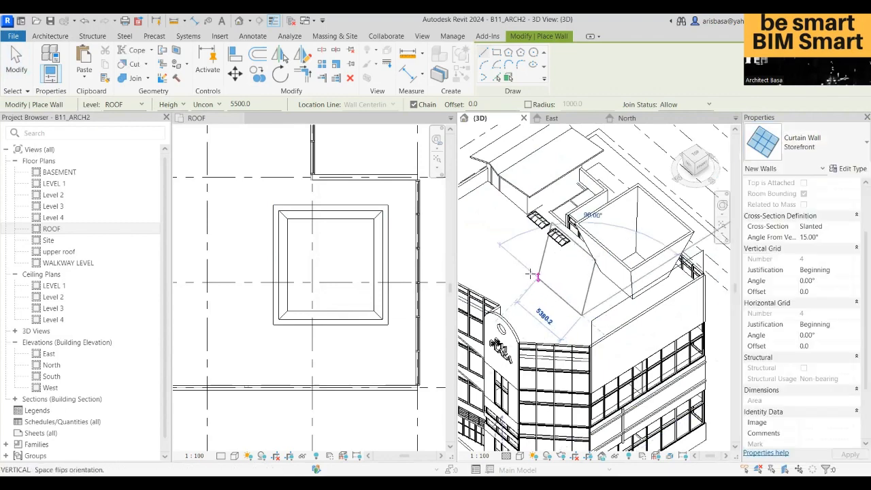
{"action": "left_click", "coordinate": [565, 280]}
{"action": "key", "text": "Escape"}
{"action": "key", "text": "Escape"}
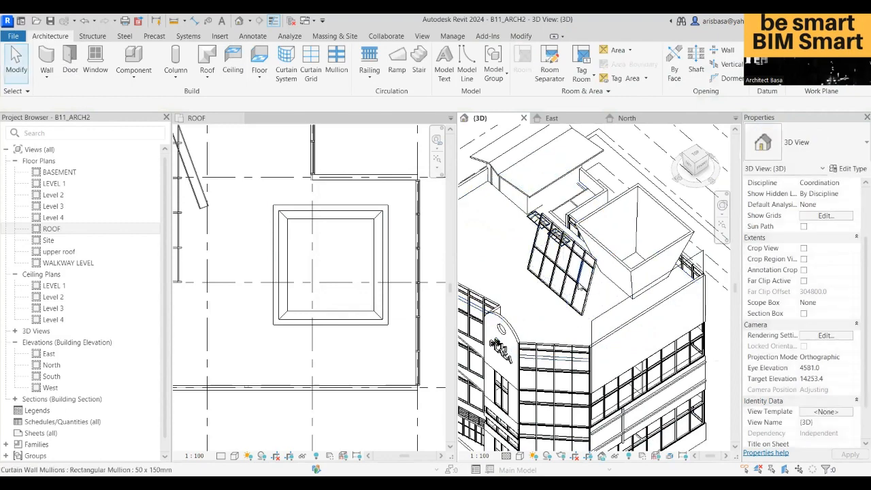
Step: Review the properties of the Storefront curtain wall on the roof and try to set its cross-section to Tapered
{"action": "scroll", "coordinate": [583, 278], "scroll_direction": "up", "scroll_amount": 2}
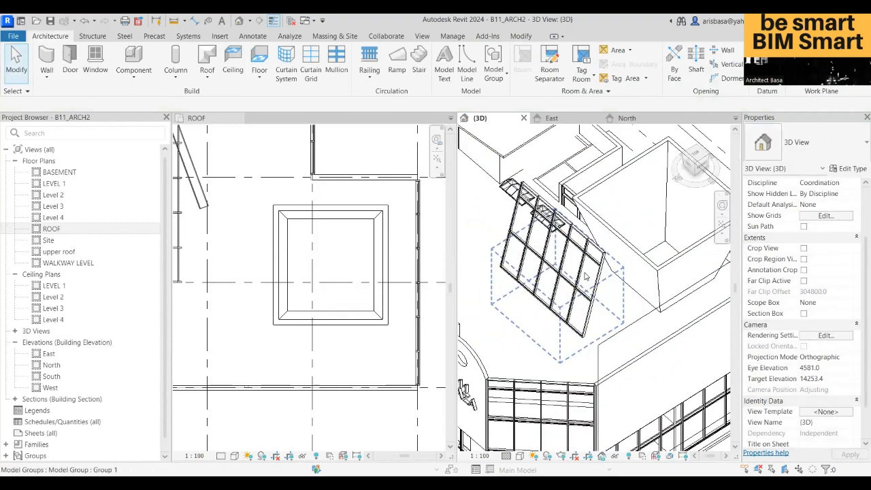
{"action": "left_click", "coordinate": [574, 275]}
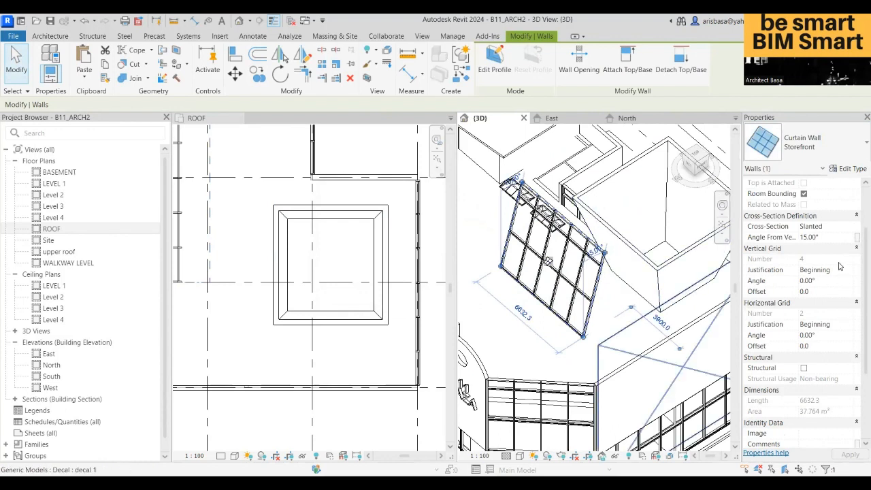
{"action": "scroll", "coordinate": [844, 265], "scroll_direction": "down", "scroll_amount": 2}
{"action": "scroll", "coordinate": [844, 268], "scroll_direction": "down", "scroll_amount": 1}
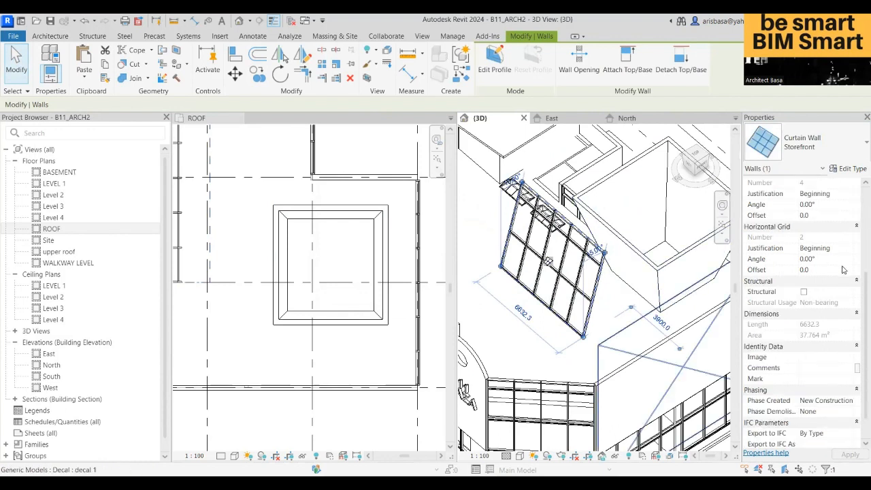
{"action": "scroll", "coordinate": [842, 269], "scroll_direction": "up", "scroll_amount": 7}
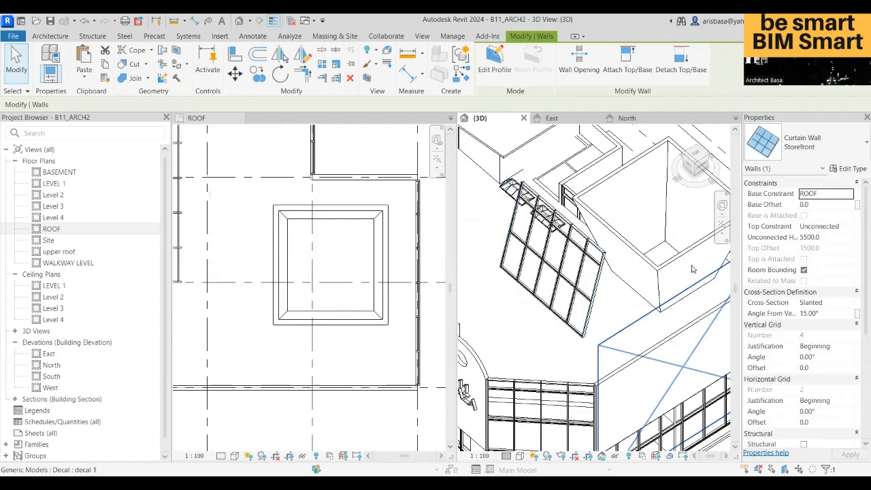
{"action": "key", "text": "Escape"}
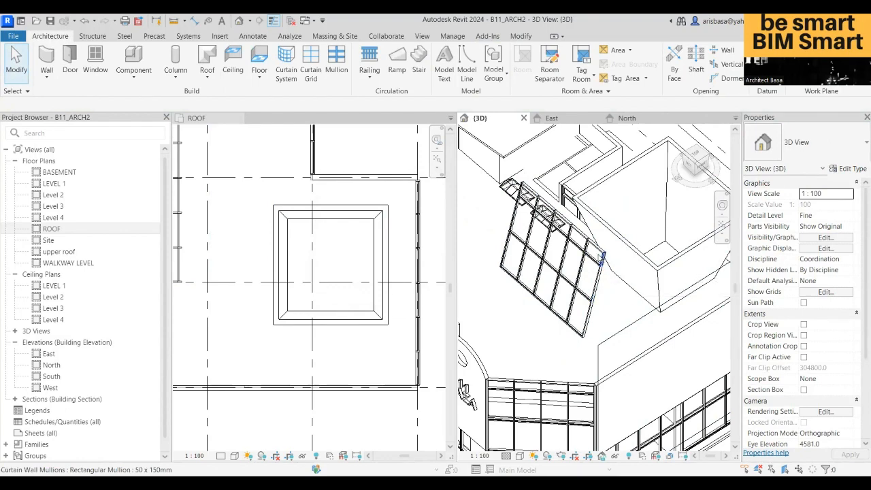
{"action": "scroll", "coordinate": [599, 258], "scroll_direction": "up", "scroll_amount": 3}
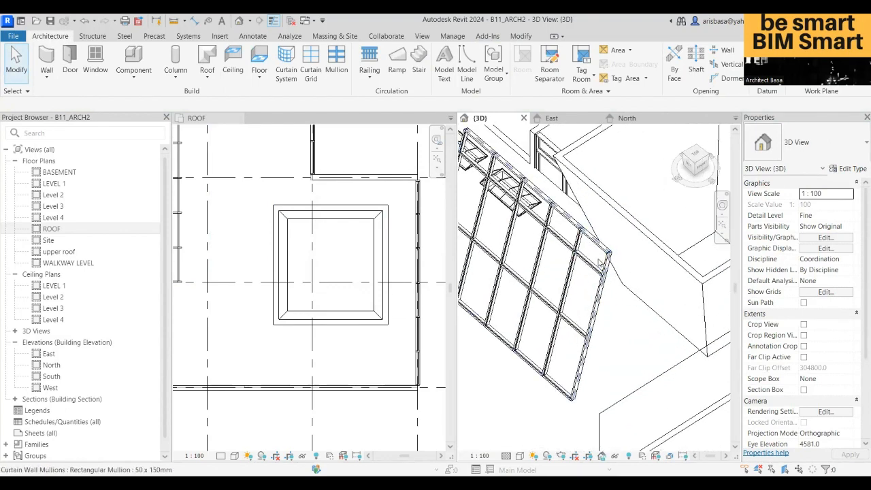
{"action": "left_click", "coordinate": [601, 262]}
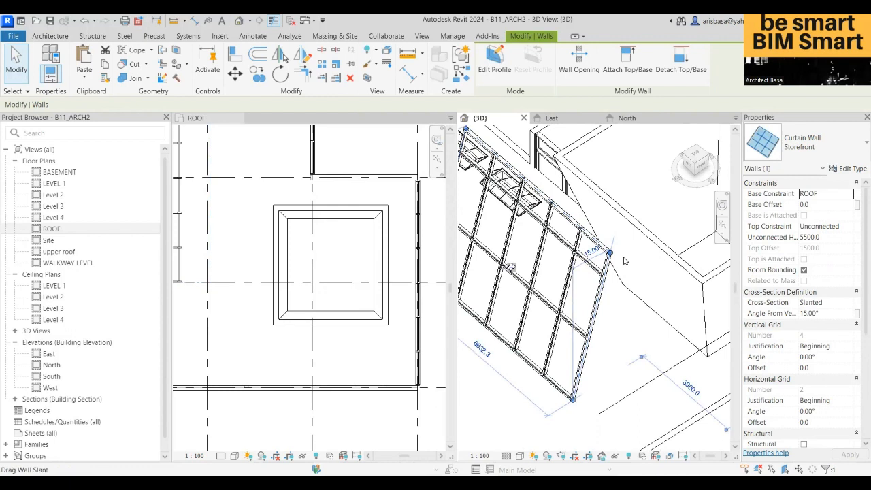
{"action": "left_click", "coordinate": [850, 304]}
{"action": "left_click", "coordinate": [849, 303]}
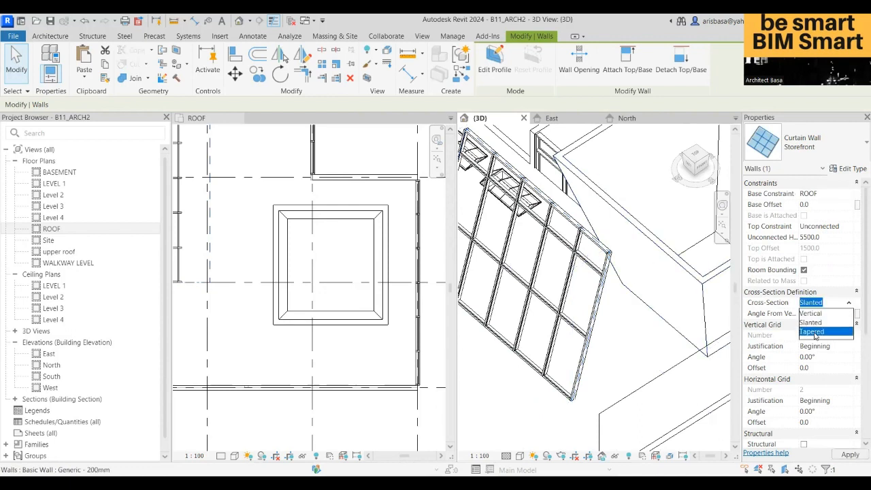
{"action": "key", "text": "Return"}
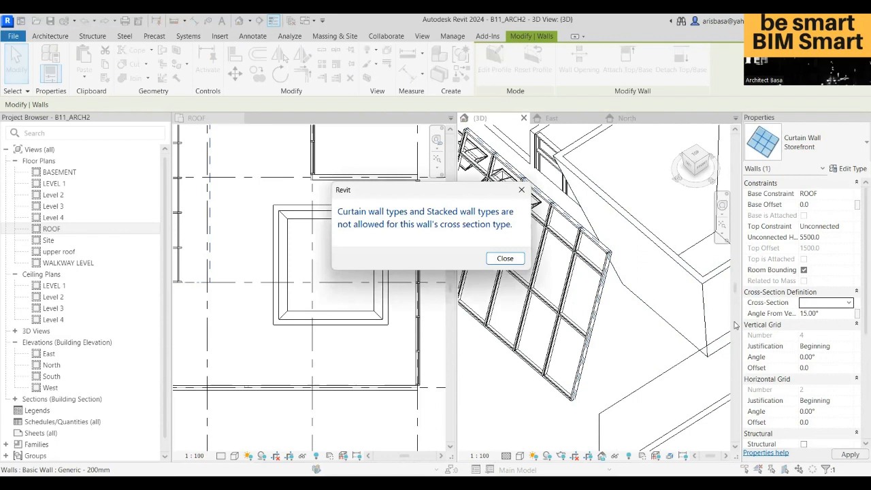
{"action": "left_click", "coordinate": [505, 258]}
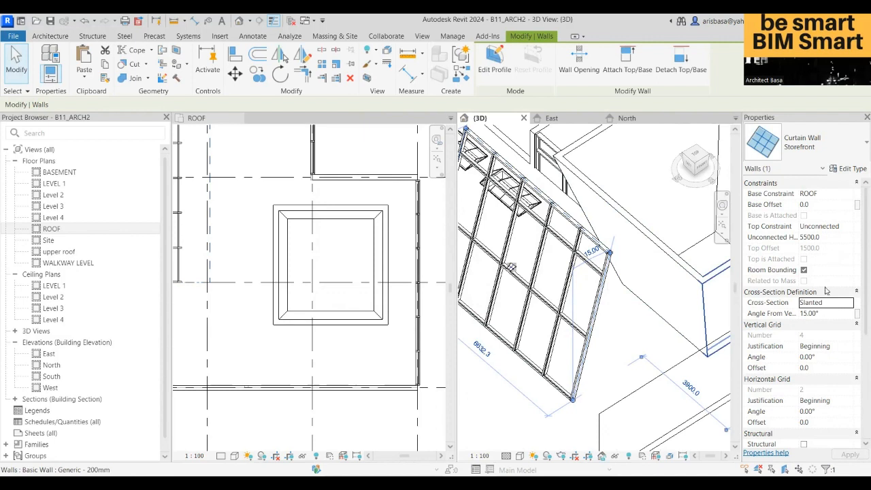
Step: Set the slanted Storefront curtain wall's angle from vertical first to -15° and finally to -5°
{"action": "left_click", "coordinate": [810, 315]}
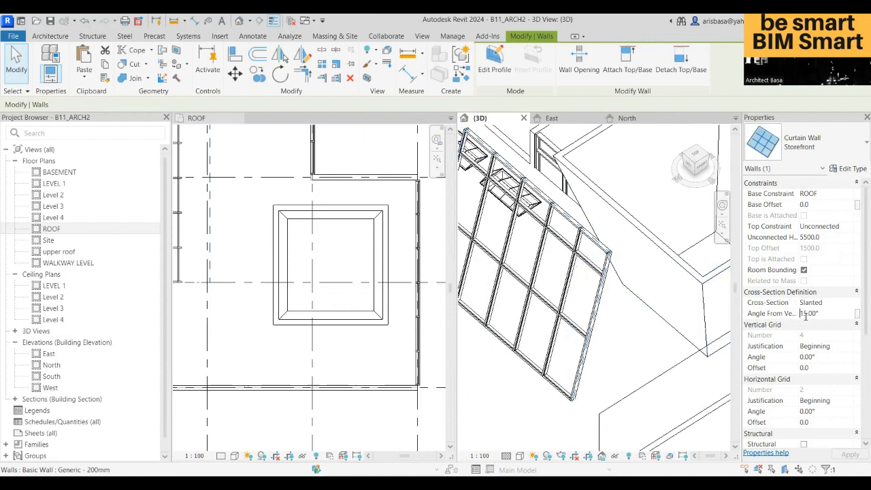
{"action": "type", "text": "-"}
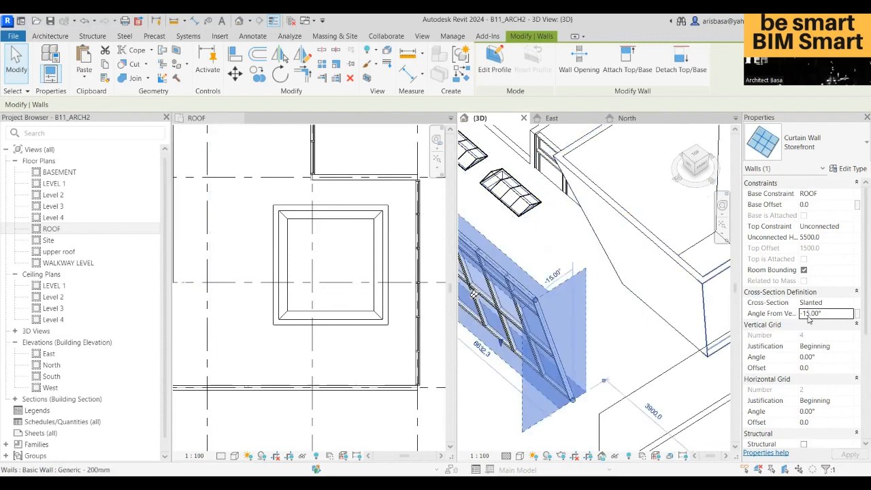
{"action": "key", "text": "Delete"}
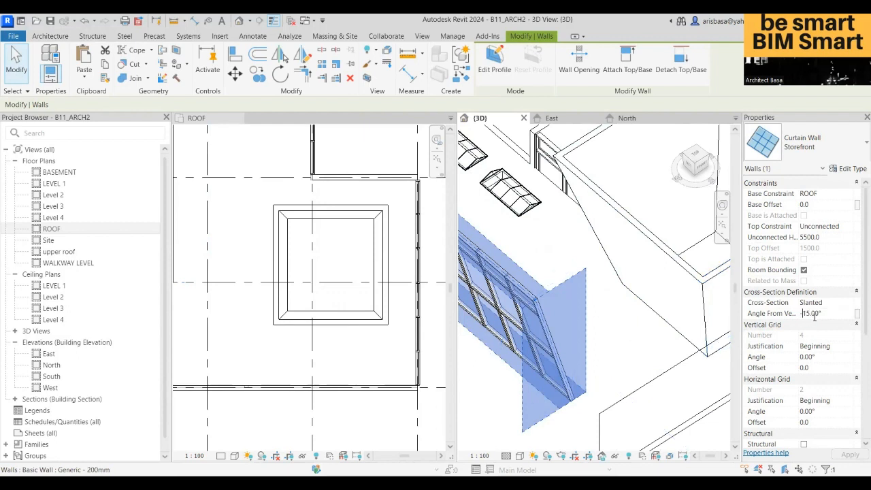
{"action": "key", "text": "Delete"}
{"action": "key", "text": "Delete"}
{"action": "type", "text": "-"}
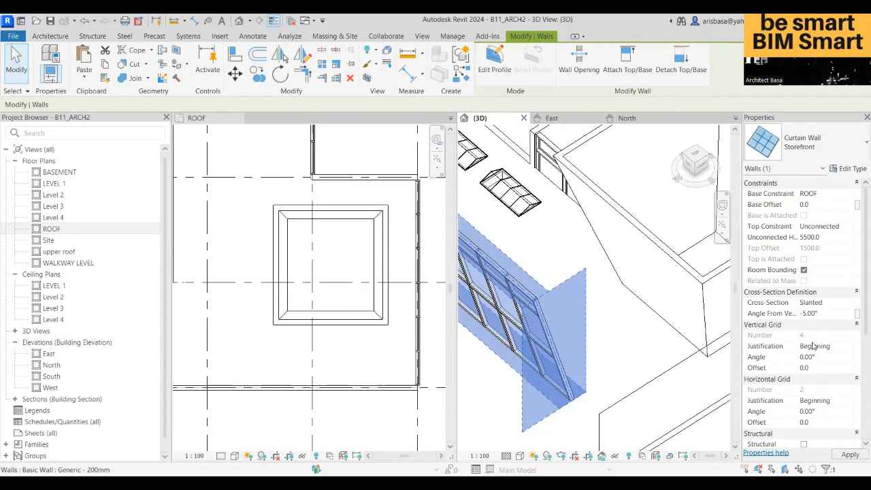
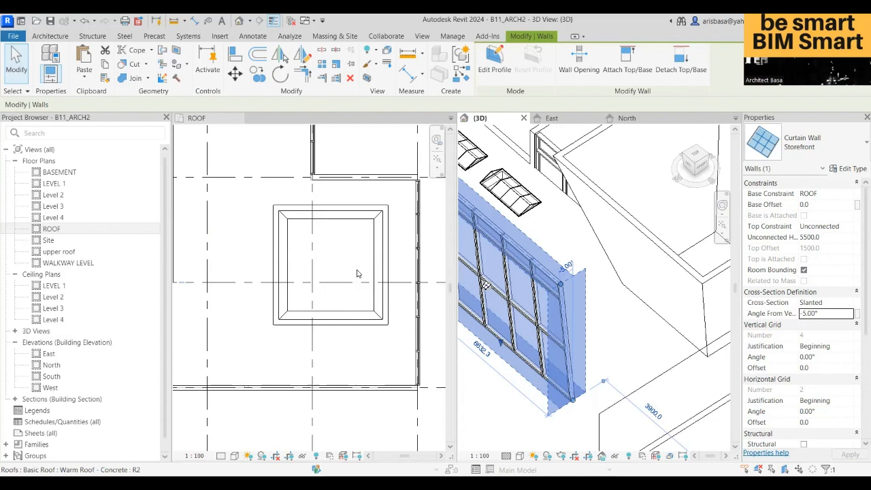
{"action": "scroll", "coordinate": [599, 333], "scroll_direction": "down", "scroll_amount": 3}
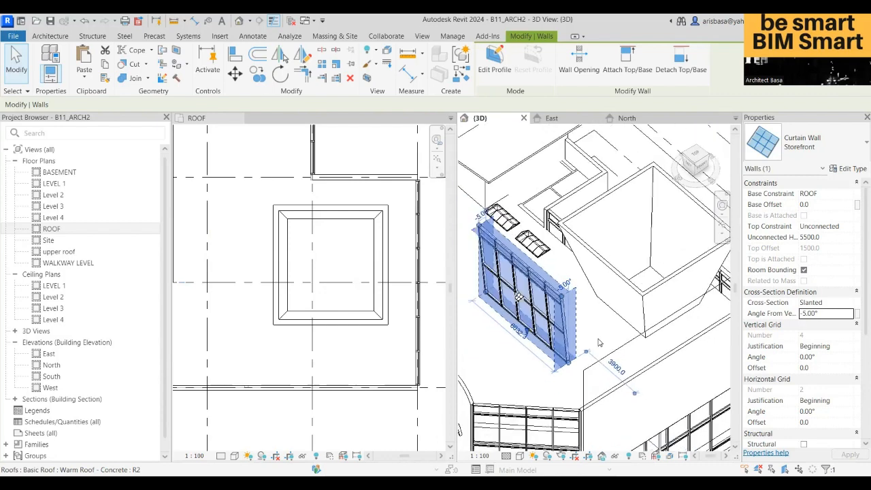
{"action": "scroll", "coordinate": [600, 333], "scroll_direction": "down", "scroll_amount": 1}
{"action": "left_click", "coordinate": [601, 331]}
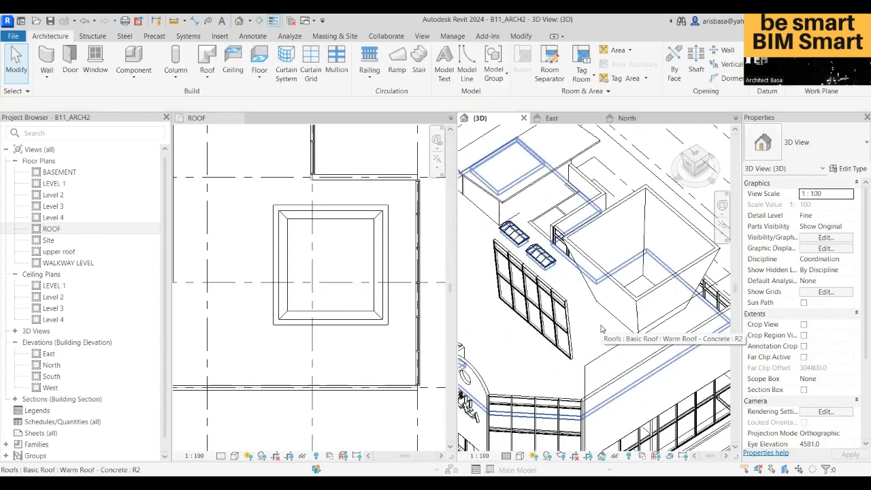
Step: Start a new architectural wall on the roof with the basic wall type Exterior - Render on Brick on Block
{"action": "left_click", "coordinate": [46, 74]}
{"action": "left_click", "coordinate": [53, 100]}
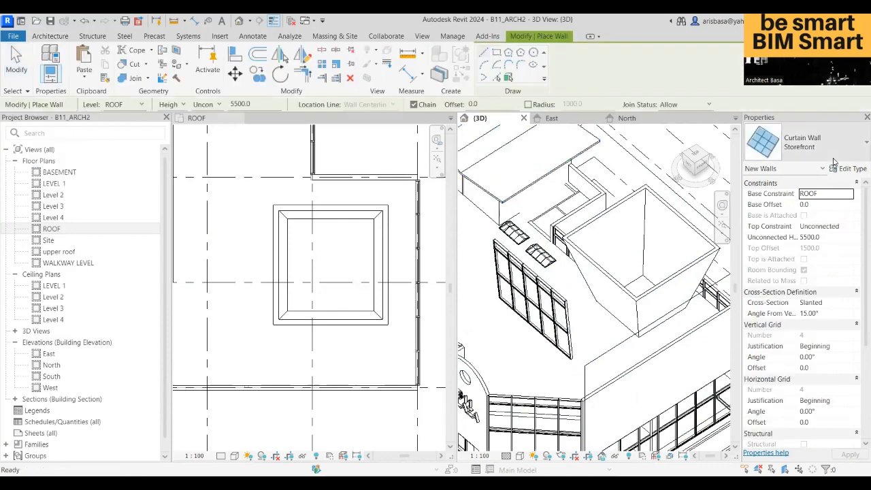
{"action": "left_click", "coordinate": [834, 153]}
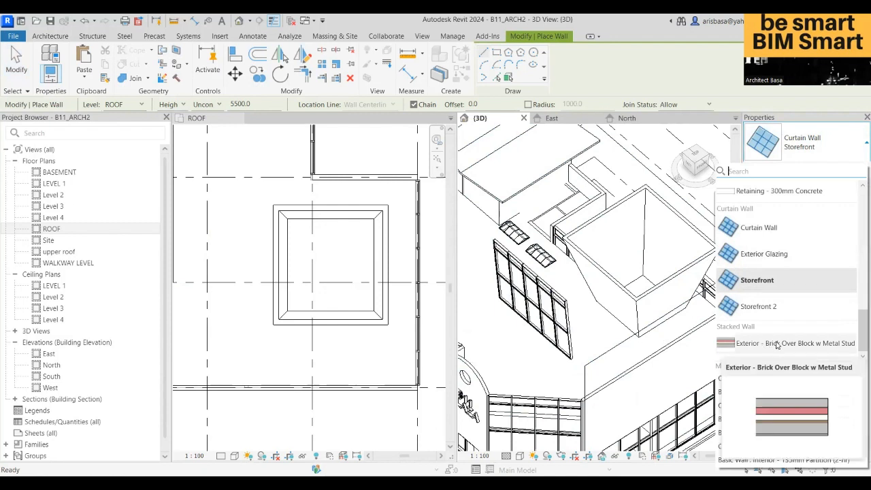
{"action": "left_click_drag", "start_coordinate": [856, 338], "coordinate": [856, 229]}
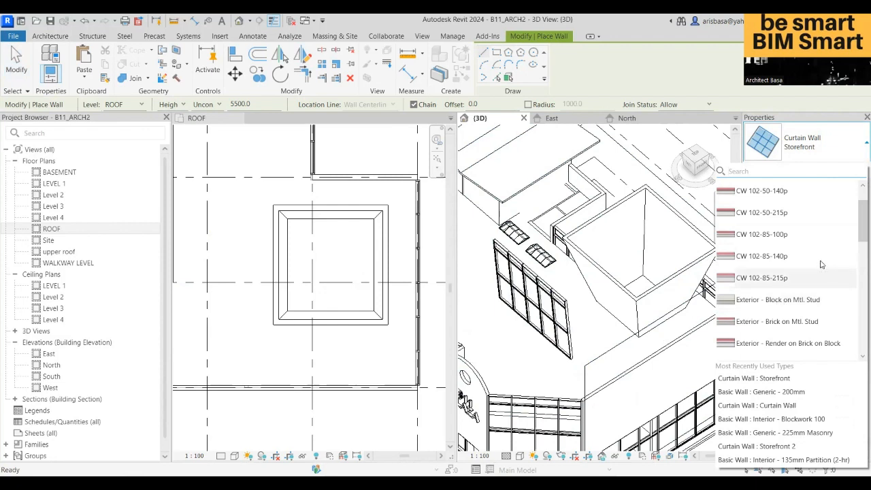
{"action": "left_click_drag", "start_coordinate": [858, 214], "coordinate": [848, 256]}
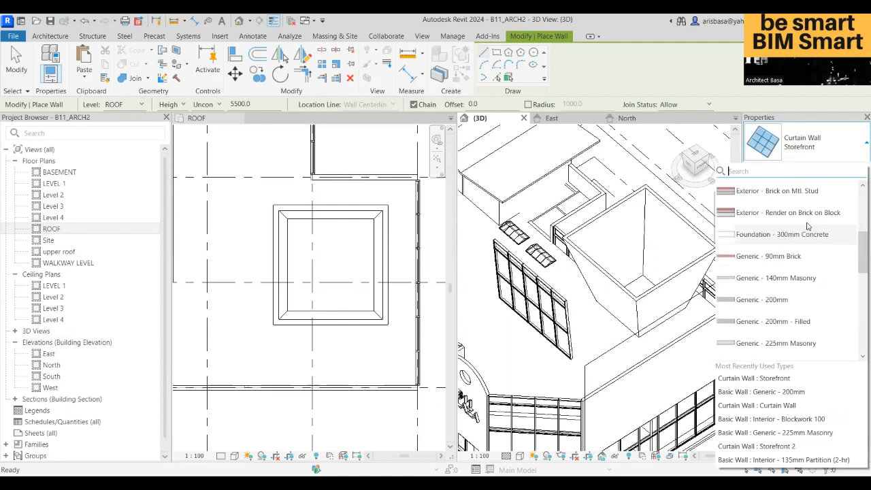
{"action": "left_click", "coordinate": [801, 214]}
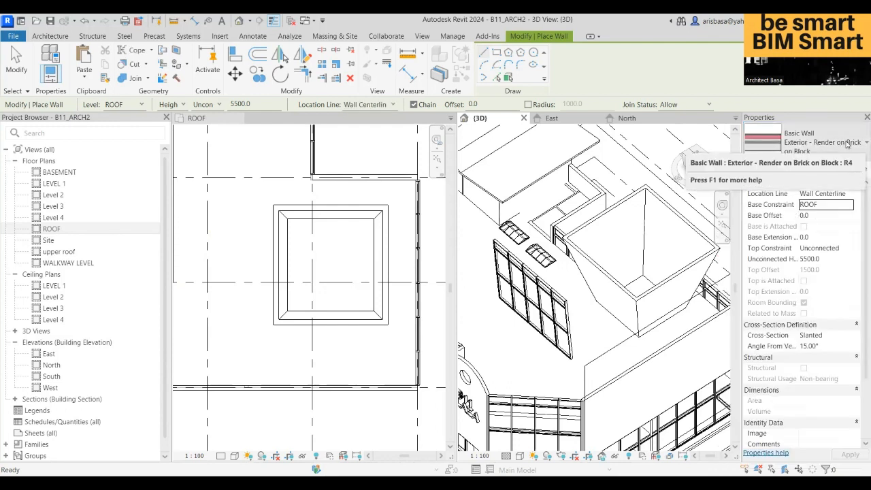
Step: Try to set the new Exterior - Render on Brick on Block wall's cross-section to Tapered
{"action": "left_click", "coordinate": [852, 337]}
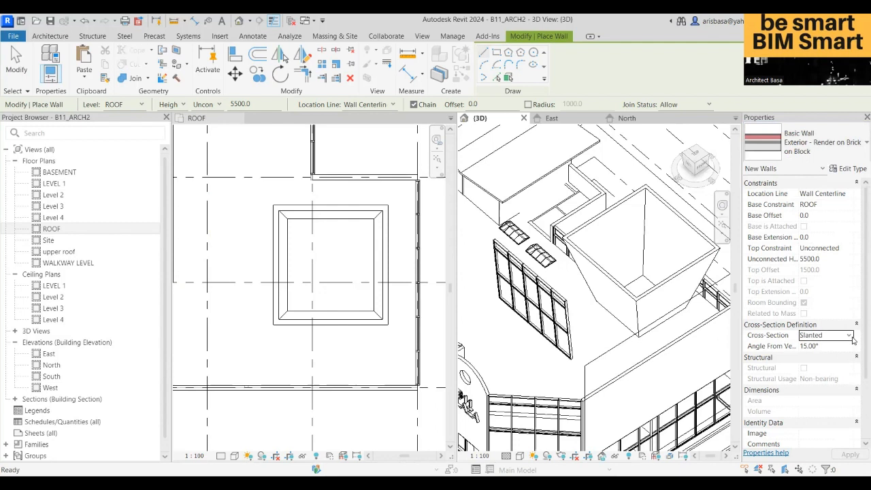
{"action": "left_click", "coordinate": [849, 336]}
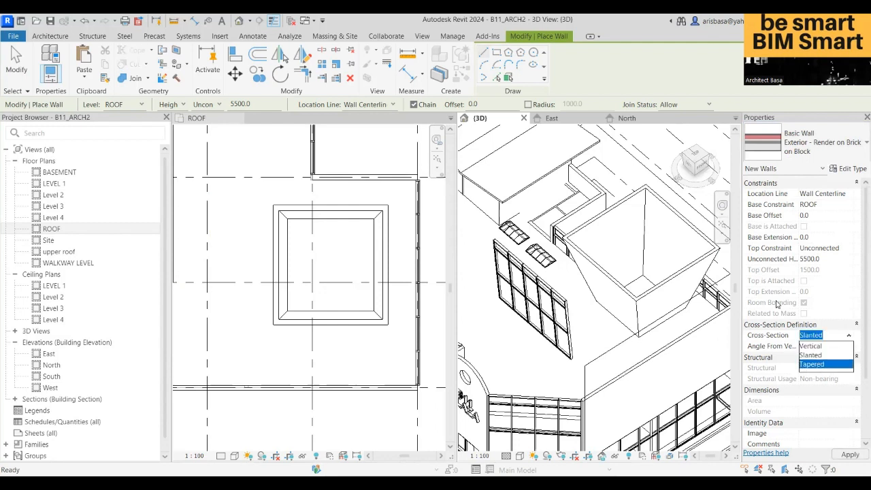
{"action": "left_click", "coordinate": [812, 364]}
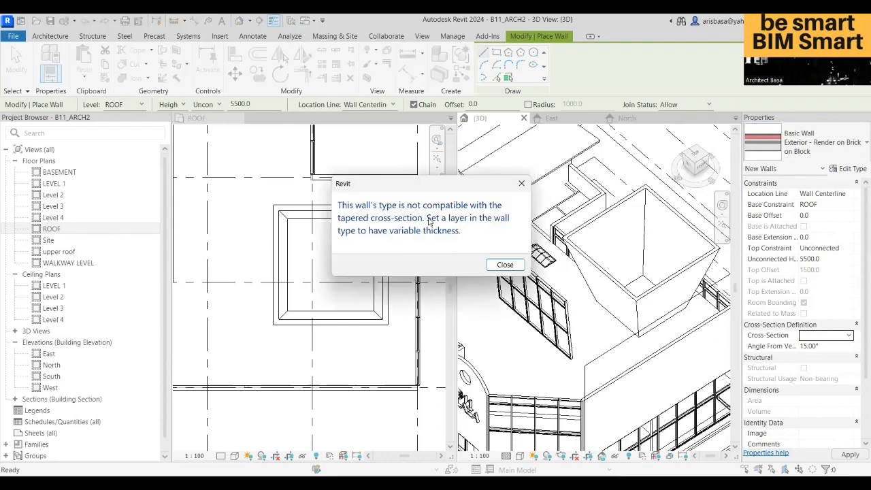
{"action": "left_click", "coordinate": [524, 185]}
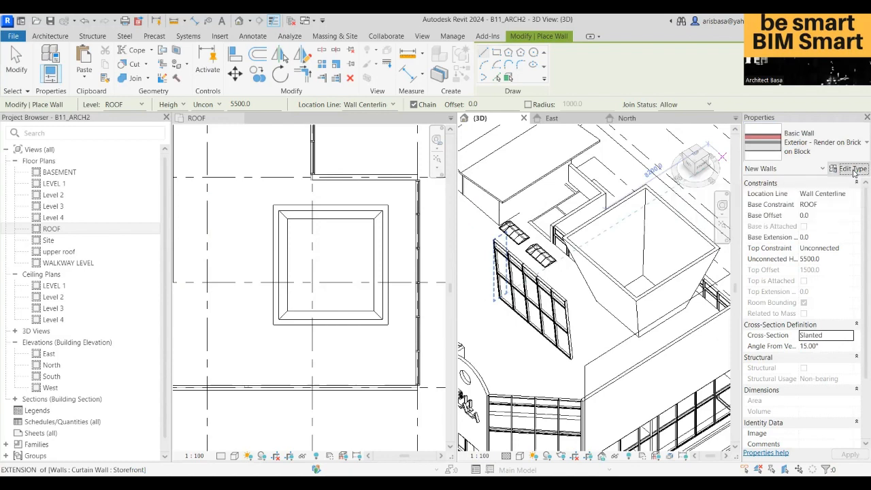
Step: Duplicate the wall type under the name Exterior - Render on Brick on Block tAPERED
{"action": "left_click", "coordinate": [852, 169]}
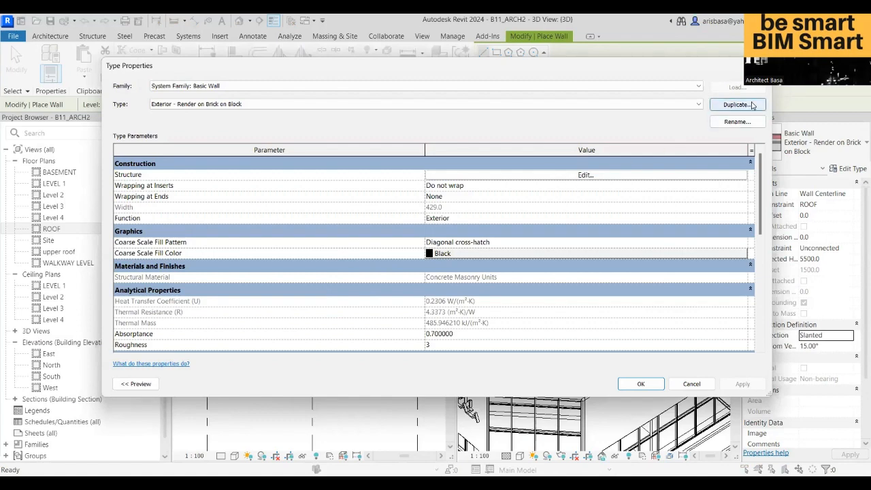
{"action": "left_click", "coordinate": [748, 105]}
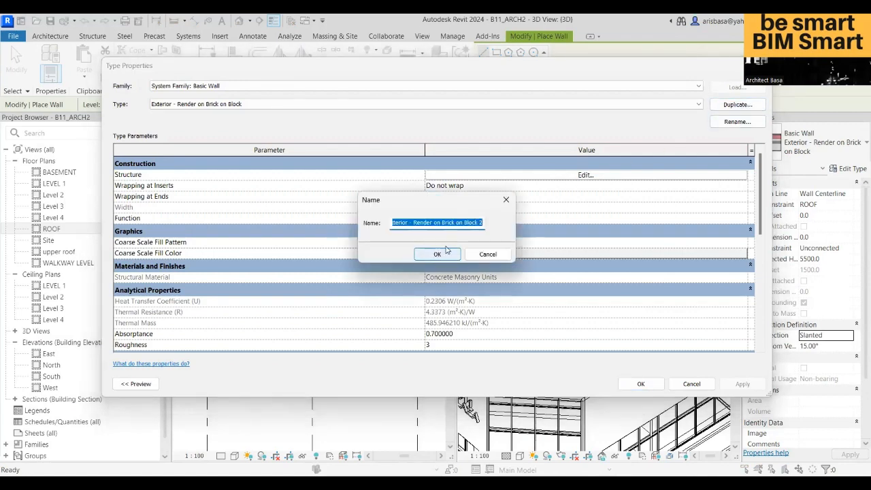
{"action": "double_click", "coordinate": [484, 224]}
{"action": "type", "text": "tAPERED"}
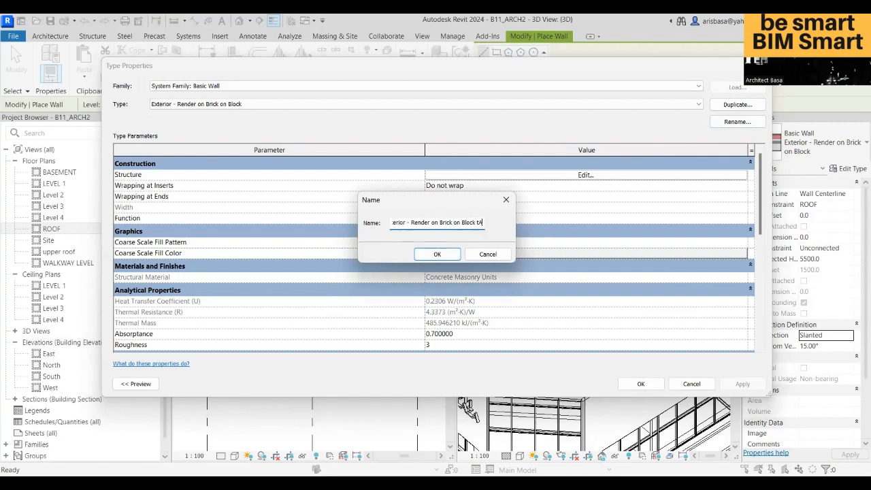
{"action": "left_click", "coordinate": [436, 255]}
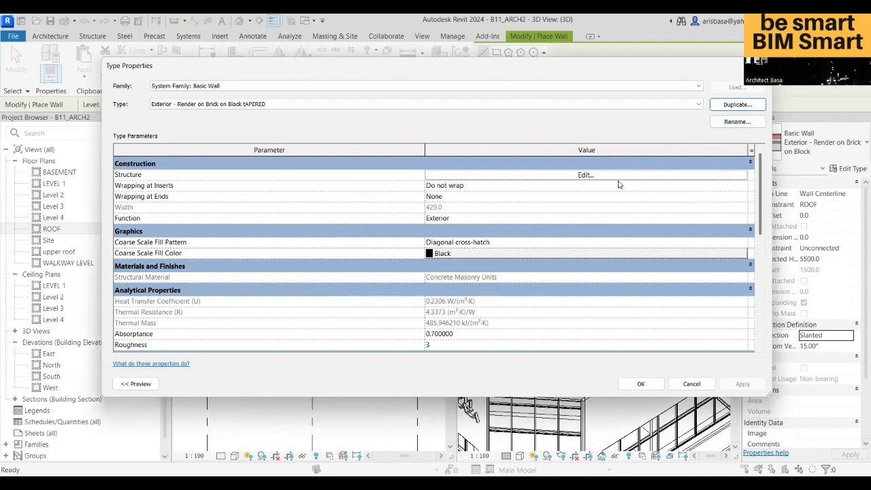
Step: Open the duplicated type's layer structure and try to make the EIFS, Exterior Insulation layer variable in thickness
{"action": "left_click", "coordinate": [635, 175]}
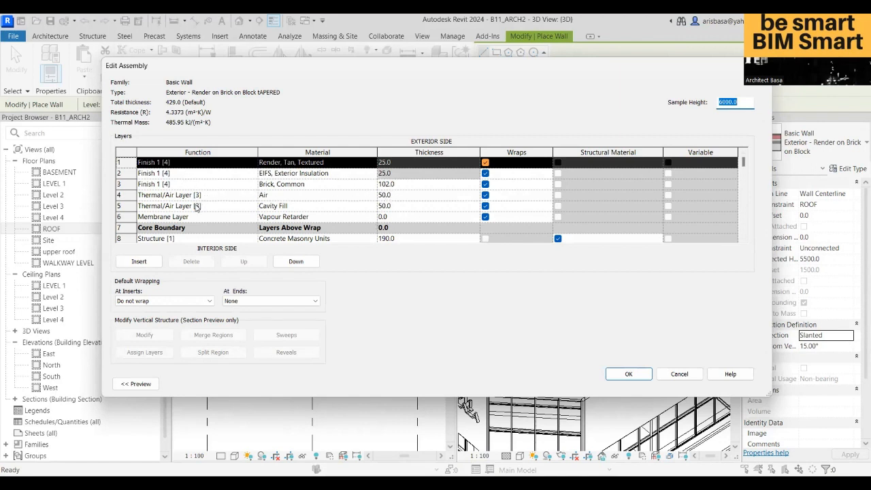
{"action": "scroll", "coordinate": [374, 234], "scroll_direction": "down", "scroll_amount": 1}
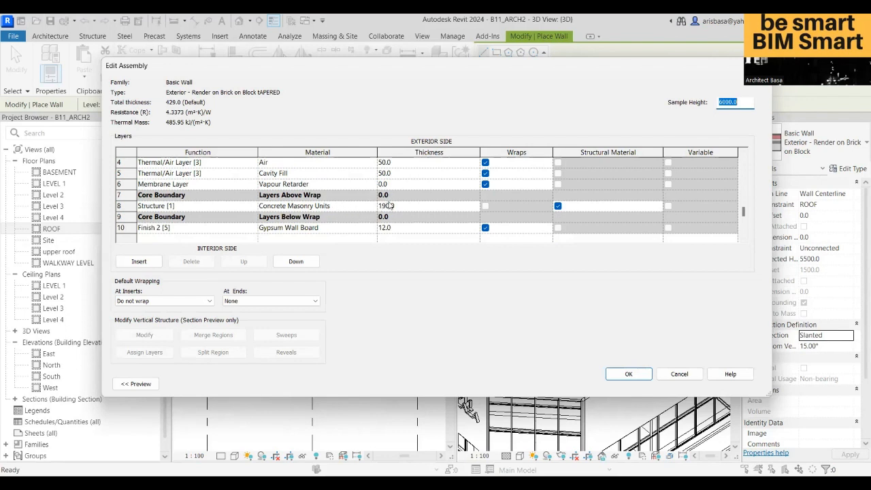
{"action": "scroll", "coordinate": [391, 208], "scroll_direction": "up", "scroll_amount": 1}
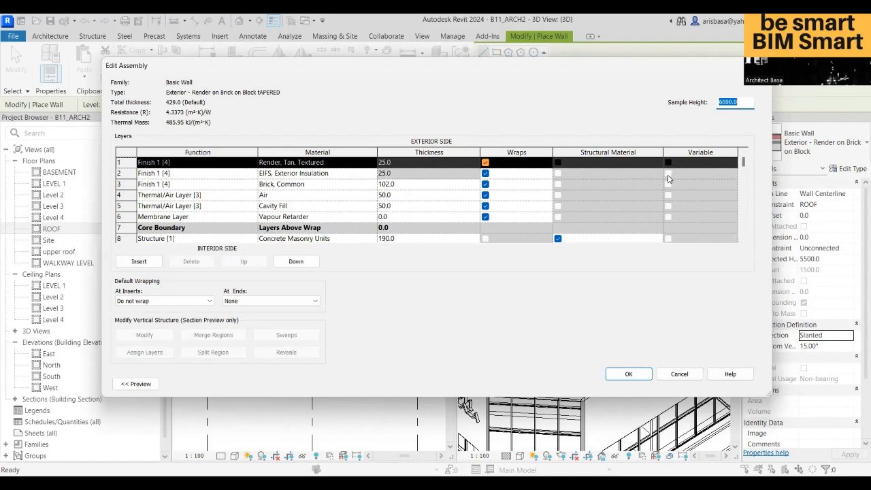
{"action": "left_click", "coordinate": [668, 175]}
{"action": "scroll", "coordinate": [557, 235], "scroll_direction": "down", "scroll_amount": 2}
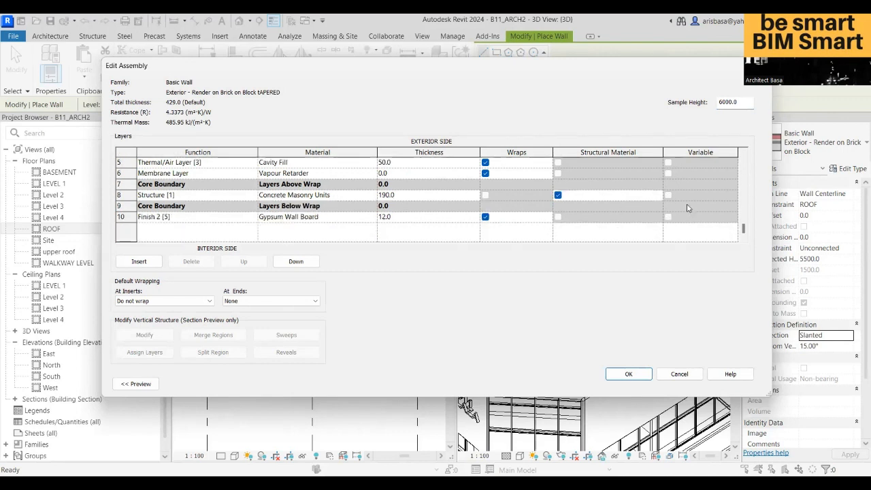
{"action": "scroll", "coordinate": [684, 176], "scroll_direction": "up", "scroll_amount": 2}
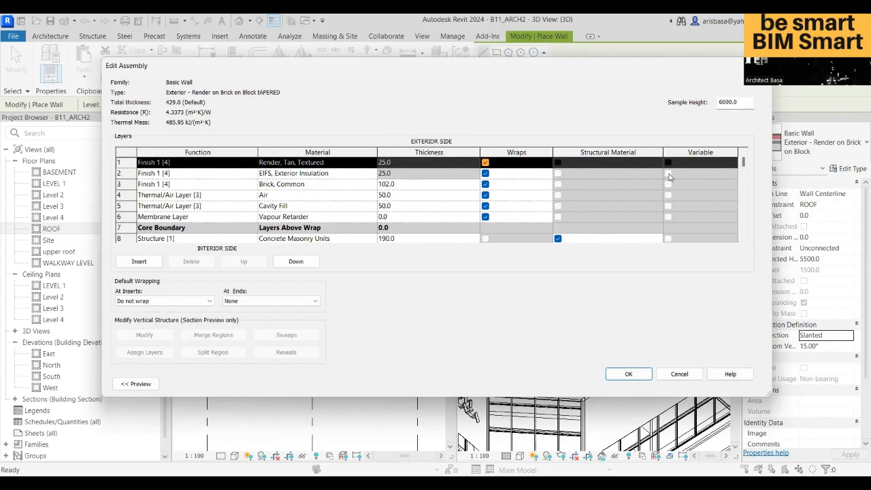
Step: Check the function and thickness fields of the Brick, Common layer, discard the type edits and quit wall placement
{"action": "left_click", "coordinate": [196, 183]}
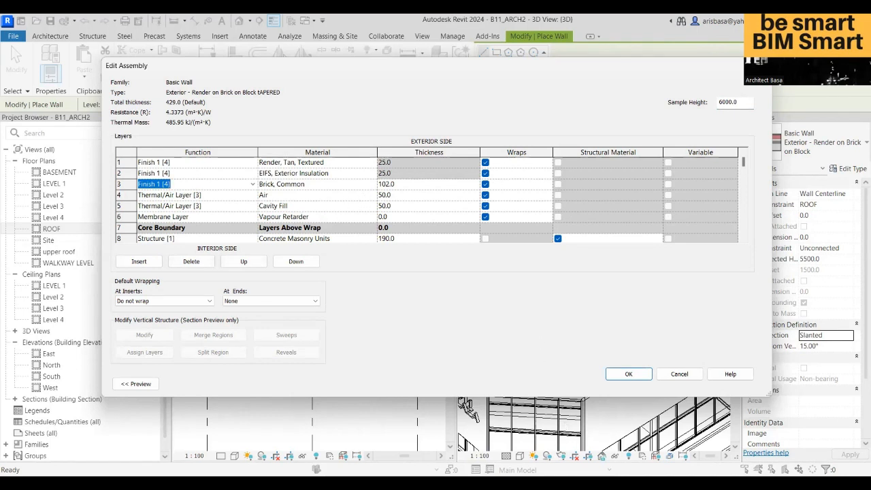
{"action": "left_click", "coordinate": [554, 174]}
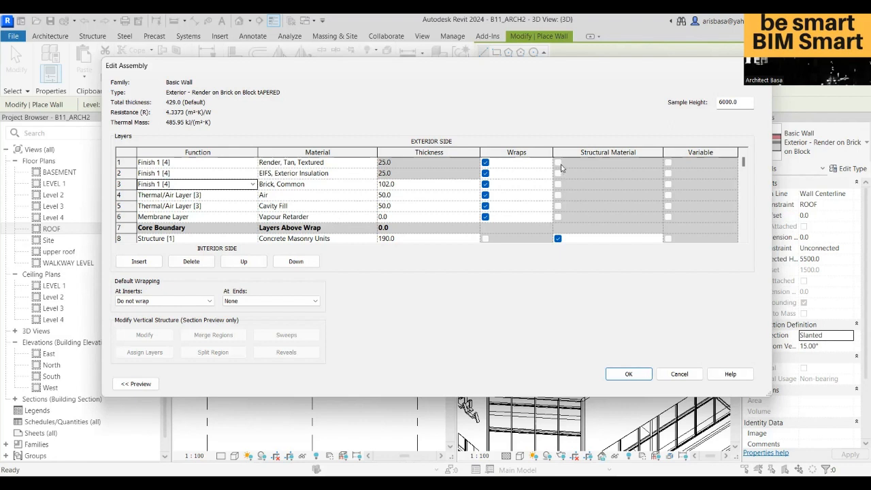
{"action": "left_click", "coordinate": [342, 208]}
{"action": "left_click", "coordinate": [404, 207]}
{"action": "left_click", "coordinate": [435, 182]}
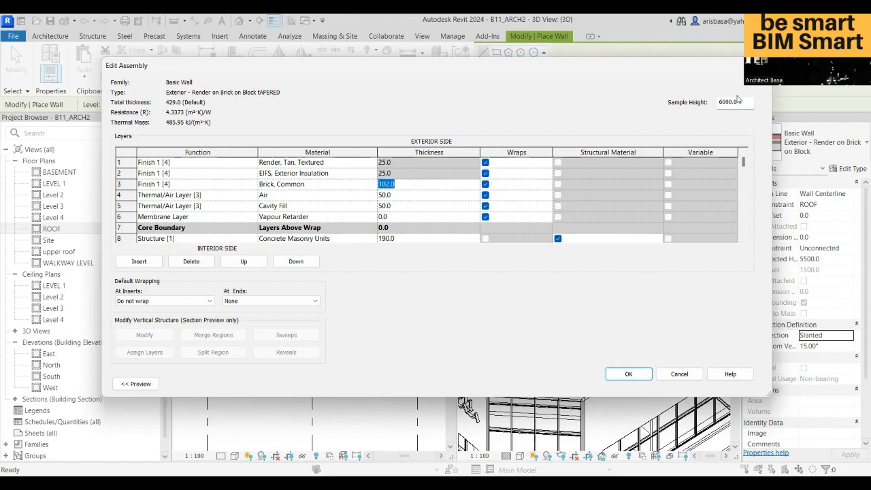
{"action": "key", "text": "Escape"}
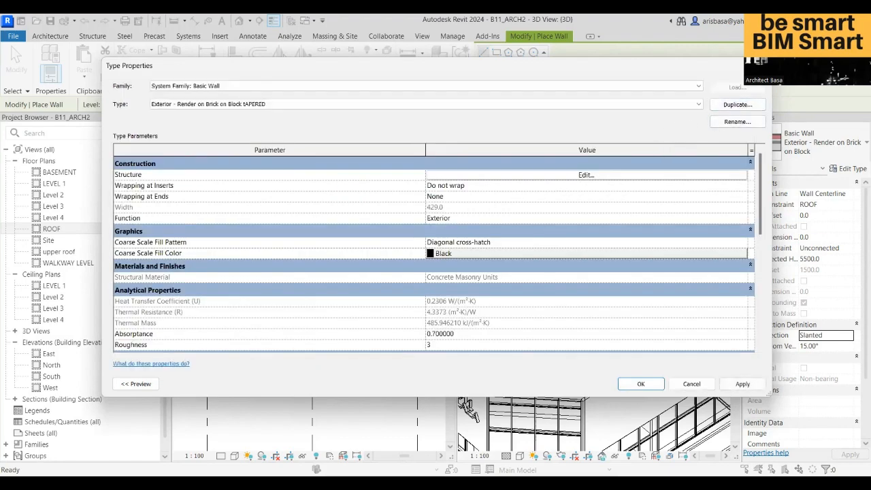
{"action": "key", "text": "Escape"}
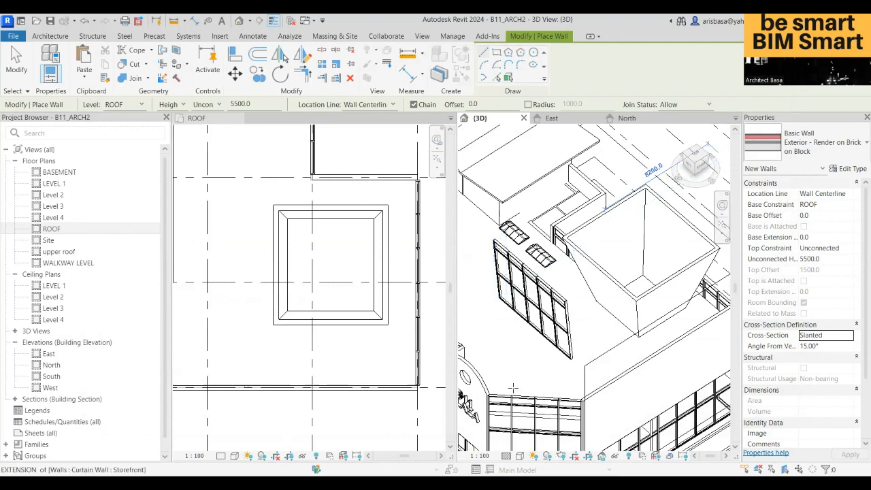
{"action": "scroll", "coordinate": [605, 301], "scroll_direction": "down", "scroll_amount": 2}
{"action": "scroll", "coordinate": [606, 301], "scroll_direction": "up", "scroll_amount": 2}
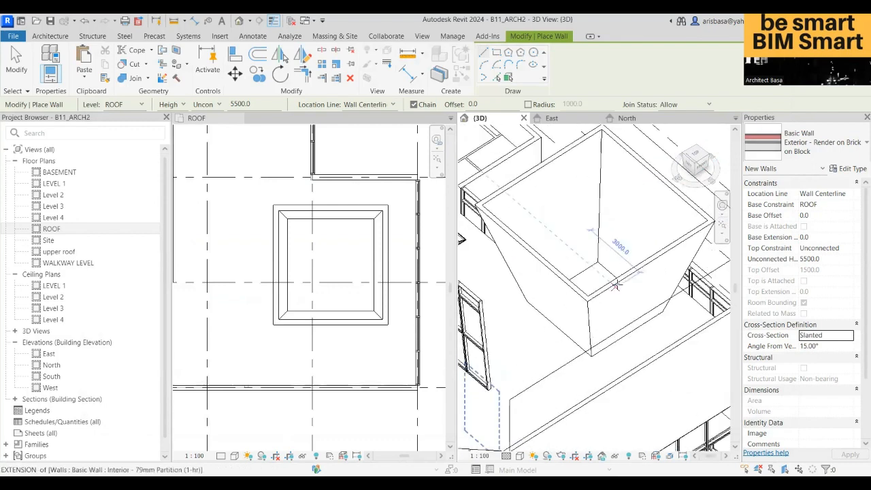
{"action": "key", "text": "Escape"}
Step: Select all four slanted Generic - 200mm walls of the roof enclosure and change their type to Curtain Wall Storefront
{"action": "left_click", "coordinate": [632, 286]}
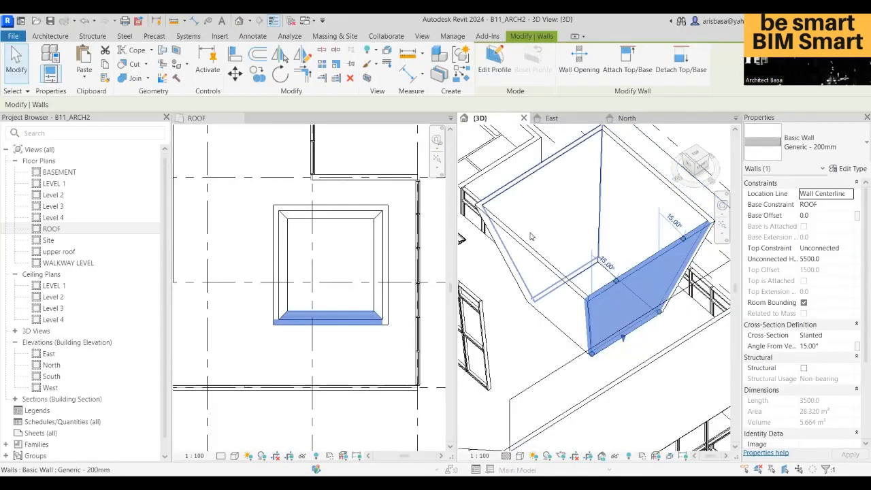
{"action": "scroll", "coordinate": [628, 227], "scroll_direction": "down", "scroll_amount": 2}
{"action": "scroll", "coordinate": [627, 281], "scroll_direction": "down", "scroll_amount": 1}
{"action": "middle_click_drag", "start_coordinate": [628, 295], "coordinate": [584, 262], "text": "shift"}
{"action": "left_click", "coordinate": [589, 254], "text": "ctrl"}
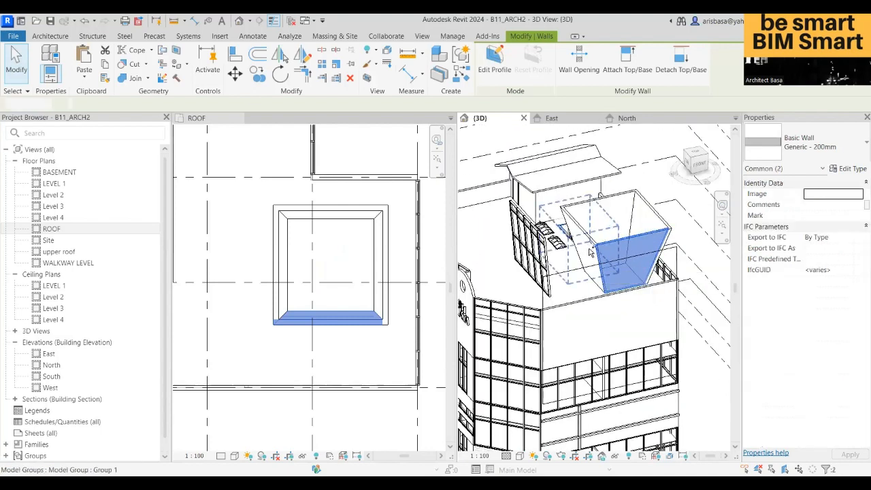
{"action": "left_click", "coordinate": [589, 251]}
{"action": "left_click", "coordinate": [620, 203], "text": "ctrl"}
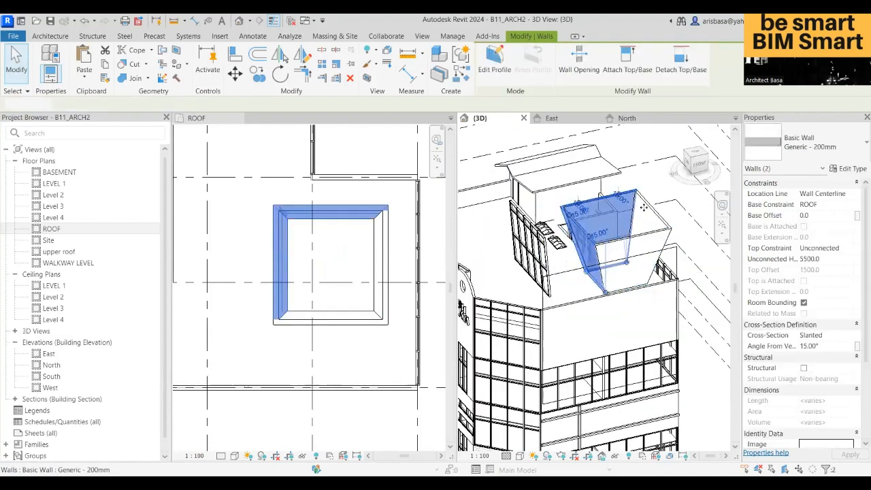
{"action": "left_click", "coordinate": [650, 210], "text": "ctrl"}
{"action": "left_click", "coordinate": [640, 245], "text": "ctrl"}
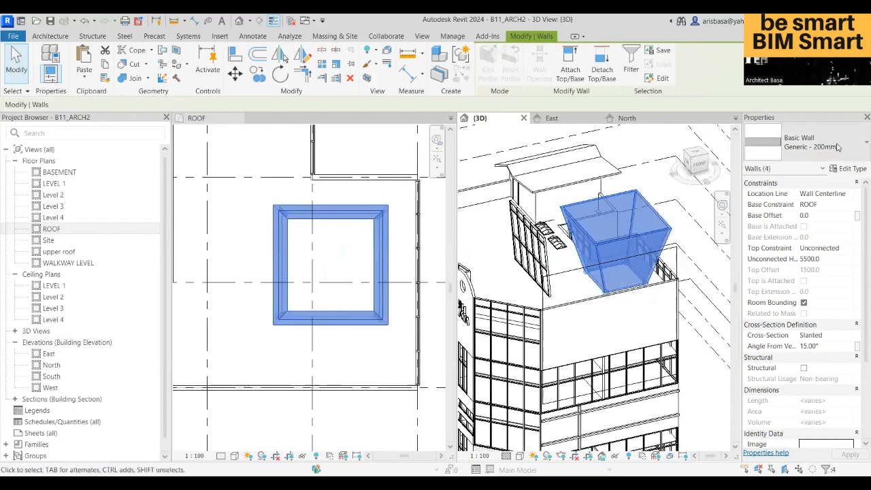
{"action": "left_click", "coordinate": [836, 144]}
{"action": "left_click_drag", "start_coordinate": [860, 292], "coordinate": [858, 331]}
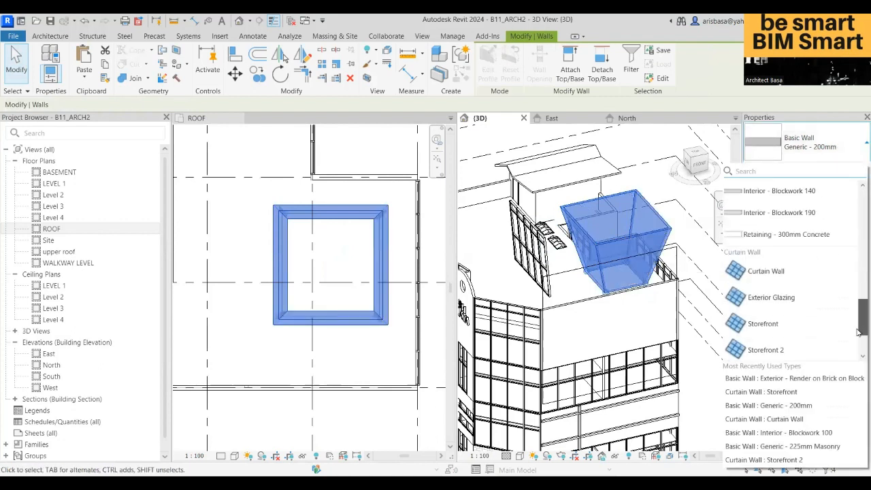
{"action": "scroll", "coordinate": [831, 327], "scroll_direction": "down", "scroll_amount": 1}
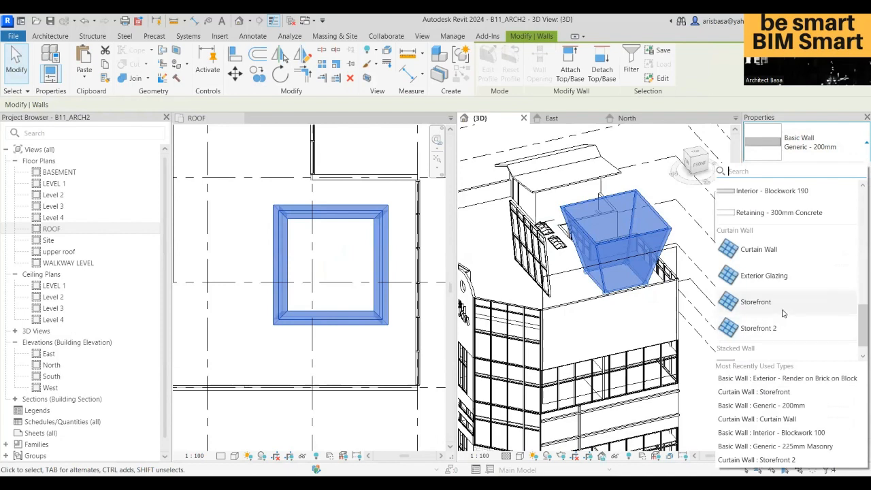
{"action": "left_click", "coordinate": [783, 313]}
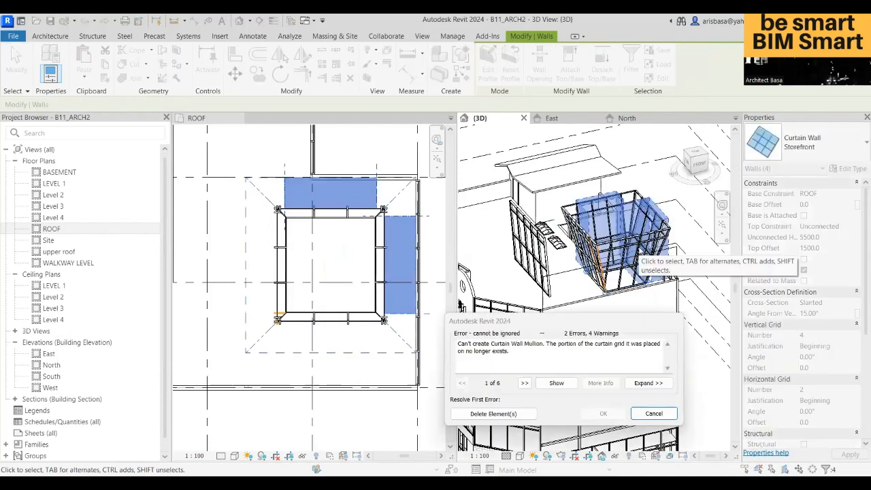
Step: Resolve the curtain wall mullion errors by deleting the conflicting elements, and clear the selection
{"action": "scroll", "coordinate": [637, 253], "scroll_direction": "up", "scroll_amount": 5}
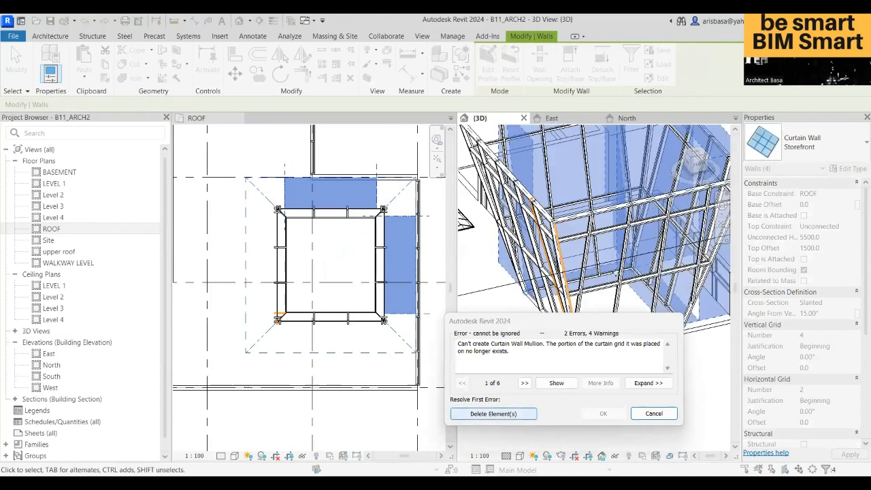
{"action": "left_click", "coordinate": [493, 413]}
{"action": "scroll", "coordinate": [613, 238], "scroll_direction": "down", "scroll_amount": 6}
{"action": "left_click", "coordinate": [634, 189]}
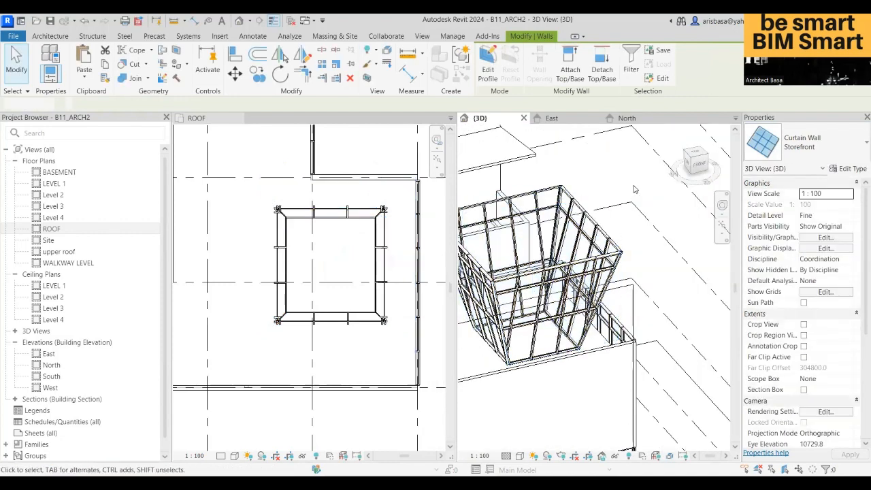
Step: Inspect the slanted storefront walls on the roof and the building's facades down to the entrance from several sides in 3D
{"action": "middle_click_drag", "start_coordinate": [586, 325], "coordinate": [567, 232]}
{"action": "scroll", "coordinate": [599, 265], "scroll_direction": "down", "scroll_amount": 2}
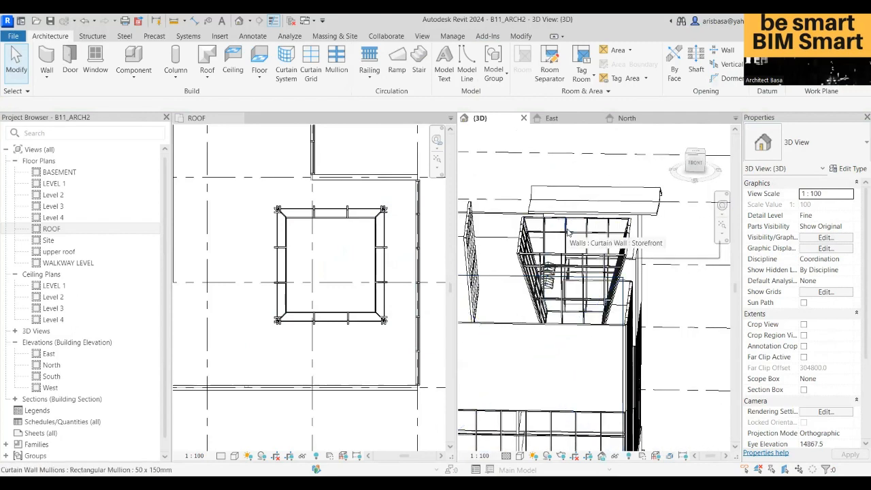
{"action": "middle_click_drag", "start_coordinate": [614, 228], "coordinate": [587, 254], "text": "shift"}
{"action": "left_click", "coordinate": [586, 254]}
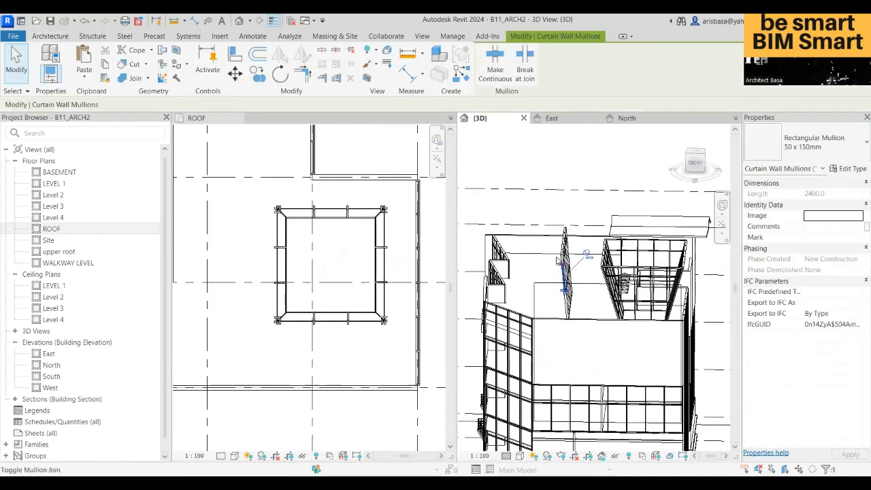
{"action": "key", "text": "Escape"}
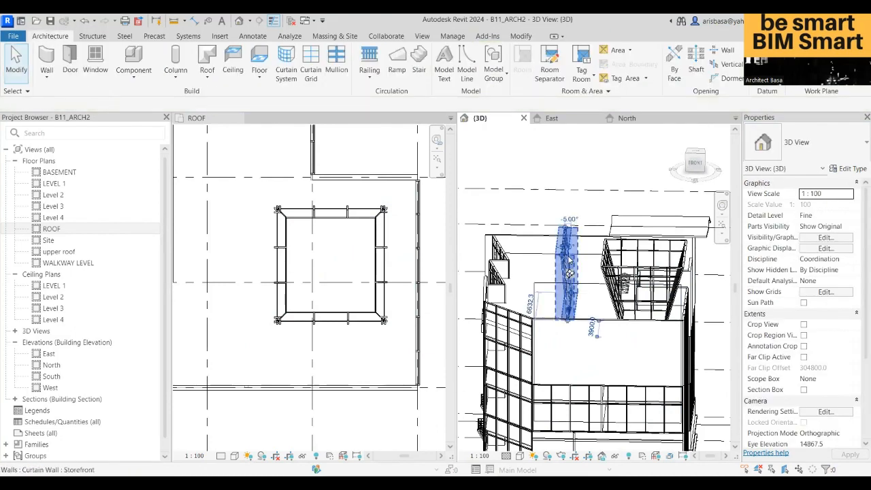
{"action": "left_click", "coordinate": [569, 272]}
{"action": "key", "text": "Escape"}
{"action": "middle_click_drag", "start_coordinate": [569, 272], "coordinate": [817, 127], "text": "shift"}
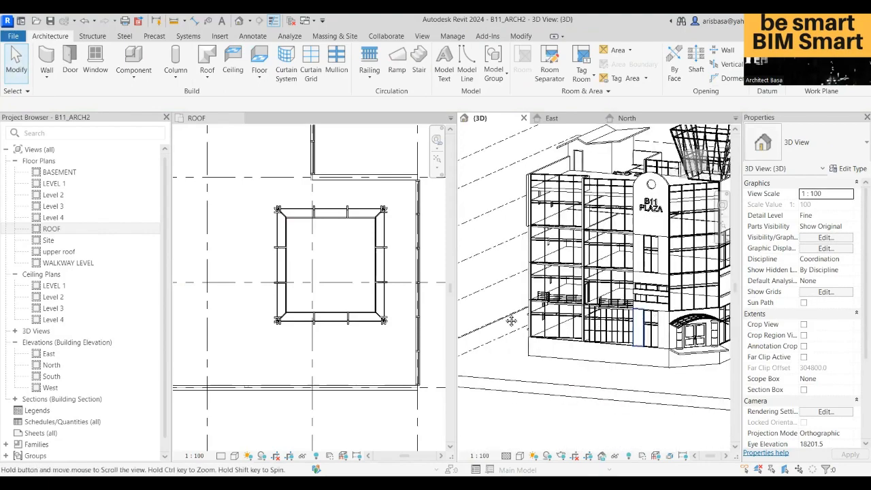
{"action": "middle_click_drag", "start_coordinate": [512, 321], "coordinate": [395, 315]}
{"action": "middle_click_drag", "start_coordinate": [545, 320], "coordinate": [554, 334], "text": "shift"}
{"action": "scroll", "coordinate": [615, 356], "scroll_direction": "down", "scroll_amount": 3}
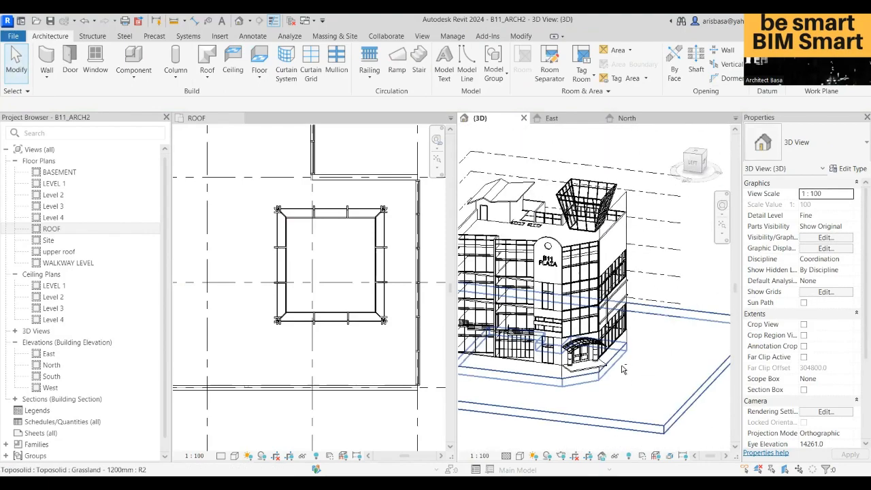
{"action": "middle_click_drag", "start_coordinate": [621, 369], "coordinate": [617, 385], "text": "shift"}
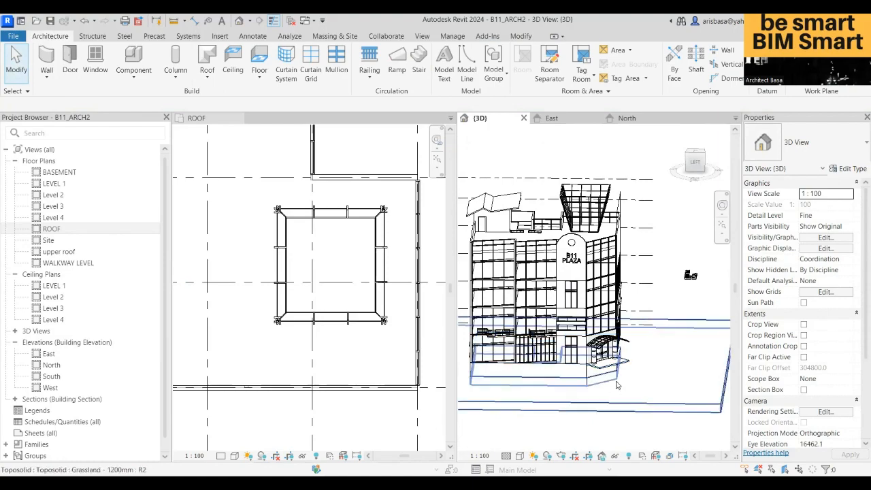
{"action": "scroll", "coordinate": [482, 198], "scroll_direction": "up", "scroll_amount": 3}
{"action": "scroll", "coordinate": [594, 348], "scroll_direction": "down", "scroll_amount": 2}
{"action": "middle_click_drag", "start_coordinate": [594, 348], "coordinate": [278, 144]}
{"action": "scroll", "coordinate": [616, 368], "scroll_direction": "up", "scroll_amount": 4}
{"action": "scroll", "coordinate": [194, 225], "scroll_direction": "down", "scroll_amount": 2}
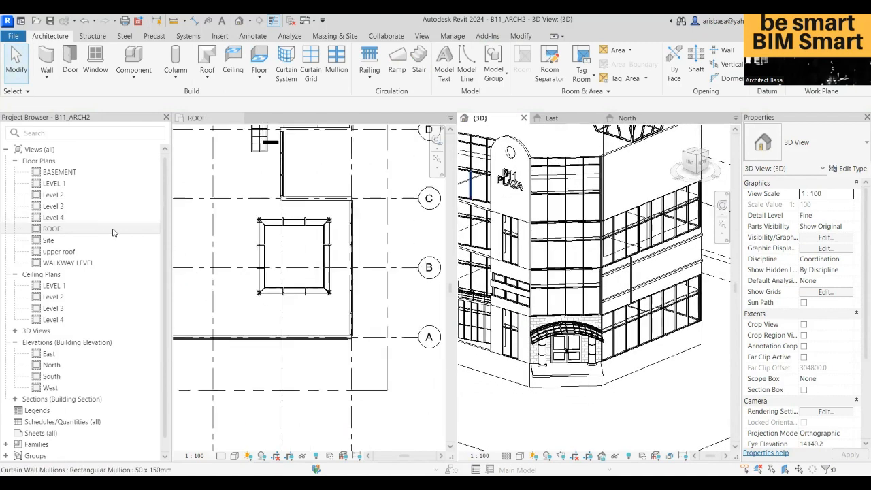
Step: Open the LEVEL 1 floor plan and choose the Generic - 90mm Brick type for a new architectural wall
{"action": "double_click", "coordinate": [53, 184]}
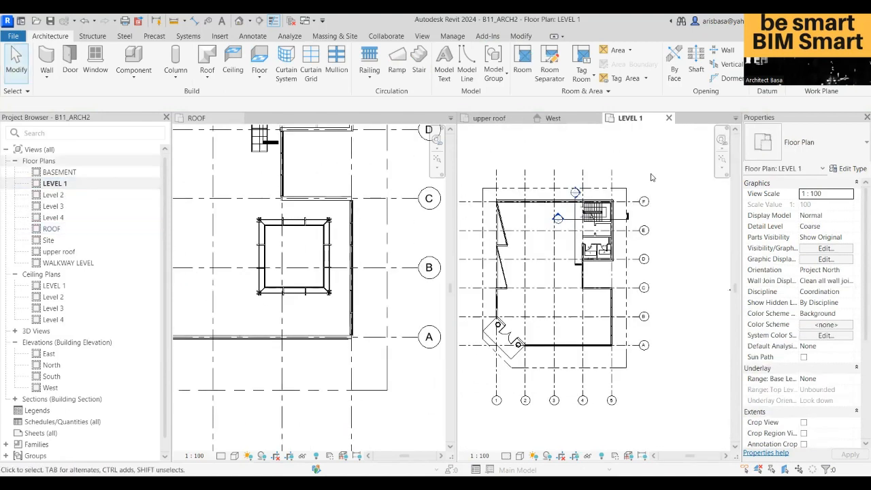
{"action": "middle_click_drag", "start_coordinate": [543, 286], "coordinate": [591, 292]}
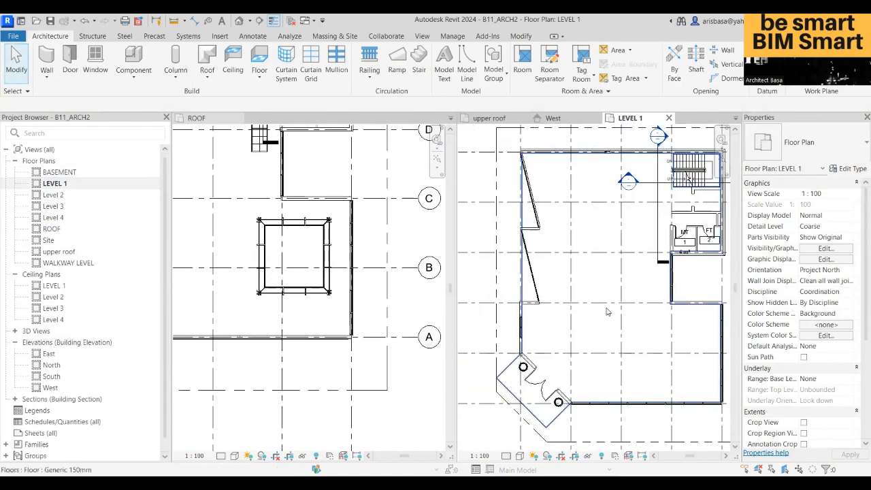
{"action": "scroll", "coordinate": [601, 273], "scroll_direction": "up", "scroll_amount": 1}
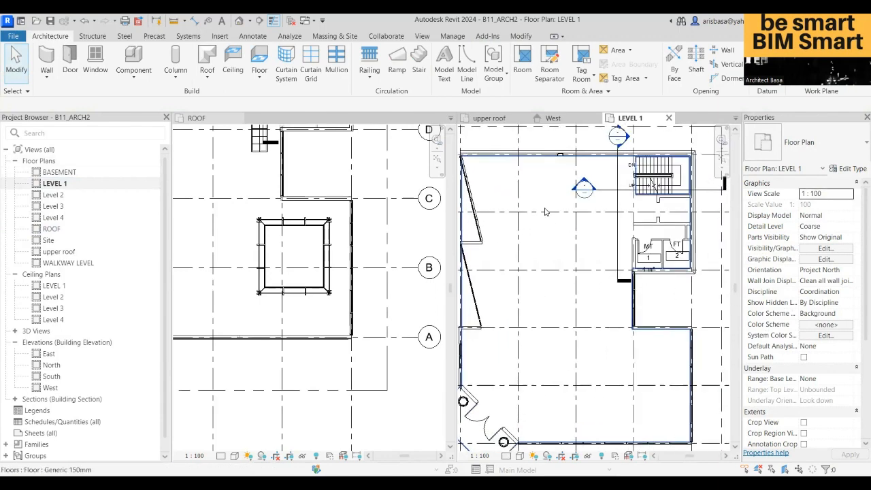
{"action": "left_click", "coordinate": [46, 75]}
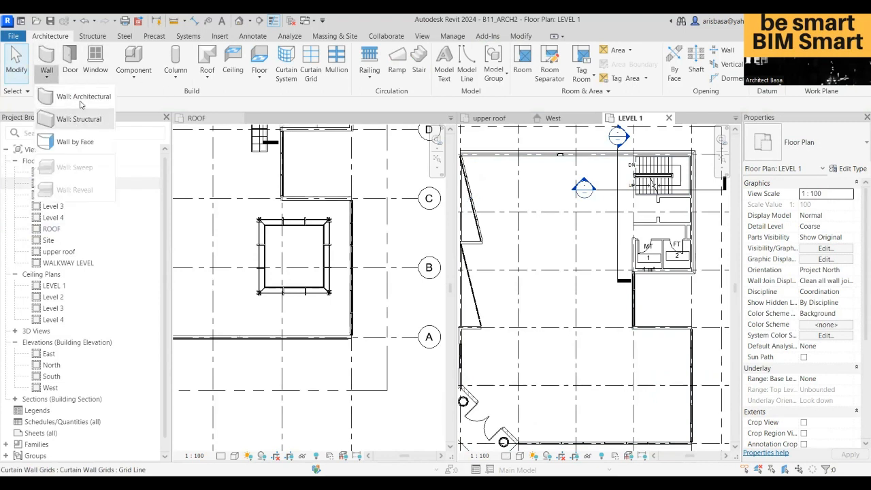
{"action": "left_click", "coordinate": [81, 100]}
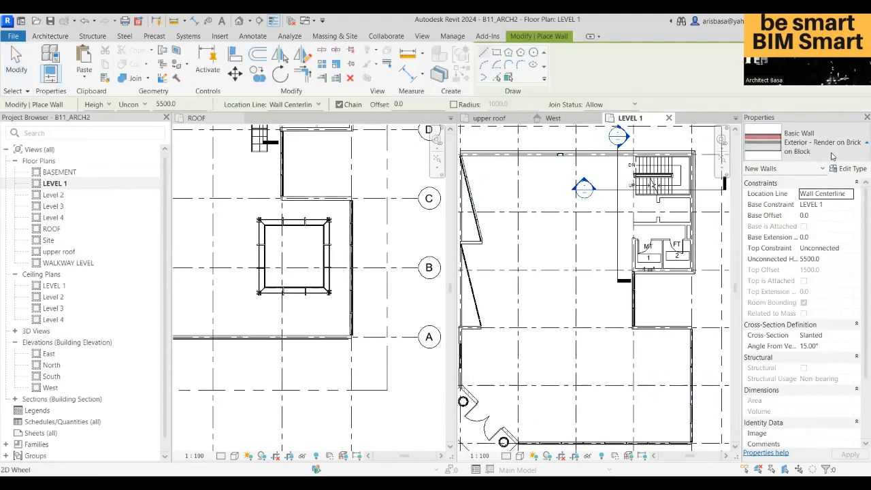
{"action": "left_click", "coordinate": [831, 156]}
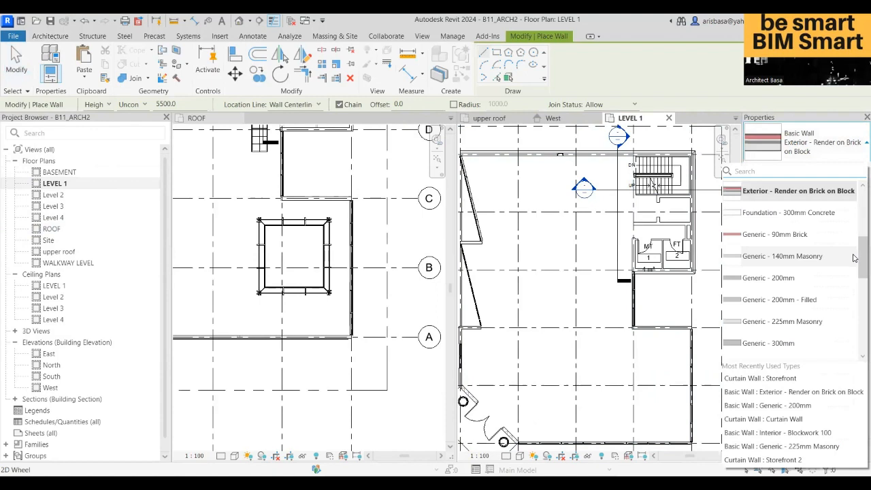
{"action": "left_click", "coordinate": [784, 235]}
{"action": "middle_click_drag", "start_coordinate": [539, 179], "coordinate": [536, 160]}
{"action": "left_click", "coordinate": [559, 145]}
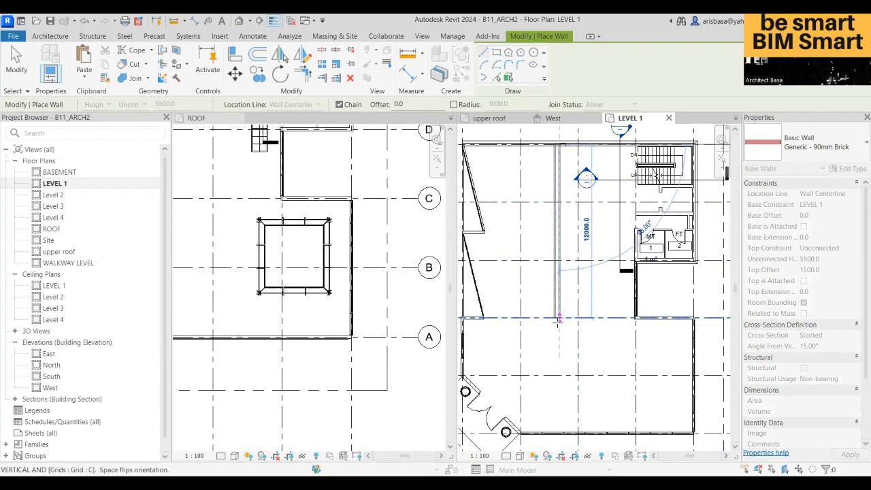
{"action": "key", "text": "Escape"}
{"action": "key", "text": "Escape"}
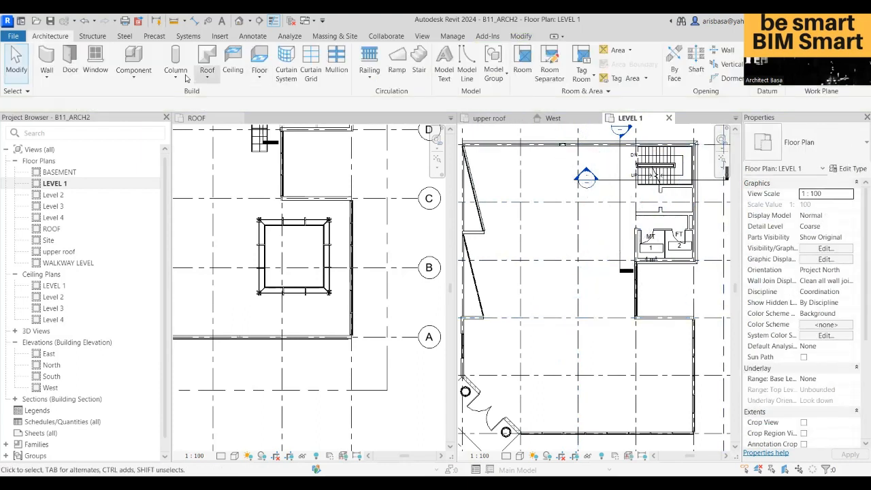
Step: Draw a Generic - 90mm Brick wall with Vertical cross-section, about 10500 mm long, straight down the plan from the upper exterior wall
{"action": "left_click", "coordinate": [46, 74]}
{"action": "left_click", "coordinate": [75, 97]}
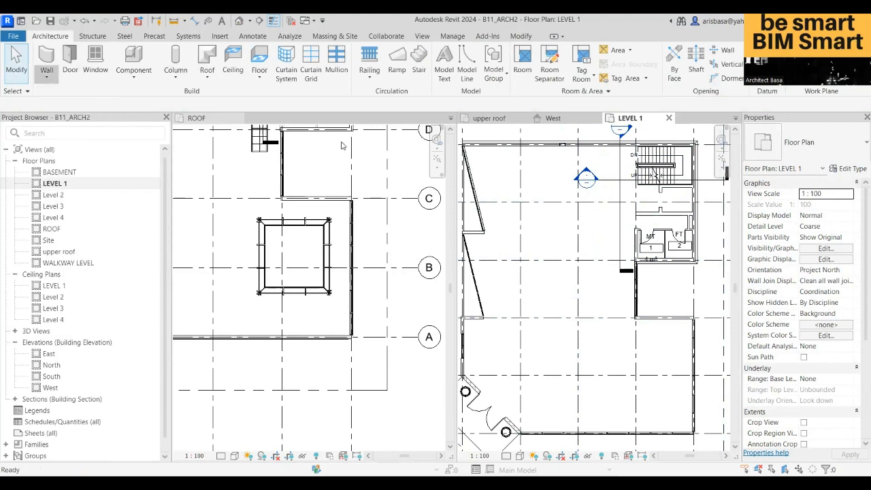
{"action": "left_click", "coordinate": [853, 150]}
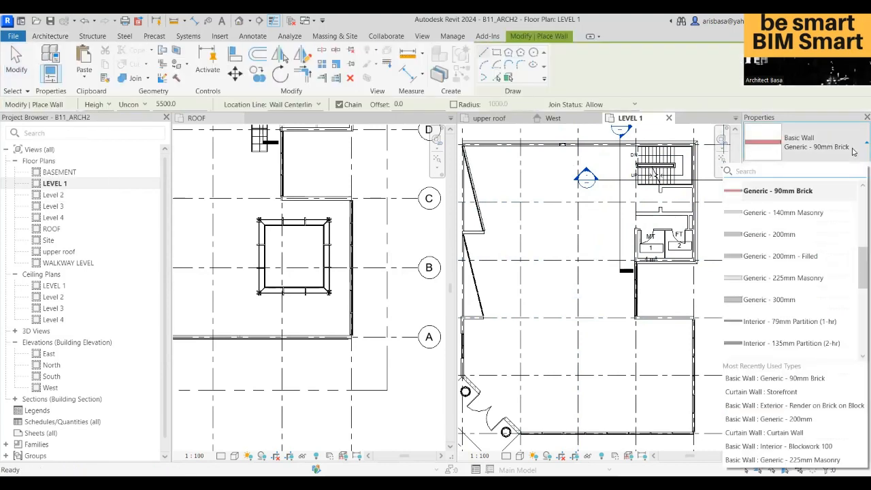
{"action": "left_click", "coordinate": [859, 282]}
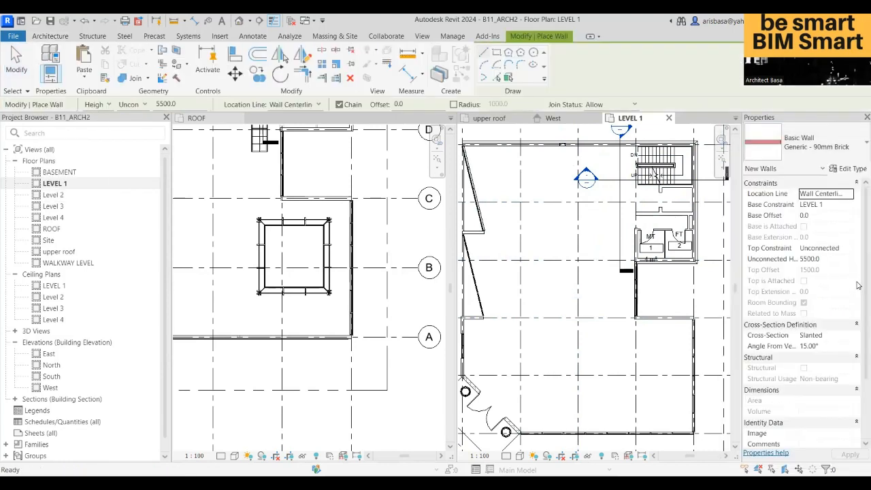
{"action": "left_click", "coordinate": [848, 338]}
{"action": "left_click", "coordinate": [849, 335]}
{"action": "left_click", "coordinate": [814, 344]}
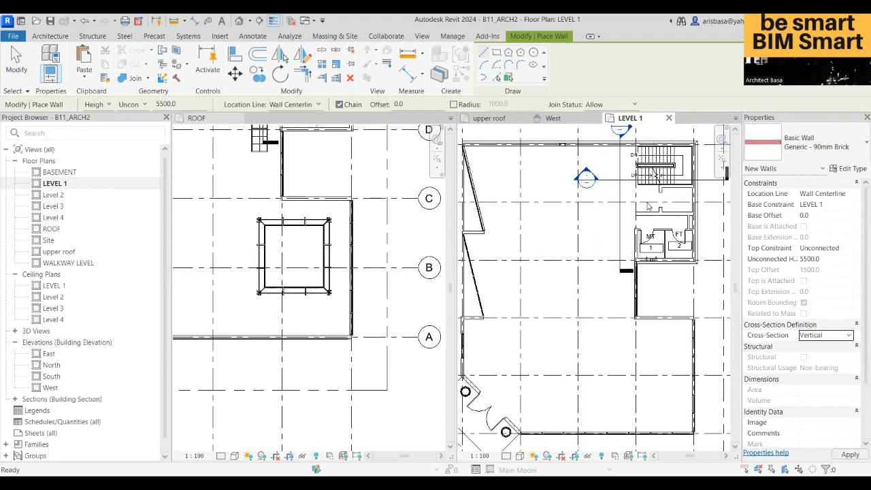
{"action": "left_click", "coordinate": [566, 145]}
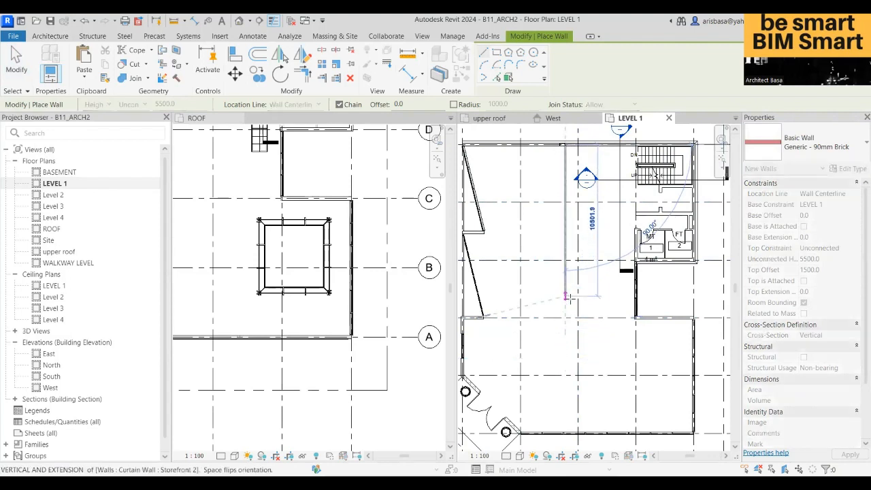
{"action": "left_click", "coordinate": [567, 299]}
{"action": "key", "text": "Escape"}
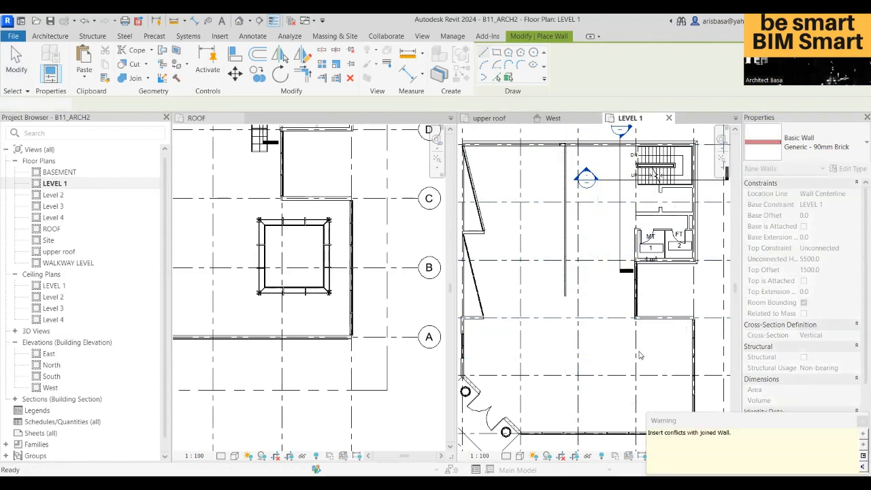
{"action": "key", "text": "Escape"}
Step: Set the top constraint for new Generic - 90mm Brick walls on LEVEL 1 to Up to level: Level 2
{"action": "mouse_move", "coordinate": [607, 344]}
{"action": "middle_mouse_down"}
{"action": "mouse_move", "coordinate": [590, 324]}
{"action": "mouse_move", "coordinate": [602, 340]}
{"action": "middle_mouse_up"}
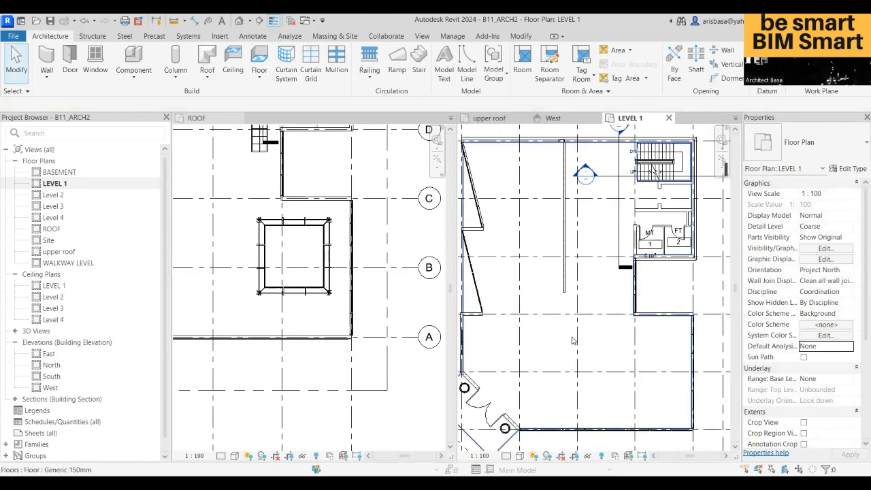
{"action": "scroll", "coordinate": [649, 350], "scroll_direction": "up", "scroll_amount": 1}
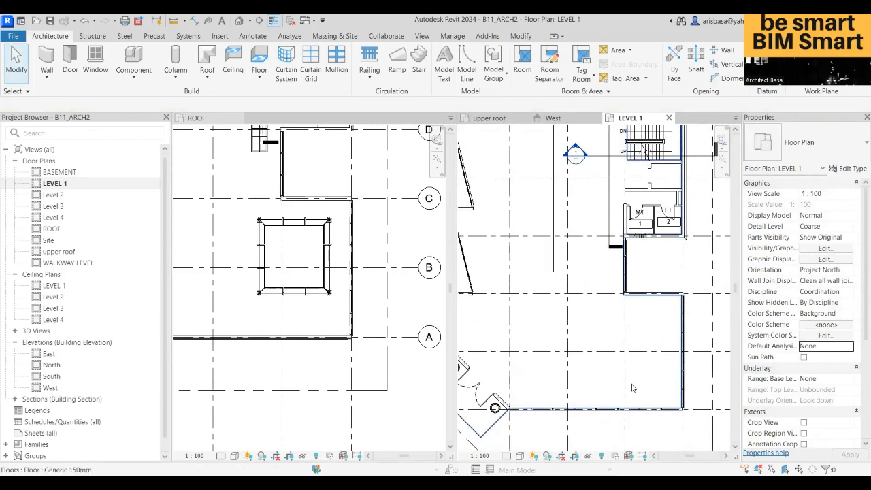
{"action": "middle_click_drag", "start_coordinate": [655, 417], "coordinate": [623, 370]}
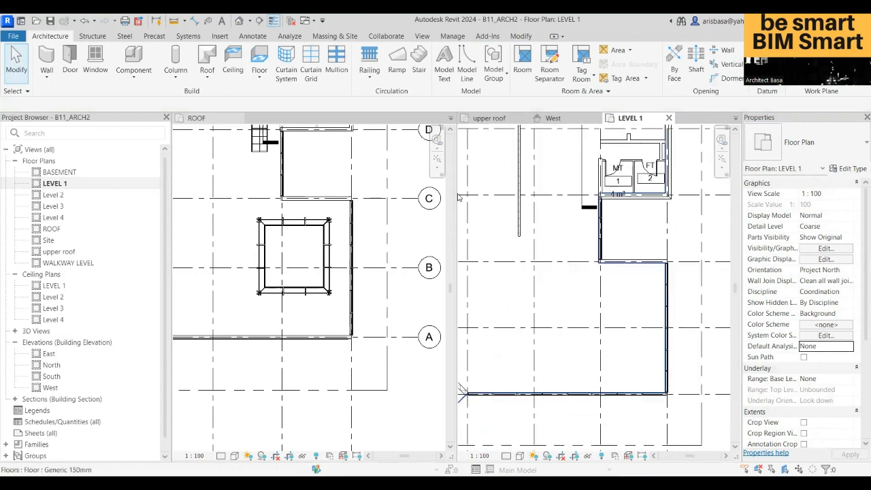
{"action": "left_click", "coordinate": [48, 76]}
{"action": "left_click", "coordinate": [75, 96]}
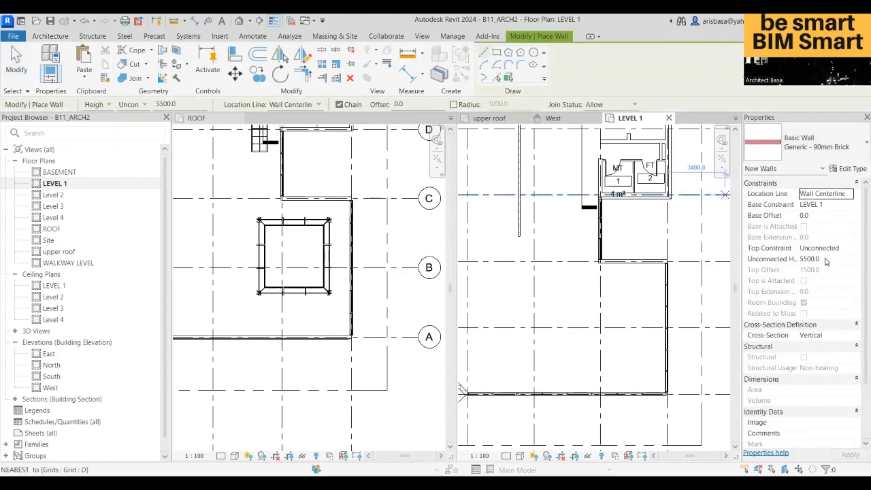
{"action": "left_click", "coordinate": [853, 252]}
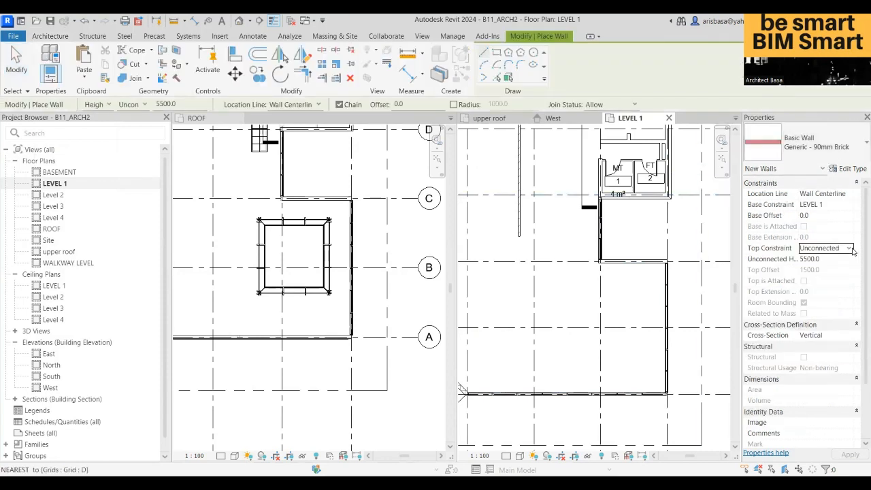
{"action": "left_click", "coordinate": [851, 249]}
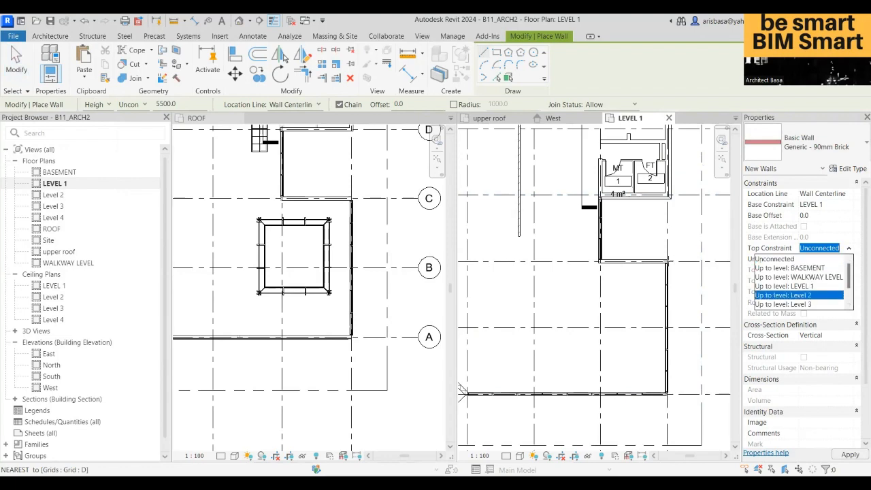
{"action": "left_click", "coordinate": [783, 294]}
{"action": "scroll", "coordinate": [626, 313], "scroll_direction": "down", "scroll_amount": 2}
{"action": "key", "text": "Escape"}
{"action": "key", "text": "Escape"}
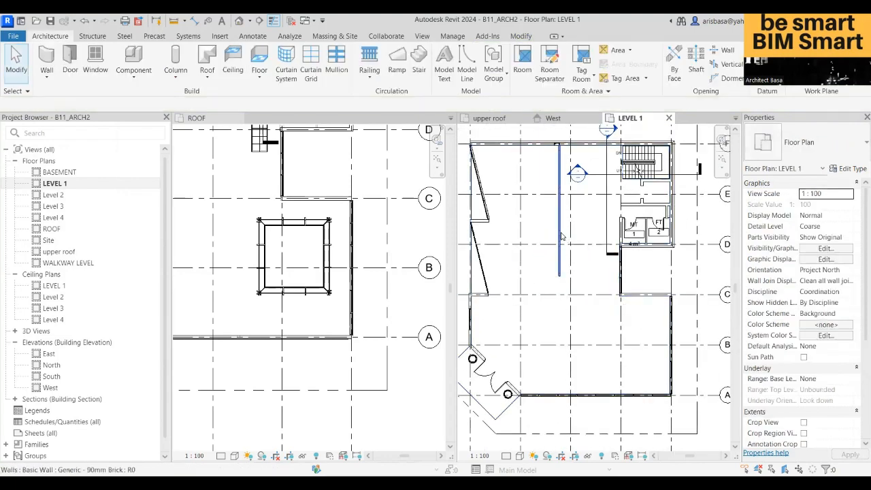
Step: Constrain the top of the existing straight brick wall up to Level 2 and clear the selection
{"action": "left_click", "coordinate": [559, 235]}
{"action": "left_click", "coordinate": [844, 249]}
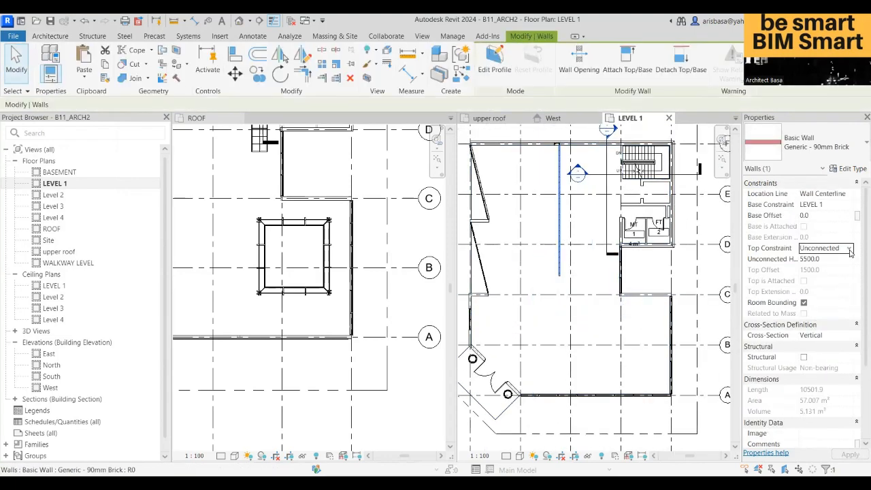
{"action": "left_click", "coordinate": [849, 249]}
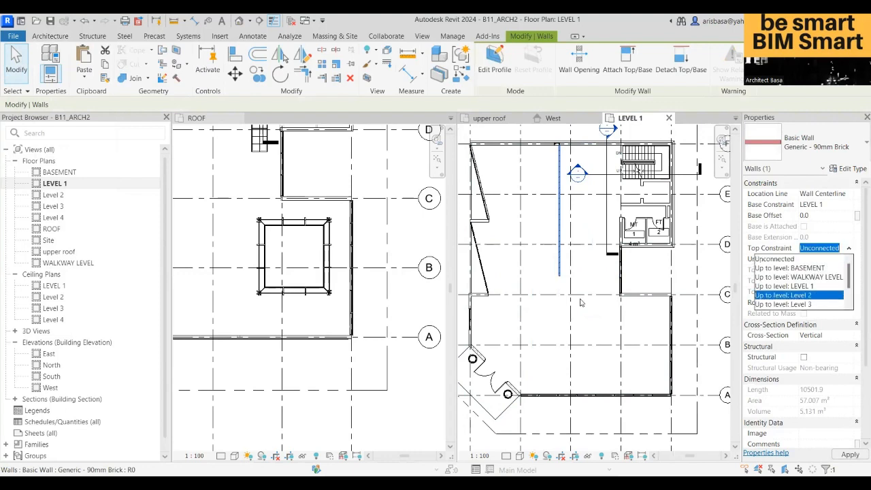
{"action": "middle_click_drag", "start_coordinate": [560, 323], "coordinate": [506, 314]}
{"action": "key", "text": "Escape"}
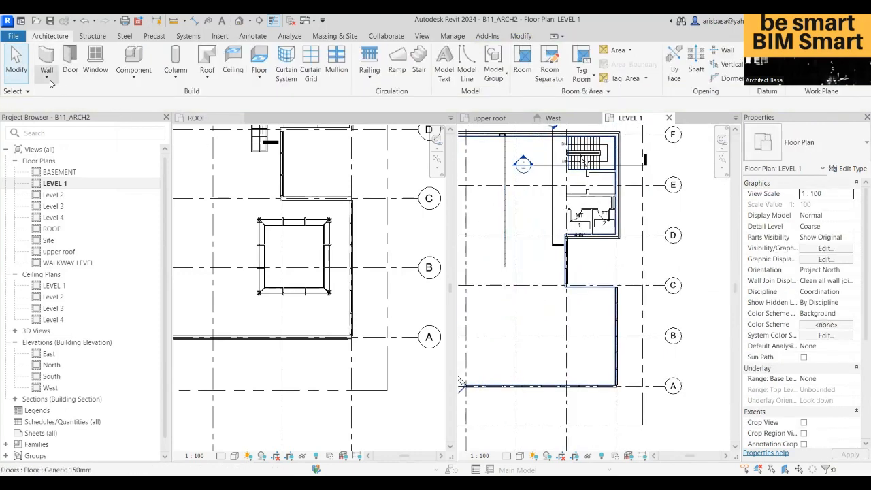
Step: Start another architectural wall of type Generic - 90mm Brick with its top constraint at Up to level: Level 2
{"action": "left_click", "coordinate": [48, 78]}
{"action": "left_click", "coordinate": [64, 98]}
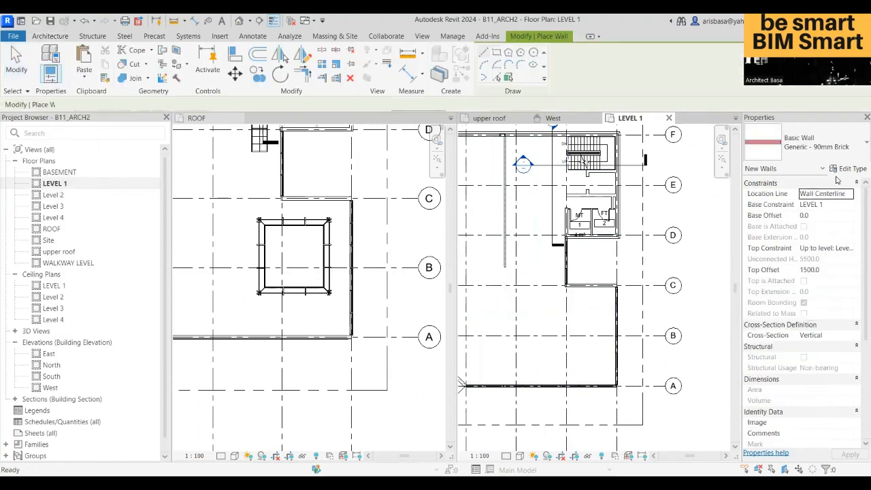
{"action": "left_click", "coordinate": [851, 248]}
{"action": "left_click", "coordinate": [848, 248]}
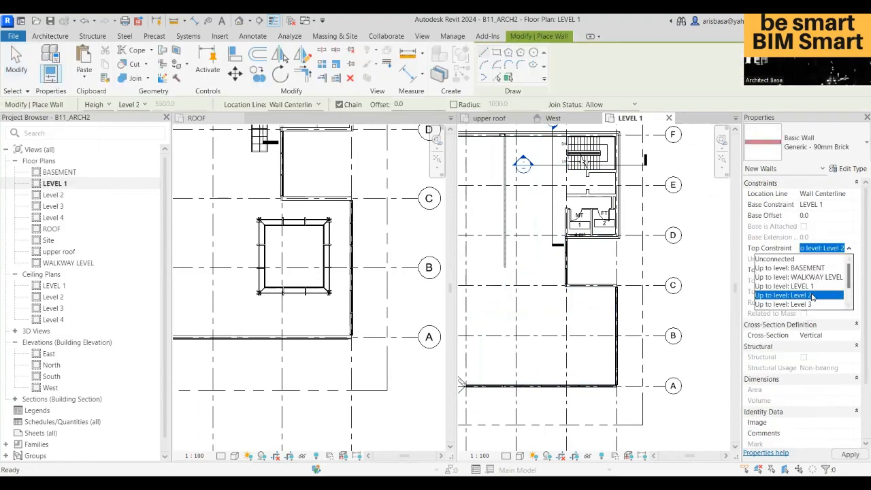
{"action": "left_click", "coordinate": [812, 295]}
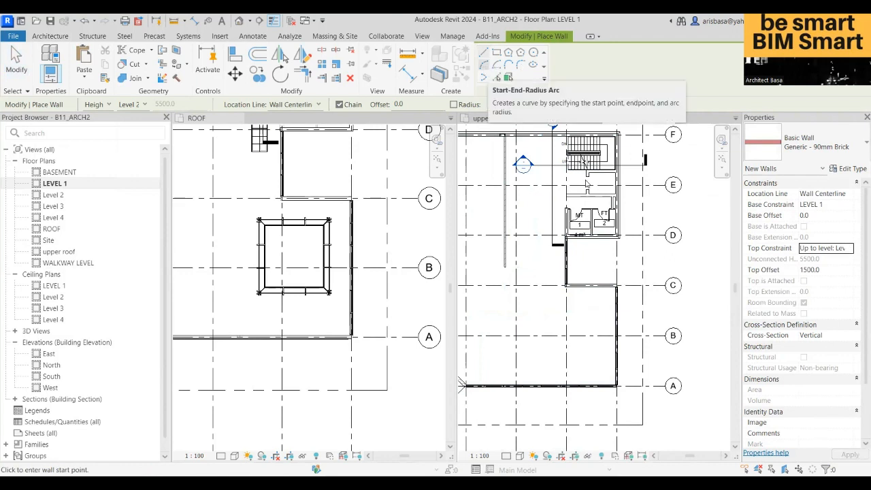
{"action": "scroll", "coordinate": [586, 184], "scroll_direction": "up", "scroll_amount": 3}
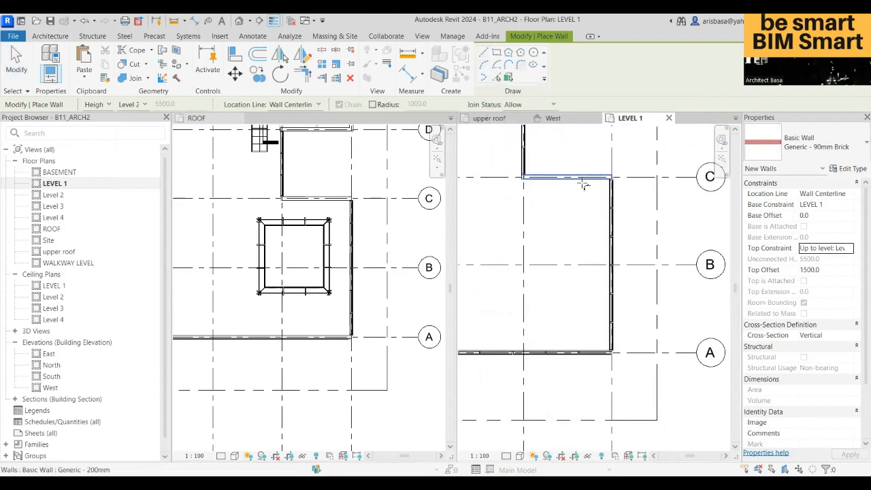
{"action": "left_click", "coordinate": [583, 182]}
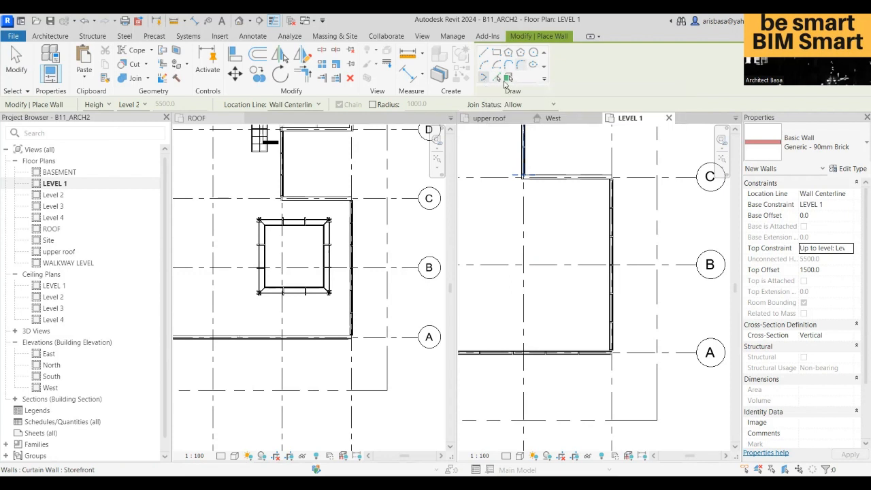
{"action": "left_click", "coordinate": [545, 85]}
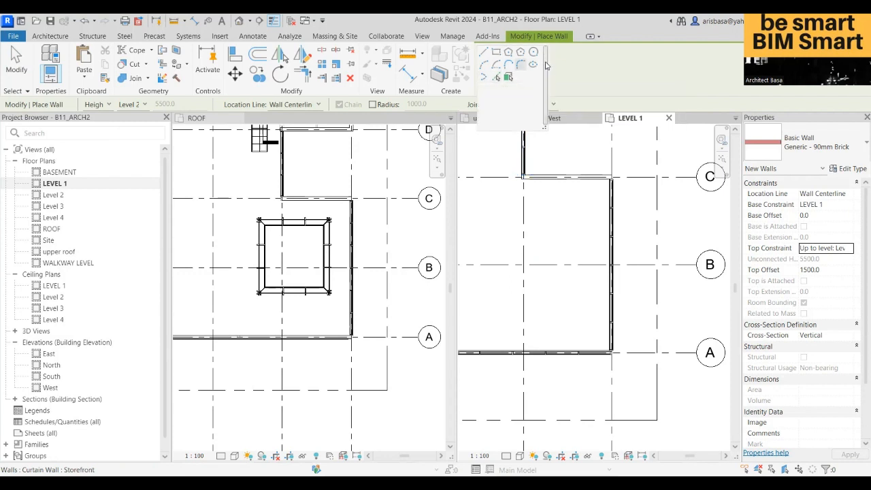
{"action": "key", "text": "Escape"}
{"action": "key", "text": "Escape"}
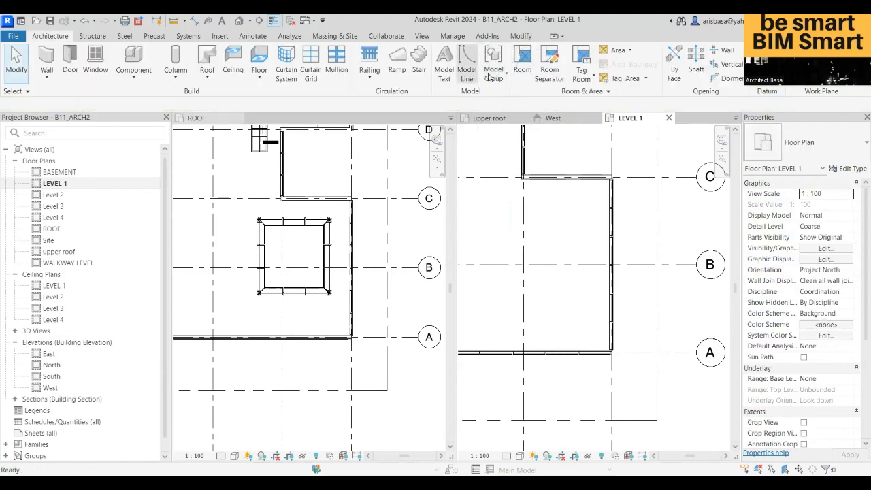
Step: Draw a Start-End-Radius Arc brick wall of about 2875 mm radius from the grid C wall down into the room beside the storefront
{"action": "left_click", "coordinate": [46, 75]}
{"action": "left_click", "coordinate": [52, 99]}
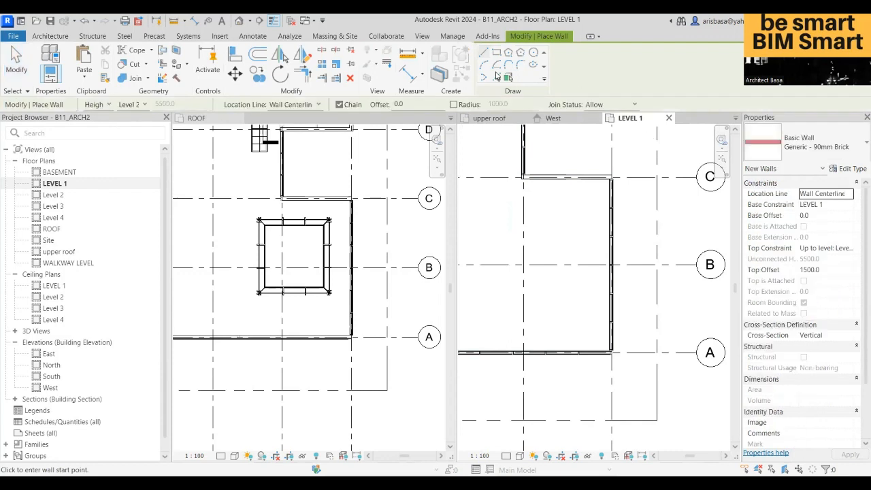
{"action": "left_click", "coordinate": [483, 64]}
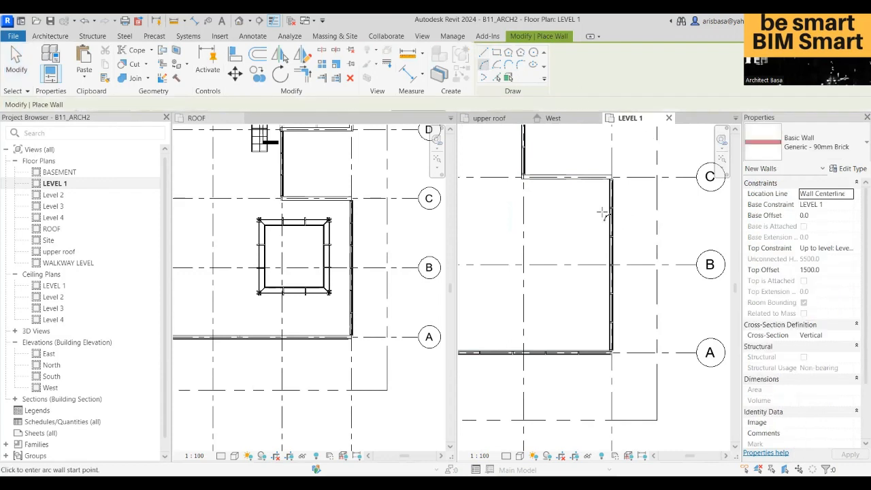
{"action": "scroll", "coordinate": [572, 177], "scroll_direction": "up", "scroll_amount": 1}
{"action": "left_click", "coordinate": [584, 185]}
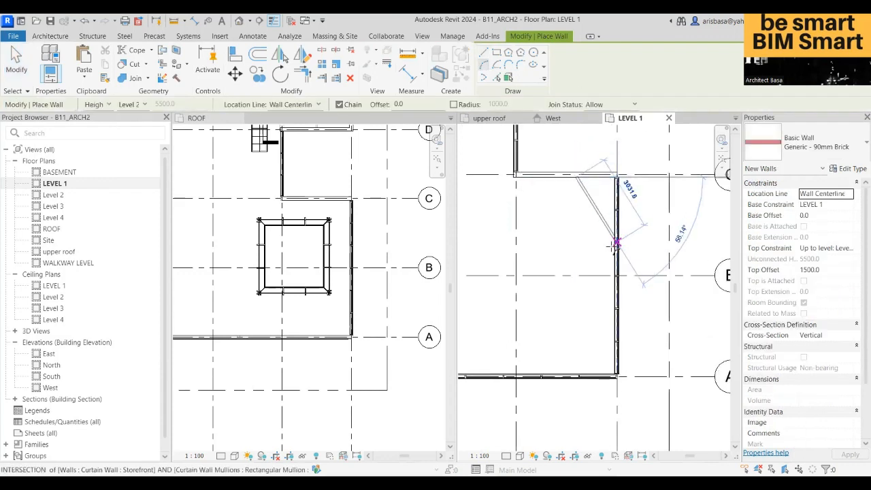
{"action": "left_click", "coordinate": [603, 249]}
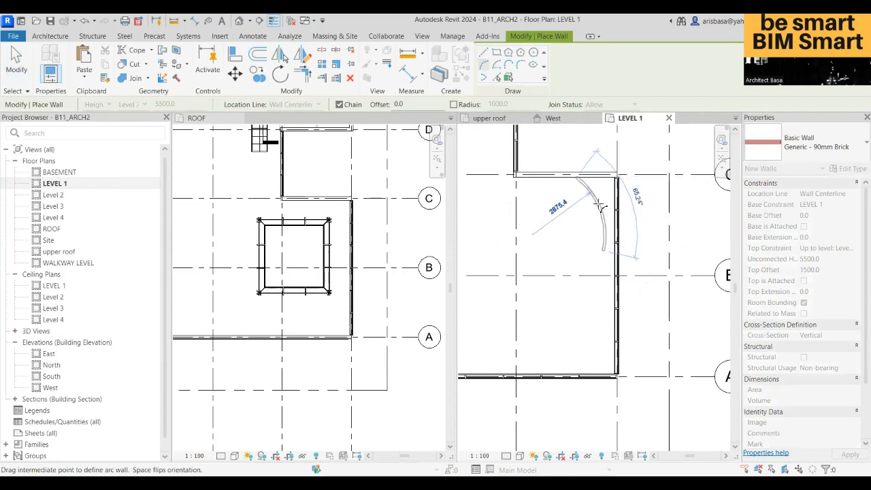
{"action": "left_click", "coordinate": [601, 211]}
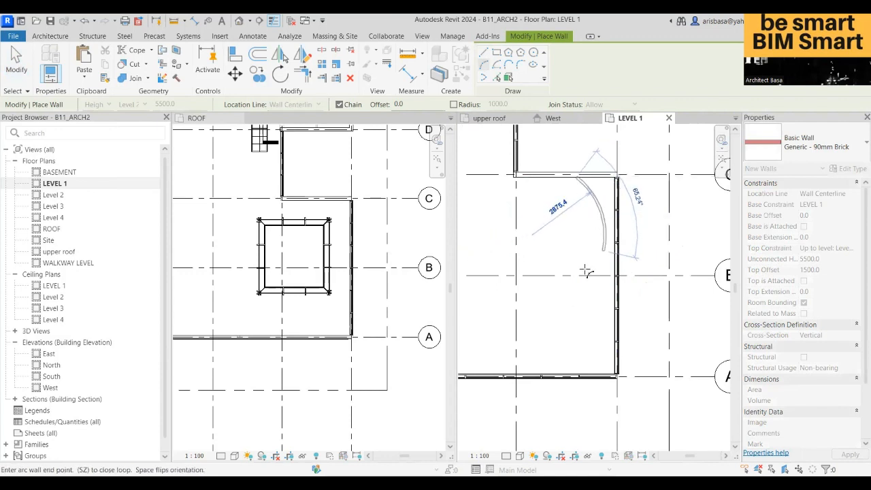
Step: Continue the curved brick wall with two chained arcs down to the corner at grids A and 5, and end the wall
{"action": "left_click", "coordinate": [584, 329]}
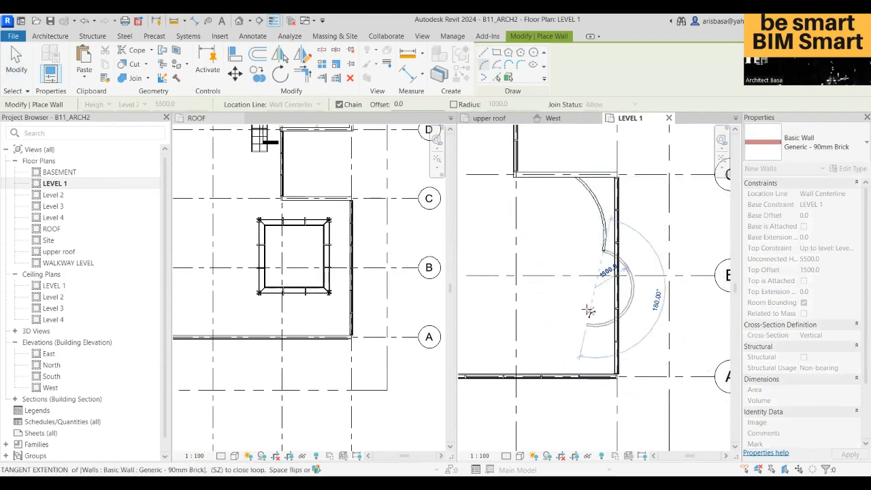
{"action": "scroll", "coordinate": [585, 305], "scroll_direction": "up", "scroll_amount": 2}
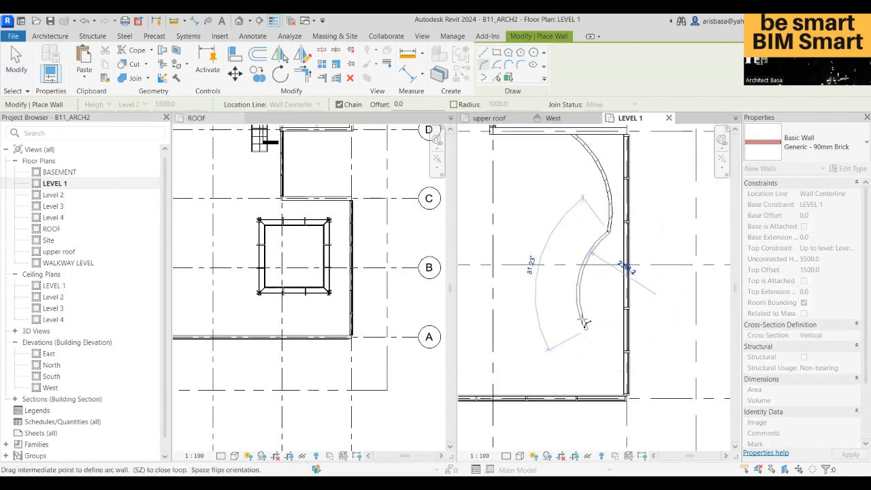
{"action": "scroll", "coordinate": [589, 318], "scroll_direction": "up", "scroll_amount": 2}
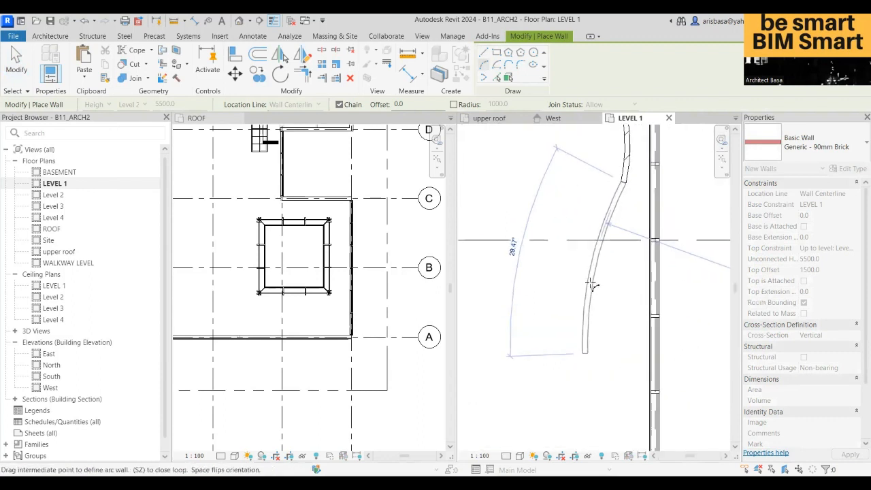
{"action": "left_click", "coordinate": [594, 282]}
{"action": "scroll", "coordinate": [602, 320], "scroll_direction": "down", "scroll_amount": 2}
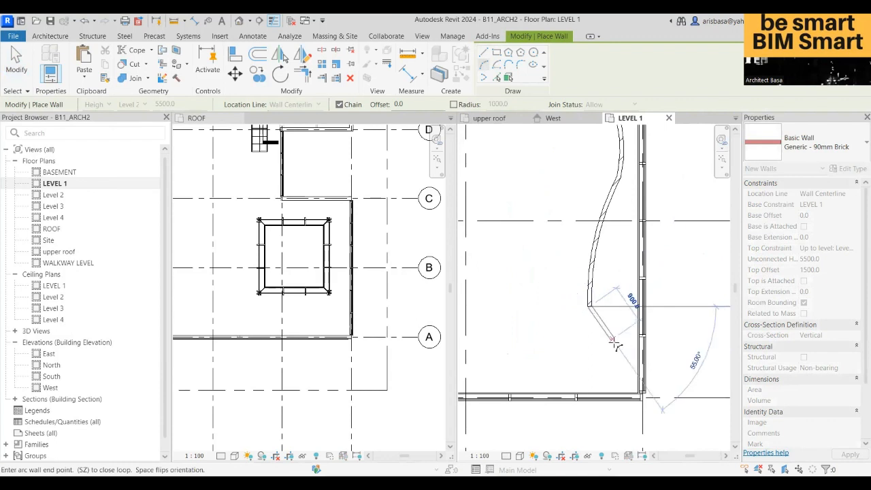
{"action": "left_click", "coordinate": [639, 391]}
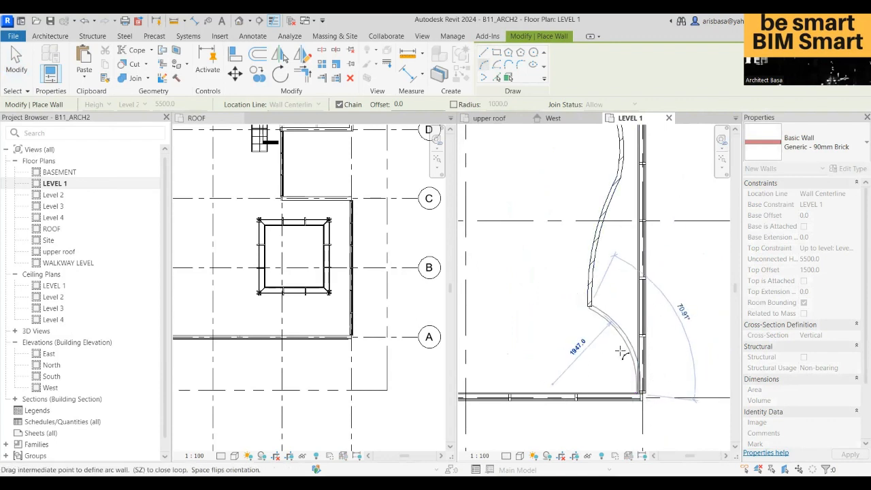
{"action": "left_click", "coordinate": [609, 363]}
{"action": "key", "text": "Escape"}
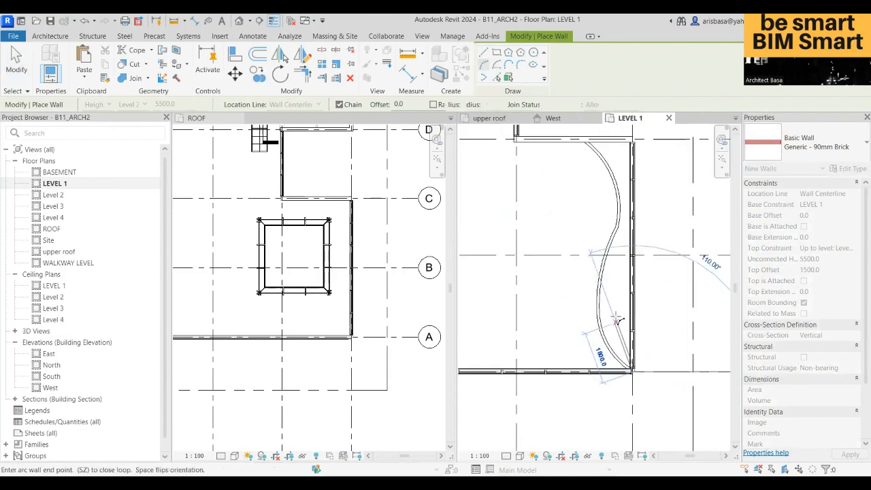
{"action": "scroll", "coordinate": [616, 328], "scroll_direction": "down", "scroll_amount": 2}
{"action": "key", "text": "Escape"}
{"action": "scroll", "coordinate": [639, 300], "scroll_direction": "down", "scroll_amount": 2}
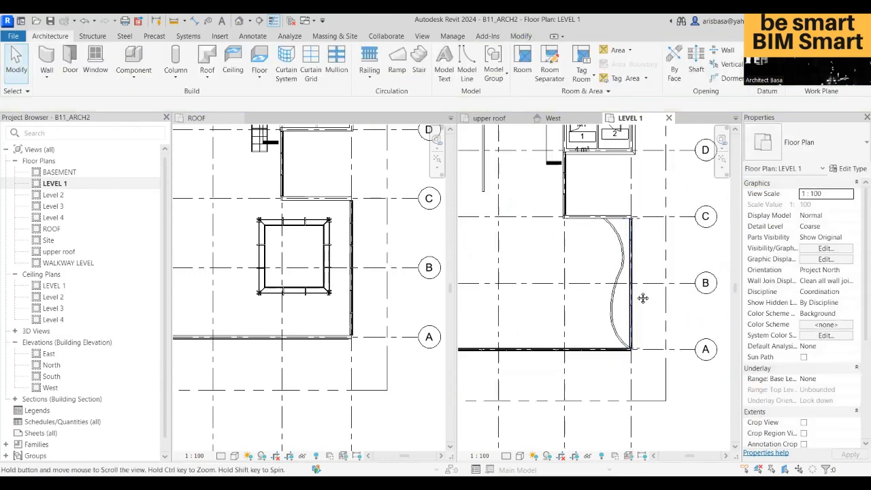
Step: Create a perspective camera view with its eye just inside the LEVEL 1 entrance and its target beyond the curved brick wall
{"action": "scroll", "coordinate": [596, 300], "scroll_direction": "down", "scroll_amount": 1}
{"action": "middle_click_drag", "start_coordinate": [596, 300], "coordinate": [628, 277]}
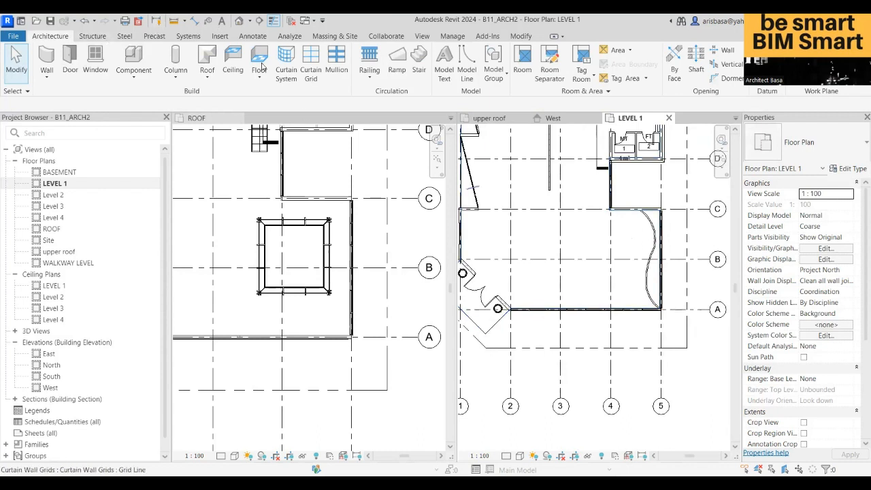
{"action": "left_click", "coordinate": [248, 20]}
{"action": "left_click", "coordinate": [253, 50]}
{"action": "scroll", "coordinate": [565, 296], "scroll_direction": "down", "scroll_amount": 1}
{"action": "middle_click_drag", "start_coordinate": [483, 297], "coordinate": [524, 307]}
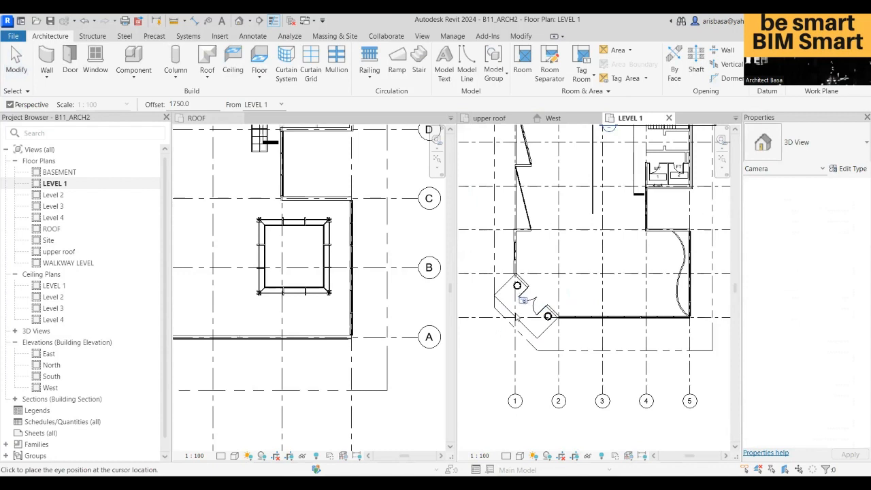
{"action": "left_click", "coordinate": [535, 275]}
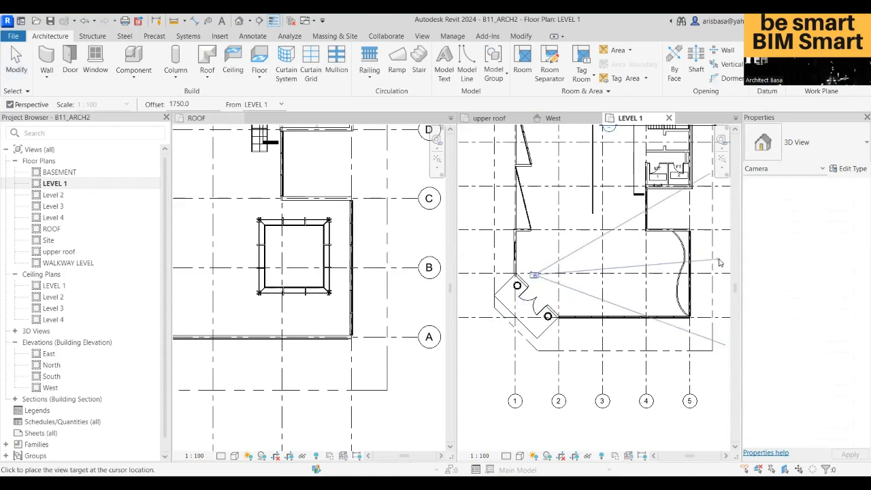
{"action": "left_click", "coordinate": [708, 293]}
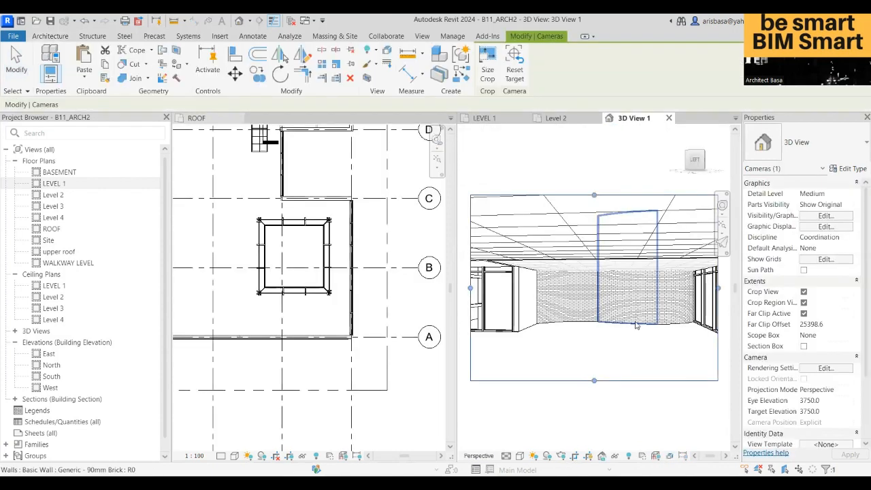
Step: Enlarge the camera view's crop region on its storefront side and lower edge, and adjust the viewing angle toward the curved wall
{"action": "scroll", "coordinate": [642, 331], "scroll_direction": "down", "scroll_amount": 2}
{"action": "mouse_move", "coordinate": [643, 342]}
{"action": "middle_mouse_down"}
{"action": "mouse_move", "coordinate": [619, 336]}
{"action": "mouse_move", "coordinate": [650, 330]}
{"action": "mouse_move", "coordinate": [641, 324]}
{"action": "middle_mouse_up"}
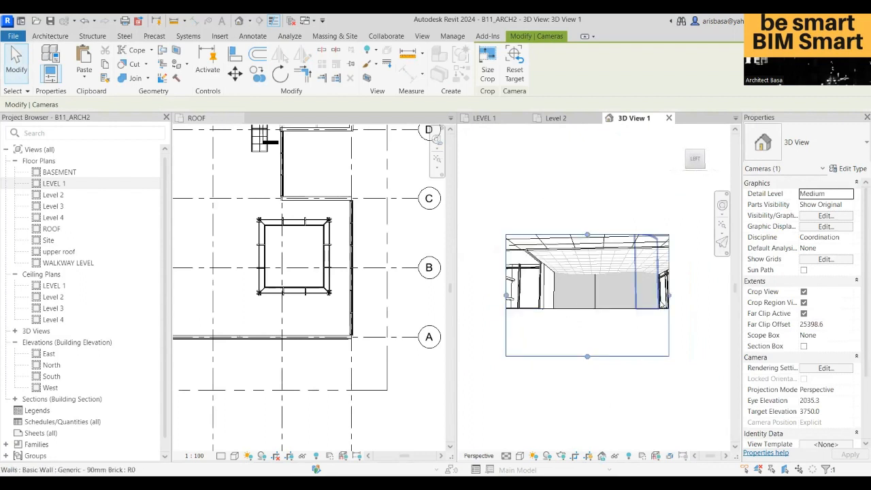
{"action": "left_click_drag", "start_coordinate": [669, 297], "coordinate": [714, 297]}
{"action": "left_click_drag", "start_coordinate": [610, 357], "coordinate": [614, 367]}
{"action": "middle_click_drag", "start_coordinate": [632, 329], "coordinate": [631, 328], "text": "shift"}
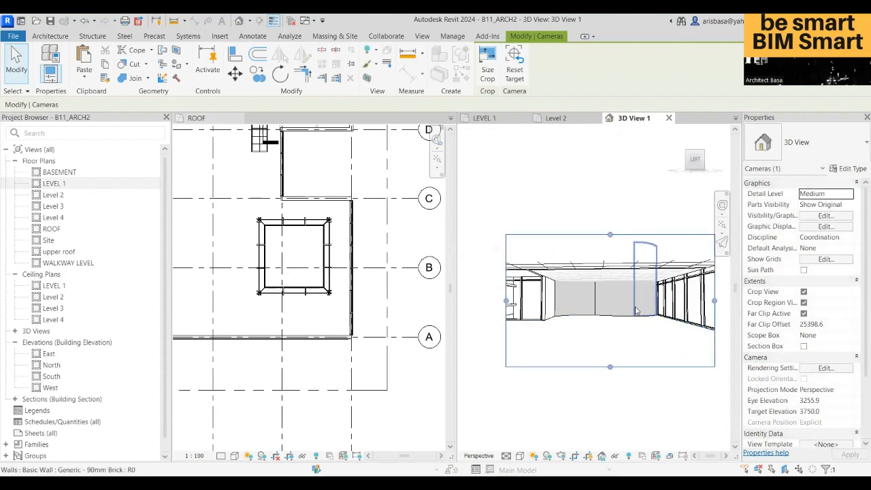
Step: Close all inactive views and the ROOF view so that only the camera view stays open, and deselect its camera
{"action": "scroll", "coordinate": [637, 311], "scroll_direction": "up", "scroll_amount": 2}
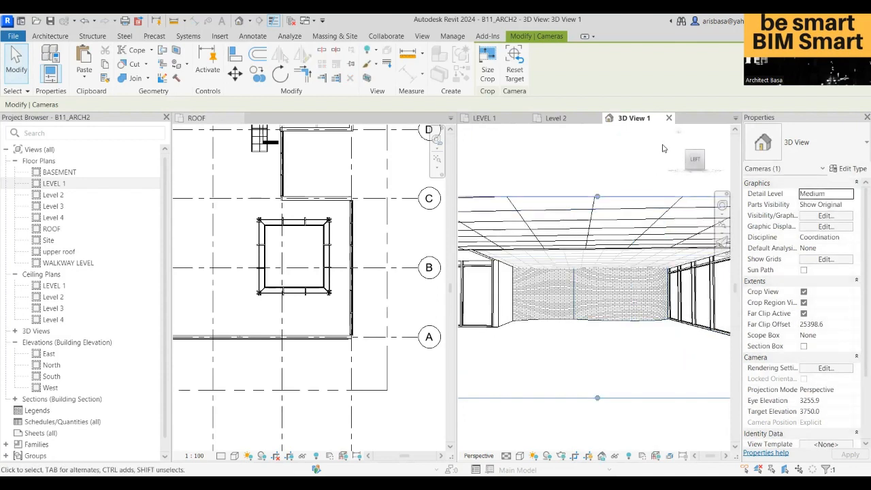
{"action": "left_click", "coordinate": [422, 37]}
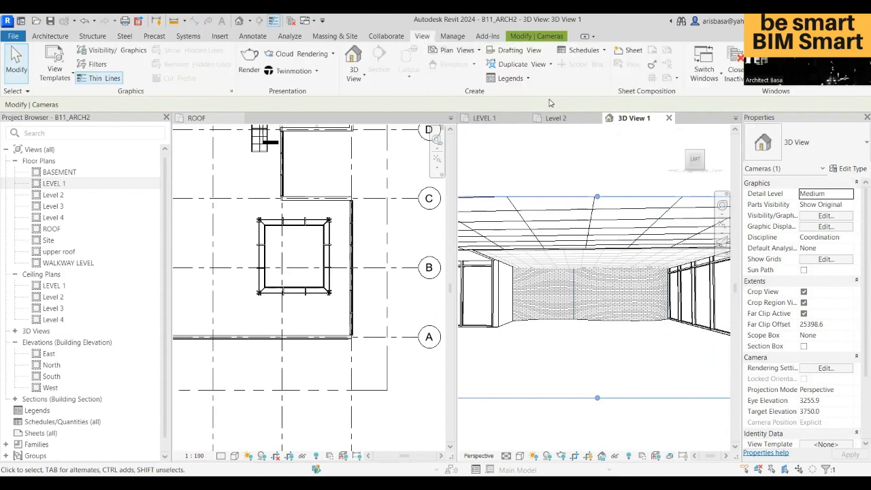
{"action": "right_click", "coordinate": [609, 168]}
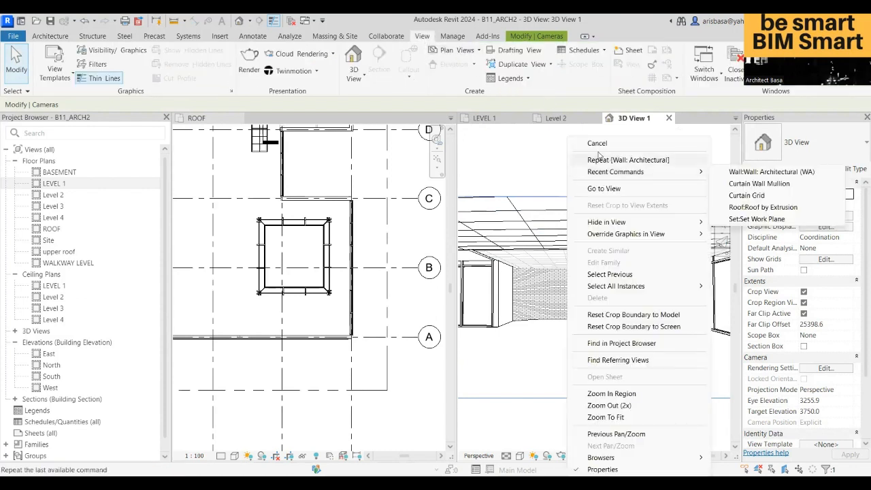
{"action": "left_click", "coordinate": [688, 123]}
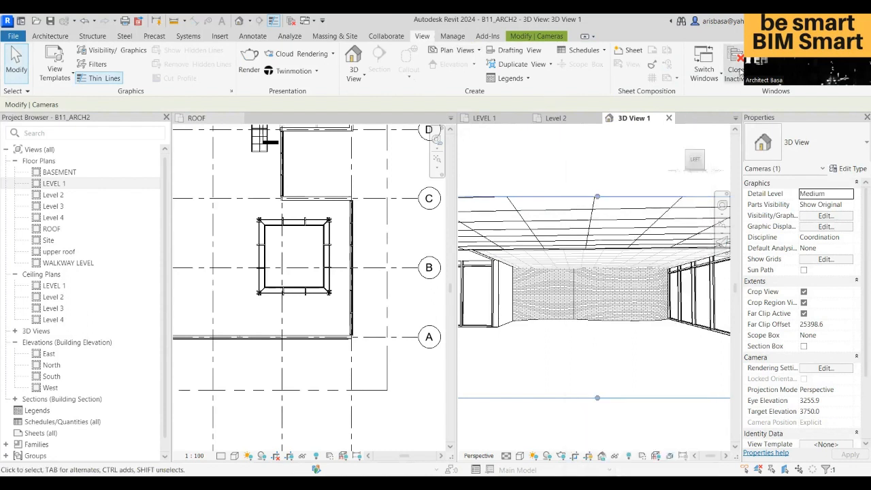
{"action": "left_click", "coordinate": [739, 72]}
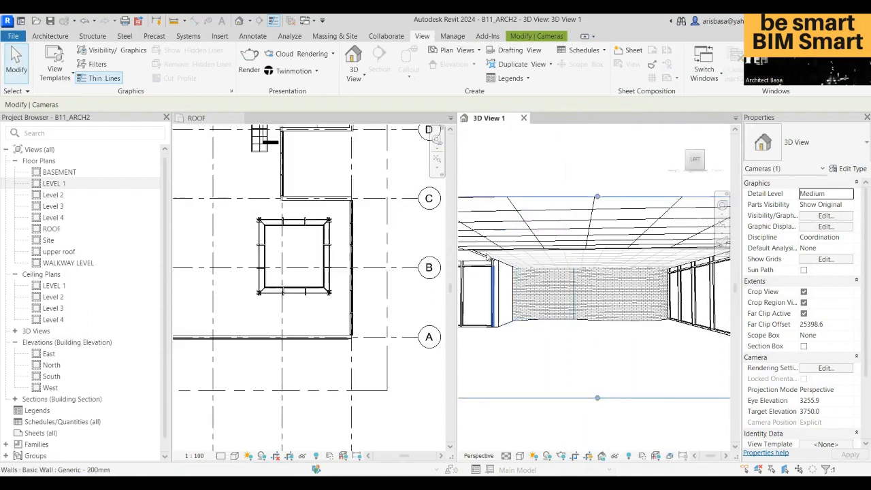
{"action": "left_click", "coordinate": [234, 118]}
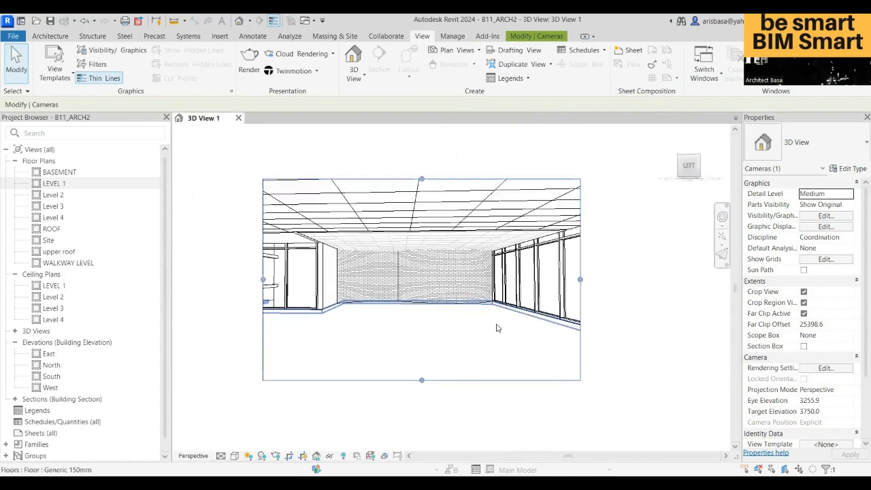
{"action": "middle_click_drag", "start_coordinate": [500, 324], "coordinate": [535, 324]}
{"action": "left_click", "coordinate": [663, 334]}
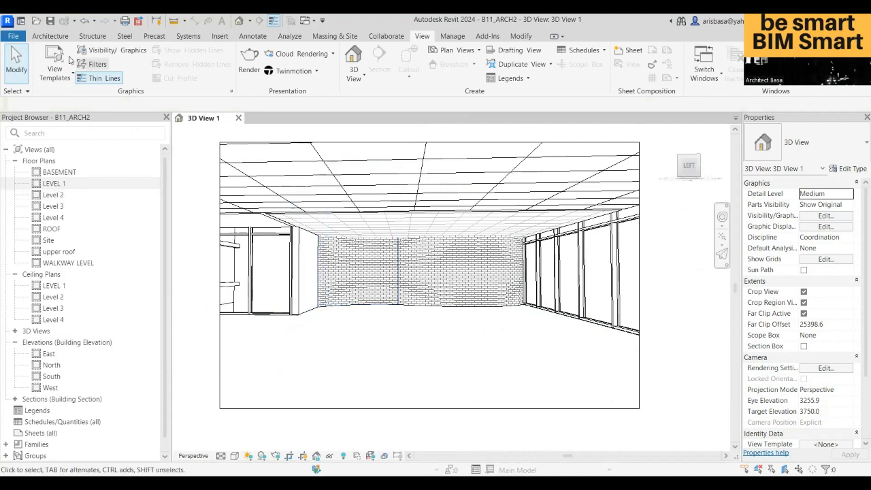
Step: Try to place model text reading INFOCUS CENTRE on the curved brick wall in the camera view
{"action": "left_click", "coordinate": [45, 37]}
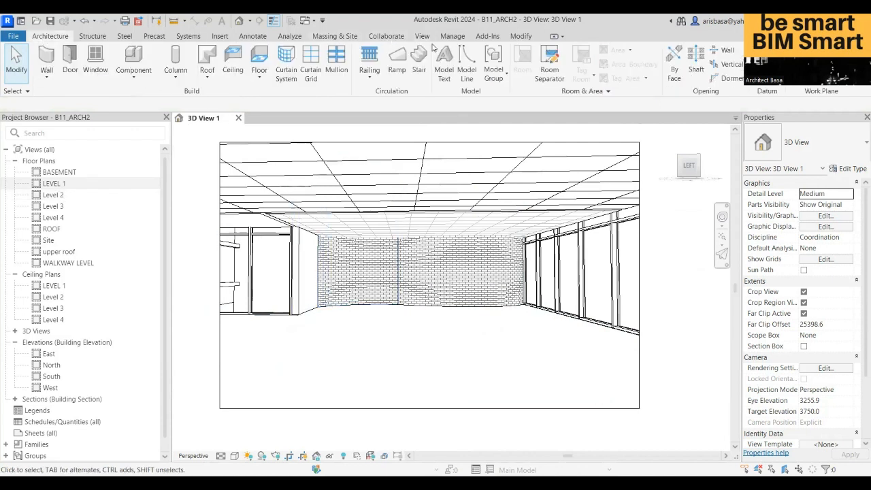
{"action": "left_click", "coordinate": [444, 61]}
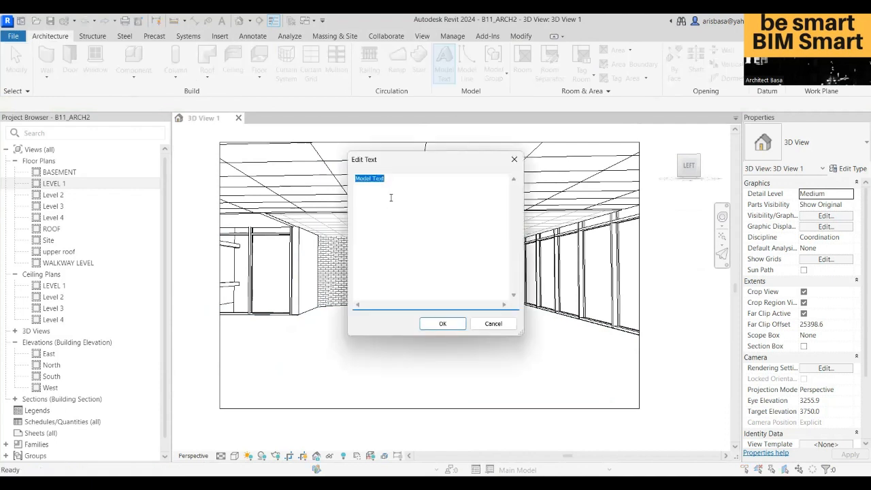
{"action": "key", "text": "BackSpace"}
{"action": "type", "text": "INFOCUS CENTRE"}
{"action": "left_click", "coordinate": [453, 323]}
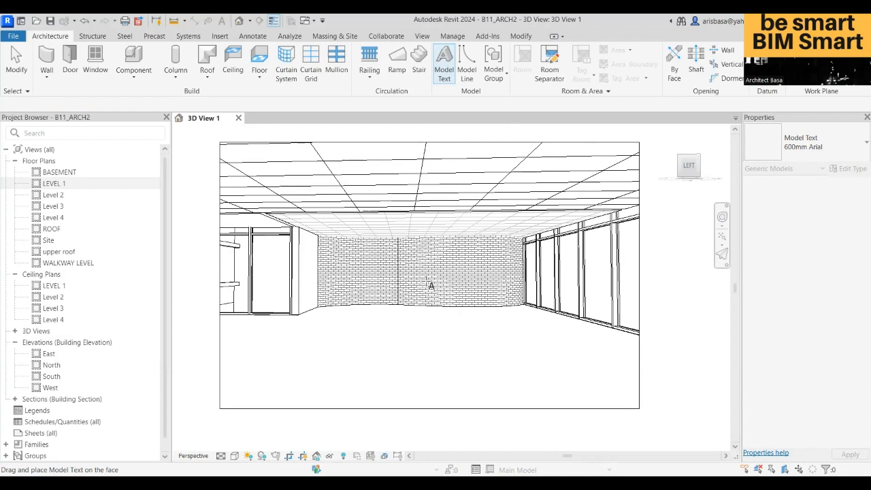
{"action": "key", "text": "Escape"}
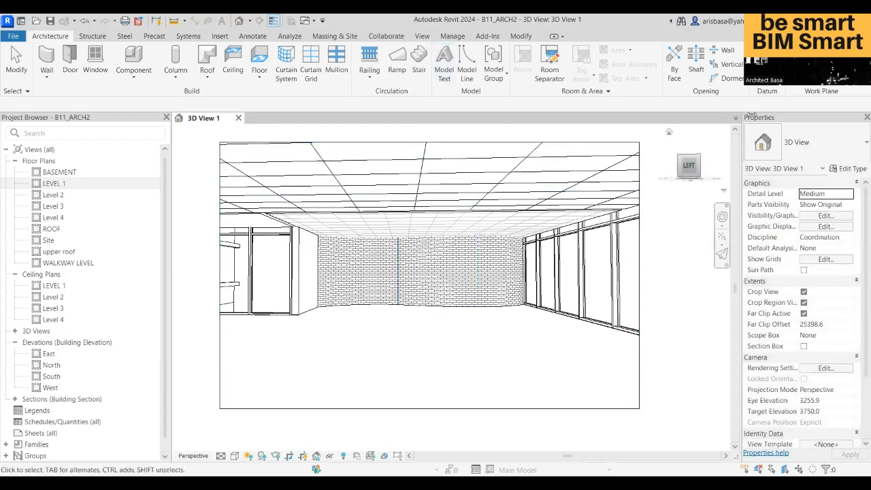
Step: Try to set the work plane by picking a plane on the curved brick wall
{"action": "left_click", "coordinate": [798, 79]}
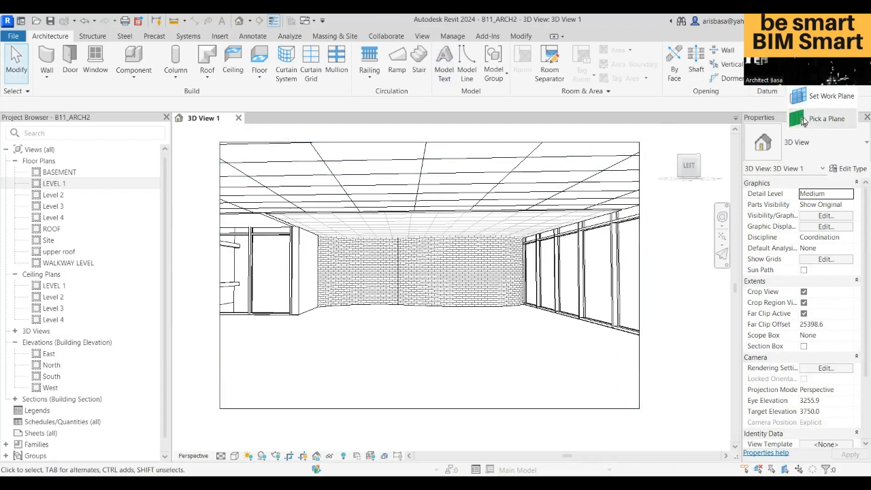
{"action": "left_click", "coordinate": [803, 120]}
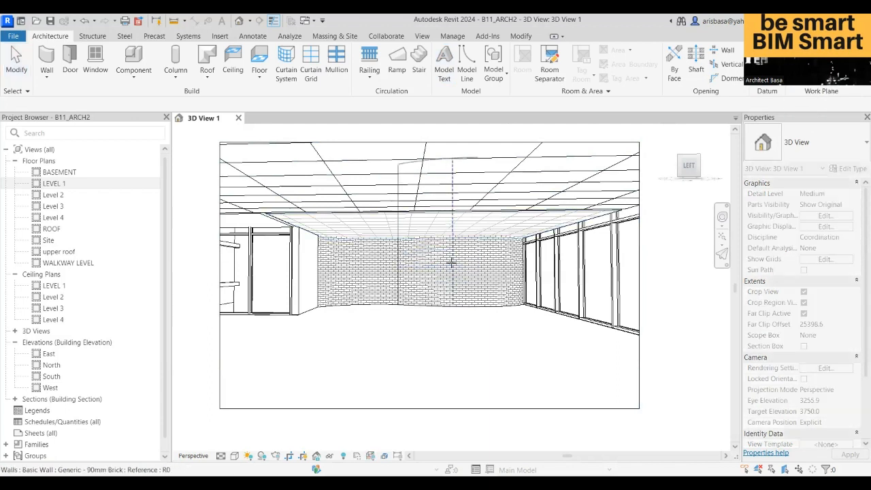
{"action": "scroll", "coordinate": [446, 257], "scroll_direction": "up", "scroll_amount": 3}
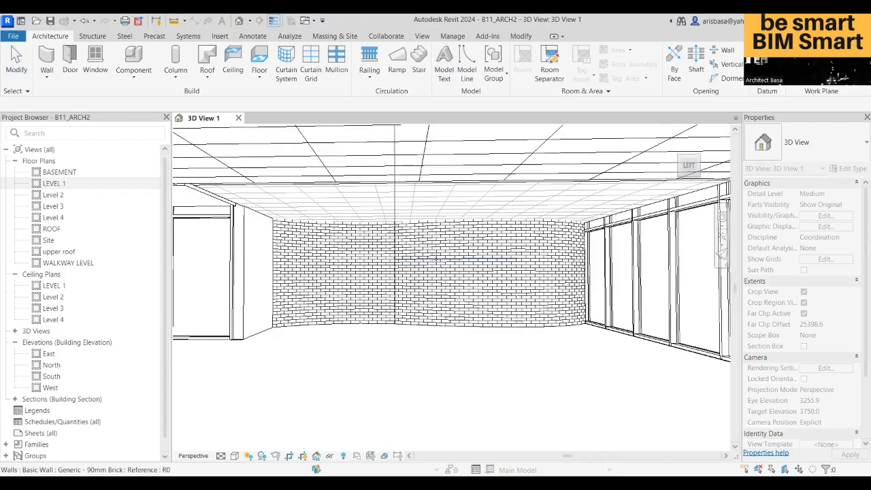
{"action": "left_click", "coordinate": [431, 250]}
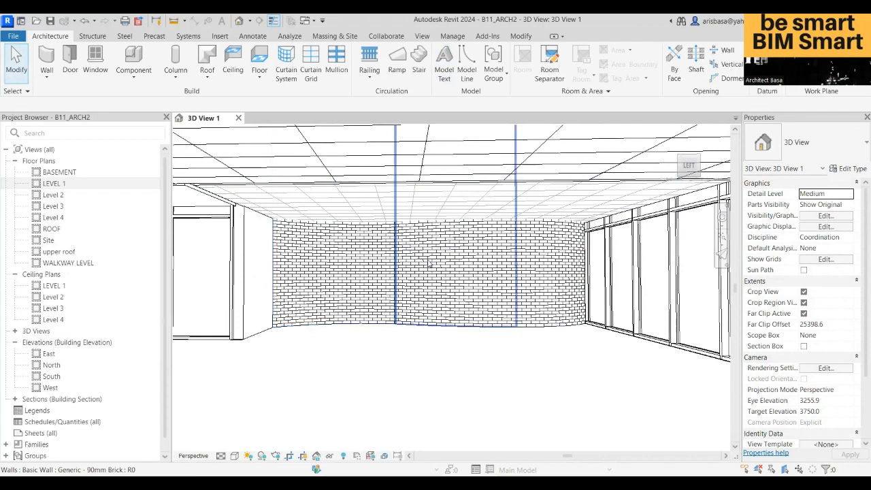
Step: Try again to place model text on the curved brick wall using the picked work plane, and cancel the placement
{"action": "left_click", "coordinate": [448, 74]}
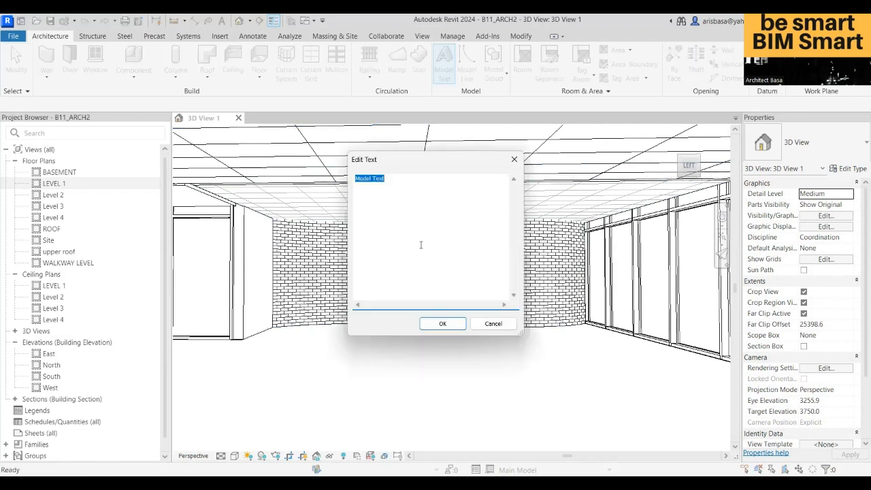
{"action": "type", "text": "in"}
{"action": "left_click", "coordinate": [445, 324]}
{"action": "scroll", "coordinate": [421, 259], "scroll_direction": "up", "scroll_amount": 5}
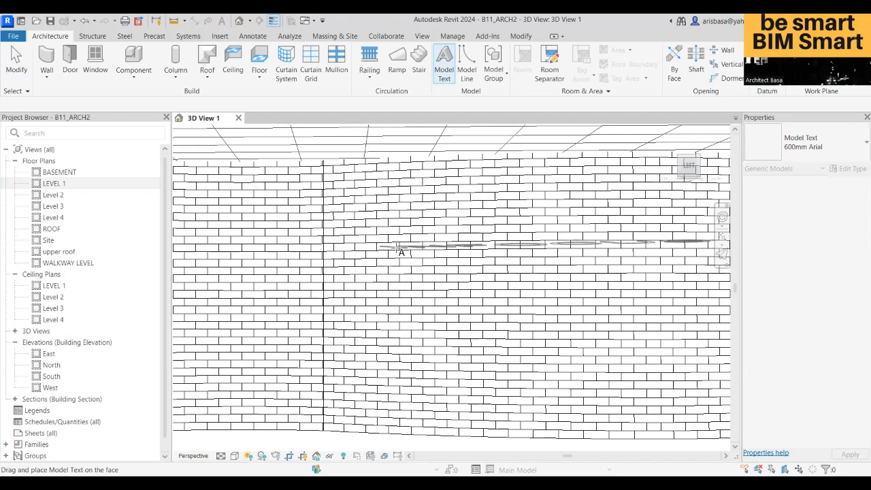
{"action": "scroll", "coordinate": [332, 231], "scroll_direction": "down", "scroll_amount": 5}
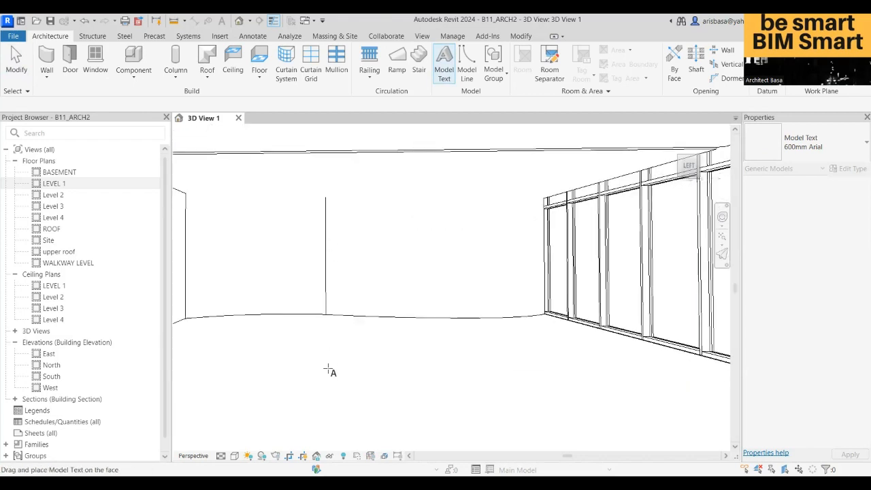
{"action": "scroll", "coordinate": [353, 310], "scroll_direction": "down", "scroll_amount": 1}
{"action": "key", "text": "Escape"}
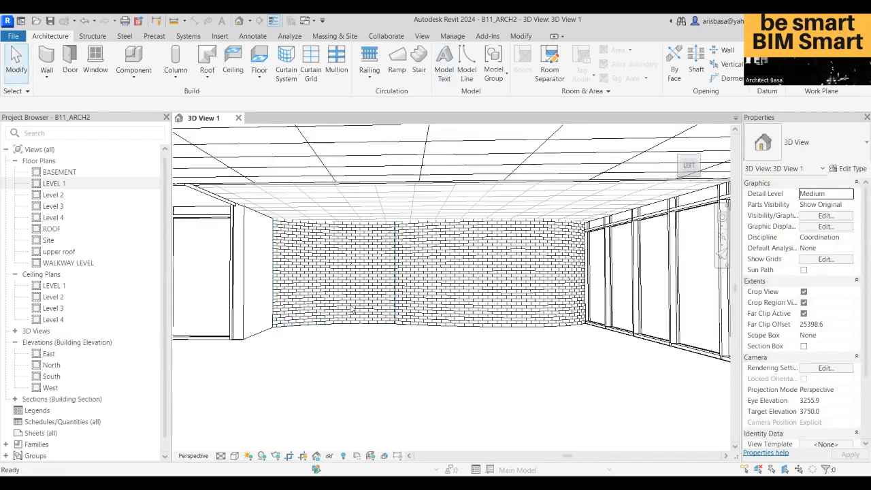
{"action": "scroll", "coordinate": [401, 331], "scroll_direction": "down", "scroll_amount": 2}
{"action": "scroll", "coordinate": [424, 346], "scroll_direction": "down", "scroll_amount": 1}
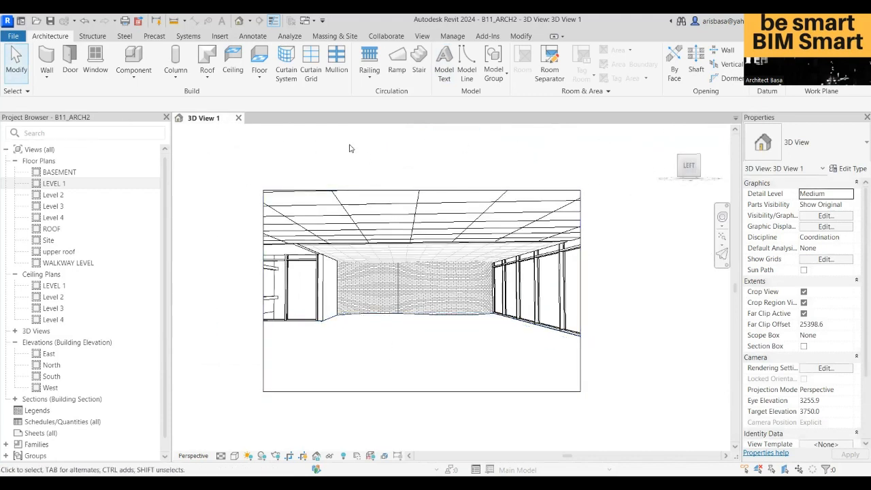
Step: On the LEVEL 1 plan, draw a vertical building section from between grids D and C to below grid A, facing the curved wall
{"action": "double_click", "coordinate": [66, 183]}
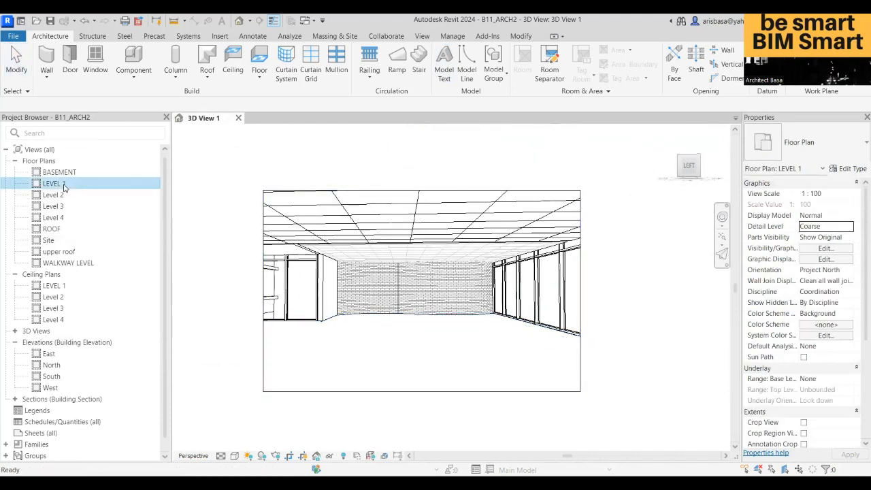
{"action": "scroll", "coordinate": [426, 282], "scroll_direction": "up", "scroll_amount": 5}
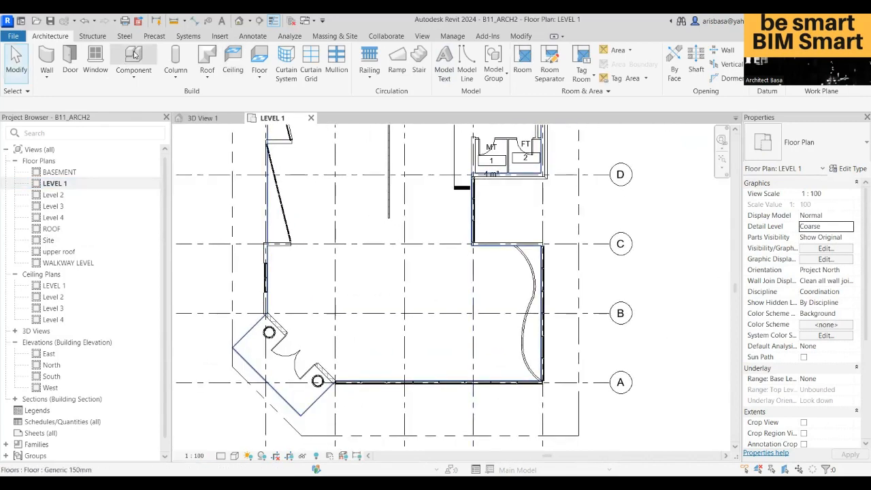
{"action": "left_click", "coordinate": [264, 23]}
{"action": "left_click", "coordinate": [498, 213]}
{"action": "left_click", "coordinate": [498, 416]}
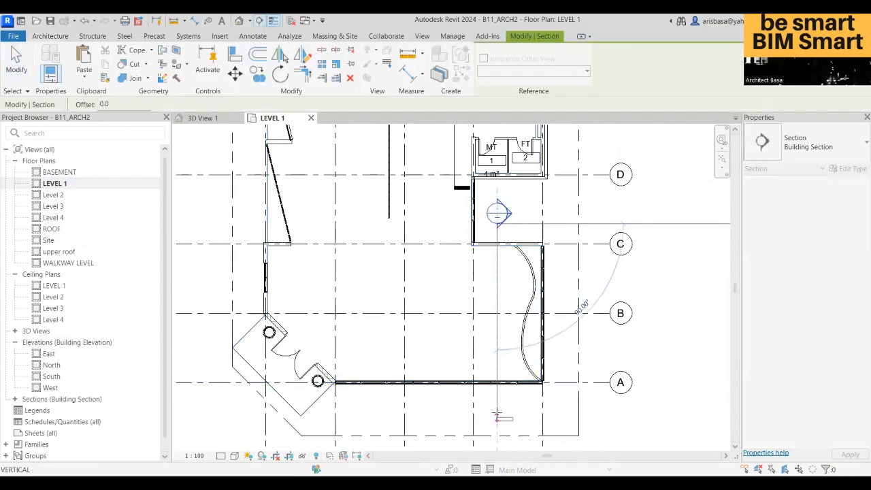
{"action": "key", "text": "Escape"}
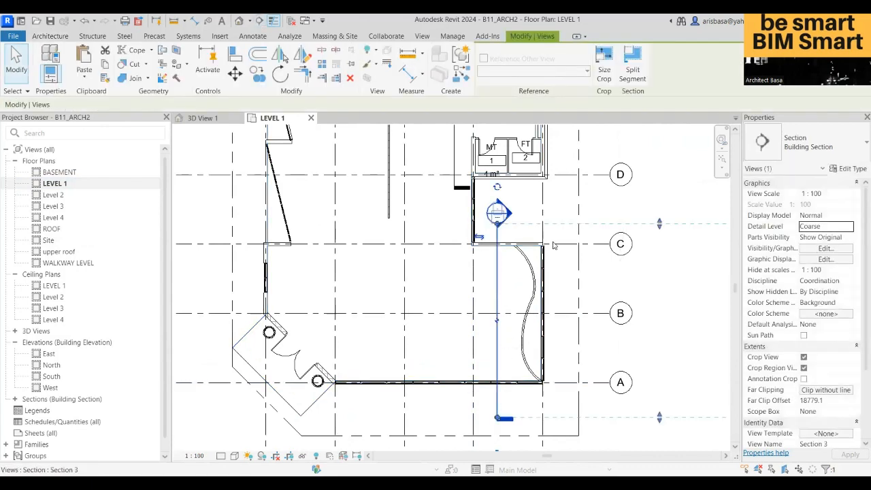
Step: Open the view of the new building section in front of the curved wall
{"action": "right_click", "coordinate": [500, 293]}
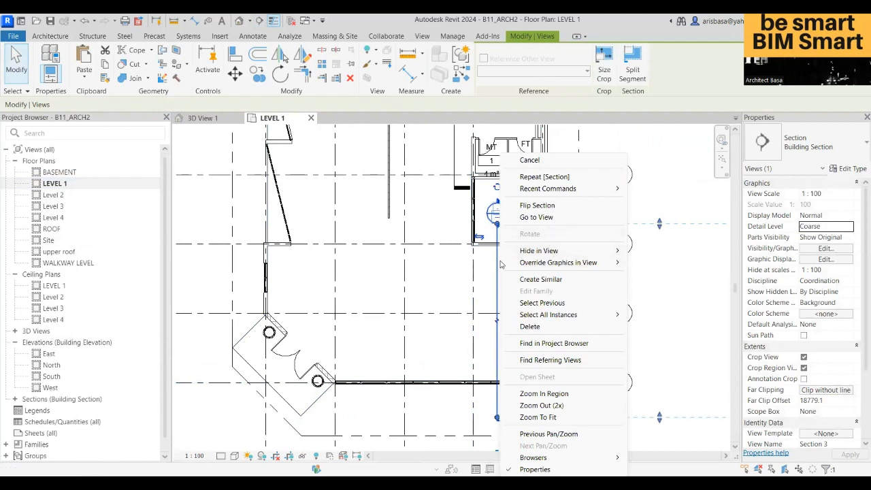
{"action": "mouse_move", "coordinate": [506, 267]}
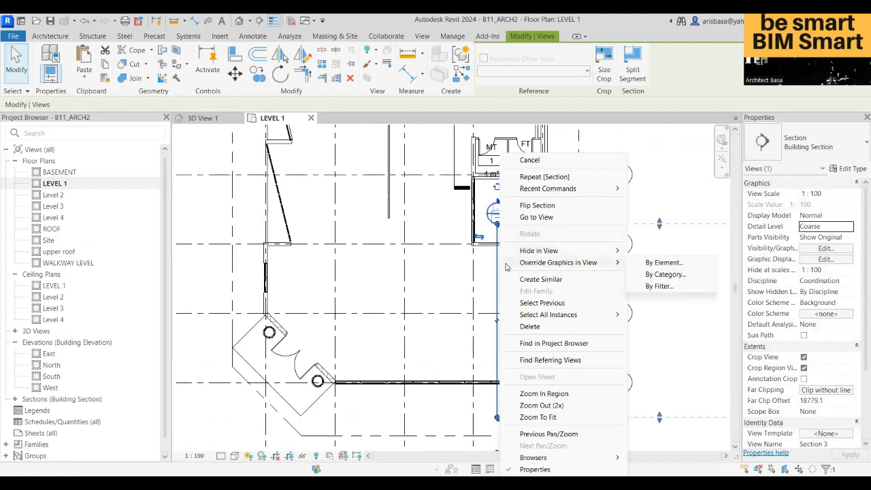
{"action": "left_click", "coordinate": [540, 218]}
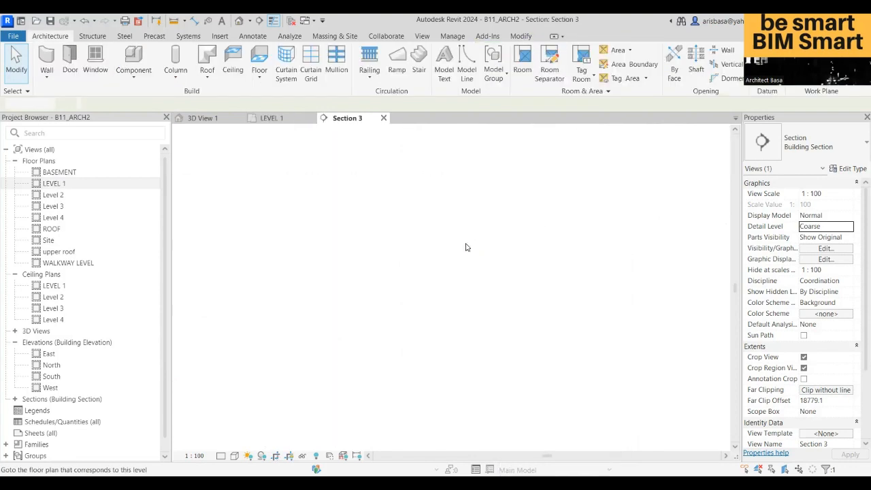
Step: Start model text in the section view and try to pick the curved brick wall as its work plane
{"action": "scroll", "coordinate": [442, 340], "scroll_direction": "up", "scroll_amount": 6}
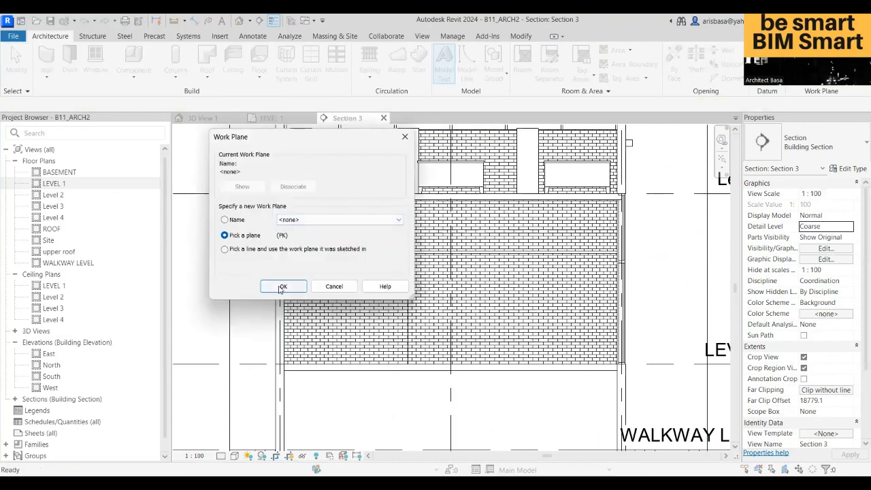
{"action": "left_click", "coordinate": [281, 286]}
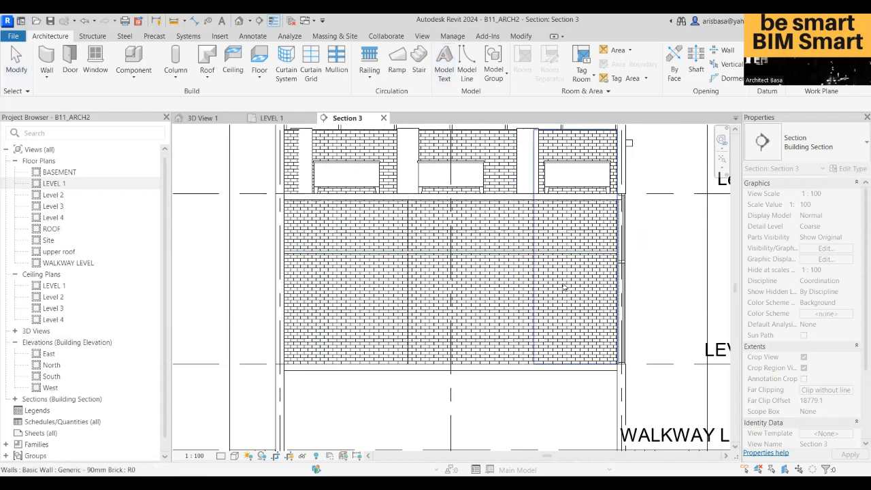
{"action": "scroll", "coordinate": [589, 259], "scroll_direction": "down", "scroll_amount": 3}
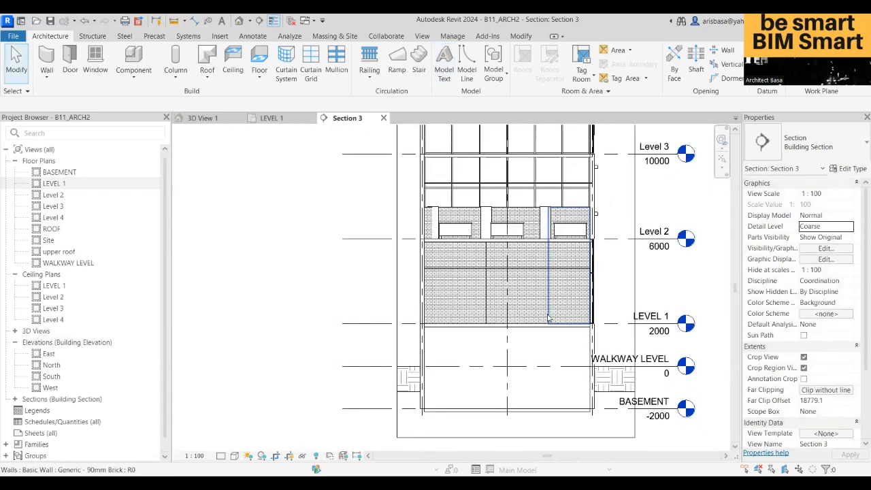
{"action": "middle_click_drag", "start_coordinate": [556, 310], "coordinate": [548, 318]}
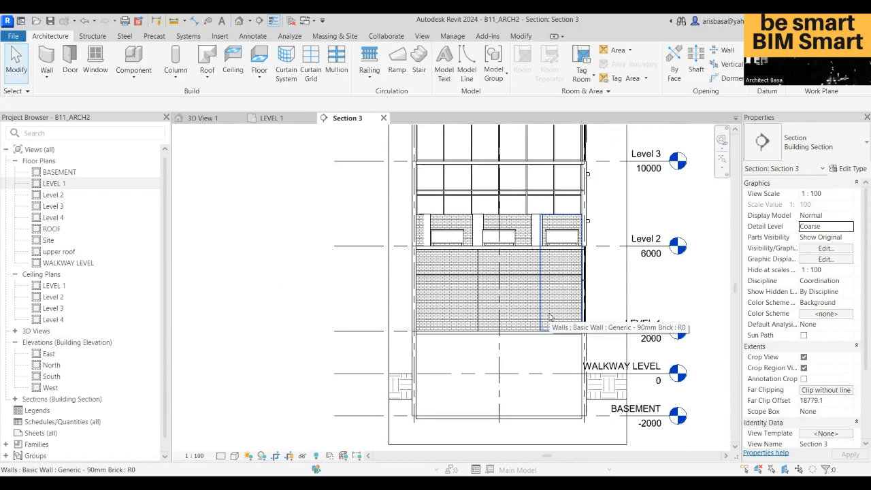
{"action": "scroll", "coordinate": [475, 313], "scroll_direction": "up", "scroll_amount": 2}
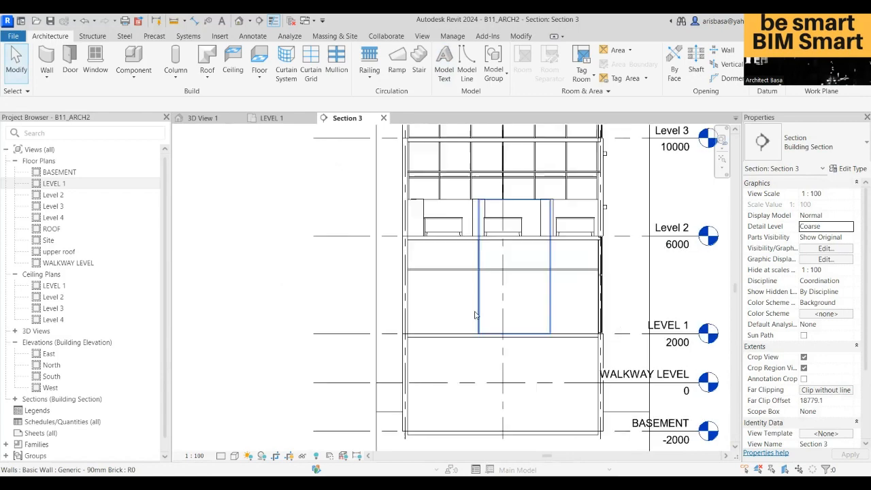
{"action": "scroll", "coordinate": [469, 309], "scroll_direction": "up", "scroll_amount": 2}
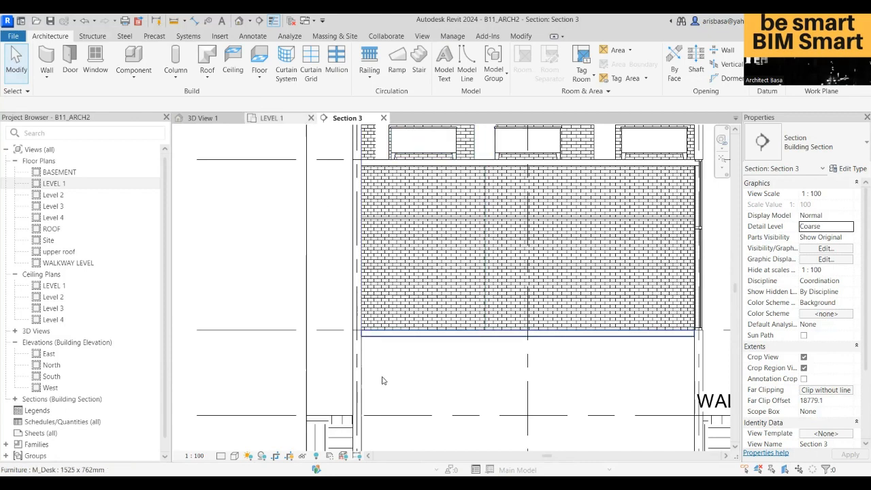
{"action": "scroll", "coordinate": [549, 356], "scroll_direction": "down", "scroll_amount": 5}
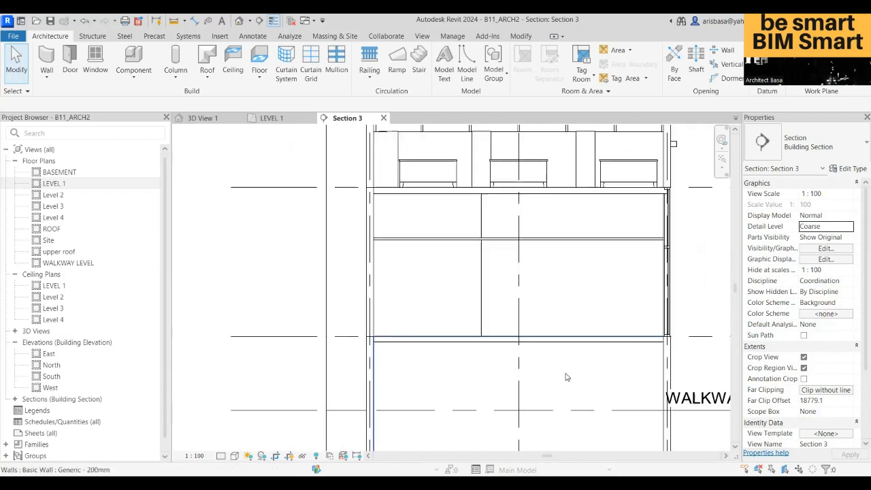
{"action": "scroll", "coordinate": [558, 378], "scroll_direction": "down", "scroll_amount": 2}
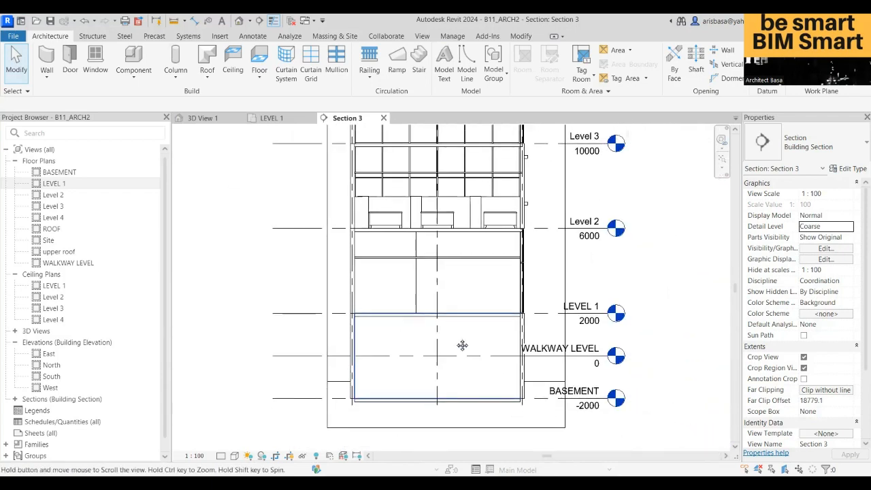
Step: Open the default 3D view and examine the building's lower walls and entrance from several sides
{"action": "left_click", "coordinate": [205, 118]}
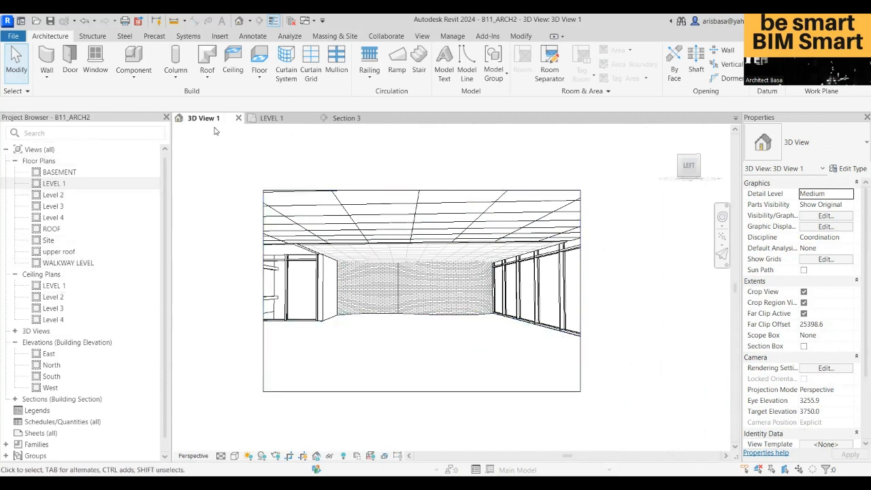
{"action": "left_click", "coordinate": [239, 22]}
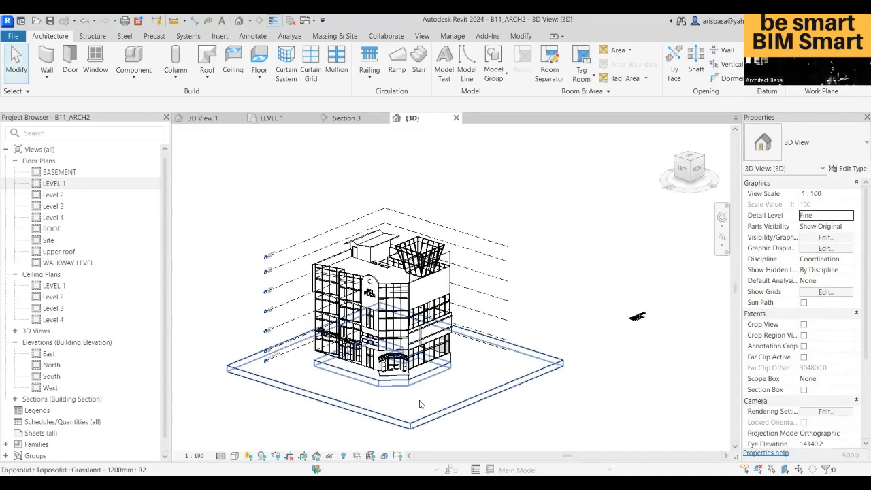
{"action": "scroll", "coordinate": [395, 373], "scroll_direction": "up", "scroll_amount": 3}
{"action": "scroll", "coordinate": [402, 366], "scroll_direction": "up", "scroll_amount": 2}
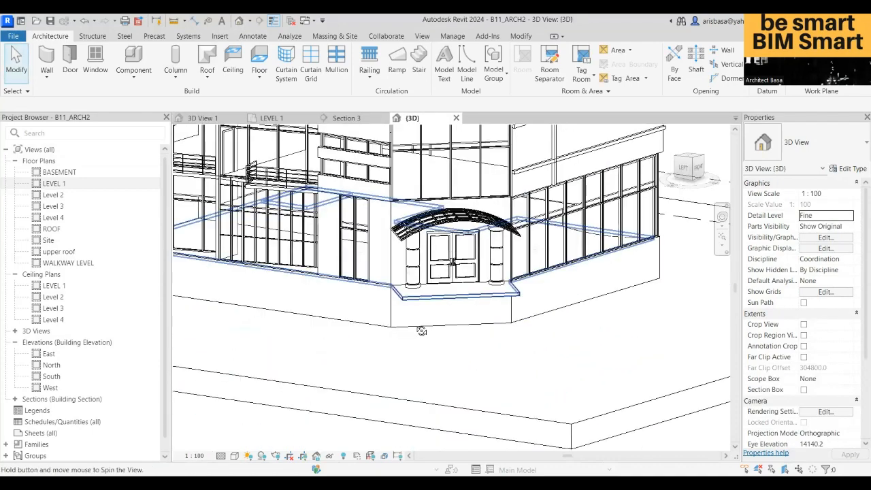
{"action": "middle_click_drag", "start_coordinate": [439, 314], "coordinate": [708, 401], "text": "shift"}
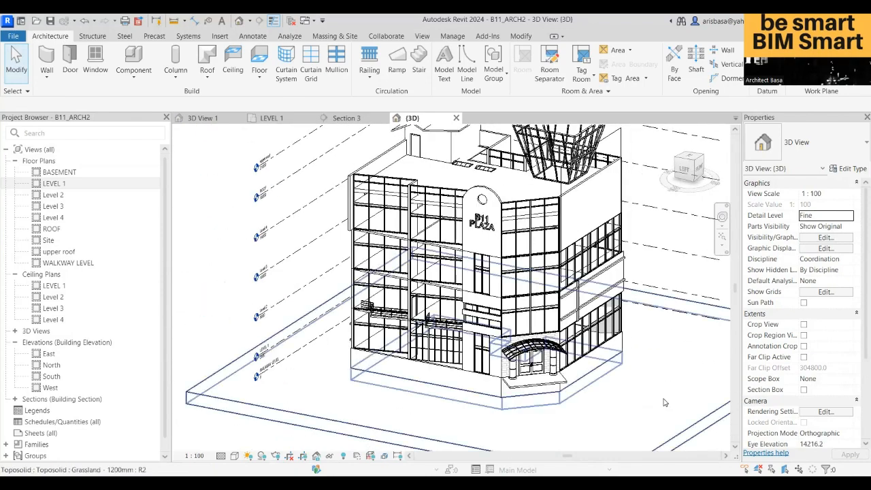
{"action": "middle_click_drag", "start_coordinate": [608, 334], "coordinate": [481, 345], "text": "shift"}
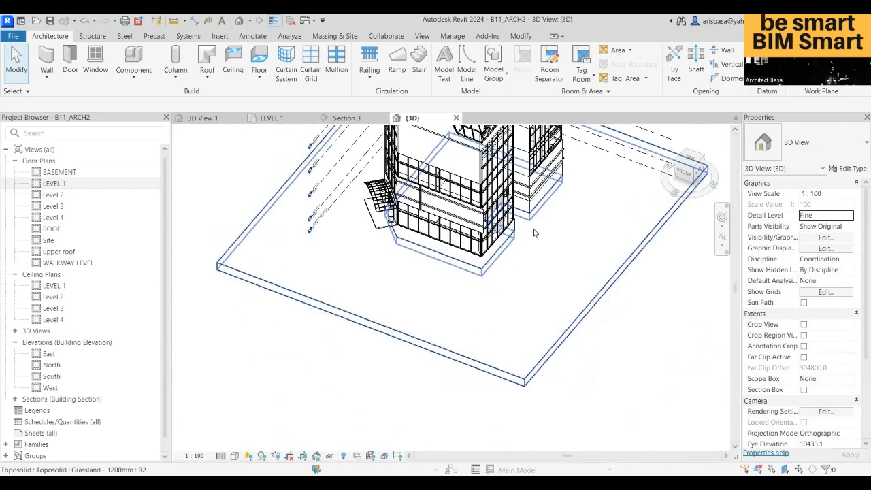
{"action": "middle_click_drag", "start_coordinate": [549, 249], "coordinate": [483, 307], "text": "shift"}
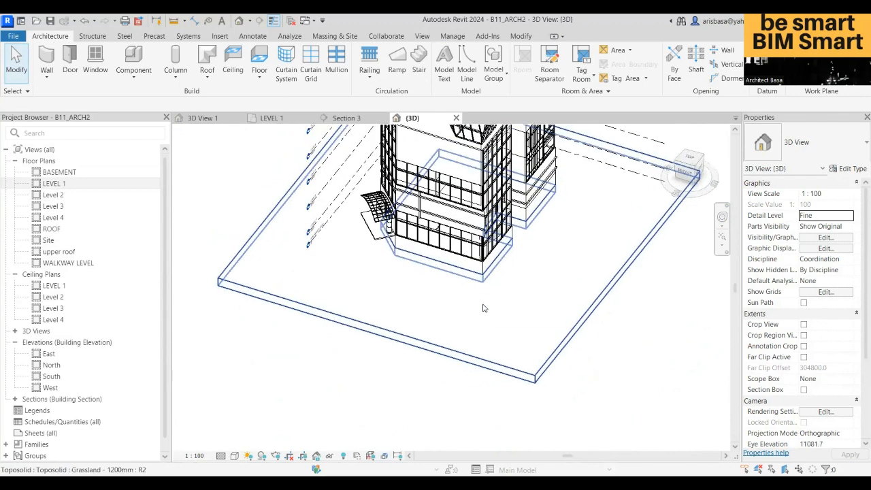
{"action": "mouse_move", "coordinate": [540, 247]}
{"action": "middle_mouse_down", "text": "shift"}
{"action": "mouse_move", "coordinate": [546, 279]}
{"action": "mouse_move", "coordinate": [555, 254]}
{"action": "middle_mouse_up", "text": "shift"}
{"action": "scroll", "coordinate": [518, 272], "scroll_direction": "up", "scroll_amount": 4}
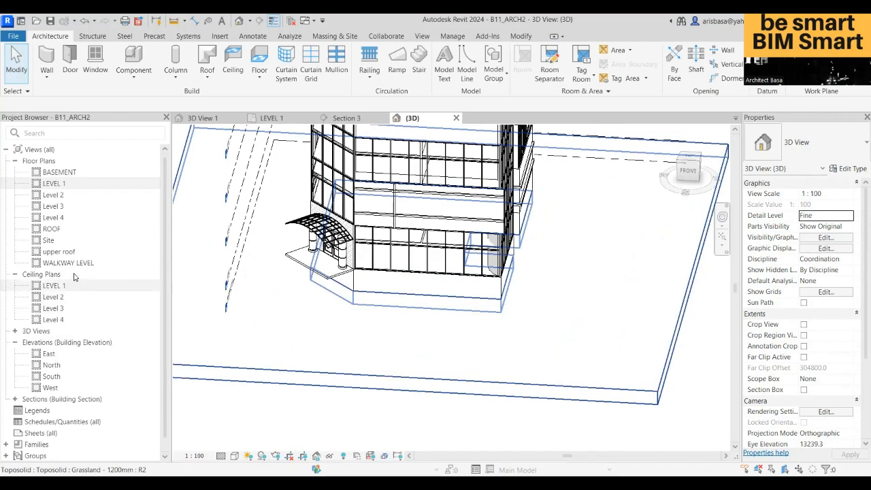
Step: Open the BASEMENT floor plan and examine the perimeter walls, grids and stair area
{"action": "double_click", "coordinate": [60, 172]}
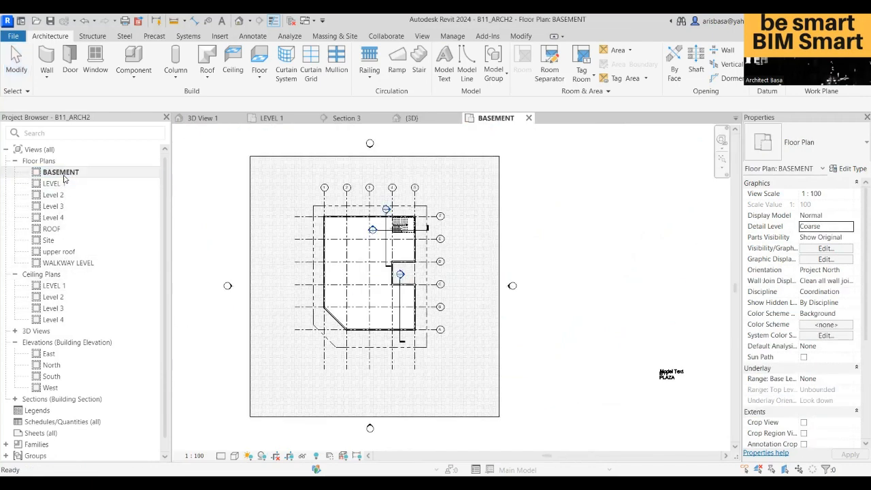
{"action": "scroll", "coordinate": [415, 253], "scroll_direction": "up", "scroll_amount": 4}
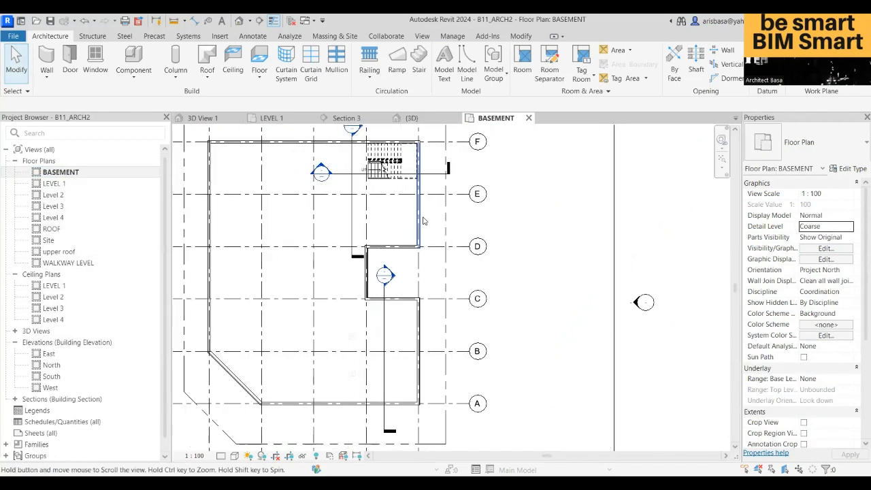
{"action": "scroll", "coordinate": [378, 260], "scroll_direction": "down", "scroll_amount": 2}
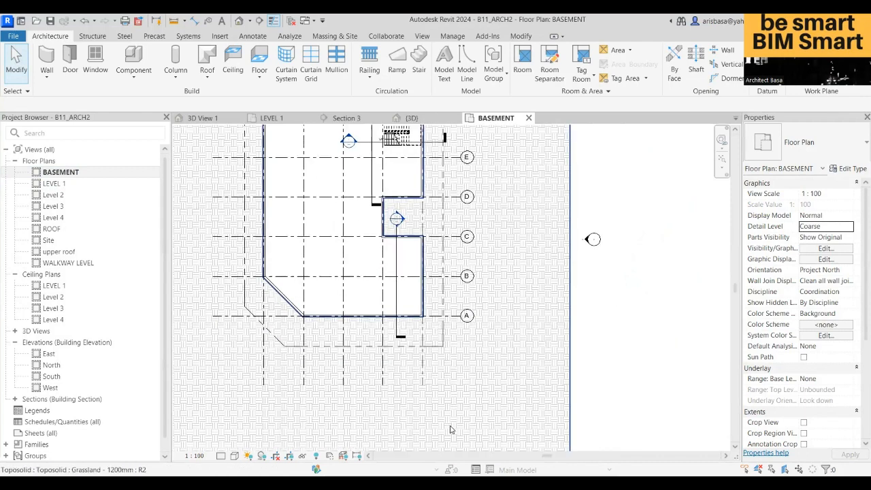
{"action": "scroll", "coordinate": [476, 394], "scroll_direction": "down", "scroll_amount": 3}
{"action": "middle_click_drag", "start_coordinate": [482, 391], "coordinate": [489, 377]}
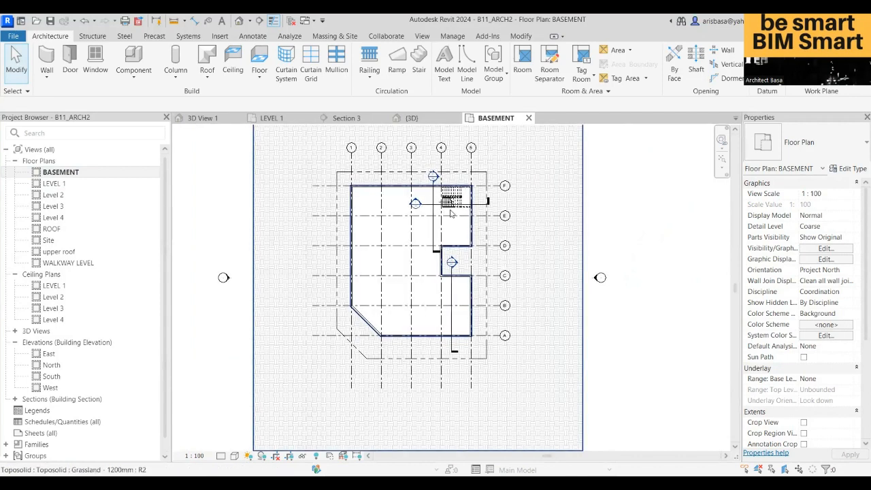
{"action": "scroll", "coordinate": [450, 198], "scroll_direction": "up", "scroll_amount": 2}
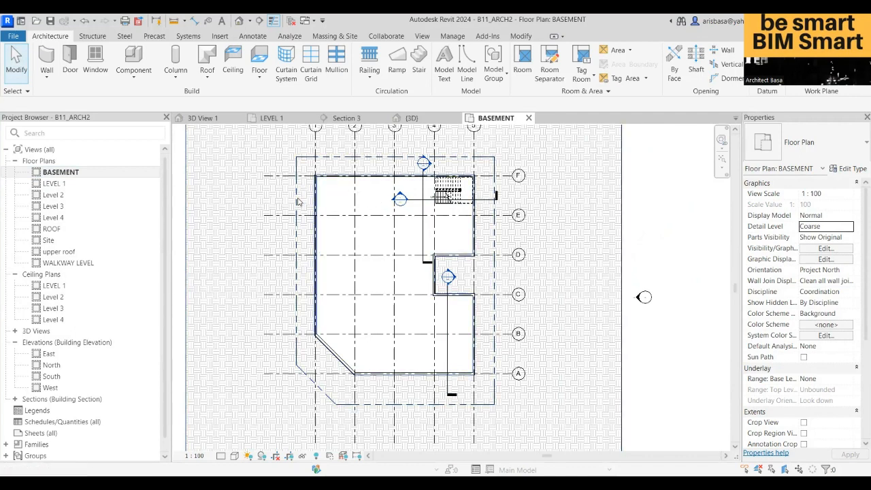
{"action": "middle_click_drag", "start_coordinate": [298, 201], "coordinate": [357, 229]}
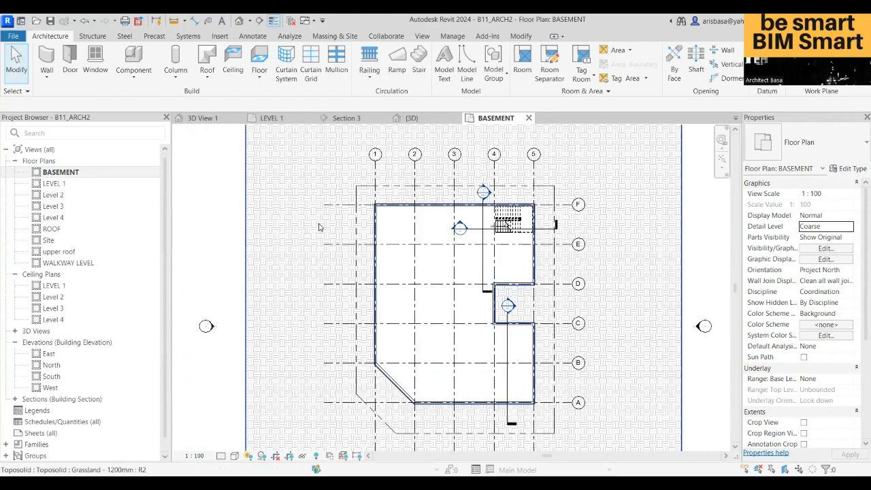
{"action": "scroll", "coordinate": [391, 284], "scroll_direction": "down", "scroll_amount": 3}
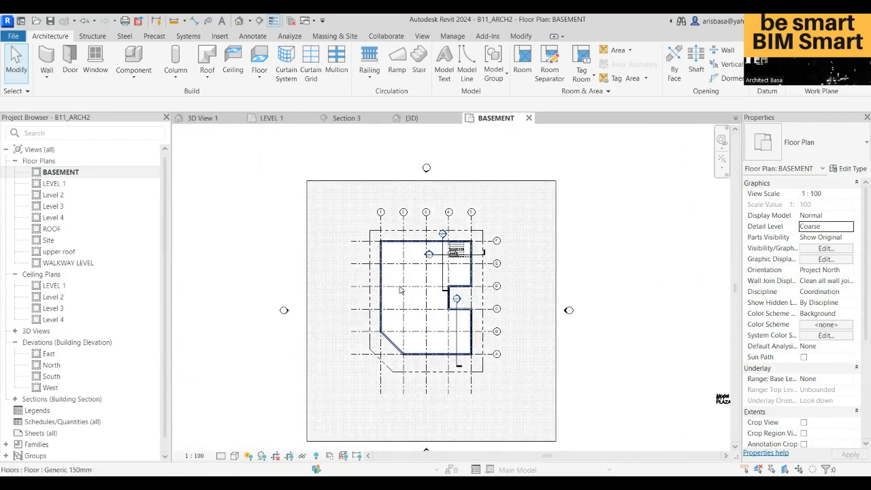
{"action": "scroll", "coordinate": [401, 275], "scroll_direction": "up", "scroll_amount": 4}
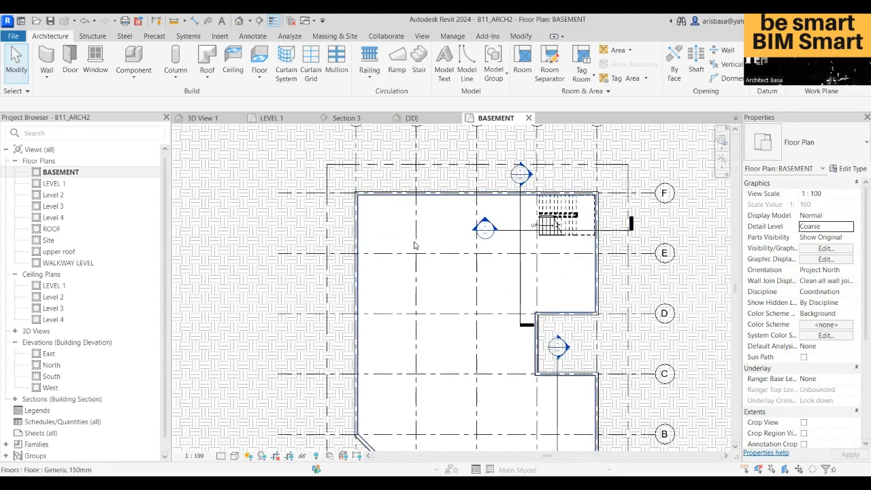
{"action": "scroll", "coordinate": [363, 219], "scroll_direction": "up", "scroll_amount": 2}
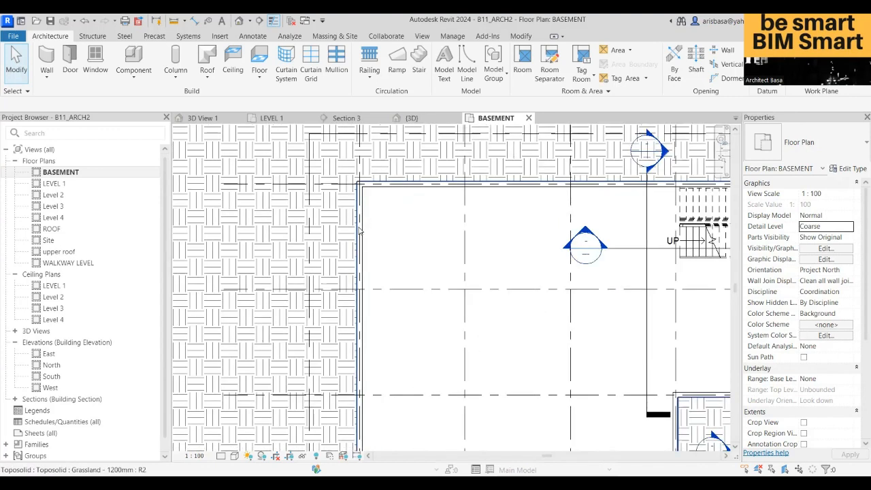
Step: Cut a rectangular wall opening about 3890 mm wide in the basement wall on grid 1, starting just below grid F
{"action": "middle_click_drag", "start_coordinate": [363, 233], "coordinate": [368, 214]}
{"action": "left_click", "coordinate": [365, 229]}
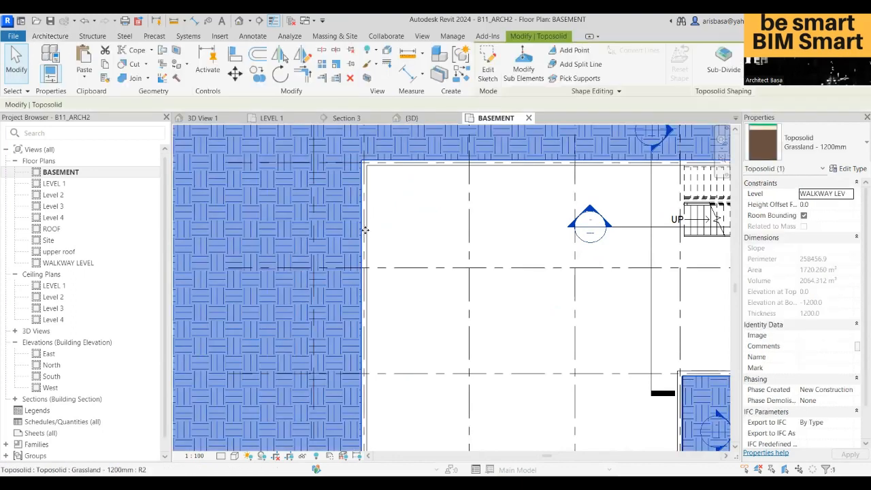
{"action": "key", "text": "Escape"}
{"action": "left_click", "coordinate": [366, 208]}
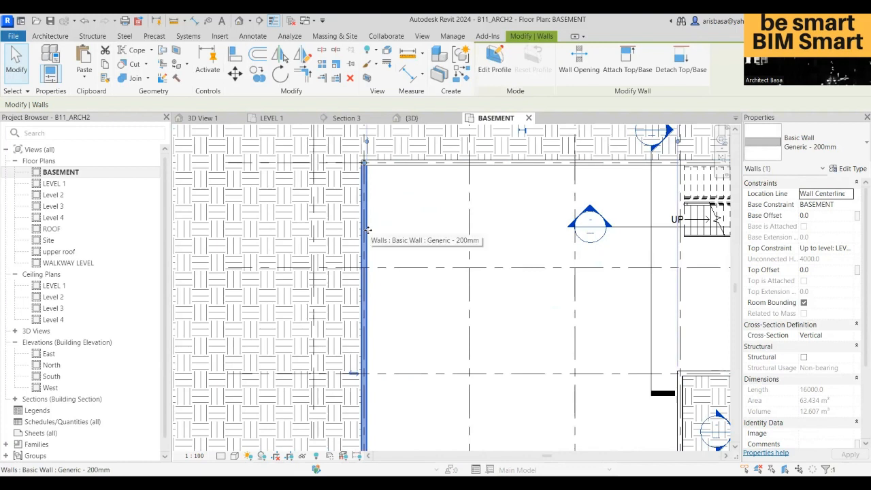
{"action": "left_click", "coordinate": [579, 60]}
{"action": "left_click", "coordinate": [366, 184]}
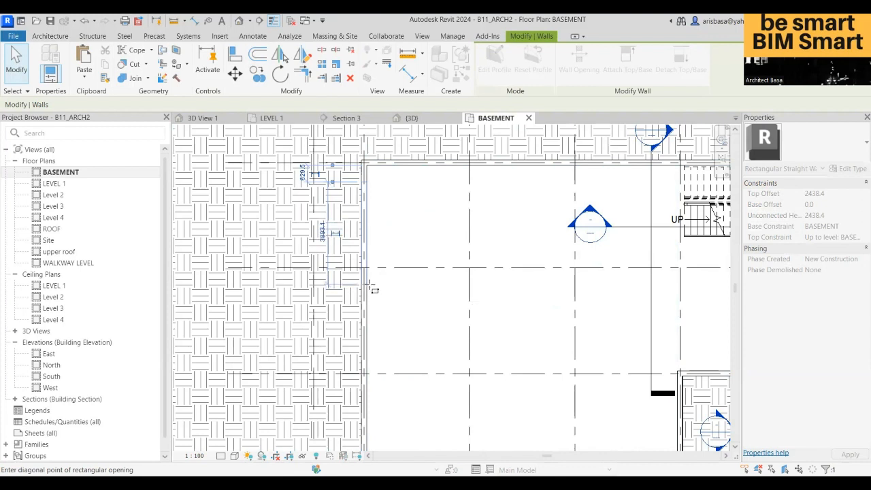
{"action": "left_click", "coordinate": [373, 289]}
{"action": "scroll", "coordinate": [381, 246], "scroll_direction": "down", "scroll_amount": 2}
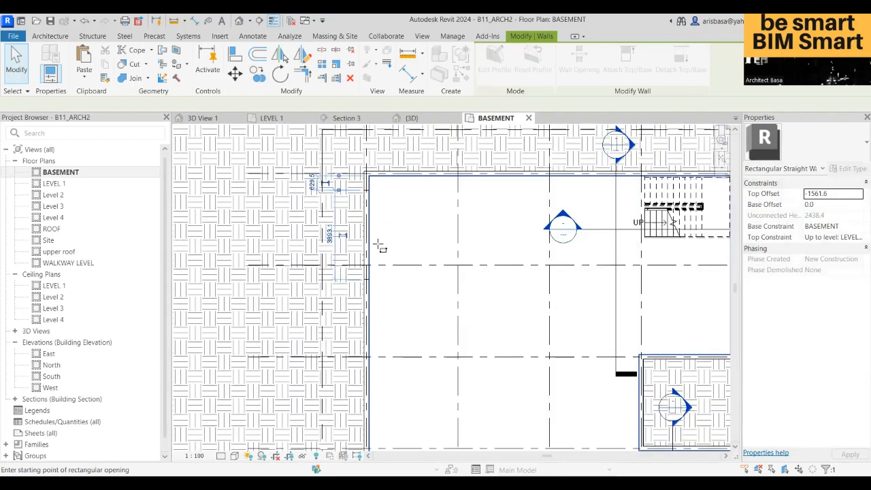
{"action": "key", "text": "Escape"}
{"action": "key", "text": "Escape"}
Step: Set the width of the new basement wall opening to 4000 mm
{"action": "left_click", "coordinate": [368, 241]}
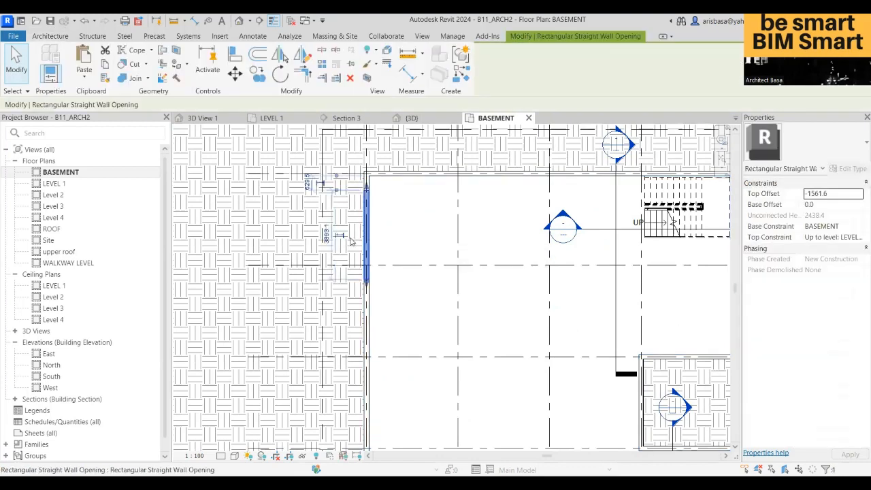
{"action": "scroll", "coordinate": [323, 245], "scroll_direction": "up", "scroll_amount": 3}
{"action": "scroll", "coordinate": [337, 248], "scroll_direction": "up", "scroll_amount": 1}
{"action": "left_click", "coordinate": [341, 225]}
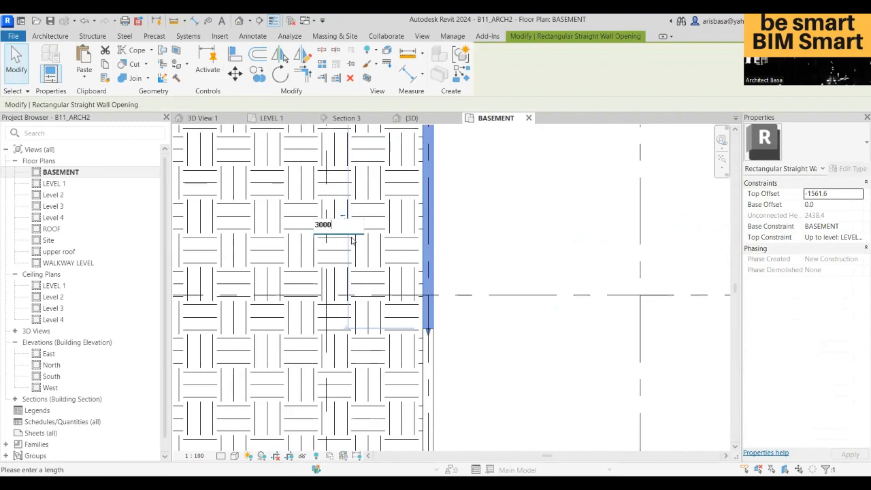
{"action": "type", "text": "3"}
{"action": "key", "text": "BackSpace"}
{"action": "type", "text": "4"}
{"action": "key", "text": "Return"}
{"action": "scroll", "coordinate": [469, 233], "scroll_direction": "down", "scroll_amount": 3}
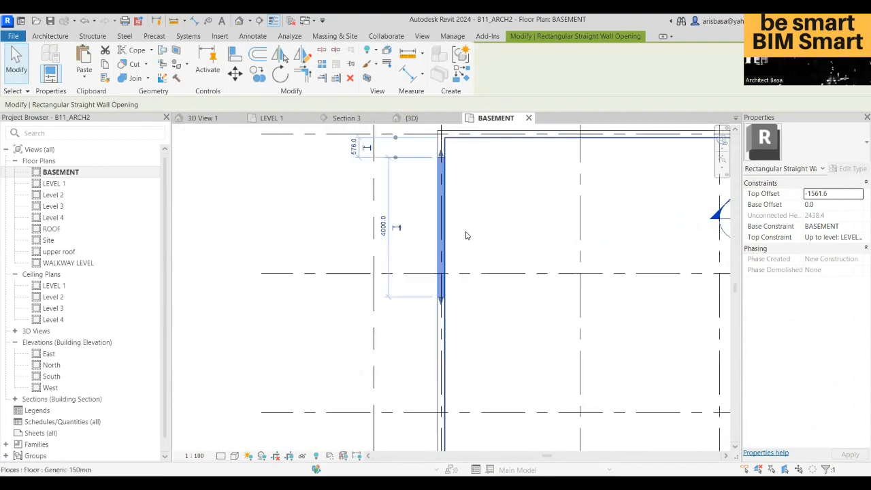
Step: In the default 3D view, raise the top edge of the basement wall opening to a top offset of -1200
{"action": "left_click", "coordinate": [428, 120]}
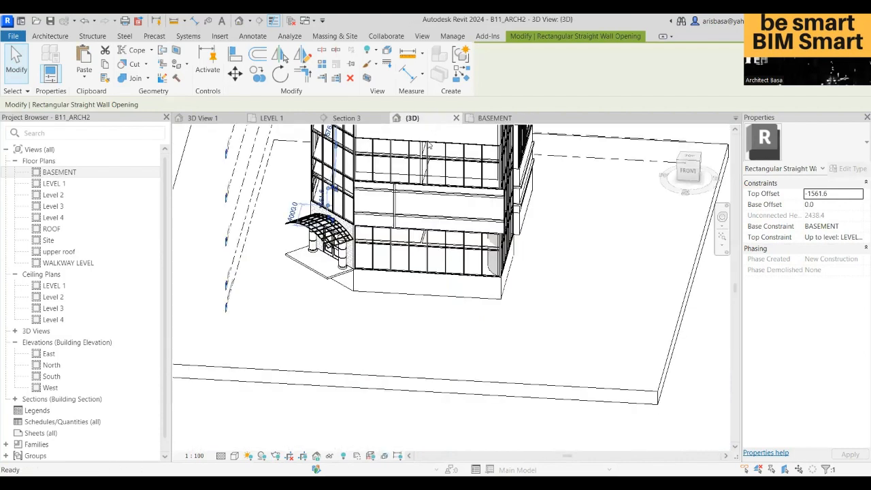
{"action": "middle_click_drag", "start_coordinate": [438, 305], "coordinate": [381, 211], "text": "shift"}
{"action": "scroll", "coordinate": [345, 194], "scroll_direction": "up", "scroll_amount": 2}
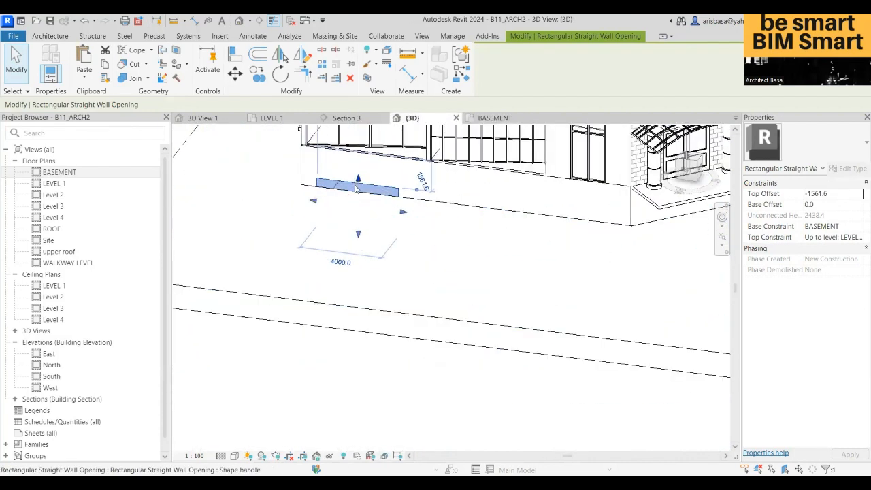
{"action": "scroll", "coordinate": [359, 179], "scroll_direction": "up", "scroll_amount": 1}
{"action": "mouse_move", "coordinate": [359, 182]}
{"action": "left_mouse_down"}
{"action": "mouse_move", "coordinate": [361, 168]}
{"action": "mouse_move", "coordinate": [363, 178]}
{"action": "left_mouse_up"}
{"action": "middle_click_drag", "start_coordinate": [373, 188], "coordinate": [464, 235], "text": "shift"}
{"action": "left_click", "coordinate": [464, 236]}
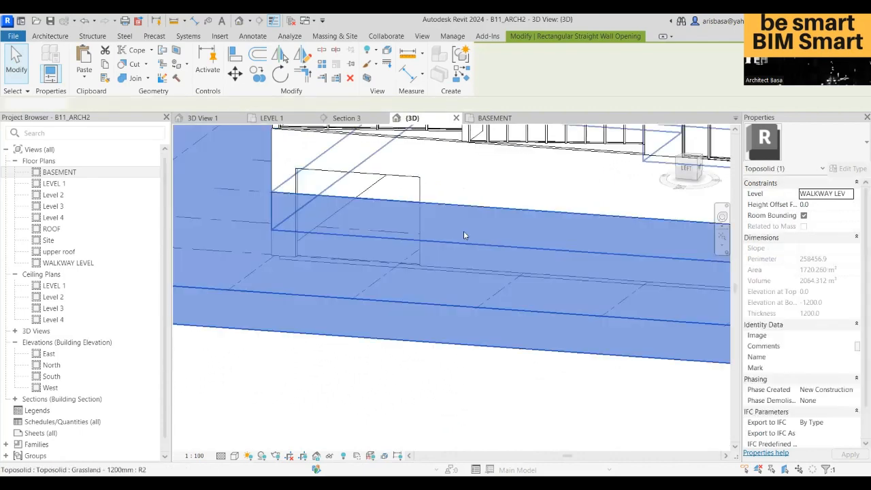
{"action": "left_click", "coordinate": [389, 194]}
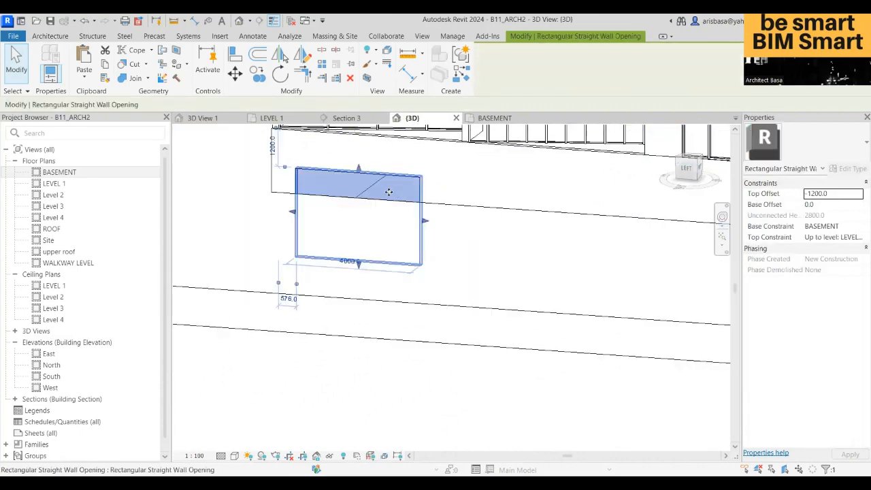
{"action": "middle_click_drag", "start_coordinate": [389, 194], "coordinate": [380, 227], "text": "shift"}
{"action": "key", "text": "Escape"}
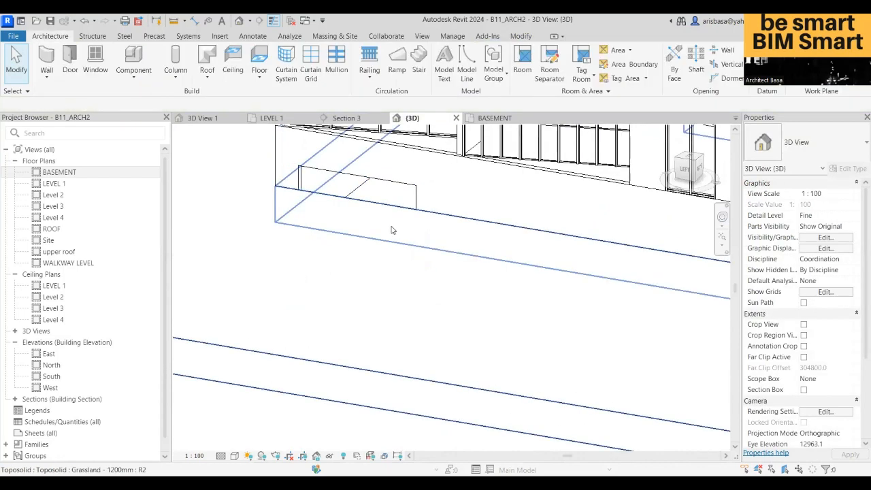
Step: Inspect the Grassland toposolid around the basement opening in 3D and open the Site floor plan at the building's grid 1 and F corner
{"action": "left_click", "coordinate": [383, 218]}
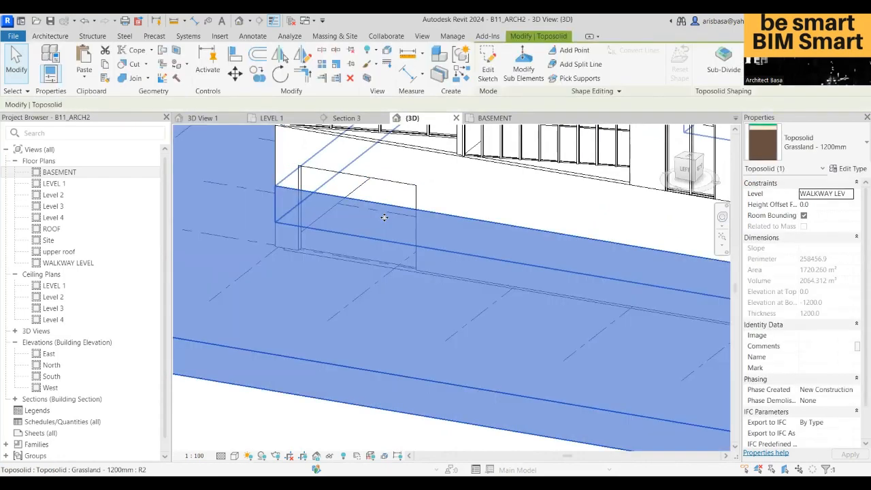
{"action": "scroll", "coordinate": [385, 225], "scroll_direction": "down", "scroll_amount": 5}
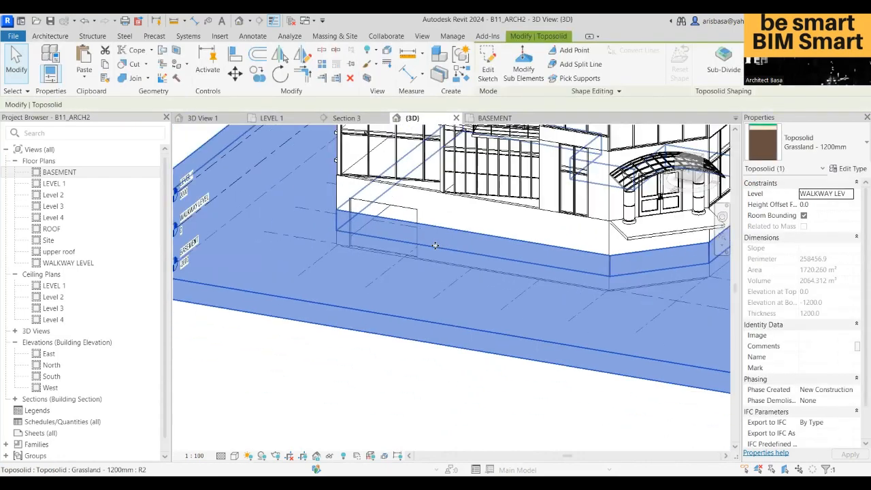
{"action": "middle_click_drag", "start_coordinate": [435, 246], "coordinate": [425, 309], "text": "shift"}
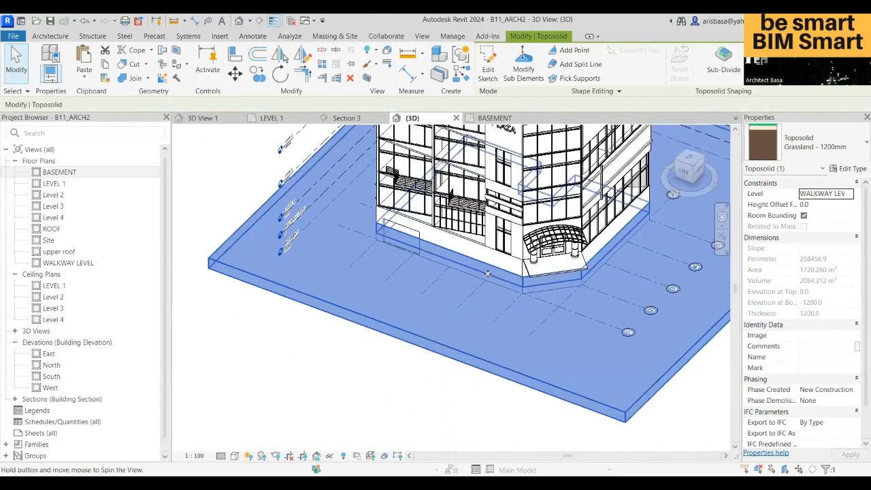
{"action": "middle_click_drag", "start_coordinate": [487, 274], "coordinate": [484, 285], "text": "shift"}
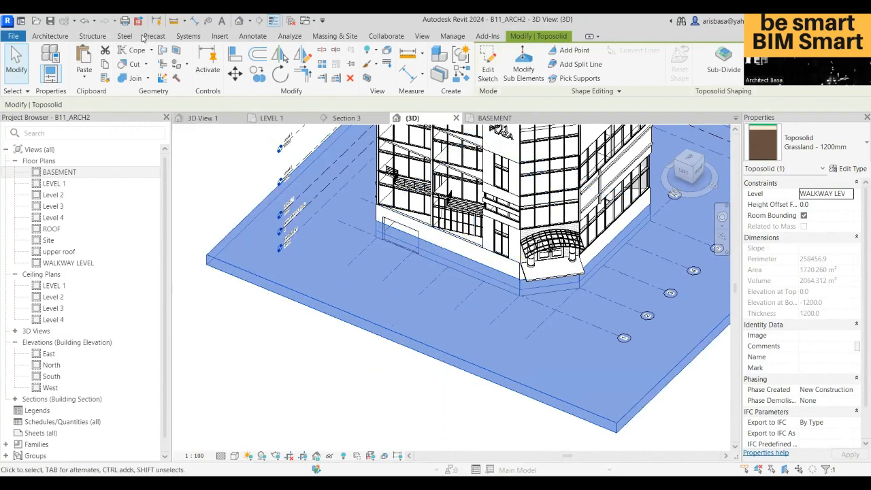
{"action": "left_click", "coordinate": [343, 38]}
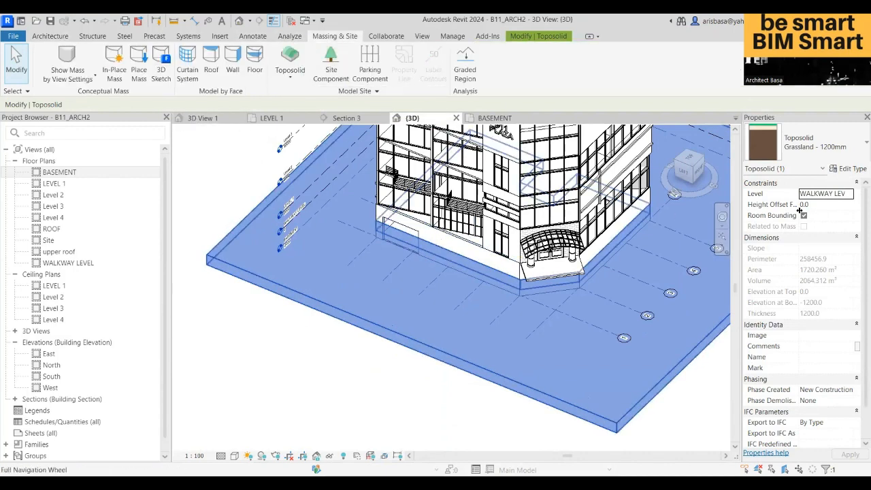
{"action": "double_click", "coordinate": [49, 240]}
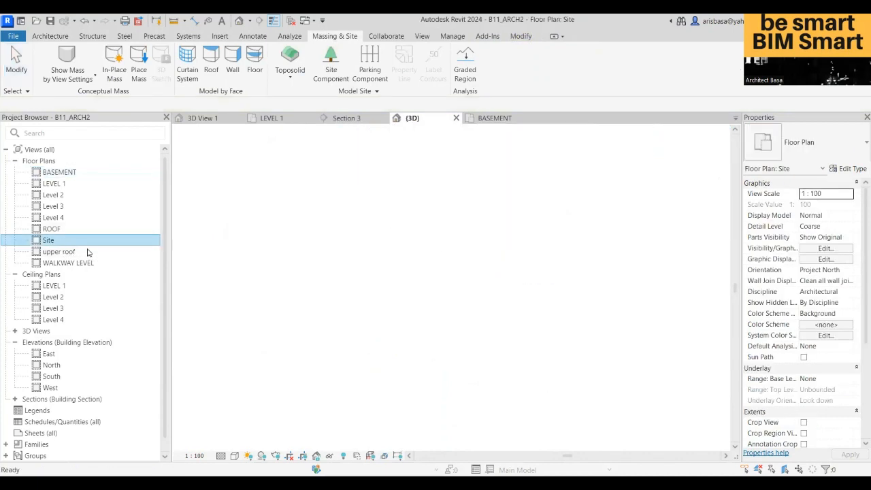
{"action": "scroll", "coordinate": [343, 280], "scroll_direction": "up", "scroll_amount": 6}
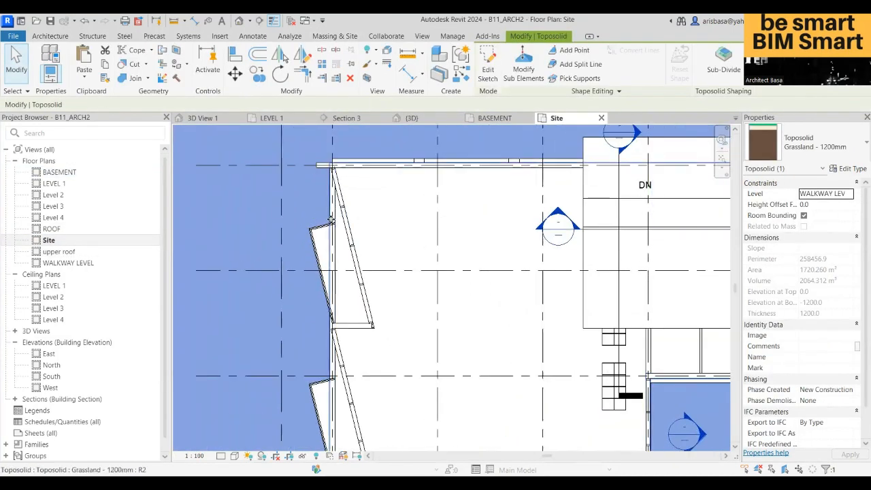
{"action": "scroll", "coordinate": [333, 209], "scroll_direction": "down", "scroll_amount": 3}
{"action": "scroll", "coordinate": [273, 294], "scroll_direction": "up", "scroll_amount": 2}
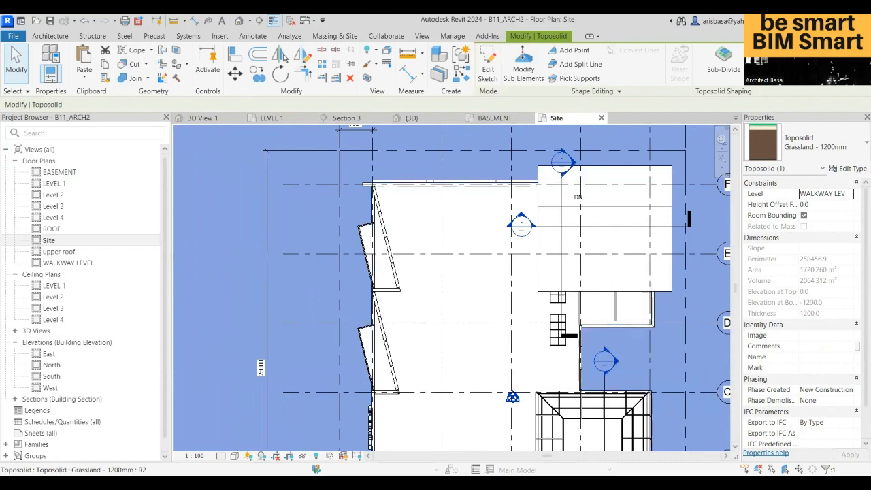
{"action": "key", "text": "Escape"}
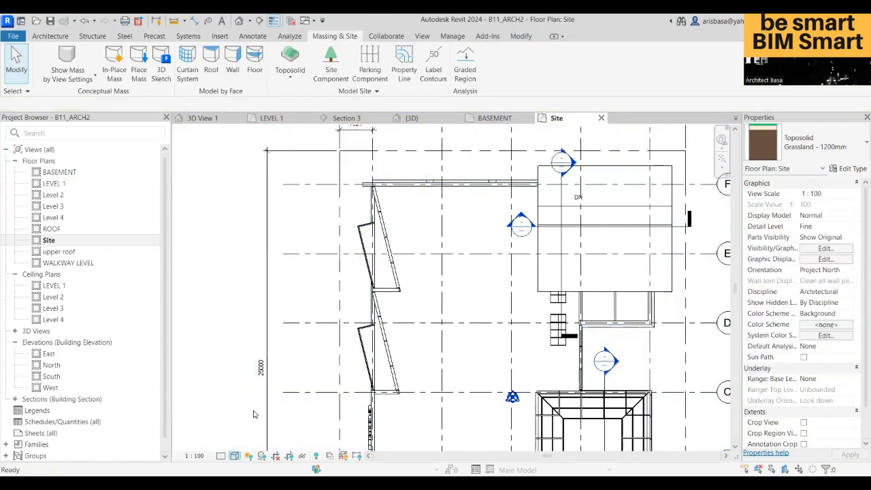
Step: Set the Site plan's visual style to Wireframe
{"action": "left_click", "coordinate": [234, 455]}
{"action": "left_click", "coordinate": [259, 385]}
{"action": "scroll", "coordinate": [358, 249], "scroll_direction": "up", "scroll_amount": 1}
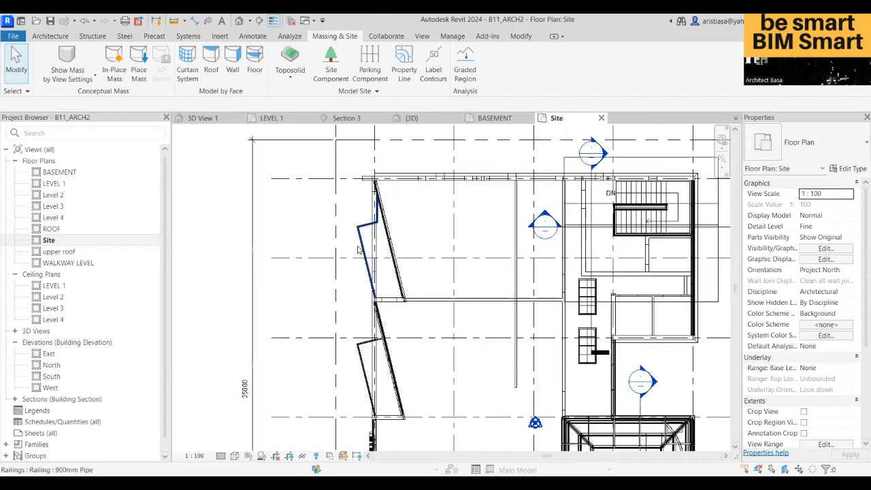
{"action": "scroll", "coordinate": [359, 249], "scroll_direction": "up", "scroll_amount": 1}
{"action": "middle_click_drag", "start_coordinate": [382, 269], "coordinate": [532, 324]}
{"action": "scroll", "coordinate": [532, 334], "scroll_direction": "up", "scroll_amount": 1}
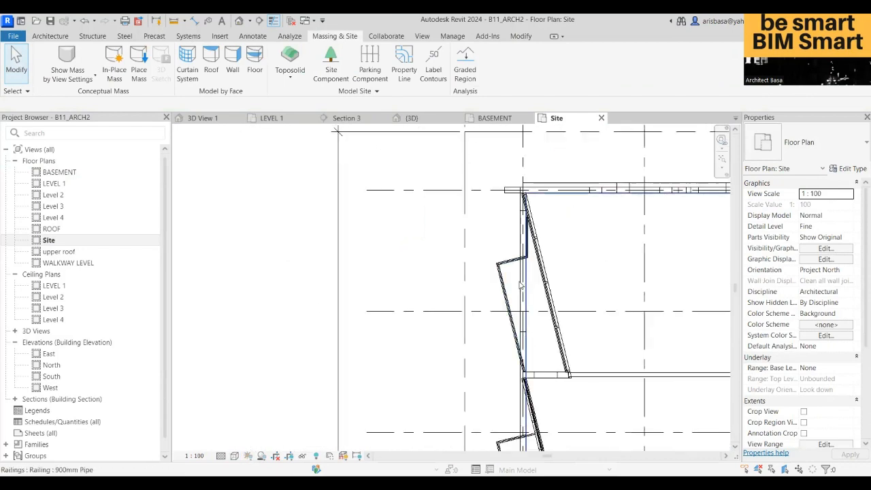
{"action": "scroll", "coordinate": [496, 267], "scroll_direction": "down", "scroll_amount": 2}
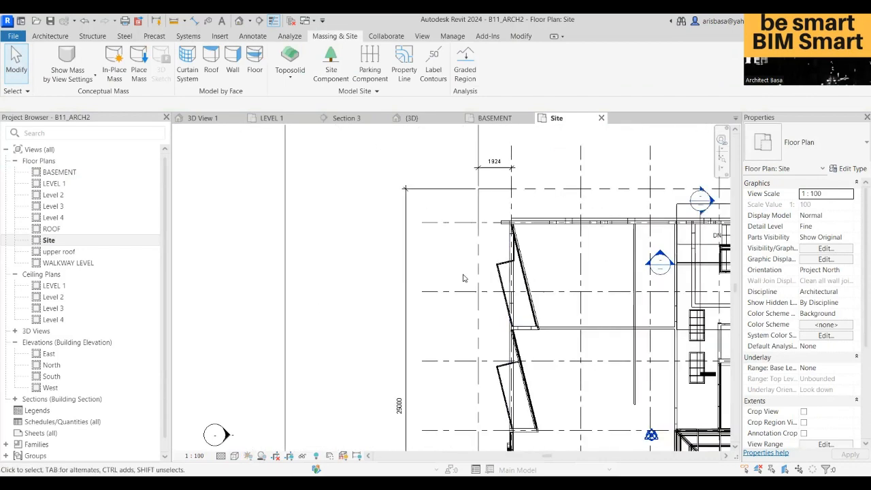
Step: Edit the toposolid's boundary sketch and draw a 6000 mm horizontal line outward from the grid 1 wall, about 576 mm below its upper end
{"action": "left_click", "coordinate": [290, 313]}
{"action": "scroll", "coordinate": [331, 301], "scroll_direction": "down", "scroll_amount": 4}
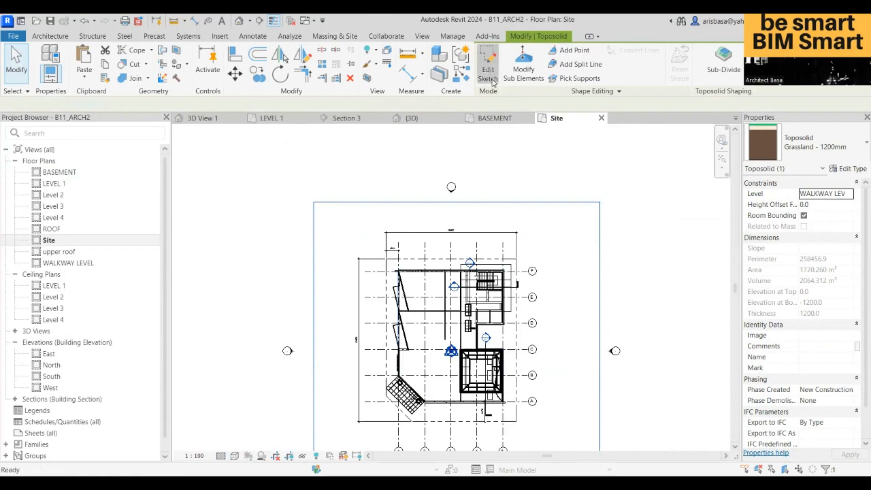
{"action": "left_click", "coordinate": [488, 70]}
{"action": "scroll", "coordinate": [388, 259], "scroll_direction": "up", "scroll_amount": 2}
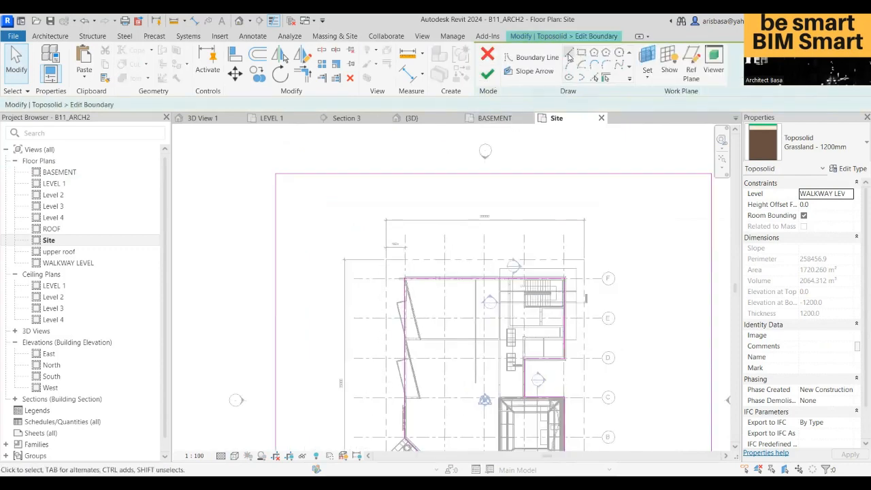
{"action": "left_click", "coordinate": [569, 54]}
{"action": "scroll", "coordinate": [408, 274], "scroll_direction": "up", "scroll_amount": 3}
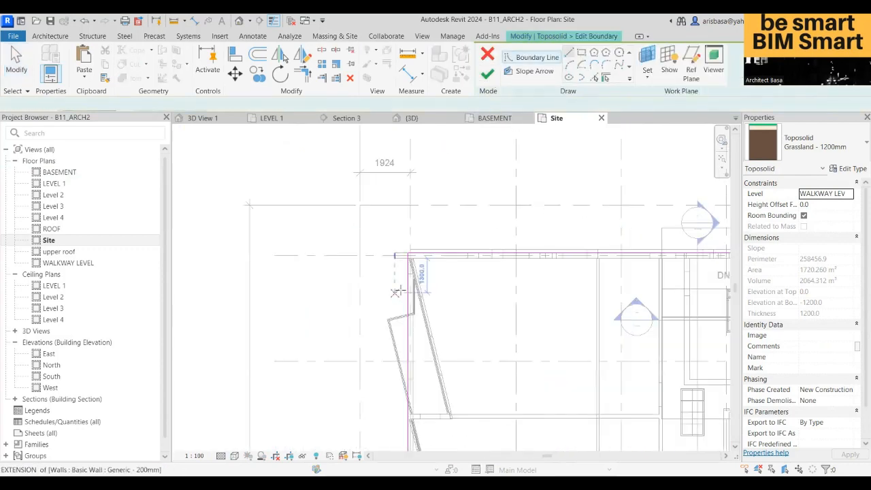
{"action": "left_click", "coordinate": [408, 274]}
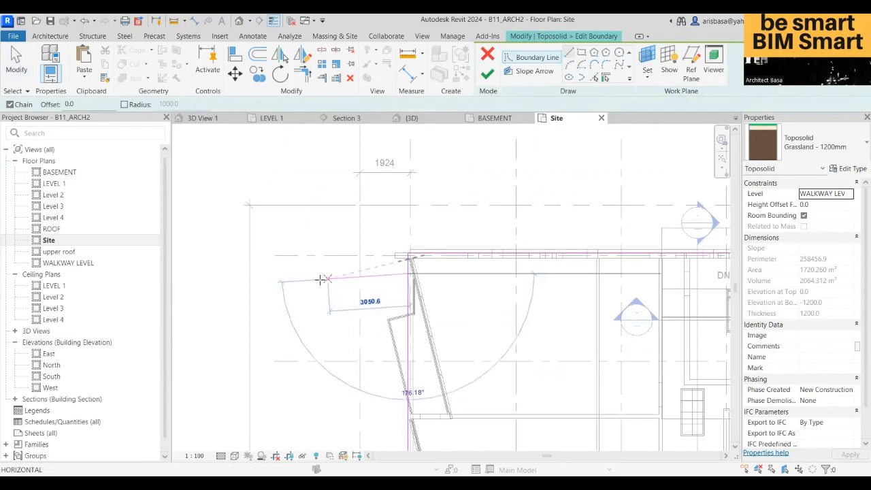
{"action": "left_click", "coordinate": [249, 274]}
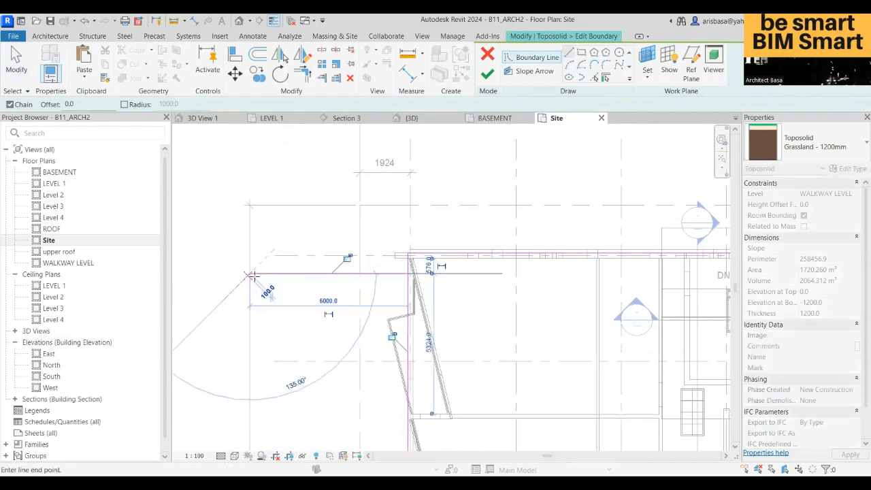
Step: Draw a parallel boundary line 4000 mm below the first, from the grid 1 wall out to the site's outer edge
{"action": "scroll", "coordinate": [405, 272], "scroll_direction": "down", "scroll_amount": 2}
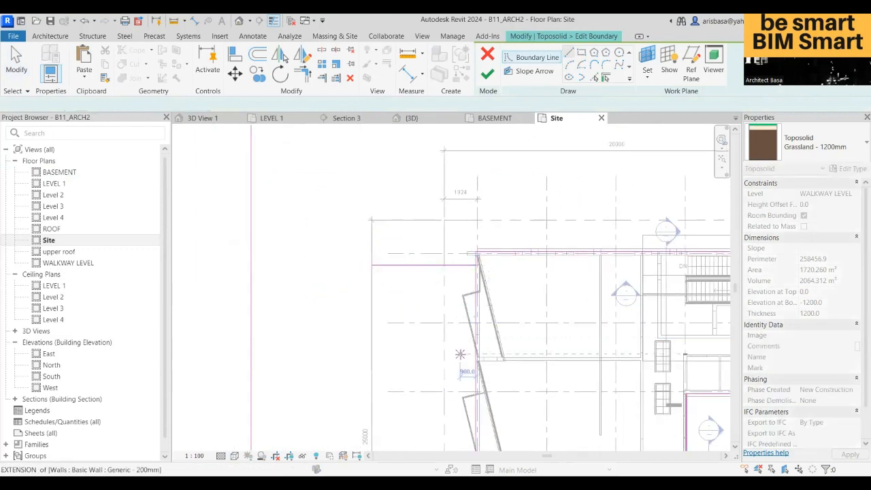
{"action": "scroll", "coordinate": [473, 337], "scroll_direction": "up", "scroll_amount": 2}
{"action": "left_click", "coordinate": [480, 330]}
{"action": "scroll", "coordinate": [380, 329], "scroll_direction": "down", "scroll_amount": 2}
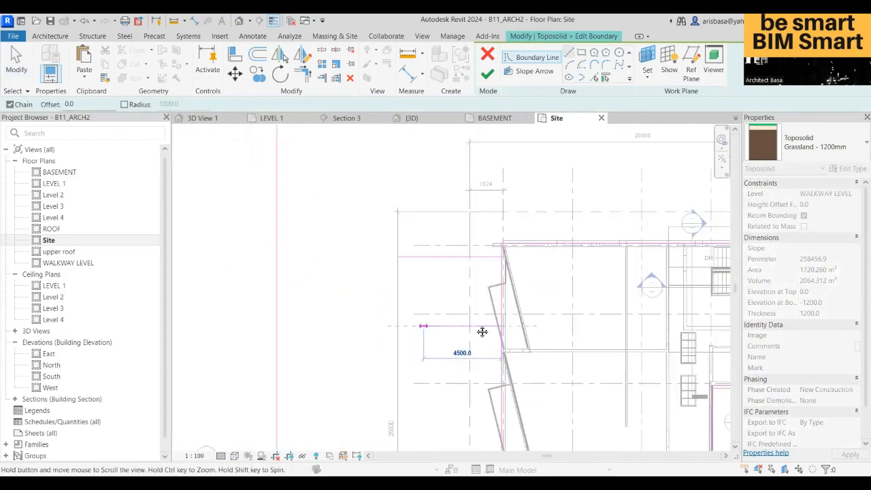
{"action": "left_click", "coordinate": [332, 326]}
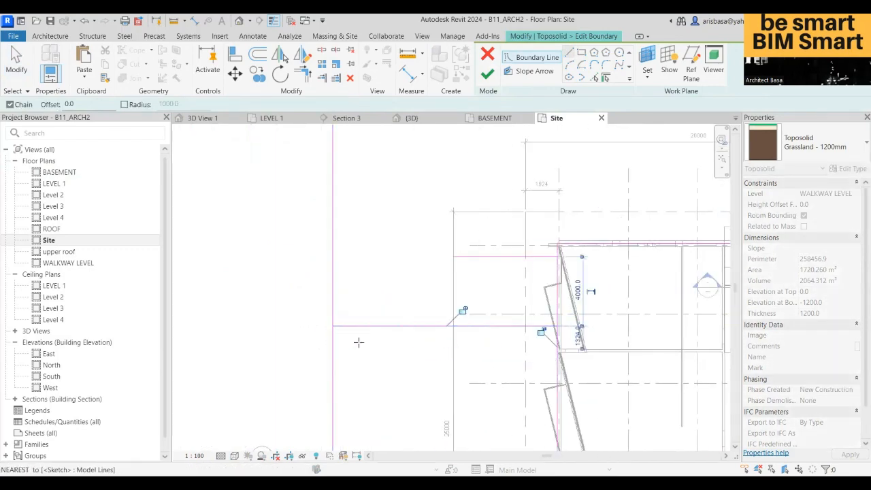
{"action": "scroll", "coordinate": [358, 343], "scroll_direction": "down", "scroll_amount": 1}
{"action": "key", "text": "Escape"}
{"action": "key", "text": "Escape"}
{"action": "scroll", "coordinate": [426, 362], "scroll_direction": "down", "scroll_amount": 1}
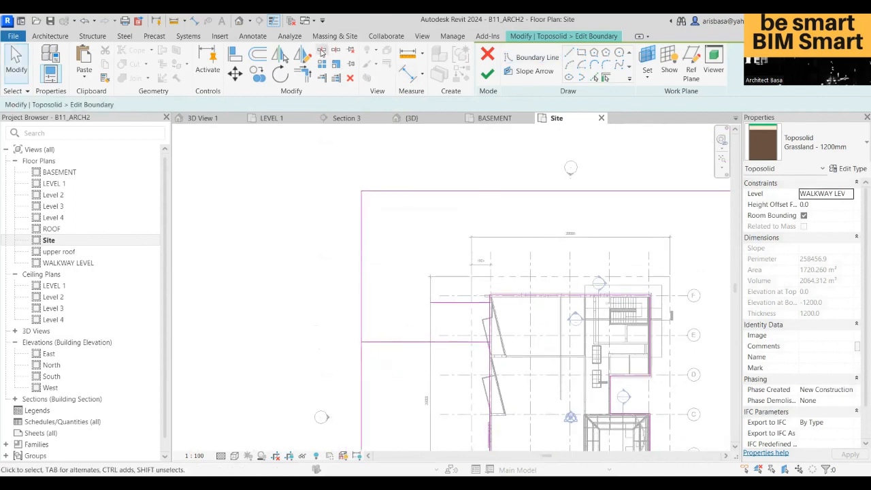
Step: Split the outer boundary edge beside the new lines and trim it into corners with them, leaving the strip between them open
{"action": "middle_click_drag", "start_coordinate": [374, 289], "coordinate": [372, 299]}
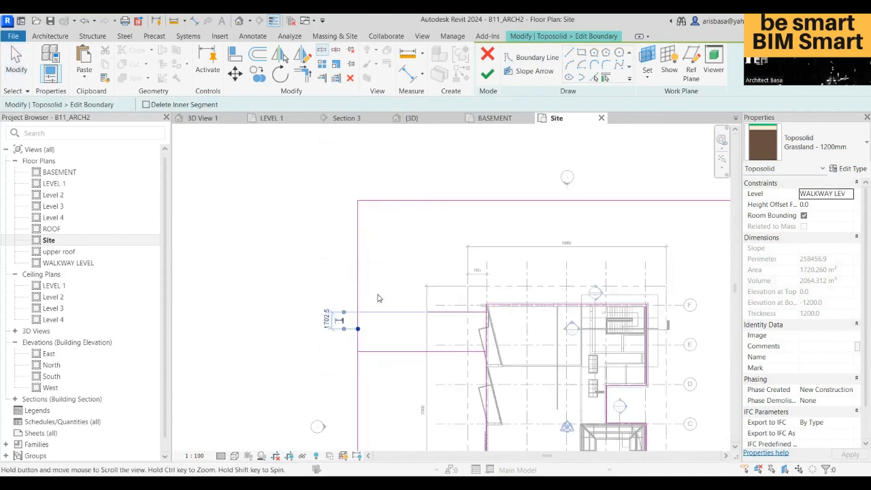
{"action": "key", "text": "t"}
{"action": "key", "text": "r"}
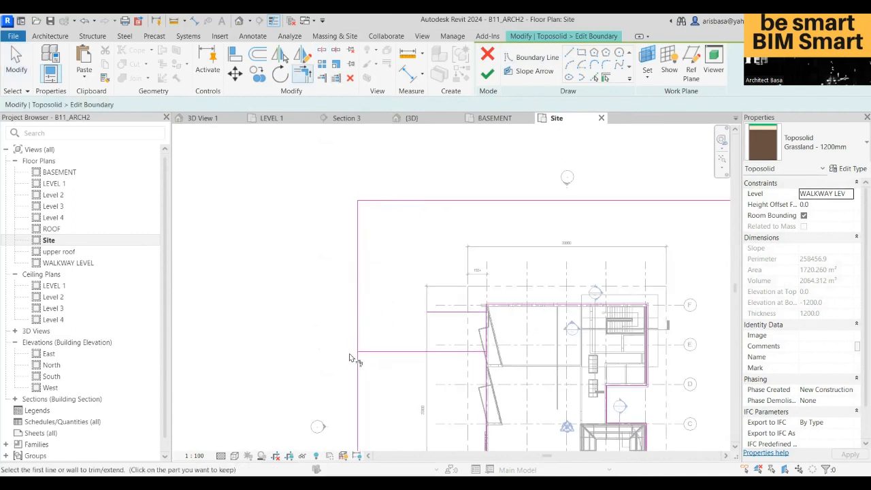
{"action": "left_click", "coordinate": [445, 312]}
{"action": "left_click", "coordinate": [359, 284]}
{"action": "scroll", "coordinate": [393, 326], "scroll_direction": "down", "scroll_amount": 1}
{"action": "scroll", "coordinate": [397, 317], "scroll_direction": "up", "scroll_amount": 1}
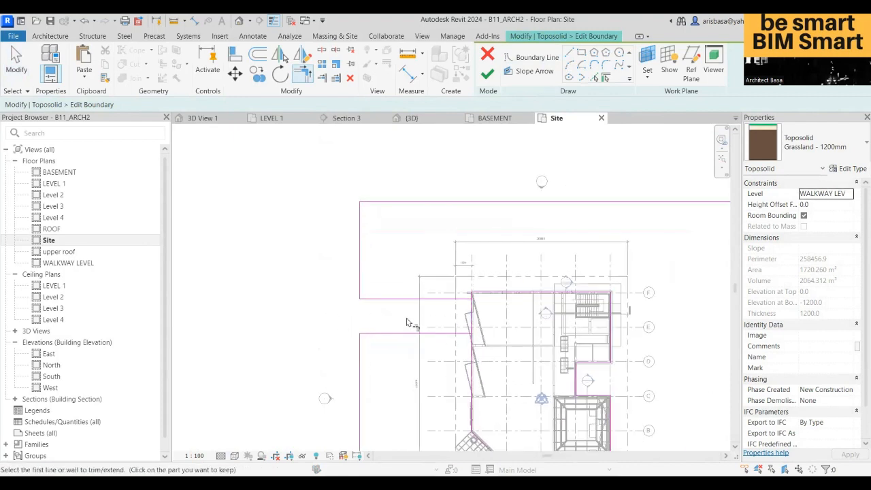
Step: Try to finish the toposolid boundary sketch with the two new lines
{"action": "left_click", "coordinate": [488, 78]}
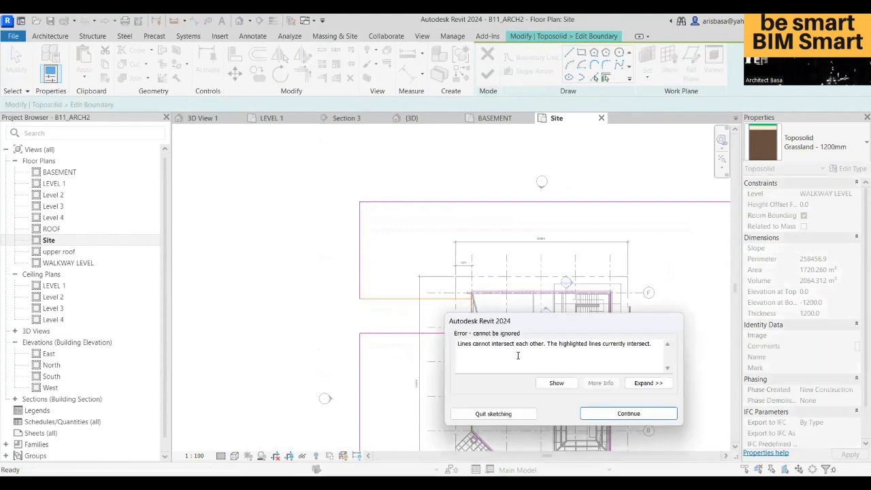
{"action": "left_click", "coordinate": [626, 414]}
{"action": "scroll", "coordinate": [467, 307], "scroll_direction": "up", "scroll_amount": 5}
{"action": "scroll", "coordinate": [495, 308], "scroll_direction": "up", "scroll_amount": 1}
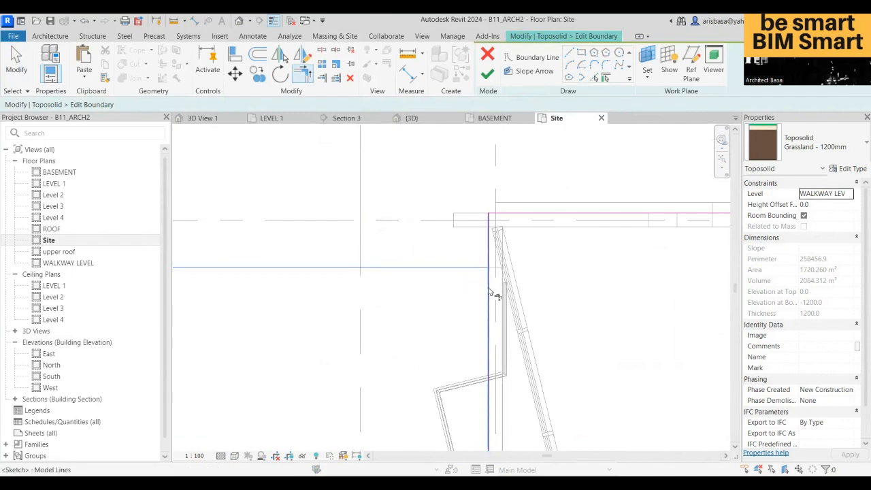
{"action": "scroll", "coordinate": [435, 306], "scroll_direction": "down", "scroll_amount": 4}
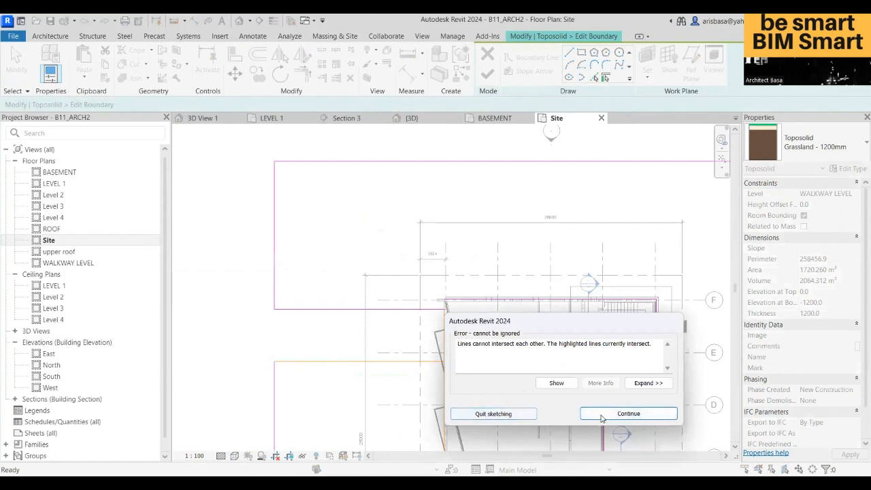
{"action": "key", "text": "Return"}
Step: Split the building-side boundary line on grid 1 between the two new horizontal lines
{"action": "scroll", "coordinate": [549, 276], "scroll_direction": "up", "scroll_amount": 5}
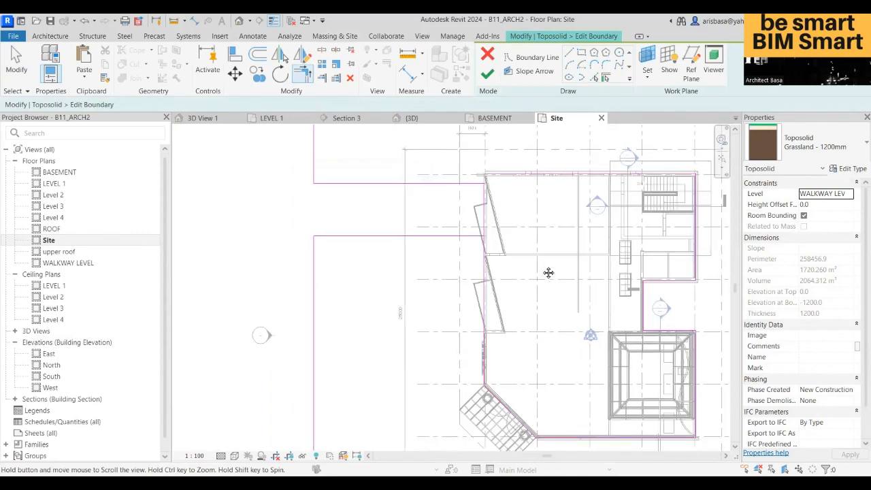
{"action": "scroll", "coordinate": [500, 253], "scroll_direction": "up", "scroll_amount": 4}
{"action": "scroll", "coordinate": [529, 167], "scroll_direction": "down", "scroll_amount": 3}
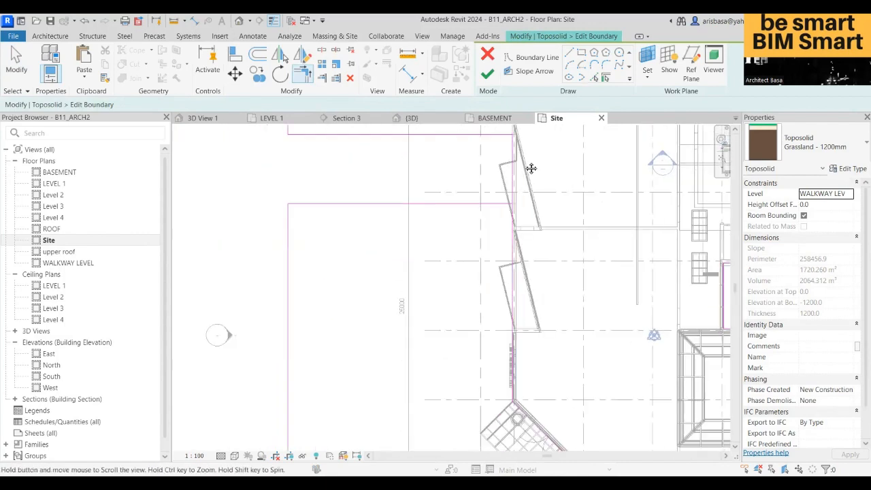
{"action": "scroll", "coordinate": [508, 198], "scroll_direction": "down", "scroll_amount": 3}
{"action": "middle_click_drag", "start_coordinate": [504, 223], "coordinate": [473, 284]}
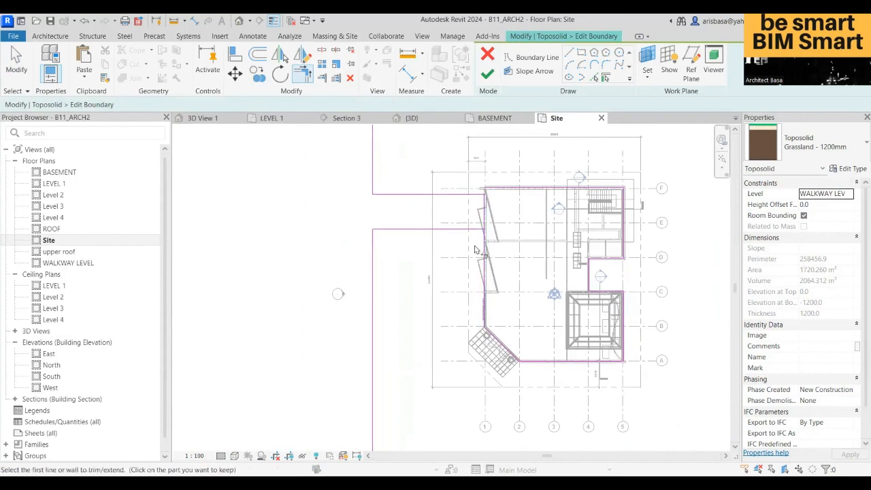
{"action": "scroll", "coordinate": [470, 249], "scroll_direction": "up", "scroll_amount": 4}
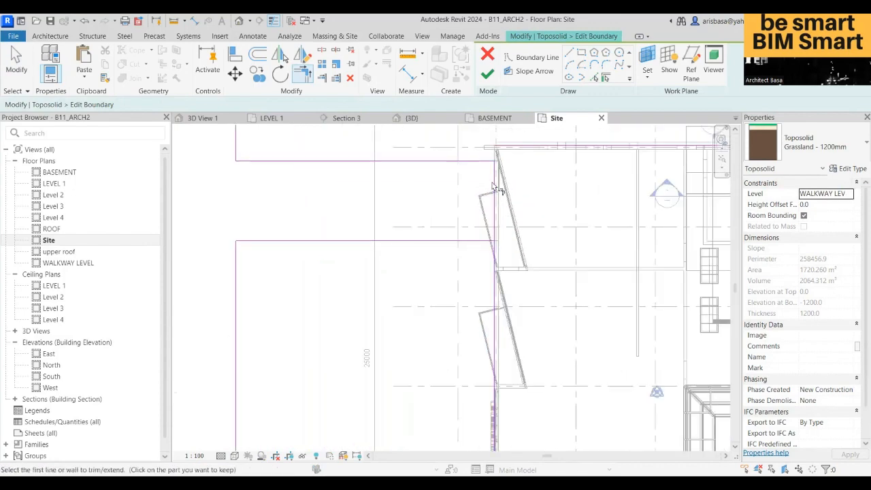
{"action": "scroll", "coordinate": [500, 170], "scroll_direction": "up", "scroll_amount": 4}
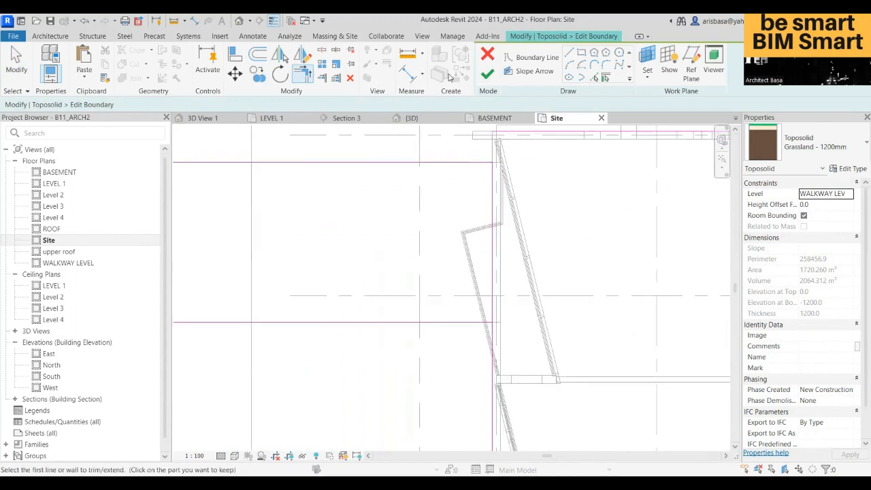
{"action": "left_click", "coordinate": [326, 53]}
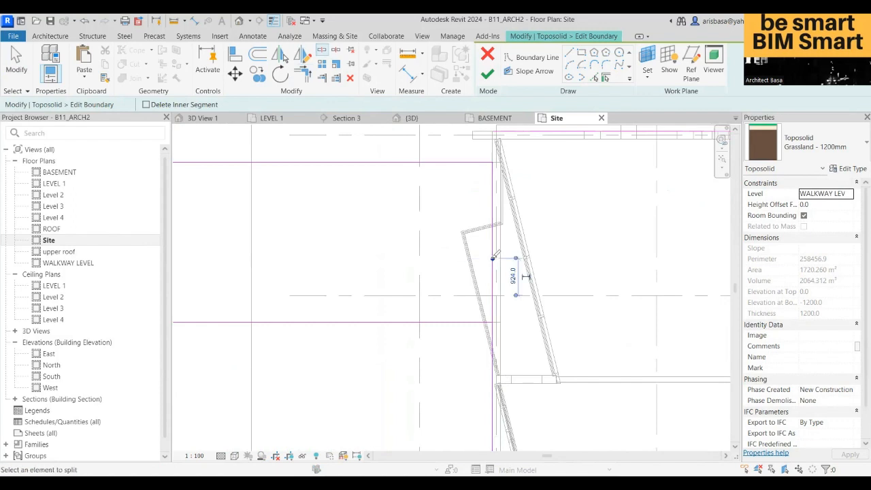
{"action": "scroll", "coordinate": [479, 271], "scroll_direction": "down", "scroll_amount": 2}
{"action": "middle_click_drag", "start_coordinate": [479, 272], "coordinate": [485, 293]}
{"action": "key", "text": "Escape"}
Step: Trim the split building-side boundary pieces on grid 1 at both sides of the access strip and finish the toposolid boundary
{"action": "key", "text": "t"}
{"action": "key", "text": "r"}
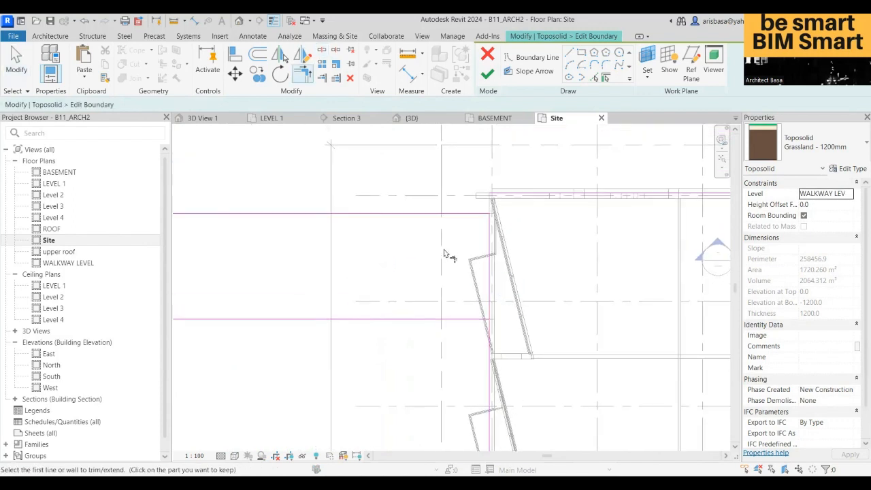
{"action": "left_click", "coordinate": [489, 228]}
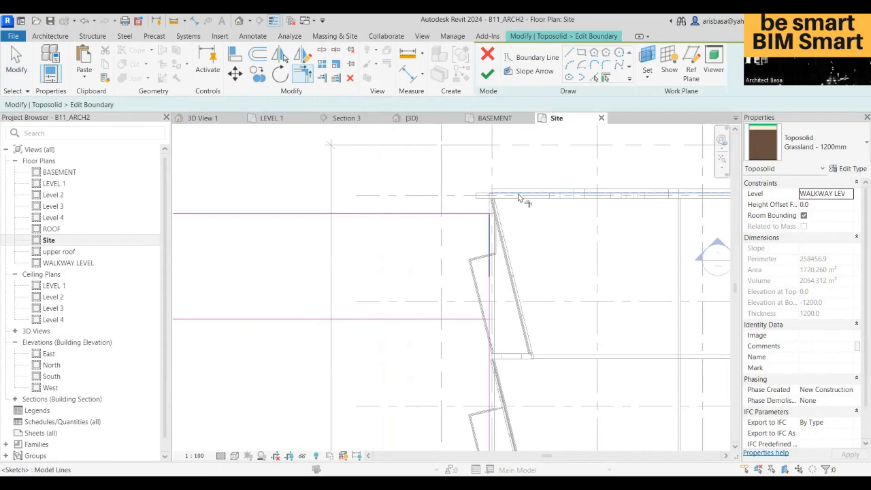
{"action": "left_click", "coordinate": [519, 197]}
{"action": "left_click", "coordinate": [463, 322]}
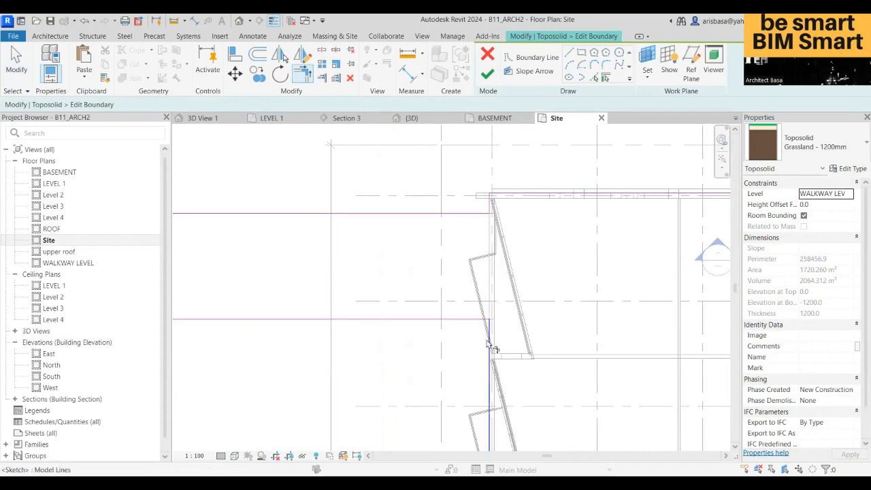
{"action": "left_click", "coordinate": [489, 342]}
{"action": "scroll", "coordinate": [480, 347], "scroll_direction": "down", "scroll_amount": 3}
{"action": "scroll", "coordinate": [474, 251], "scroll_direction": "down", "scroll_amount": 2}
{"action": "middle_click_drag", "start_coordinate": [474, 250], "coordinate": [463, 168]}
{"action": "middle_click_drag", "start_coordinate": [560, 368], "coordinate": [542, 399]}
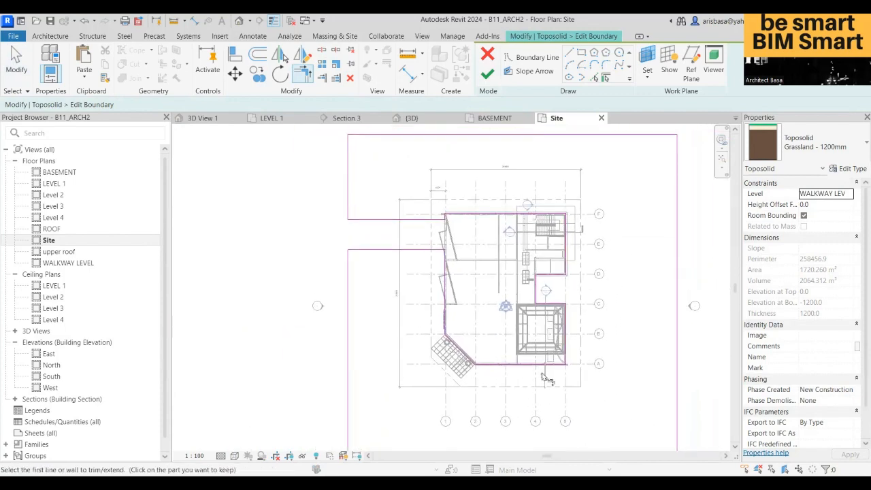
{"action": "left_click", "coordinate": [488, 74]}
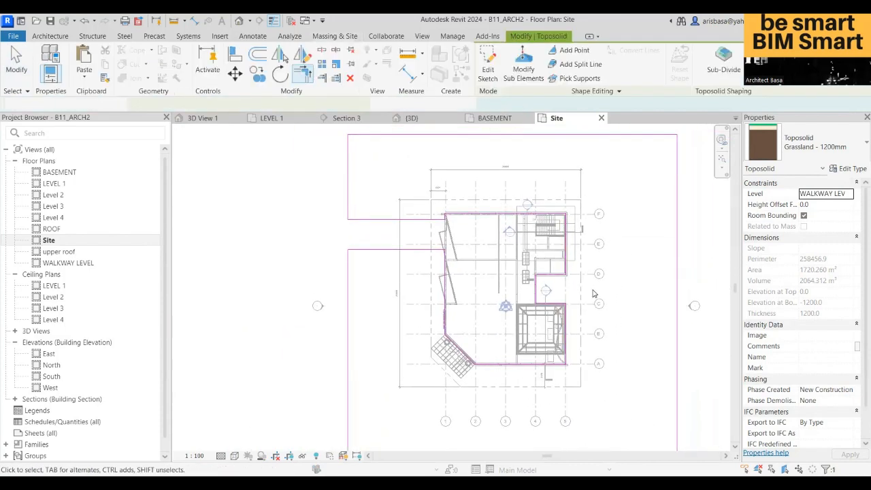
Step: Try to start a ramp in the 3D view and return to the Site floor plan
{"action": "left_click", "coordinate": [412, 117]}
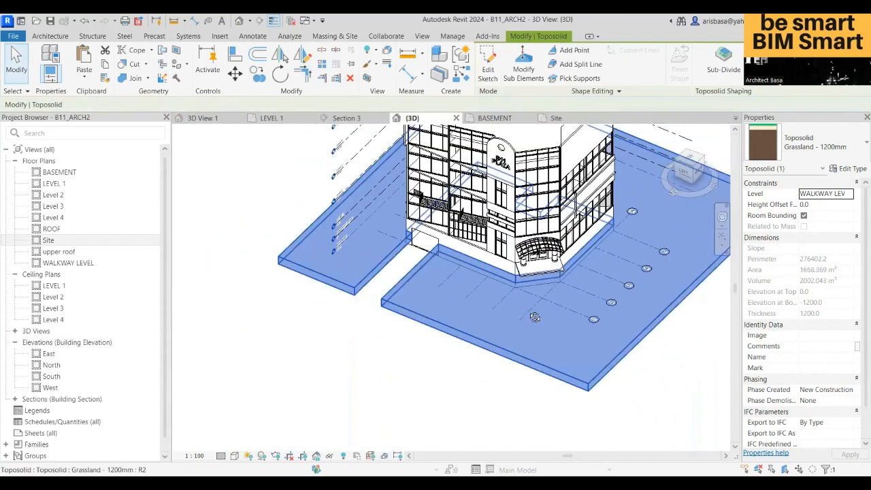
{"action": "middle_click_drag", "start_coordinate": [535, 317], "coordinate": [571, 293], "text": "shift"}
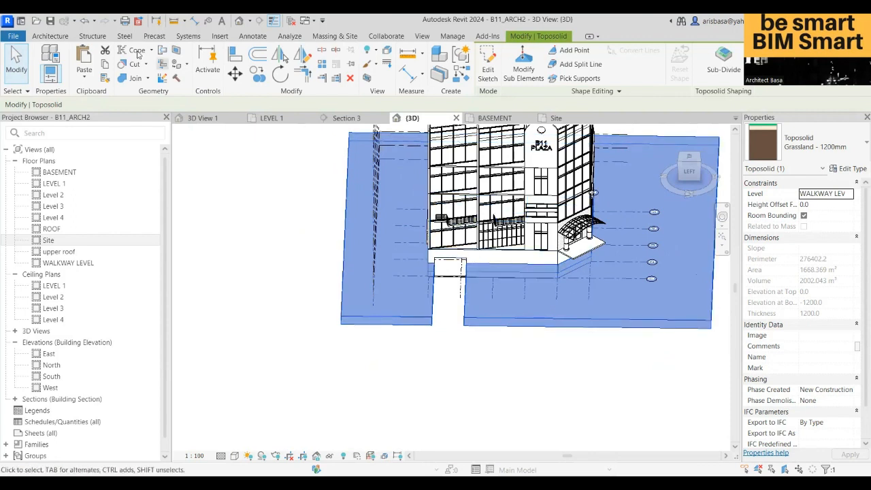
{"action": "left_click", "coordinate": [52, 35]}
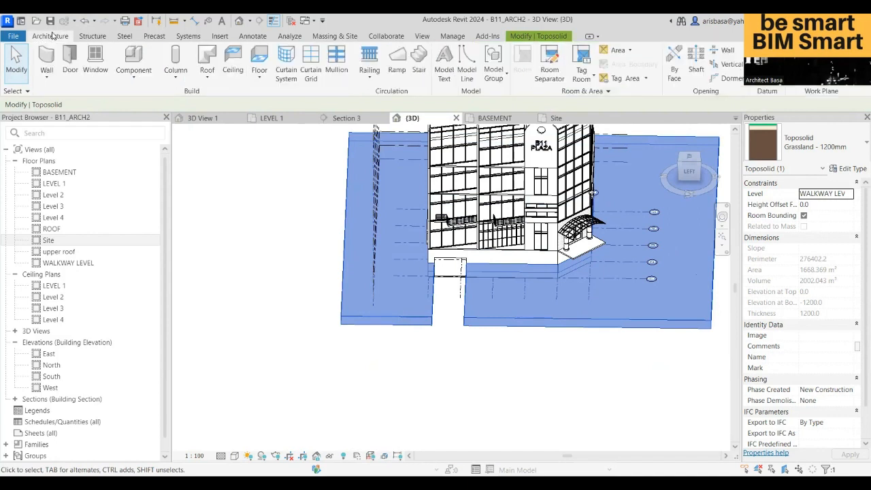
{"action": "left_click", "coordinate": [397, 75]}
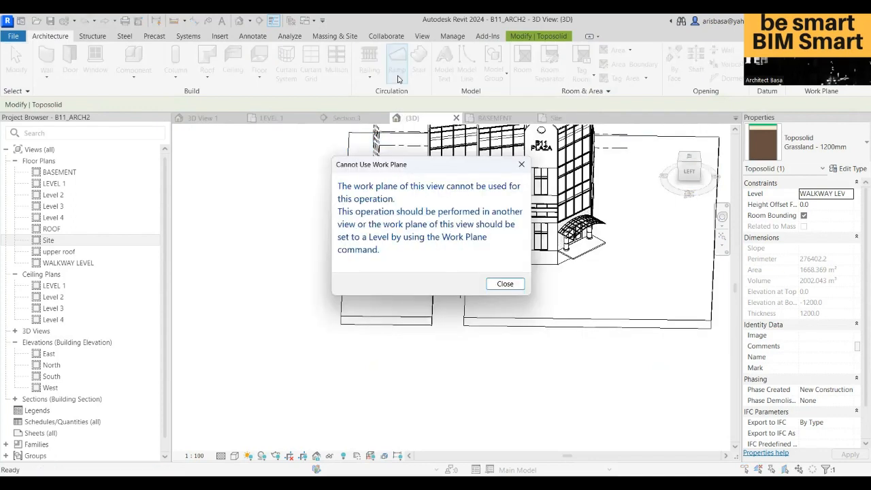
{"action": "left_click", "coordinate": [507, 285]}
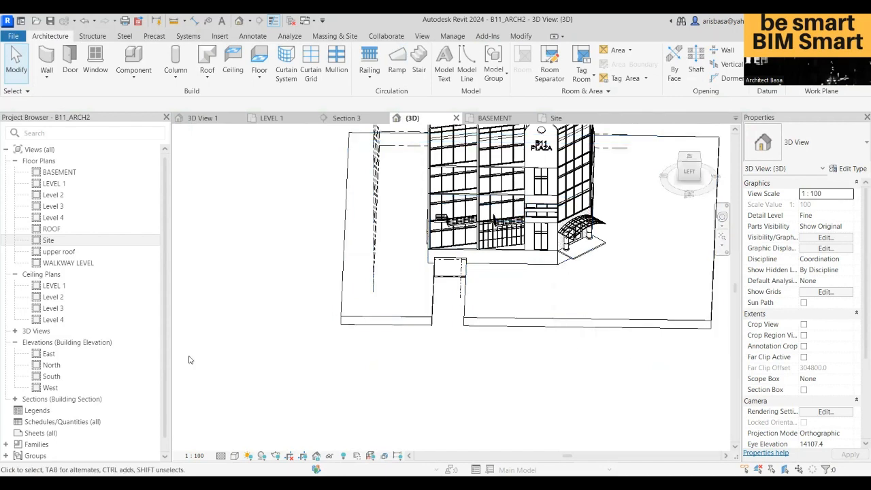
{"action": "middle_click_drag", "start_coordinate": [505, 361], "coordinate": [533, 292], "text": "shift"}
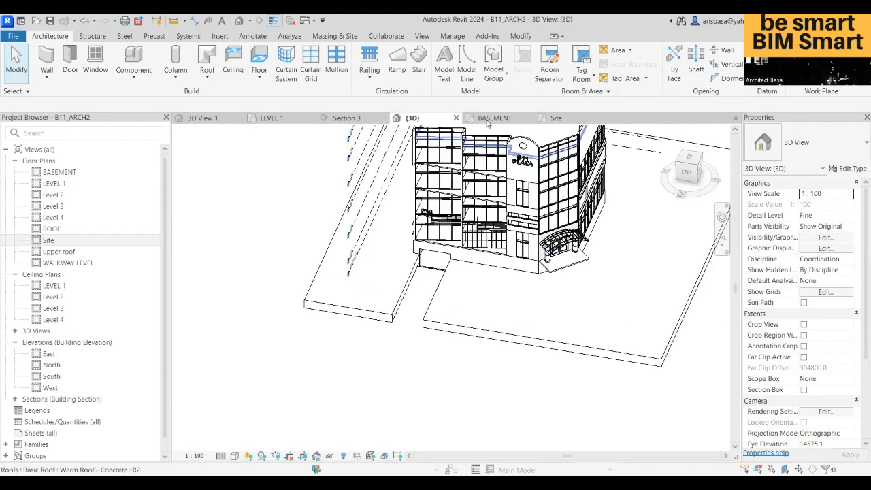
{"action": "left_click", "coordinate": [557, 119]}
{"action": "middle_click_drag", "start_coordinate": [477, 381], "coordinate": [475, 270]}
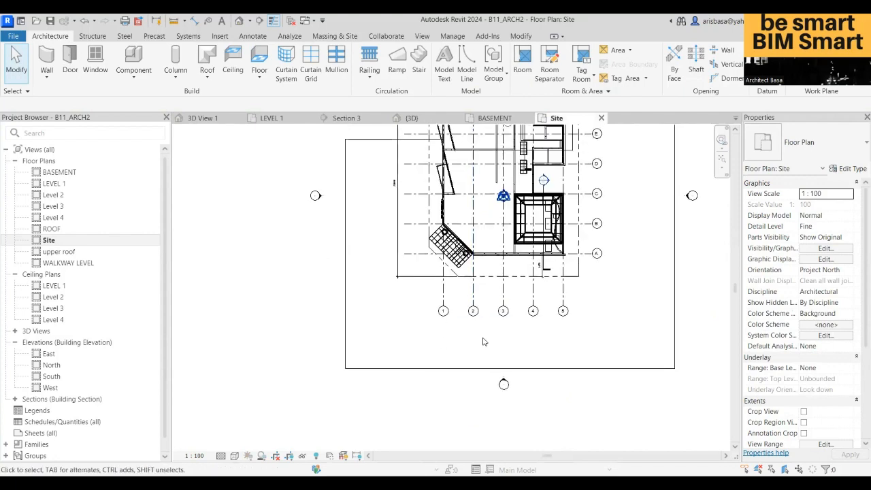
{"action": "scroll", "coordinate": [484, 341], "scroll_direction": "up", "scroll_amount": 2}
{"action": "left_click", "coordinate": [397, 60]}
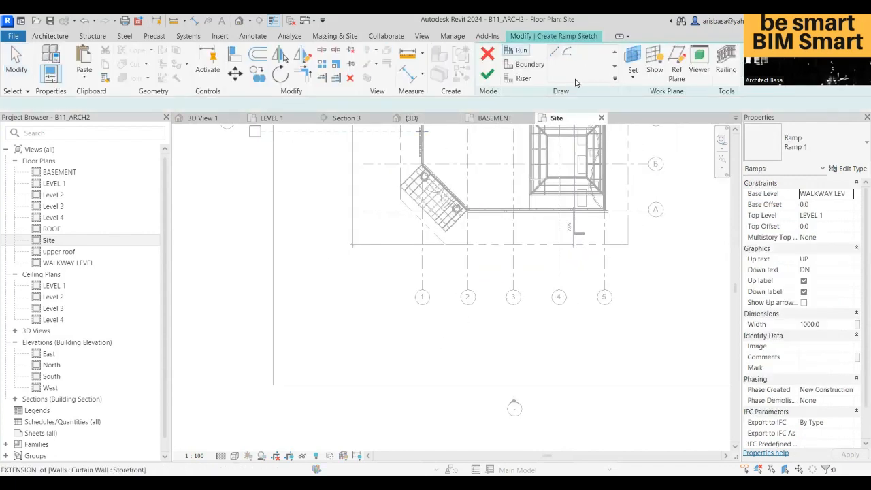
{"action": "left_click", "coordinate": [485, 359]}
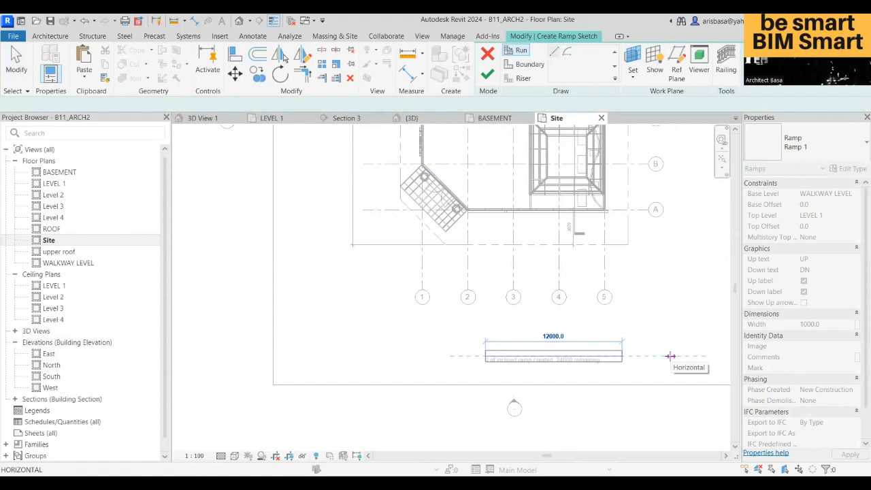
{"action": "key", "text": "Escape"}
{"action": "key", "text": "Escape"}
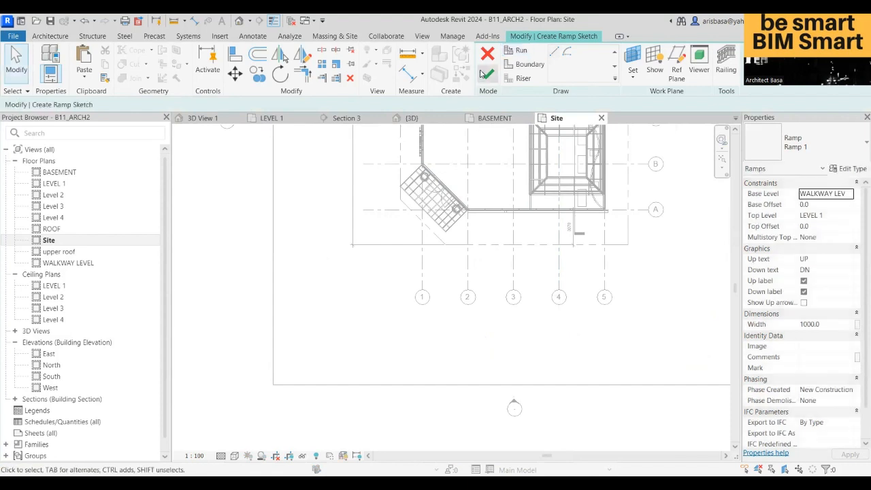
{"action": "left_click", "coordinate": [487, 72]}
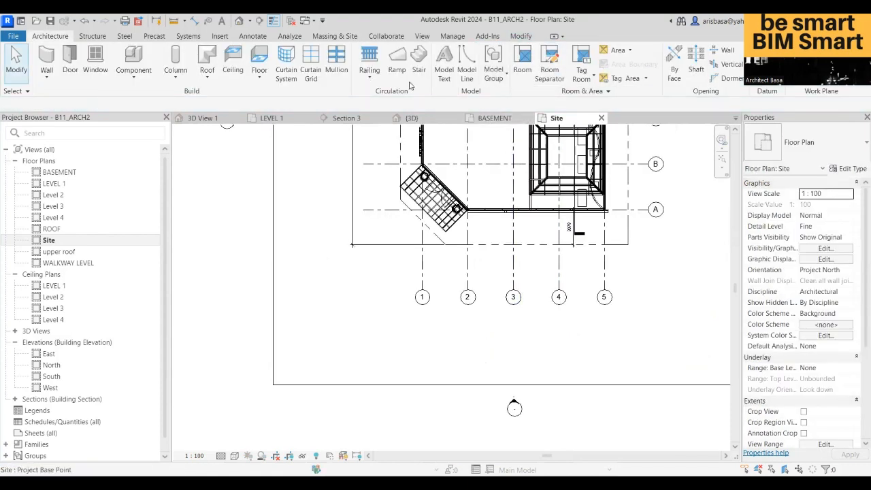
Step: Start a new ramp sketch in the Site plan with WALKWAY LEVEL as its base level
{"action": "left_click", "coordinate": [396, 64]}
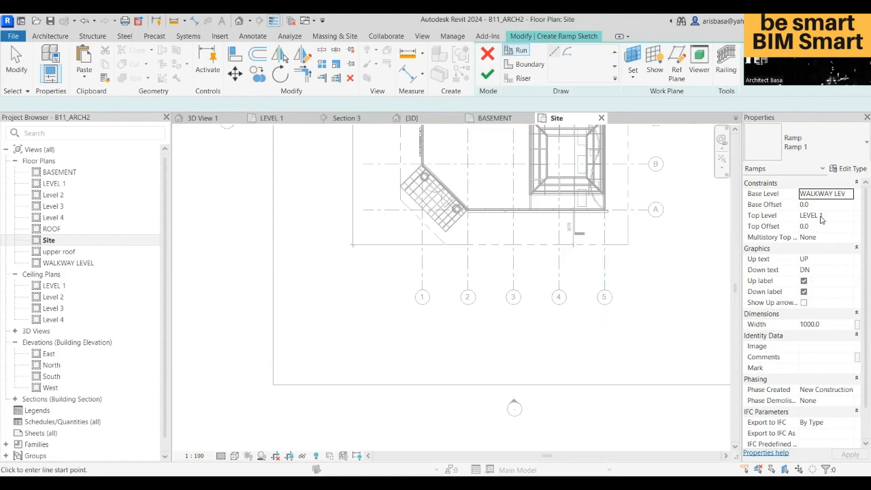
{"action": "left_click", "coordinate": [850, 194]}
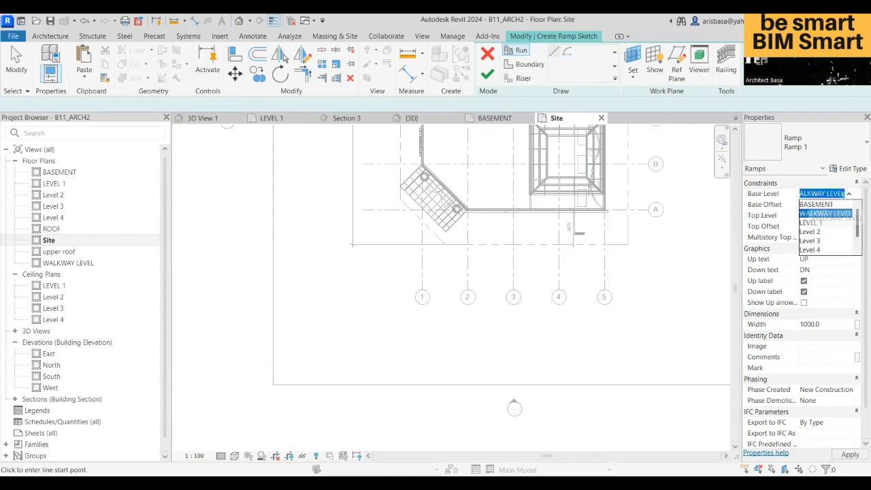
{"action": "left_click", "coordinate": [830, 215]}
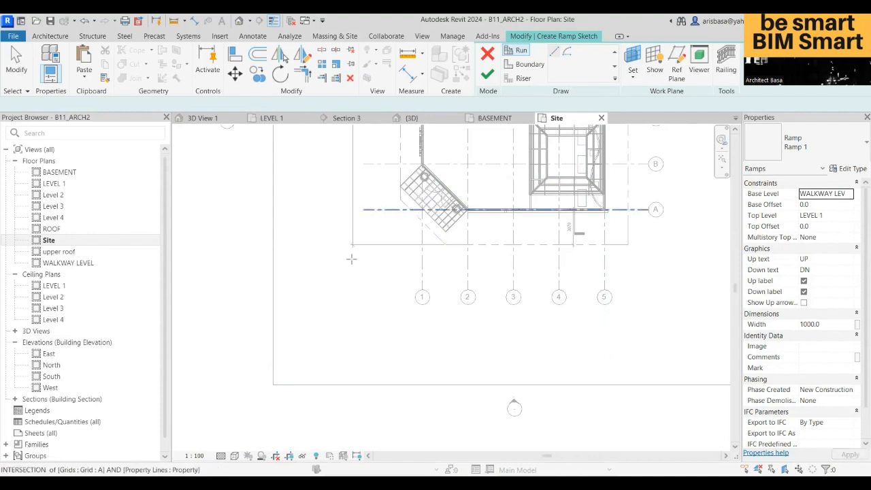
Step: Try a diagonal 12000 mm ramp run at 45° from the site's outer edge towards the building's angled entrance corner
{"action": "left_click", "coordinate": [277, 323]}
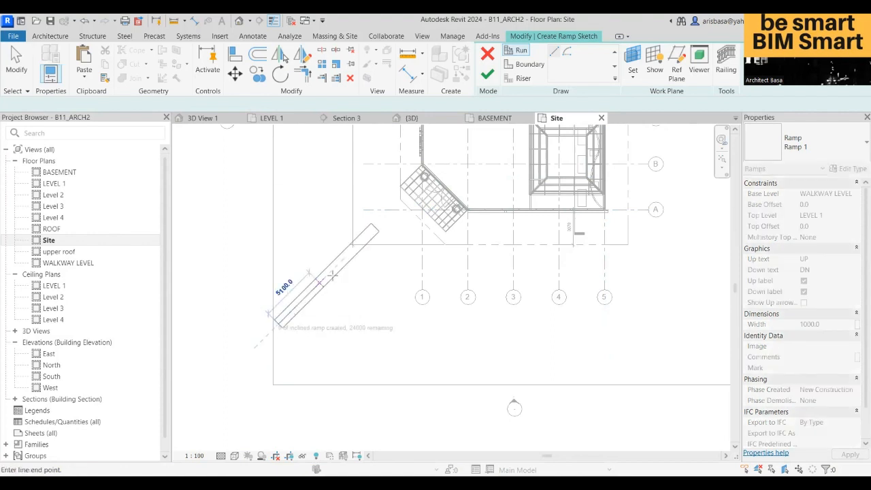
{"action": "left_click", "coordinate": [383, 246]}
{"action": "middle_click_drag", "start_coordinate": [340, 311], "coordinate": [468, 337]}
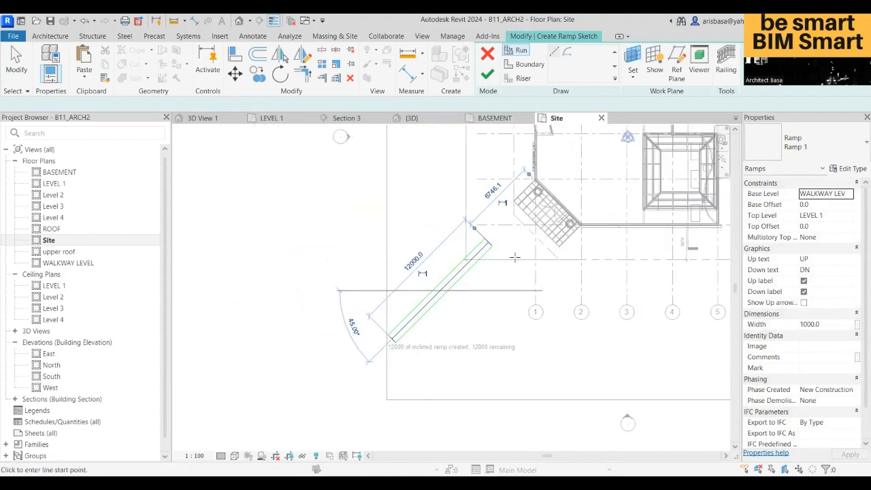
{"action": "scroll", "coordinate": [496, 294], "scroll_direction": "down", "scroll_amount": 2}
{"action": "middle_click_drag", "start_coordinate": [504, 321], "coordinate": [513, 385]}
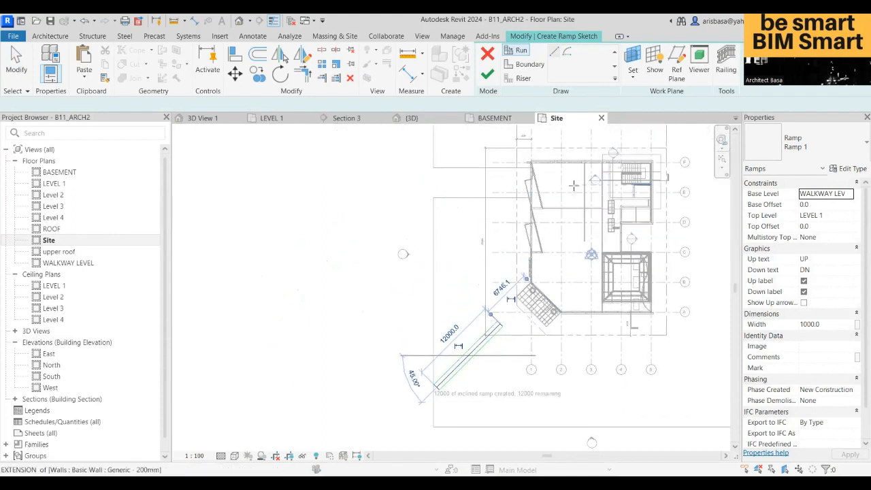
{"action": "scroll", "coordinate": [638, 322], "scroll_direction": "up", "scroll_amount": 2}
{"action": "middle_click_drag", "start_coordinate": [638, 322], "coordinate": [584, 224]}
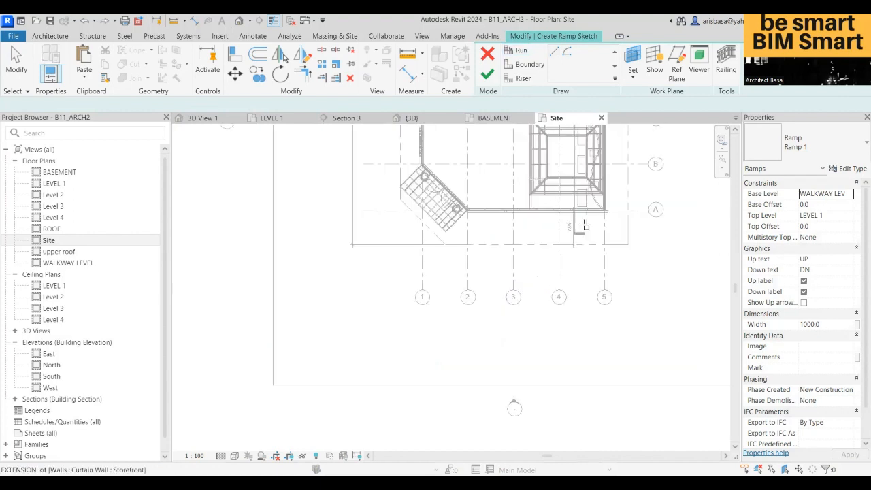
{"action": "scroll", "coordinate": [534, 320], "scroll_direction": "down", "scroll_amount": 1}
{"action": "middle_click_drag", "start_coordinate": [534, 319], "coordinate": [549, 360]}
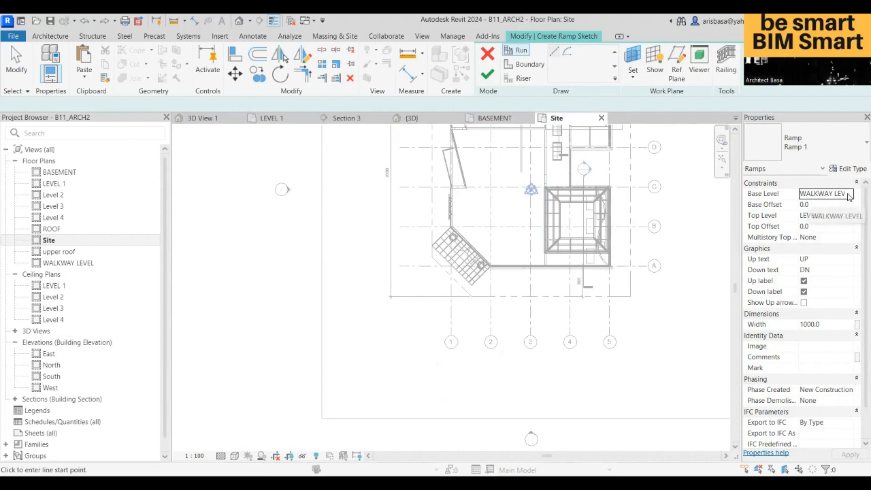
Step: Set the ramp's base level to BASEMENT, its top level to WALKWAY LEVEL and its width to 3000 mm
{"action": "left_click", "coordinate": [848, 195]}
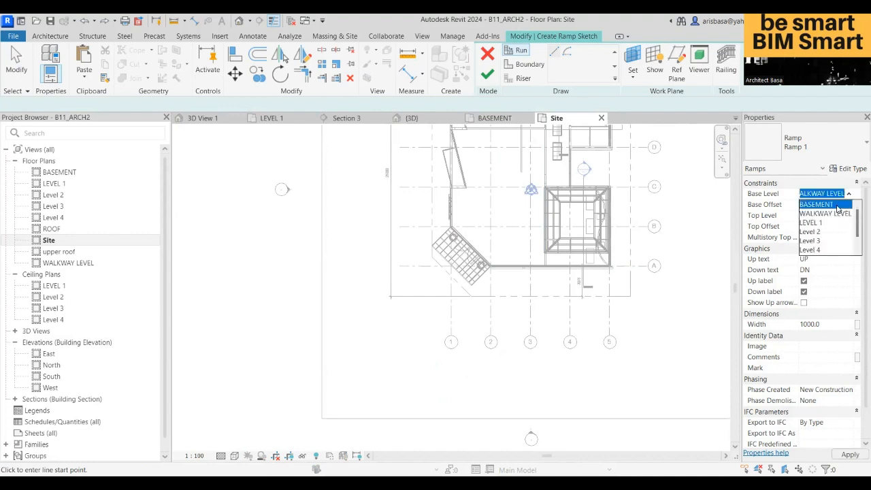
{"action": "left_click", "coordinate": [836, 204]}
{"action": "left_click", "coordinate": [850, 216]}
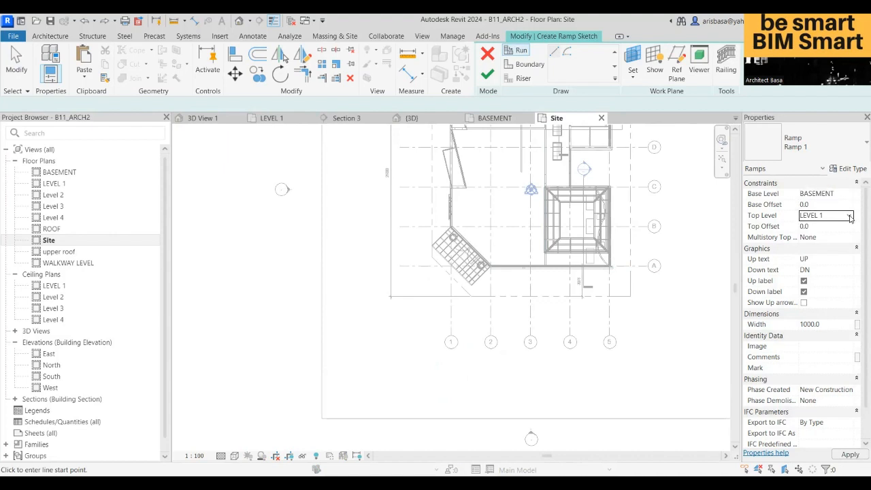
{"action": "left_click", "coordinate": [850, 216]}
{"action": "left_click", "coordinate": [839, 242]}
{"action": "scroll", "coordinate": [624, 315], "scroll_direction": "up", "scroll_amount": 4}
{"action": "scroll", "coordinate": [507, 271], "scroll_direction": "up", "scroll_amount": 2}
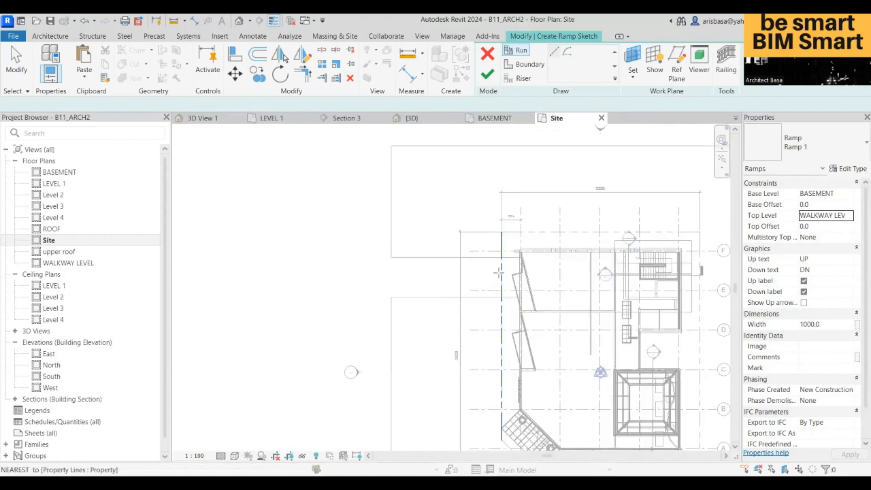
{"action": "scroll", "coordinate": [498, 273], "scroll_direction": "up", "scroll_amount": 3}
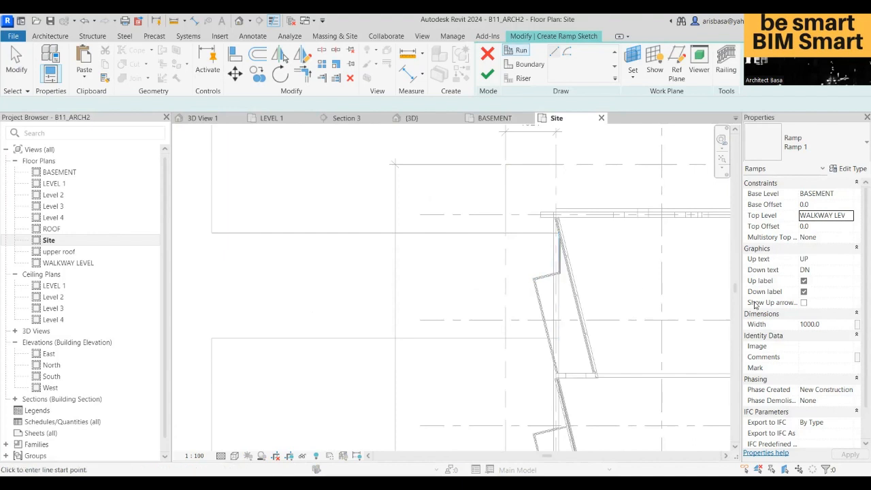
{"action": "left_click", "coordinate": [824, 325]}
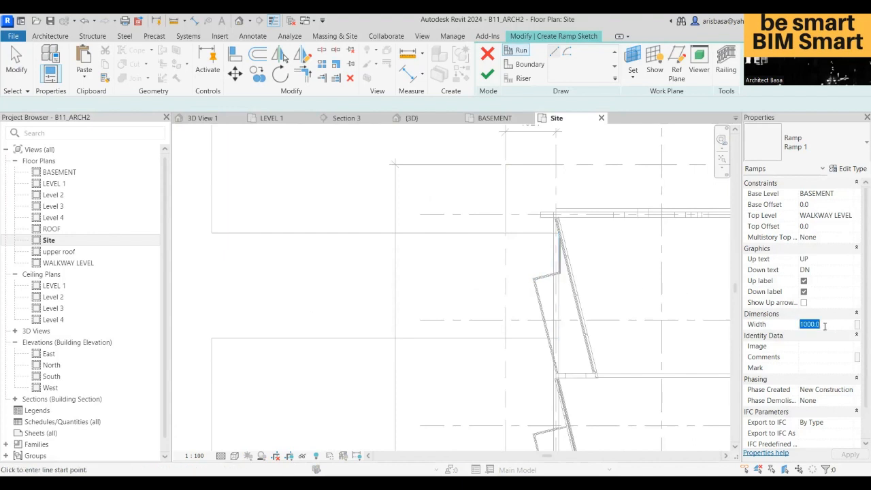
{"action": "type", "text": "3"}
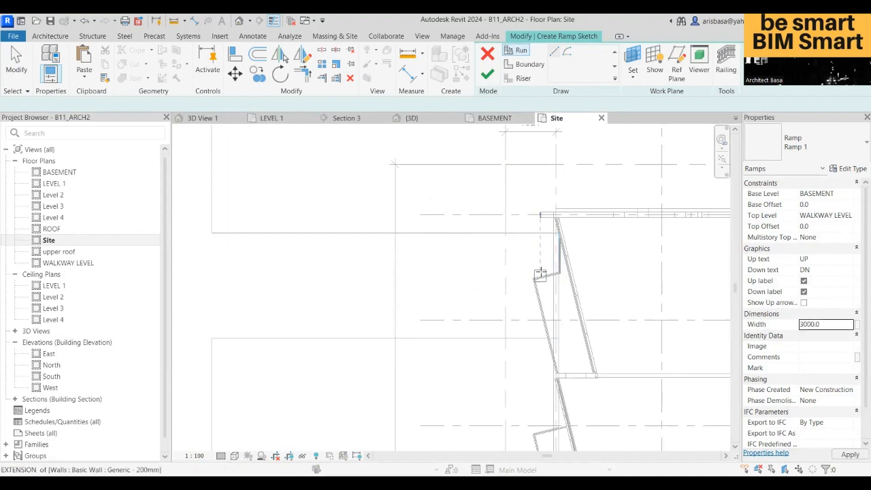
Step: Draw a horizontal 12000 mm ramp run from the grid 1 wall outward along the access strip, finish it and show it in 3D
{"action": "left_click", "coordinate": [559, 286]}
{"action": "scroll", "coordinate": [414, 278], "scroll_direction": "down", "scroll_amount": 2}
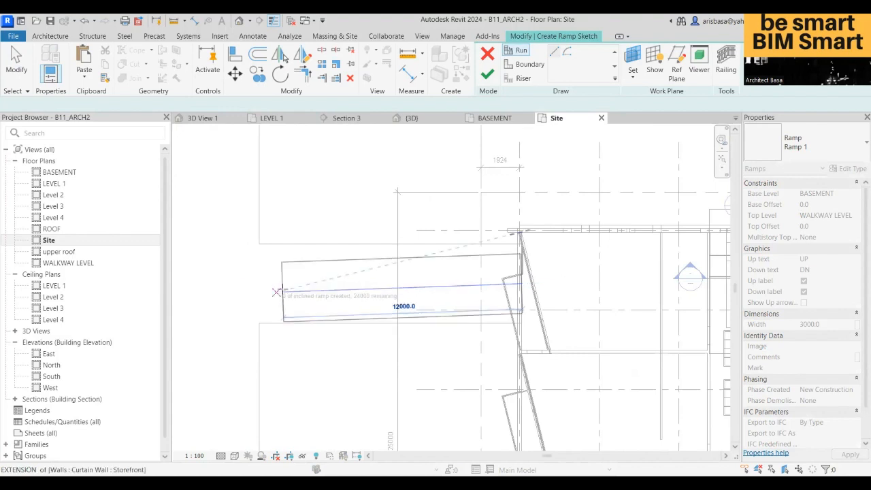
{"action": "left_click", "coordinate": [283, 283]}
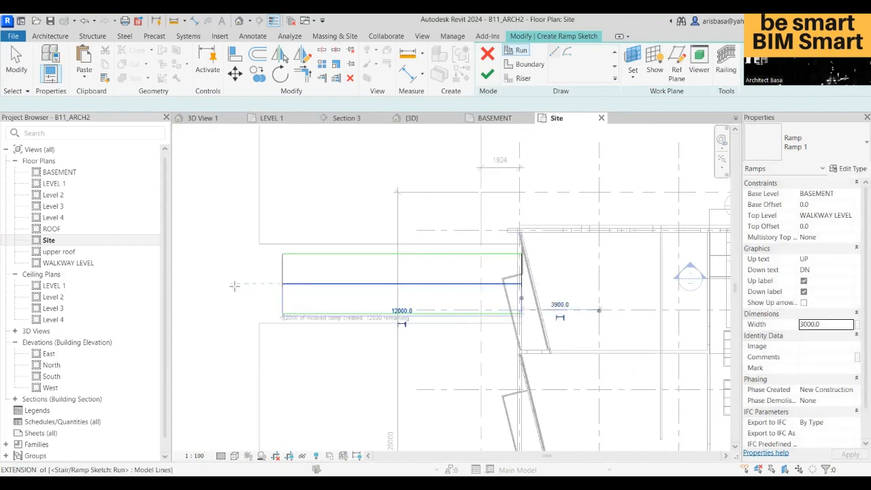
{"action": "middle_click_drag", "start_coordinate": [299, 290], "coordinate": [351, 288]}
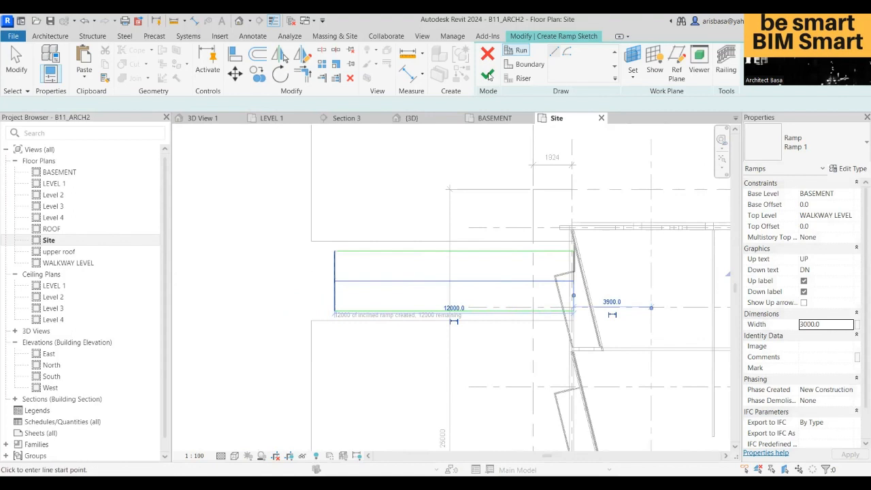
{"action": "scroll", "coordinate": [361, 293], "scroll_direction": "down", "scroll_amount": 2}
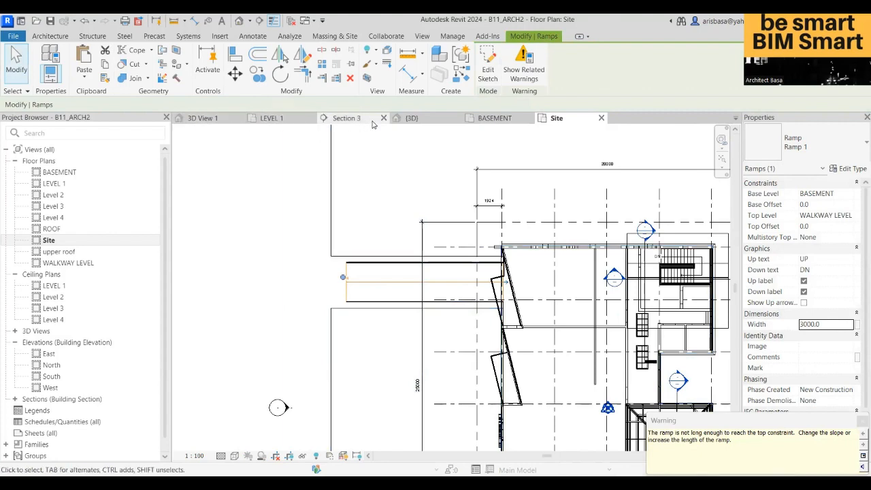
{"action": "left_click", "coordinate": [411, 118]}
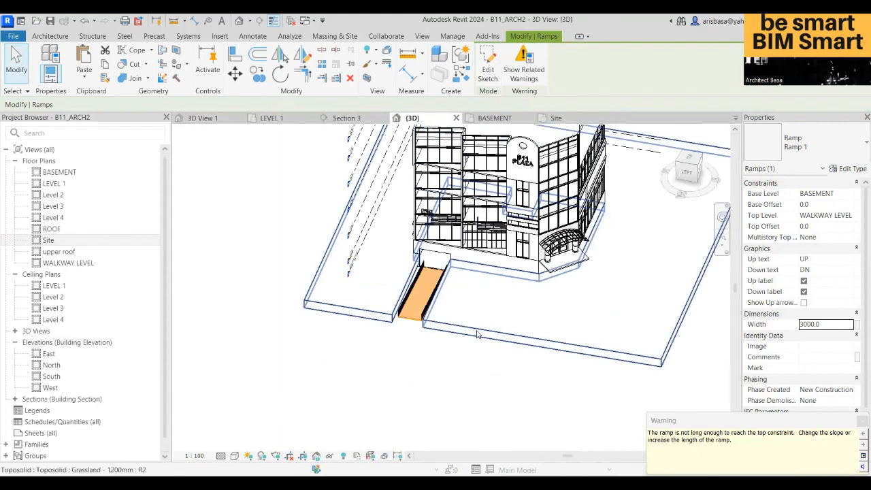
Step: Delete the pipe railings on both sides of the new ramp
{"action": "middle_click_drag", "start_coordinate": [477, 335], "coordinate": [592, 288], "text": "shift"}
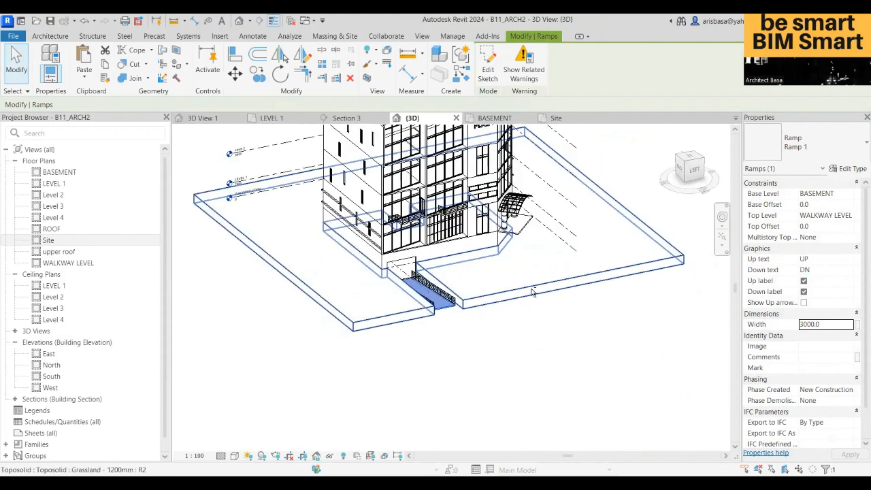
{"action": "scroll", "coordinate": [434, 294], "scroll_direction": "up", "scroll_amount": 3}
{"action": "middle_click_drag", "start_coordinate": [435, 294], "coordinate": [358, 296], "text": "shift"}
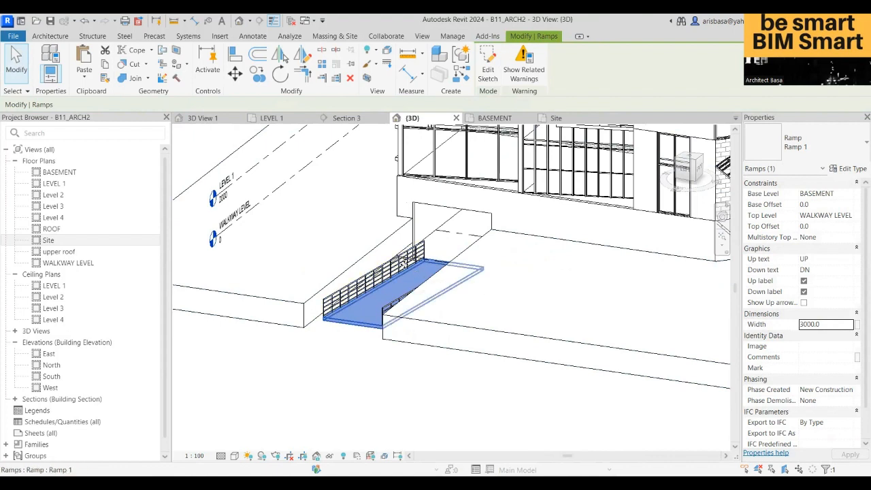
{"action": "left_click", "coordinate": [402, 268]}
{"action": "key", "text": "Escape"}
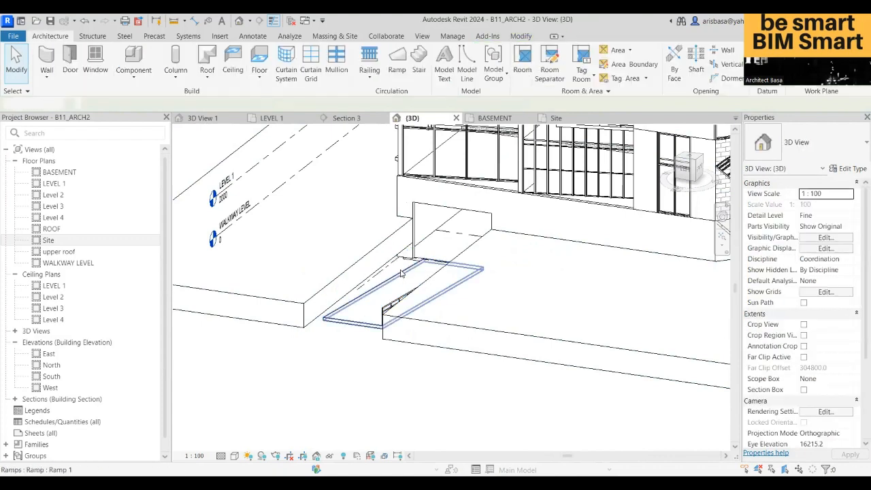
{"action": "middle_click_drag", "start_coordinate": [402, 291], "coordinate": [484, 299], "text": "shift"}
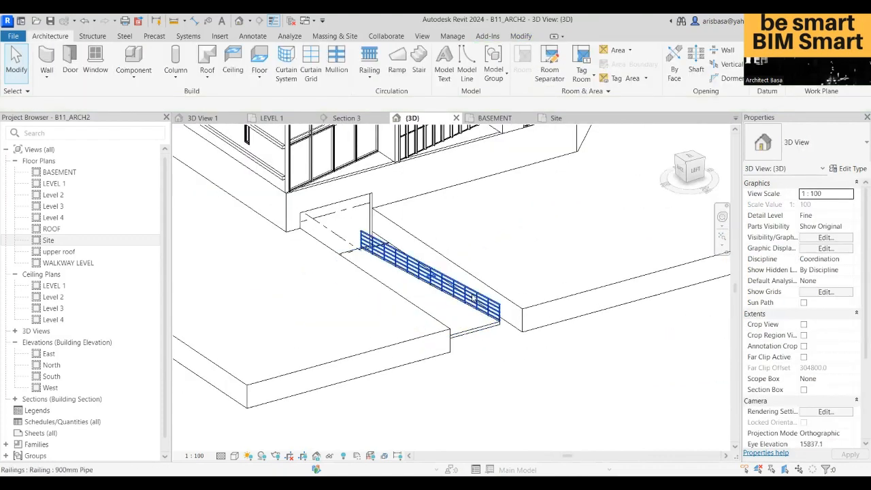
{"action": "left_click", "coordinate": [430, 277]}
{"action": "key", "text": "Delete"}
Step: Review the ramp's instance and type properties, including the choices for its ramp material
{"action": "left_click", "coordinate": [455, 325]}
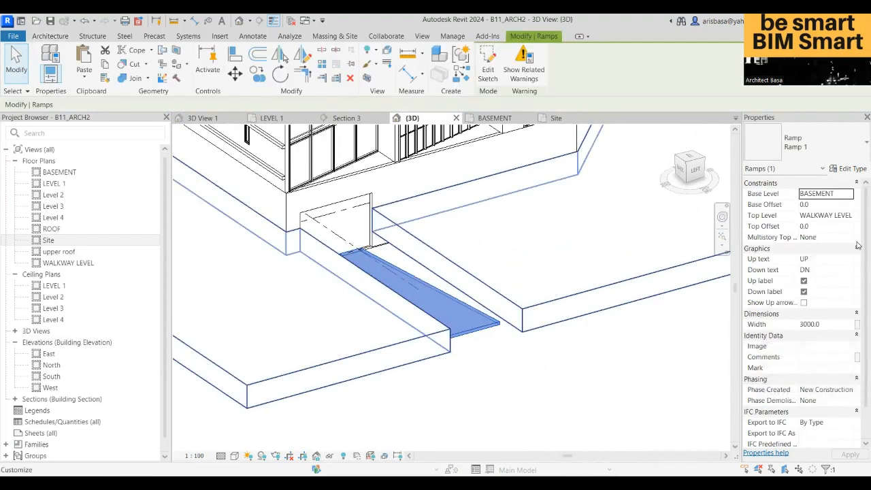
{"action": "scroll", "coordinate": [858, 245], "scroll_direction": "down", "scroll_amount": 2}
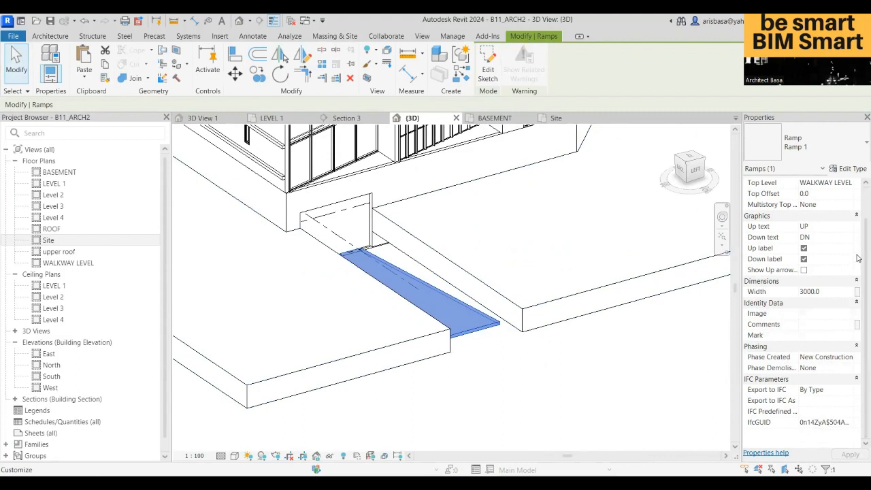
{"action": "scroll", "coordinate": [859, 247], "scroll_direction": "up", "scroll_amount": 2}
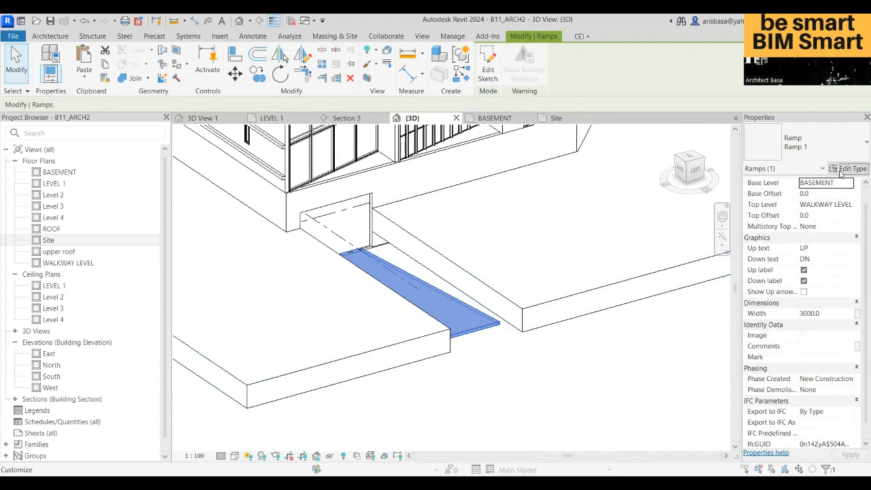
{"action": "left_click", "coordinate": [851, 169]}
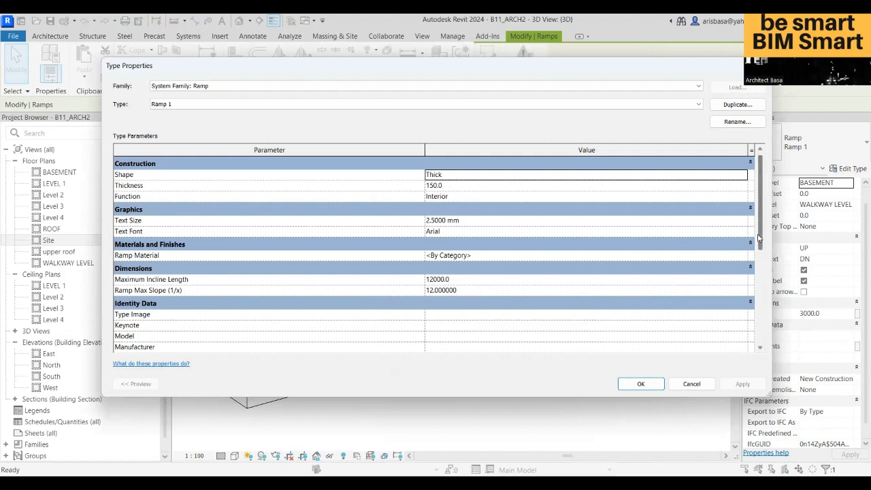
{"action": "scroll", "coordinate": [760, 240], "scroll_direction": "down", "scroll_amount": 5}
{"action": "scroll", "coordinate": [747, 286], "scroll_direction": "up", "scroll_amount": 5}
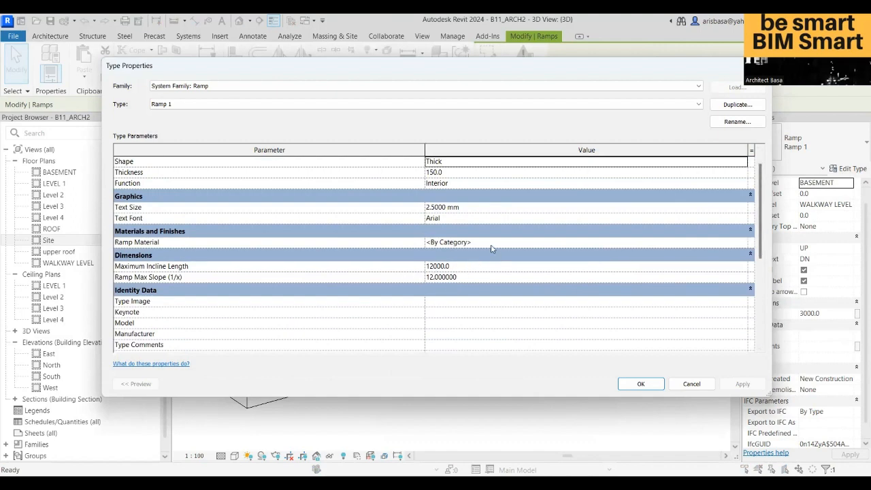
{"action": "left_click", "coordinate": [742, 244]}
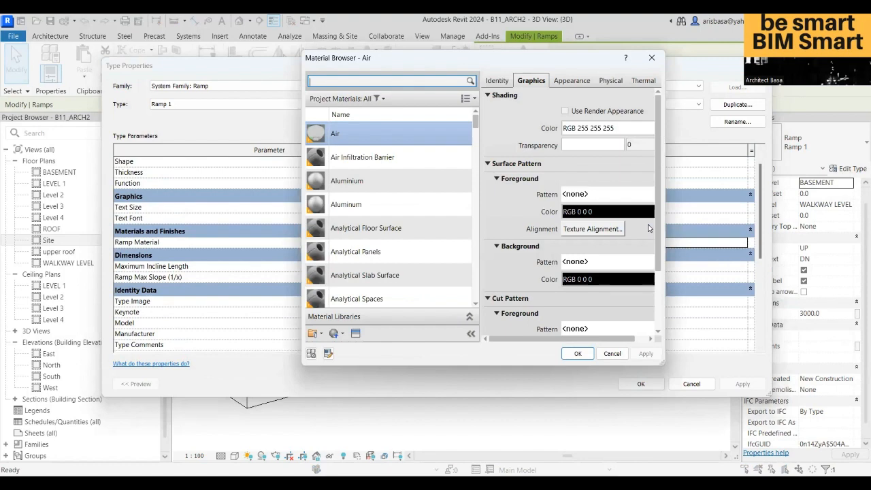
{"action": "left_click", "coordinate": [654, 61]}
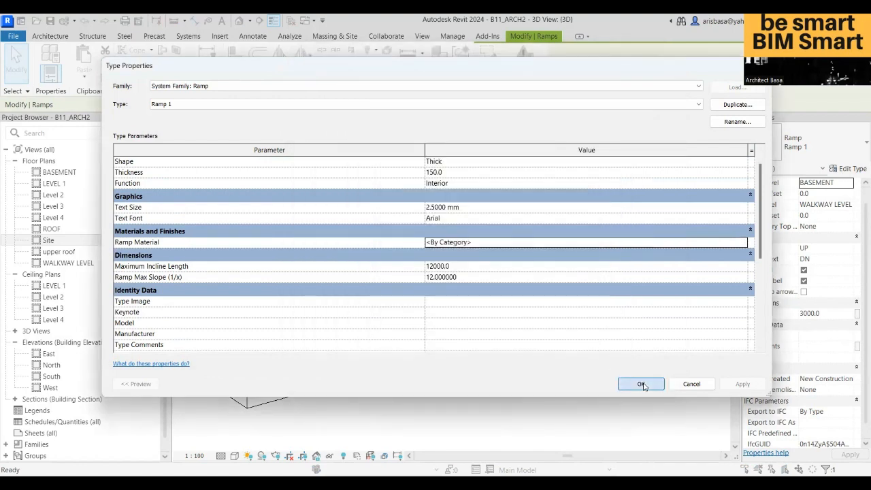
{"action": "key", "text": "Return"}
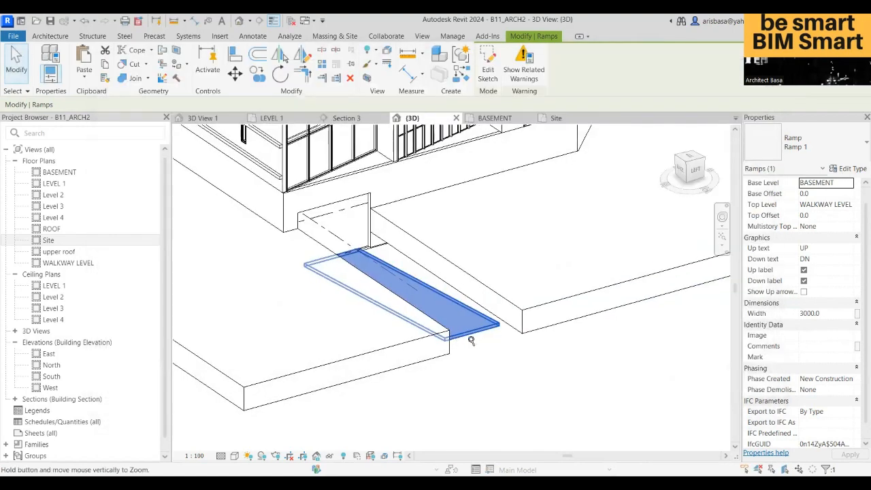
Step: Set the ramp's width to 4000 mm and check its fit in the access strip from several angles
{"action": "scroll", "coordinate": [411, 264], "scroll_direction": "up", "scroll_amount": 4}
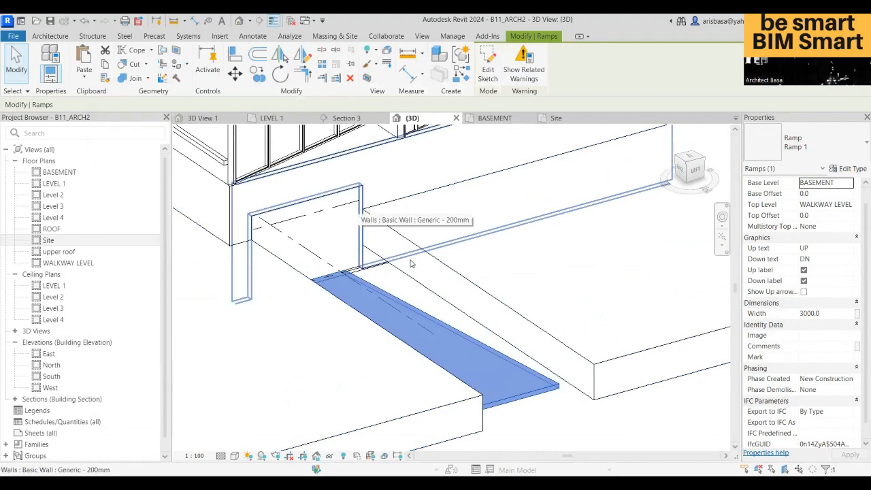
{"action": "middle_click_drag", "start_coordinate": [412, 264], "coordinate": [391, 306], "text": "shift"}
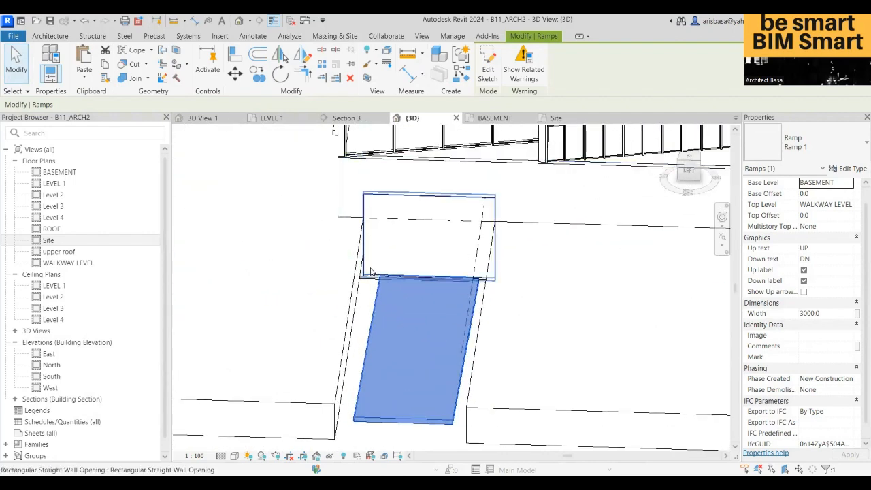
{"action": "left_click", "coordinate": [814, 314]}
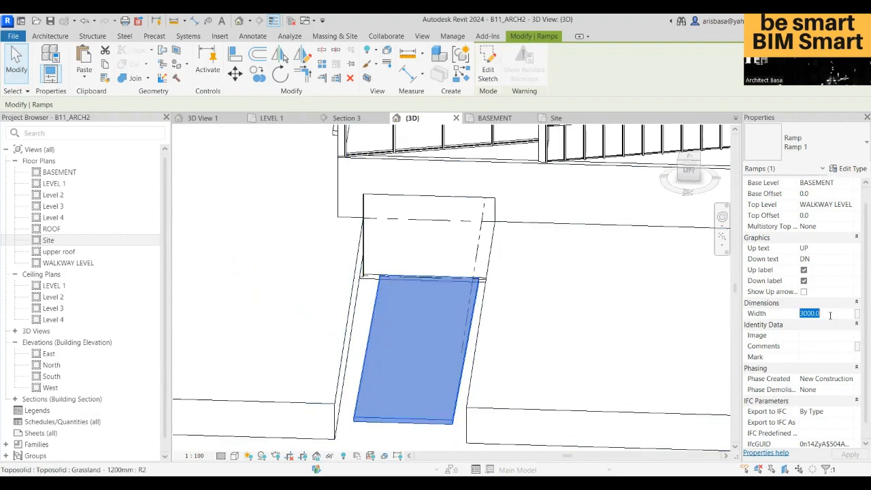
{"action": "type", "text": "4"}
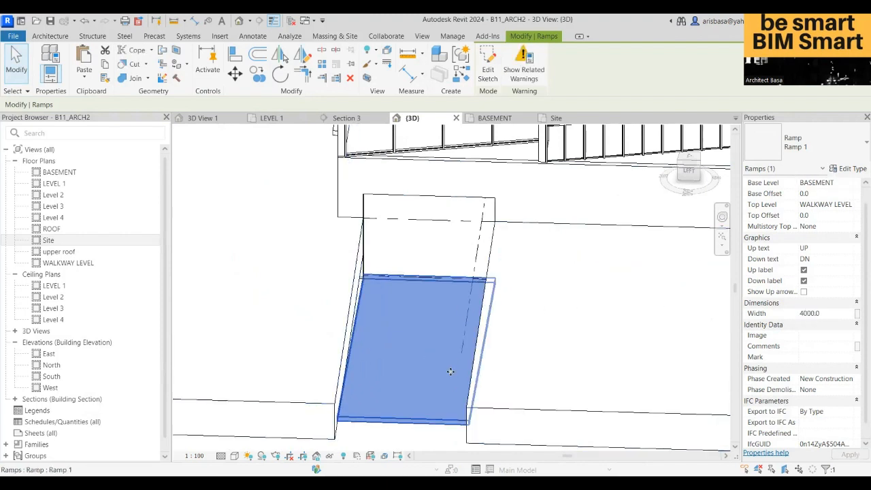
{"action": "middle_click_drag", "start_coordinate": [462, 381], "coordinate": [406, 359], "text": "shift"}
{"action": "middle_click_drag", "start_coordinate": [435, 322], "coordinate": [457, 313], "text": "shift"}
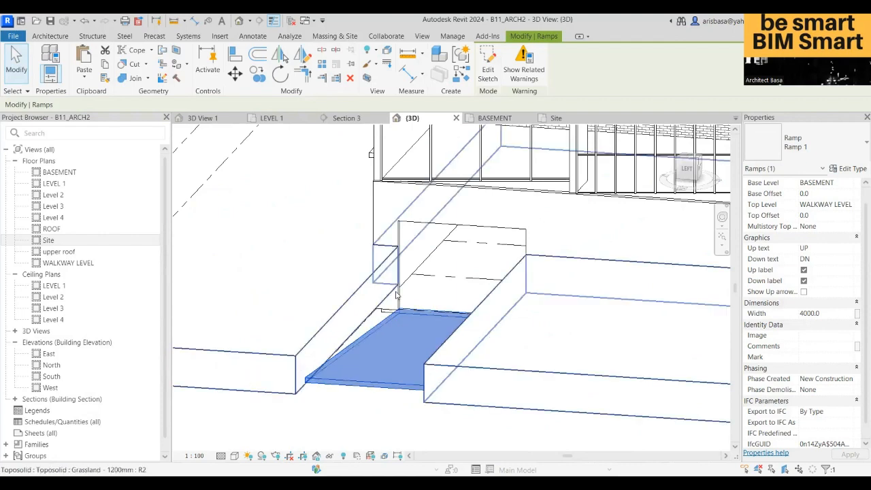
{"action": "middle_click_drag", "start_coordinate": [397, 294], "coordinate": [362, 277], "text": "shift"}
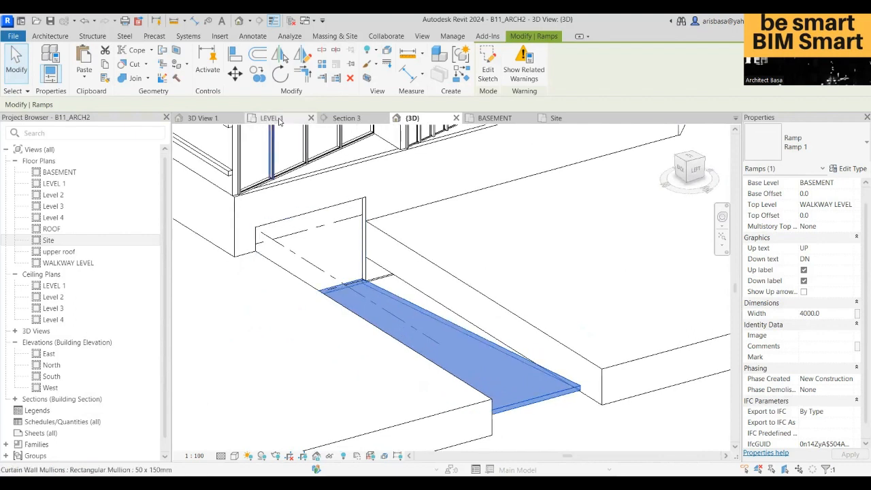
Step: Draw a Generic - 200mm wall about 13073 mm long in the Site plan, along the ramp's upper edge from the building to the toposolid's outer edge
{"action": "left_click", "coordinate": [568, 120]}
{"action": "scroll", "coordinate": [494, 288], "scroll_direction": "up", "scroll_amount": 3}
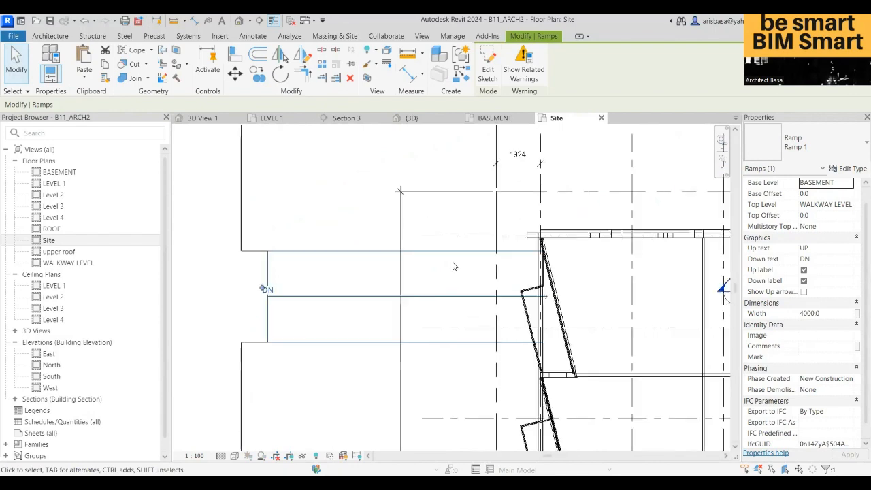
{"action": "middle_click_drag", "start_coordinate": [467, 273], "coordinate": [533, 285]}
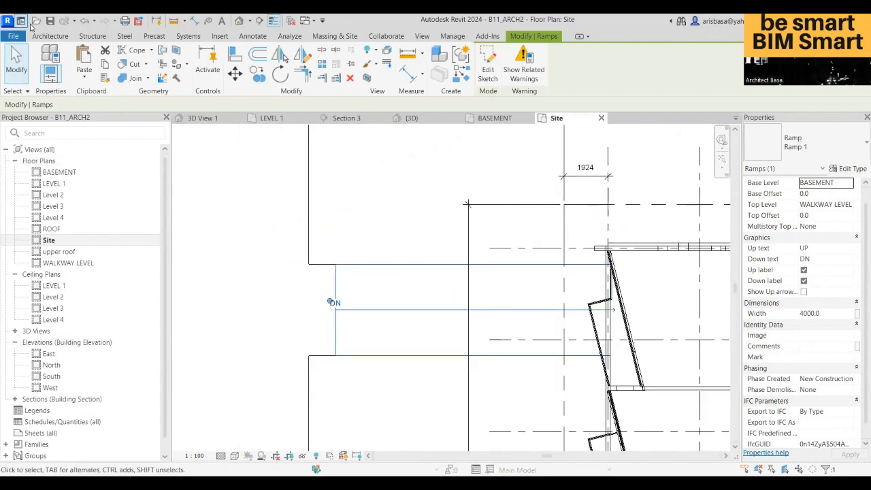
{"action": "left_click", "coordinate": [54, 38]}
{"action": "left_click", "coordinate": [46, 74]}
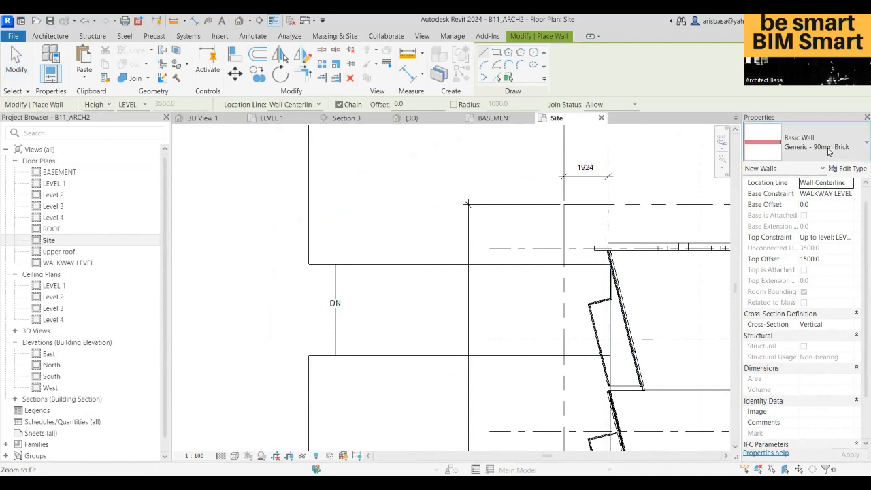
{"action": "left_click", "coordinate": [825, 151]}
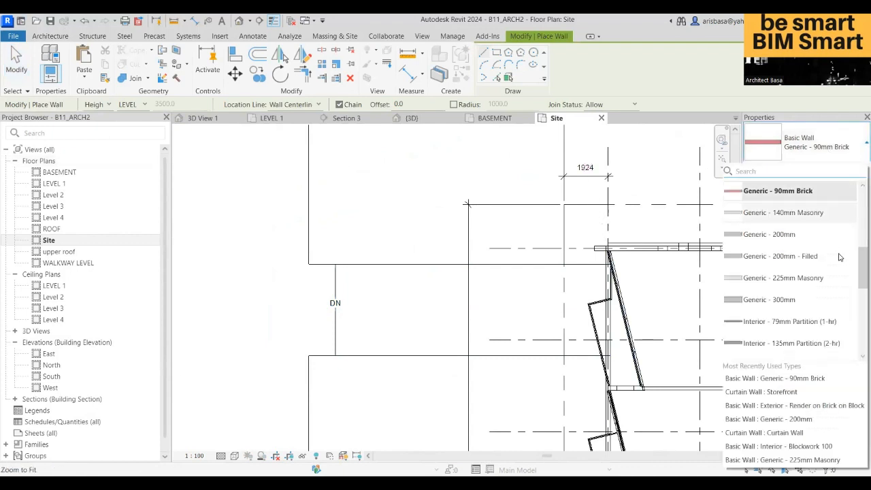
{"action": "left_click", "coordinate": [800, 240]}
{"action": "scroll", "coordinate": [595, 278], "scroll_direction": "up", "scroll_amount": 3}
{"action": "left_click", "coordinate": [617, 254]}
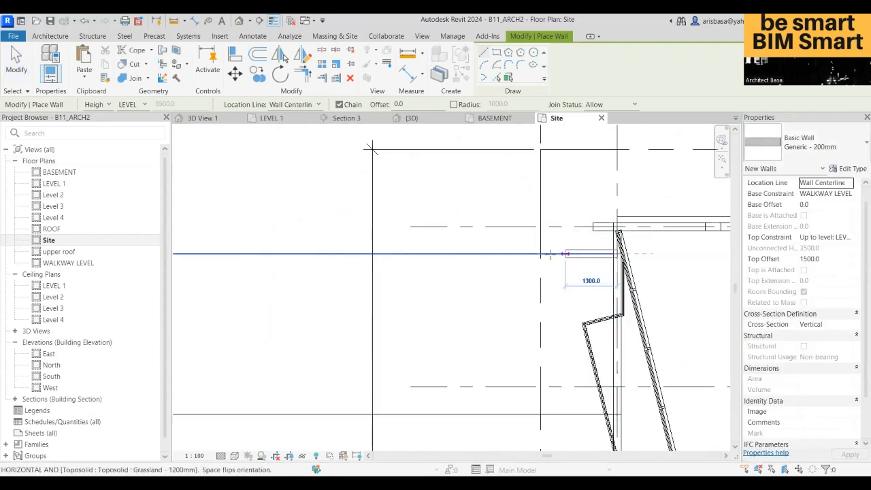
{"action": "scroll", "coordinate": [556, 257], "scroll_direction": "down", "scroll_amount": 1}
{"action": "middle_click_drag", "start_coordinate": [557, 259], "coordinate": [723, 266]}
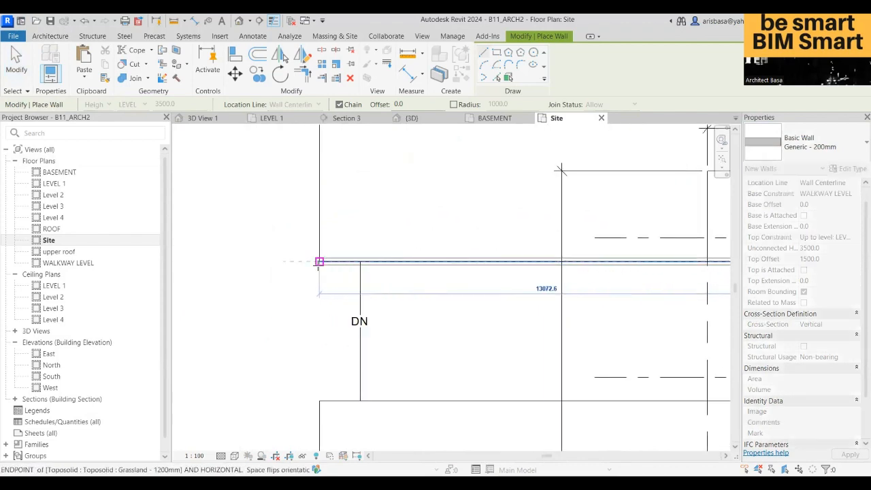
{"action": "left_click", "coordinate": [319, 261]}
{"action": "scroll", "coordinate": [352, 272], "scroll_direction": "down", "scroll_amount": 2}
{"action": "key", "text": "Escape"}
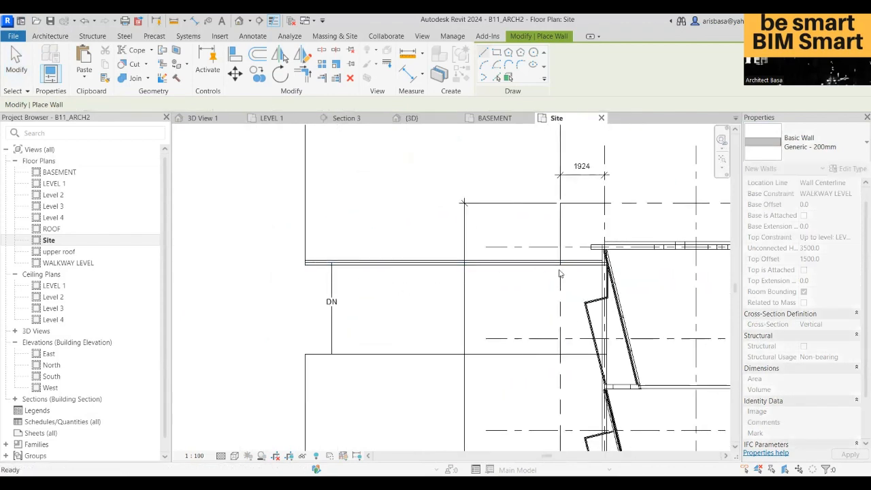
{"action": "key", "text": "Escape"}
Step: Set the new ramp-side wall's base constraint to BASEMENT, top constraint to WALKWAY LEVEL and top offset to 1000 mm, and view it in 3D
{"action": "scroll", "coordinate": [585, 267], "scroll_direction": "up", "scroll_amount": 2}
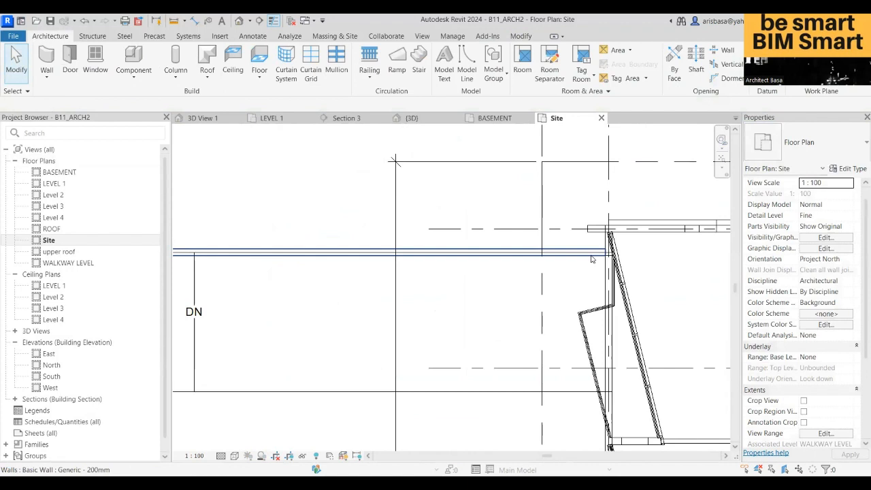
{"action": "left_click", "coordinate": [591, 259]}
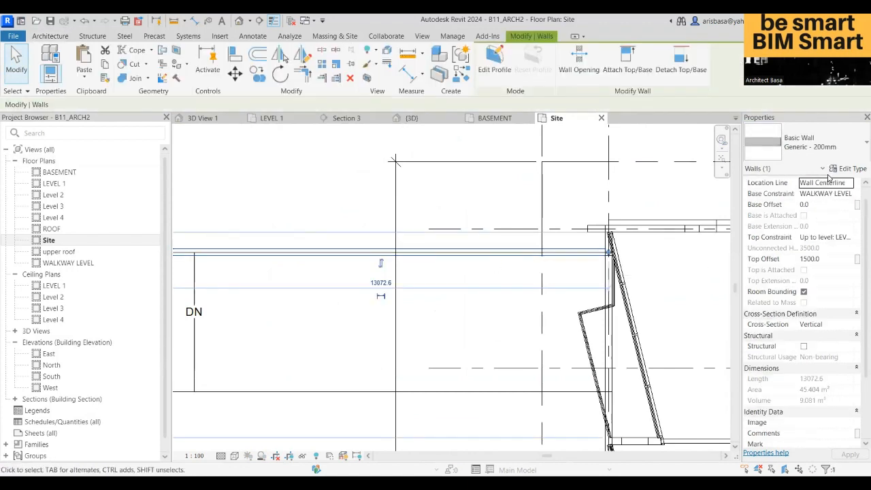
{"action": "left_click", "coordinate": [848, 185]}
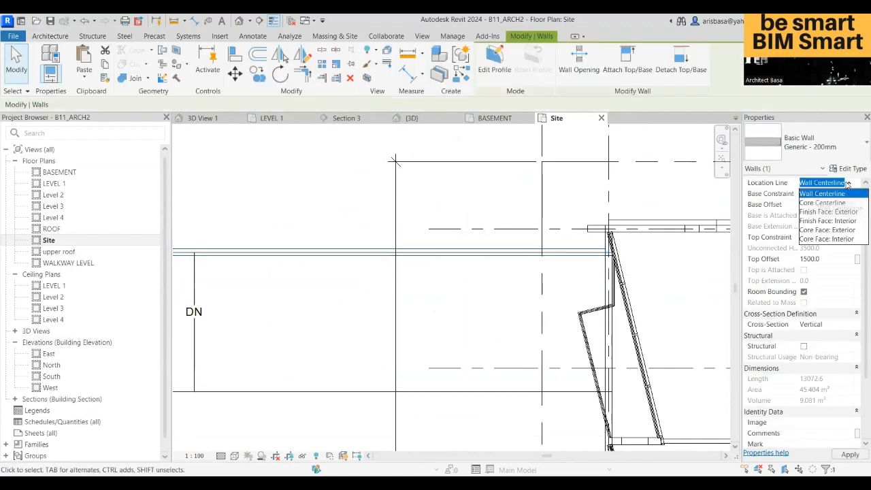
{"action": "left_click", "coordinate": [850, 196]}
{"action": "left_click", "coordinate": [850, 194]}
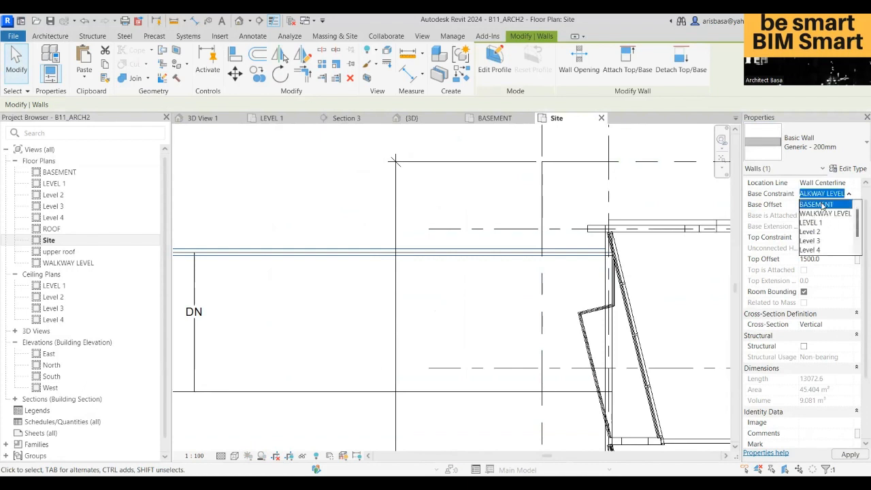
{"action": "left_click", "coordinate": [823, 205]}
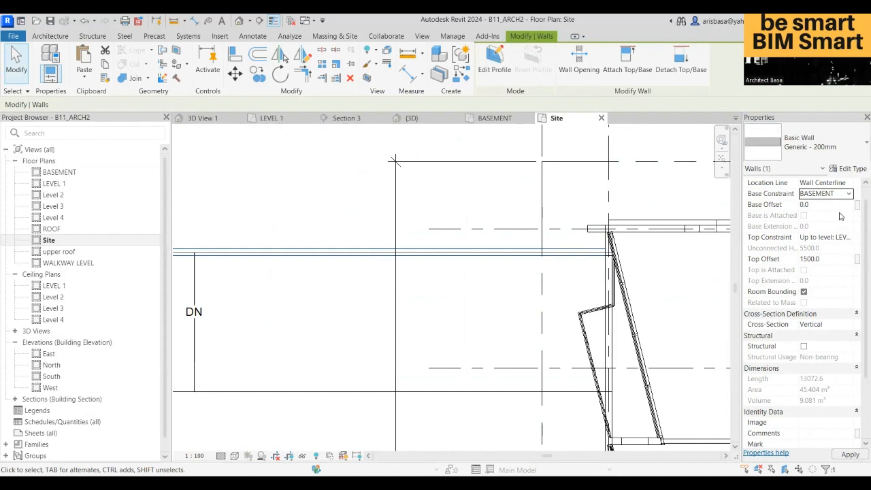
{"action": "left_click", "coordinate": [850, 240]}
{"action": "left_click", "coordinate": [849, 237]}
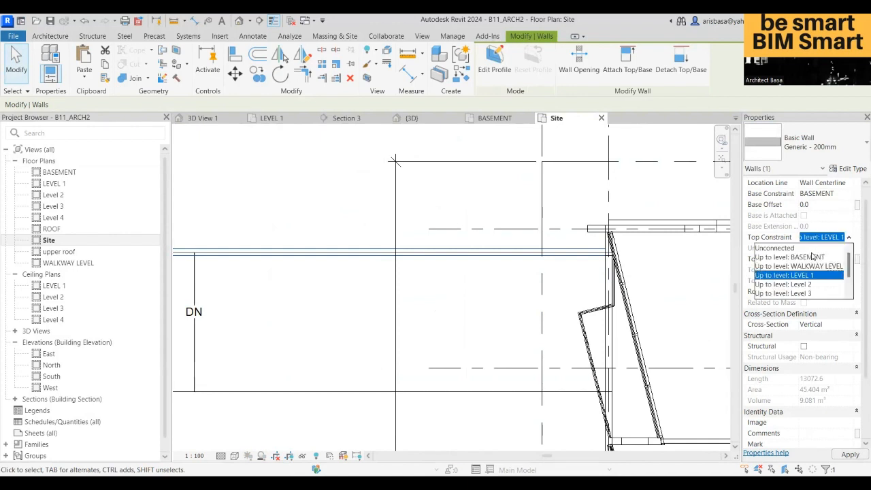
{"action": "left_click", "coordinate": [811, 267]}
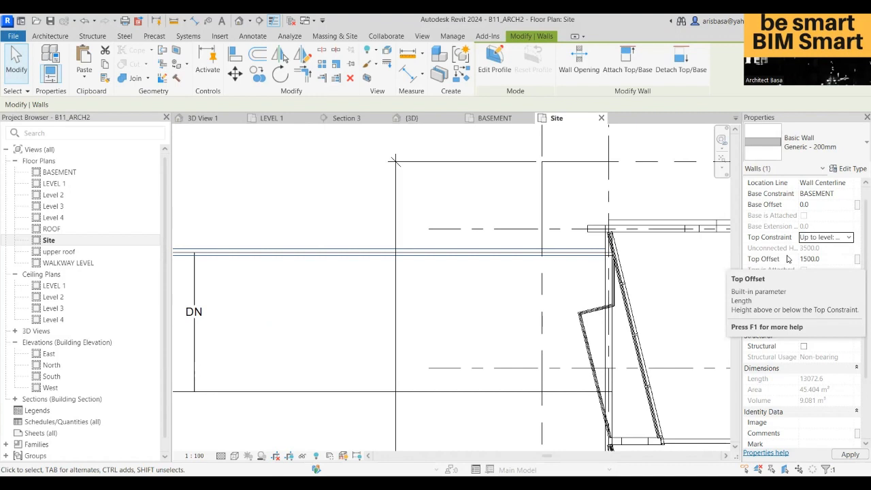
{"action": "left_click", "coordinate": [839, 262]}
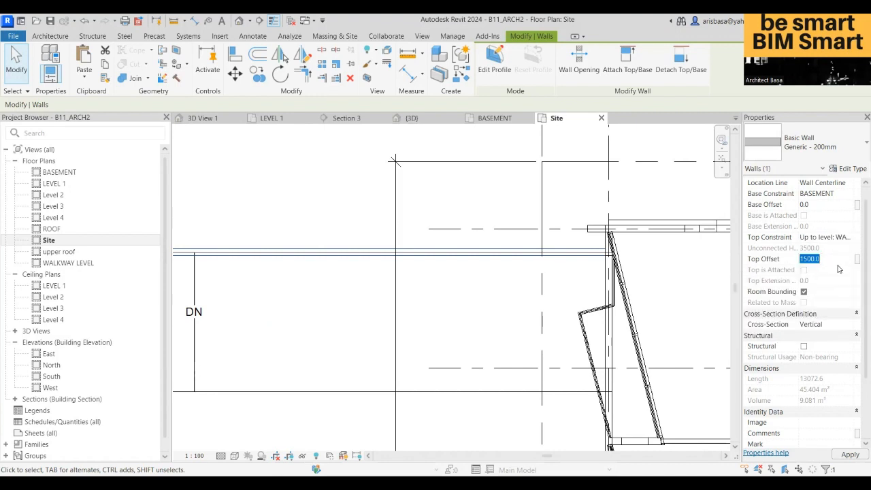
{"action": "type", "text": "1"}
{"action": "left_click", "coordinate": [849, 454]}
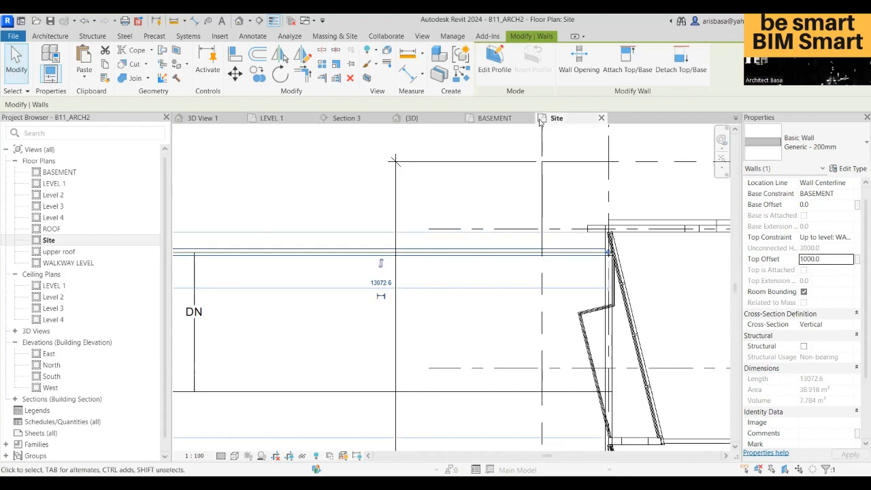
{"action": "mouse_move", "coordinate": [518, 278]}
{"action": "middle_mouse_down"}
{"action": "mouse_move", "coordinate": [605, 288]}
{"action": "mouse_move", "coordinate": [564, 307]}
{"action": "mouse_move", "coordinate": [450, 298]}
{"action": "mouse_move", "coordinate": [412, 370]}
{"action": "mouse_move", "coordinate": [501, 371]}
{"action": "mouse_move", "coordinate": [559, 403]}
{"action": "mouse_move", "coordinate": [535, 418]}
{"action": "mouse_move", "coordinate": [535, 444]}
{"action": "mouse_move", "coordinate": [520, 445]}
{"action": "mouse_move", "coordinate": [542, 446]}
{"action": "middle_mouse_up"}
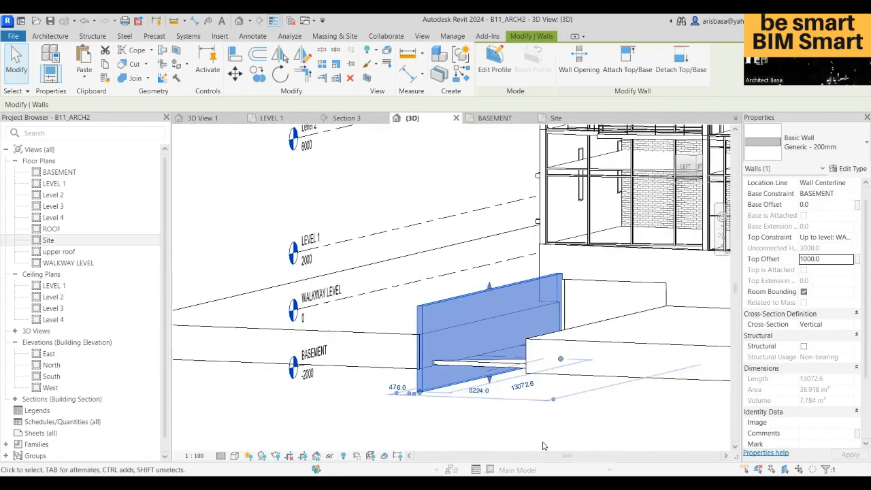
Step: Open the ramp-side wall's profile for editing in 3D and add a sketch line picked from the ramp's sloping edge
{"action": "left_click", "coordinate": [494, 61]}
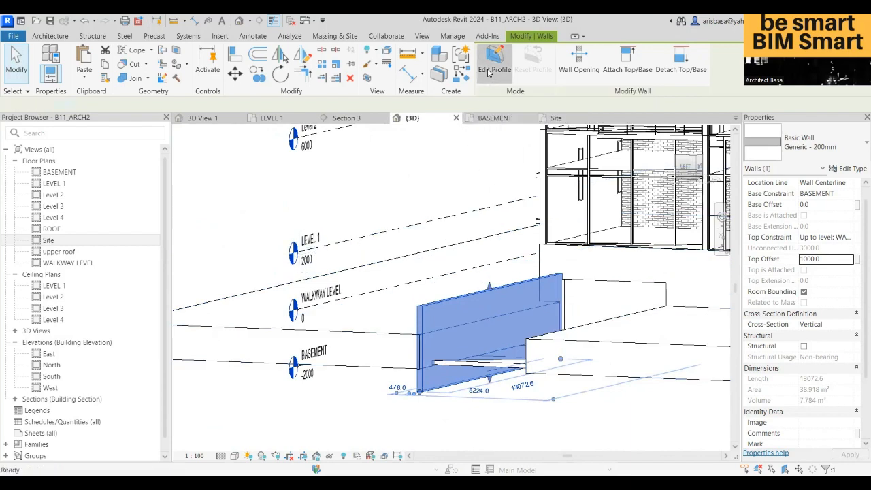
{"action": "middle_click_drag", "start_coordinate": [510, 396], "coordinate": [483, 368], "text": "shift"}
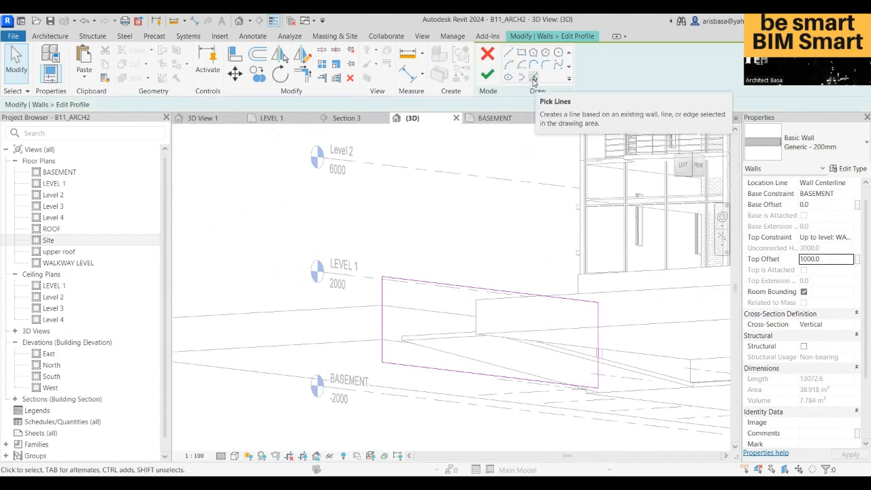
{"action": "left_click", "coordinate": [534, 79]}
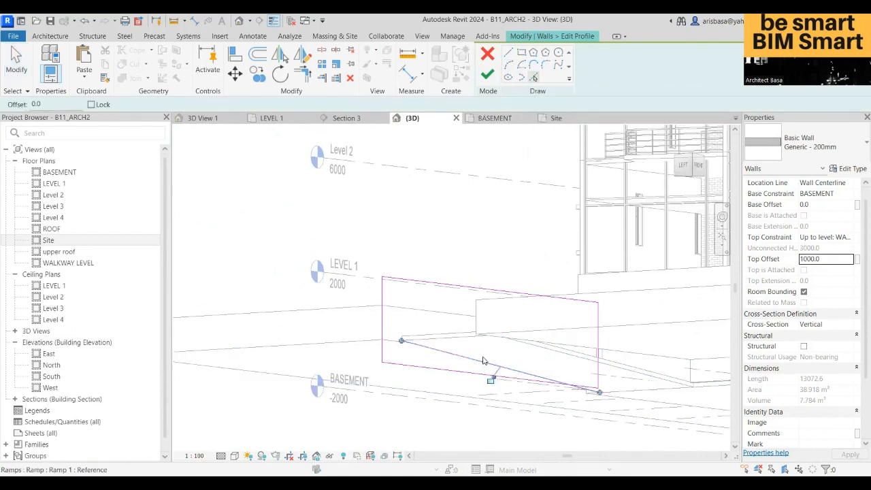
{"action": "scroll", "coordinate": [411, 347], "scroll_direction": "up", "scroll_amount": 4}
{"action": "middle_click_drag", "start_coordinate": [445, 357], "coordinate": [433, 371], "text": "shift"}
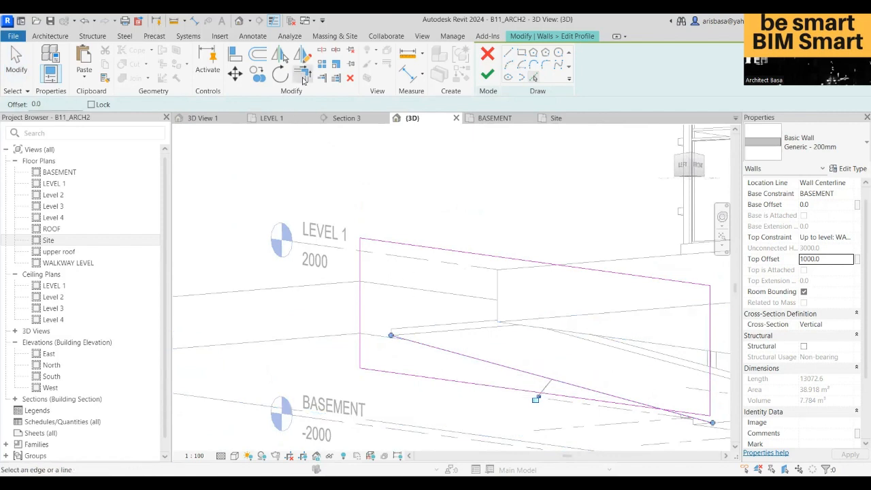
Step: Trim the wall profile's lines to corners so its bottom edge follows the ramp slope, and finish the profile edit
{"action": "left_click", "coordinate": [304, 80]}
{"action": "left_click", "coordinate": [361, 294]}
{"action": "left_click", "coordinate": [452, 347]}
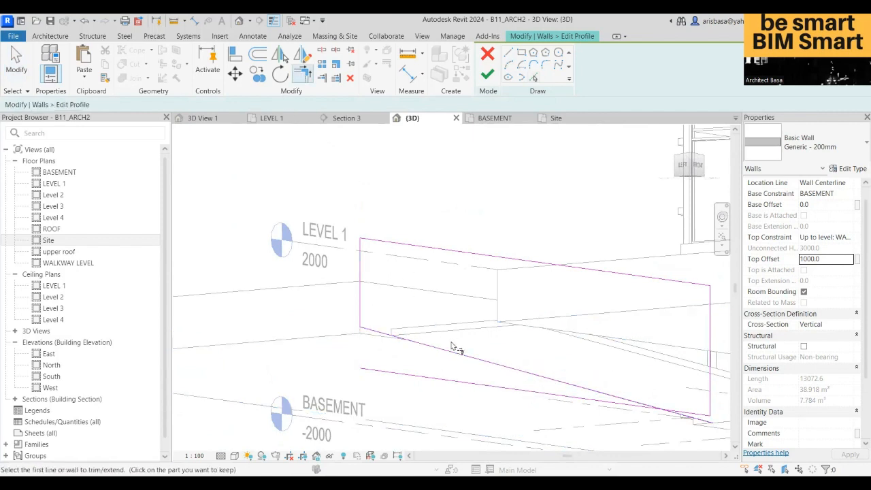
{"action": "left_click", "coordinate": [634, 402]}
{"action": "left_click", "coordinate": [682, 412]}
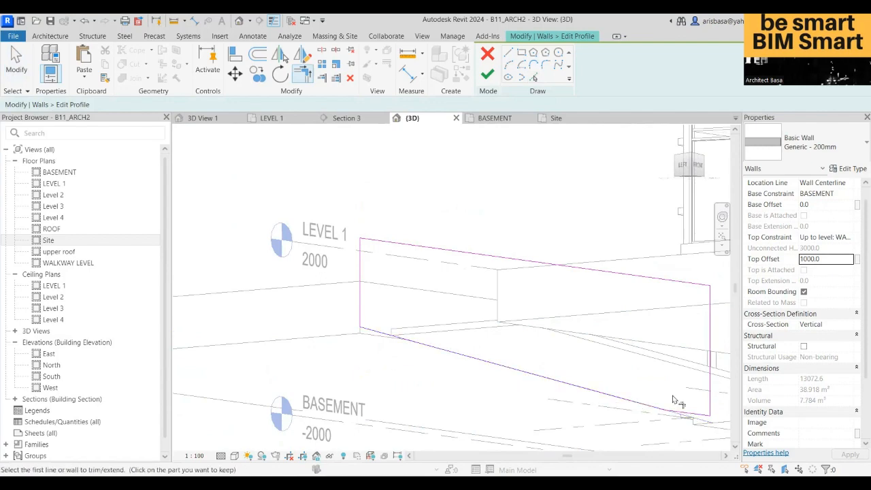
{"action": "middle_click_drag", "start_coordinate": [565, 356], "coordinate": [537, 354], "text": "shift"}
{"action": "left_click", "coordinate": [487, 73]}
{"action": "middle_click_drag", "start_coordinate": [545, 299], "coordinate": [531, 205], "text": "shift"}
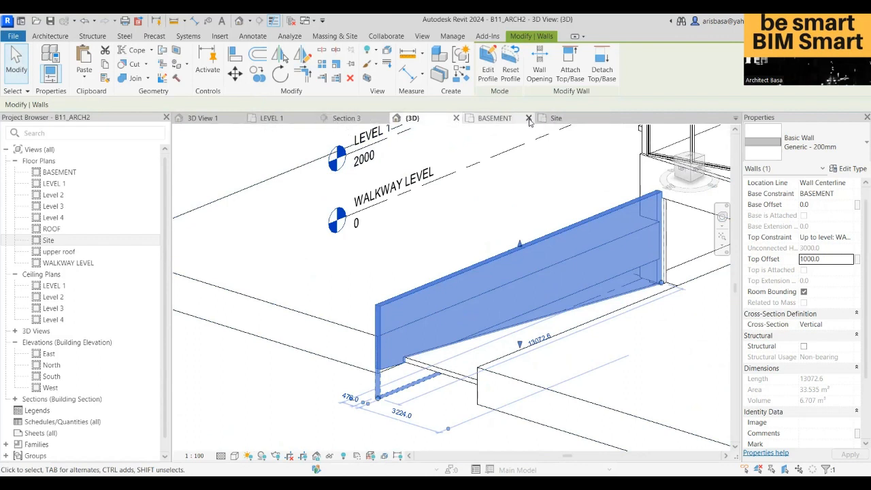
Step: Mirror a copy of the sloped side wall about the ramp's centerline in the Site plan and check it in 3D
{"action": "left_click", "coordinate": [557, 119]}
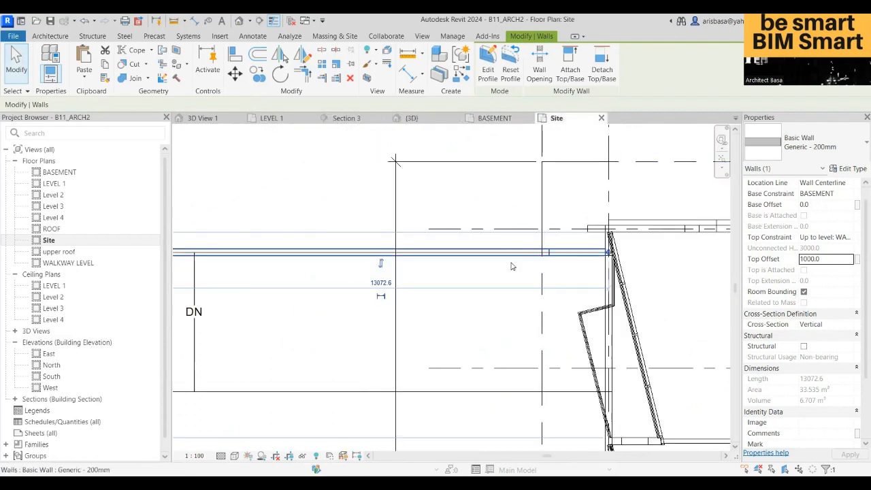
{"action": "scroll", "coordinate": [512, 266], "scroll_direction": "down", "scroll_amount": 2}
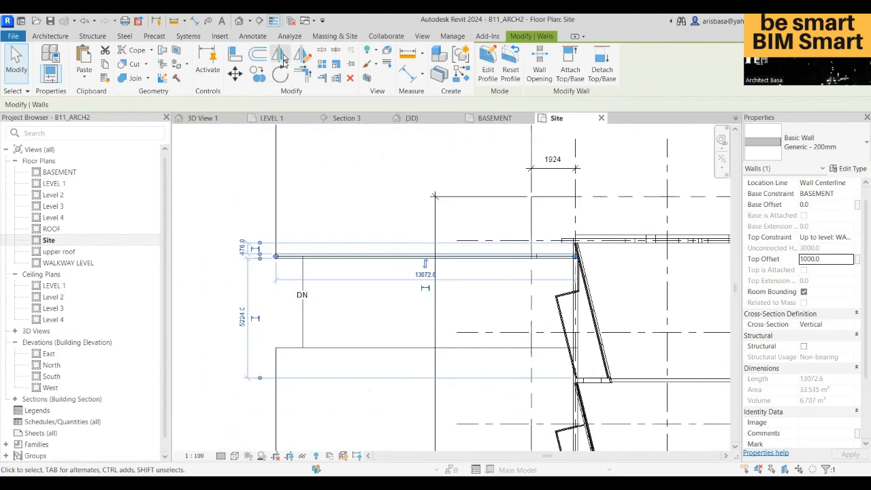
{"action": "left_click", "coordinate": [281, 57]}
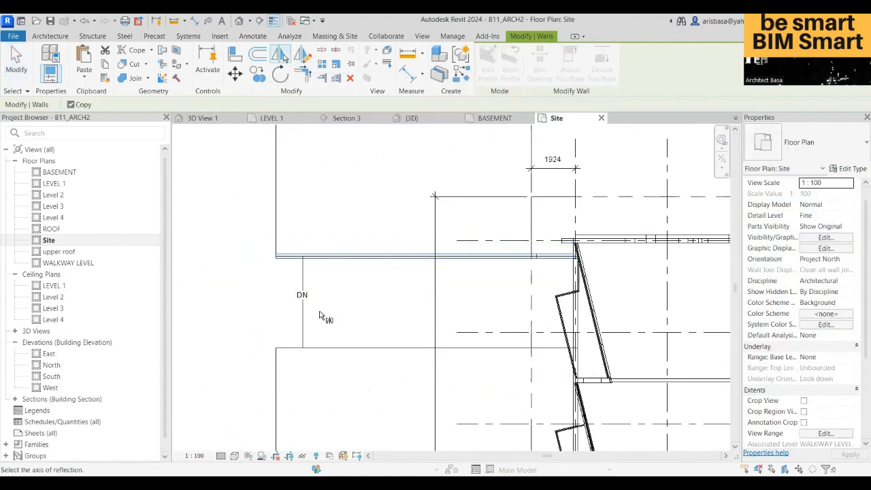
{"action": "key", "text": "Escape"}
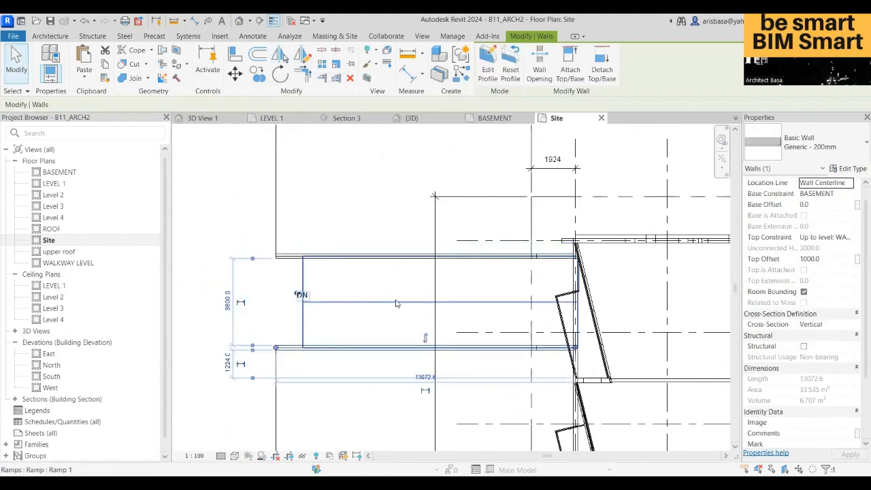
{"action": "left_click", "coordinate": [413, 121]}
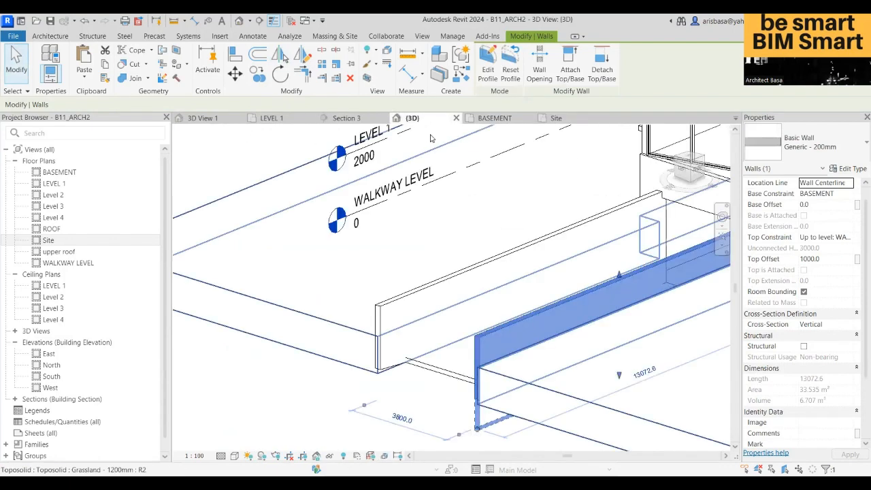
{"action": "middle_click_drag", "start_coordinate": [454, 198], "coordinate": [439, 332], "text": "shift"}
{"action": "key", "text": "Escape"}
Step: Set the 3D view's visual style to Shaded and inspect the walled ramp and whole building from several angles
{"action": "left_click", "coordinate": [235, 455]}
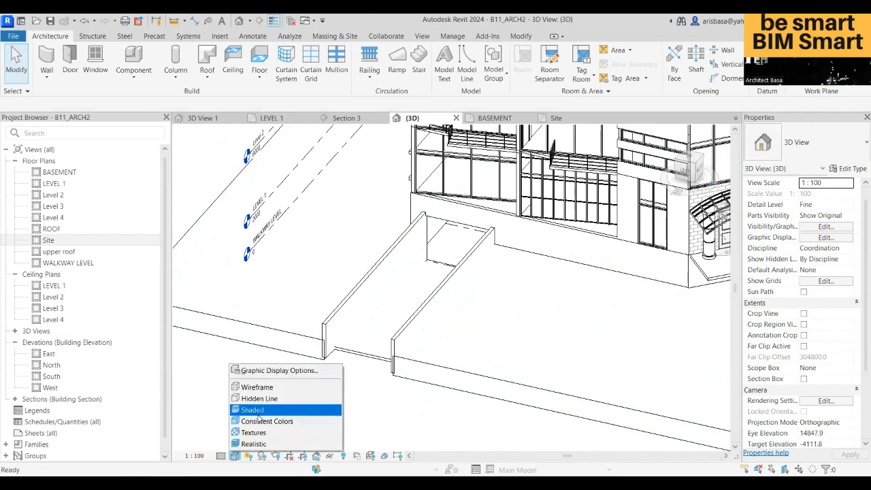
{"action": "left_click", "coordinate": [303, 414]}
{"action": "mouse_move", "coordinate": [468, 393]}
{"action": "middle_mouse_down", "text": "shift"}
{"action": "mouse_move", "coordinate": [439, 377]}
{"action": "mouse_move", "coordinate": [582, 372]}
{"action": "mouse_move", "coordinate": [569, 360]}
{"action": "mouse_move", "coordinate": [565, 367]}
{"action": "middle_mouse_up", "text": "shift"}
{"action": "mouse_move", "coordinate": [647, 320]}
{"action": "middle_mouse_down", "text": "shift"}
{"action": "mouse_move", "coordinate": [618, 340]}
{"action": "mouse_move", "coordinate": [499, 352]}
{"action": "mouse_move", "coordinate": [576, 305]}
{"action": "mouse_move", "coordinate": [539, 268]}
{"action": "mouse_move", "coordinate": [575, 293]}
{"action": "middle_mouse_up", "text": "shift"}
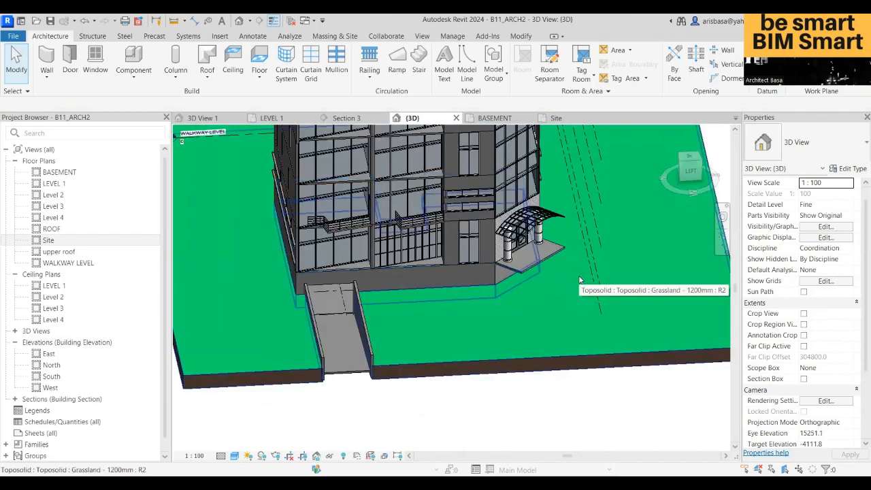
{"action": "middle_click_drag", "start_coordinate": [559, 288], "coordinate": [537, 262], "text": "shift"}
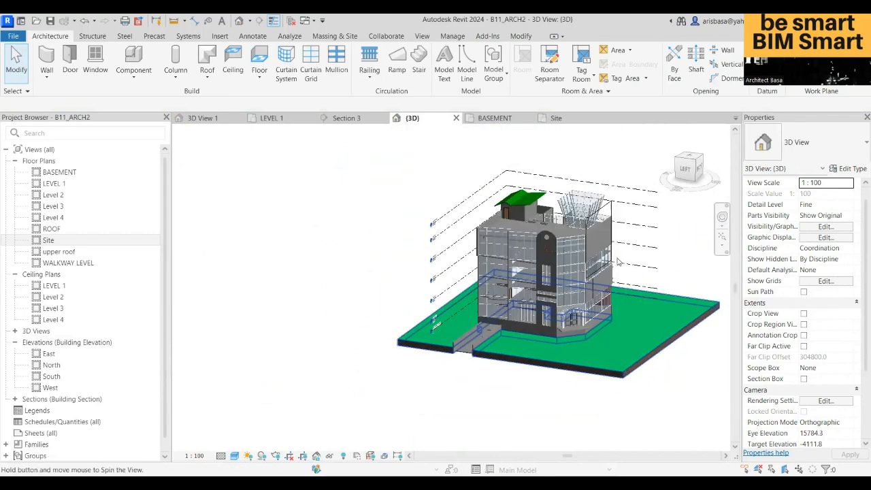
{"action": "scroll", "coordinate": [612, 269], "scroll_direction": "up", "scroll_amount": 3}
{"action": "scroll", "coordinate": [609, 272], "scroll_direction": "down", "scroll_amount": 3}
{"action": "middle_click_drag", "start_coordinate": [609, 273], "coordinate": [503, 286], "text": "shift"}
{"action": "middle_click_drag", "start_coordinate": [513, 323], "coordinate": [553, 353], "text": "shift"}
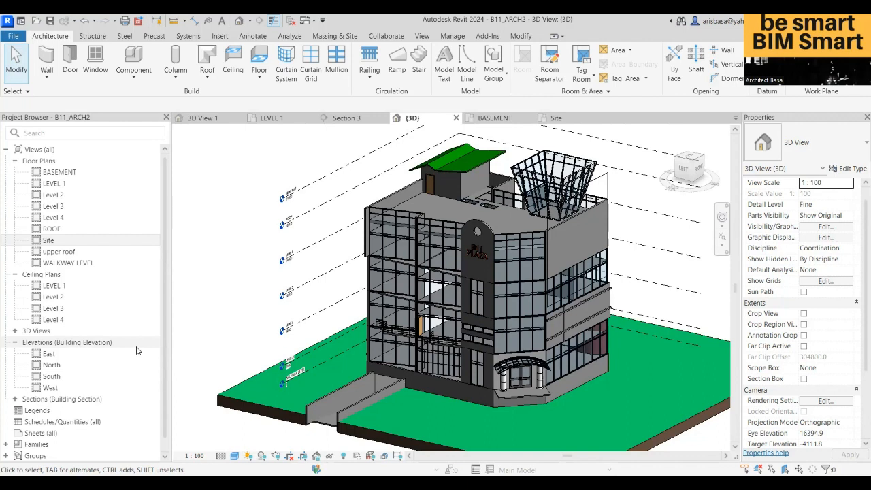
{"action": "left_click", "coordinate": [46, 75]}
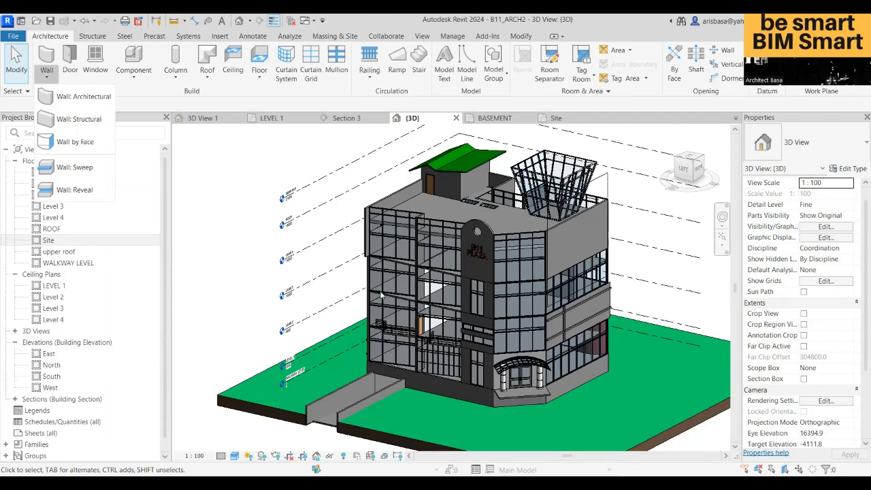
{"action": "scroll", "coordinate": [385, 297], "scroll_direction": "down", "scroll_amount": 1}
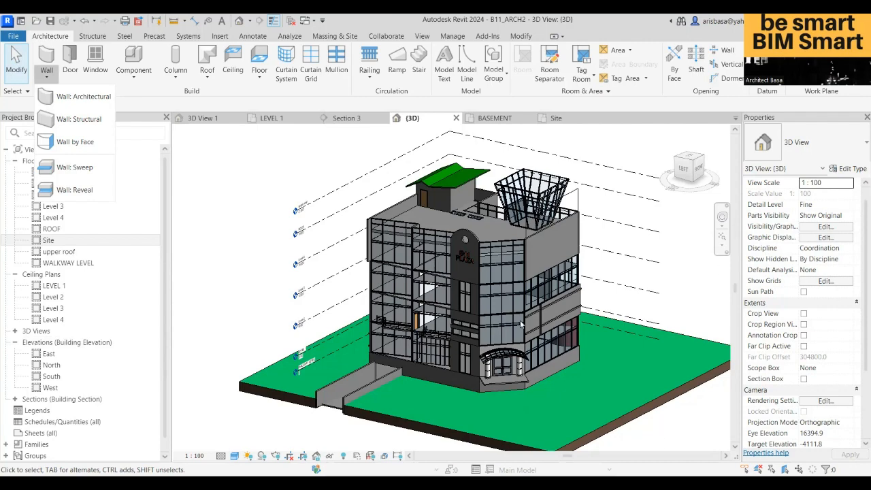
{"action": "scroll", "coordinate": [562, 334], "scroll_direction": "down", "scroll_amount": 2}
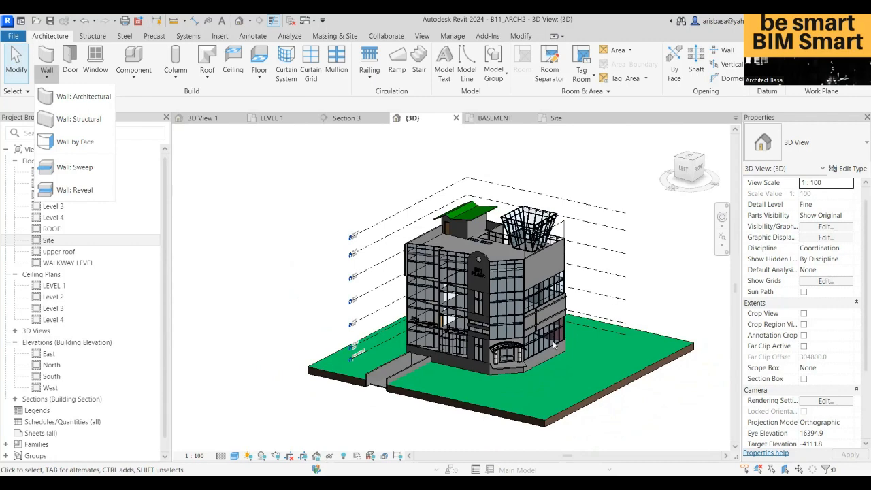
{"action": "scroll", "coordinate": [627, 286], "scroll_direction": "up", "scroll_amount": 2}
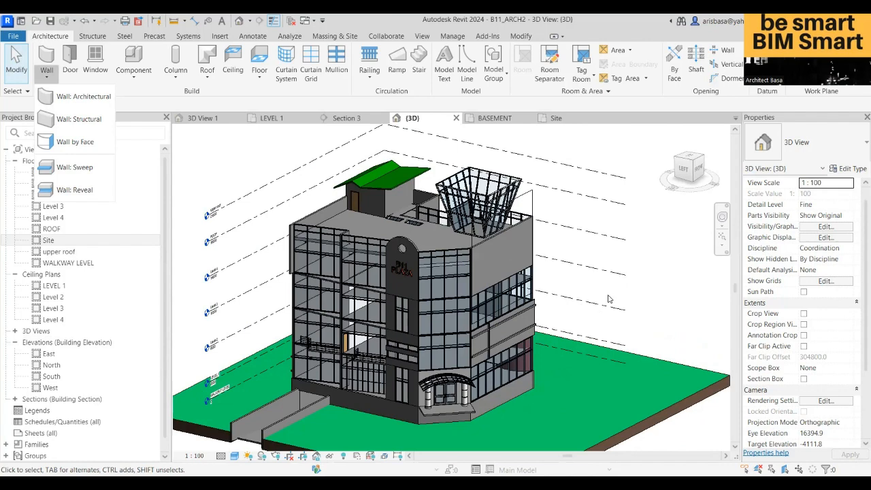
{"action": "scroll", "coordinate": [615, 294], "scroll_direction": "down", "scroll_amount": 2}
{"action": "scroll", "coordinate": [617, 298], "scroll_direction": "up", "scroll_amount": 2}
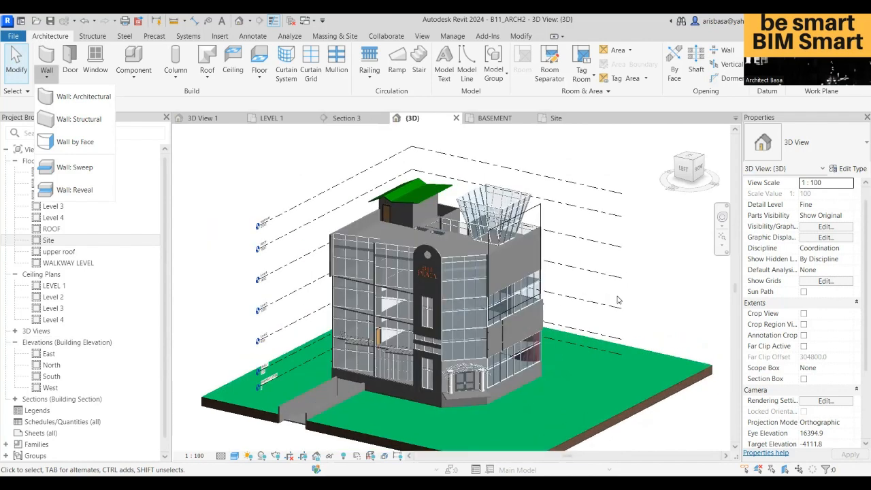